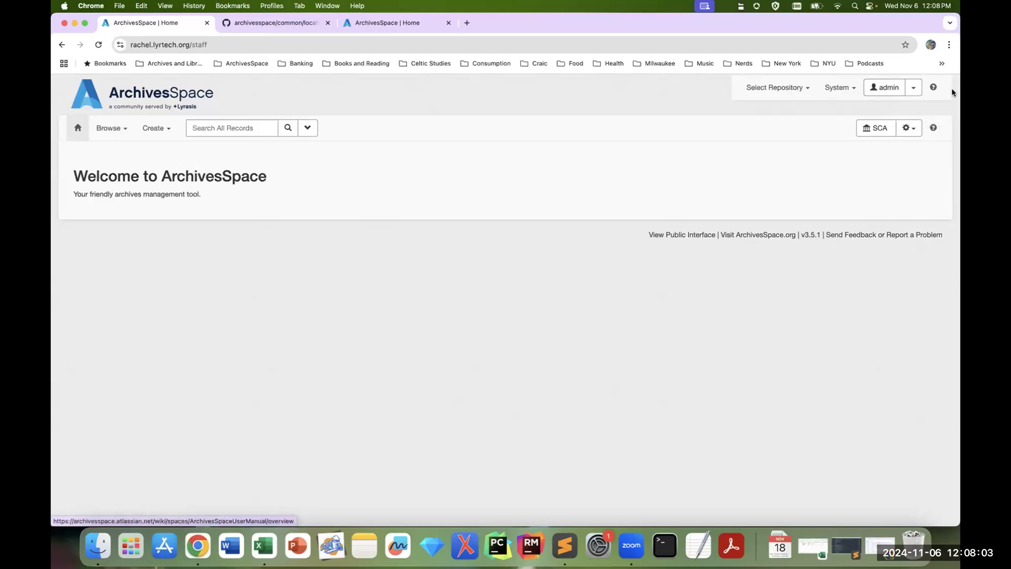
Step: Open the Global Preferences page for the admin account
{"action": "left_click", "coordinate": [917, 93]}
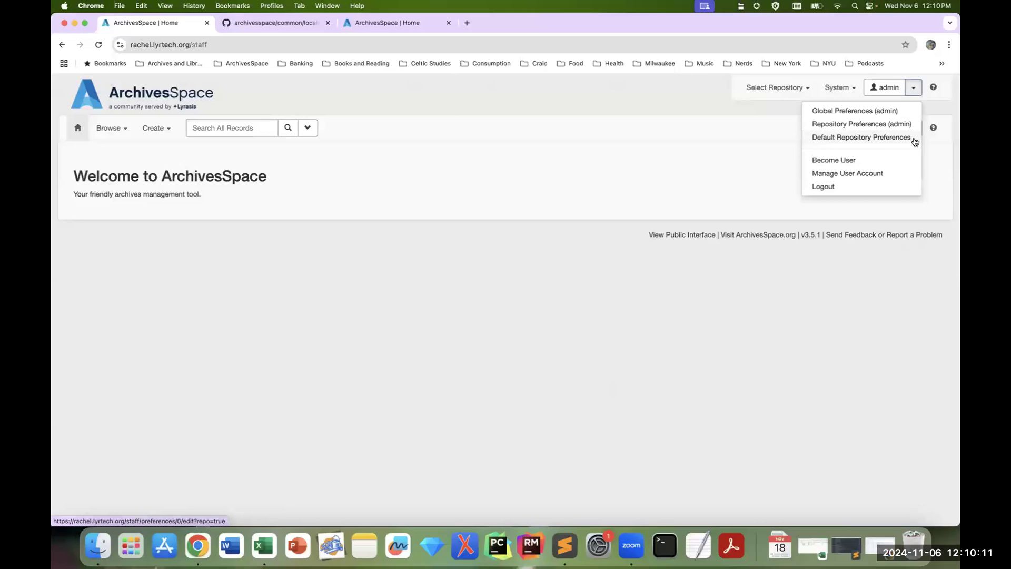
{"action": "left_click", "coordinate": [833, 315]}
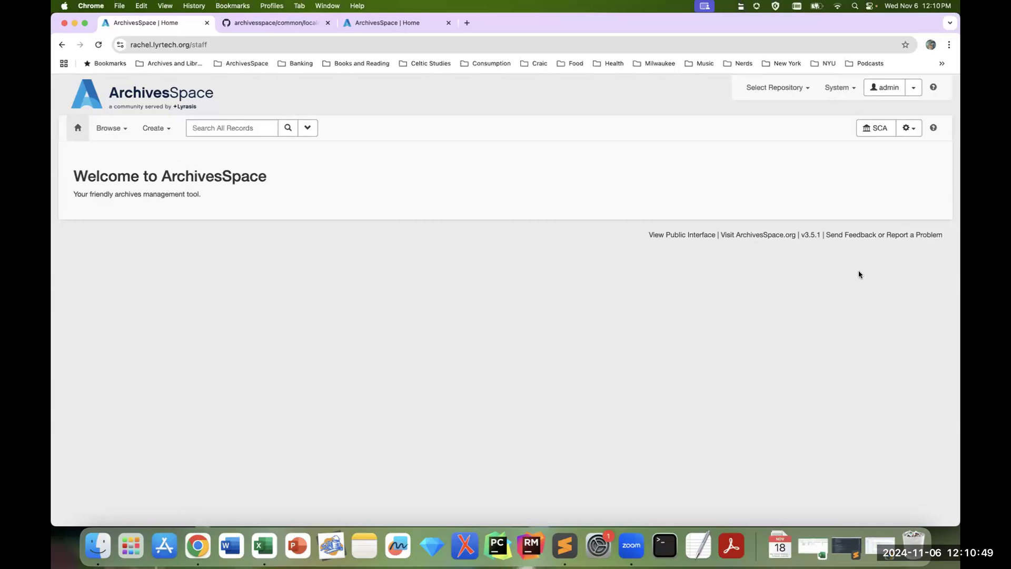
{"action": "left_click", "coordinate": [913, 92]}
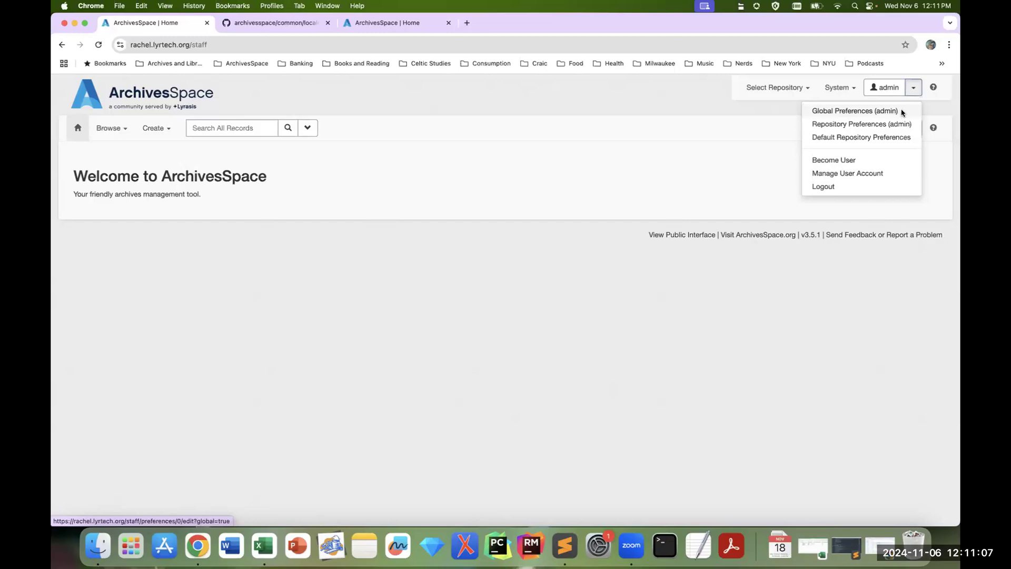
{"action": "left_click", "coordinate": [902, 113]}
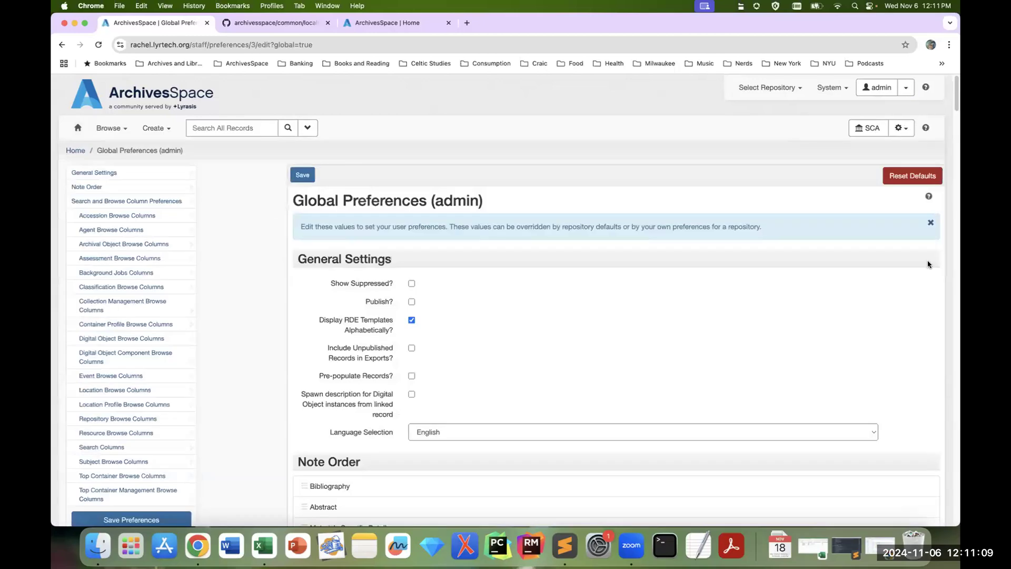
Step: Enlarge the page and review the General Settings, including the choices offered under Language Selection
{"action": "scroll", "coordinate": [928, 265], "scroll_direction": "down", "scroll_amount": 1}
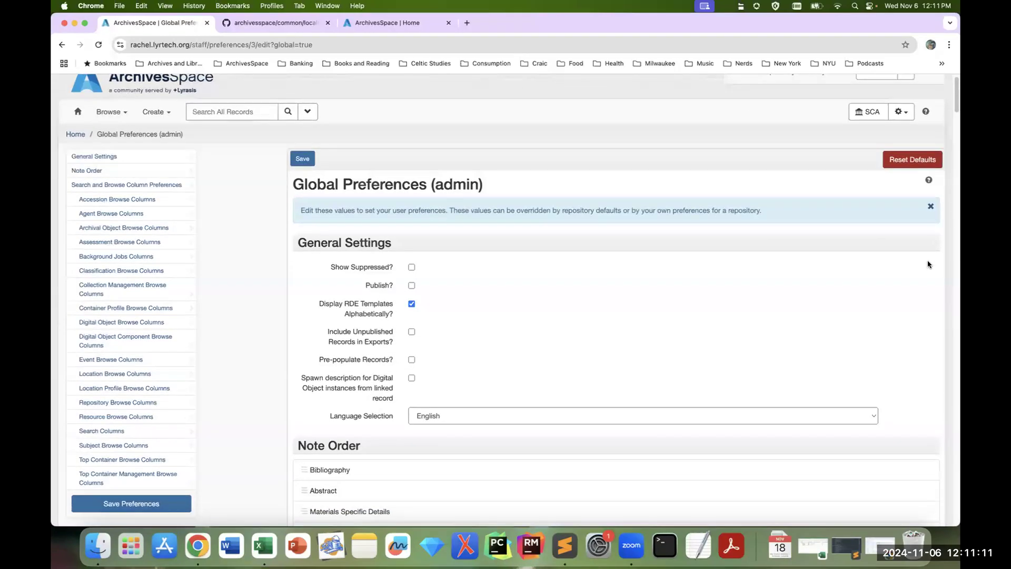
{"action": "scroll", "coordinate": [928, 265], "scroll_direction": "down", "scroll_amount": 3}
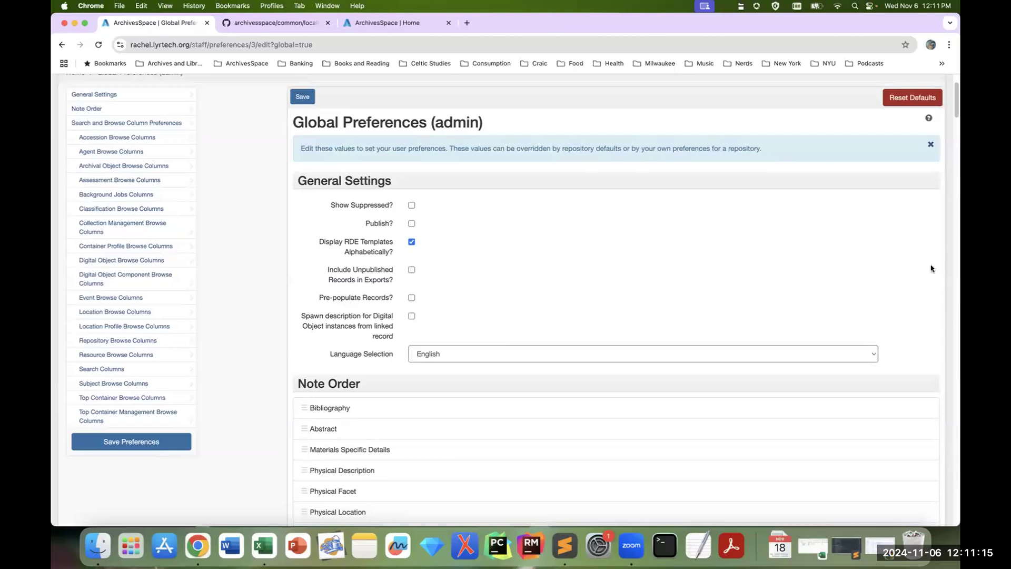
{"action": "scroll", "coordinate": [759, 291], "scroll_direction": "down", "scroll_amount": 2}
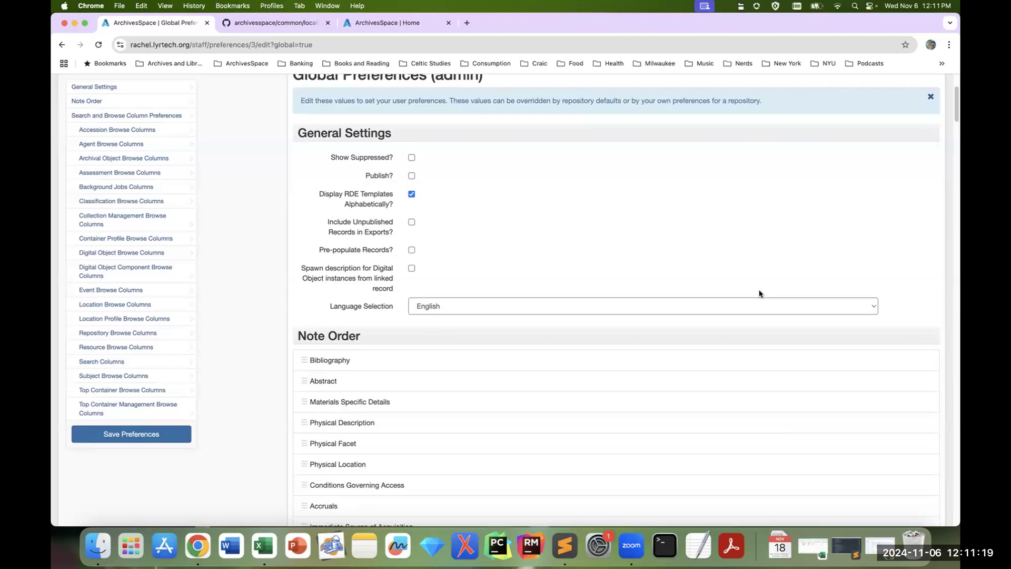
{"action": "key", "text": "super+equal"}
{"action": "key", "text": "super+equal"}
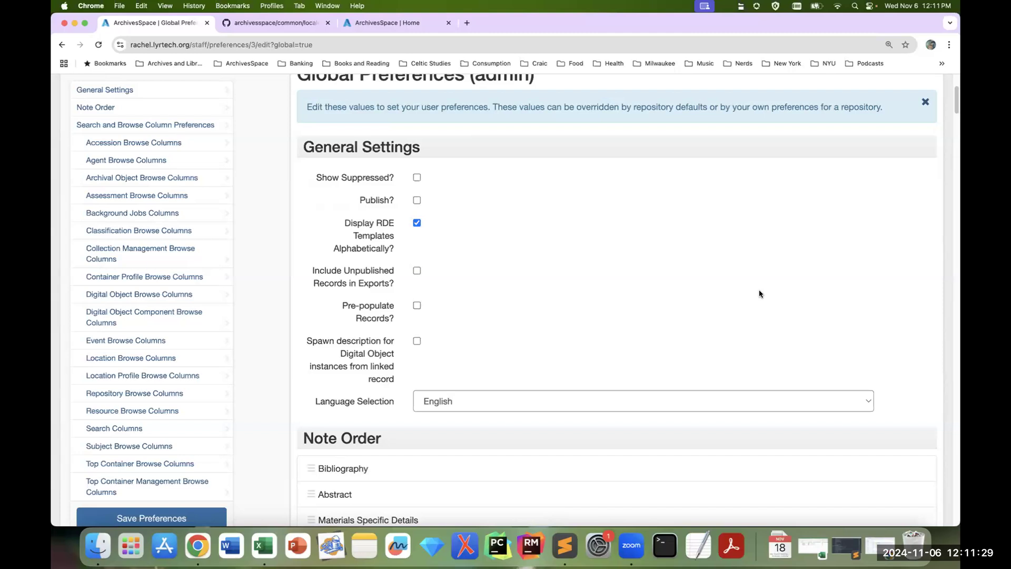
{"action": "scroll", "coordinate": [758, 293], "scroll_direction": "down", "scroll_amount": 1}
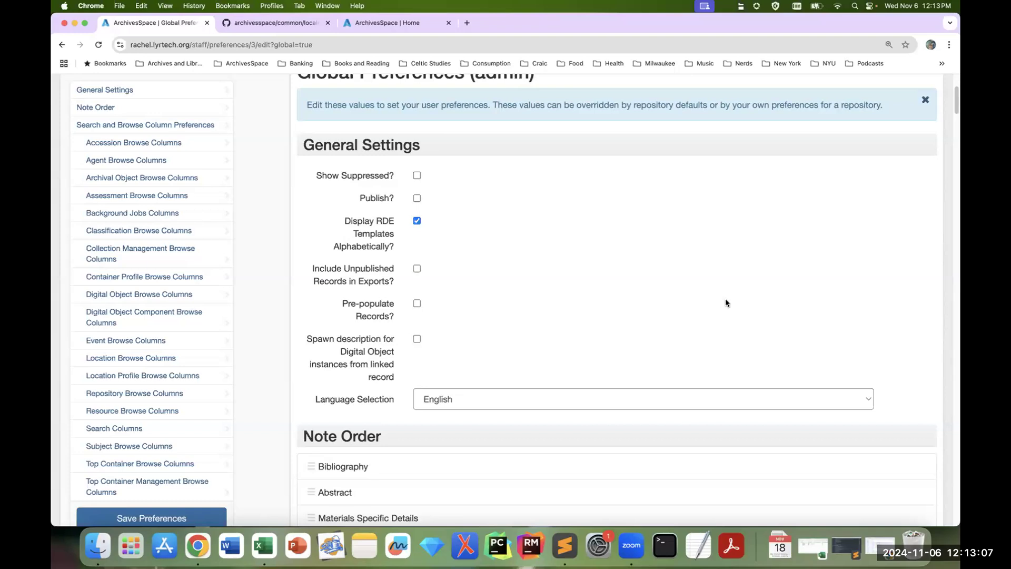
{"action": "scroll", "coordinate": [731, 302], "scroll_direction": "down", "scroll_amount": 3}
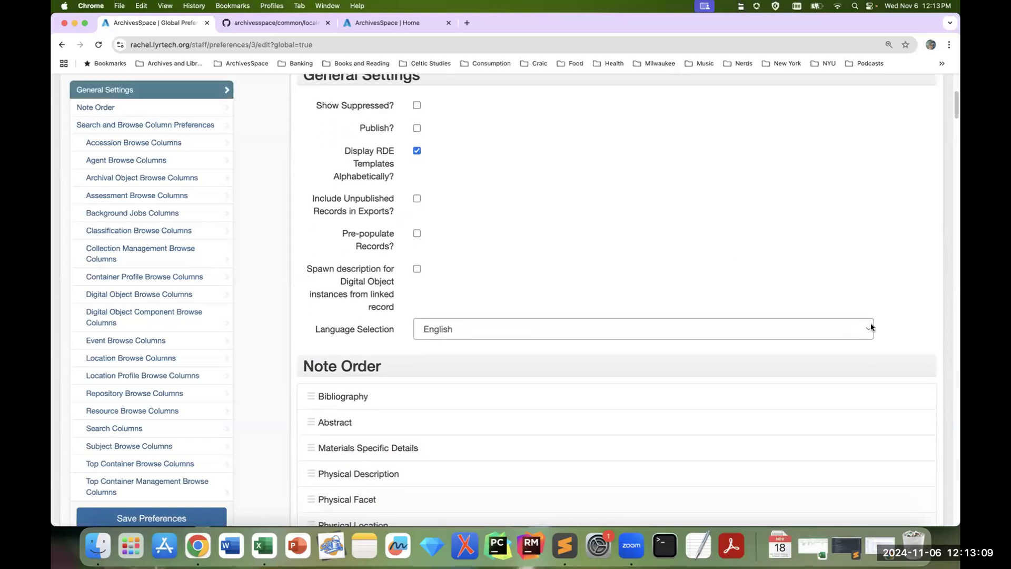
{"action": "left_click", "coordinate": [870, 328]}
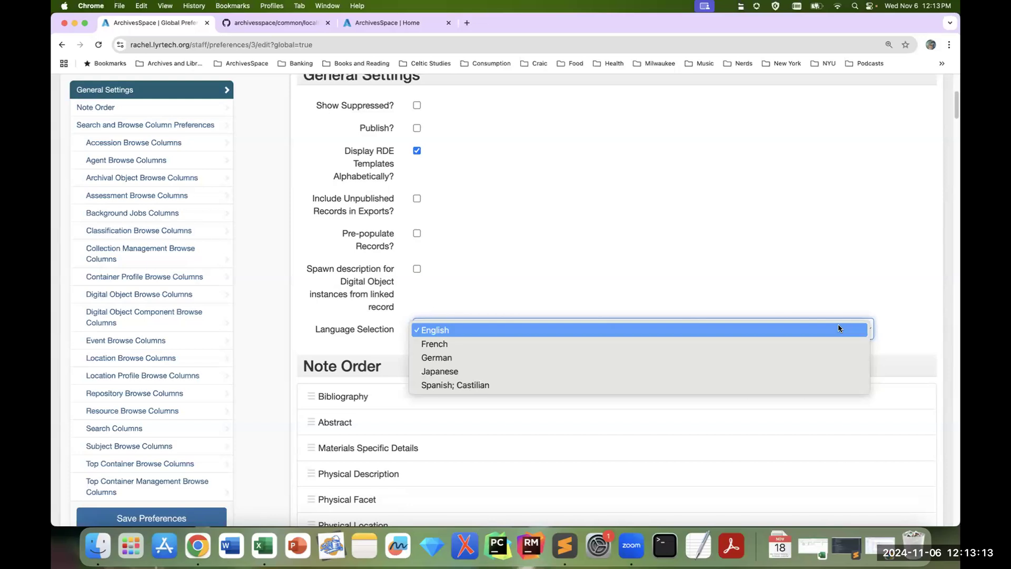
{"action": "left_click", "coordinate": [938, 314]}
{"action": "scroll", "coordinate": [943, 328], "scroll_direction": "down", "scroll_amount": 1}
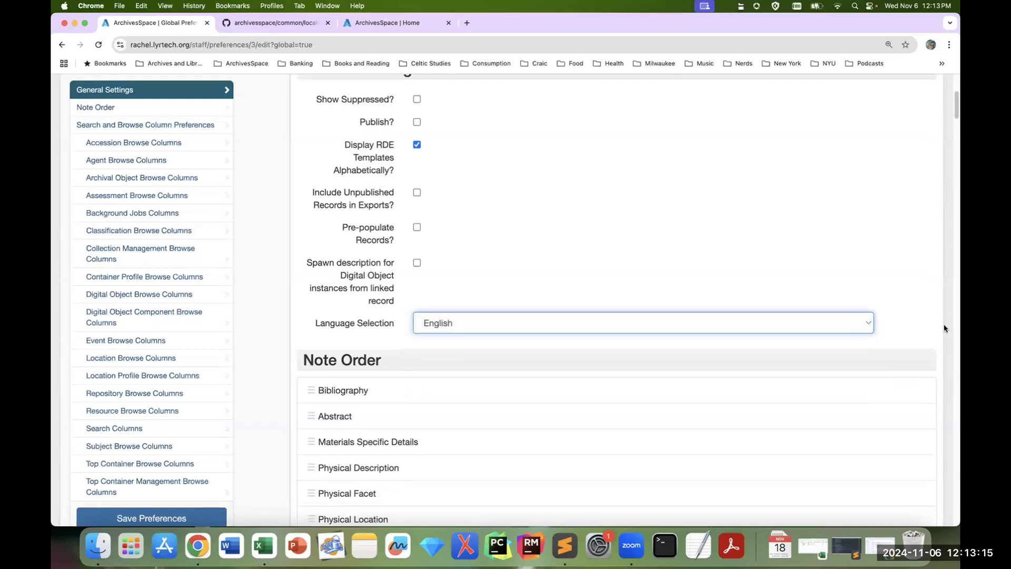
{"action": "scroll", "coordinate": [944, 328], "scroll_direction": "down", "scroll_amount": 5}
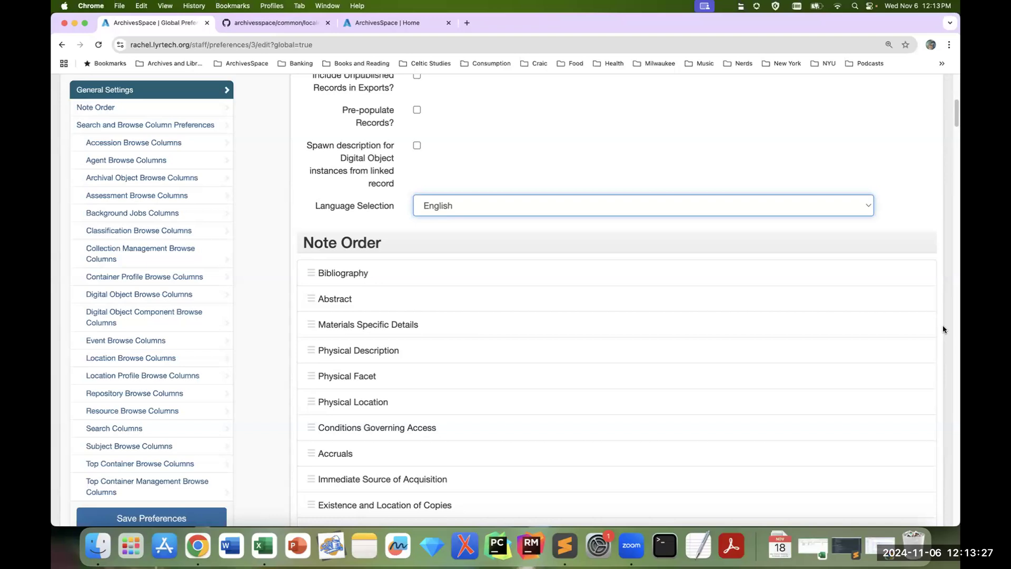
{"action": "scroll", "coordinate": [864, 289], "scroll_direction": "up", "scroll_amount": 1}
{"action": "scroll", "coordinate": [864, 289], "scroll_direction": "up", "scroll_amount": 5}
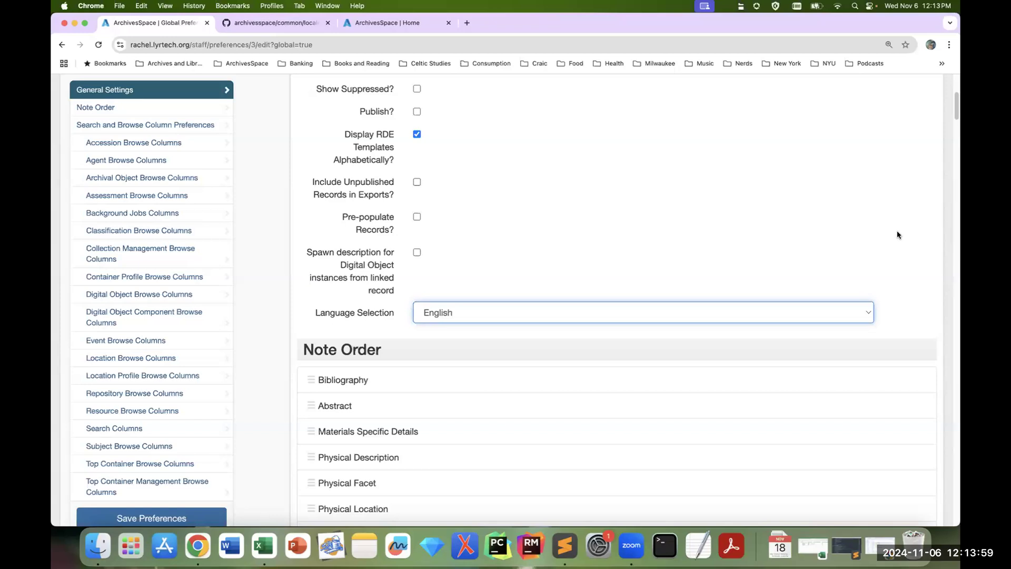
Step: Reorder the notes under Note Order so that Abstract comes first and Appraisal second, ahead of Bibliography
{"action": "scroll", "coordinate": [947, 291], "scroll_direction": "down", "scroll_amount": 5}
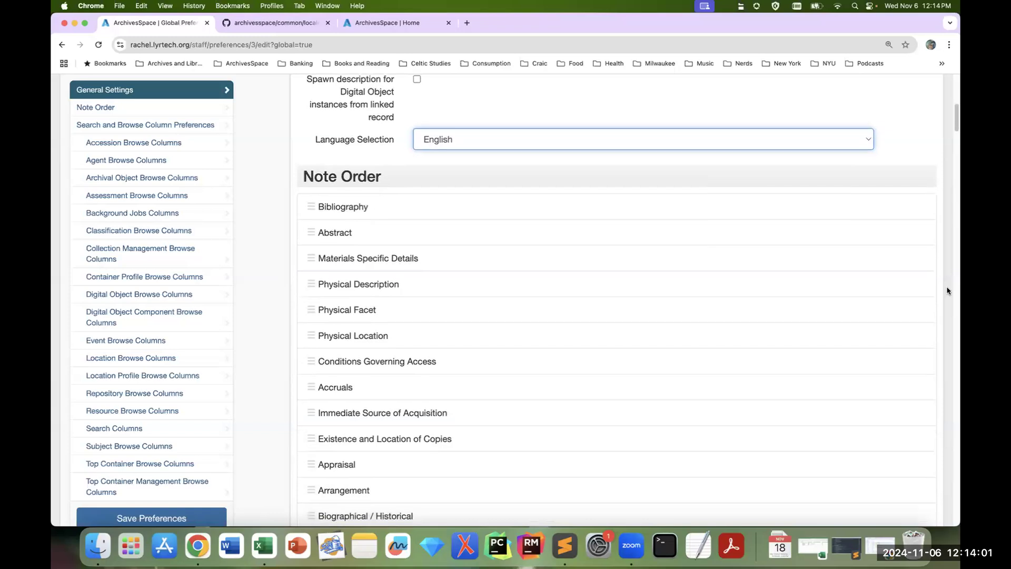
{"action": "scroll", "coordinate": [947, 290], "scroll_direction": "down", "scroll_amount": 1}
{"action": "scroll", "coordinate": [946, 290], "scroll_direction": "down", "scroll_amount": 1}
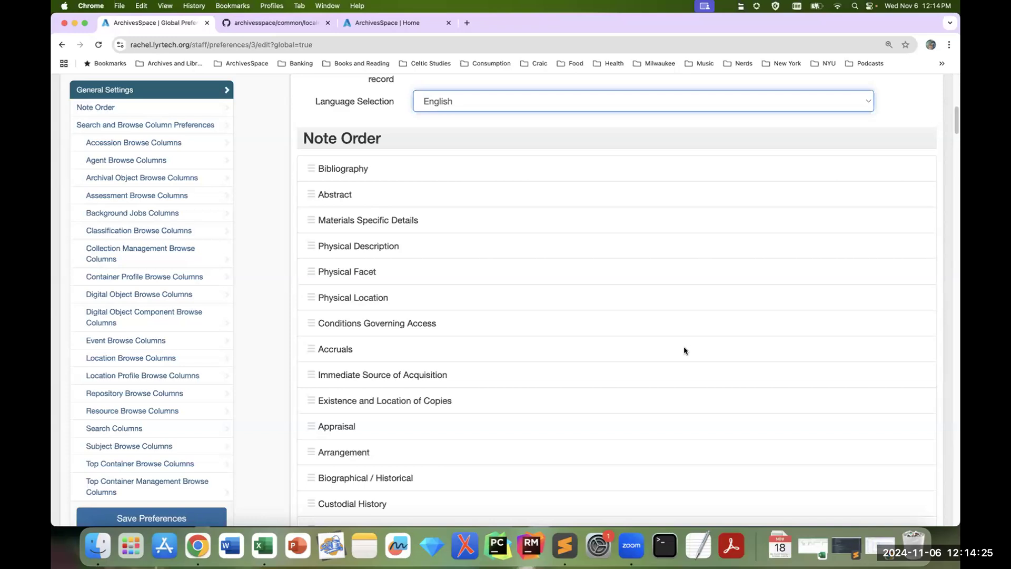
{"action": "left_click", "coordinate": [311, 173]}
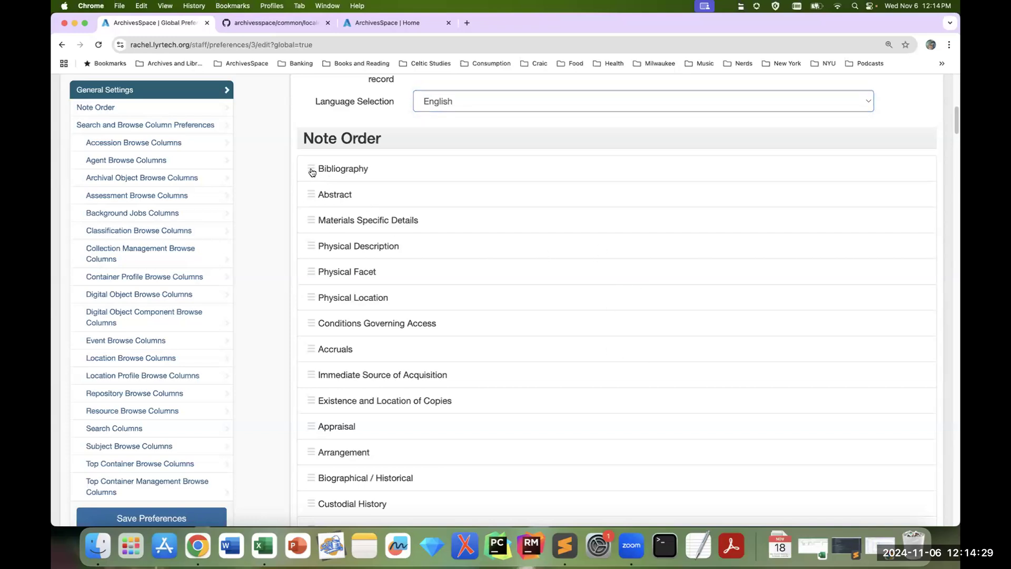
{"action": "scroll", "coordinate": [345, 396], "scroll_direction": "down", "scroll_amount": 1}
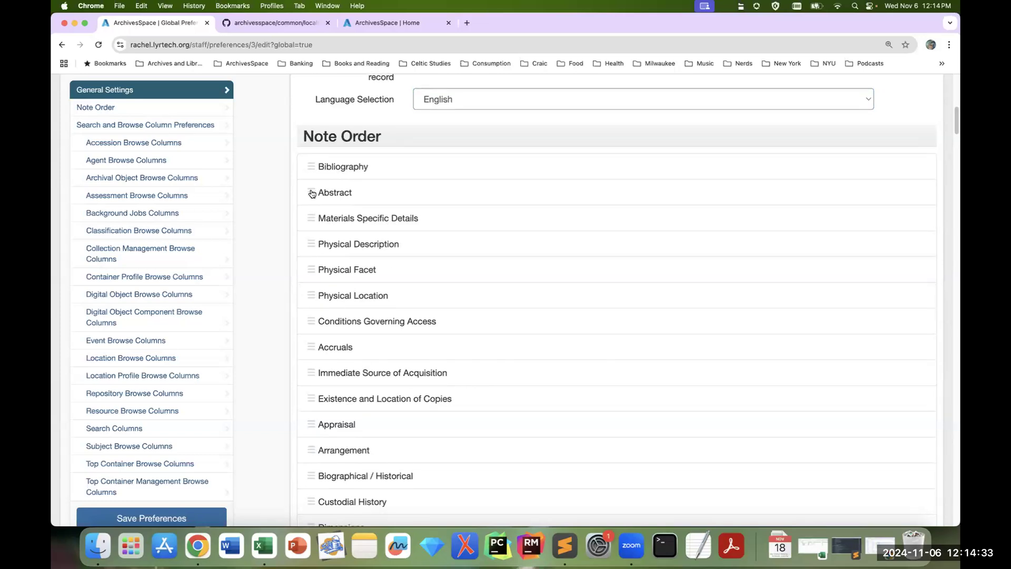
{"action": "left_click_drag", "start_coordinate": [310, 192], "coordinate": [309, 166]}
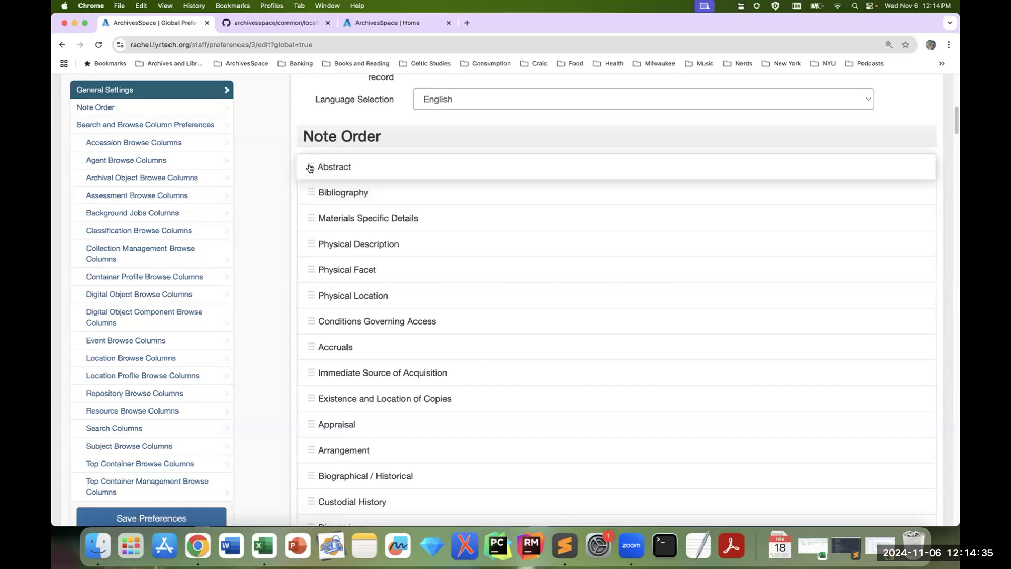
{"action": "left_click_drag", "start_coordinate": [312, 424], "coordinate": [315, 190]}
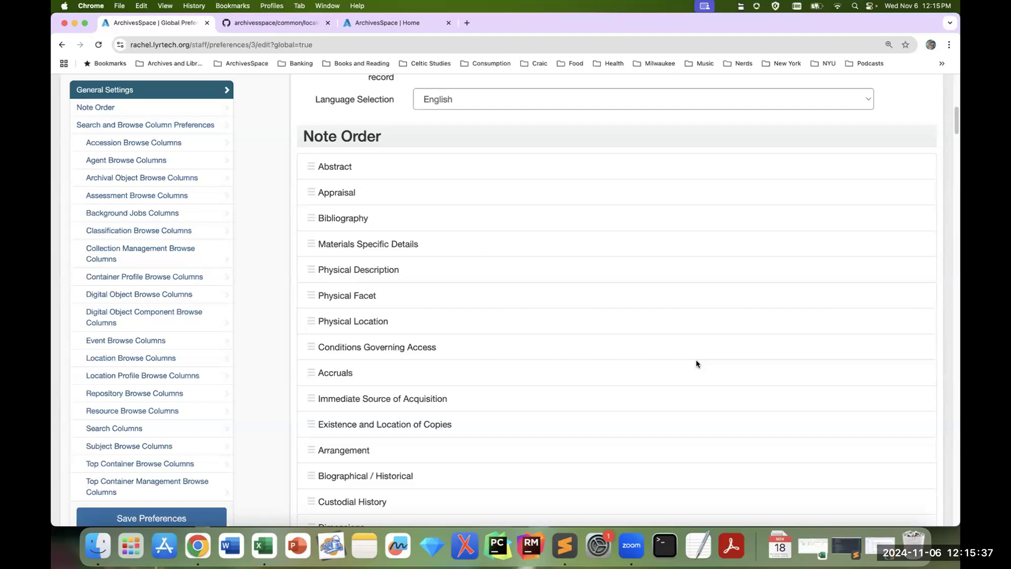
Step: Examine the Search and Browse Column Preferences, including the Accession Browse Columns and the other record types that can be configured
{"action": "scroll", "coordinate": [694, 360], "scroll_direction": "down", "scroll_amount": 5}
{"action": "scroll", "coordinate": [692, 357], "scroll_direction": "down", "scroll_amount": 10}
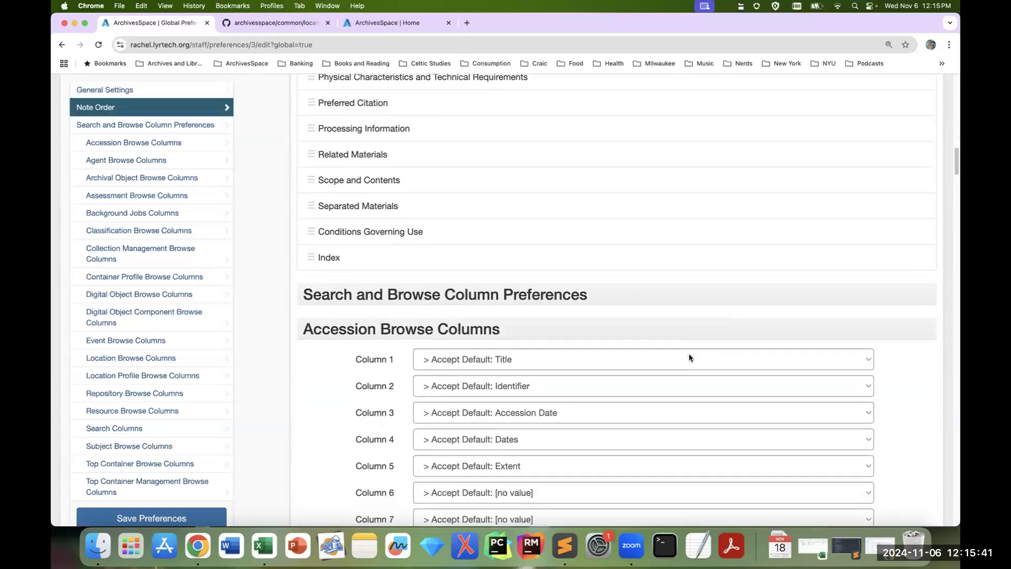
{"action": "scroll", "coordinate": [689, 358], "scroll_direction": "down", "scroll_amount": 3}
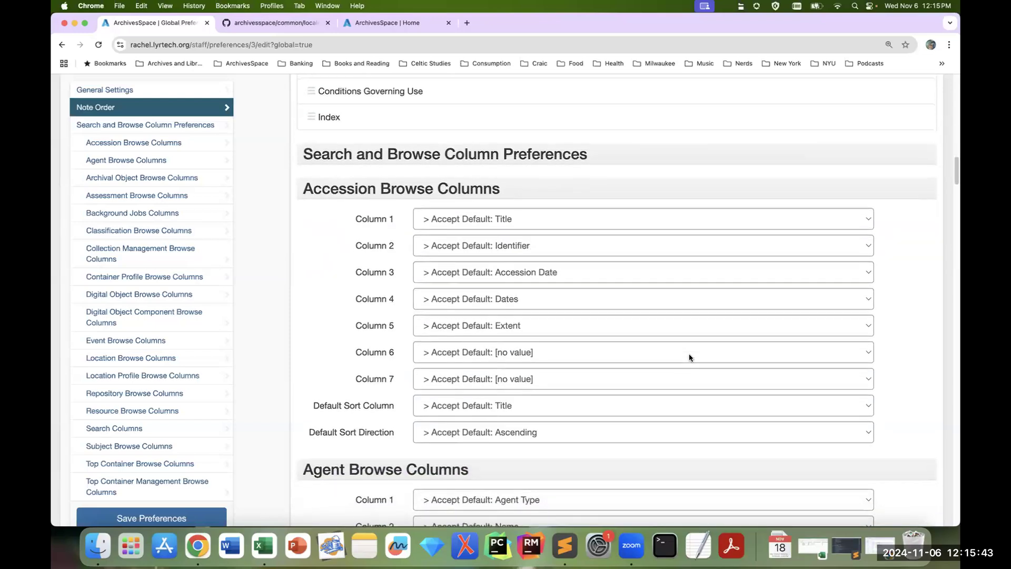
{"action": "scroll", "coordinate": [689, 358], "scroll_direction": "down", "scroll_amount": 1}
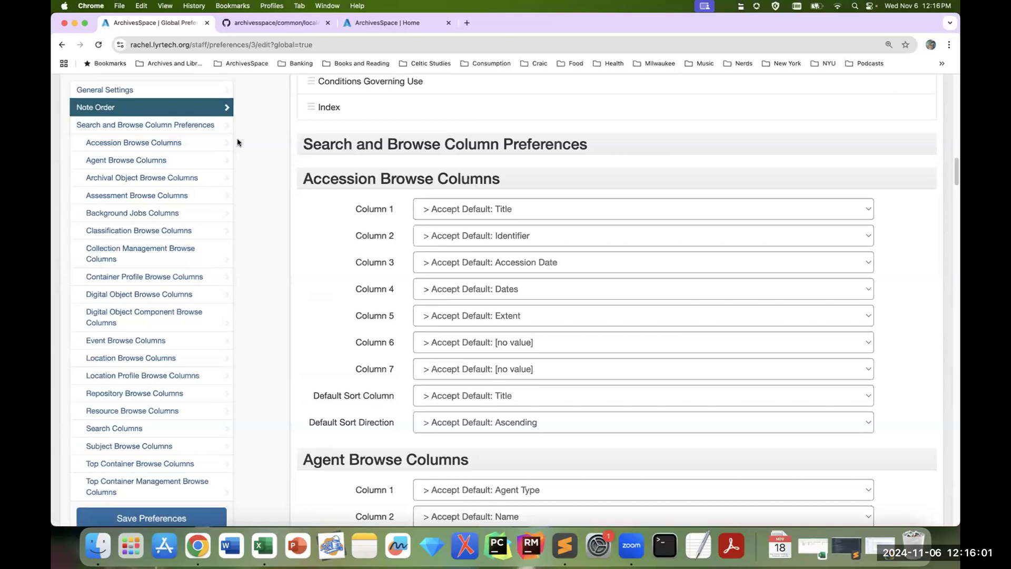
{"action": "scroll", "coordinate": [192, 201], "scroll_direction": "down", "scroll_amount": 1}
{"action": "scroll", "coordinate": [192, 200], "scroll_direction": "down", "scroll_amount": 1}
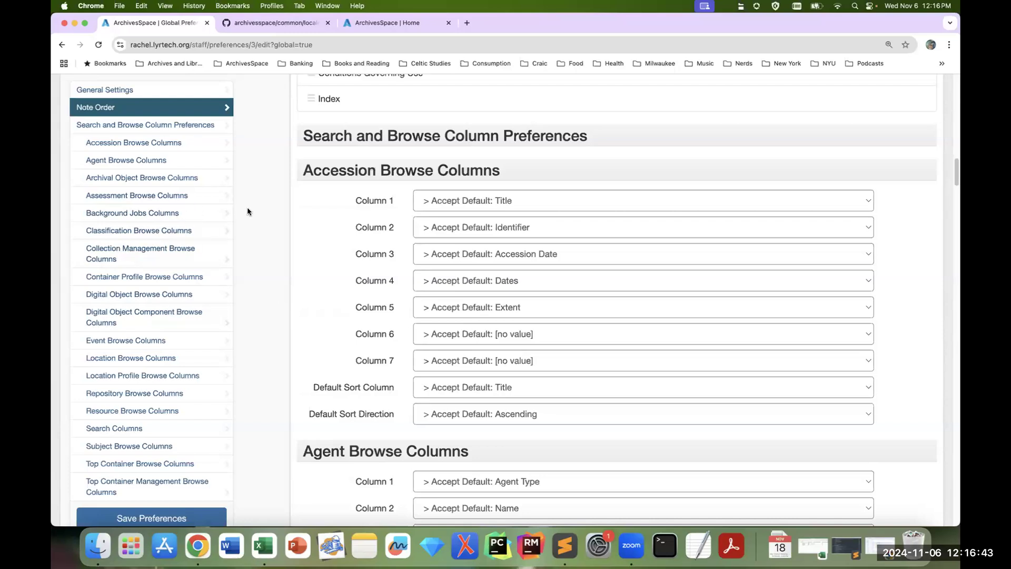
{"action": "scroll", "coordinate": [601, 206], "scroll_direction": "up", "scroll_amount": 1}
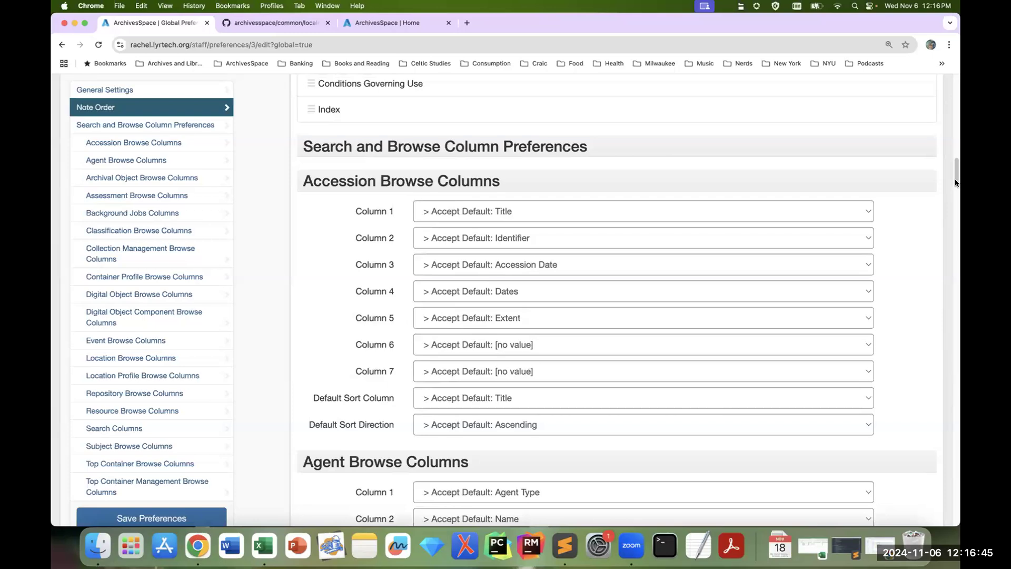
{"action": "scroll", "coordinate": [956, 183], "scroll_direction": "down", "scroll_amount": 1}
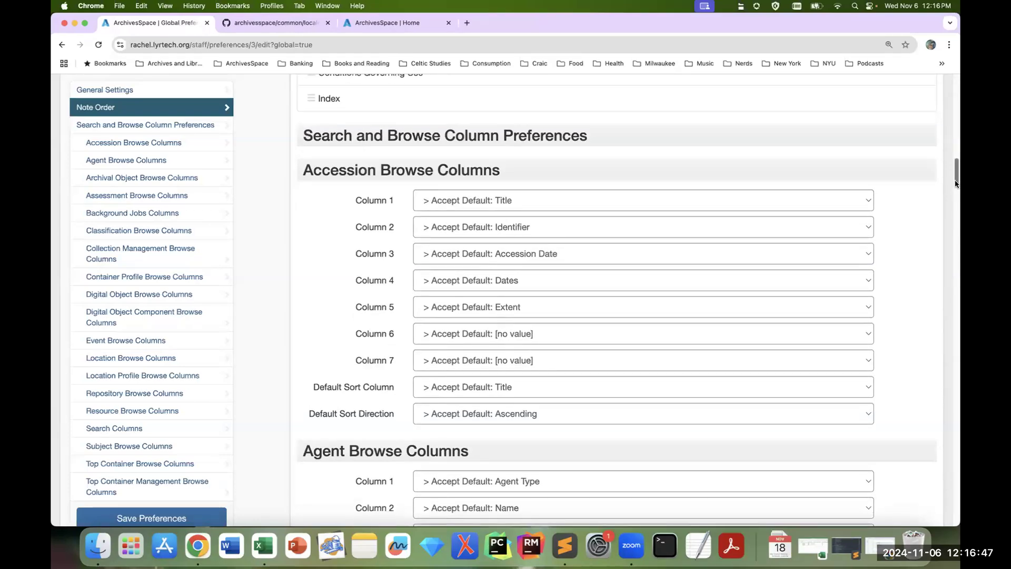
Step: Open the home page in a new browser tab and browse the Resources list there to view its columns
{"action": "scroll", "coordinate": [411, 141], "scroll_direction": "up", "scroll_amount": 20}
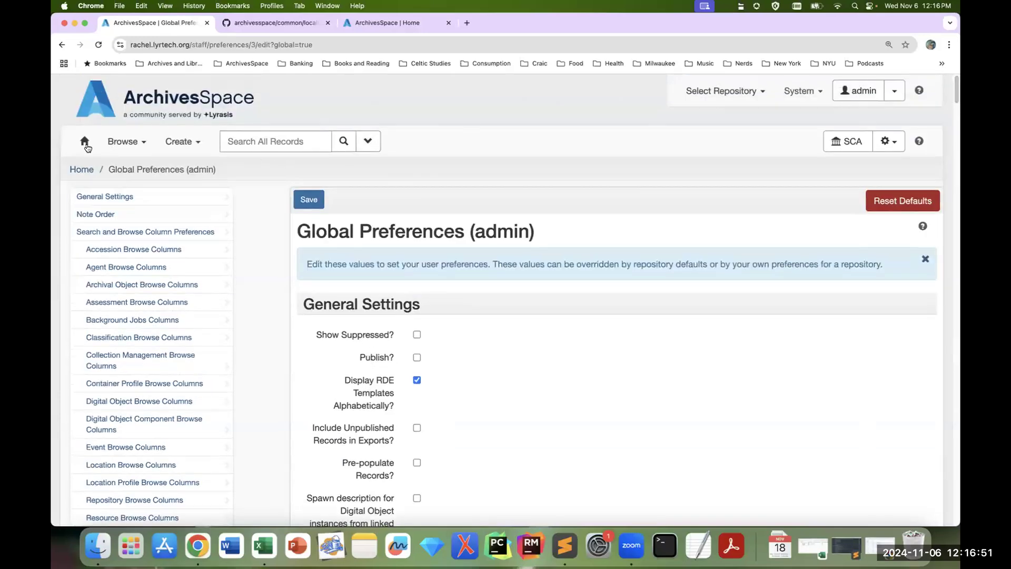
{"action": "right_click", "coordinate": [86, 143]}
{"action": "key", "text": "Return"}
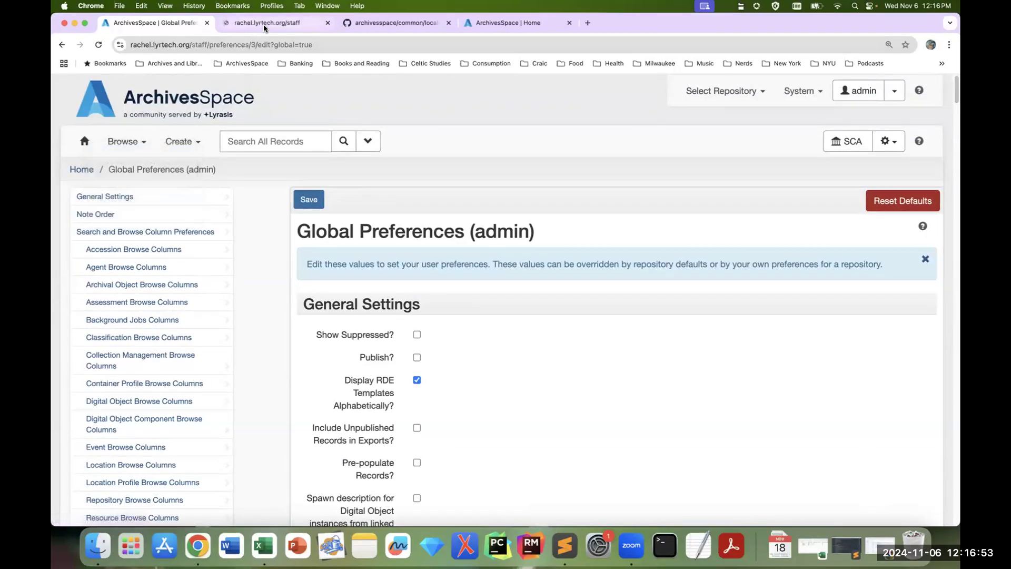
{"action": "left_click", "coordinate": [265, 23]}
{"action": "left_click", "coordinate": [138, 142]}
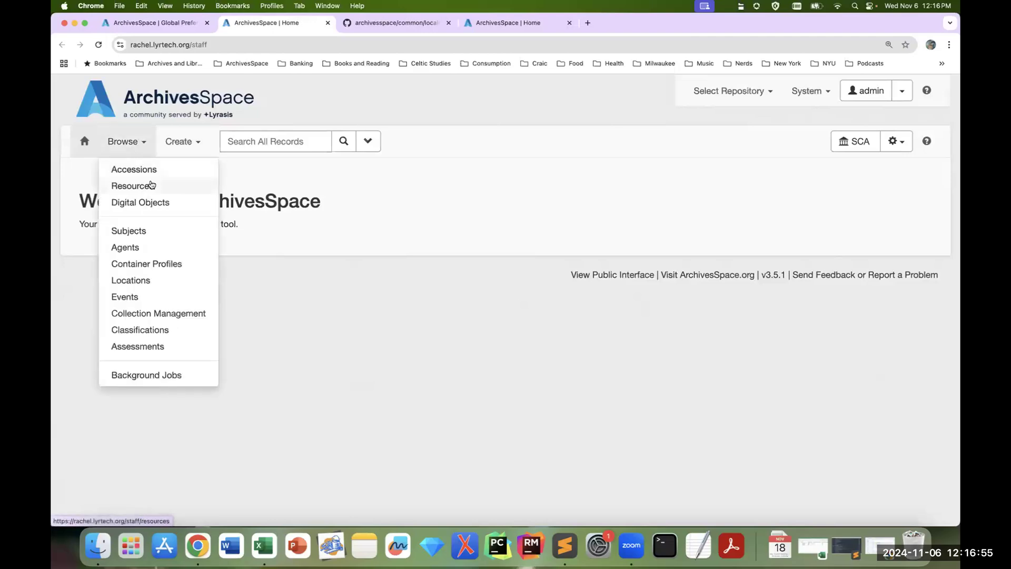
{"action": "left_click", "coordinate": [151, 184]}
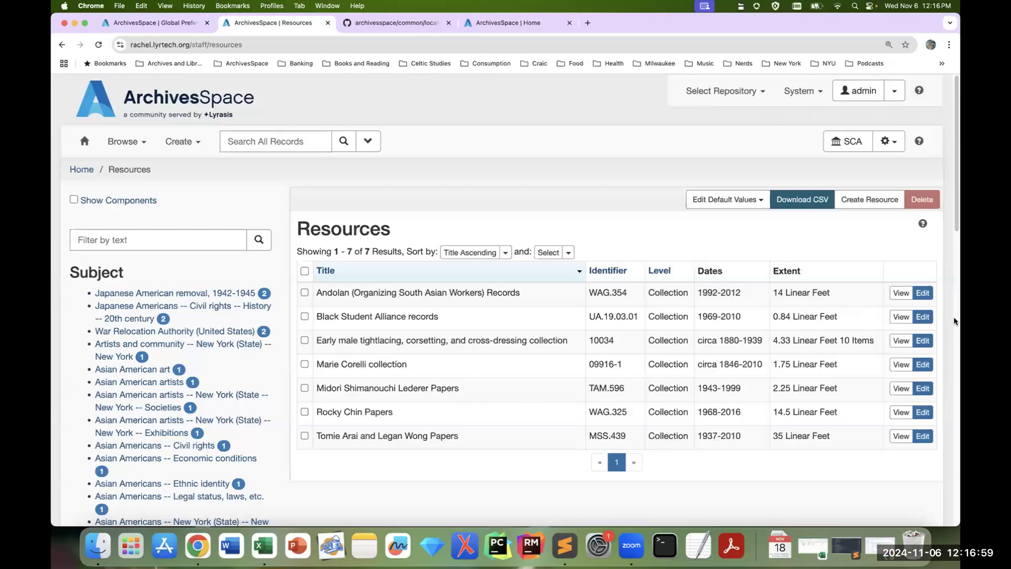
{"action": "scroll", "coordinate": [954, 321], "scroll_direction": "down", "scroll_amount": 1}
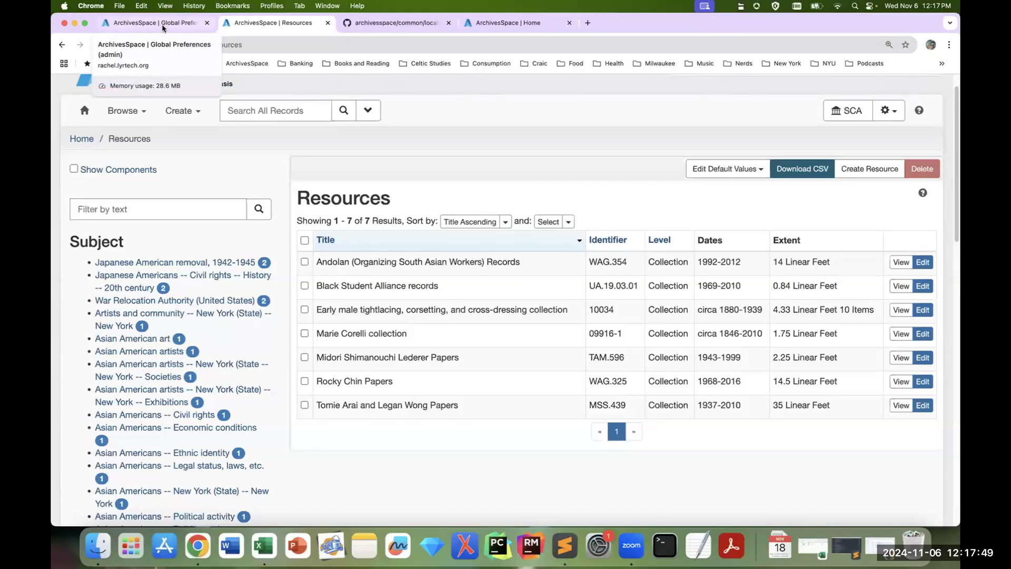
Step: Return to the Global Preferences page and set Column 3 of the Resource Browse Columns to Published
{"action": "left_click", "coordinate": [158, 23]}
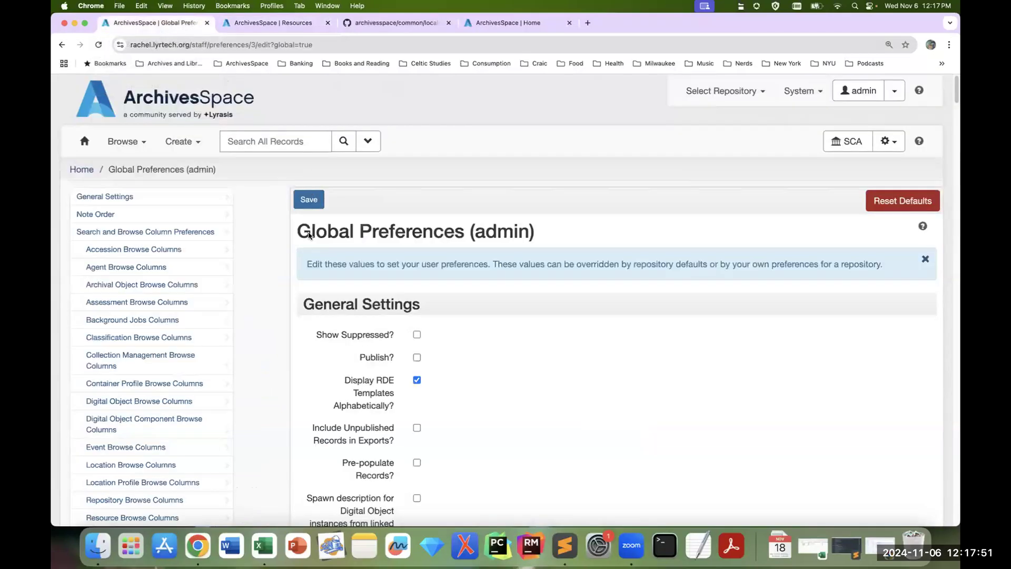
{"action": "scroll", "coordinate": [238, 320], "scroll_direction": "down", "scroll_amount": 2}
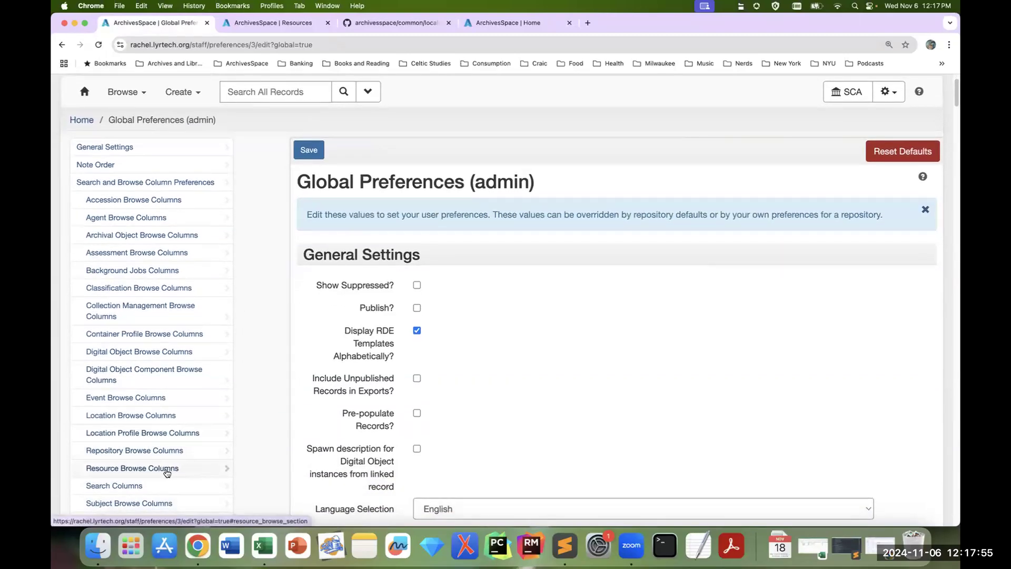
{"action": "left_click", "coordinate": [167, 471]}
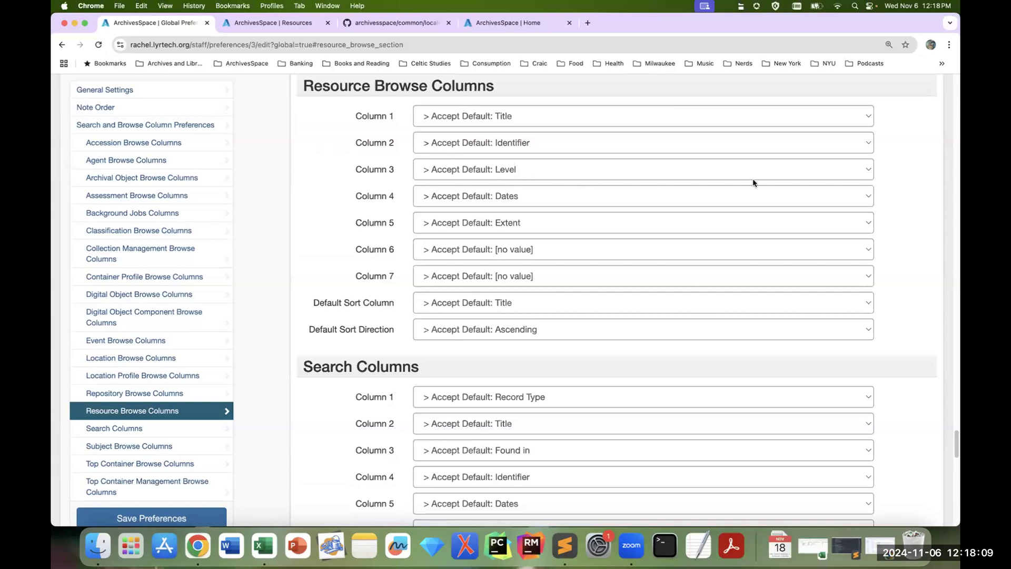
{"action": "left_click", "coordinate": [556, 175]}
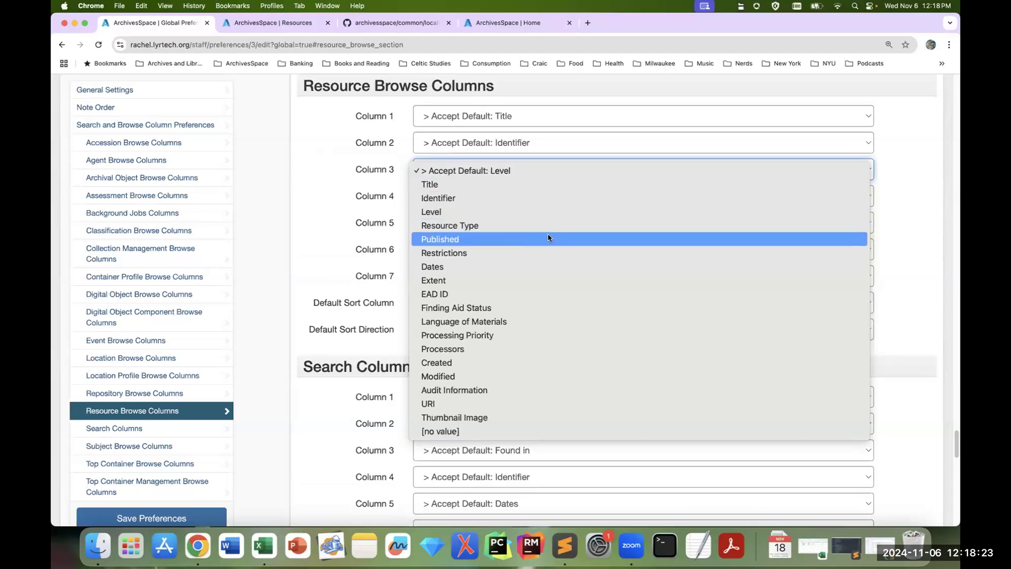
{"action": "left_click", "coordinate": [548, 238]}
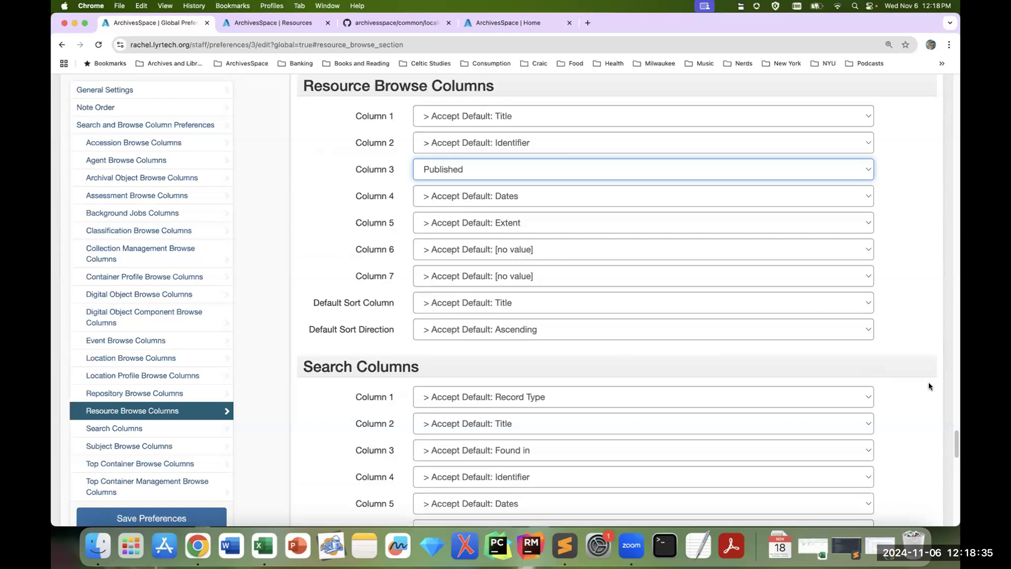
Step: Set Column 6 of the Resource Browse Columns to Created and Column 7 to Modified
{"action": "left_click", "coordinate": [566, 252]}
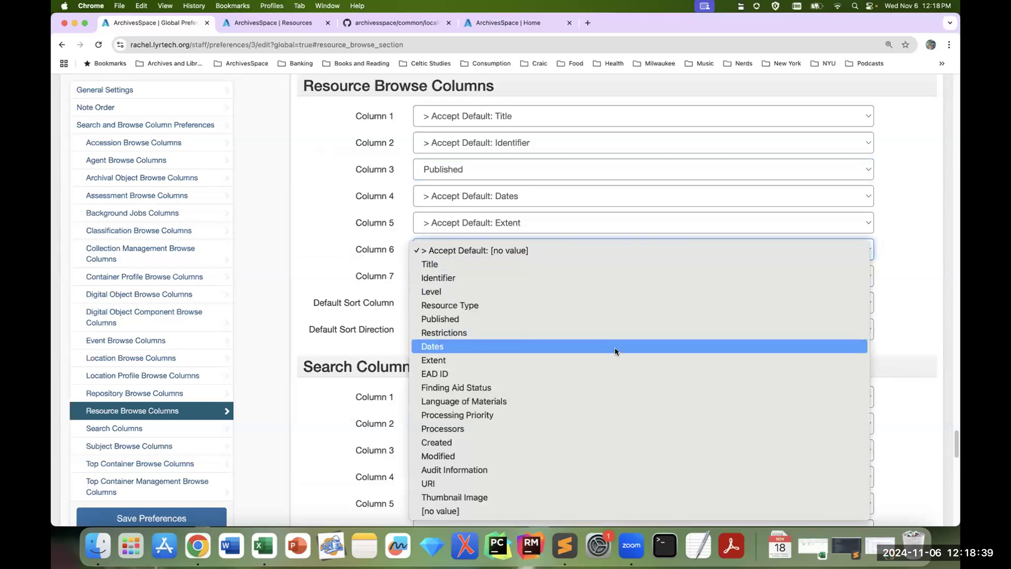
{"action": "left_click", "coordinate": [553, 442]}
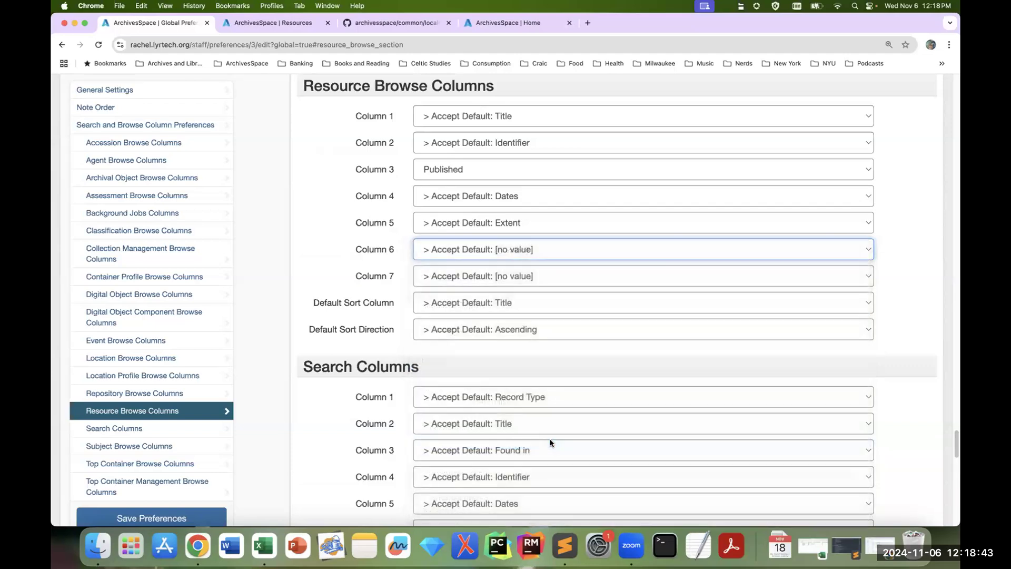
{"action": "left_click", "coordinate": [513, 279]}
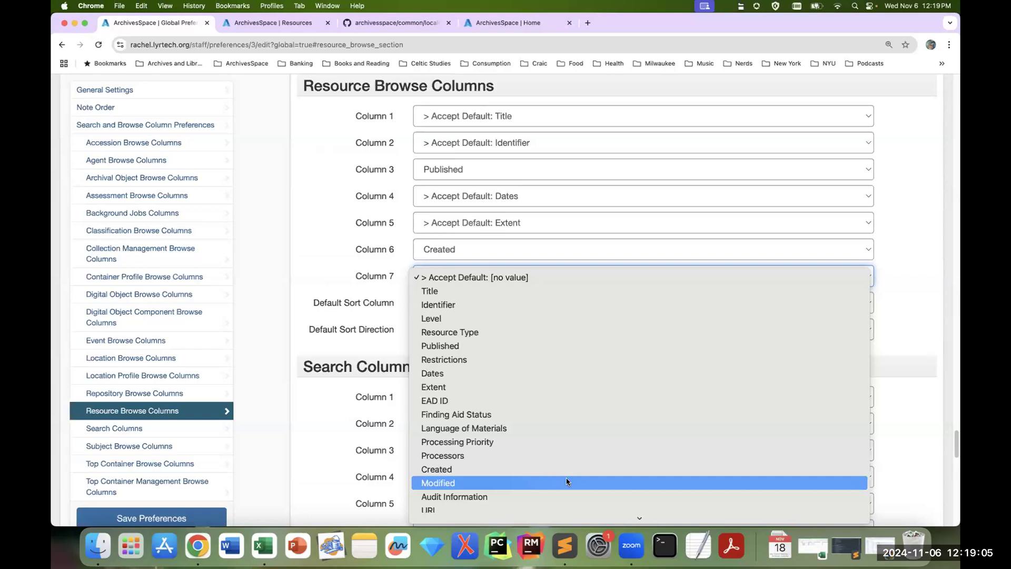
{"action": "left_click", "coordinate": [467, 483]}
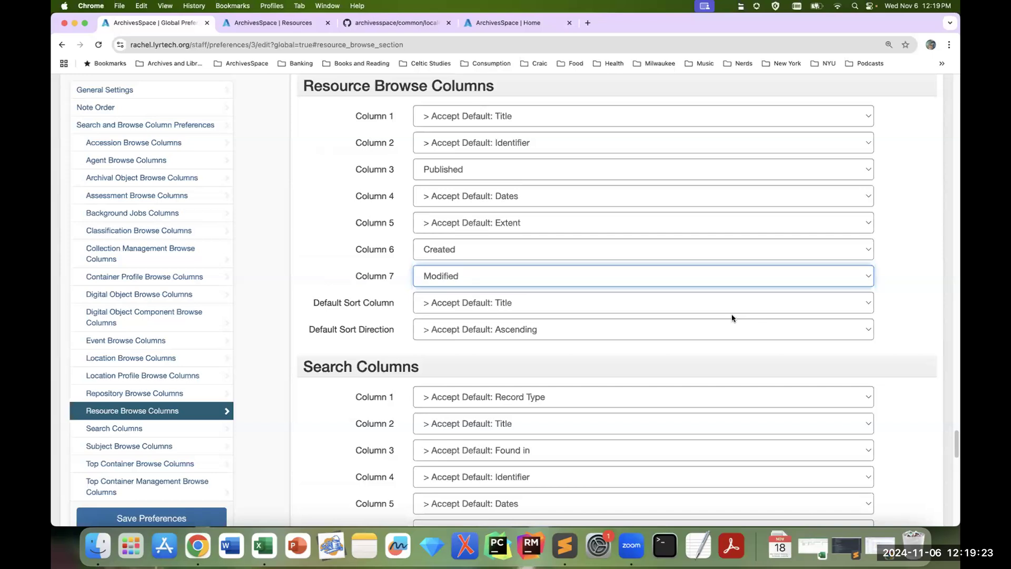
Step: Set the Default Sort Column for resources to Identifier and keep the default ascending sort direction
{"action": "left_click", "coordinate": [660, 308]}
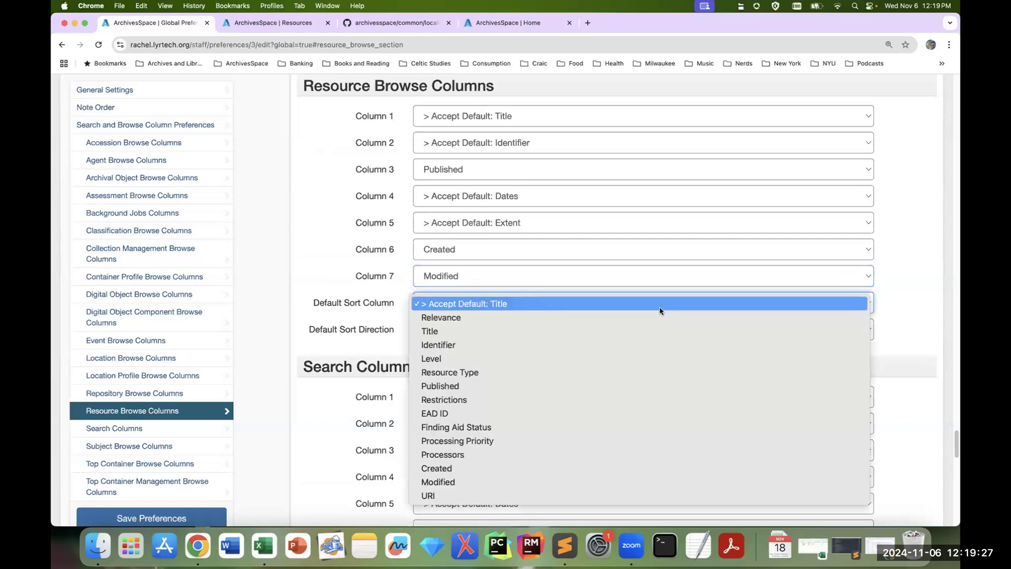
{"action": "left_click", "coordinate": [637, 345]}
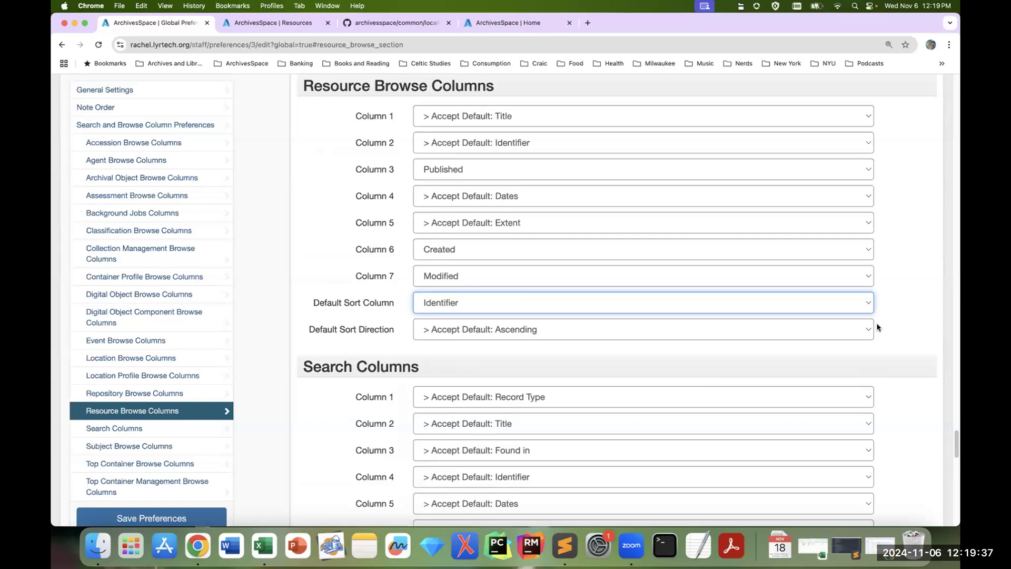
{"action": "left_click", "coordinate": [744, 330]}
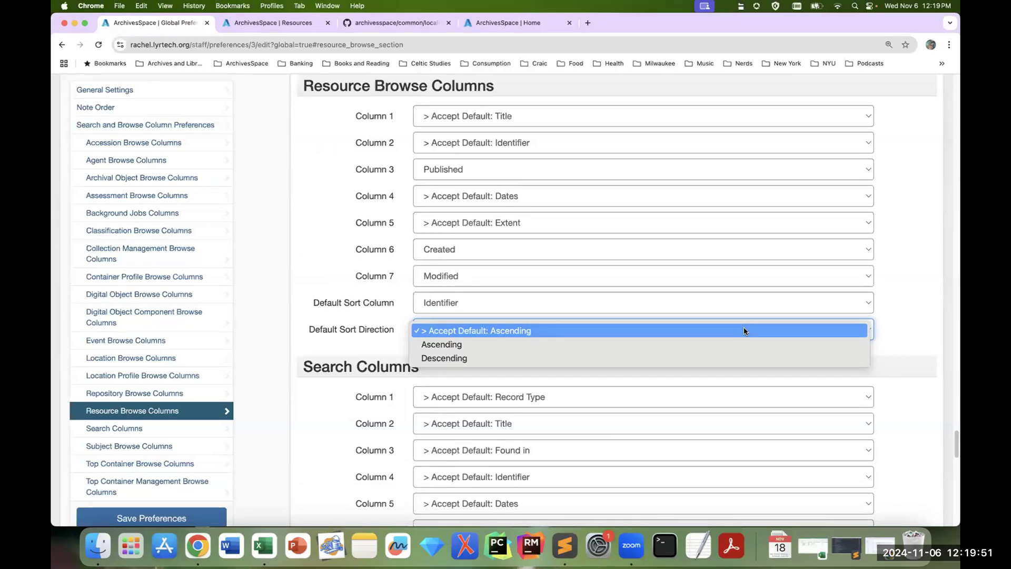
{"action": "left_click", "coordinate": [917, 325]}
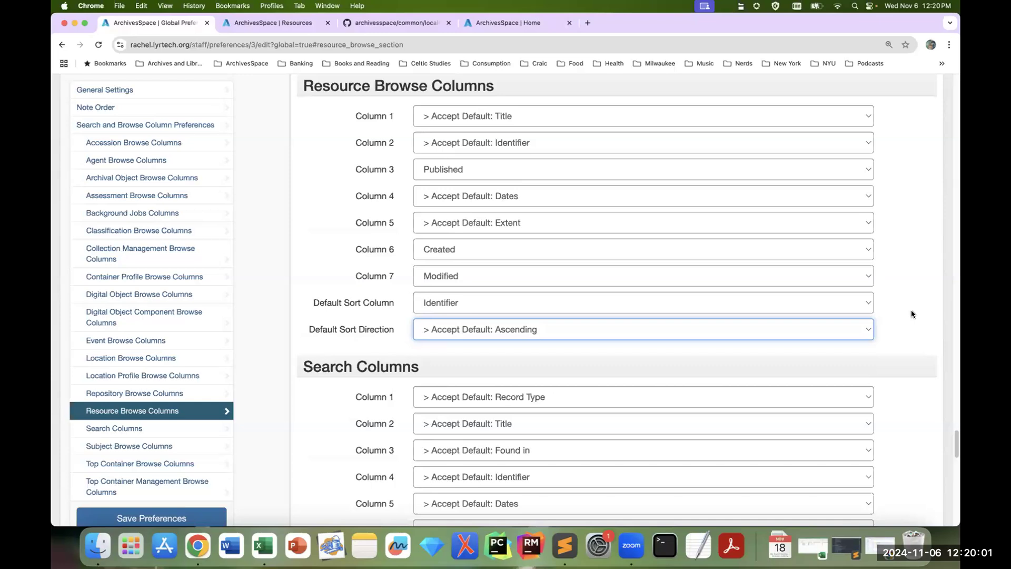
Step: Save the updated global preferences
{"action": "scroll", "coordinate": [221, 505], "scroll_direction": "down", "scroll_amount": 1}
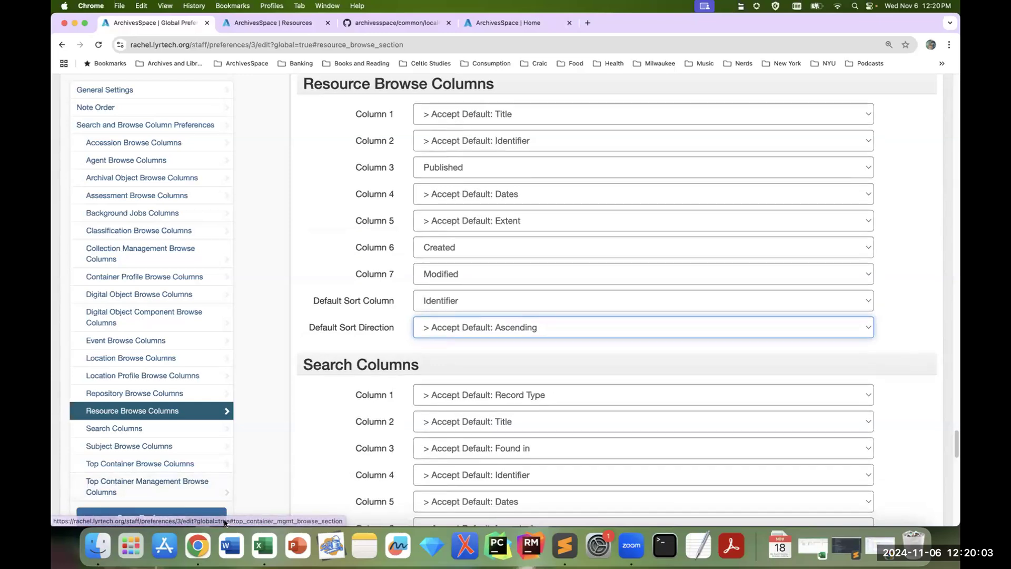
{"action": "scroll", "coordinate": [276, 497], "scroll_direction": "down", "scroll_amount": 3}
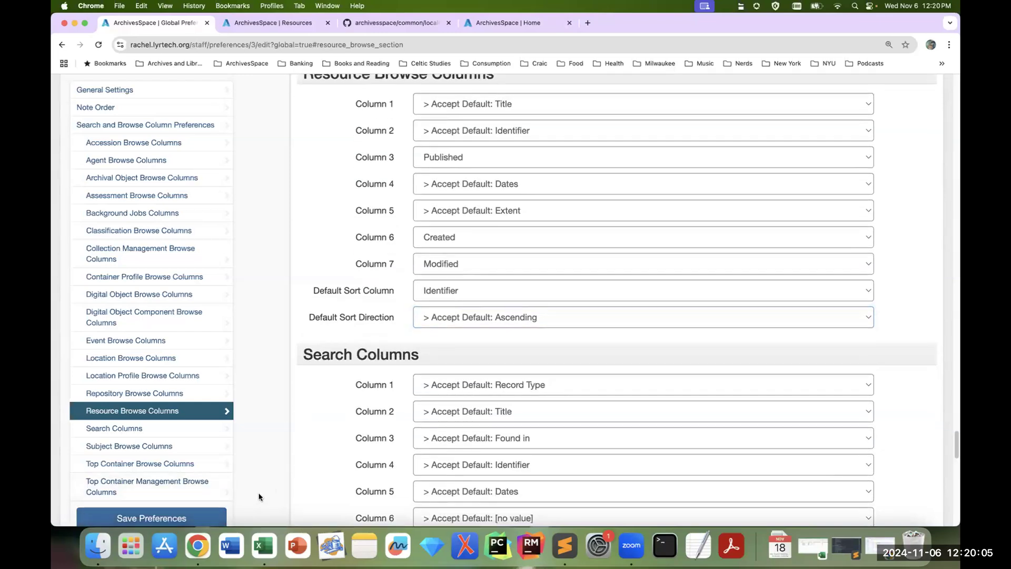
{"action": "left_click", "coordinate": [205, 519]}
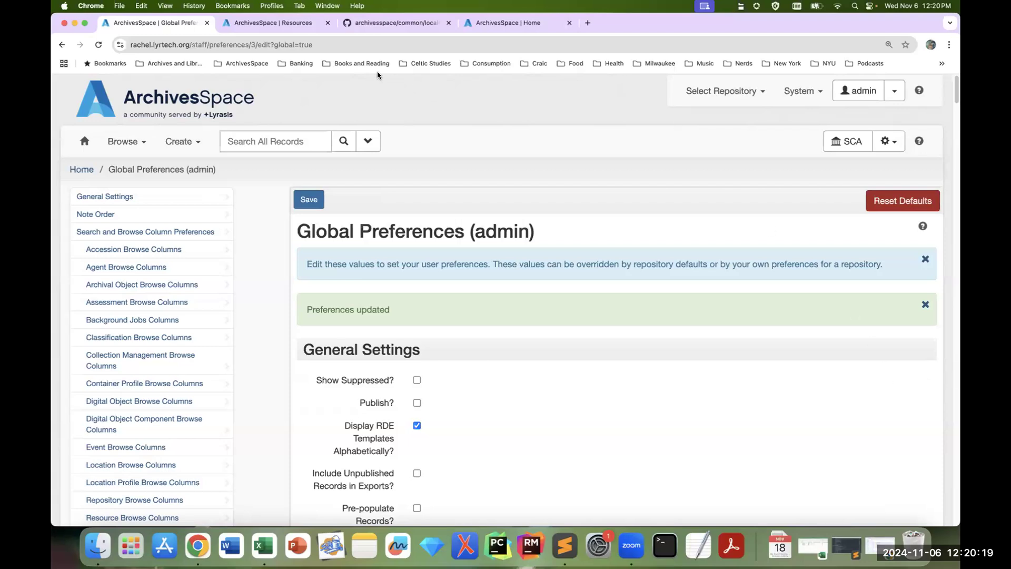
Step: Browse the Resources list again to check its columns and sort order, and close that browser tab
{"action": "left_click", "coordinate": [309, 26]}
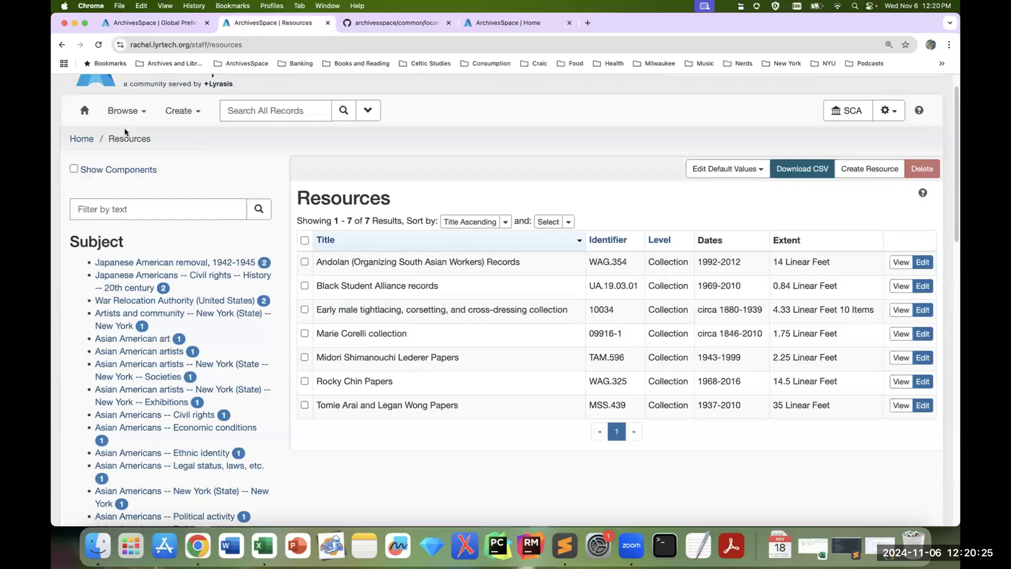
{"action": "left_click", "coordinate": [135, 111]}
{"action": "left_click", "coordinate": [132, 151]}
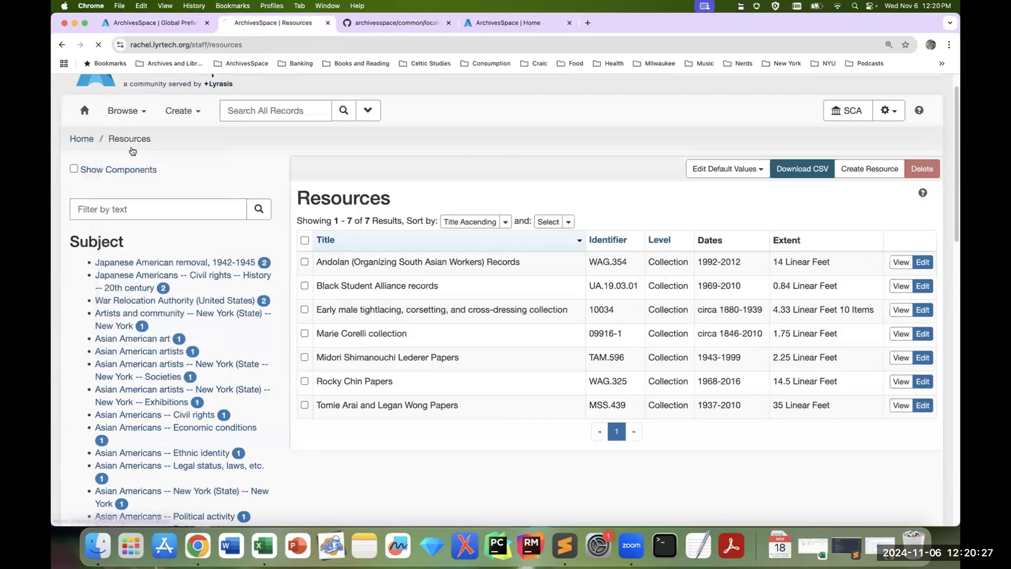
{"action": "scroll", "coordinate": [929, 307], "scroll_direction": "down", "scroll_amount": 1}
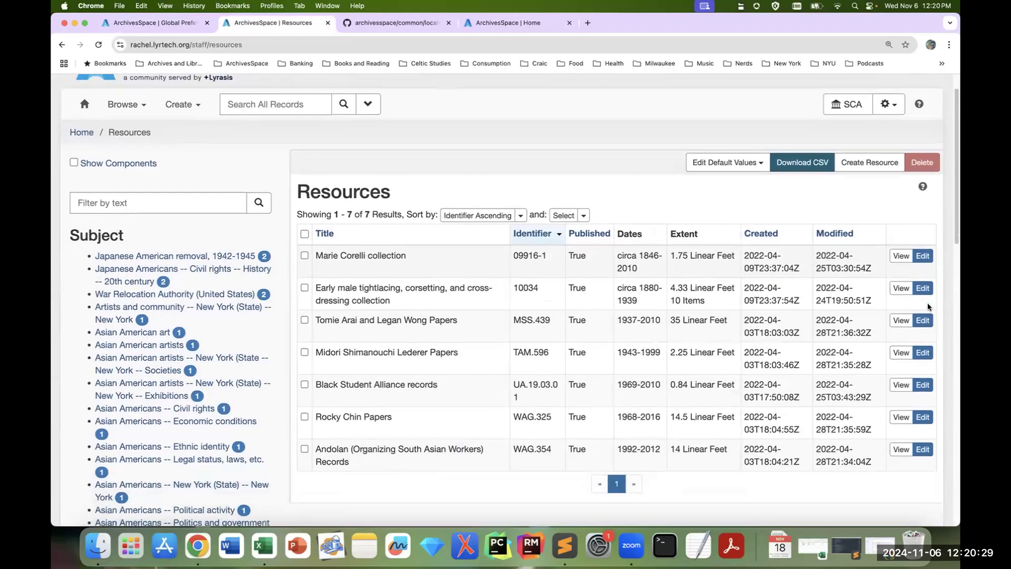
{"action": "scroll", "coordinate": [422, 237], "scroll_direction": "down", "scroll_amount": 2}
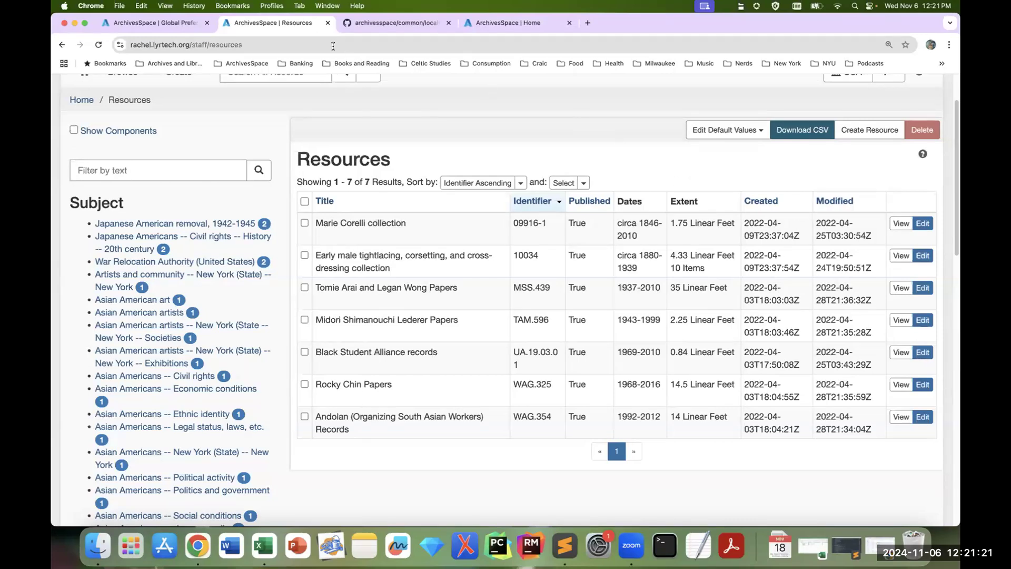
{"action": "left_click", "coordinate": [328, 22]}
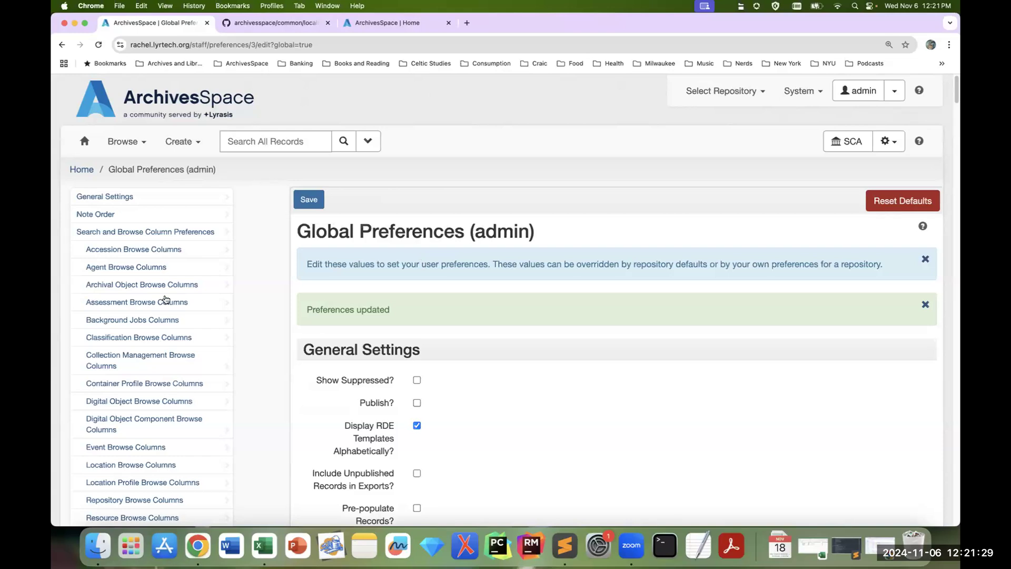
Step: Review the Top Container Management Browse Columns in the Global Preferences
{"action": "scroll", "coordinate": [245, 364], "scroll_direction": "down", "scroll_amount": 3}
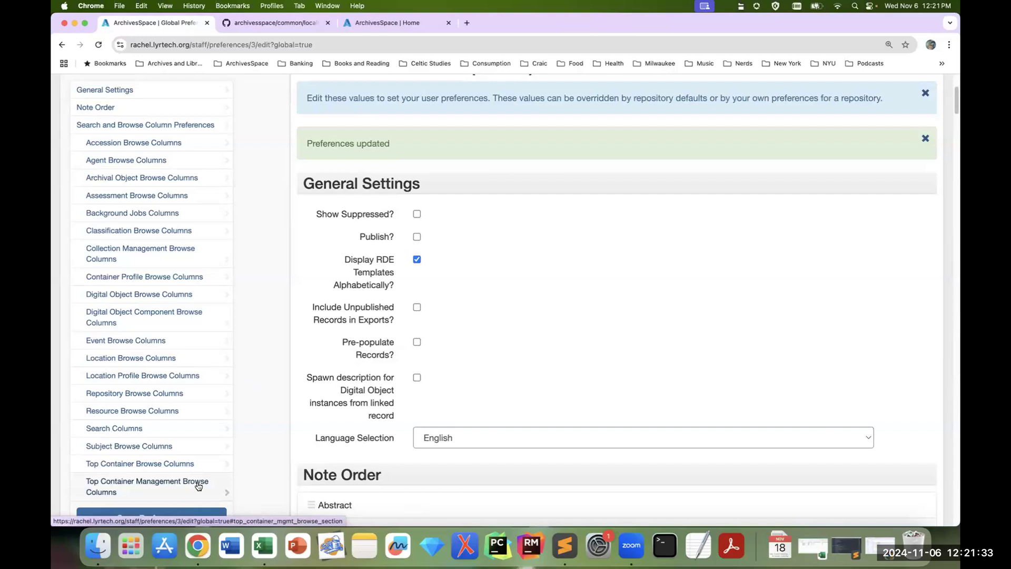
{"action": "left_click", "coordinate": [198, 486]}
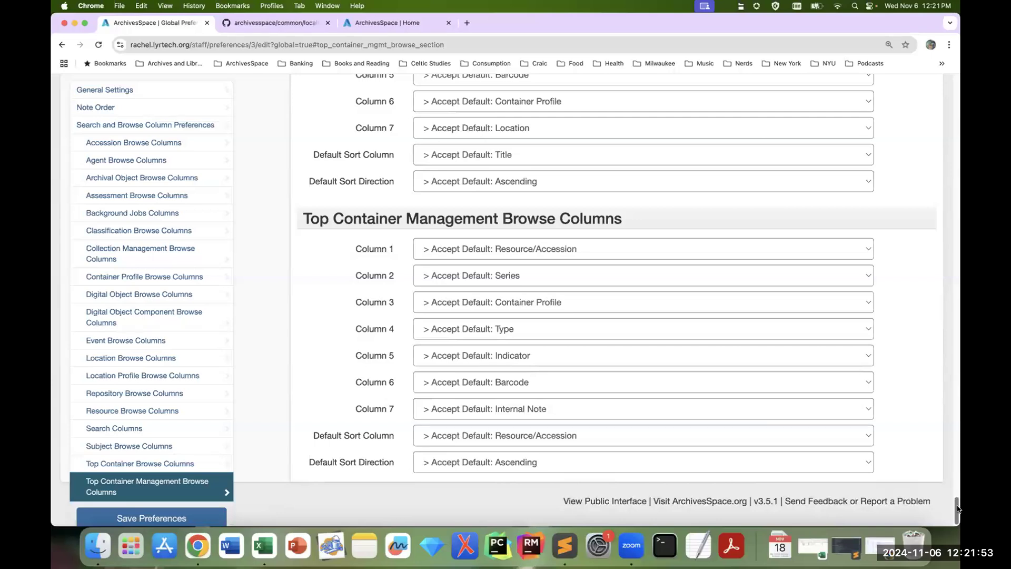
{"action": "left_click_drag", "start_coordinate": [958, 509], "coordinate": [957, 79]}
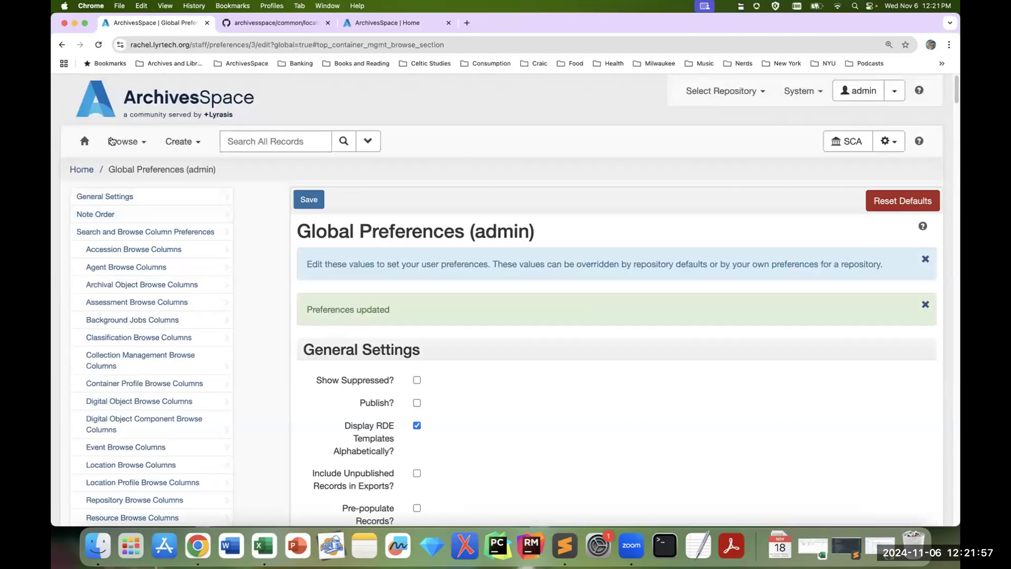
Step: Open the home page in a new browser tab and go to the Top Containers management page there
{"action": "right_click", "coordinate": [84, 147]}
{"action": "left_click", "coordinate": [106, 148]}
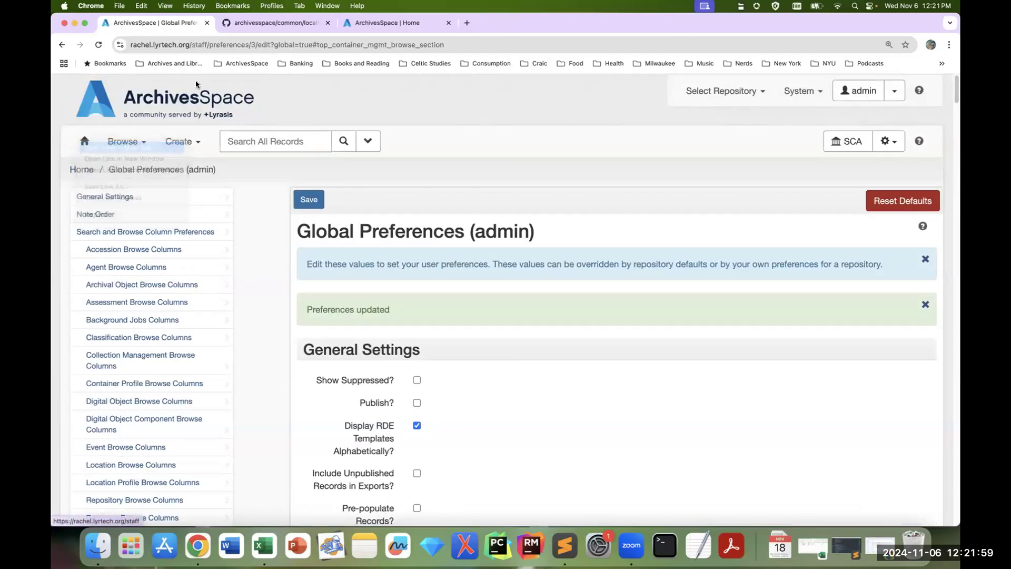
{"action": "key", "text": "ctrl+Tab"}
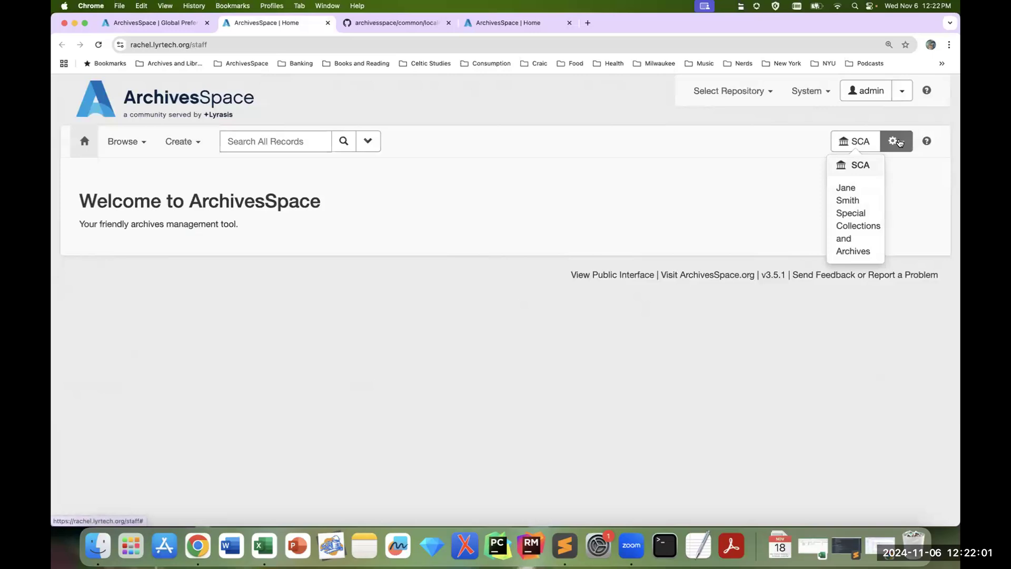
{"action": "left_click", "coordinate": [893, 141]}
{"action": "left_click", "coordinate": [846, 219]}
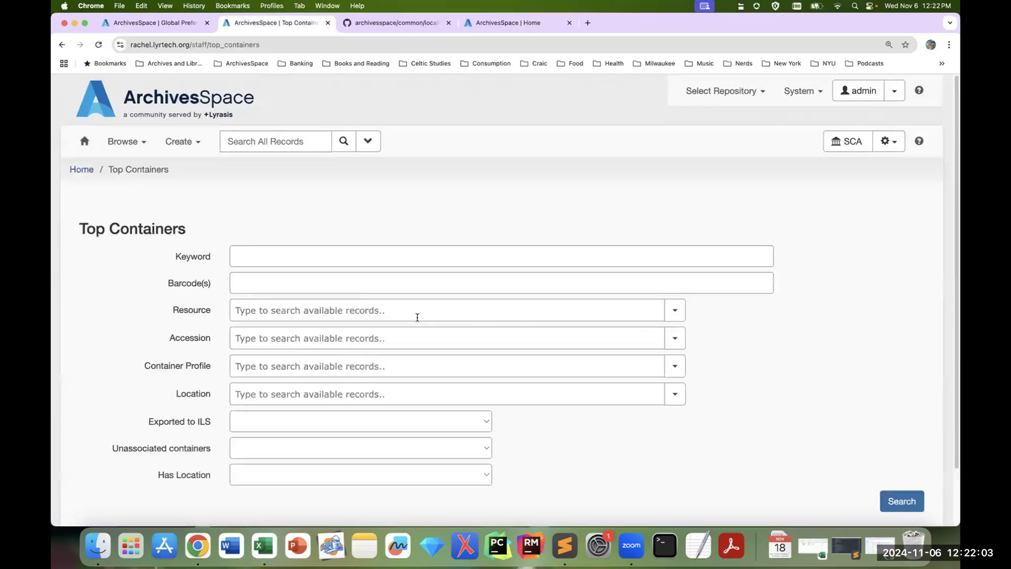
Step: Search for the top containers of the resource WAG.354: Andolan (Organizing South Asian Workers) Records and examine the result columns
{"action": "left_click", "coordinate": [415, 310]}
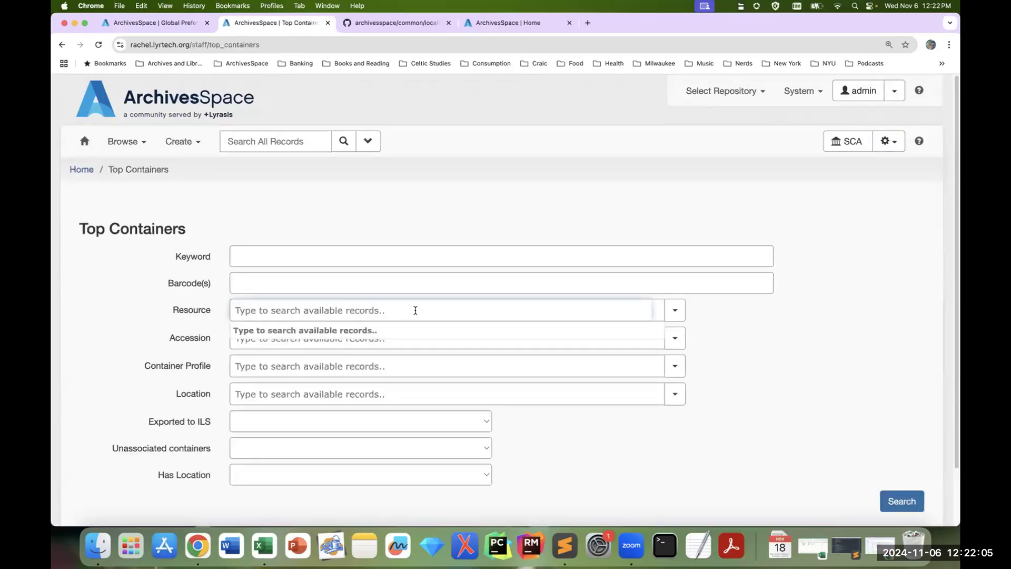
{"action": "type", "text": "ando"}
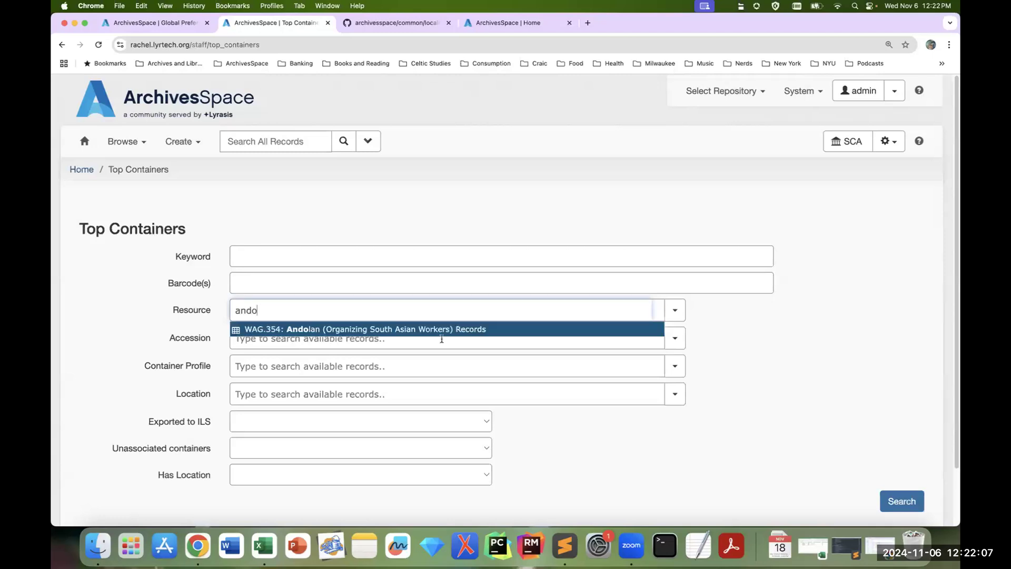
{"action": "left_click", "coordinate": [486, 328]}
{"action": "scroll", "coordinate": [869, 411], "scroll_direction": "down", "scroll_amount": 2}
{"action": "left_click", "coordinate": [888, 463]}
{"action": "scroll", "coordinate": [889, 456], "scroll_direction": "down", "scroll_amount": 4}
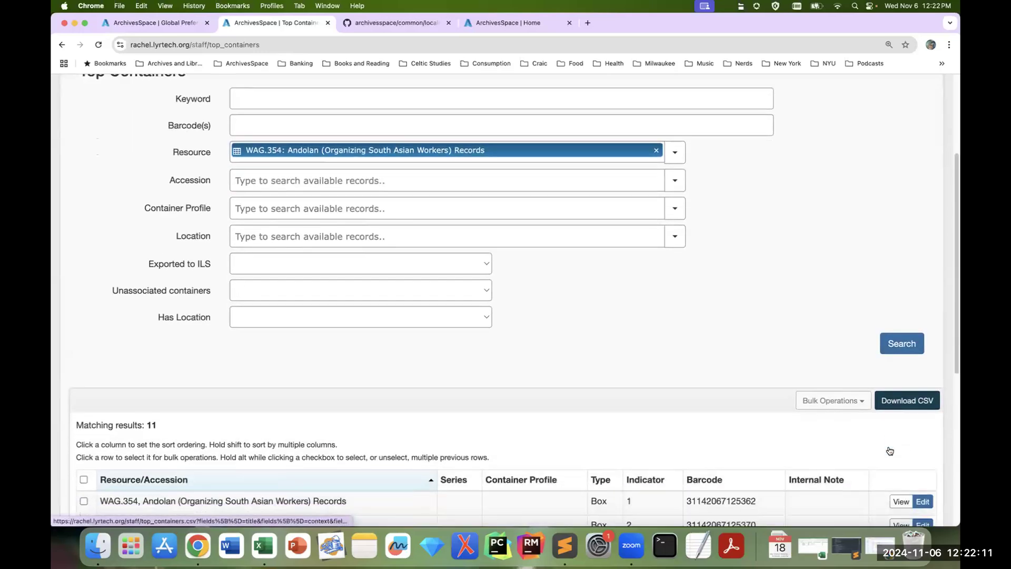
{"action": "scroll", "coordinate": [890, 451], "scroll_direction": "down", "scroll_amount": 10}
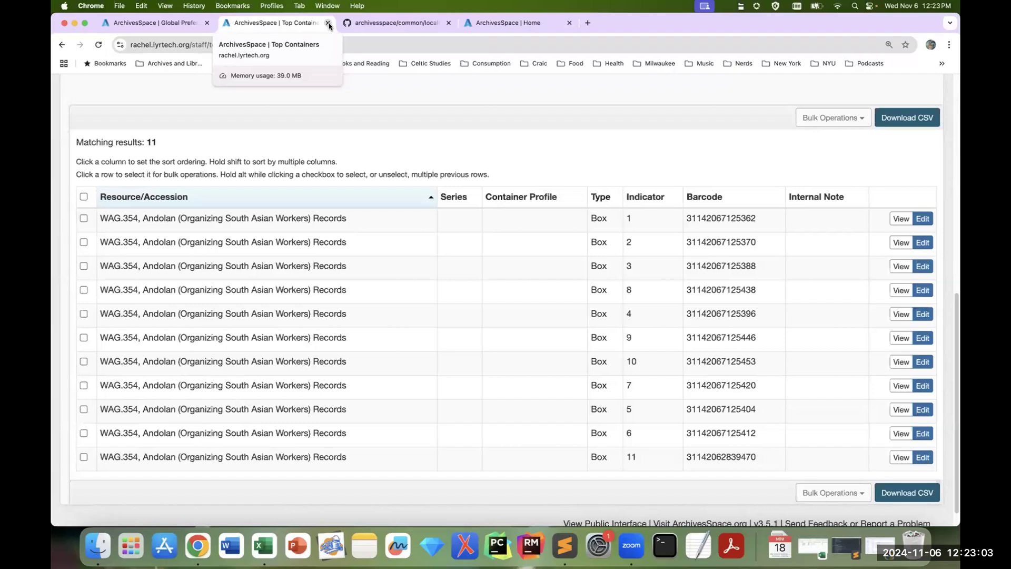
Step: Return to the Global Preferences tab and set Column 2 of the Top Container Management Browse Columns to Location
{"action": "left_click", "coordinate": [158, 22]}
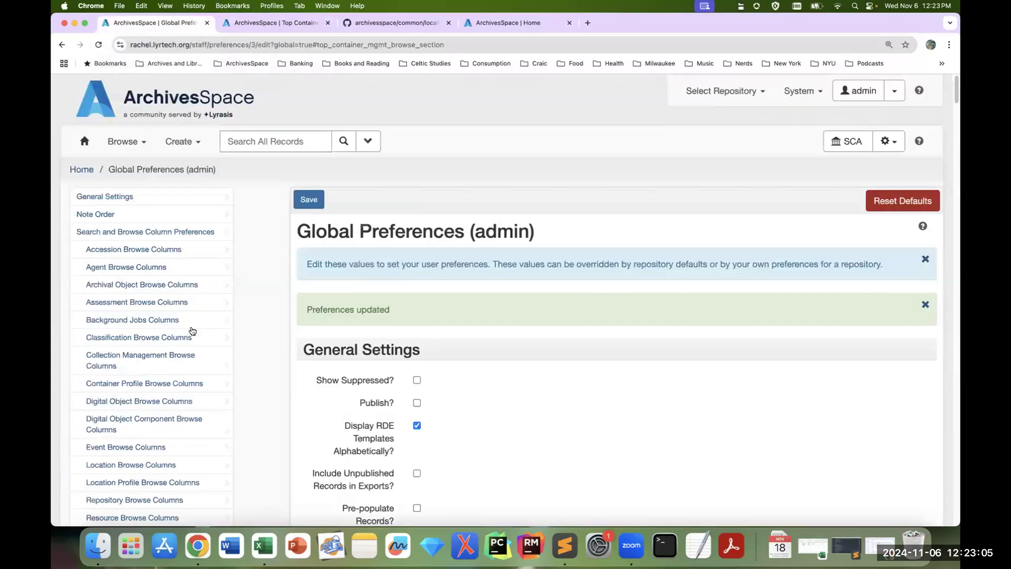
{"action": "scroll", "coordinate": [221, 410], "scroll_direction": "down", "scroll_amount": 5}
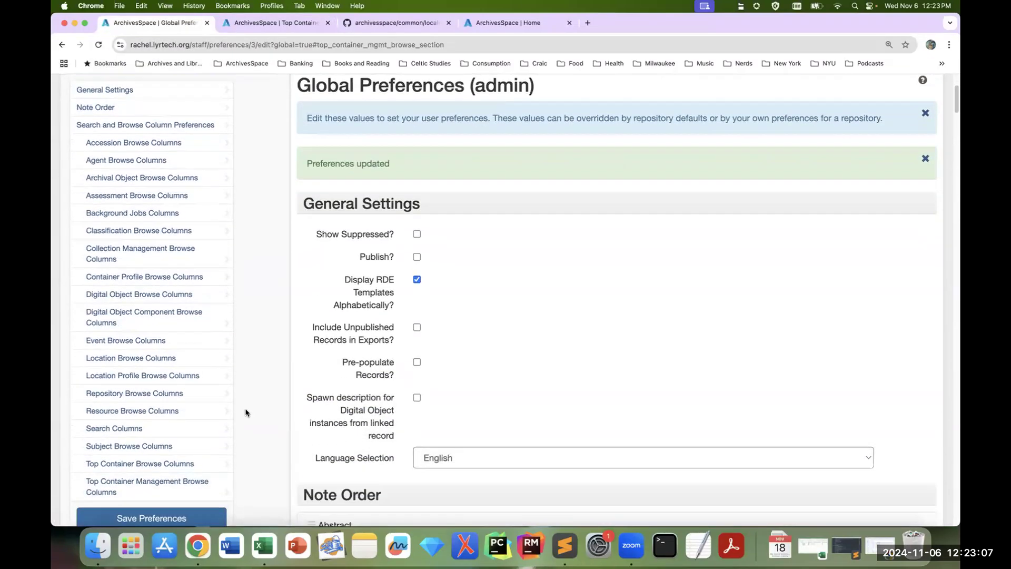
{"action": "left_click", "coordinate": [195, 486]}
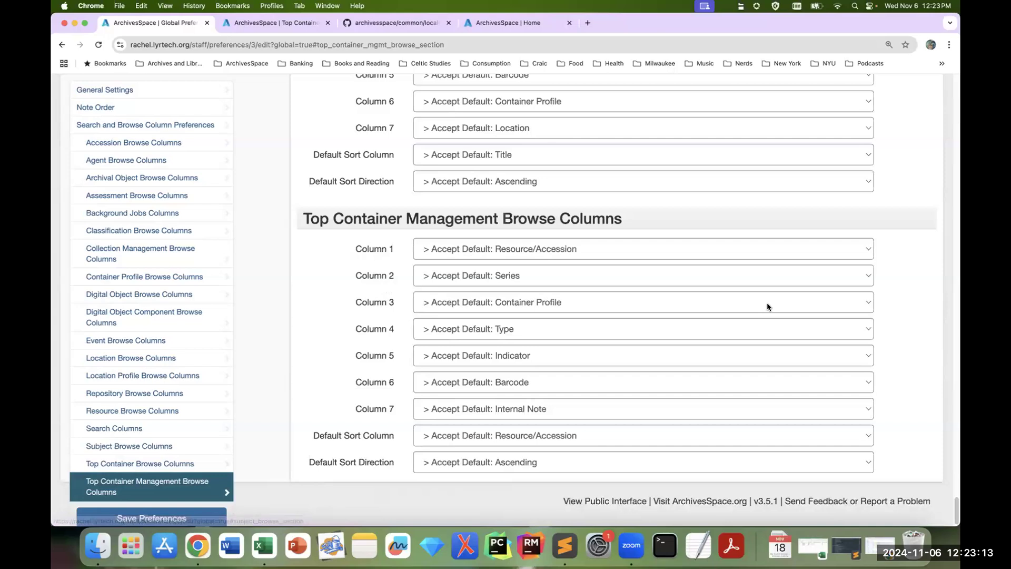
{"action": "left_click", "coordinate": [571, 276]}
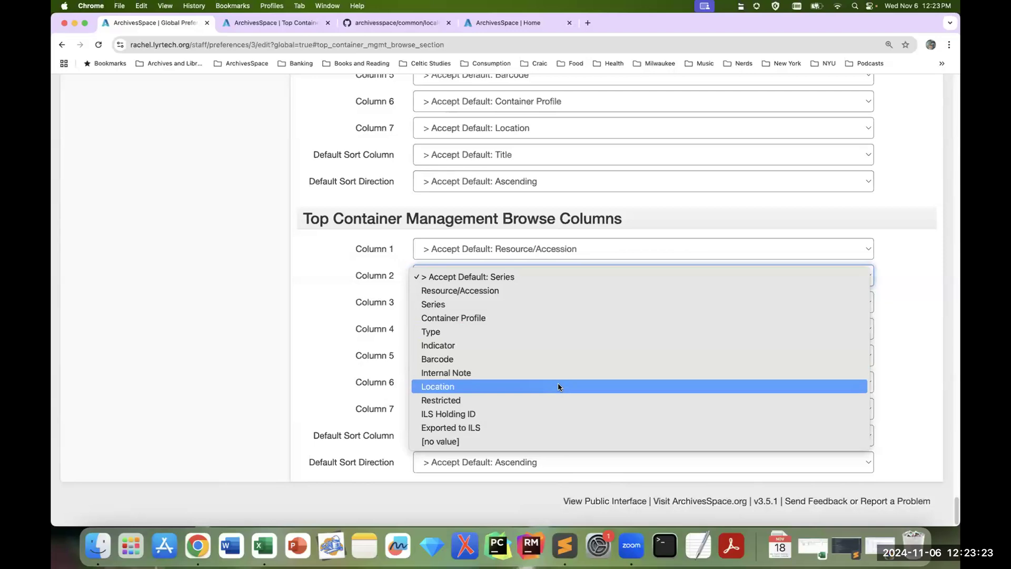
{"action": "left_click", "coordinate": [558, 387]}
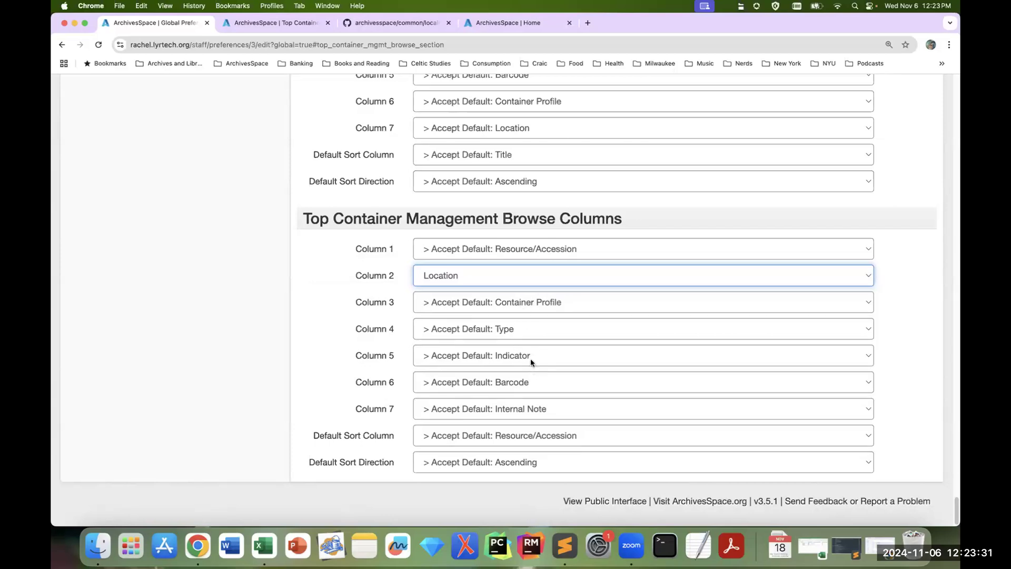
Step: Set Column 7 of the Top Container Management Browse Columns to Restricted
{"action": "left_click", "coordinate": [549, 409]}
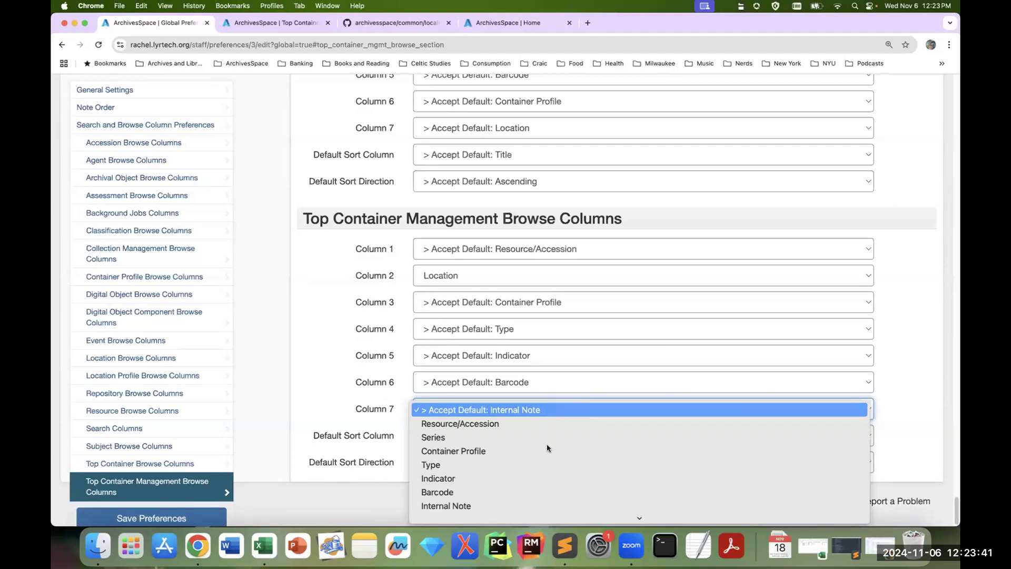
{"action": "mouse_move", "coordinate": [543, 518]}
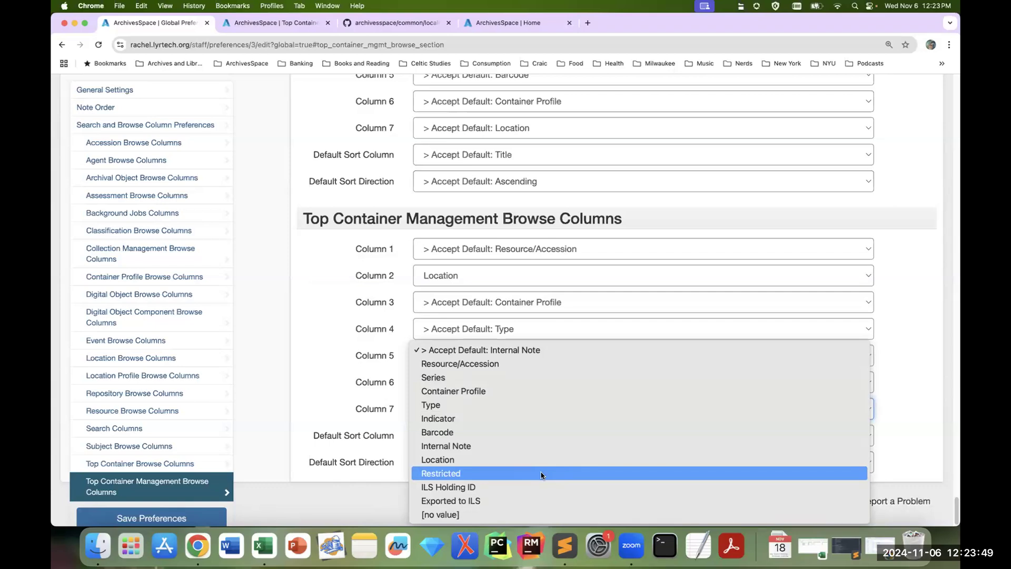
{"action": "left_click", "coordinate": [536, 515]}
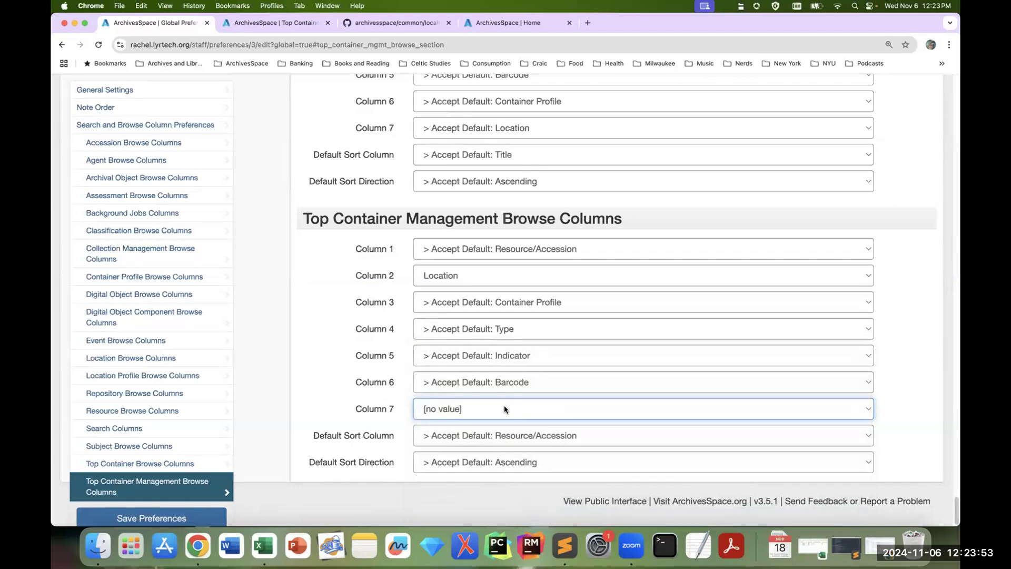
{"action": "left_click", "coordinate": [504, 408]}
{"action": "left_click", "coordinate": [505, 369]}
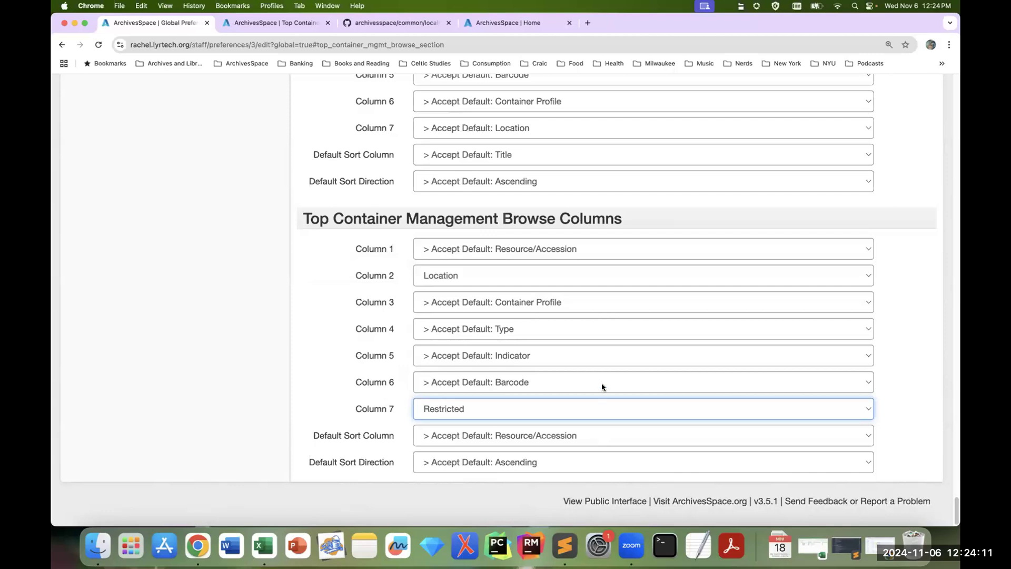
Step: Set the Default Sort Column for Top Container Management to Indicator and save the preferences
{"action": "left_click", "coordinate": [574, 441]}
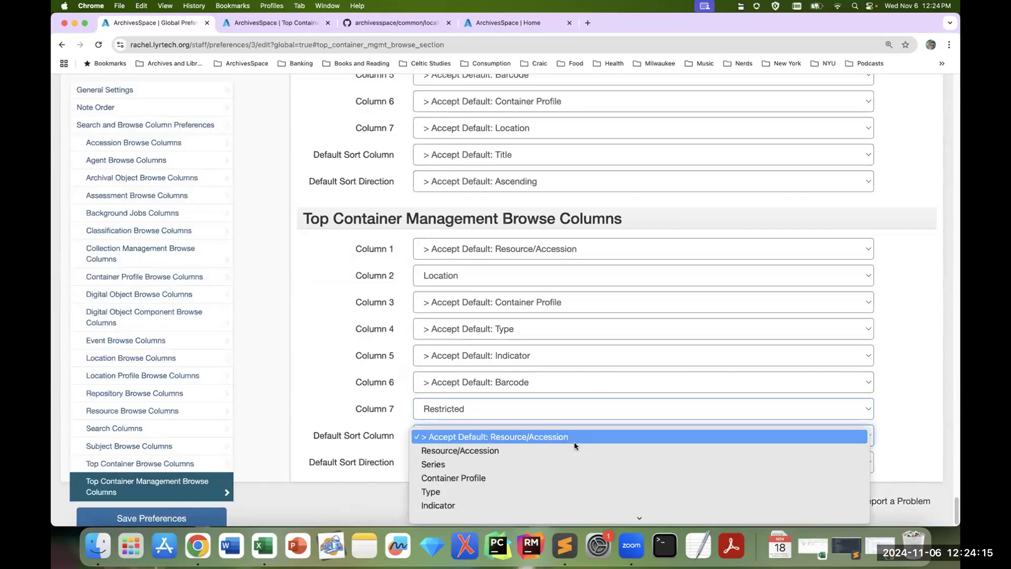
{"action": "left_click", "coordinate": [563, 500]}
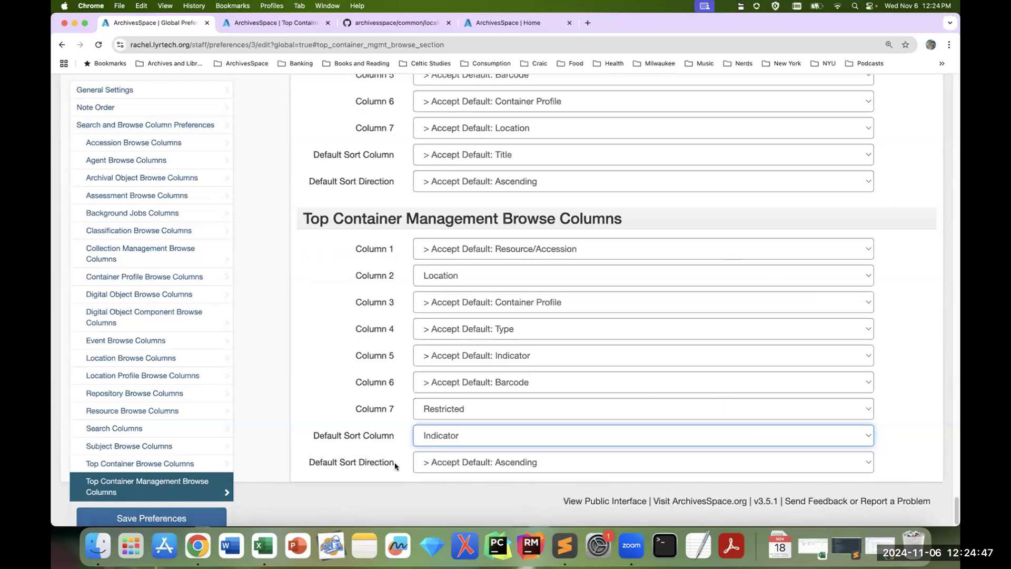
{"action": "left_click", "coordinate": [177, 518]}
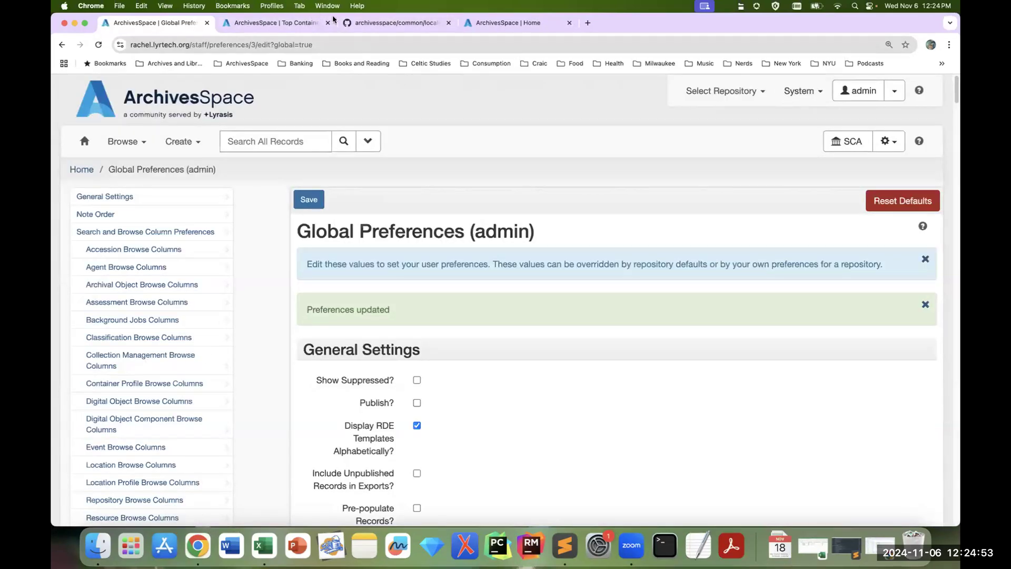
Step: Close the old Top Containers tab and open the Manage Top Containers page in a new browser tab
{"action": "left_click", "coordinate": [328, 23]}
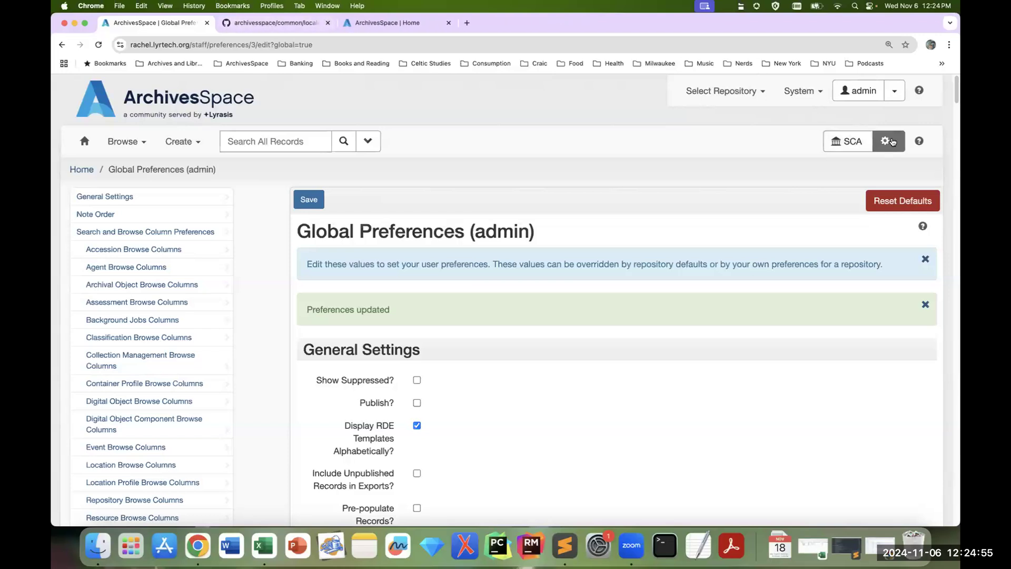
{"action": "left_click", "coordinate": [892, 141]}
{"action": "right_click", "coordinate": [853, 220]}
{"action": "left_click", "coordinate": [764, 231]}
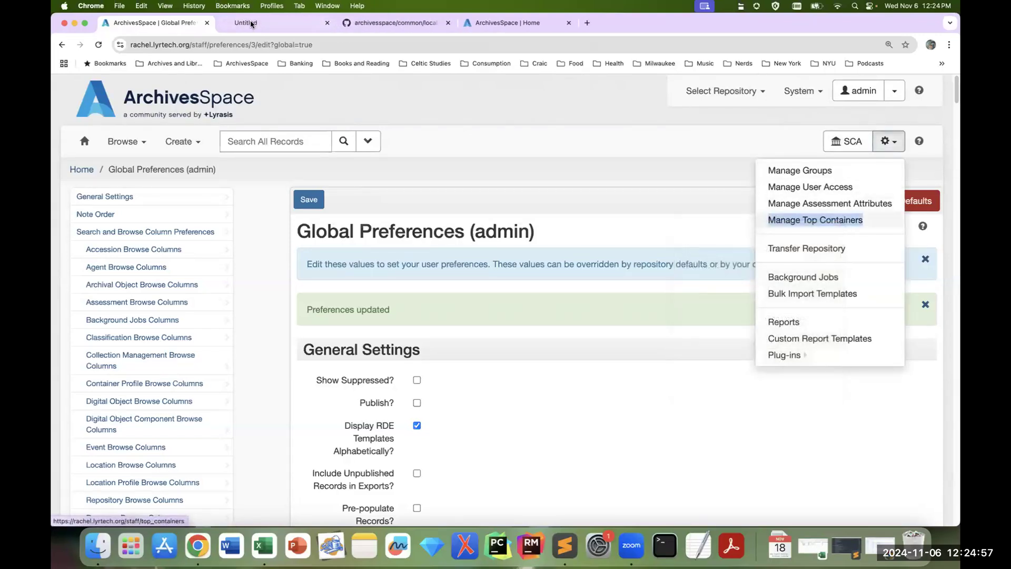
{"action": "left_click", "coordinate": [251, 23]}
Step: Search the top containers of the Andolan (Organizing South Asian Workers) Records, examine the result columns and sort order, and close that tab
{"action": "left_click", "coordinate": [894, 501]}
{"action": "scroll", "coordinate": [870, 436], "scroll_direction": "down", "scroll_amount": 4}
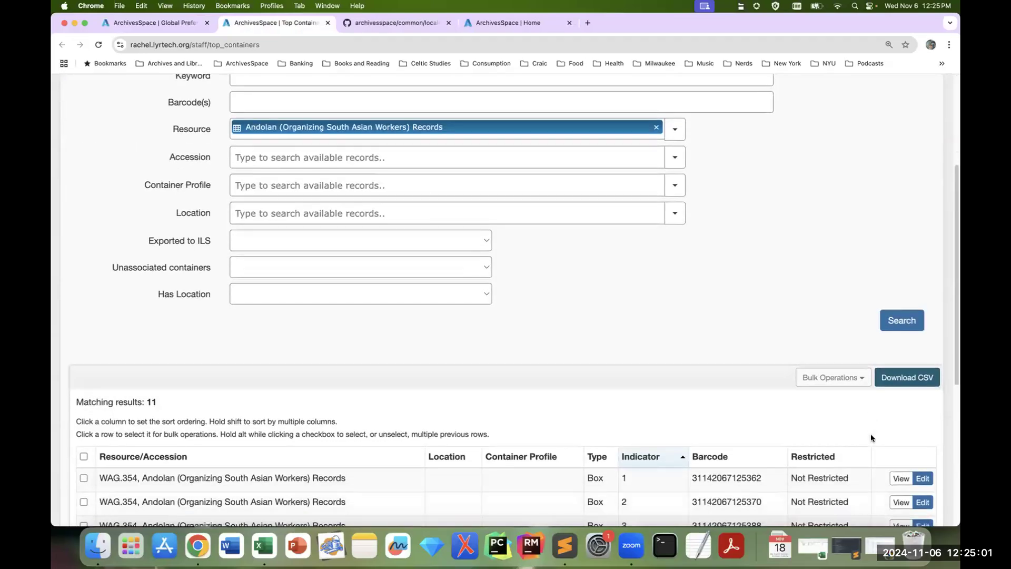
{"action": "scroll", "coordinate": [871, 436], "scroll_direction": "down", "scroll_amount": 5}
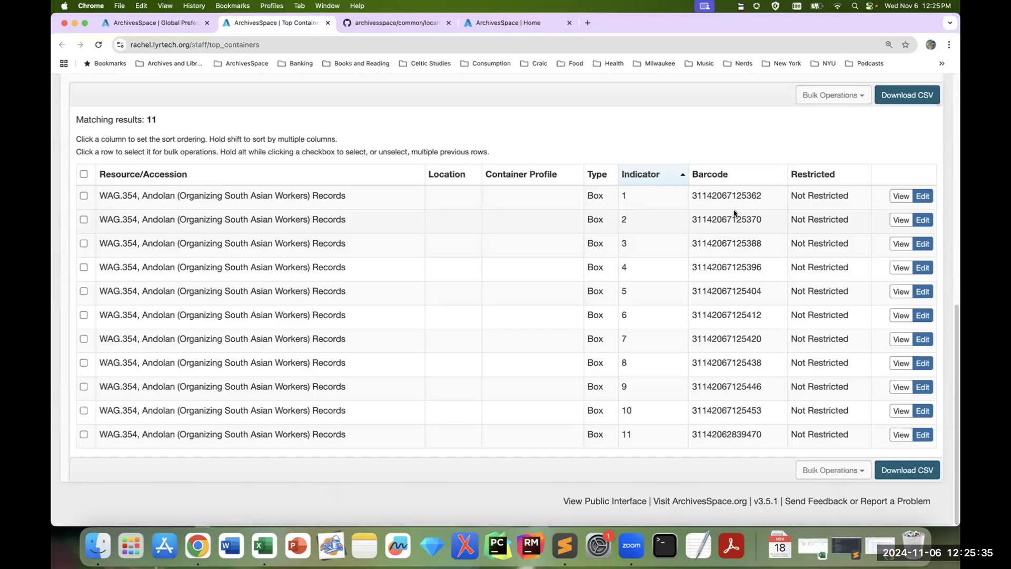
{"action": "left_click", "coordinate": [328, 22]}
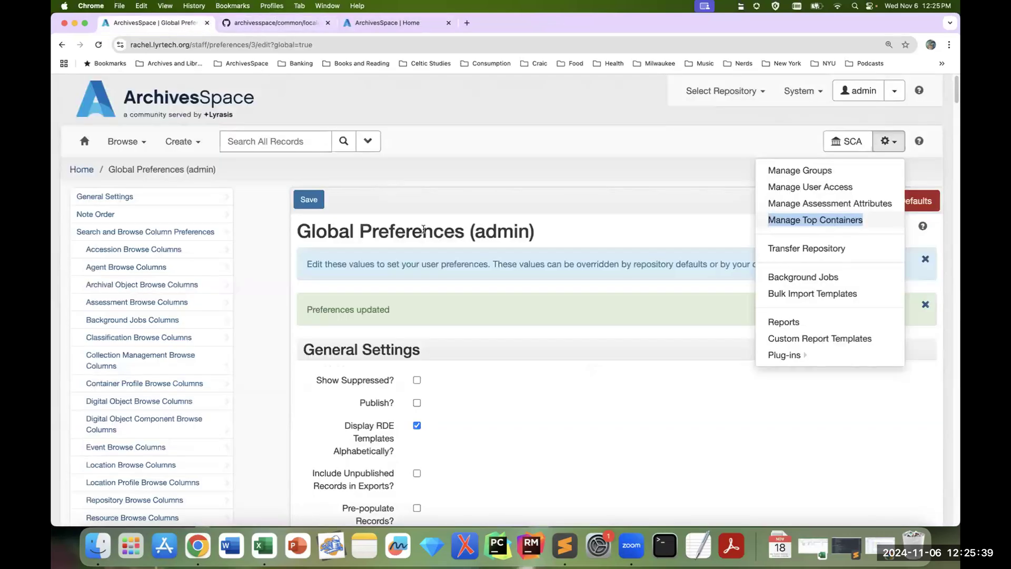
{"action": "left_click", "coordinate": [279, 301]}
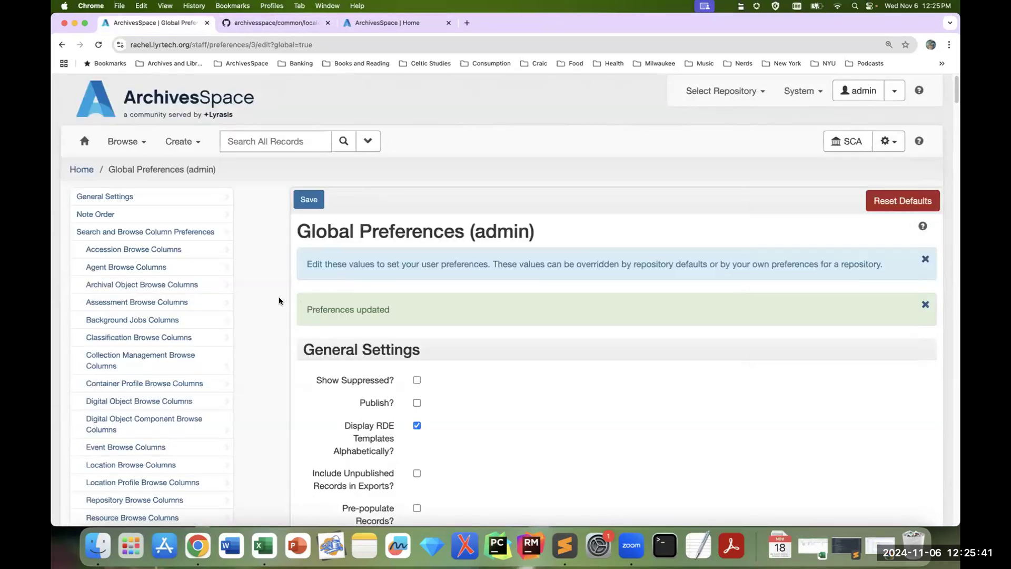
Step: Go to the Search Columns section of the Global Preferences and set Column 6 to Created
{"action": "scroll", "coordinate": [244, 275], "scroll_direction": "down", "scroll_amount": 1}
{"action": "scroll", "coordinate": [245, 275], "scroll_direction": "down", "scroll_amount": 1}
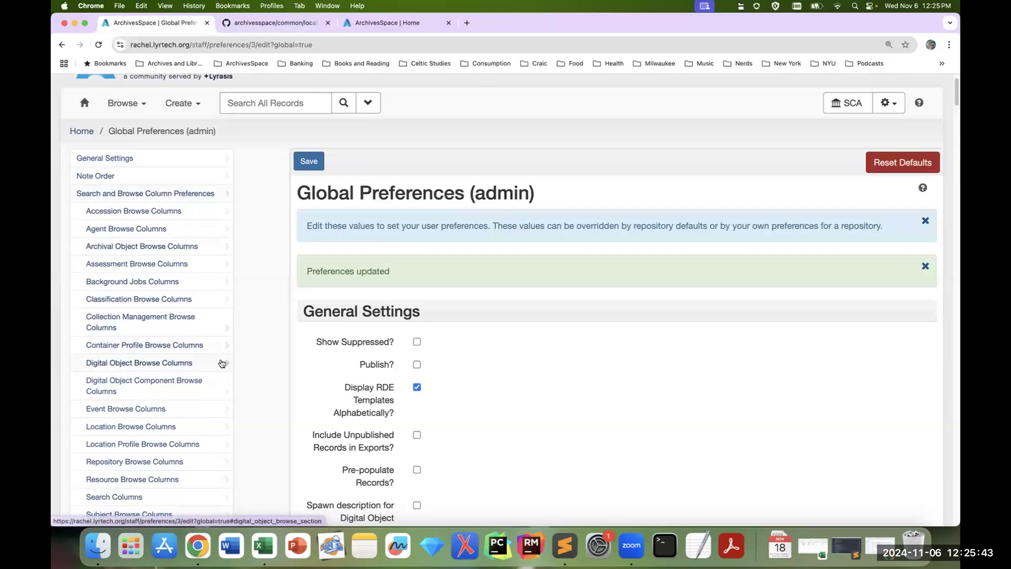
{"action": "scroll", "coordinate": [215, 365], "scroll_direction": "down", "scroll_amount": 3}
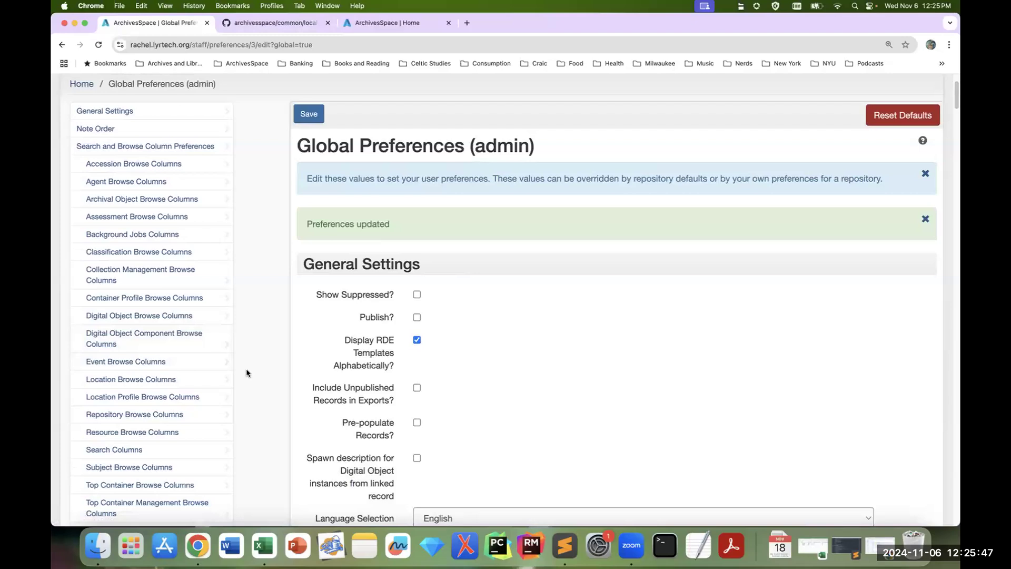
{"action": "scroll", "coordinate": [256, 377], "scroll_direction": "down", "scroll_amount": 1}
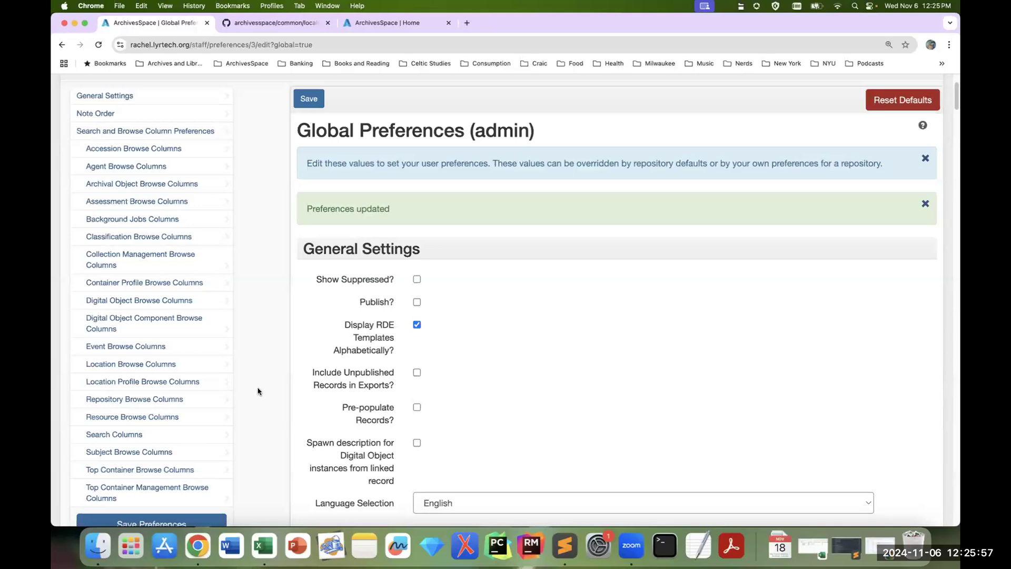
{"action": "left_click", "coordinate": [131, 437]}
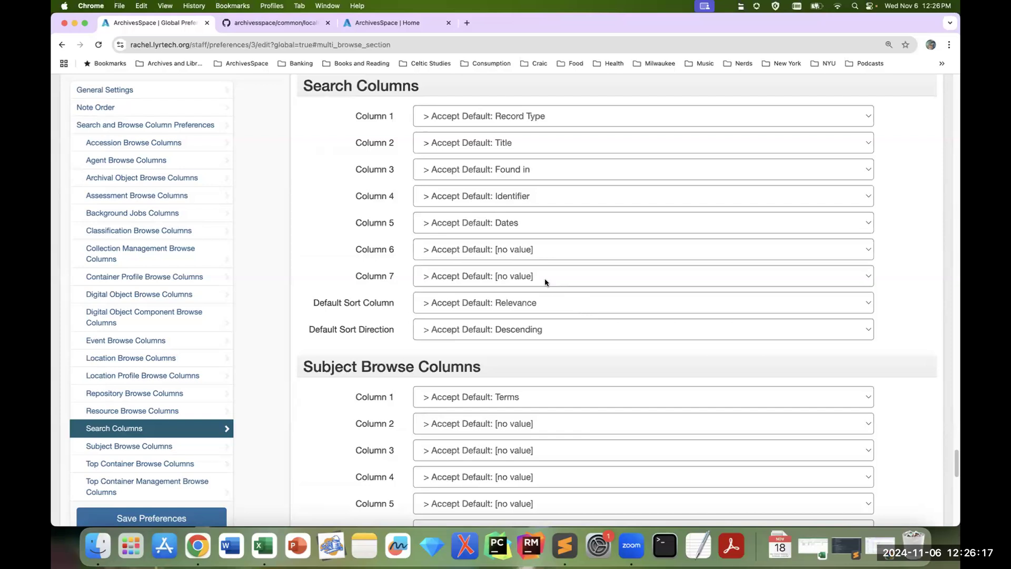
{"action": "left_click", "coordinate": [536, 254]}
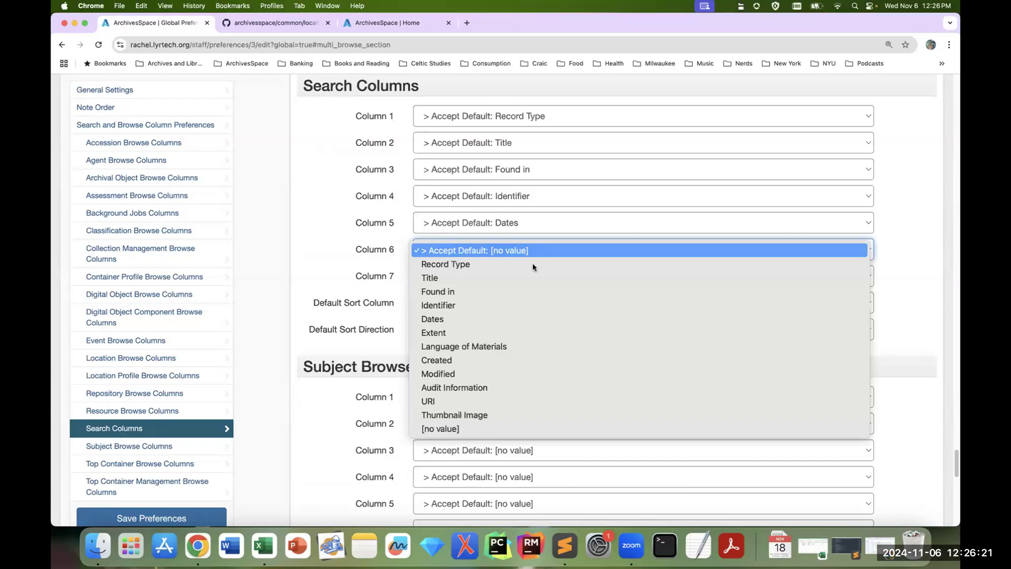
{"action": "left_click", "coordinate": [512, 359]}
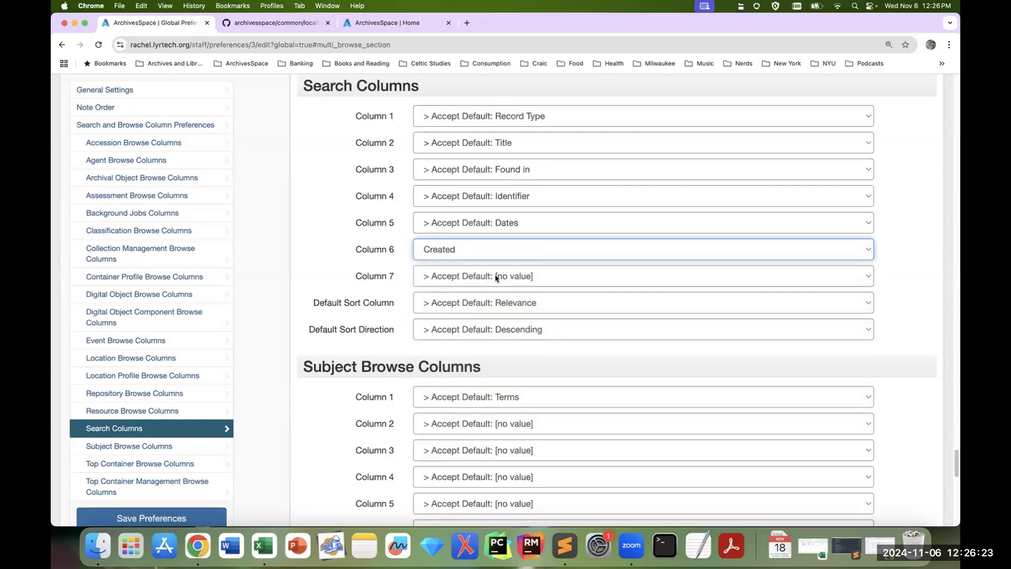
Step: Set Column 7 of the Search Columns to Modified and save the preferences
{"action": "left_click", "coordinate": [495, 277]}
{"action": "key", "text": "Escape"}
{"action": "left_click", "coordinate": [486, 401]}
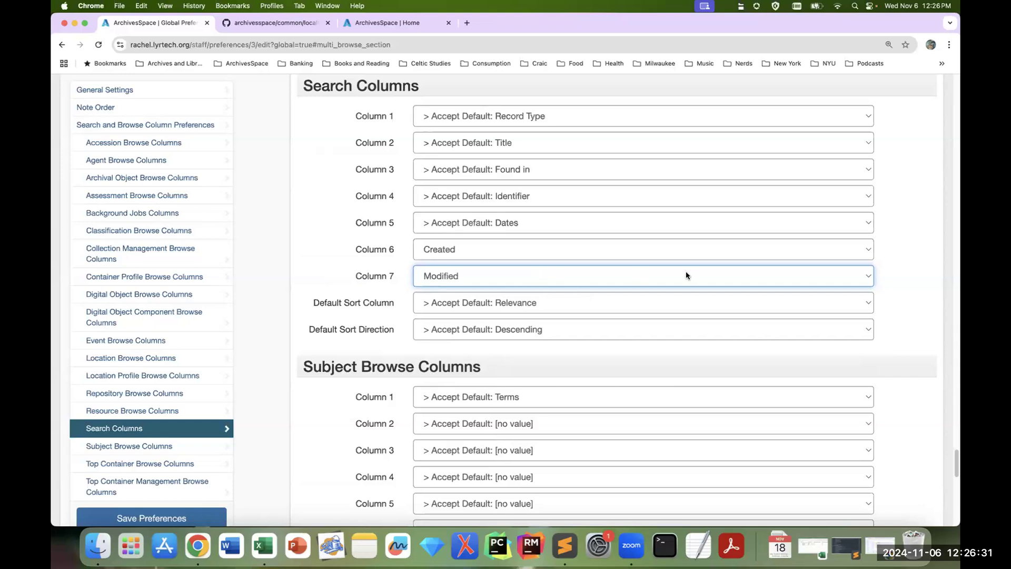
{"action": "left_click", "coordinate": [761, 279]}
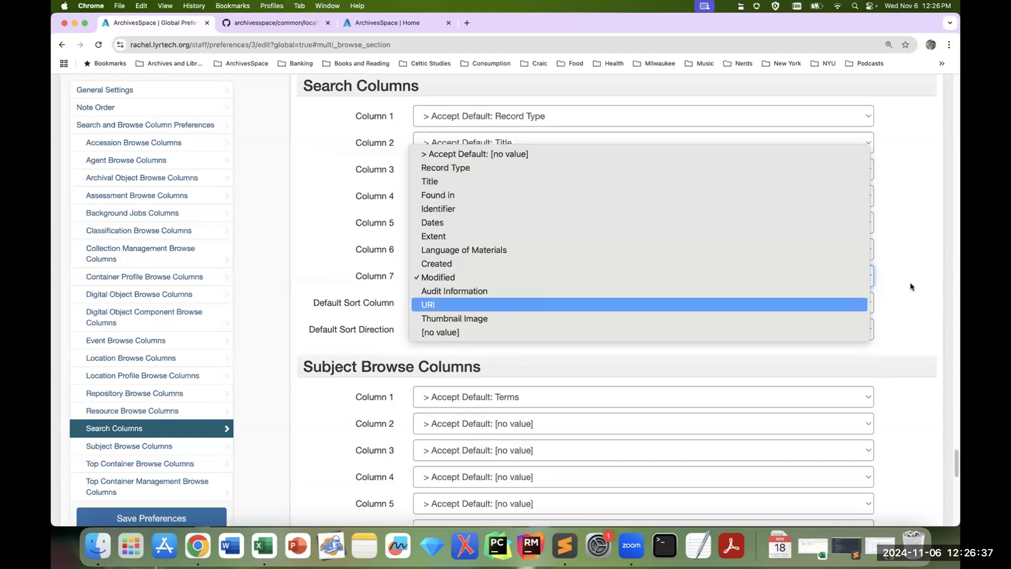
{"action": "left_click", "coordinate": [951, 297]}
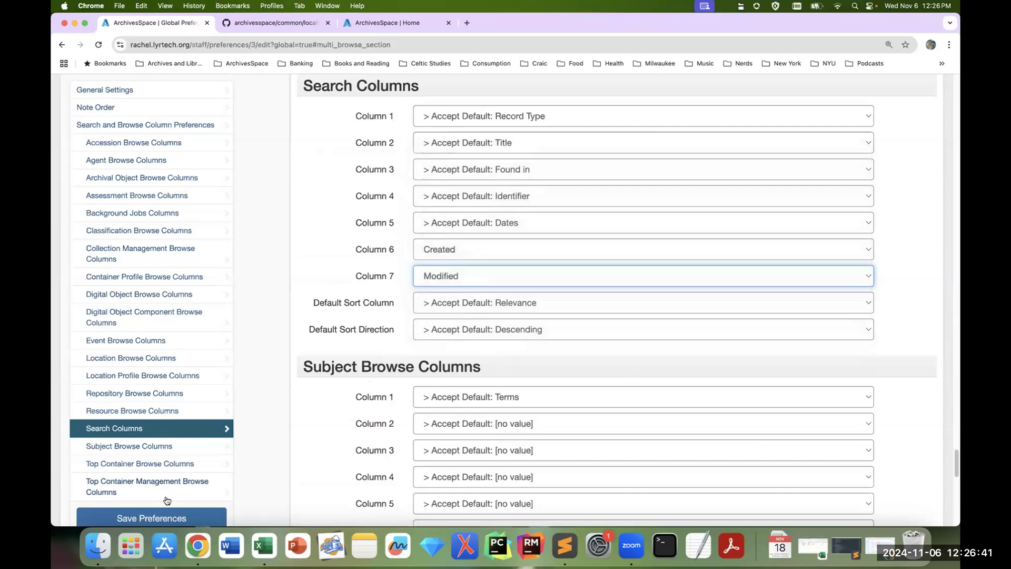
{"action": "left_click", "coordinate": [156, 519]}
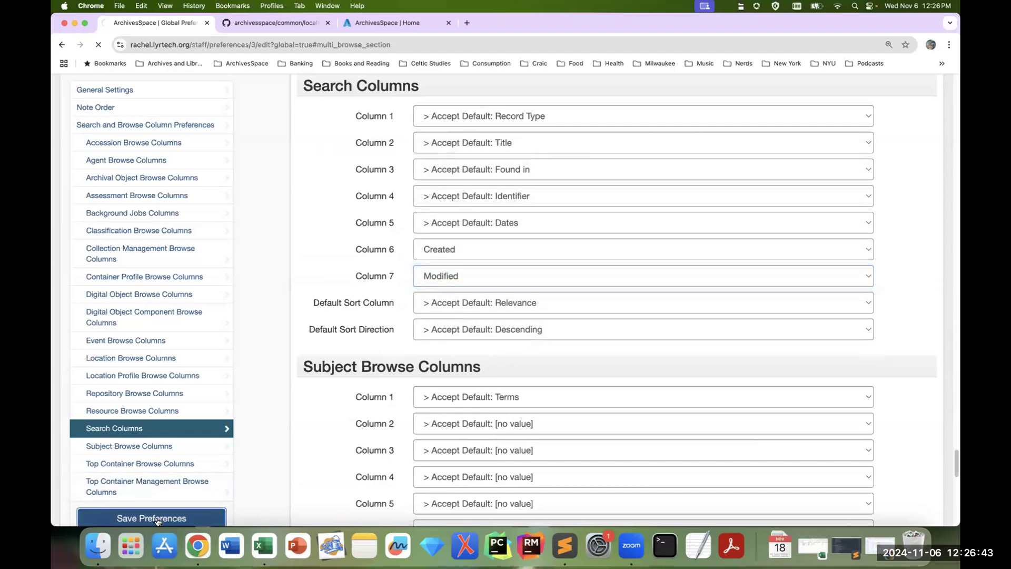
Step: Search all records for "ephemera" and examine the columns of the search results
{"action": "left_click", "coordinate": [292, 144]}
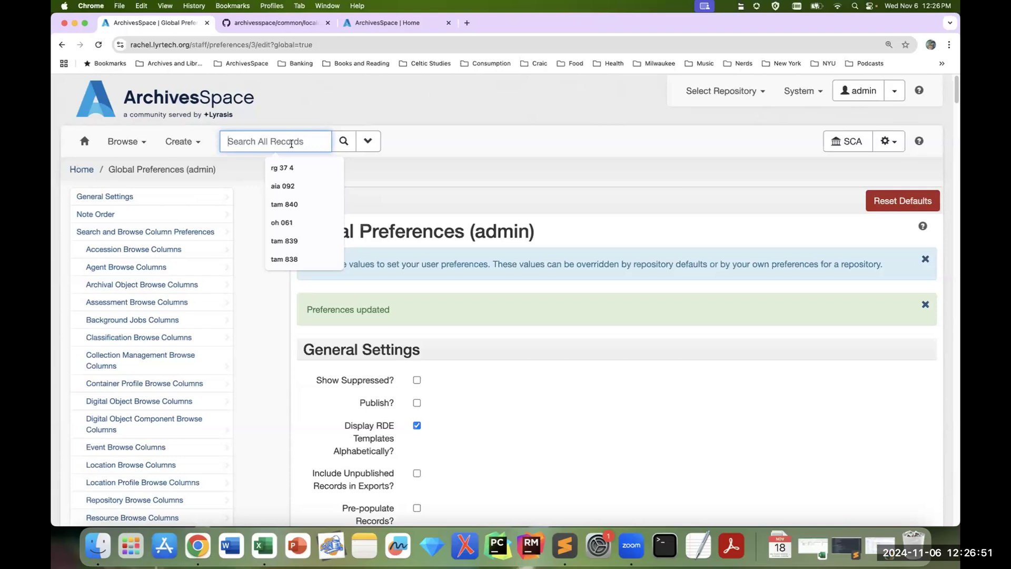
{"action": "type", "text": "ephemera"}
{"action": "key", "text": "Return"}
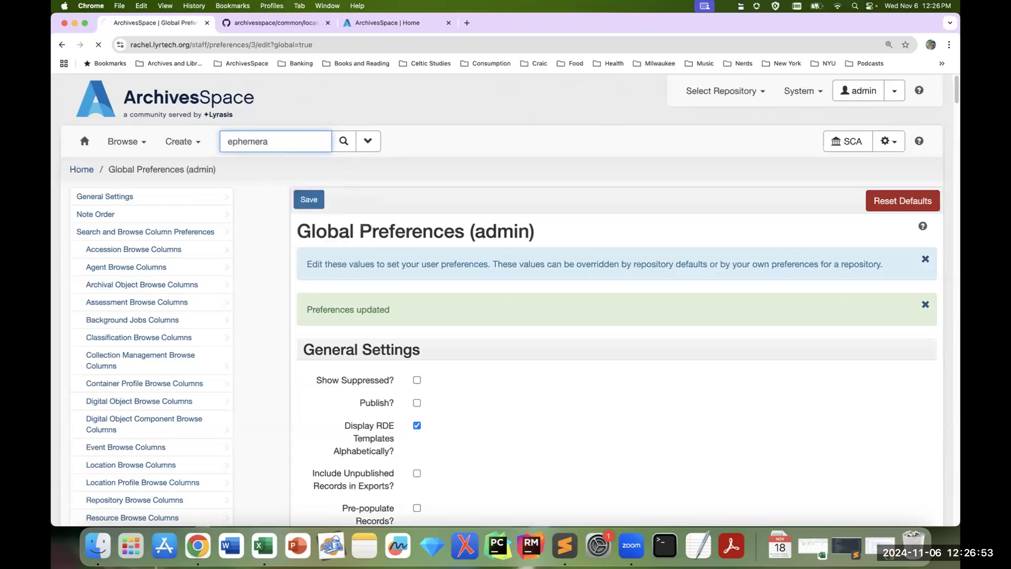
{"action": "scroll", "coordinate": [776, 324], "scroll_direction": "down", "scroll_amount": 2}
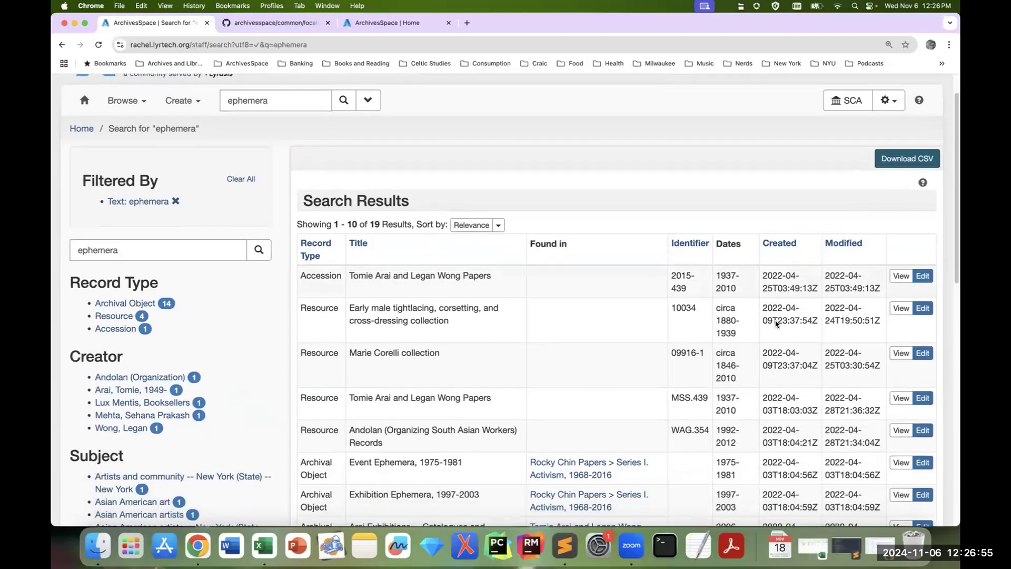
{"action": "scroll", "coordinate": [776, 324], "scroll_direction": "down", "scroll_amount": 2}
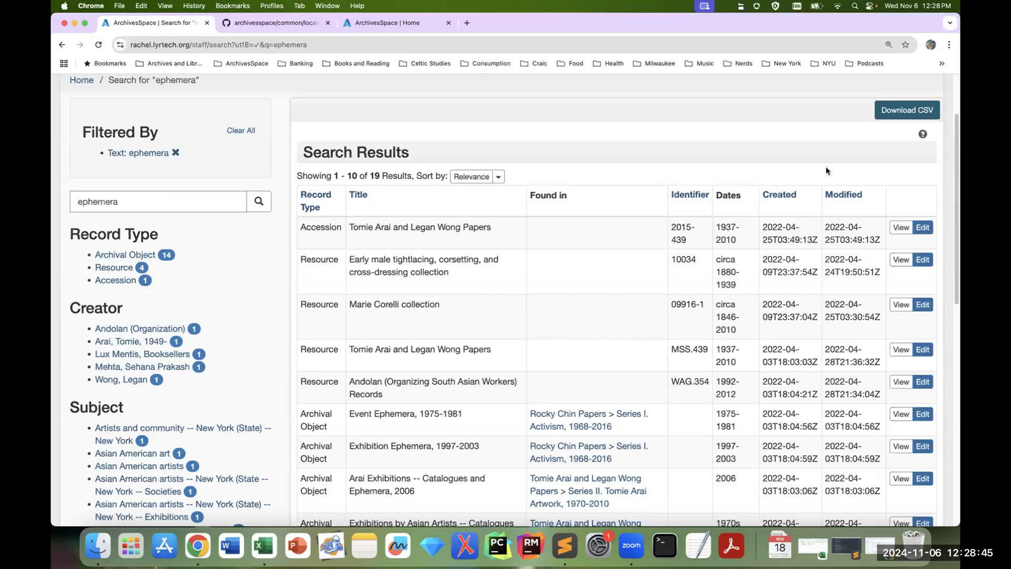
Step: Open the Manage Controlled Value Lists page from the system administration options
{"action": "scroll", "coordinate": [826, 167], "scroll_direction": "up", "scroll_amount": 3}
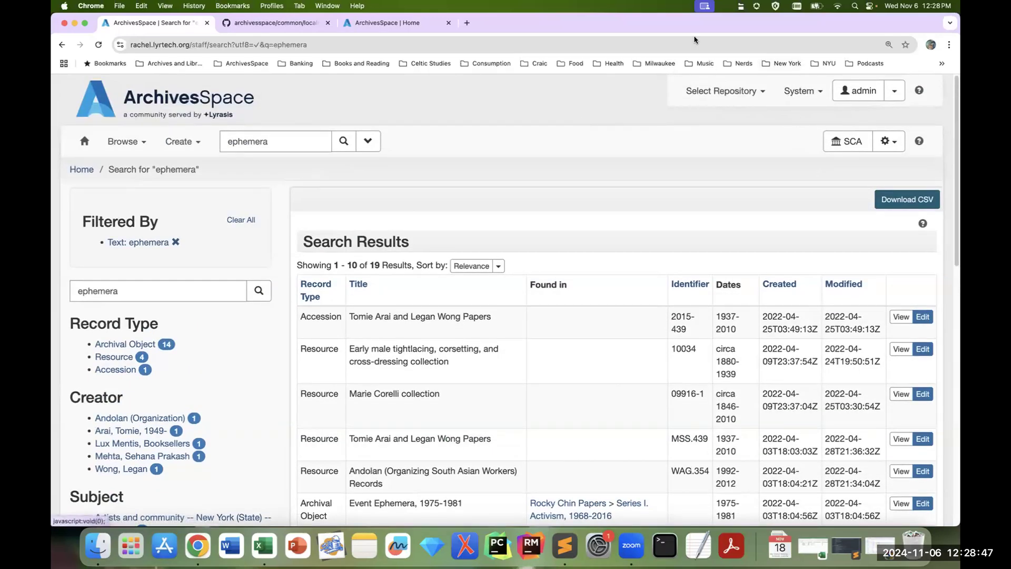
{"action": "left_click", "coordinate": [806, 95]}
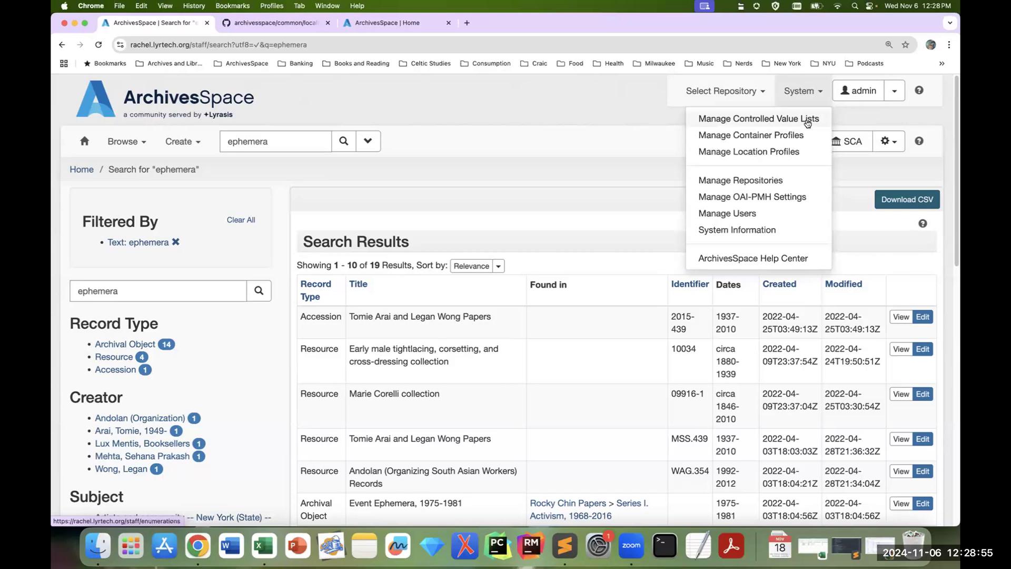
{"action": "left_click", "coordinate": [807, 119]}
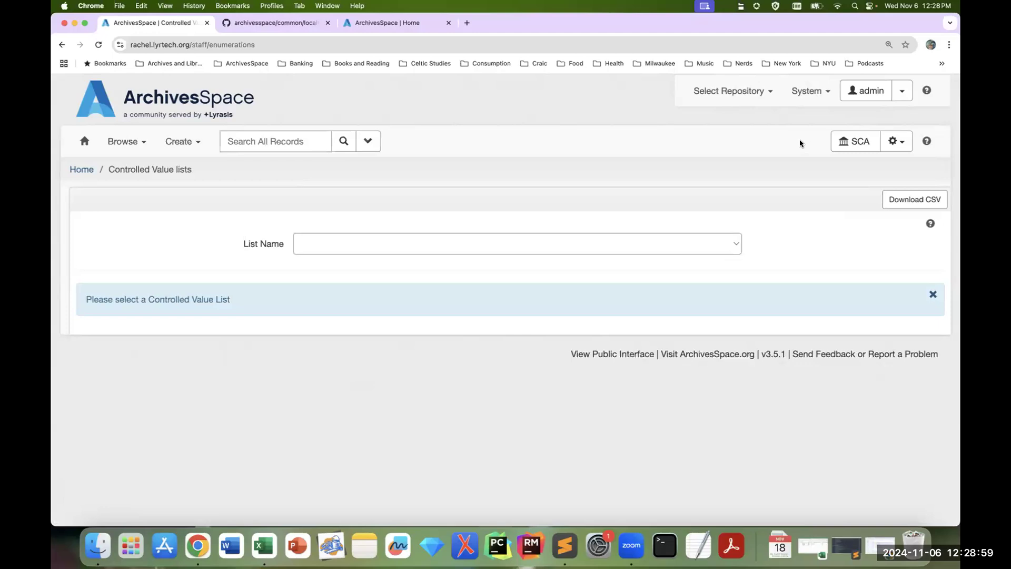
Step: Display the Extent Extent Type controlled value list and examine its values and the actions offered for them
{"action": "left_click", "coordinate": [623, 242]}
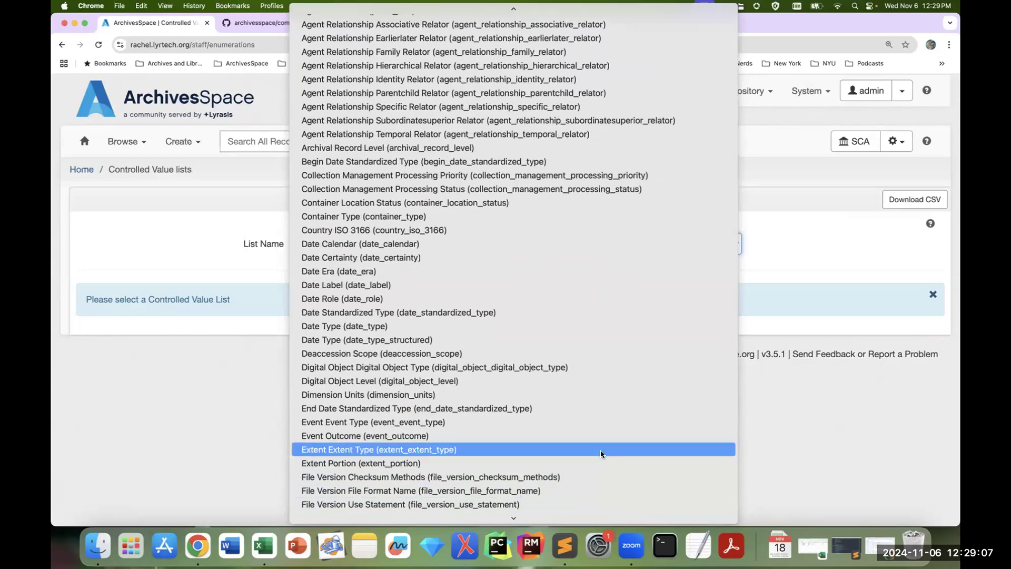
{"action": "left_click", "coordinate": [601, 451]}
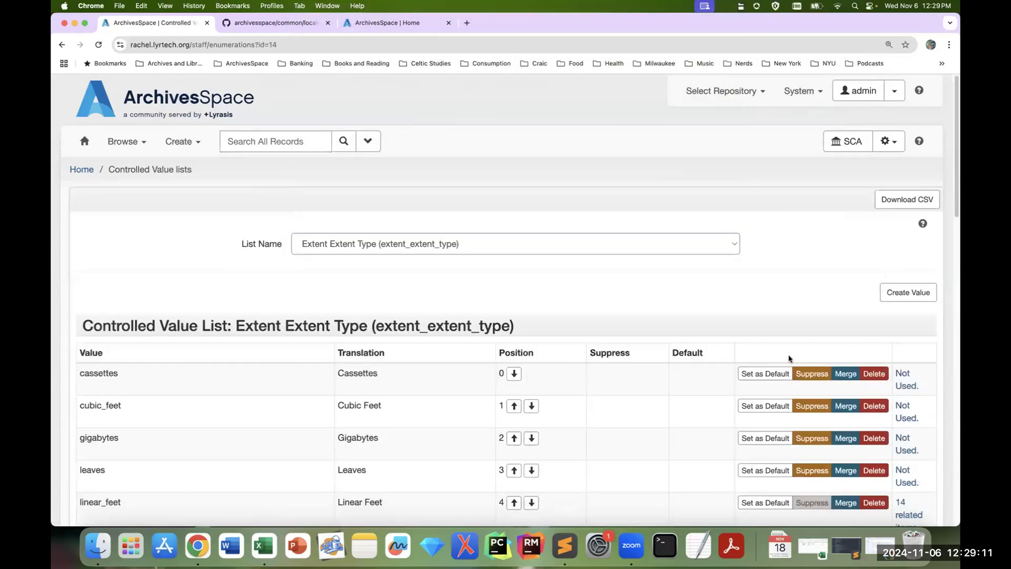
{"action": "scroll", "coordinate": [786, 332], "scroll_direction": "down", "scroll_amount": 3}
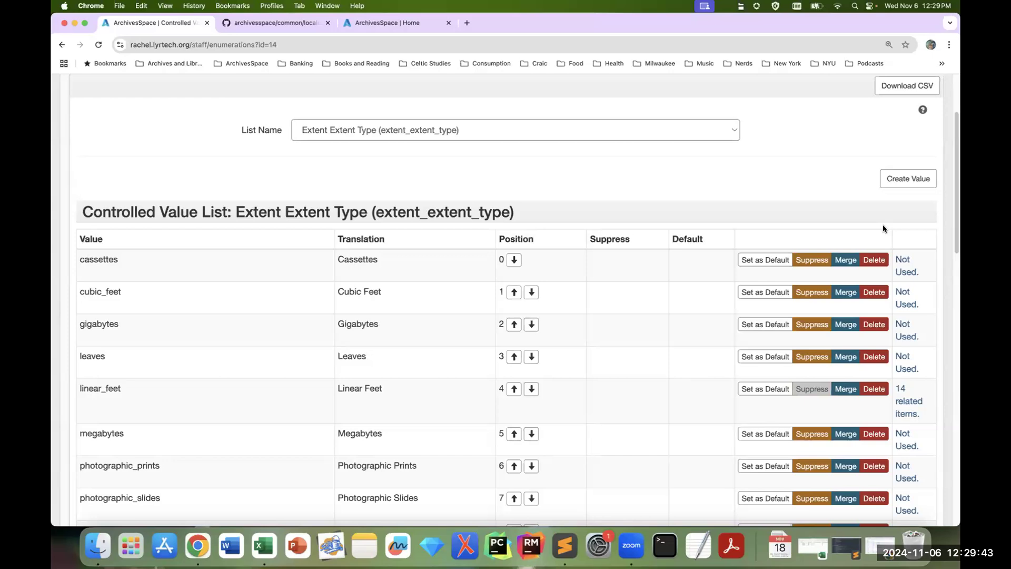
Step: Switch to the Archival Record Level list and examine its values, available actions and related item links
{"action": "left_click", "coordinate": [435, 136]}
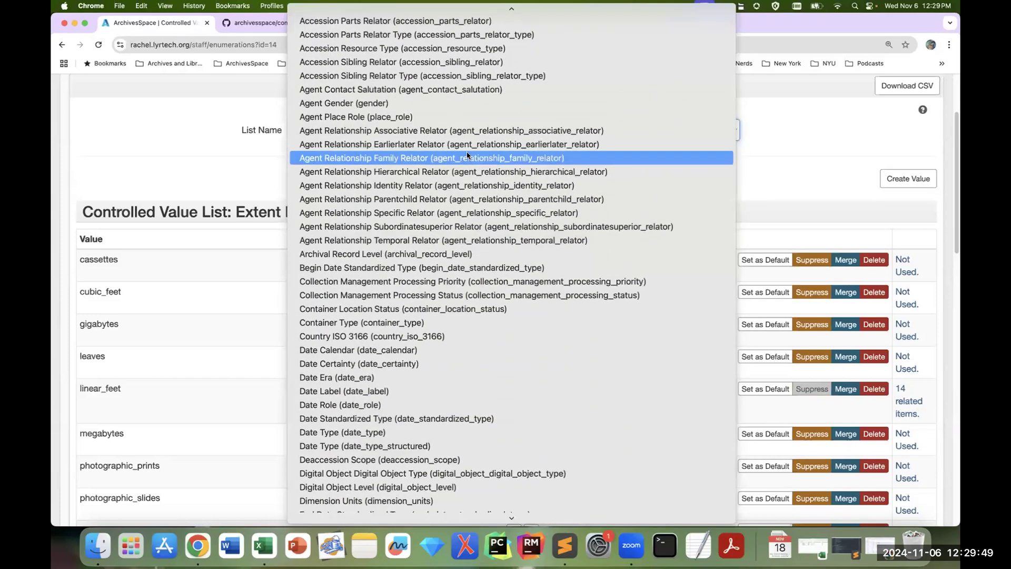
{"action": "left_click", "coordinate": [456, 255]}
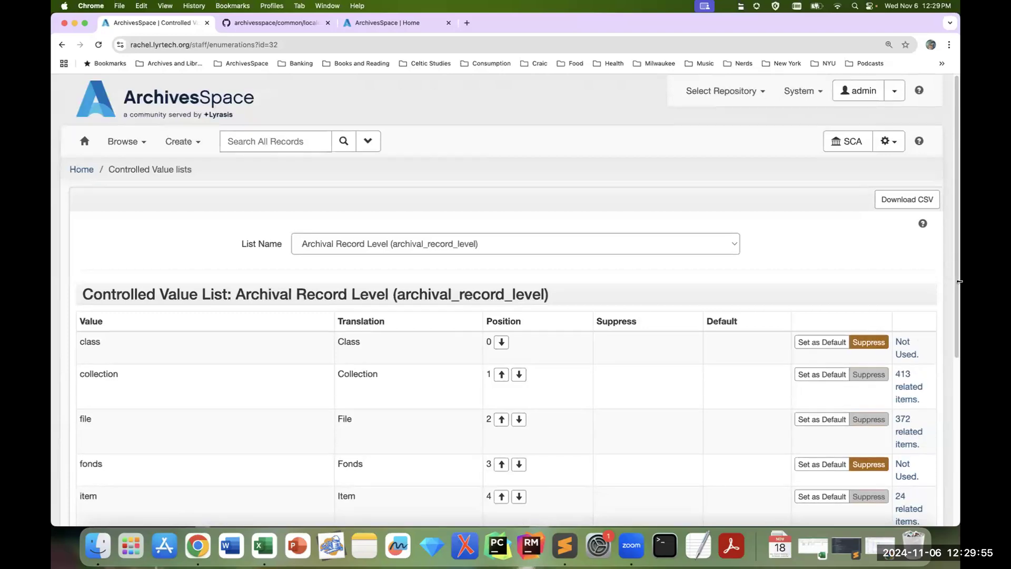
{"action": "scroll", "coordinate": [830, 276], "scroll_direction": "down", "scroll_amount": 1}
{"action": "scroll", "coordinate": [869, 261], "scroll_direction": "down", "scroll_amount": 1}
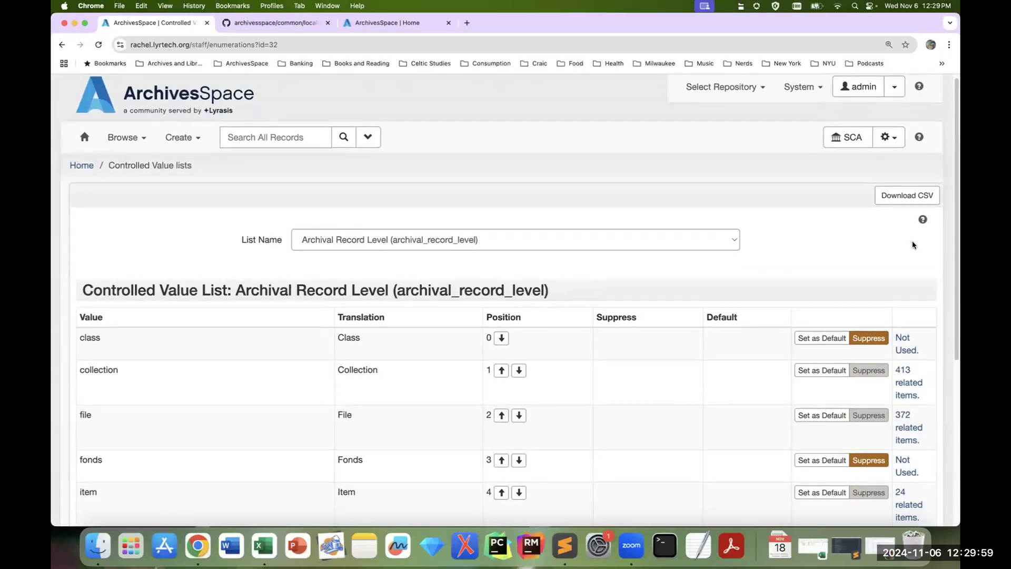
{"action": "scroll", "coordinate": [912, 241], "scroll_direction": "down", "scroll_amount": 1}
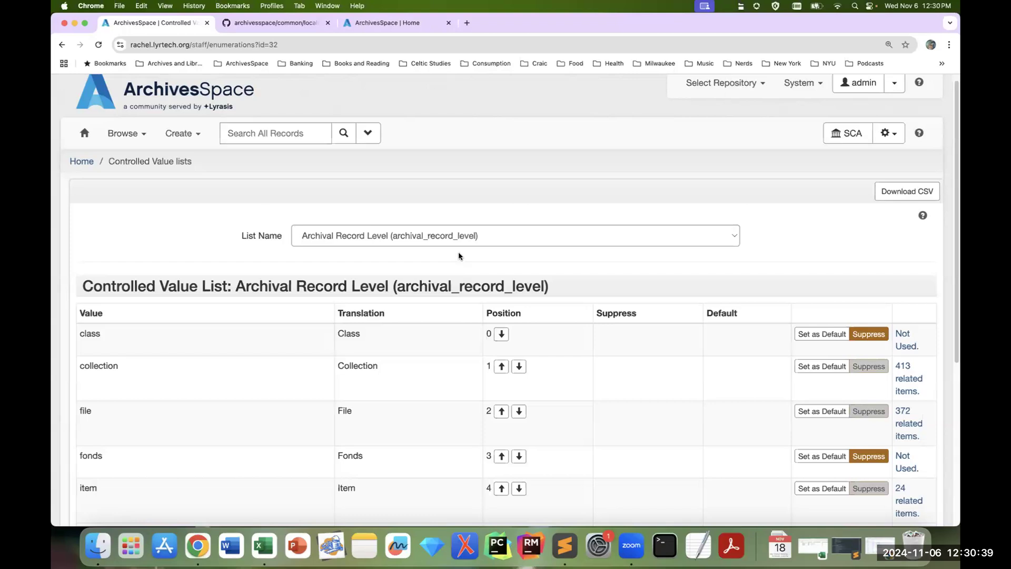
{"action": "scroll", "coordinate": [846, 301], "scroll_direction": "down", "scroll_amount": 1}
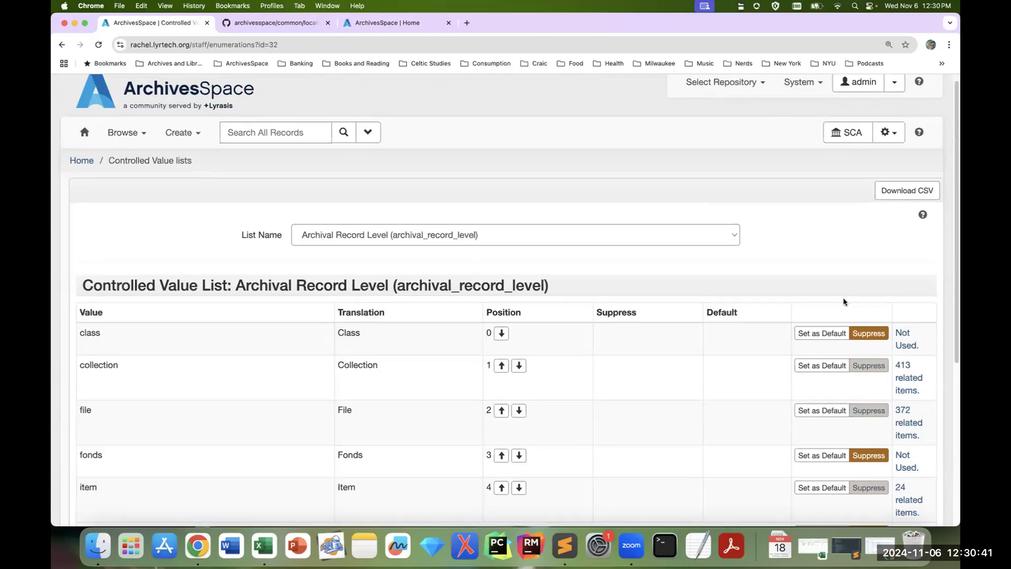
{"action": "scroll", "coordinate": [843, 302], "scroll_direction": "down", "scroll_amount": 1}
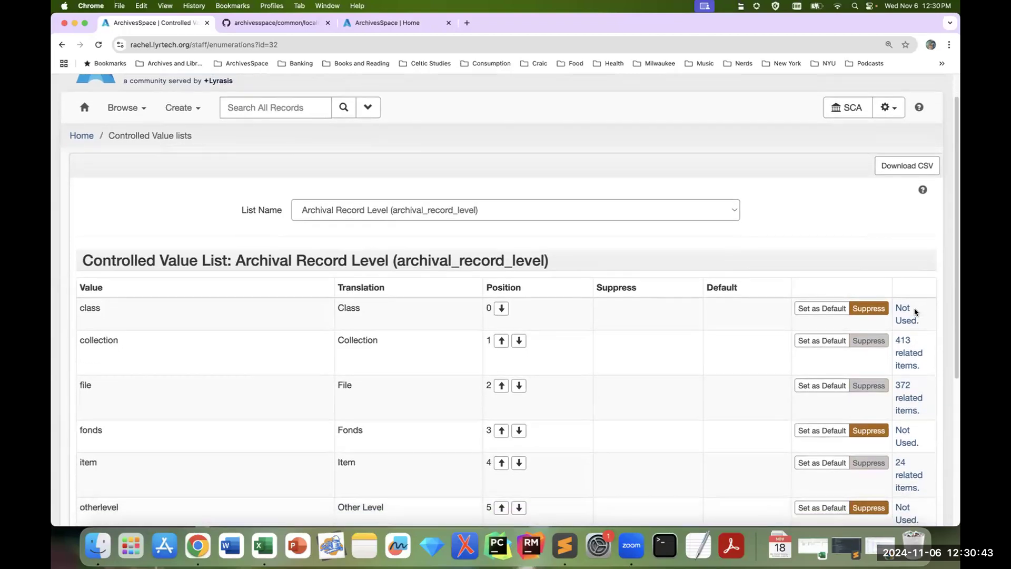
{"action": "scroll", "coordinate": [924, 273], "scroll_direction": "down", "scroll_amount": 1}
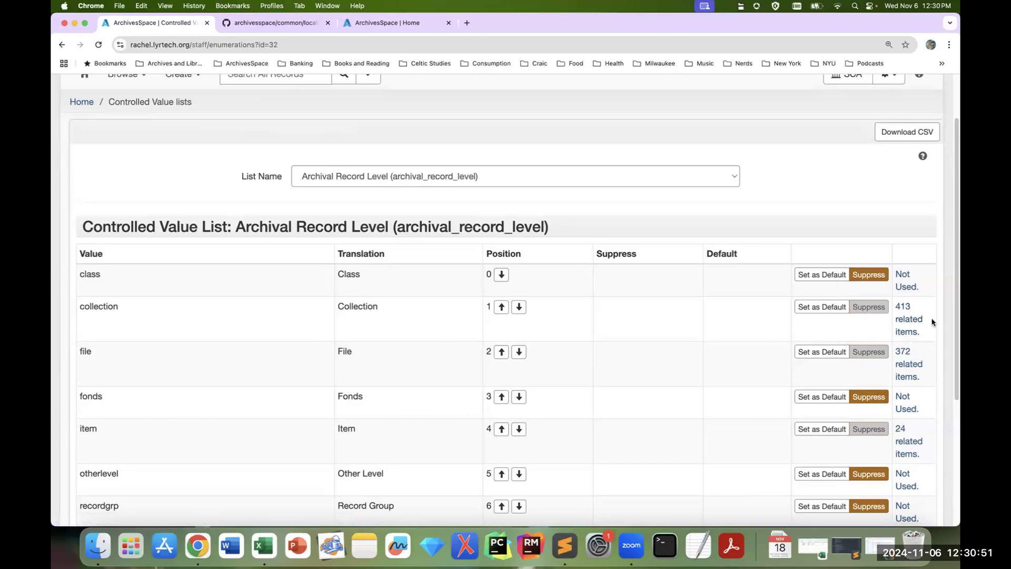
{"action": "scroll", "coordinate": [848, 268], "scroll_direction": "up", "scroll_amount": 1}
{"action": "scroll", "coordinate": [848, 268], "scroll_direction": "up", "scroll_amount": 2}
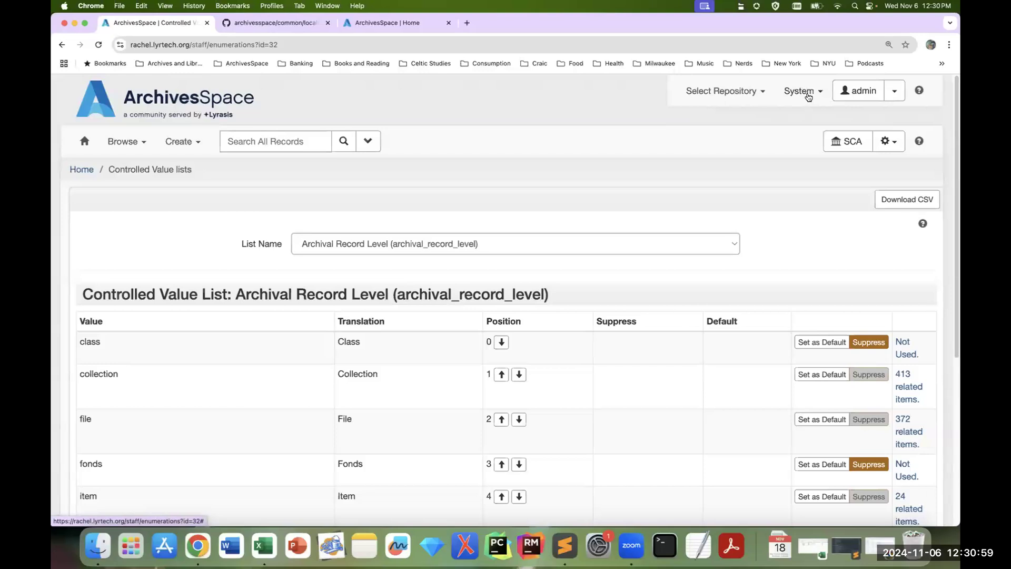
Step: Reopen the Manage Controlled Value Lists page from the system administration options and view the available list names
{"action": "left_click", "coordinate": [807, 95]}
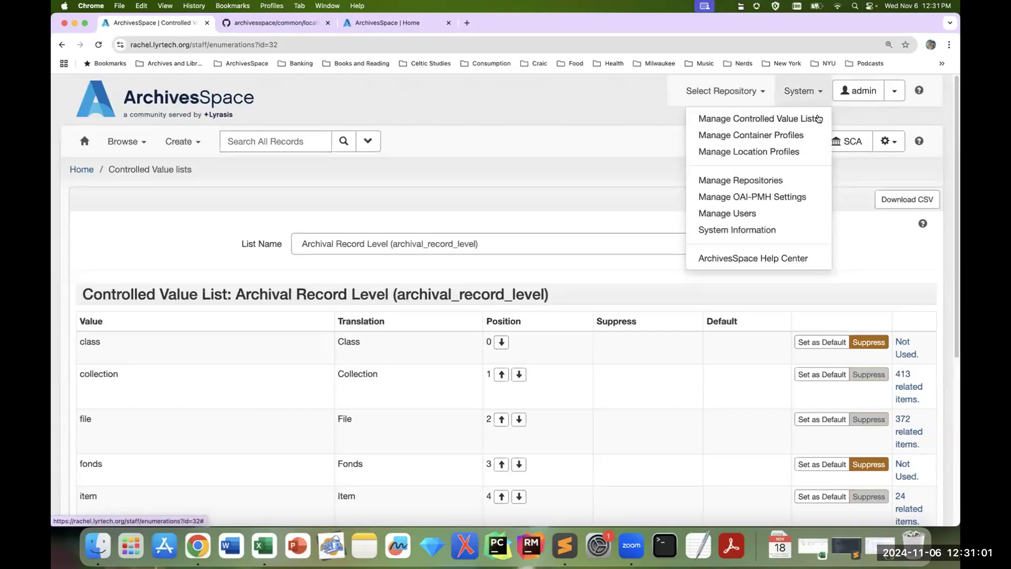
{"action": "left_click", "coordinate": [816, 120]}
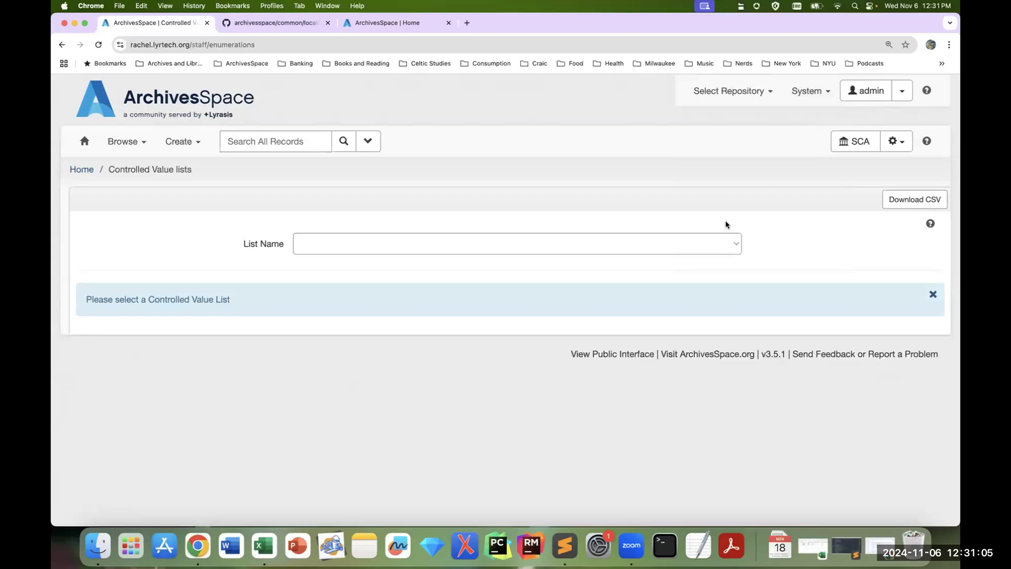
{"action": "left_click", "coordinate": [735, 246]}
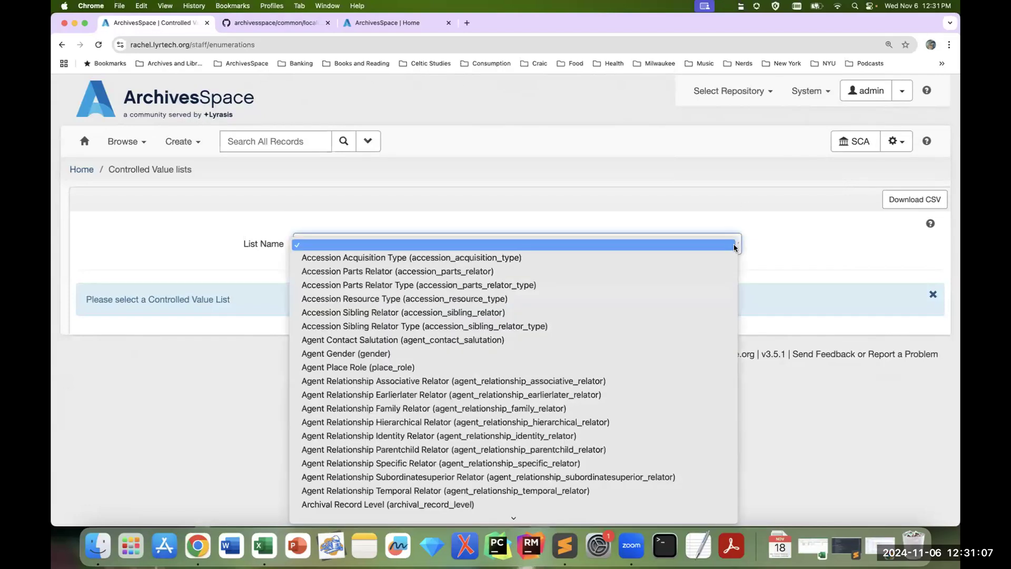
{"action": "left_click", "coordinate": [779, 238]}
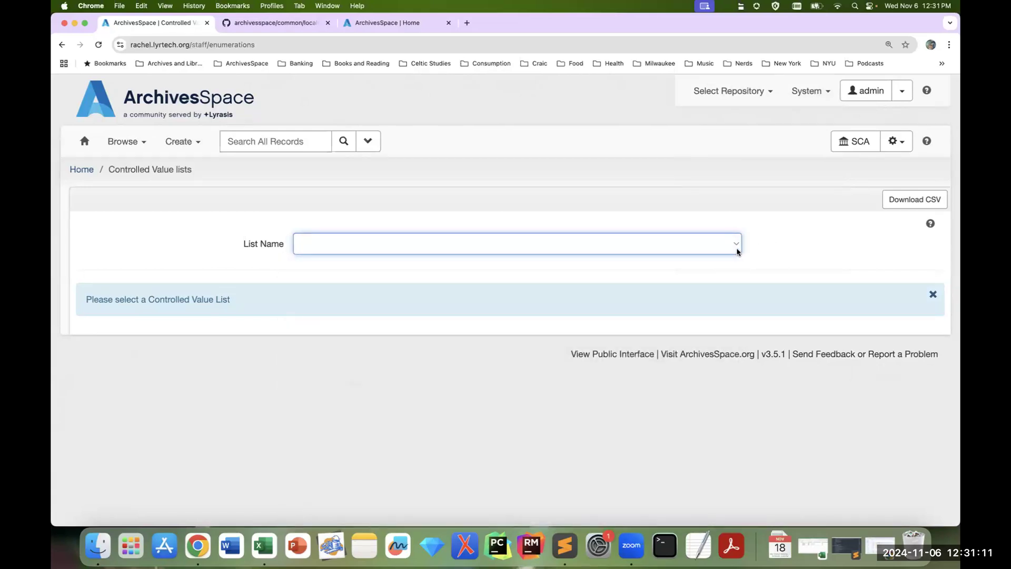
Step: Load the Extent Extent Type (extent_extent_type) list and review its values, positions and usage
{"action": "left_click", "coordinate": [737, 253]}
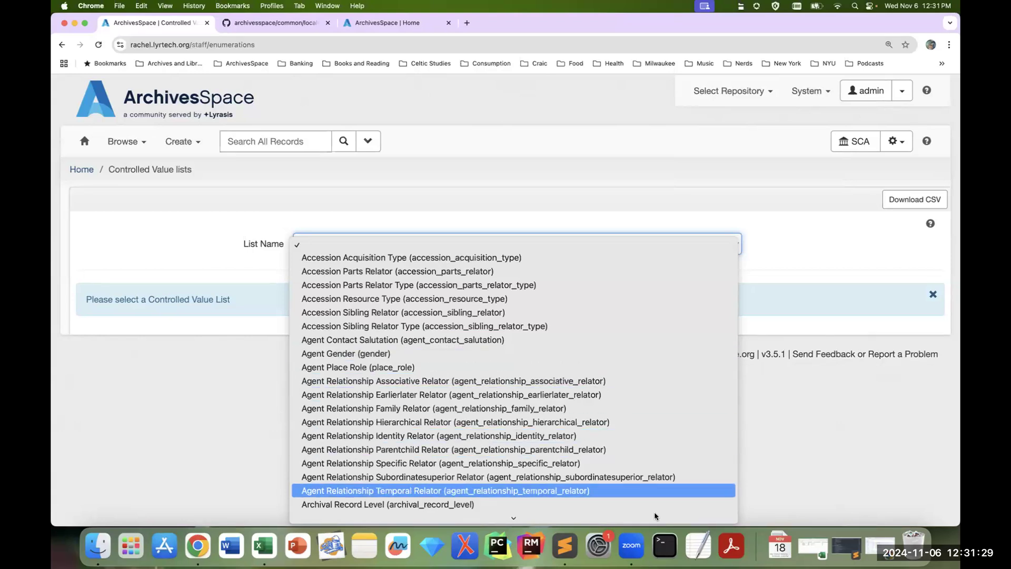
{"action": "mouse_move", "coordinate": [656, 516]}
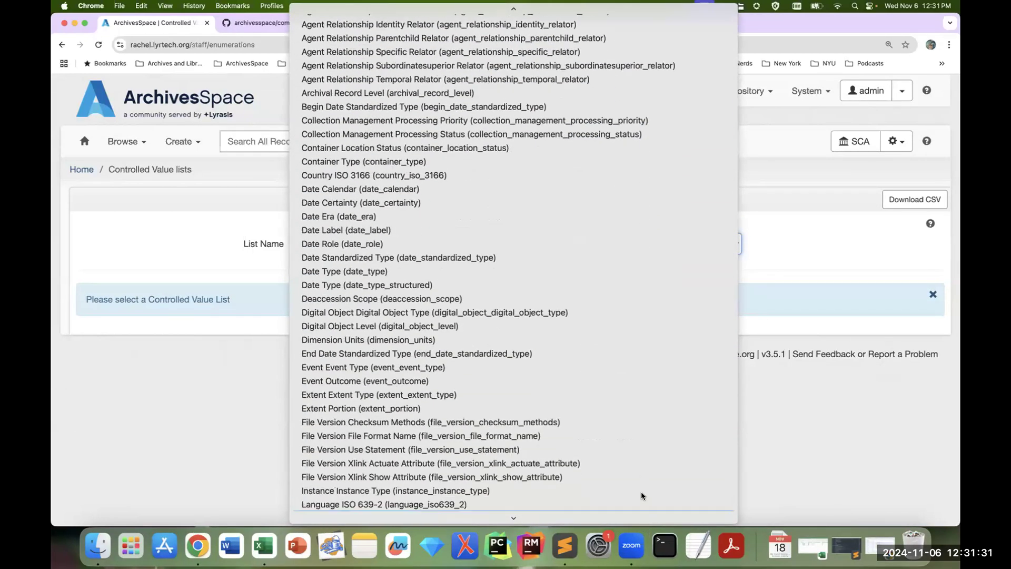
{"action": "left_click", "coordinate": [616, 400]}
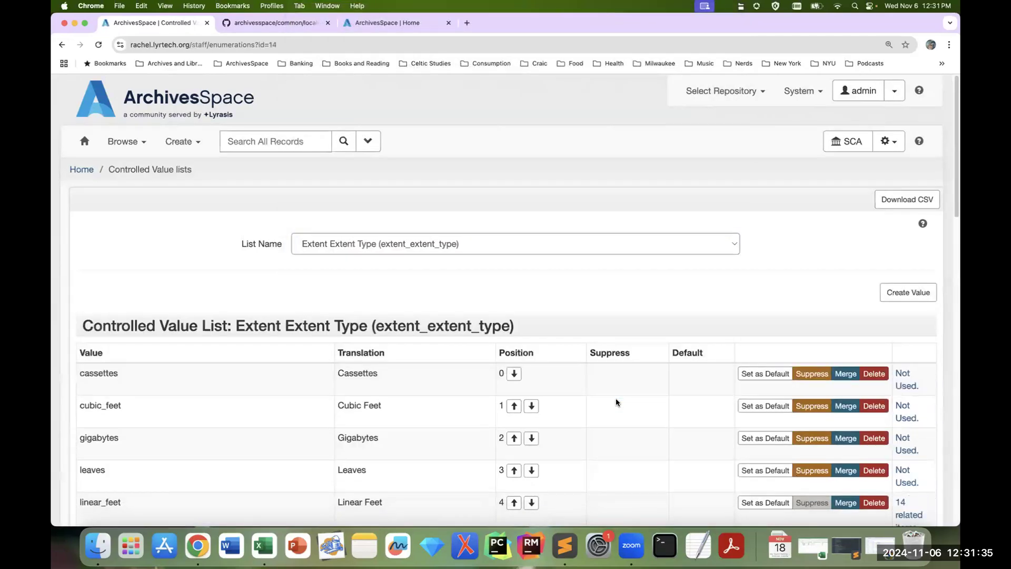
{"action": "scroll", "coordinate": [859, 353], "scroll_direction": "down", "scroll_amount": 2}
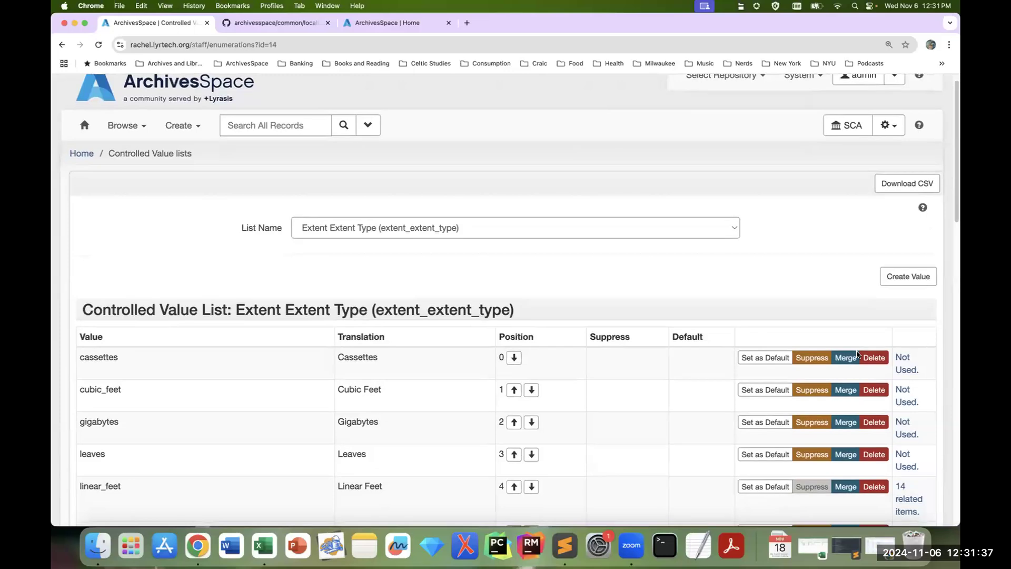
{"action": "scroll", "coordinate": [368, 244], "scroll_direction": "down", "scroll_amount": 6}
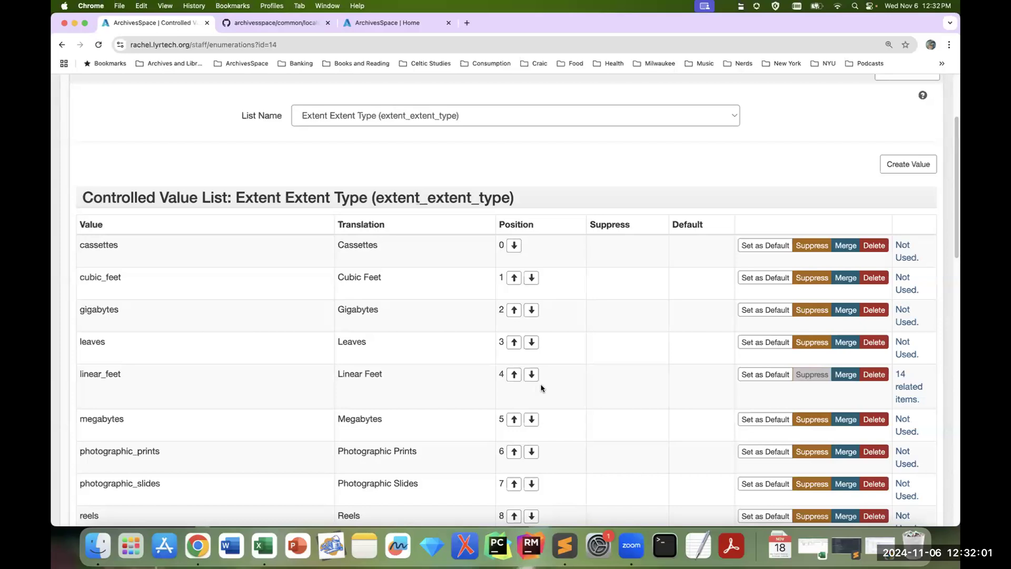
{"action": "scroll", "coordinate": [468, 444], "scroll_direction": "down", "scroll_amount": 1}
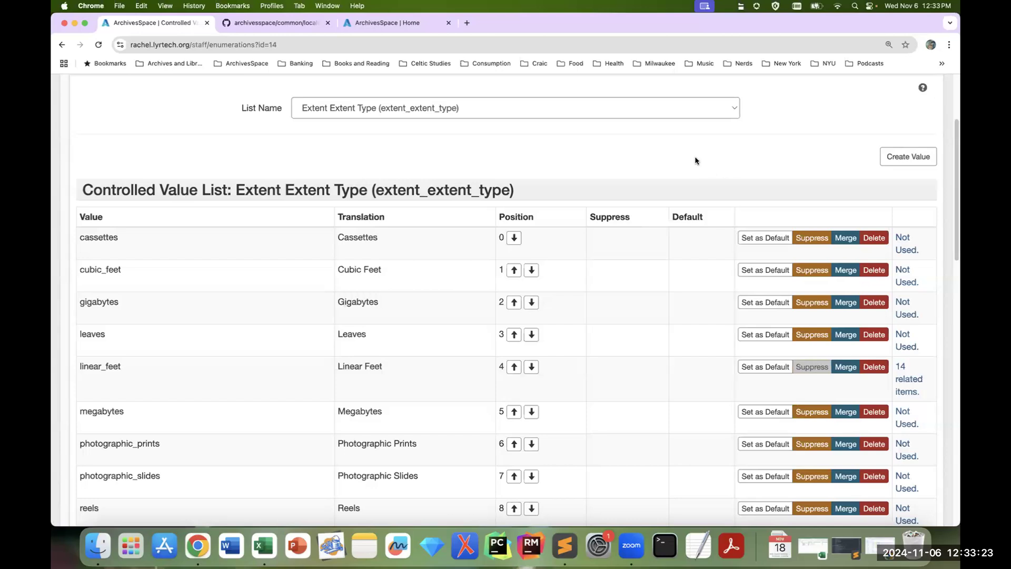
Step: Create a new value "terabytes" in the Extent Extent Type list
{"action": "left_click", "coordinate": [907, 159]}
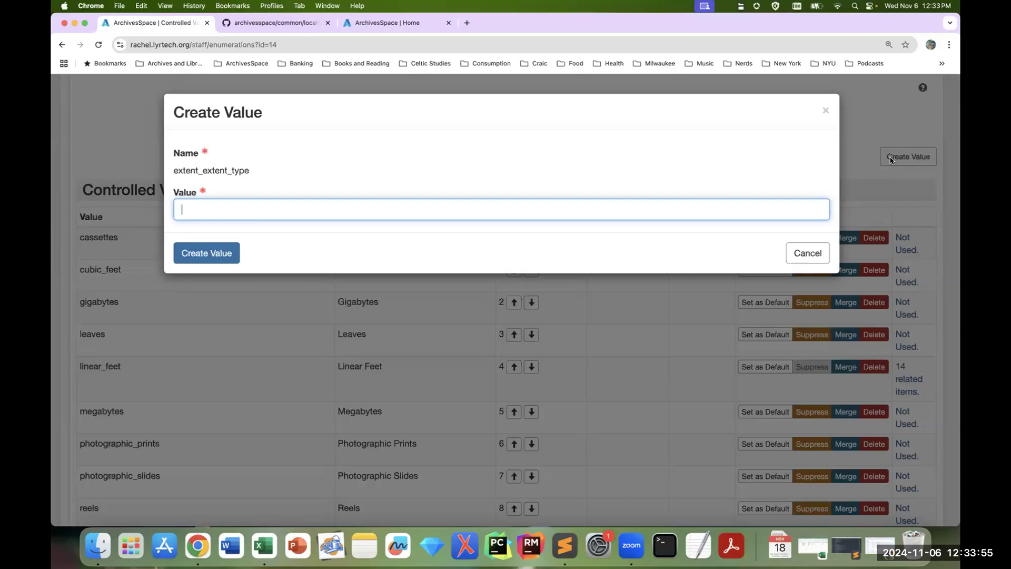
{"action": "type", "text": "terabytes"}
{"action": "left_click", "coordinate": [222, 262]}
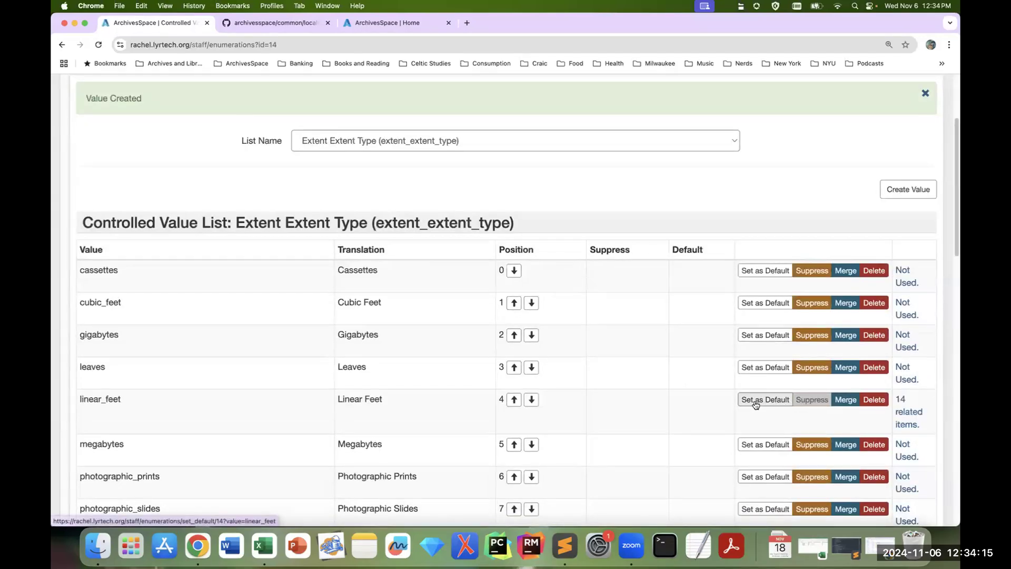
Step: Search the page for "terabytes" to locate the new value in the Extent Extent Type list, and close the search
{"action": "scroll", "coordinate": [745, 403], "scroll_direction": "down", "scroll_amount": 8}
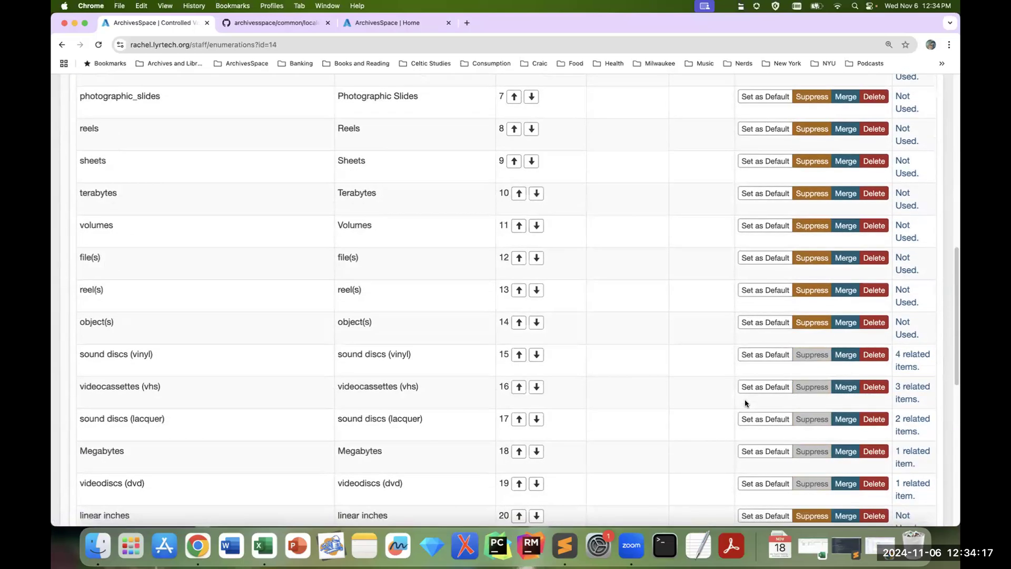
{"action": "scroll", "coordinate": [533, 326], "scroll_direction": "down", "scroll_amount": 9}
{"action": "scroll", "coordinate": [532, 329], "scroll_direction": "up", "scroll_amount": 9}
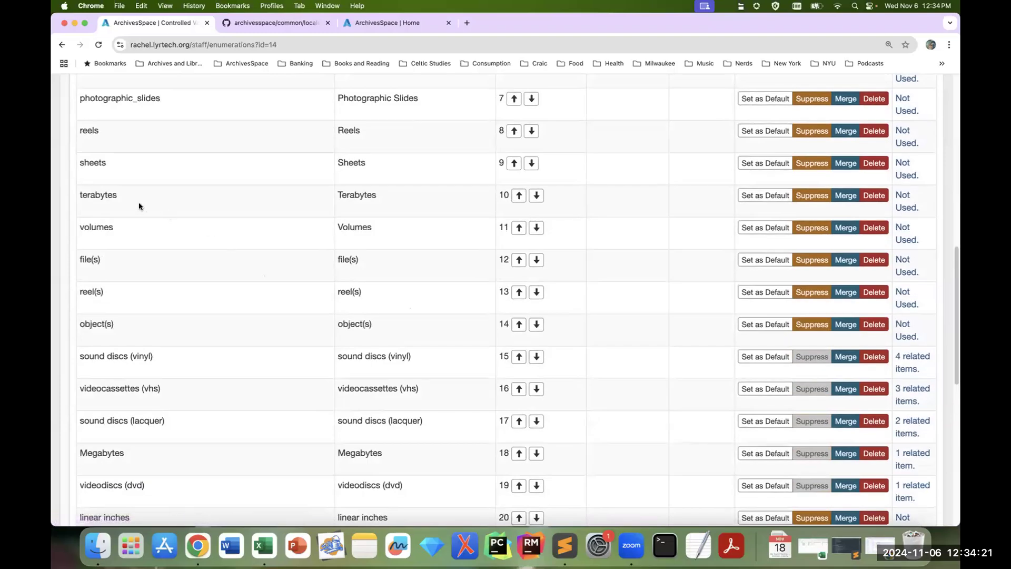
{"action": "key", "text": "super+f"}
{"action": "type", "text": "terabytes"}
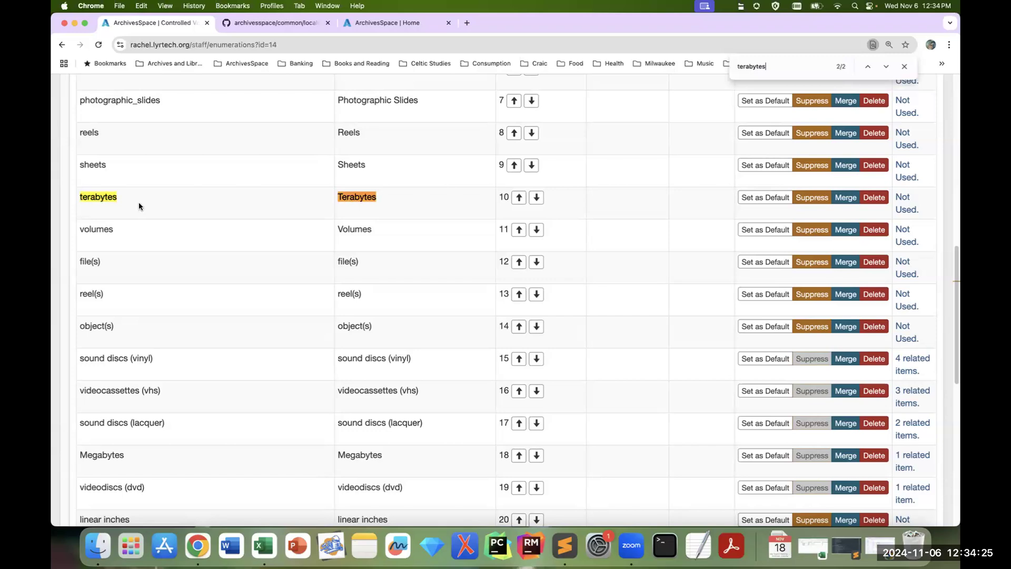
{"action": "key", "text": "Return"}
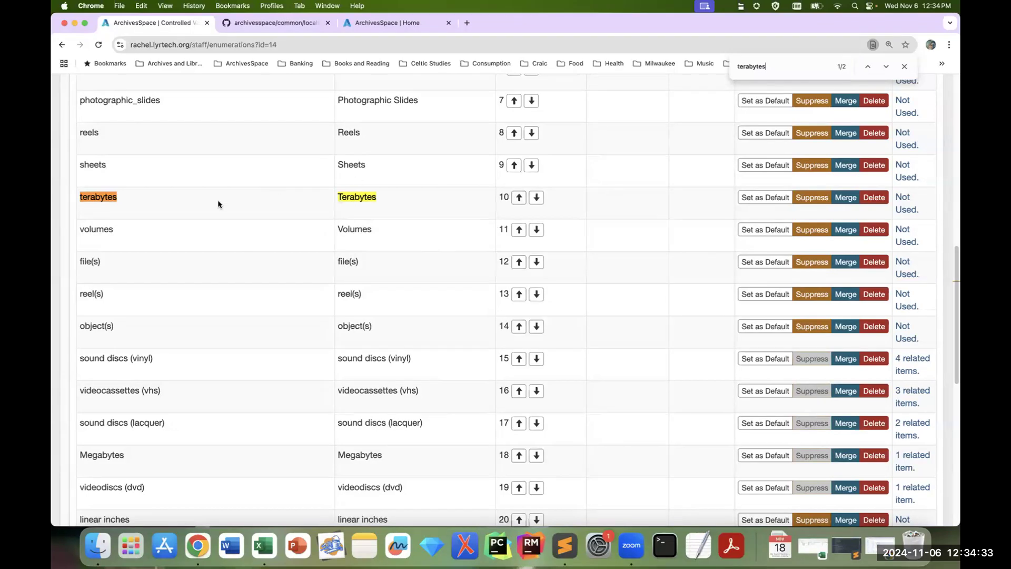
{"action": "scroll", "coordinate": [482, 225], "scroll_direction": "up", "scroll_amount": 1}
{"action": "scroll", "coordinate": [482, 224], "scroll_direction": "up", "scroll_amount": 5}
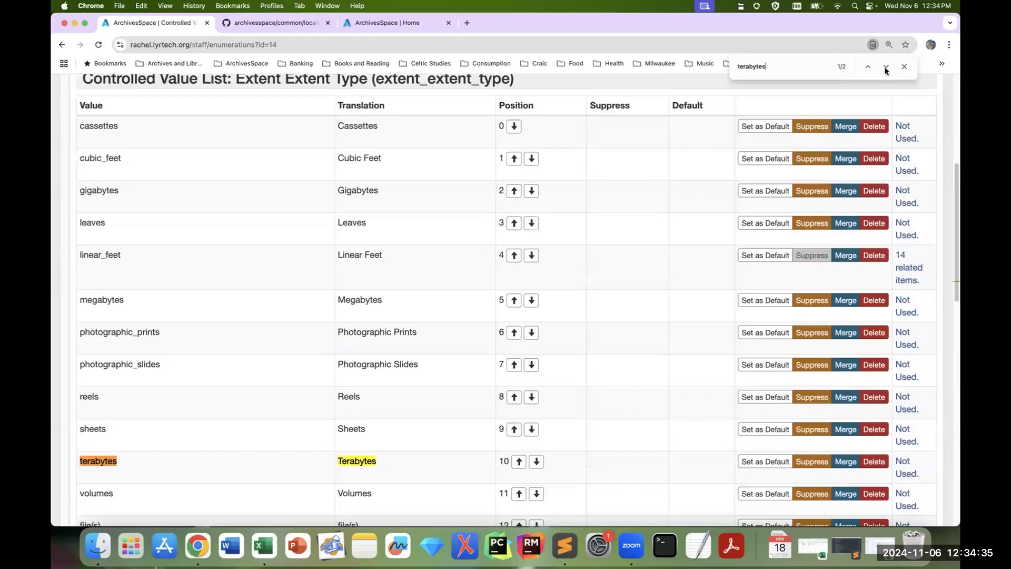
{"action": "left_click", "coordinate": [903, 68]}
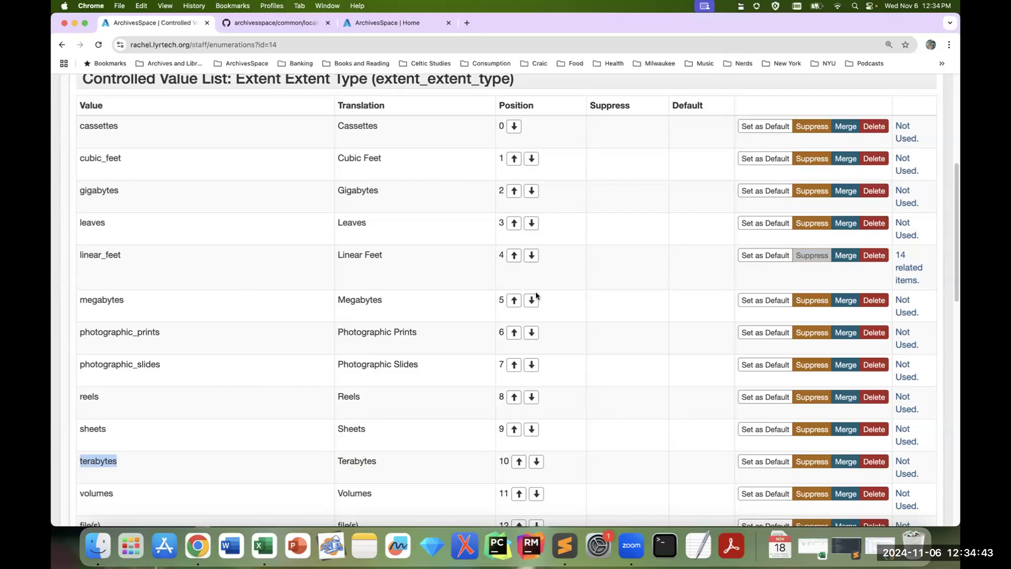
Step: Switch to the Subject Source (subject_source) list and examine its values, translations and related items
{"action": "scroll", "coordinate": [783, 194], "scroll_direction": "up", "scroll_amount": 3}
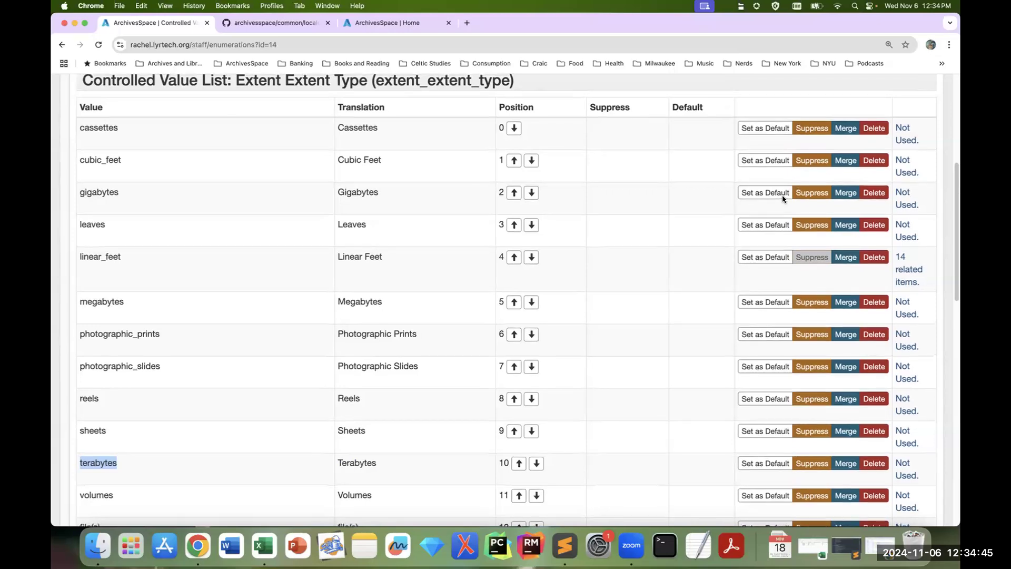
{"action": "scroll", "coordinate": [777, 197], "scroll_direction": "up", "scroll_amount": 2}
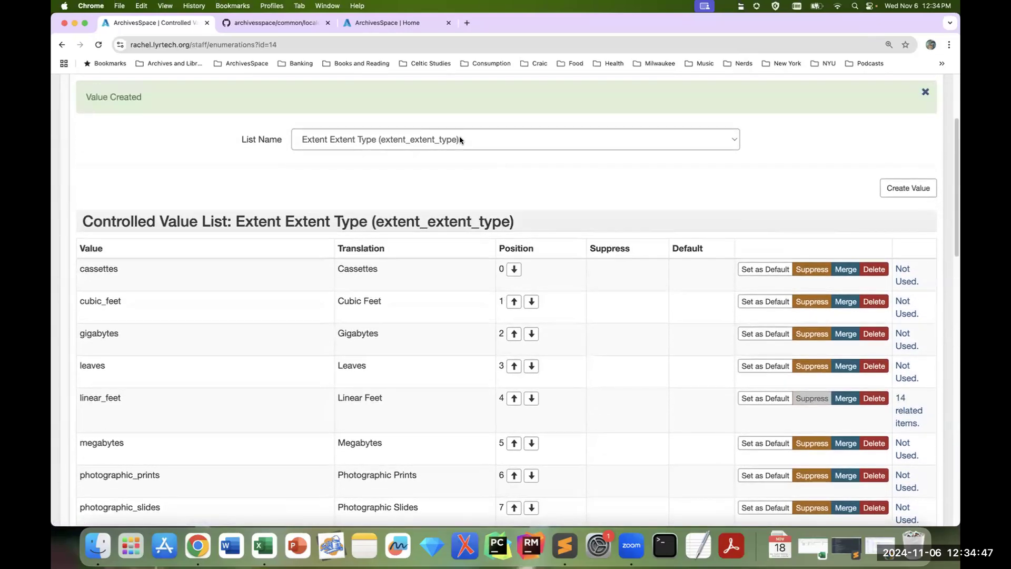
{"action": "left_click", "coordinate": [459, 136]}
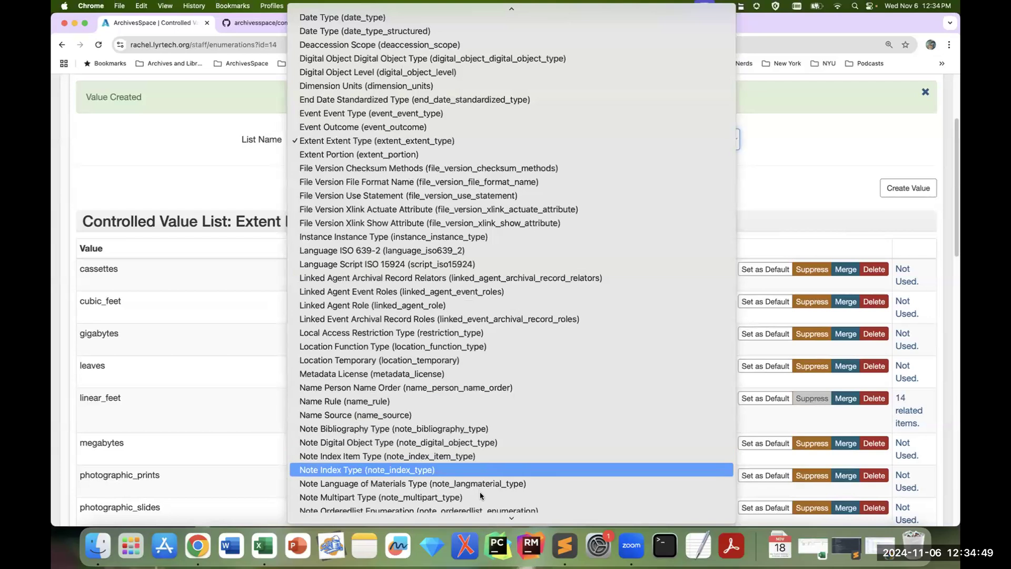
{"action": "mouse_move", "coordinate": [474, 517]}
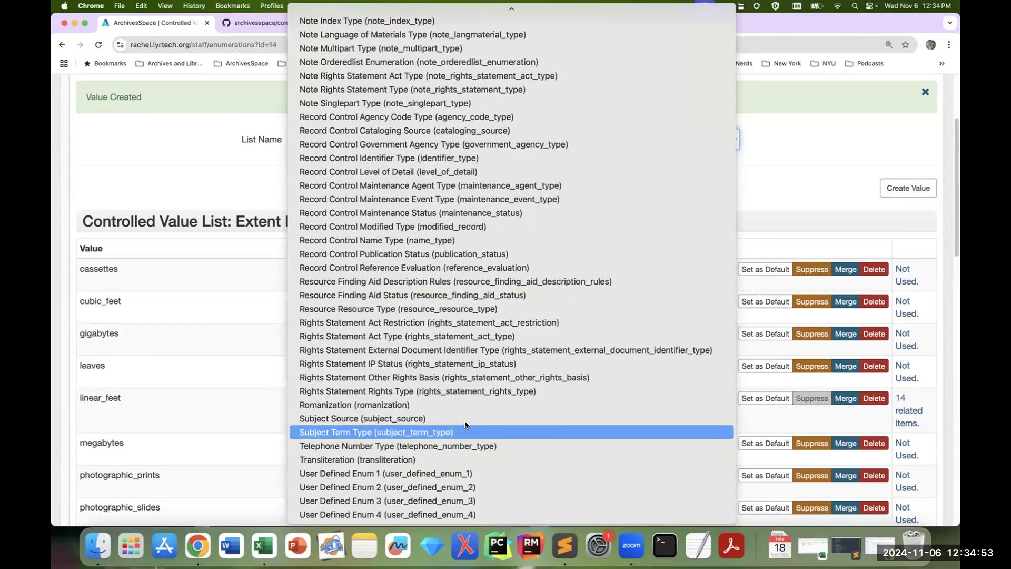
{"action": "left_click", "coordinate": [465, 419]}
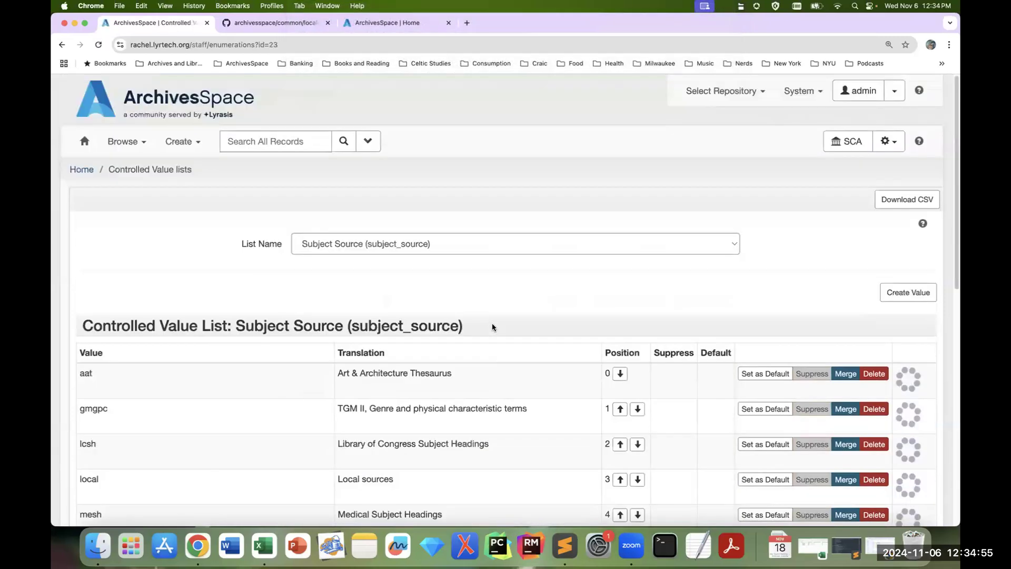
{"action": "scroll", "coordinate": [493, 327], "scroll_direction": "down", "scroll_amount": 2}
{"action": "scroll", "coordinate": [494, 327], "scroll_direction": "down", "scroll_amount": 5}
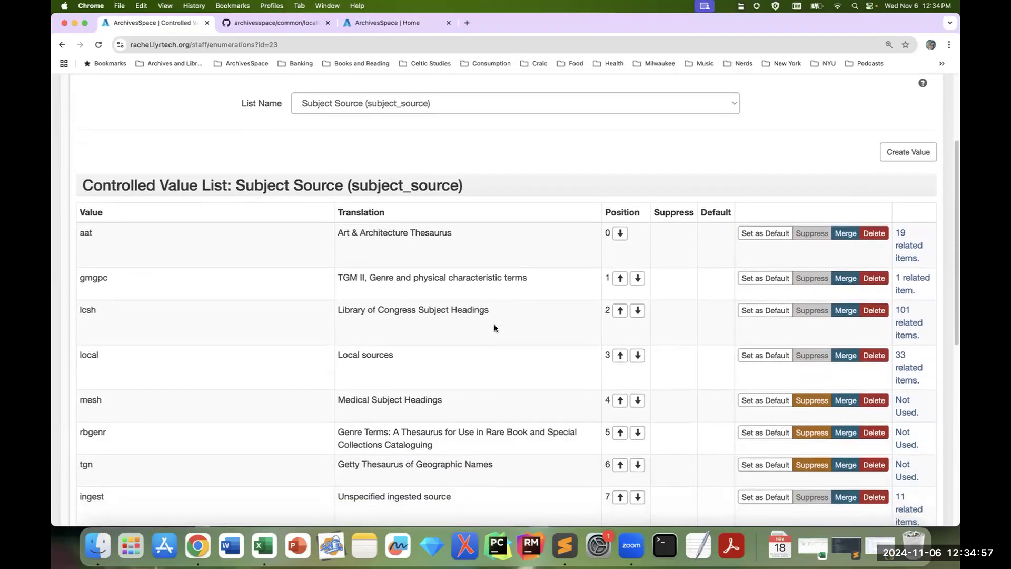
Step: Create a new value "homoit" in the Subject Source (subject_source) list and locate its row among the values
{"action": "scroll", "coordinate": [494, 327], "scroll_direction": "down", "scroll_amount": 5}
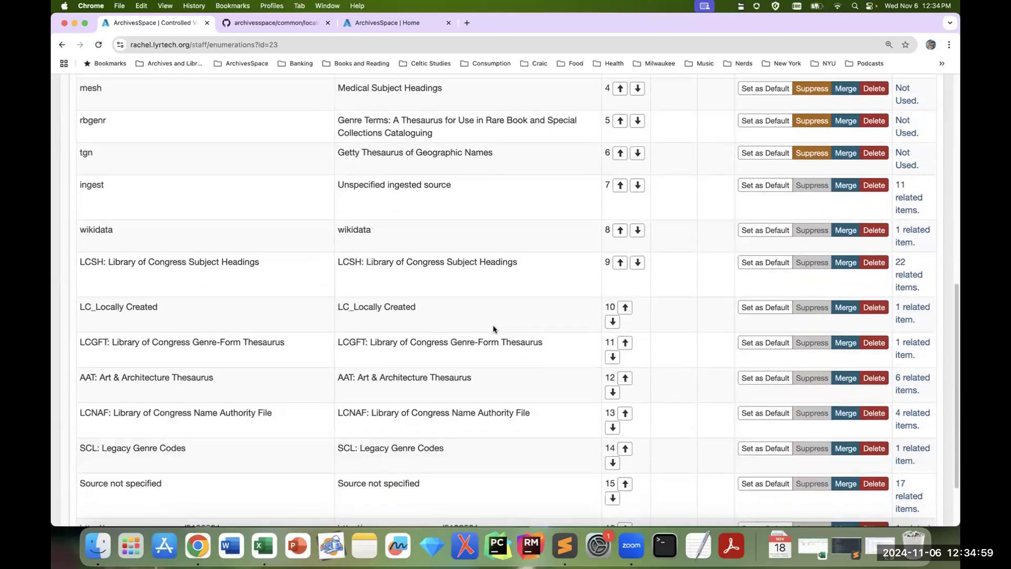
{"action": "scroll", "coordinate": [494, 329], "scroll_direction": "up", "scroll_amount": 7}
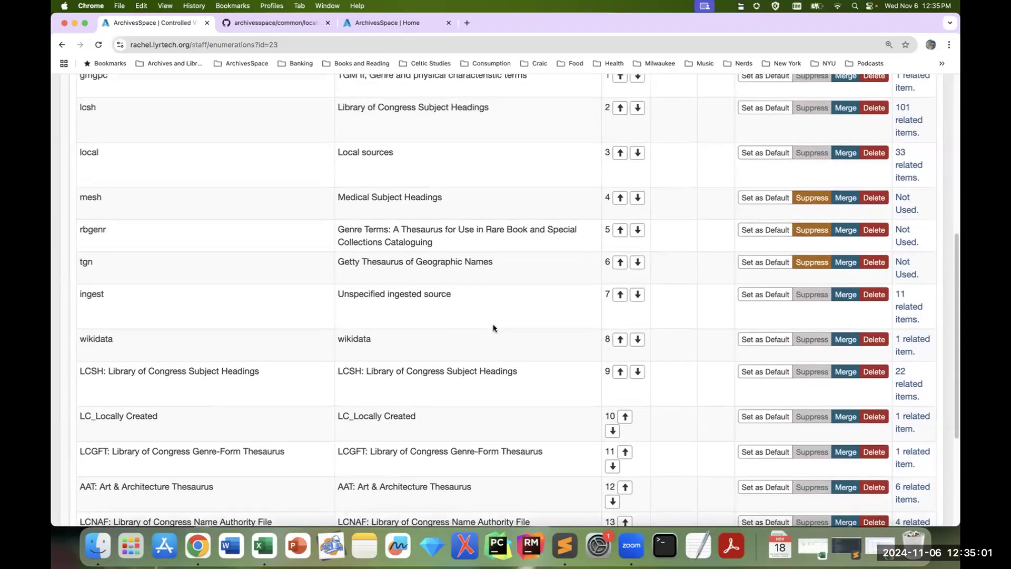
{"action": "scroll", "coordinate": [493, 324], "scroll_direction": "up", "scroll_amount": 2}
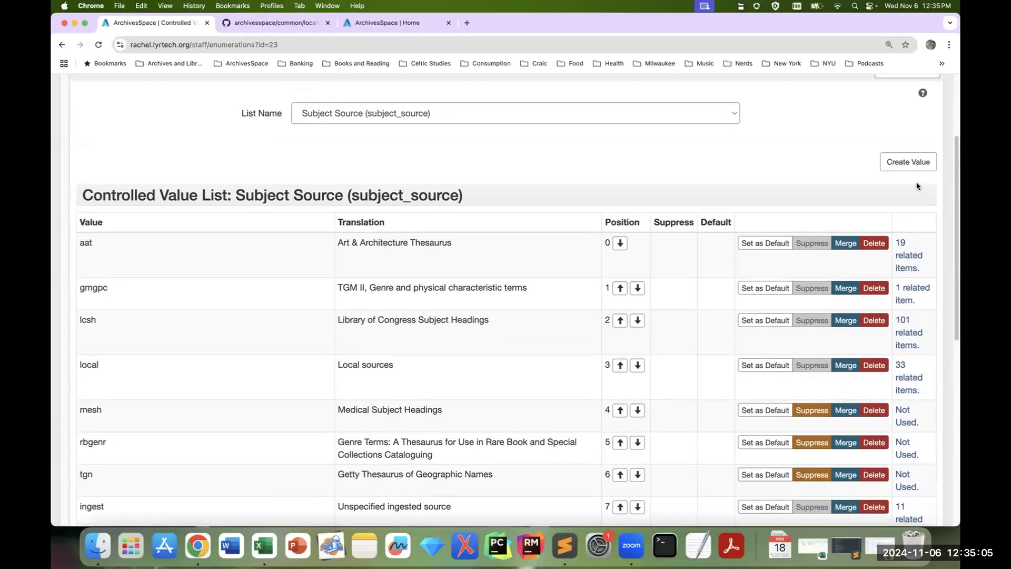
{"action": "left_click", "coordinate": [900, 164]}
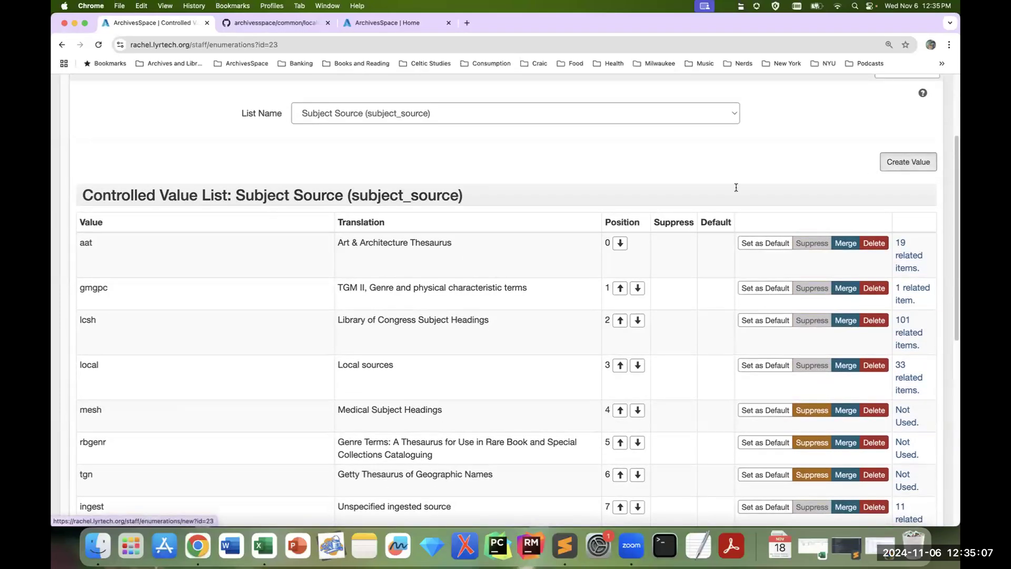
{"action": "type", "text": "homoit"}
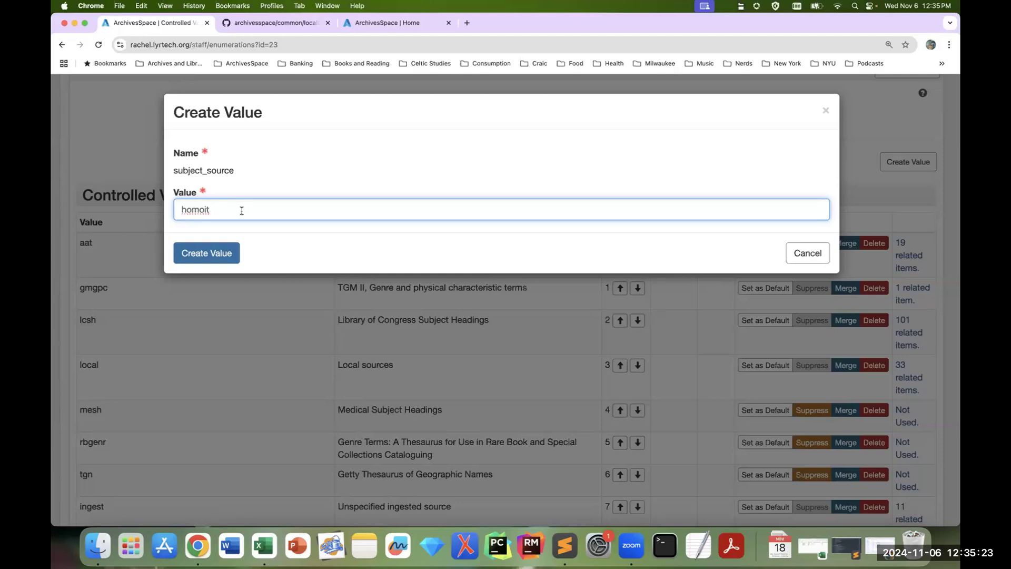
{"action": "left_click", "coordinate": [214, 255]}
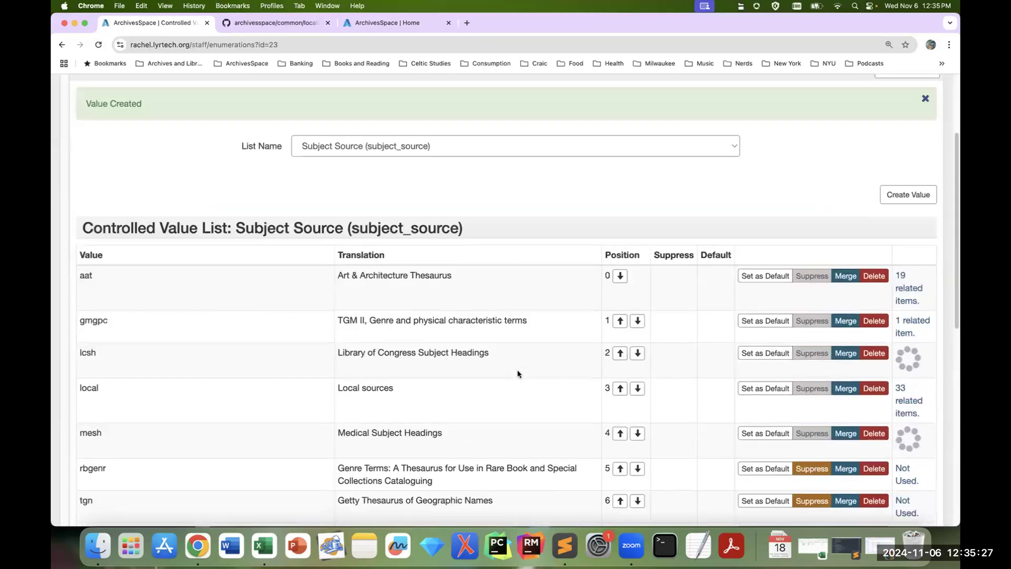
{"action": "scroll", "coordinate": [516, 375], "scroll_direction": "down", "scroll_amount": 3}
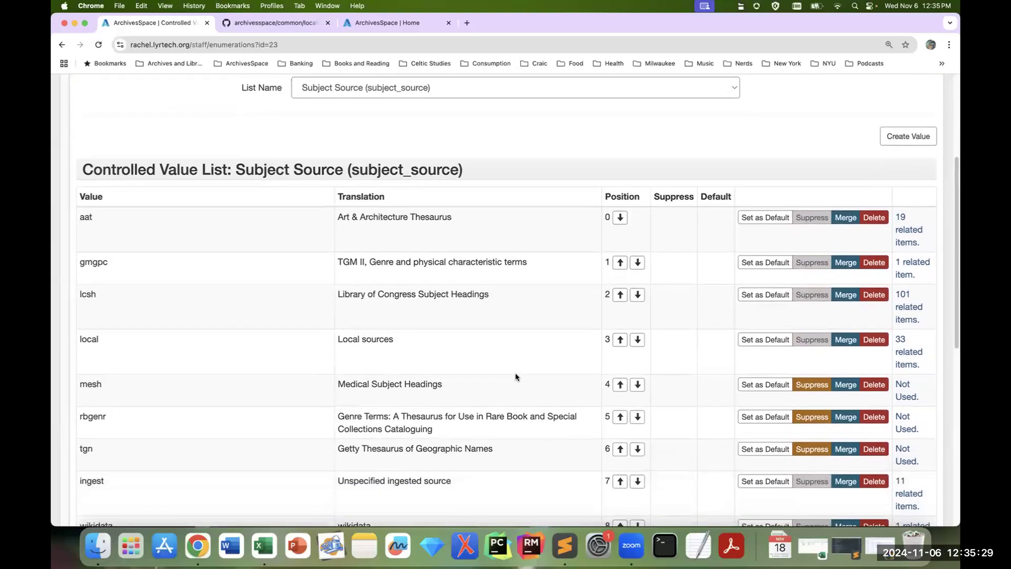
{"action": "scroll", "coordinate": [514, 376], "scroll_direction": "down", "scroll_amount": 5}
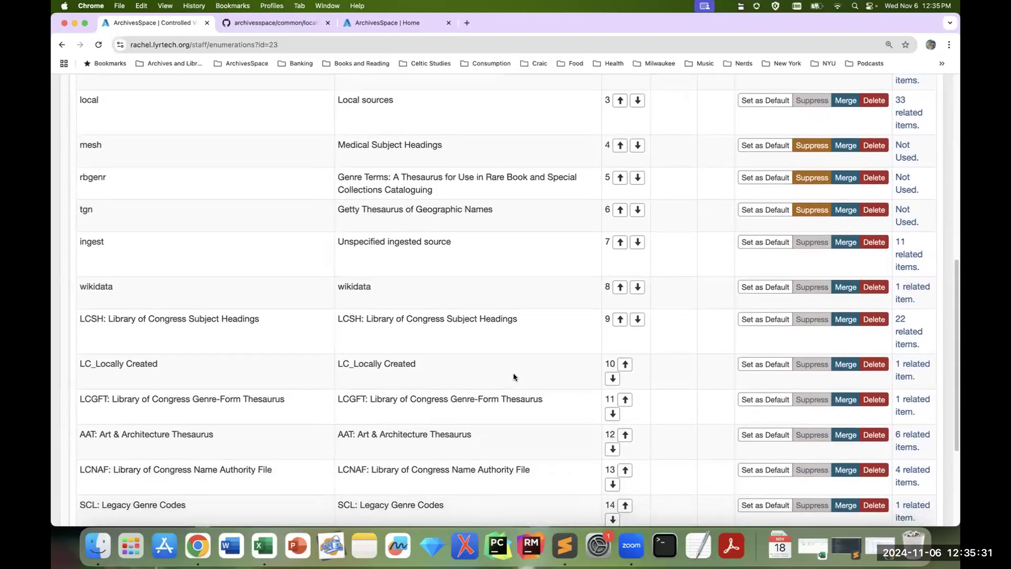
{"action": "scroll", "coordinate": [513, 376], "scroll_direction": "down", "scroll_amount": 2}
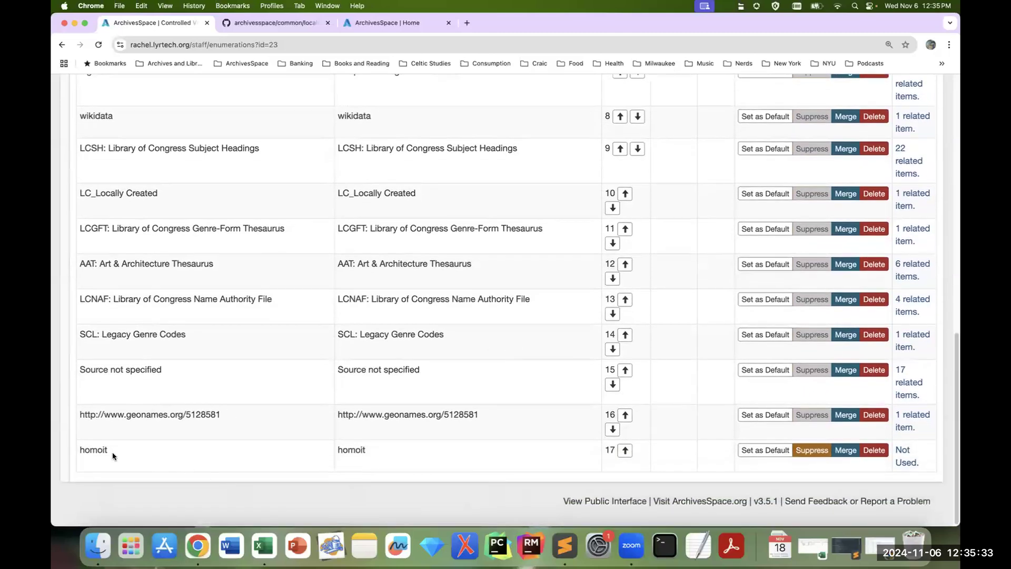
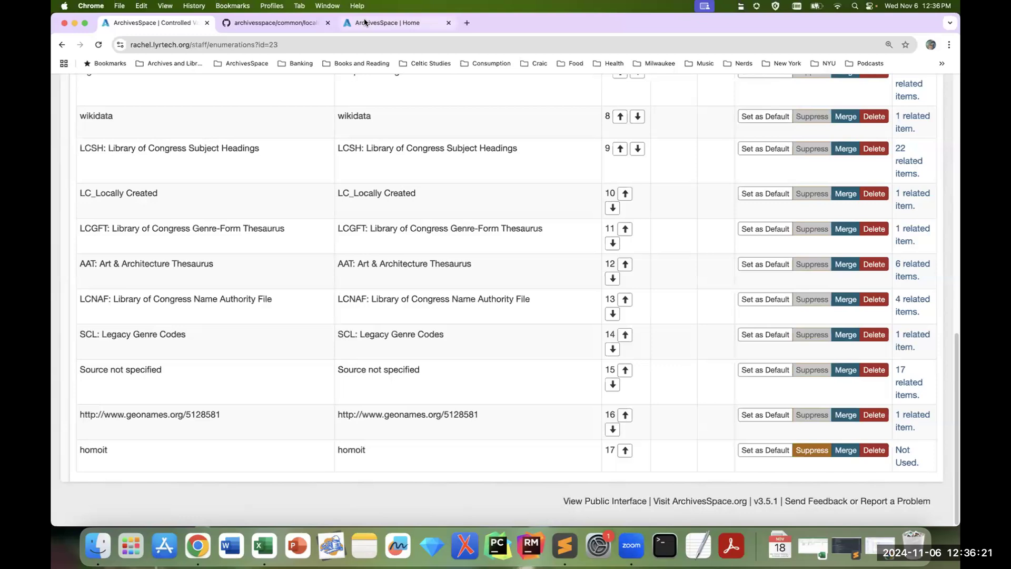
Step: Examine the subject_source codes and their translations in the ArchivesSpace en.yml locale file on GitHub
{"action": "left_click", "coordinate": [288, 27]}
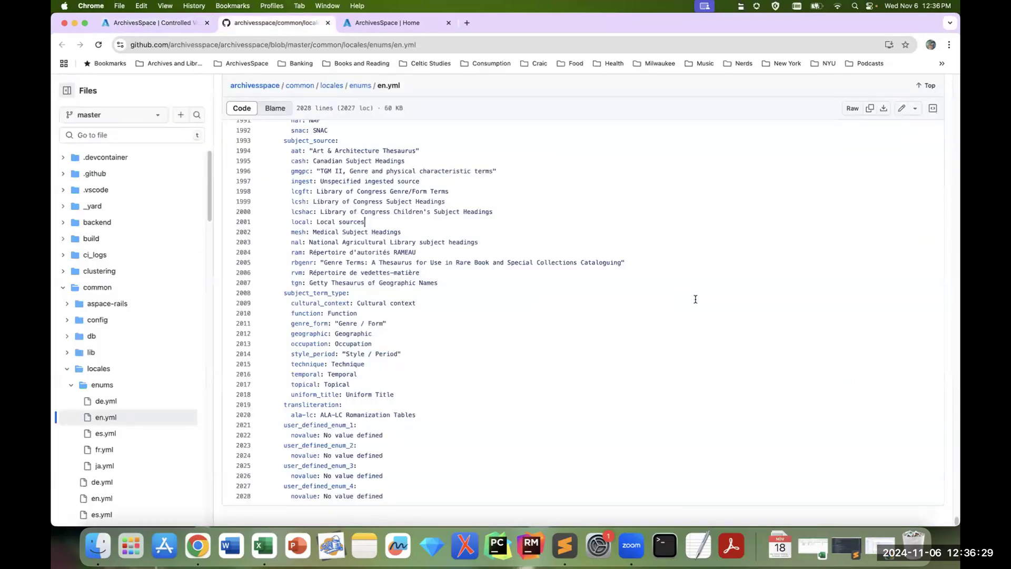
{"action": "key", "text": "super+equal"}
{"action": "key", "text": "super+equal"}
{"action": "key", "text": "super+equal"}
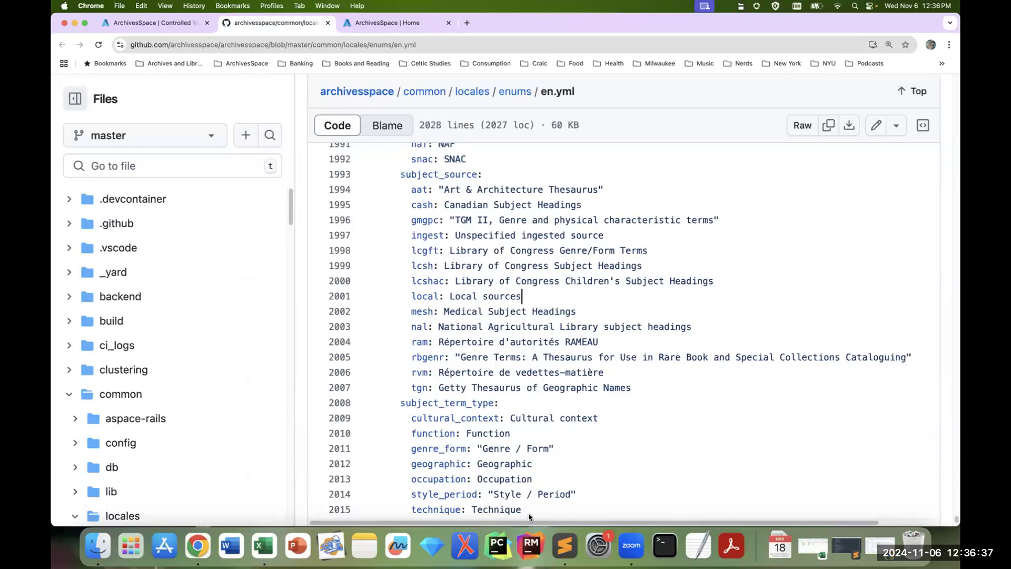
{"action": "scroll", "coordinate": [569, 527], "scroll_direction": "right", "scroll_amount": 2}
{"action": "scroll", "coordinate": [571, 534], "scroll_direction": "right", "scroll_amount": 5}
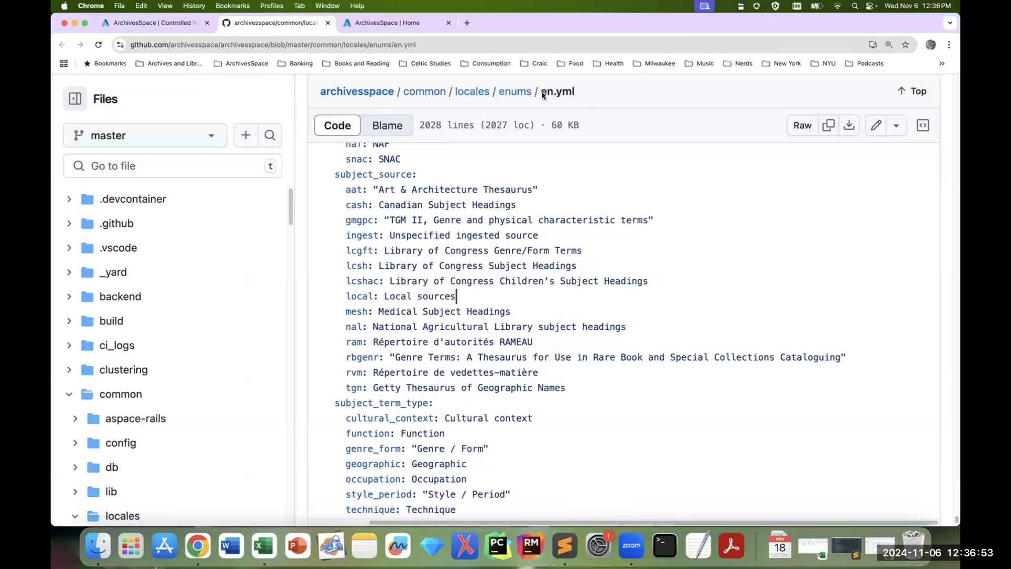
{"action": "left_click", "coordinate": [340, 175]}
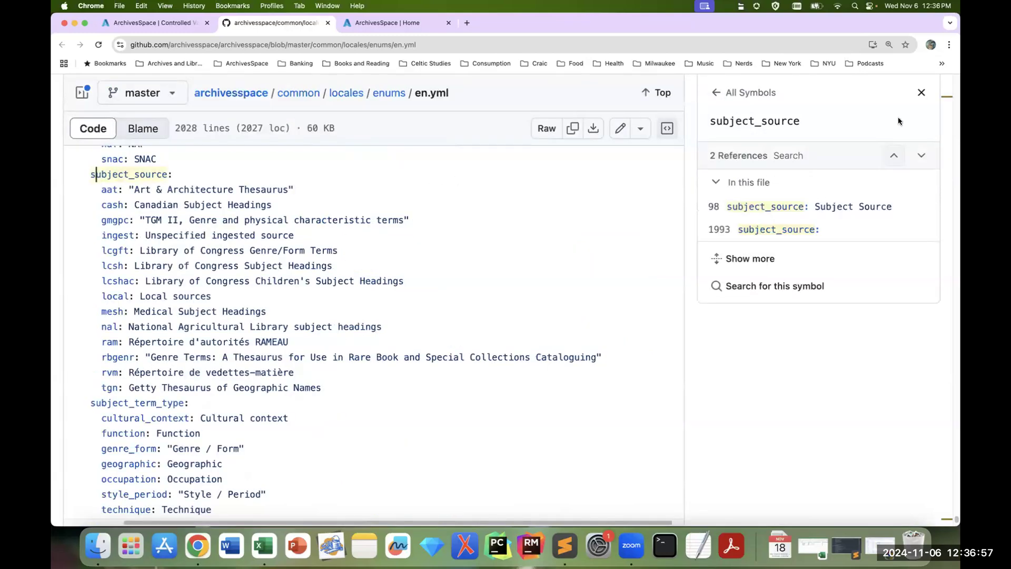
{"action": "left_click", "coordinate": [921, 92]}
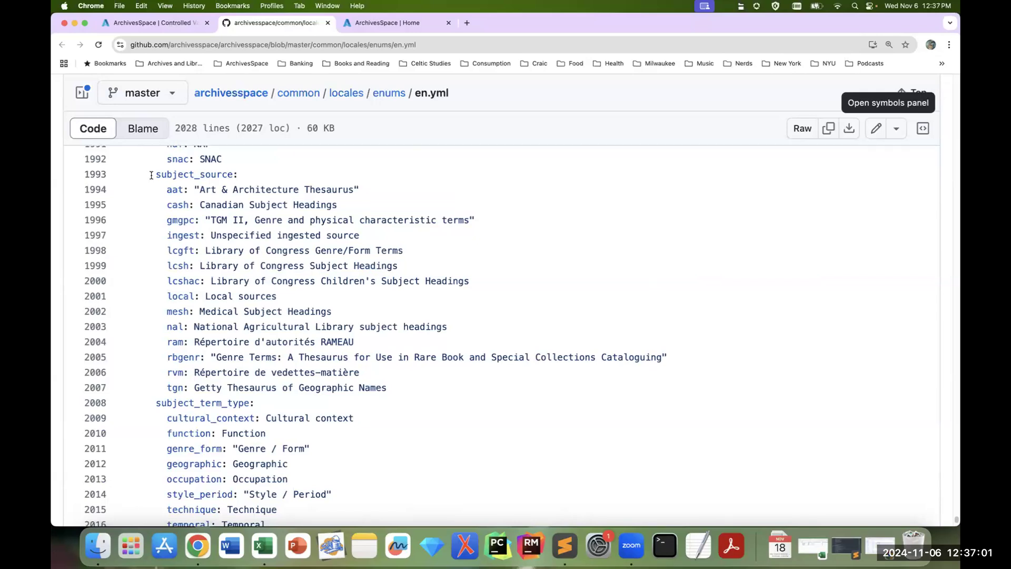
{"action": "left_click_drag", "start_coordinate": [151, 175], "coordinate": [465, 384]}
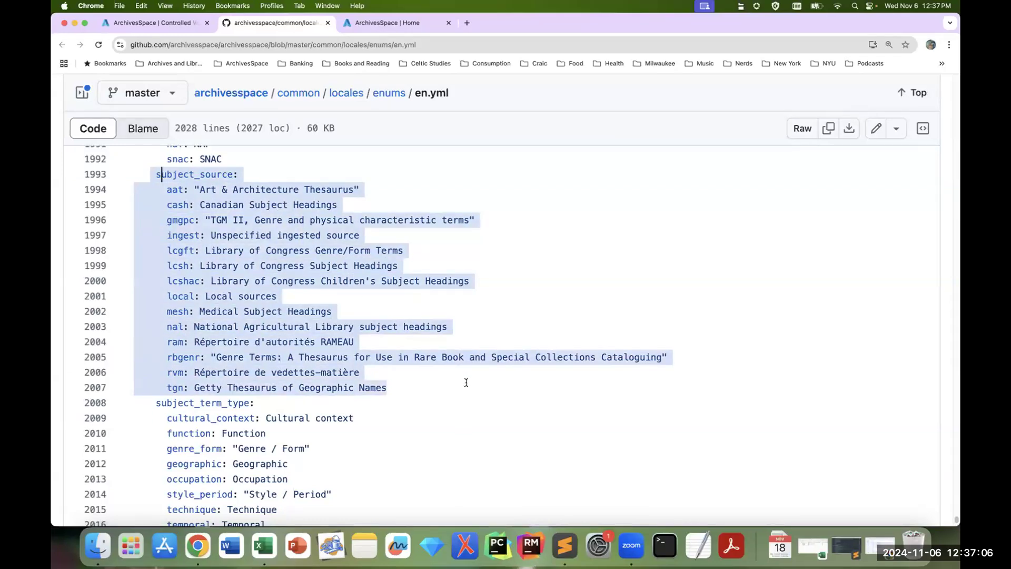
{"action": "left_click", "coordinate": [178, 204]}
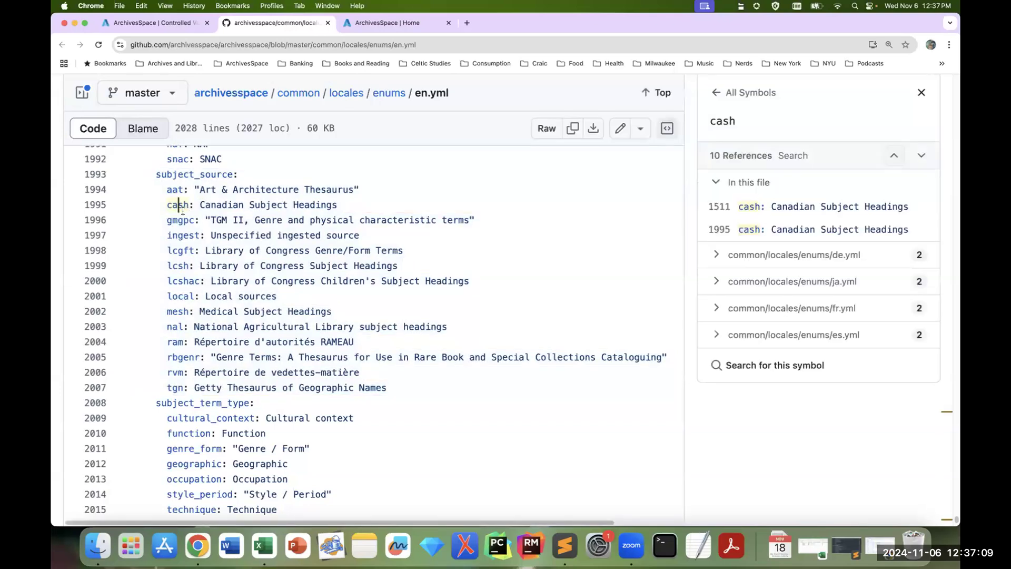
{"action": "left_click", "coordinate": [921, 93]}
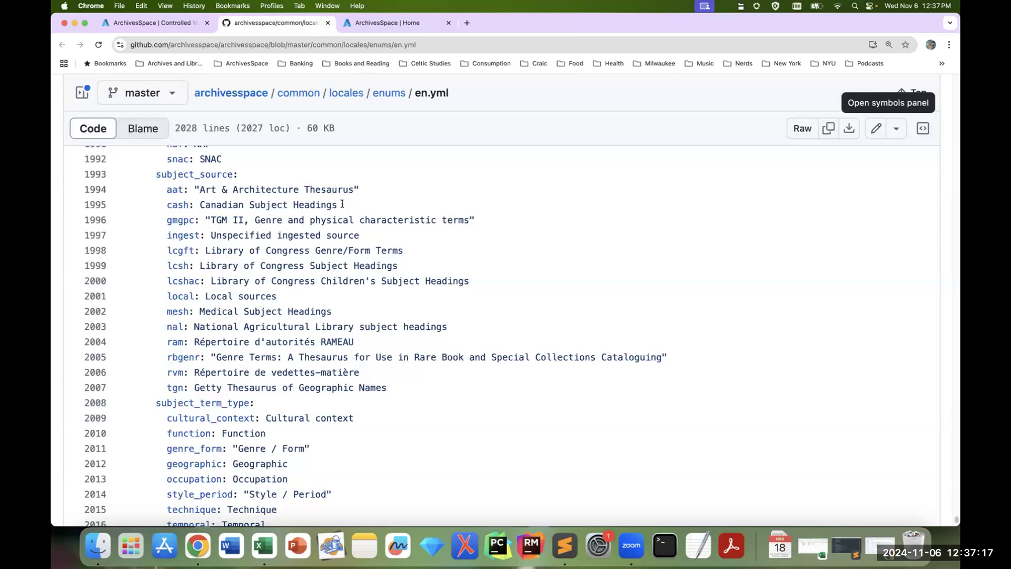
Step: Switch to en_nyu.yml in Sublime Text and examine the subject_source block and its "homoit: Homosaurus" line, then return to the browser
{"action": "left_click", "coordinate": [851, 554]}
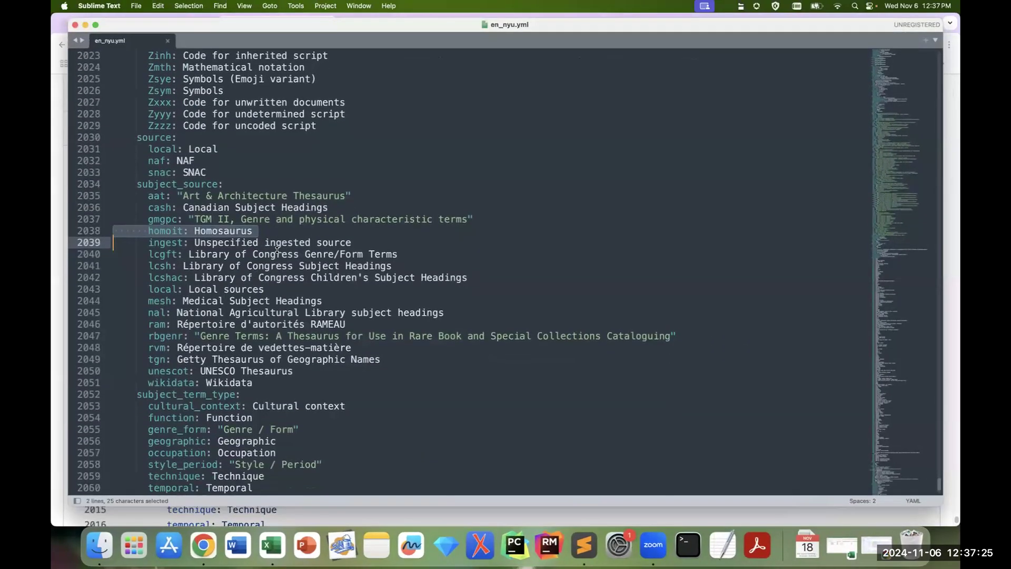
{"action": "scroll", "coordinate": [278, 249], "scroll_direction": "down", "scroll_amount": 1}
{"action": "scroll", "coordinate": [603, 277], "scroll_direction": "down", "scroll_amount": 1}
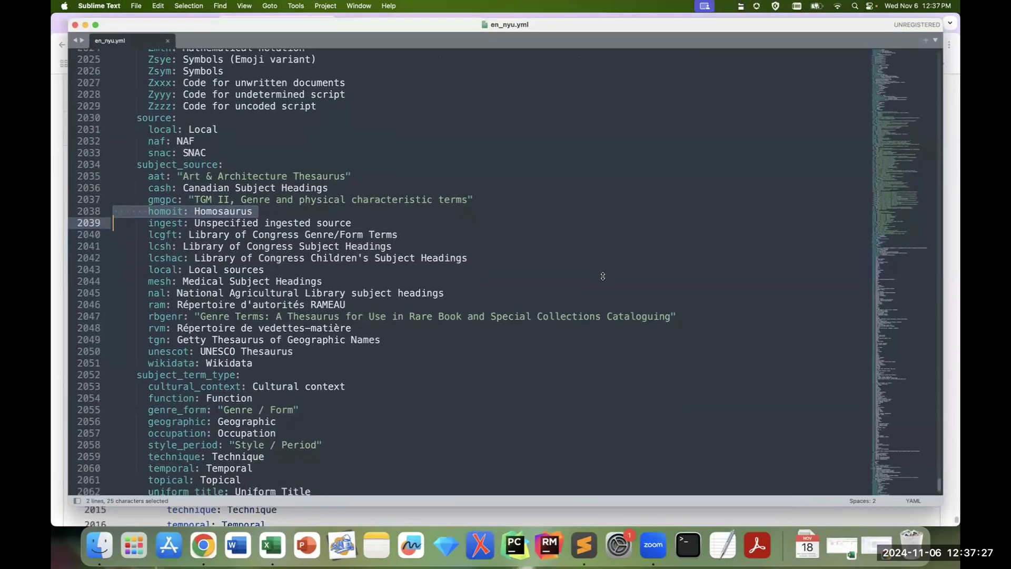
{"action": "scroll", "coordinate": [603, 276], "scroll_direction": "down", "scroll_amount": 1}
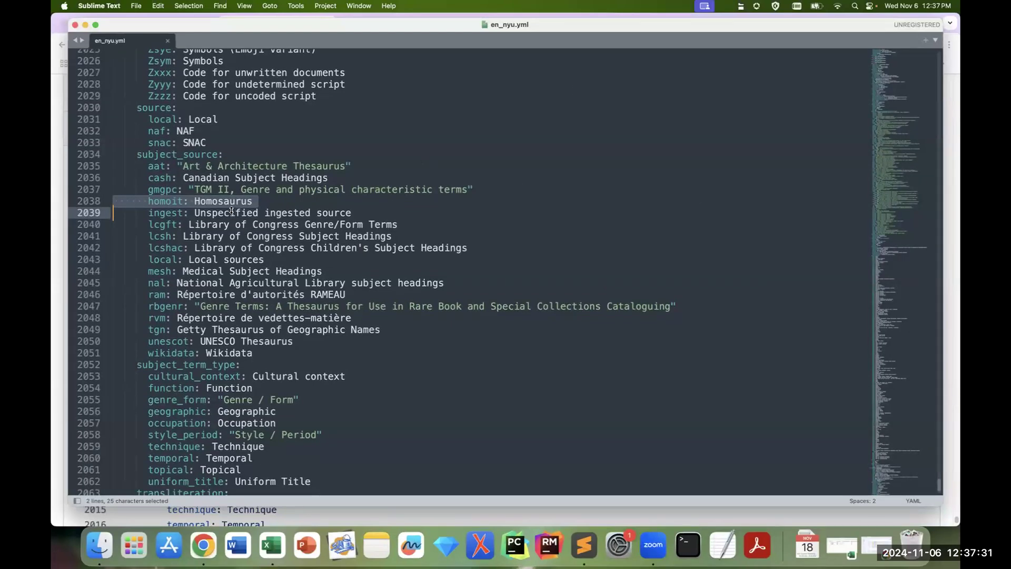
{"action": "left_click_drag", "start_coordinate": [130, 155], "coordinate": [369, 347]}
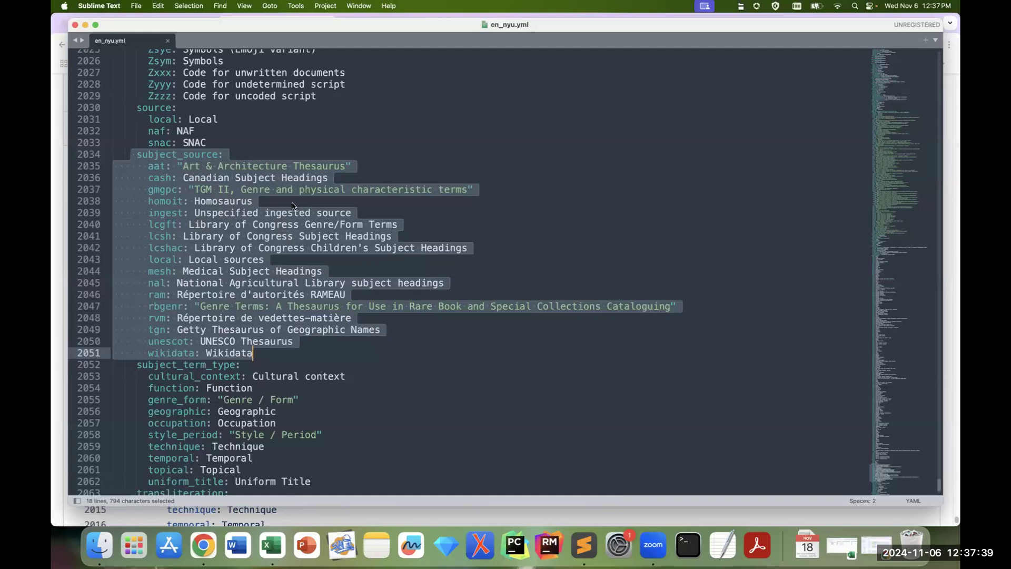
{"action": "triple_click", "coordinate": [156, 203]}
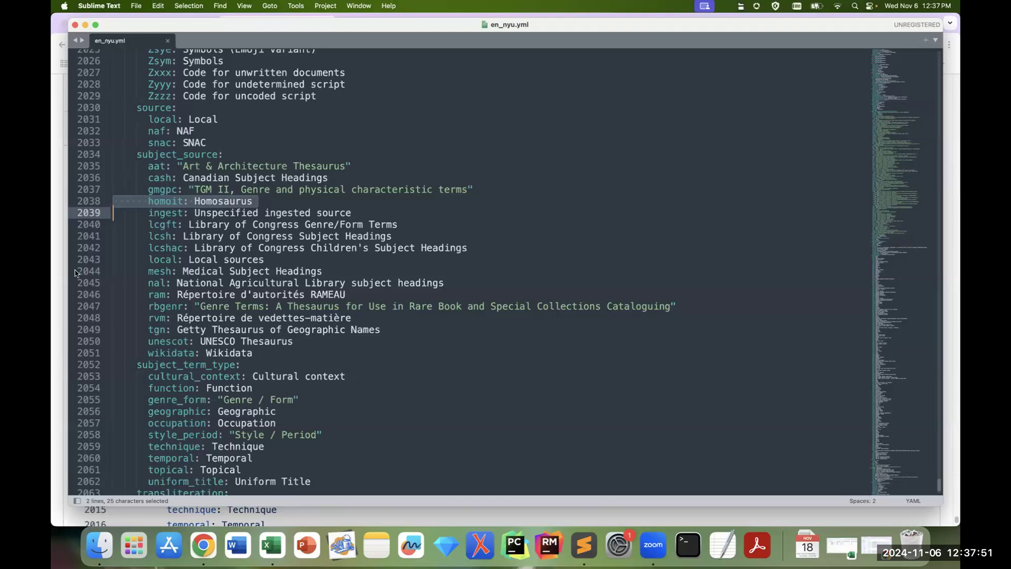
{"action": "left_click", "coordinate": [55, 278]}
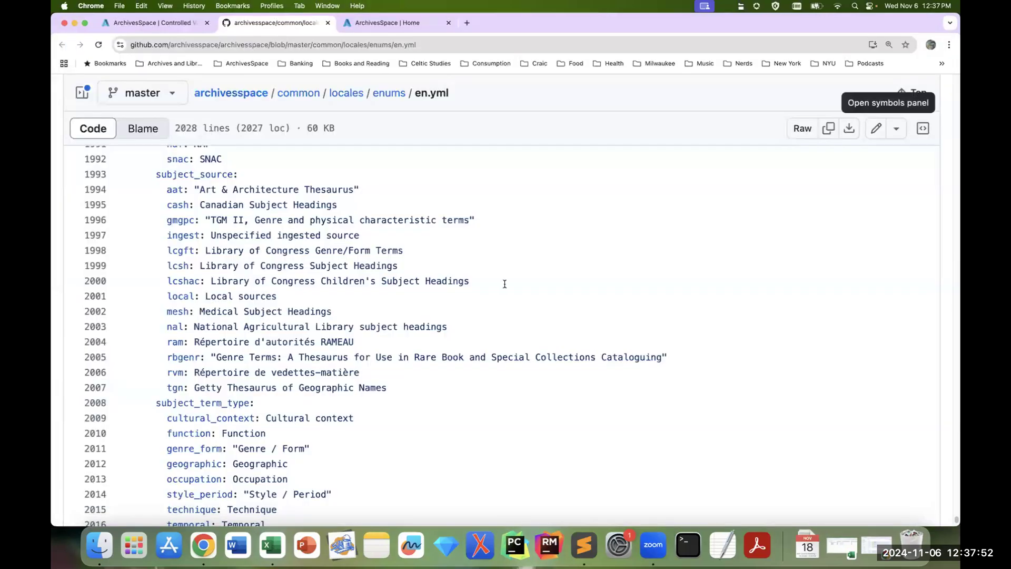
Step: Return to the controlled value lists, switch to Container Type (container_type), and move the folder value up to position 1
{"action": "left_click", "coordinate": [159, 30]}
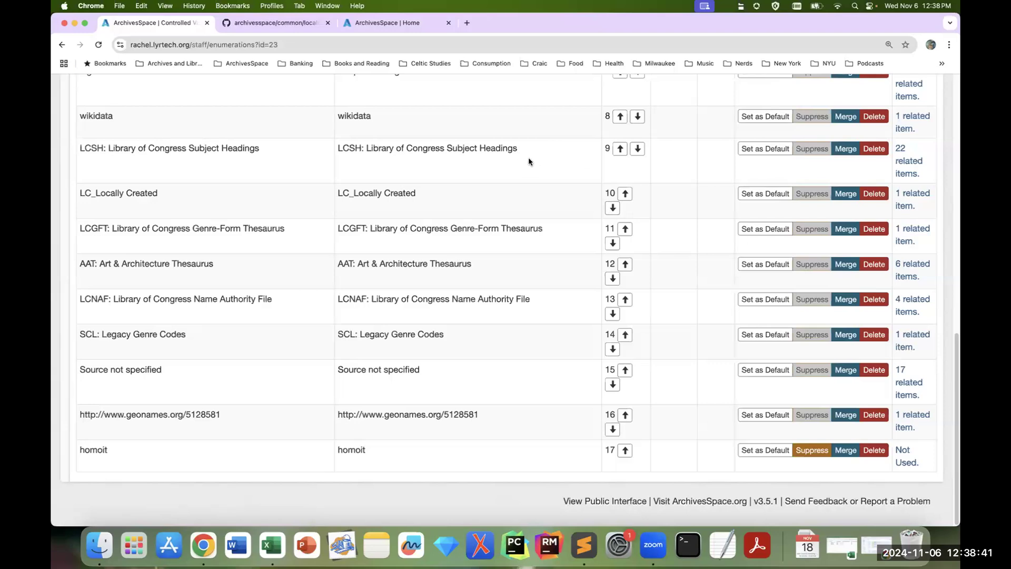
{"action": "scroll", "coordinate": [546, 154], "scroll_direction": "up", "scroll_amount": 10}
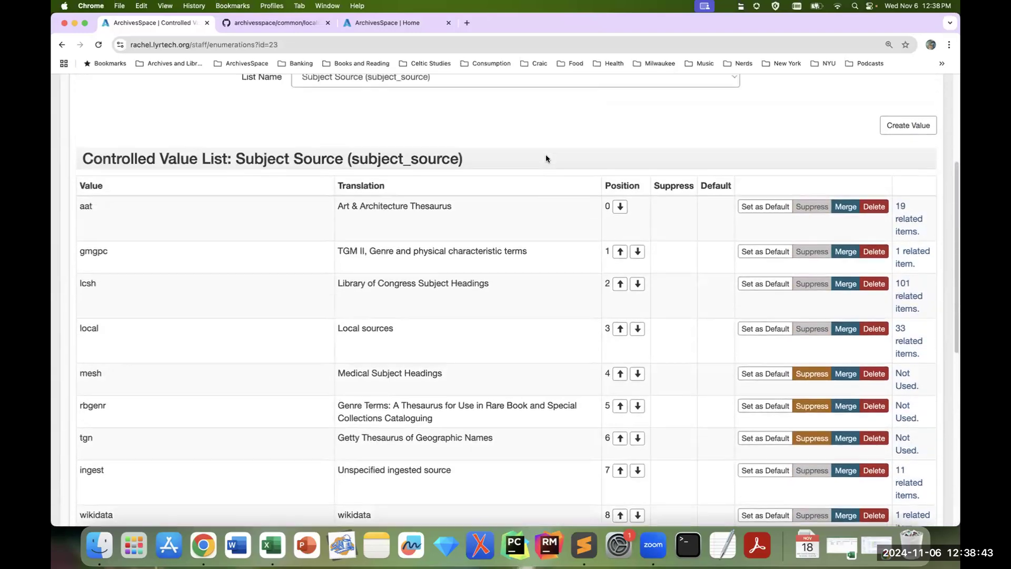
{"action": "scroll", "coordinate": [546, 154], "scroll_direction": "up", "scroll_amount": 5}
{"action": "left_click", "coordinate": [530, 232]}
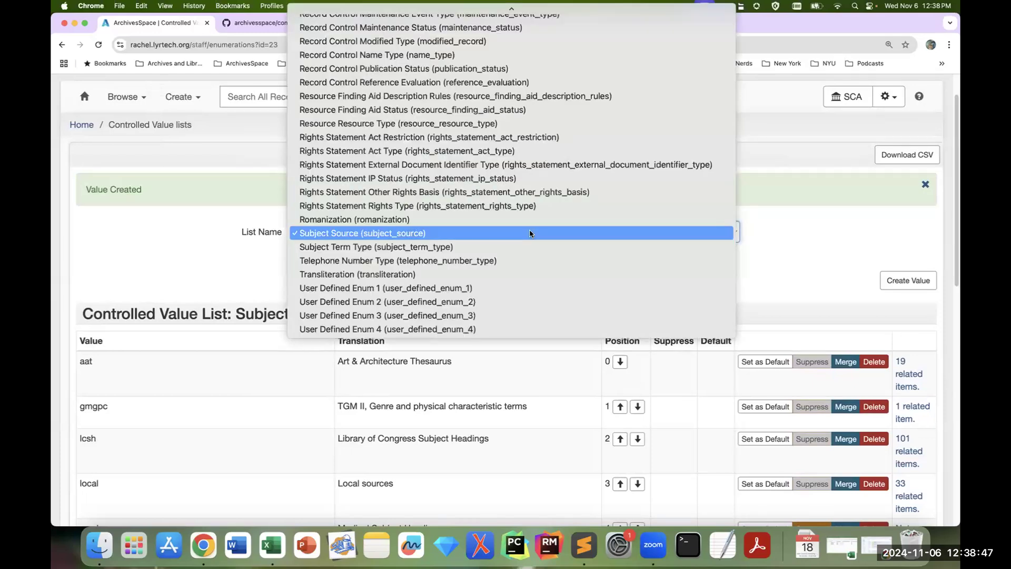
{"action": "mouse_move", "coordinate": [554, 6]}
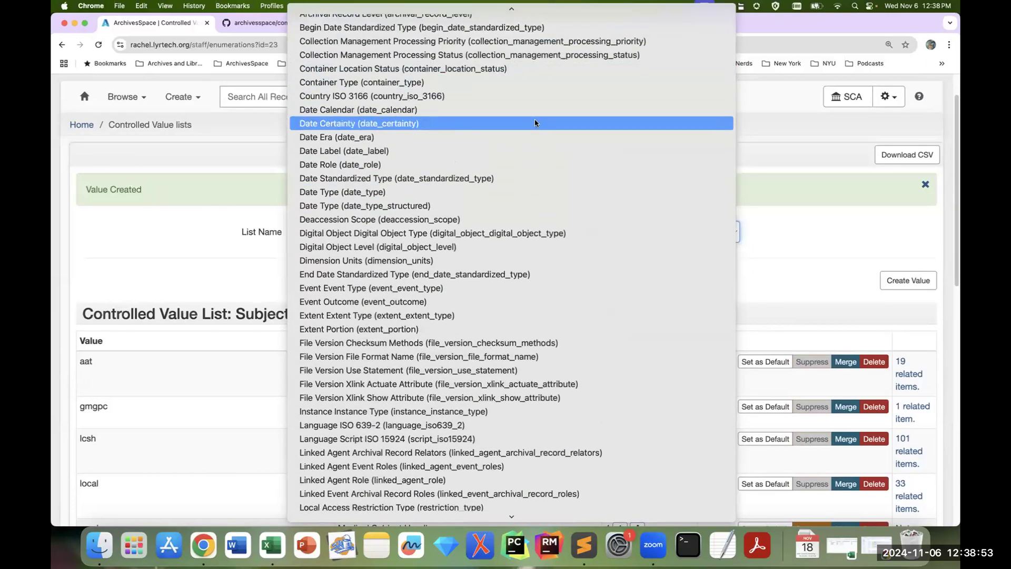
{"action": "left_click", "coordinate": [533, 84]}
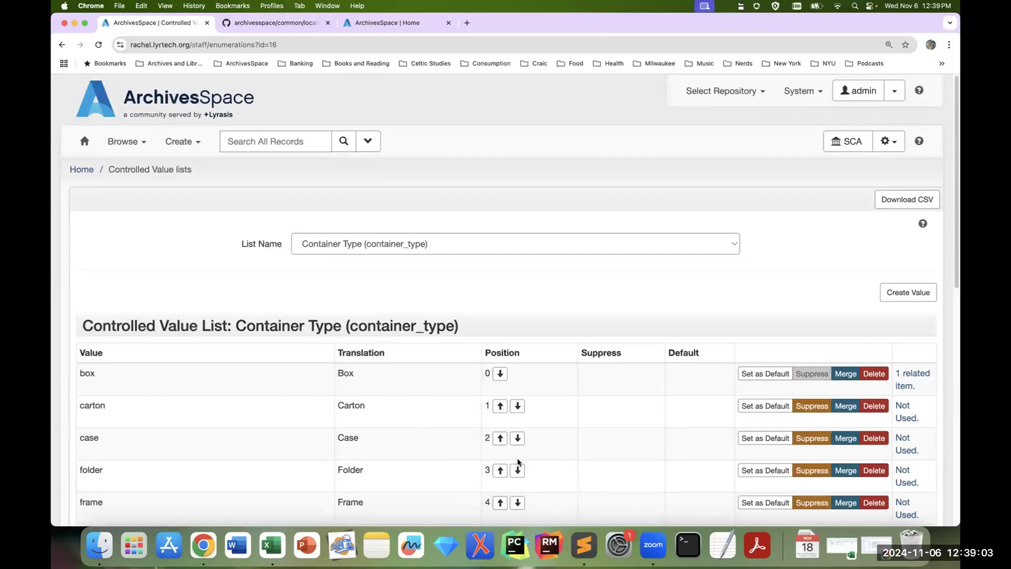
{"action": "scroll", "coordinate": [583, 377], "scroll_direction": "down", "scroll_amount": 1}
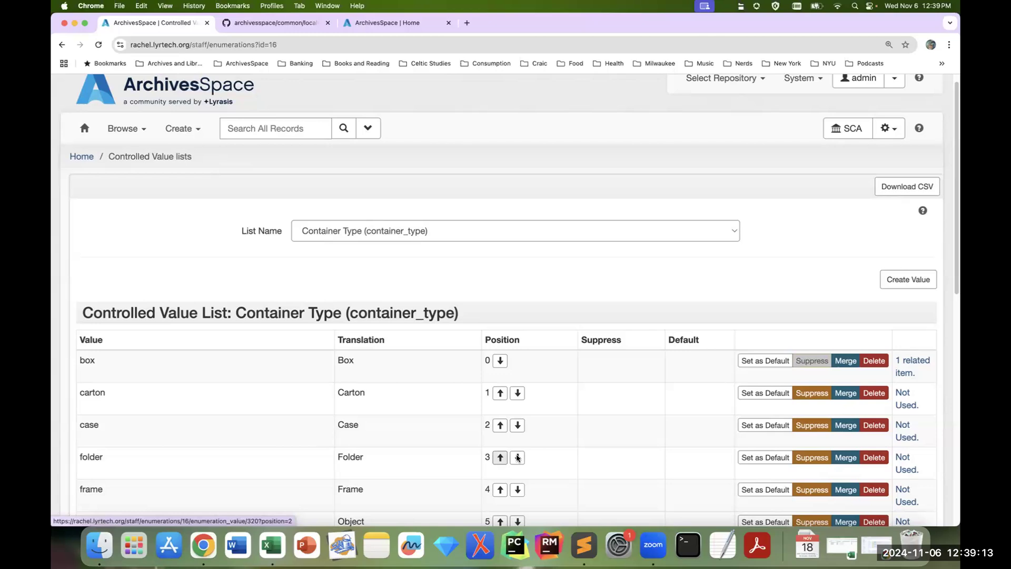
{"action": "left_click", "coordinate": [501, 457]}
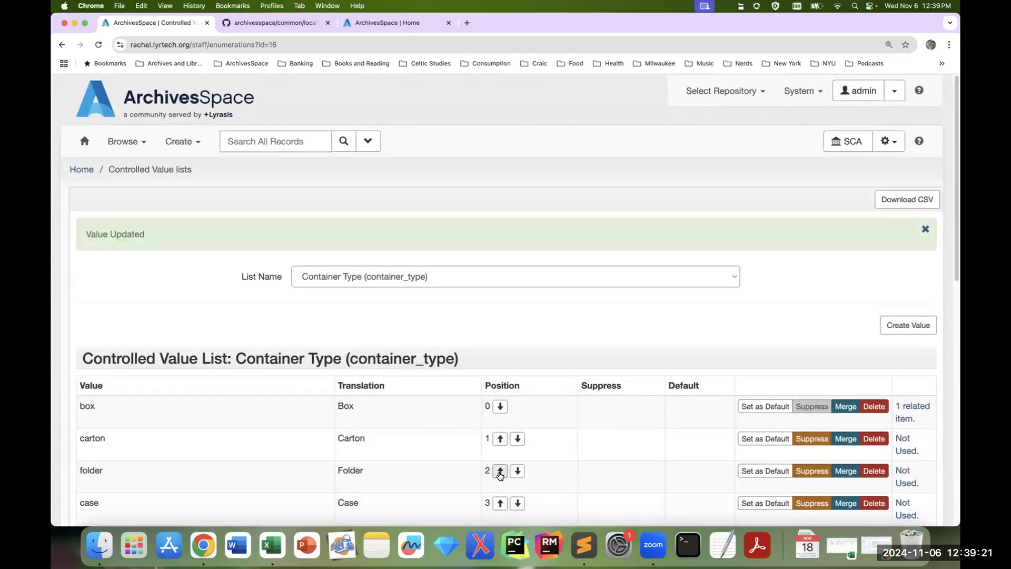
{"action": "left_click", "coordinate": [500, 470]}
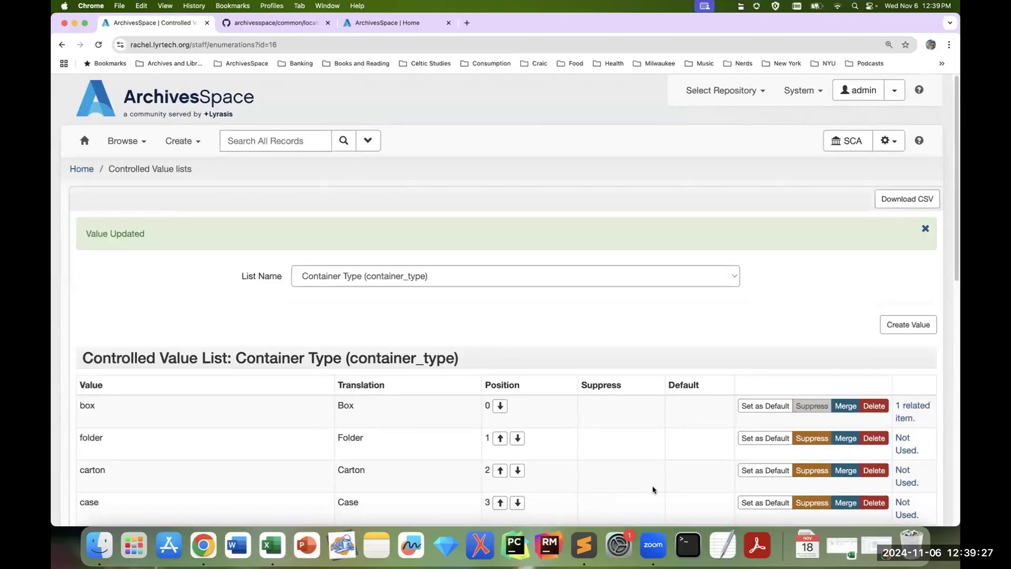
{"action": "scroll", "coordinate": [652, 489], "scroll_direction": "down", "scroll_amount": 1}
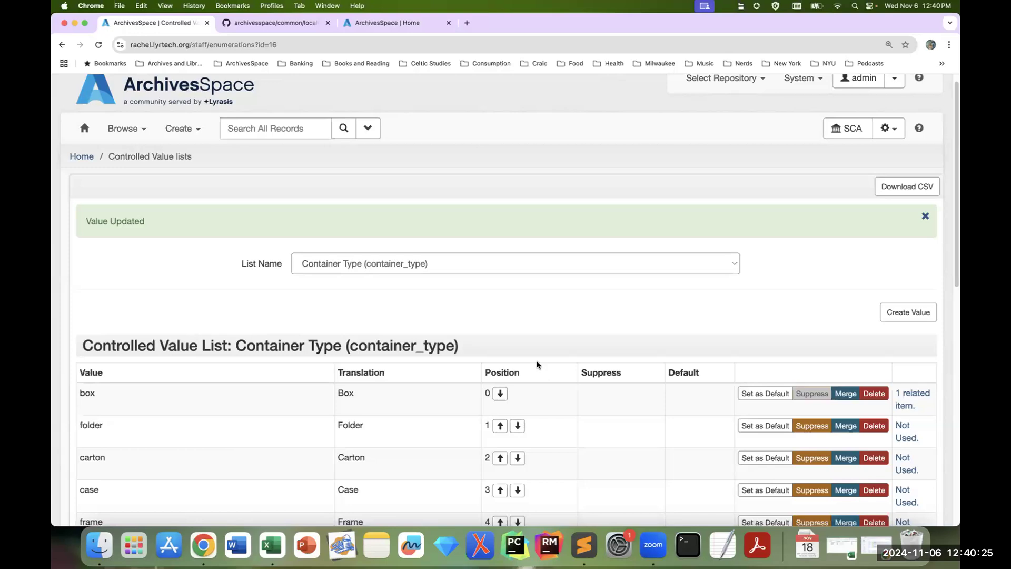
Step: Suppress the values inferred and questionable in the Date Certainty (date_certainty) list
{"action": "left_click", "coordinate": [394, 266]}
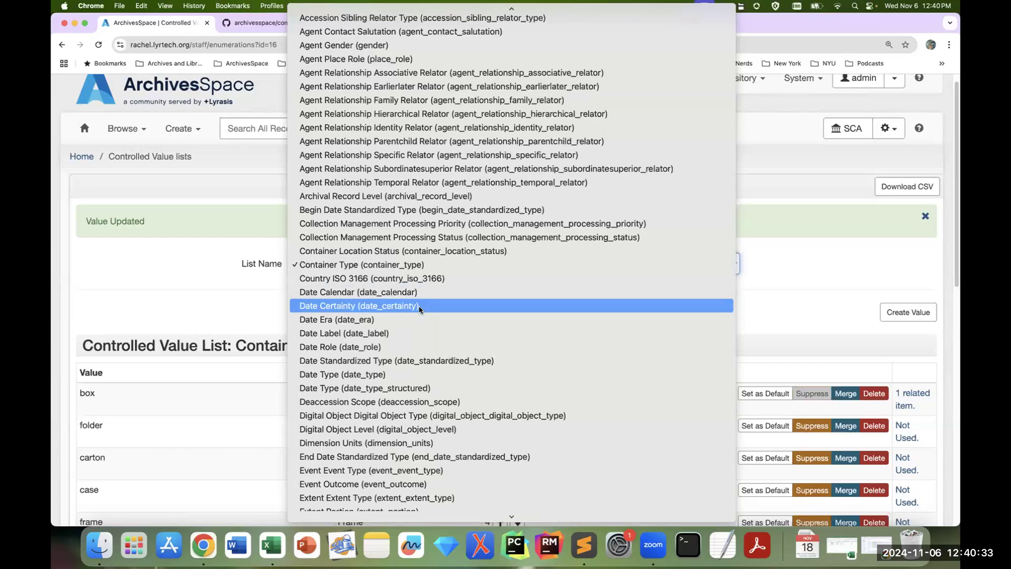
{"action": "left_click", "coordinate": [449, 308]}
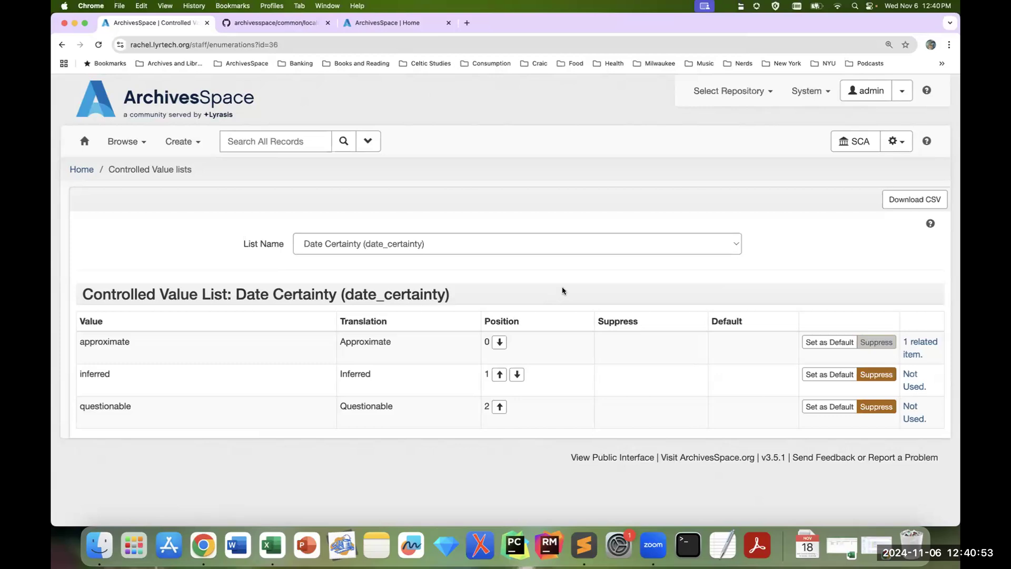
{"action": "left_click", "coordinate": [878, 379]}
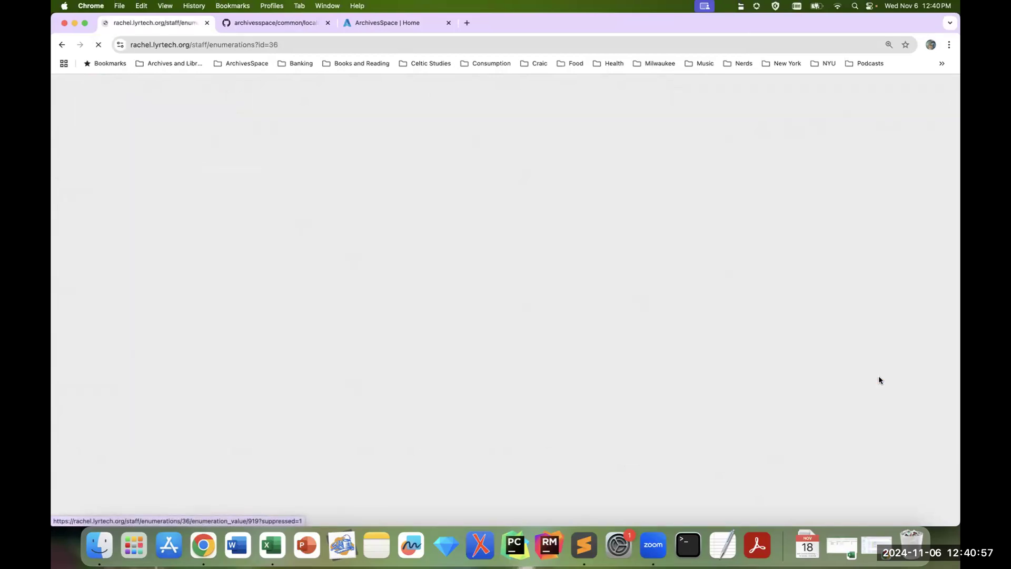
{"action": "left_click", "coordinate": [870, 441]}
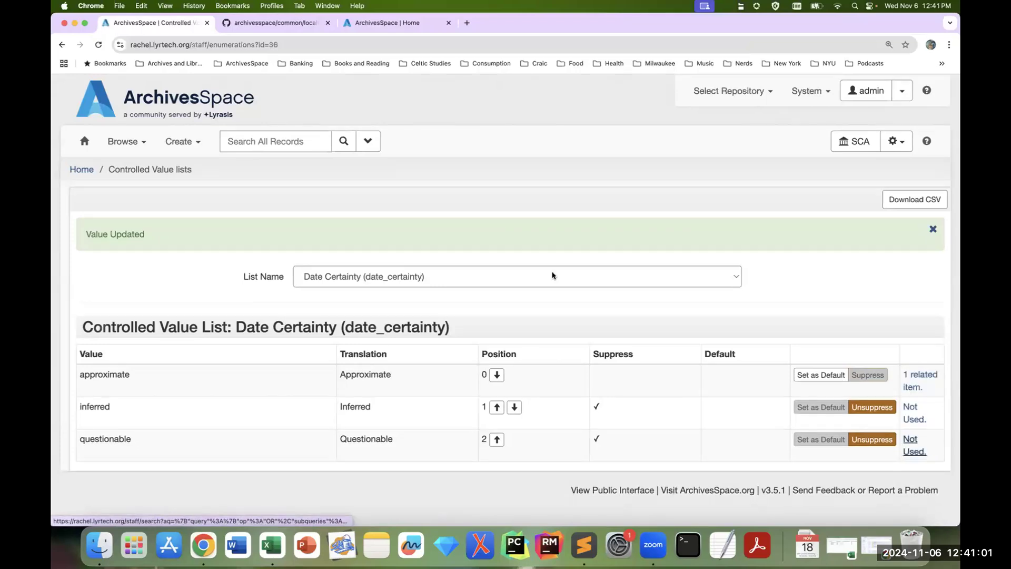
Step: Open the Resources list in a new browser tab and open resource TAM.596 for editing
{"action": "left_click", "coordinate": [132, 143]}
{"action": "right_click", "coordinate": [150, 191]}
{"action": "left_click", "coordinate": [156, 197]}
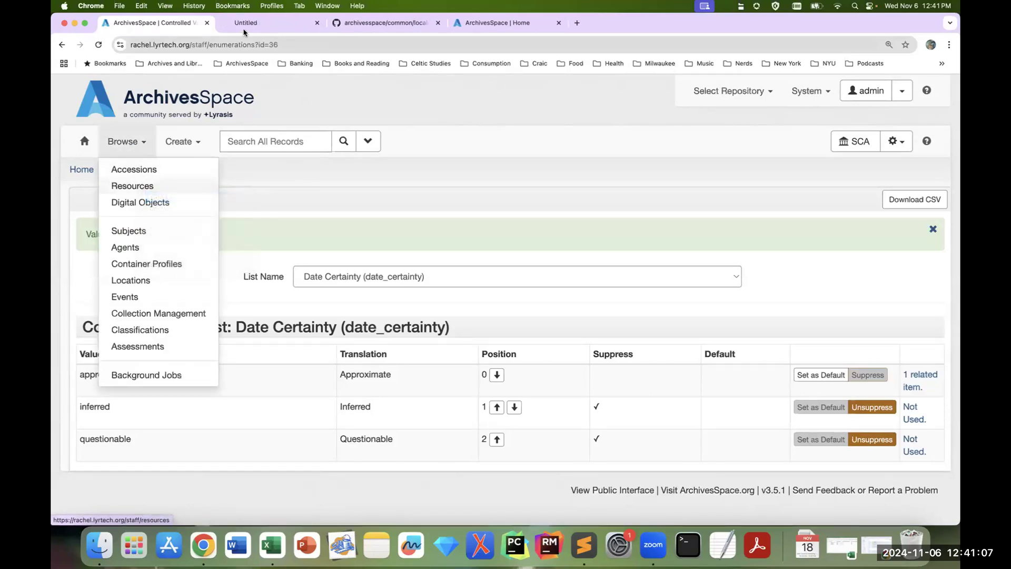
{"action": "key", "text": "ctrl+Tab"}
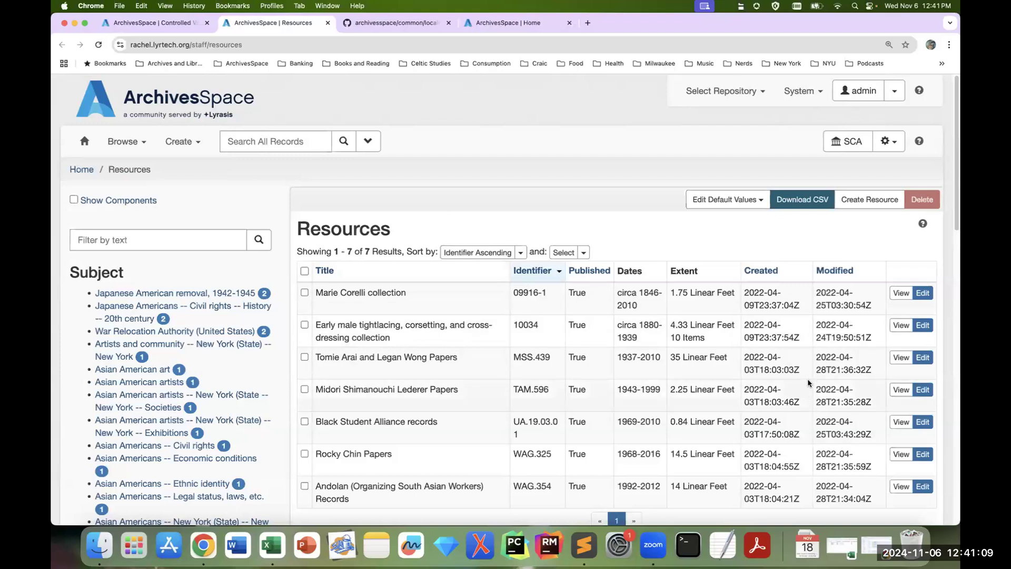
{"action": "left_click", "coordinate": [922, 389]}
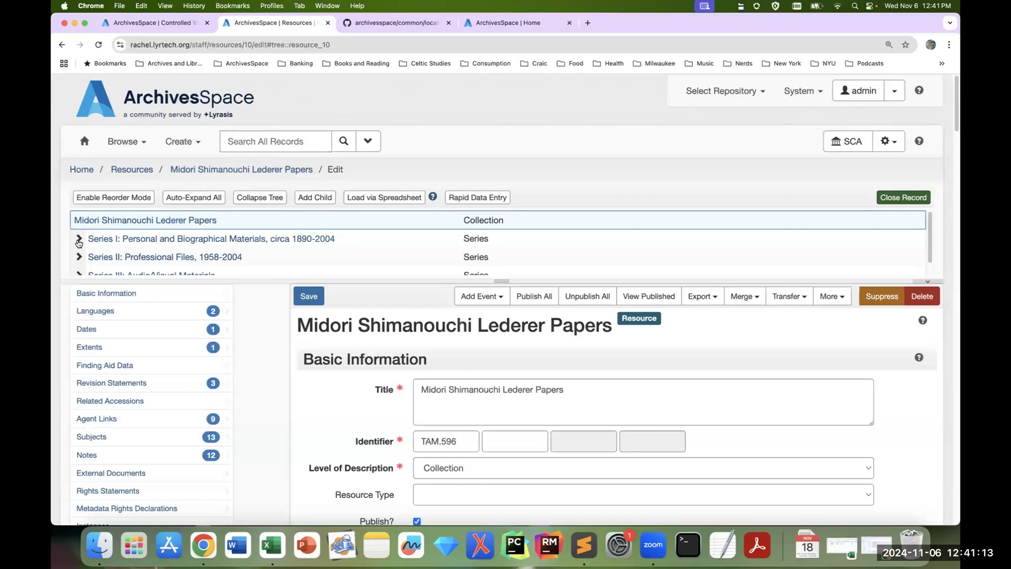
Step: Go to the resource's Dates section and add a second, blank date entry labelled Creation
{"action": "left_click", "coordinate": [133, 330]}
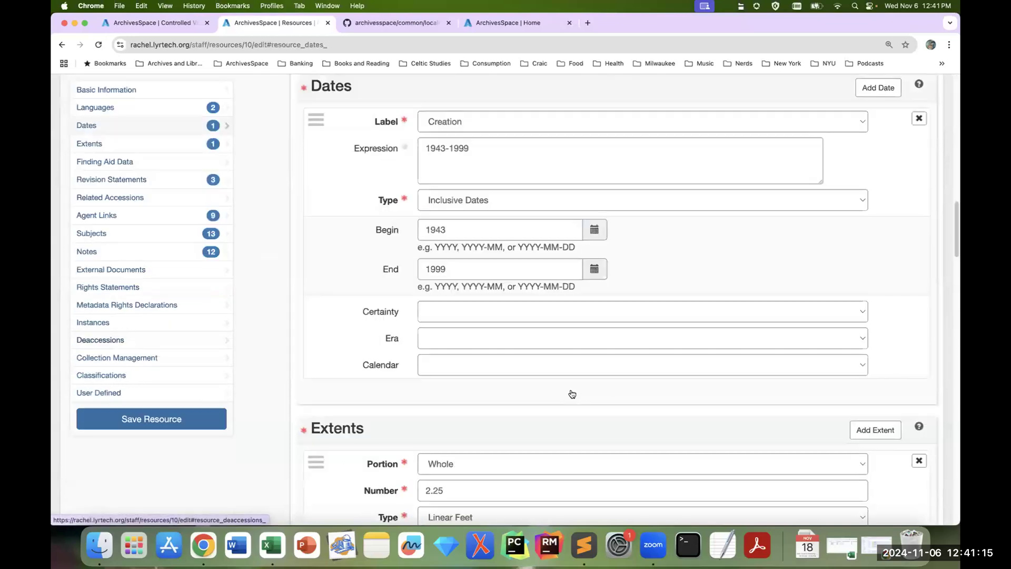
{"action": "left_click", "coordinate": [563, 314]}
{"action": "left_click", "coordinate": [617, 401]}
{"action": "left_click", "coordinate": [612, 399]}
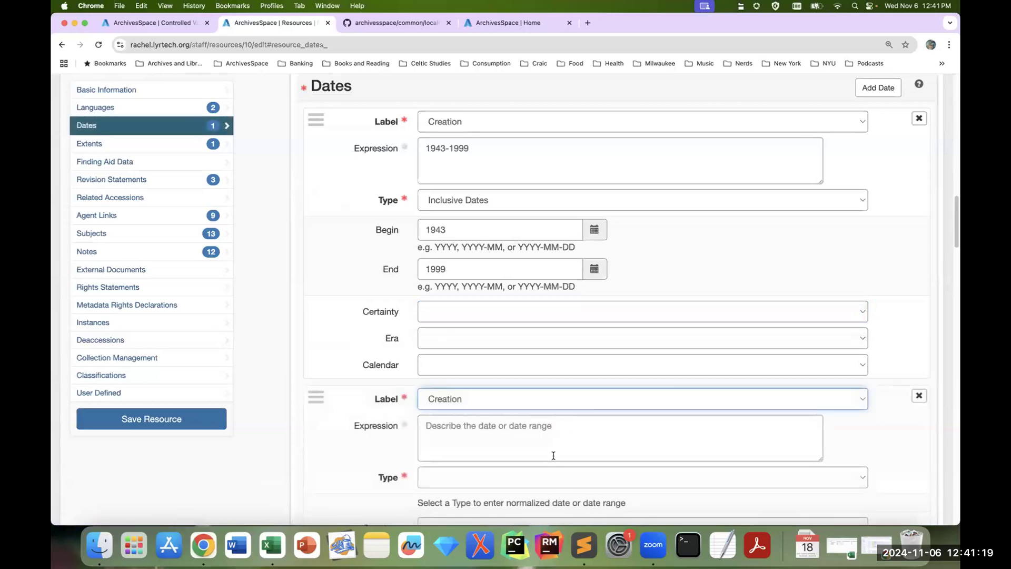
{"action": "left_click", "coordinate": [537, 479]}
{"action": "left_click", "coordinate": [536, 481]}
{"action": "key", "text": "shift+Tab"}
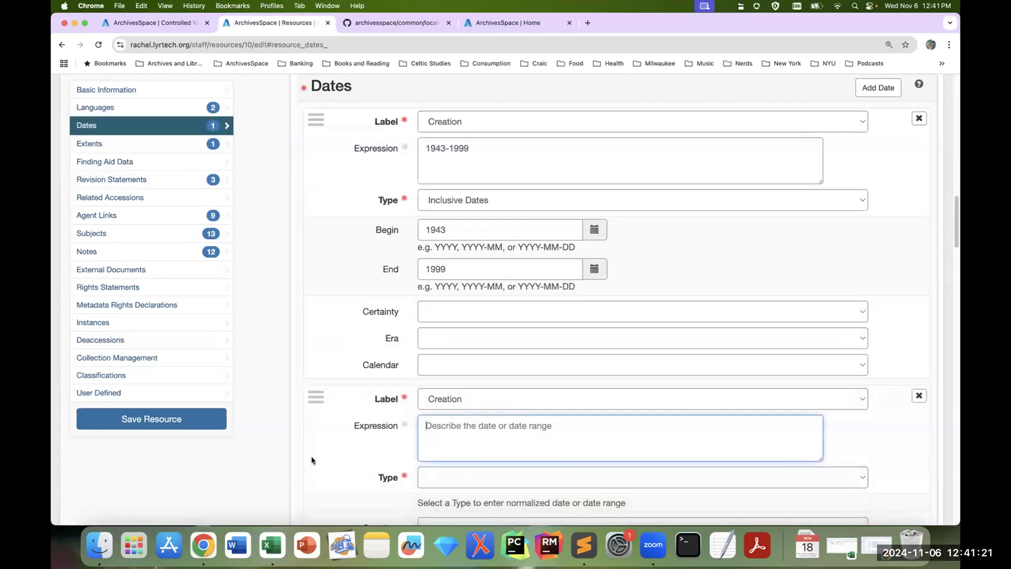
Step: Check which Certainty options the new date entry offers, leaving the field blank
{"action": "scroll", "coordinate": [311, 460], "scroll_direction": "down", "scroll_amount": 3}
{"action": "left_click", "coordinate": [468, 393]}
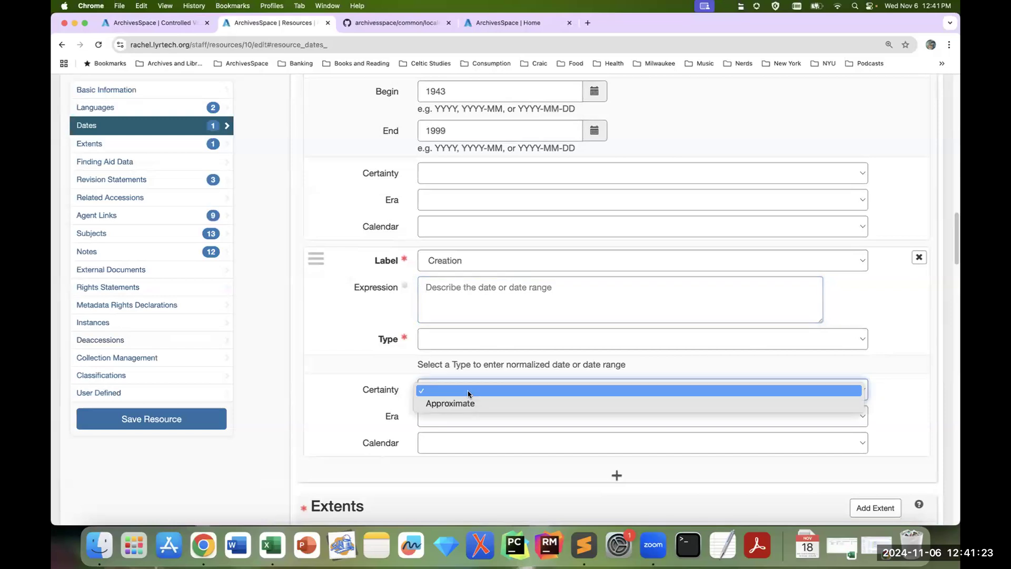
{"action": "left_click", "coordinate": [471, 390]}
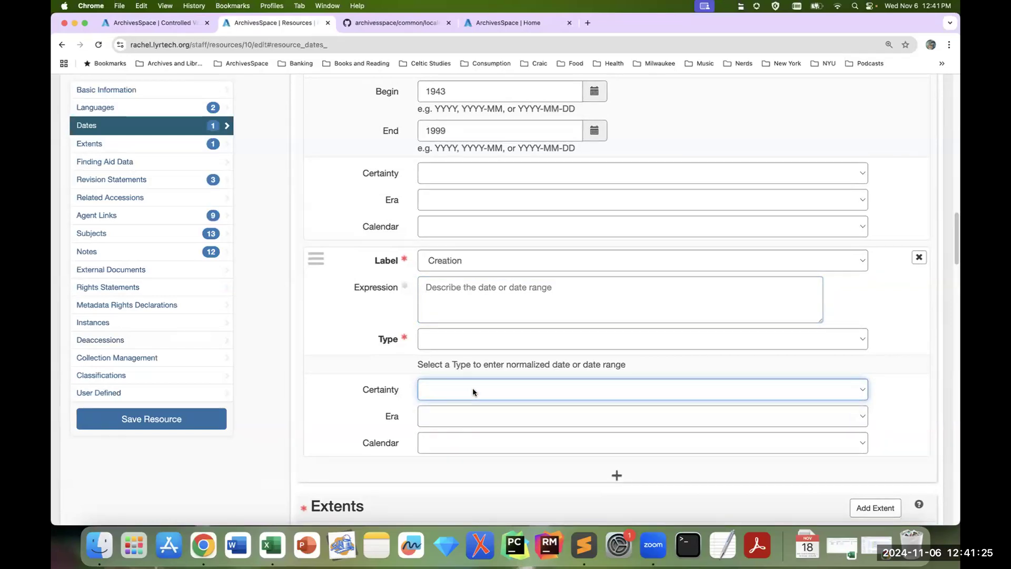
Step: Review the Certainty options of the new date entry and close the resource's browser tab without saving
{"action": "left_click", "coordinate": [472, 389]}
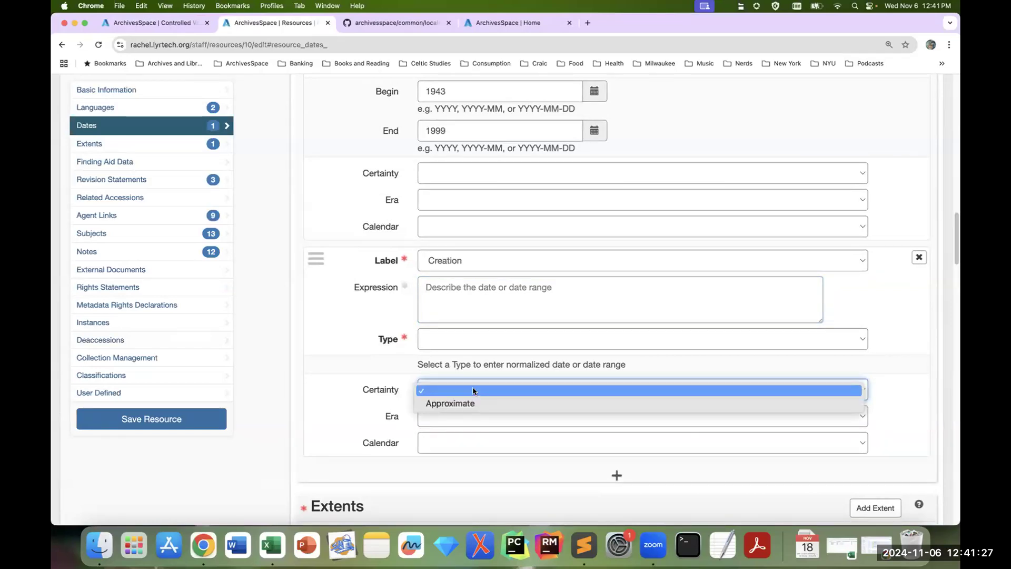
{"action": "left_click", "coordinate": [330, 25]}
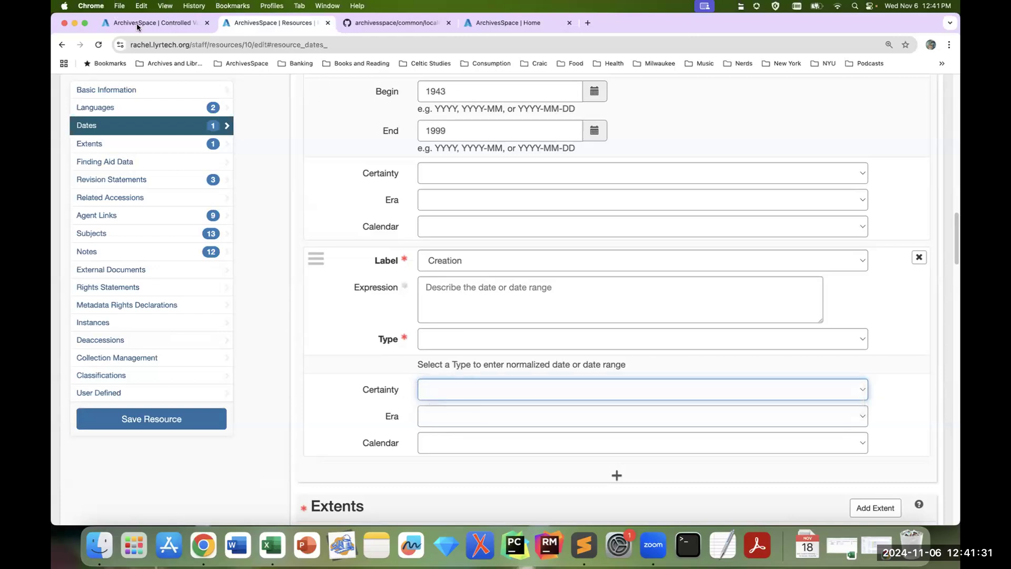
{"action": "left_click", "coordinate": [330, 24]}
{"action": "key", "text": "Return"}
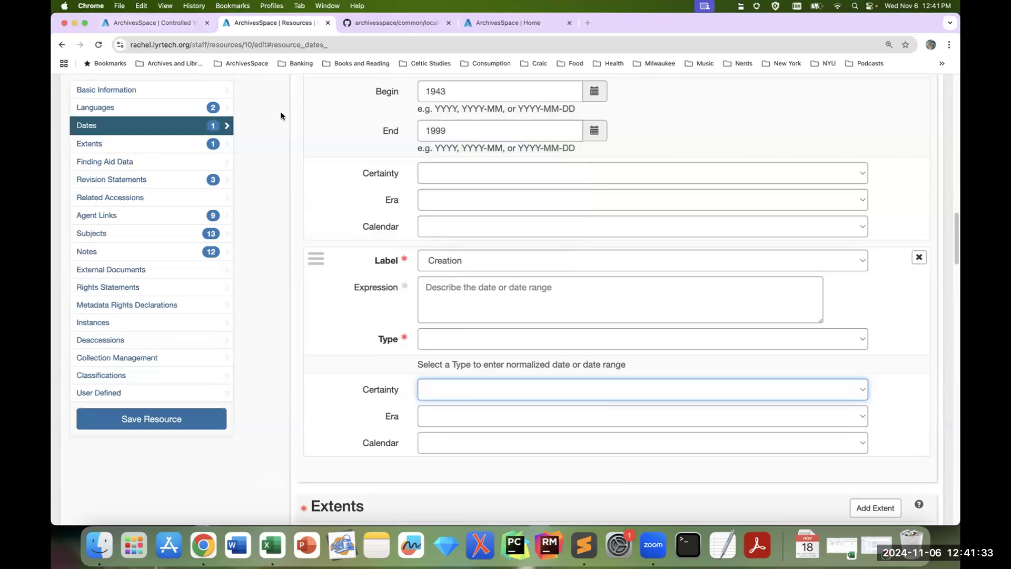
{"action": "left_click", "coordinate": [889, 395]}
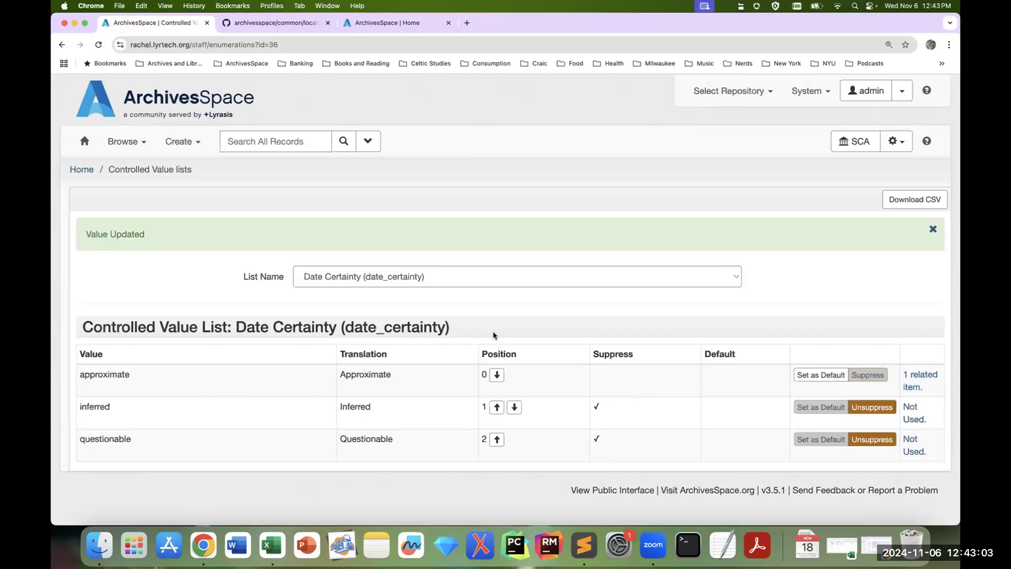
Step: Open the Resource Finding Aid Description Rules (resource_finding_aid_description_rules) list and set the value dacs as its default
{"action": "left_click", "coordinate": [487, 275]}
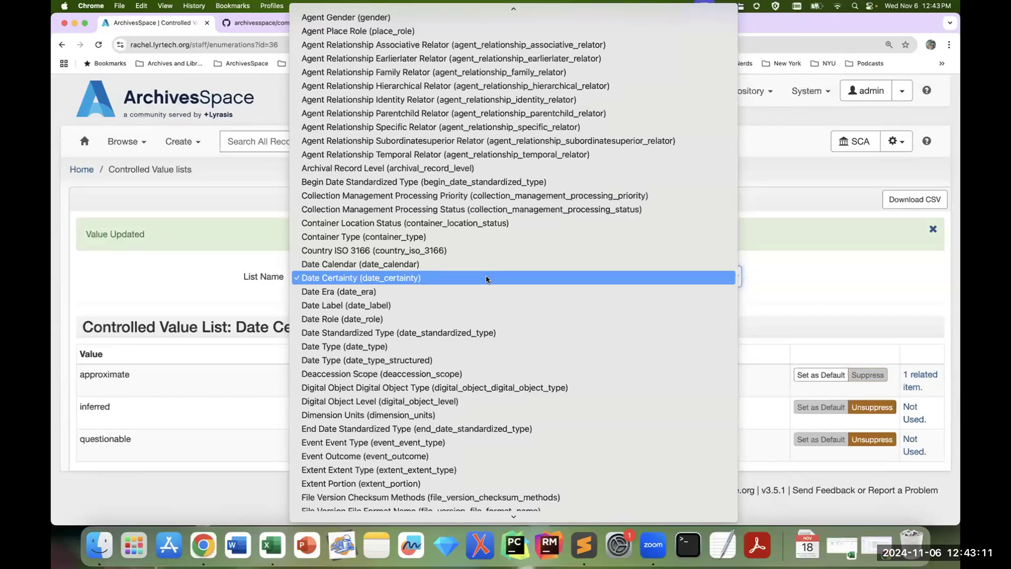
{"action": "mouse_move", "coordinate": [513, 527]}
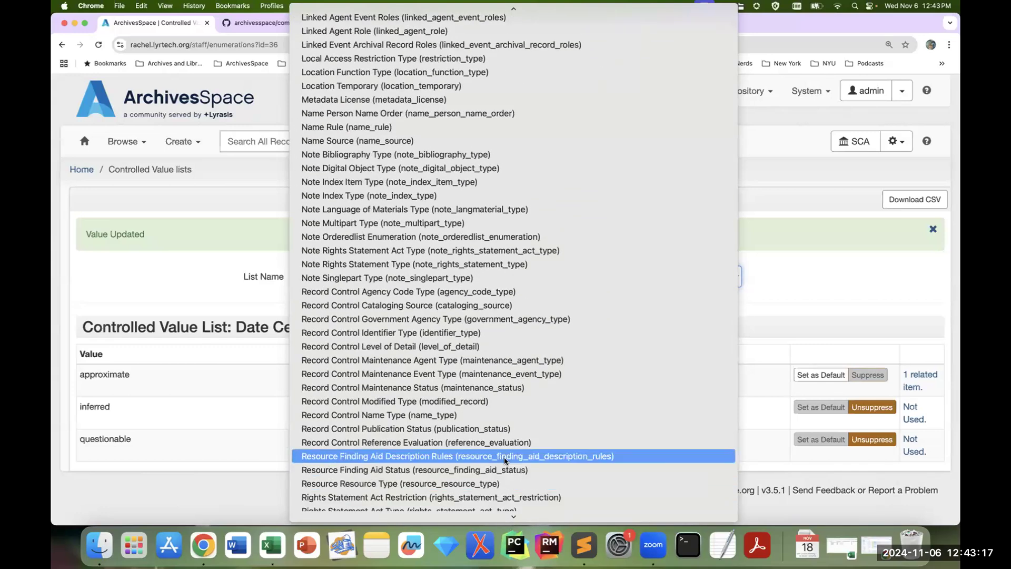
{"action": "left_click", "coordinate": [504, 460]}
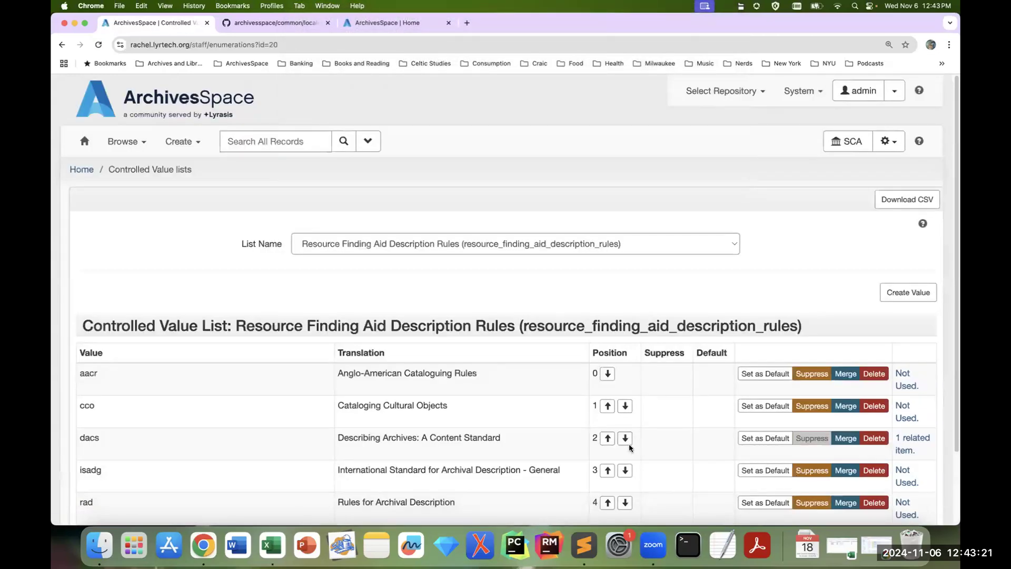
{"action": "scroll", "coordinate": [615, 463], "scroll_direction": "down", "scroll_amount": 2}
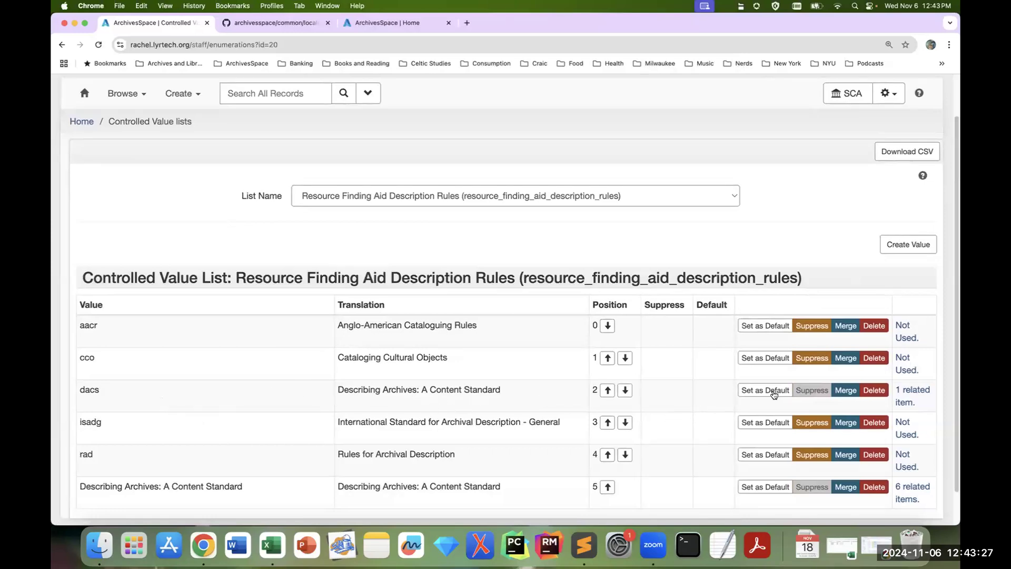
{"action": "left_click", "coordinate": [773, 394]}
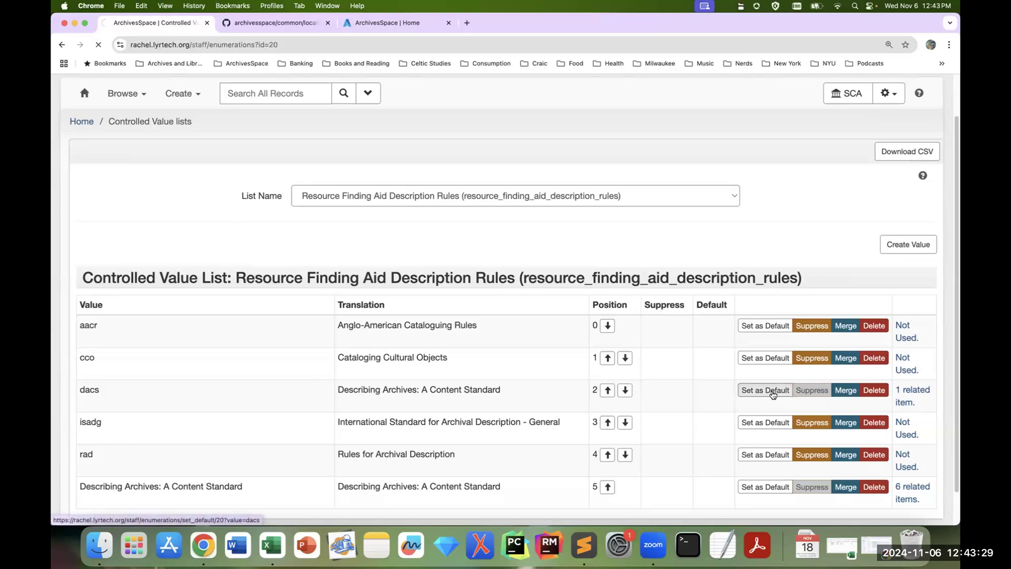
{"action": "scroll", "coordinate": [701, 406], "scroll_direction": "down", "scroll_amount": 2}
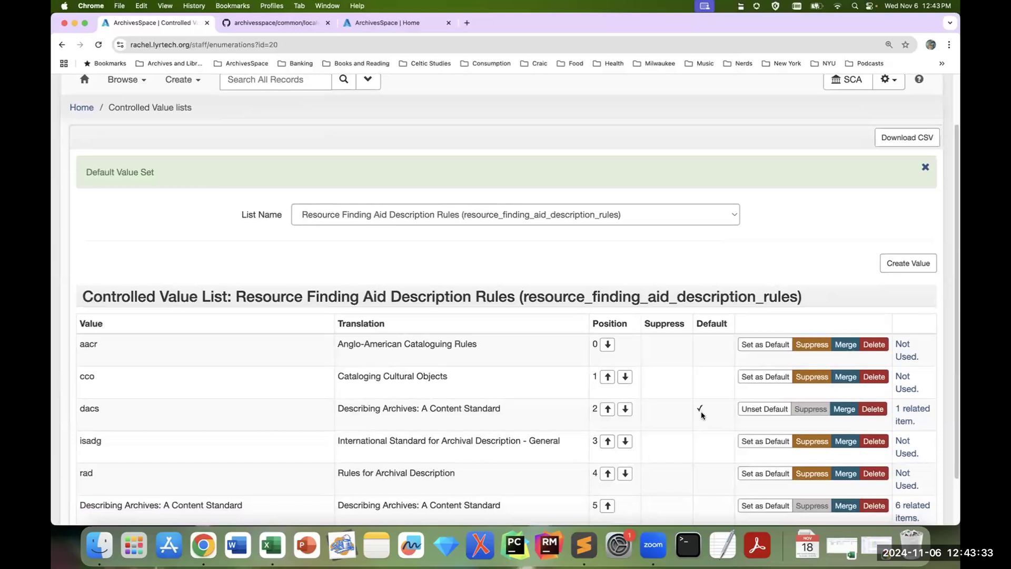
Step: Open a new resource form in a new browser tab and go to its Finding Aid Data section
{"action": "scroll", "coordinate": [255, 154], "scroll_direction": "up", "scroll_amount": 1}
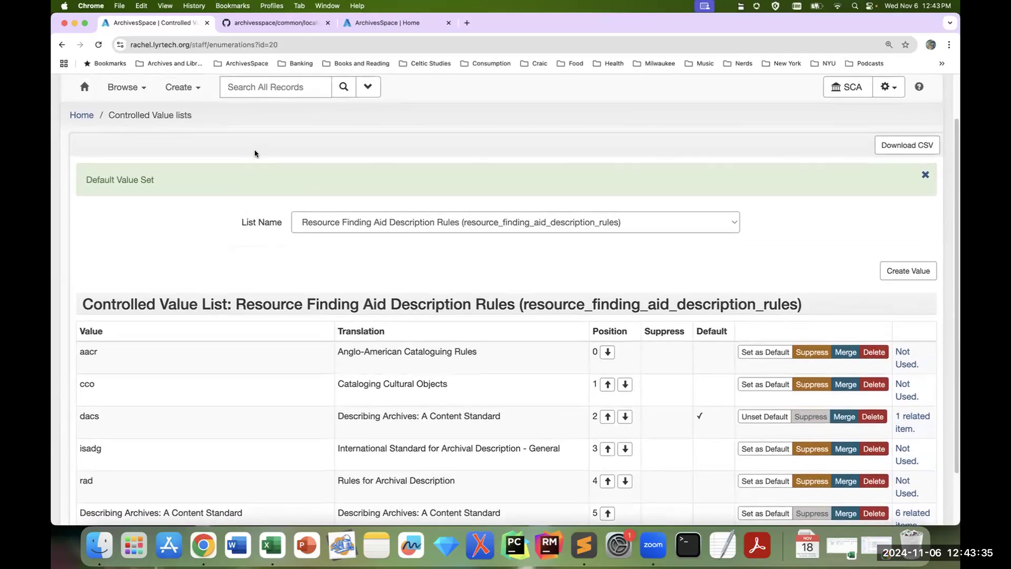
{"action": "left_click", "coordinate": [191, 93]}
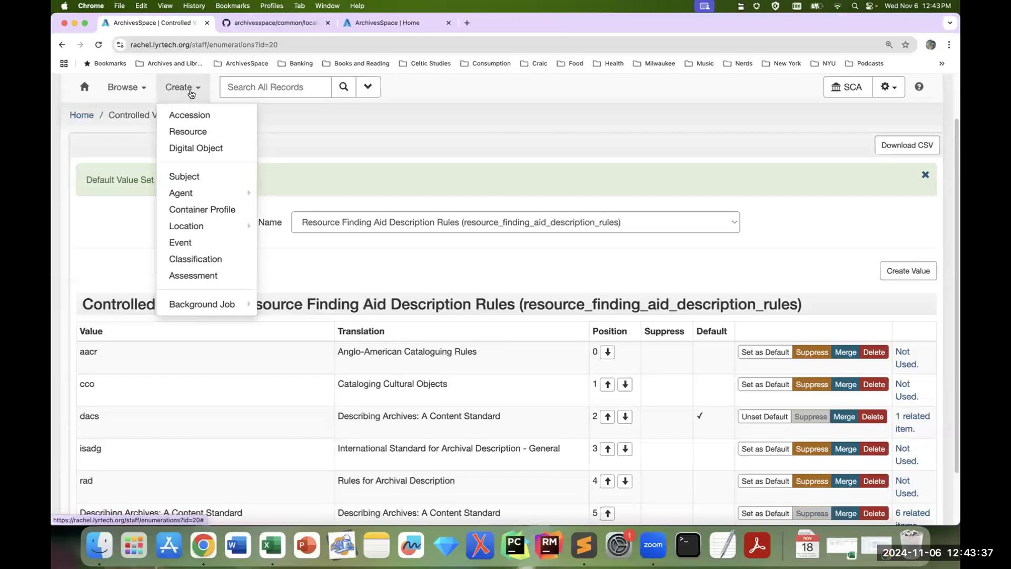
{"action": "right_click", "coordinate": [194, 131]}
{"action": "left_click", "coordinate": [227, 139]}
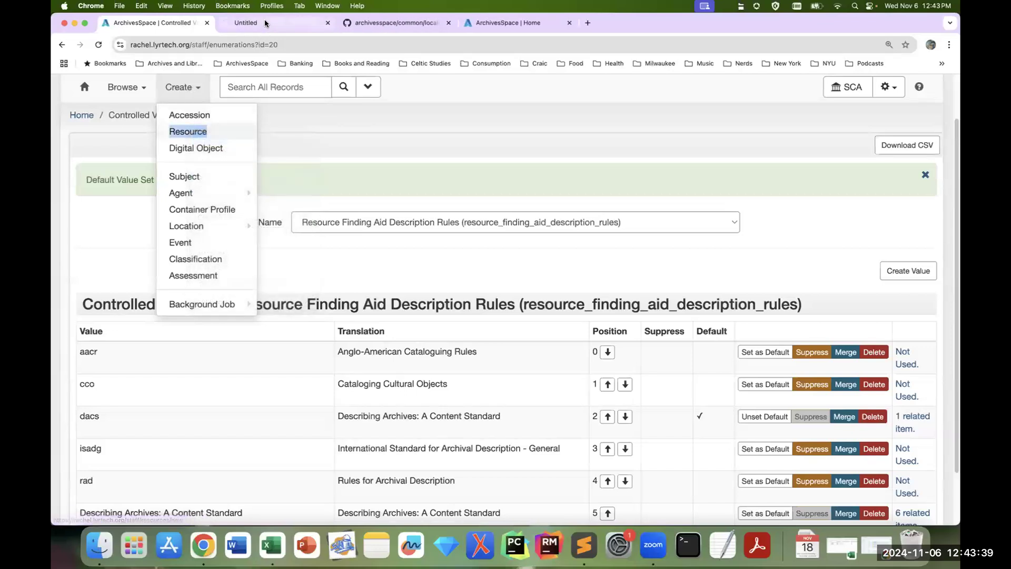
{"action": "left_click", "coordinate": [265, 21]}
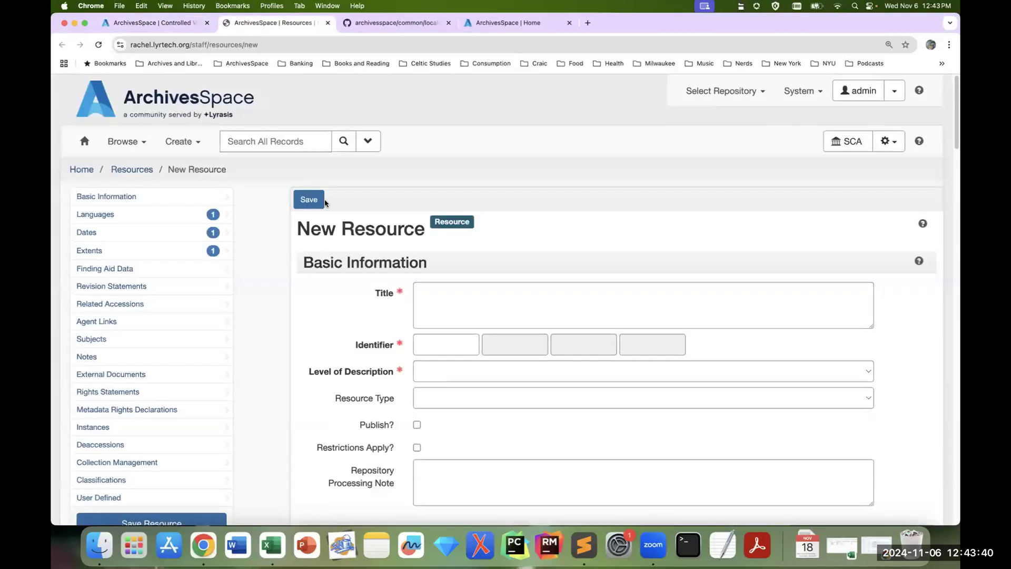
{"action": "left_click", "coordinate": [158, 268]}
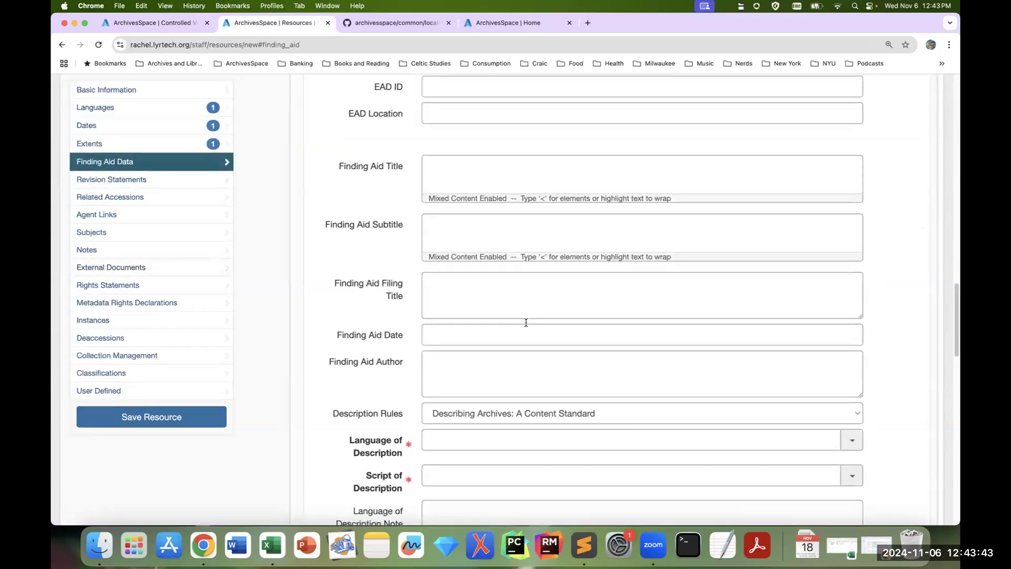
Step: Check the preselected Description Rules value and its available options, leave it as is, and close the new resource's browser tab
{"action": "scroll", "coordinate": [526, 322], "scroll_direction": "down", "scroll_amount": 2}
{"action": "mouse_move", "coordinate": [399, 366]}
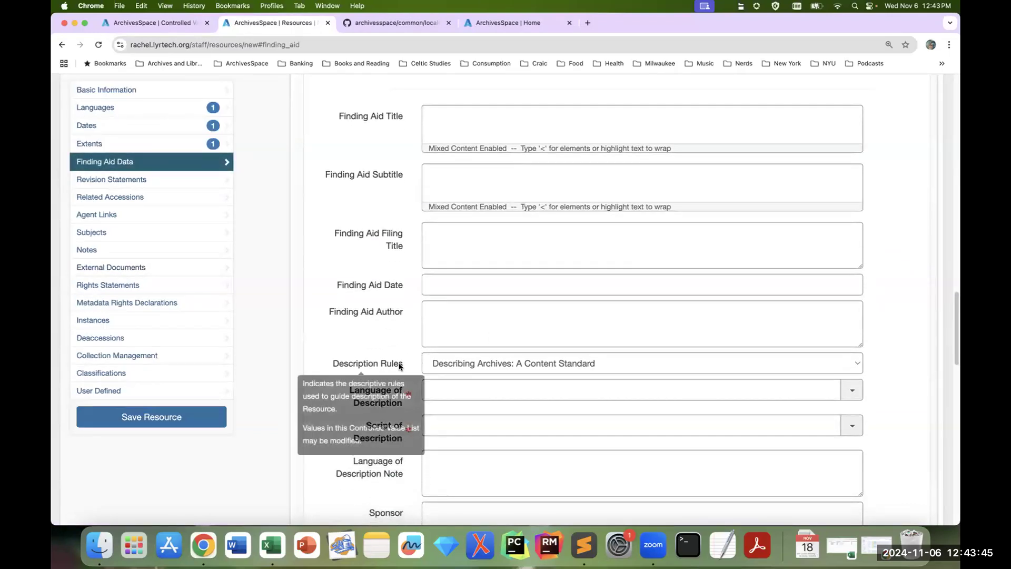
{"action": "left_click", "coordinate": [764, 365]}
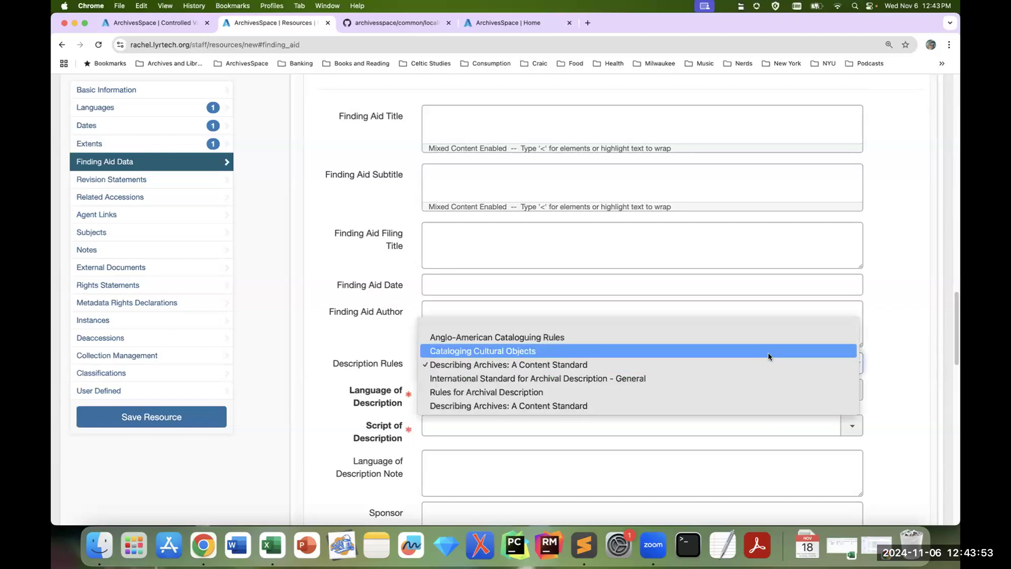
{"action": "left_click", "coordinate": [896, 365]}
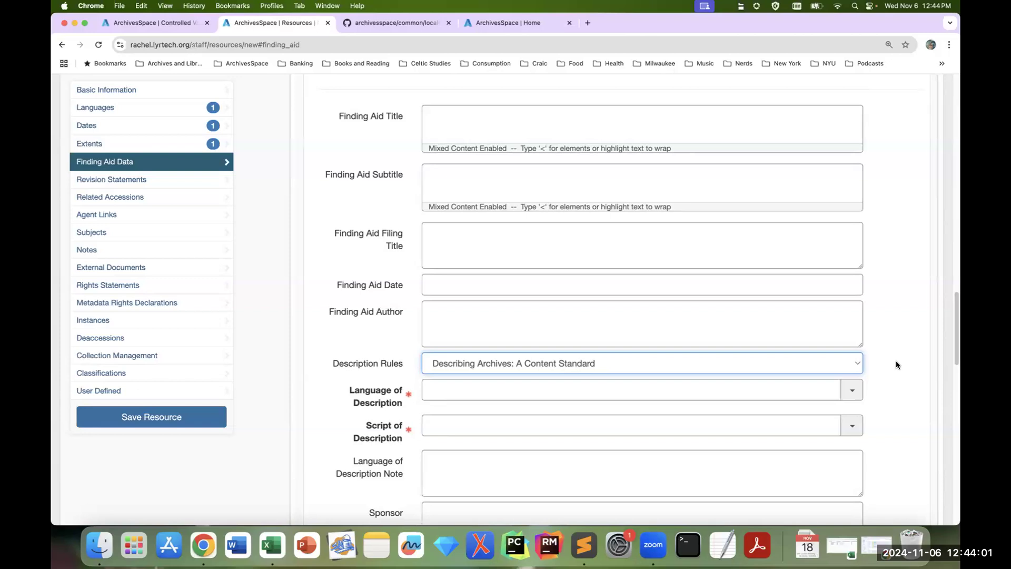
{"action": "left_click", "coordinate": [899, 345]}
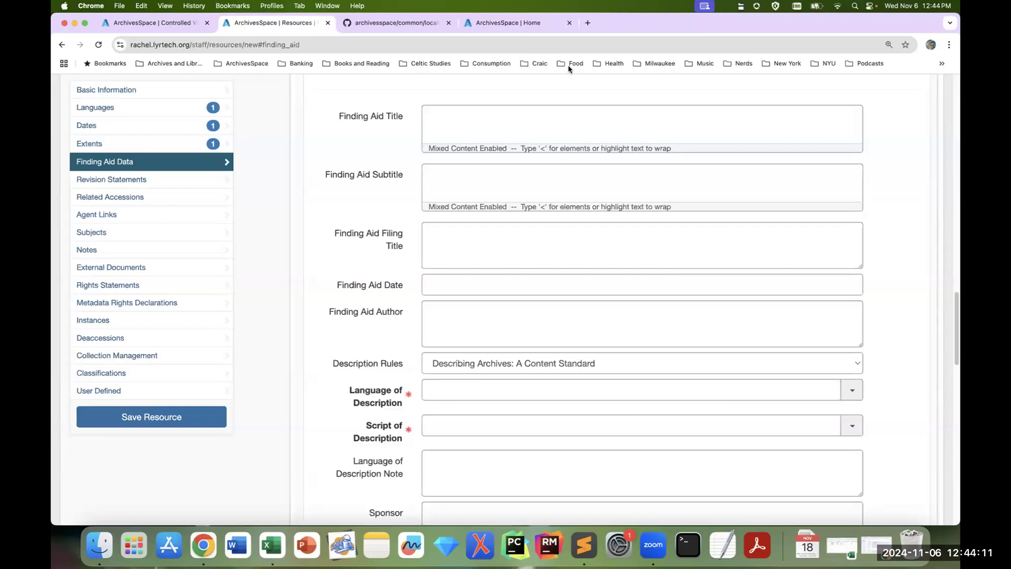
{"action": "left_click", "coordinate": [327, 24]}
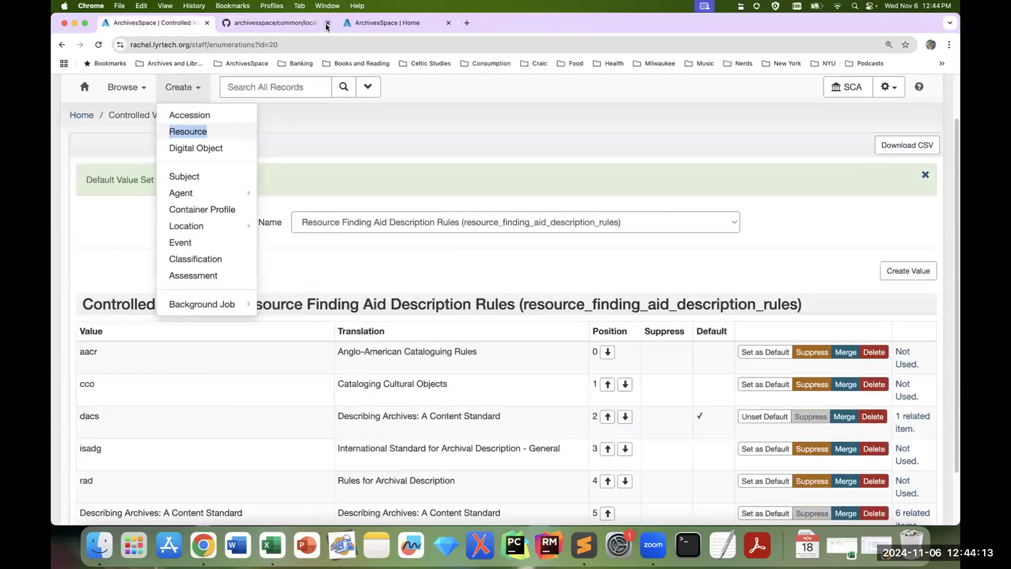
Step: Display the Container Type (container_type) controlled value list
{"action": "left_click", "coordinate": [581, 257]}
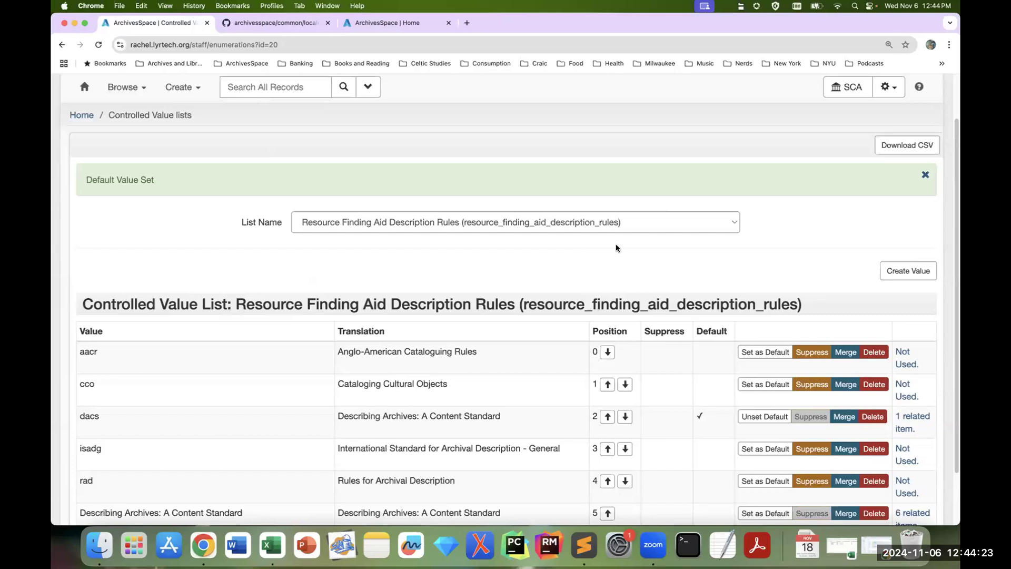
{"action": "left_click", "coordinate": [612, 227]}
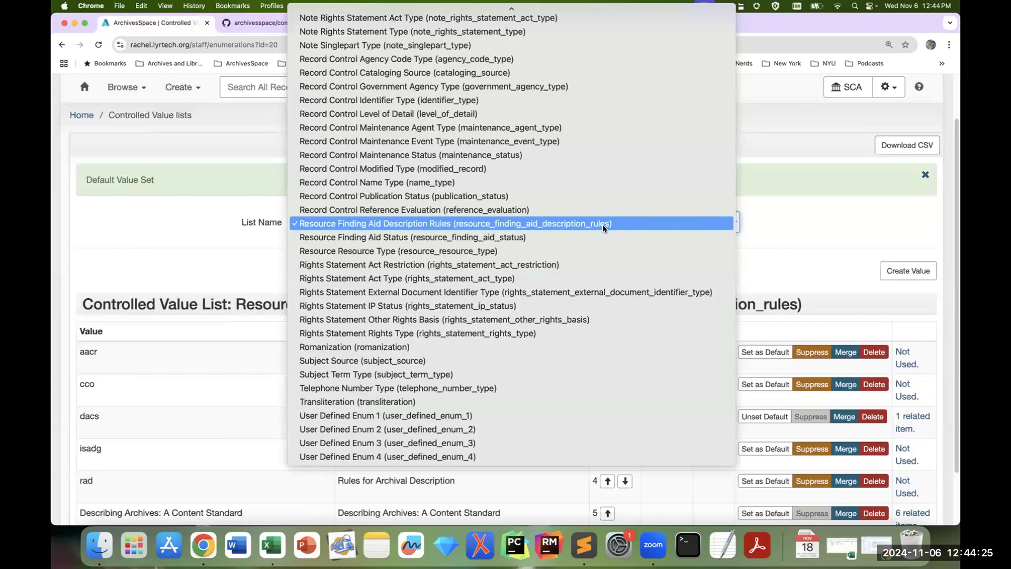
{"action": "mouse_move", "coordinate": [573, 9]}
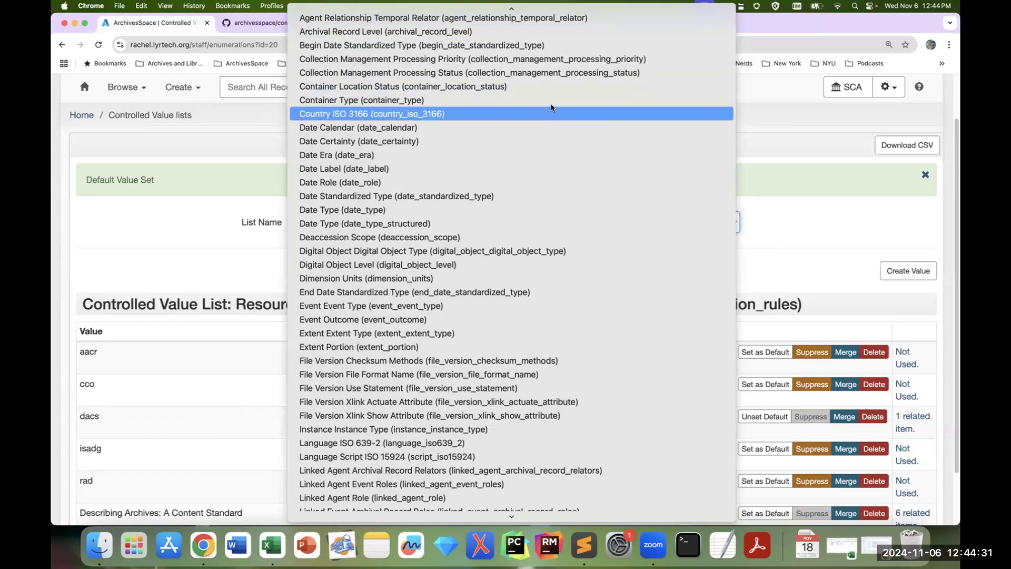
{"action": "left_click", "coordinate": [552, 105]}
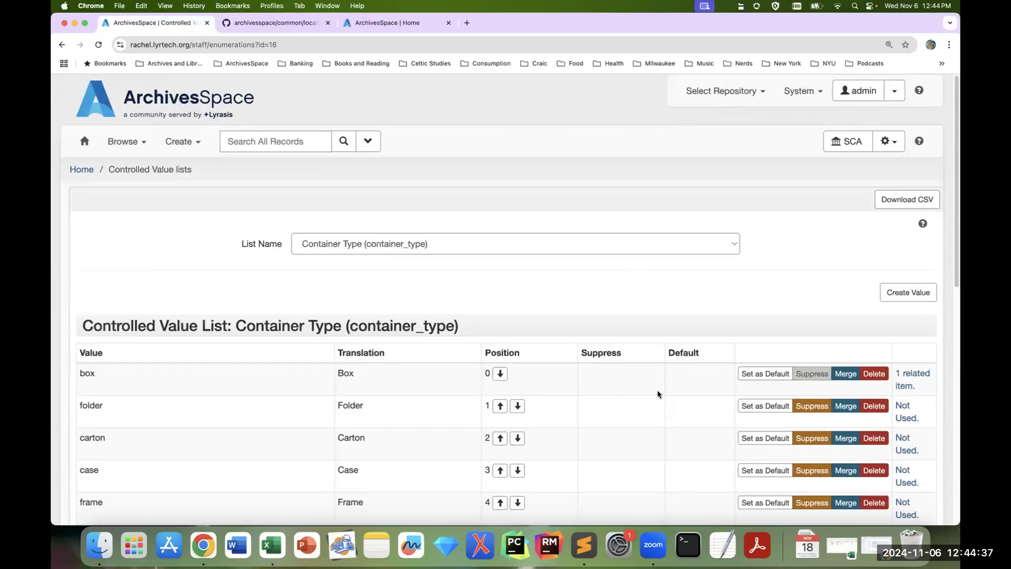
Step: Merge the duplicate capitalised container type value Box into the existing lowercase box value
{"action": "scroll", "coordinate": [670, 391], "scroll_direction": "down", "scroll_amount": 5}
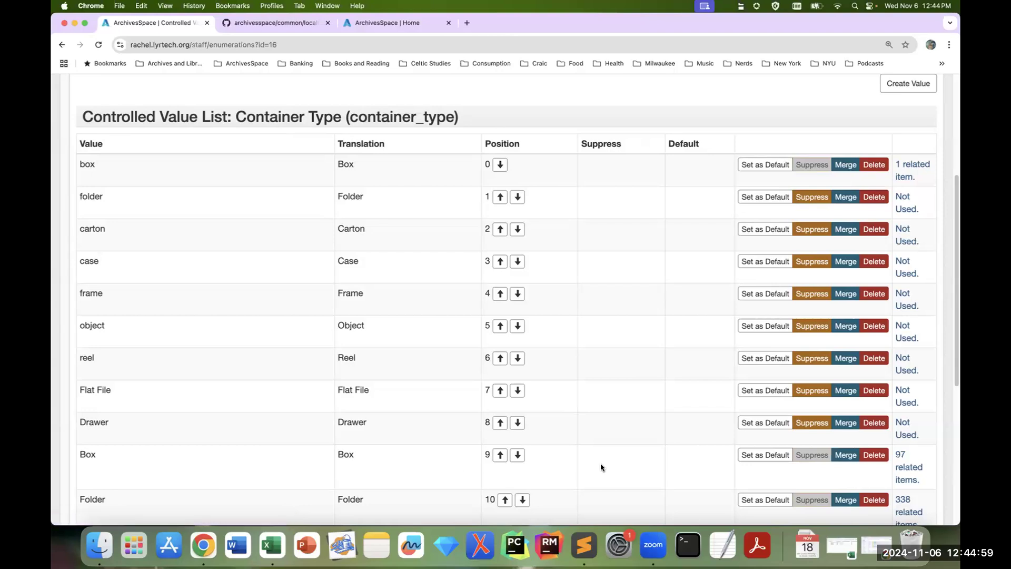
{"action": "left_click", "coordinate": [847, 456]}
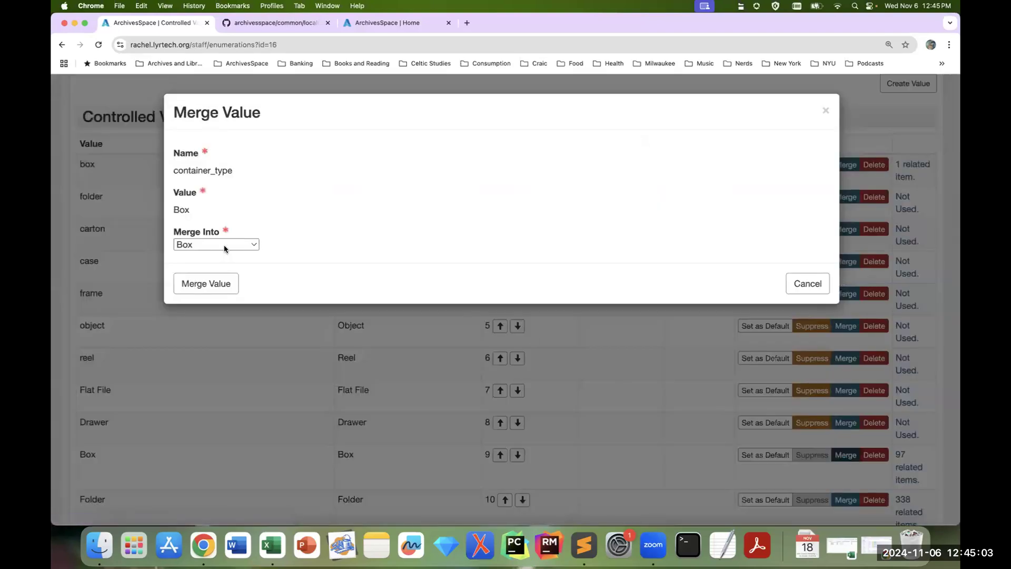
{"action": "left_click", "coordinate": [254, 245]}
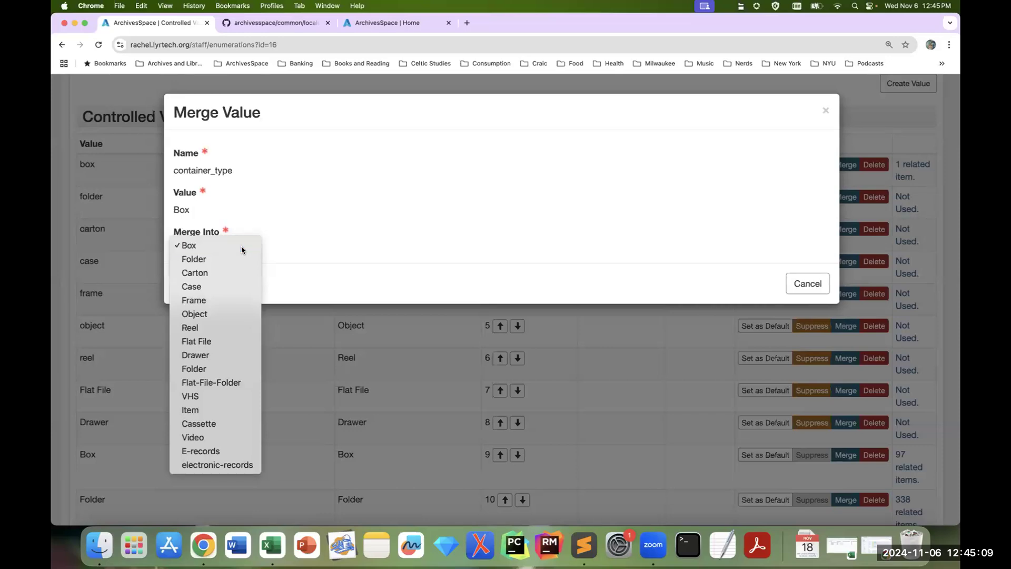
{"action": "left_click", "coordinate": [242, 249]}
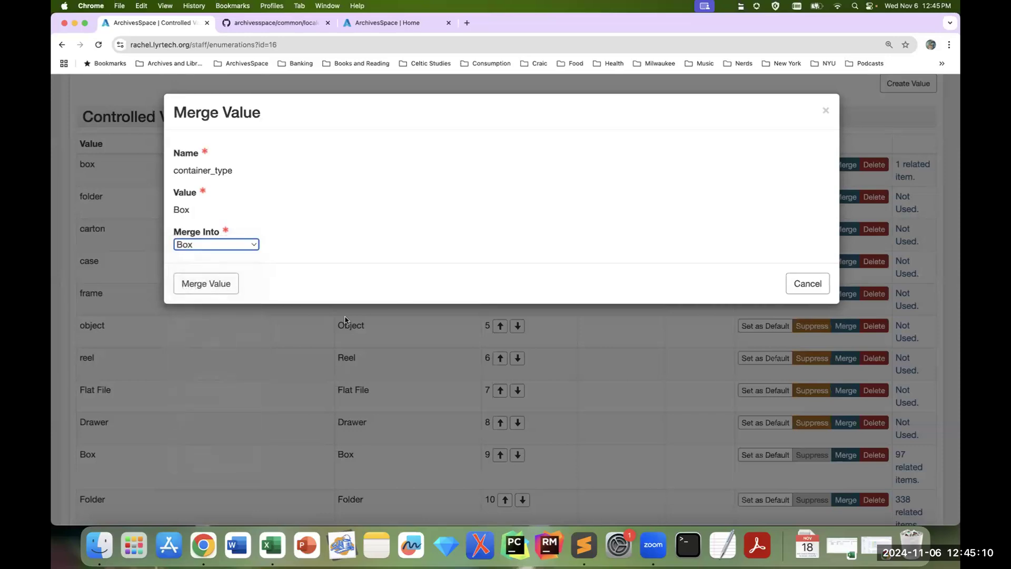
{"action": "left_click", "coordinate": [216, 284]}
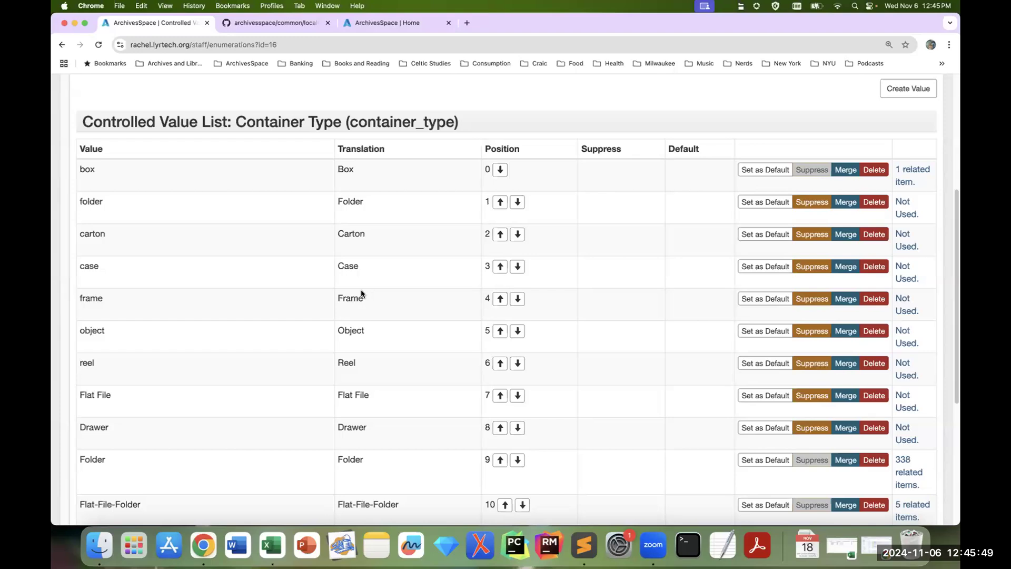
Step: Delete the unused value electronic-records from the Container Type list
{"action": "scroll", "coordinate": [630, 313], "scroll_direction": "down", "scroll_amount": 5}
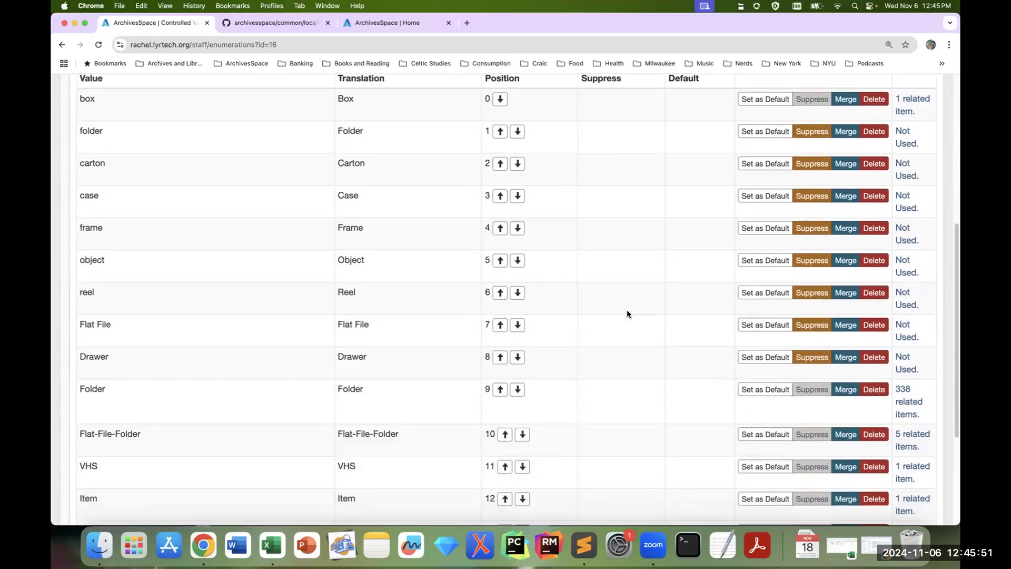
{"action": "scroll", "coordinate": [627, 314], "scroll_direction": "down", "scroll_amount": 5}
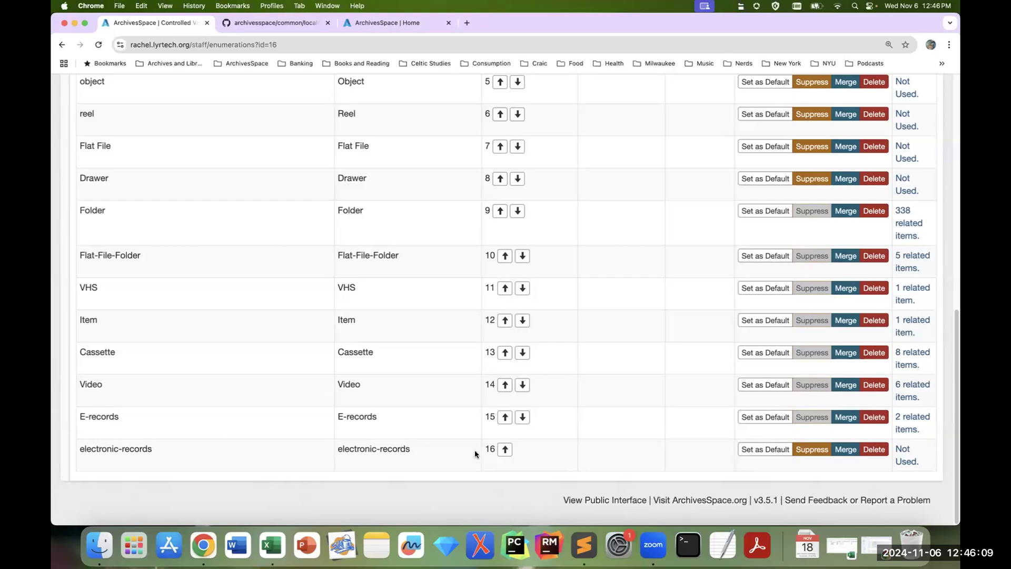
{"action": "left_click", "coordinate": [876, 451]}
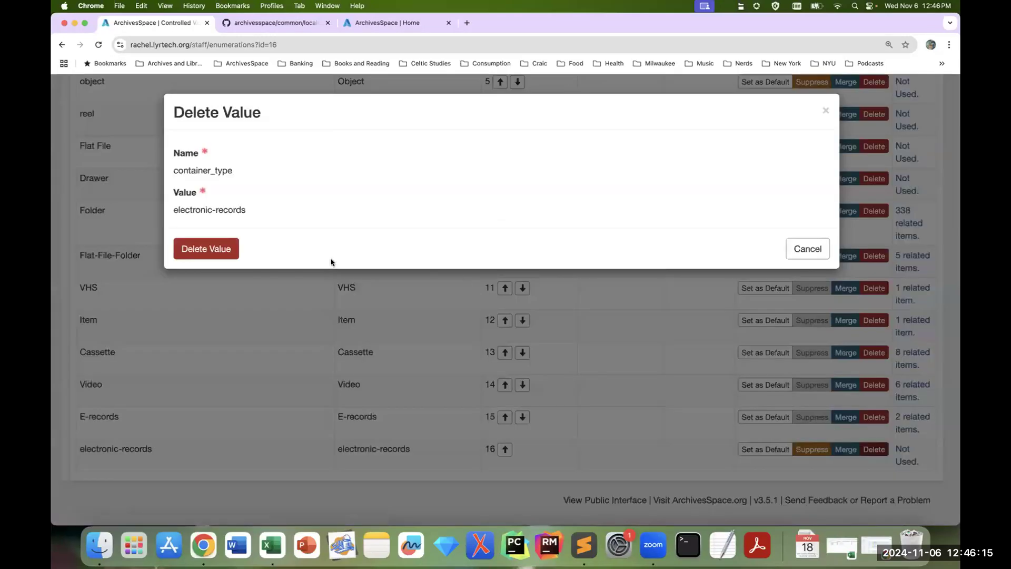
{"action": "left_click", "coordinate": [223, 251]}
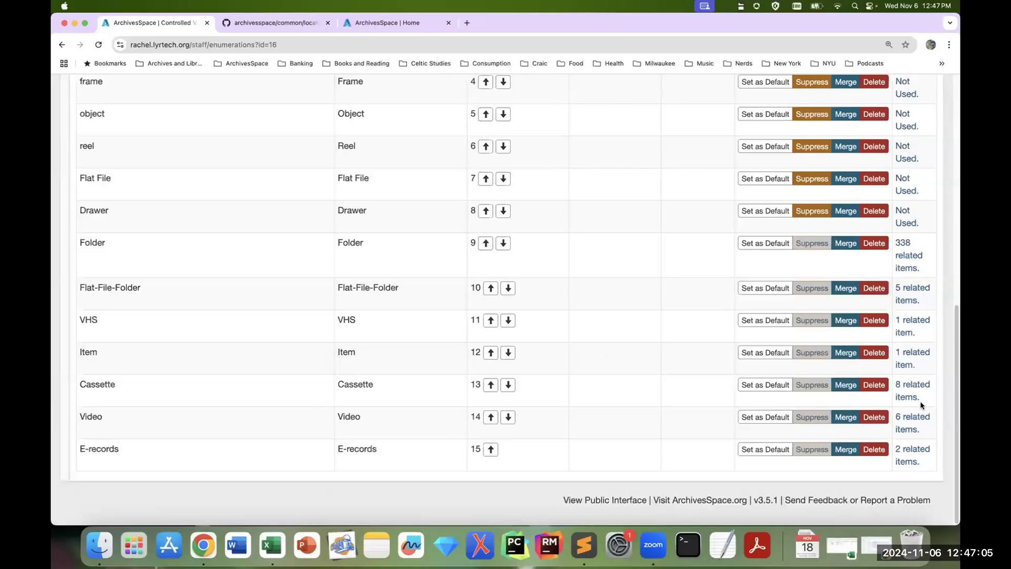
{"action": "scroll", "coordinate": [683, 420], "scroll_direction": "up", "scroll_amount": 5}
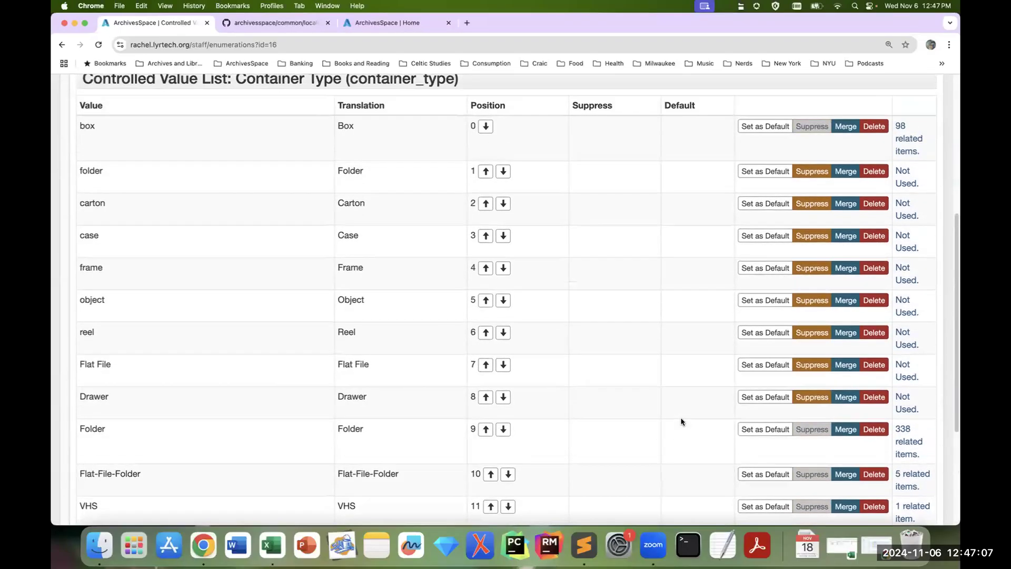
{"action": "left_click", "coordinate": [766, 359]}
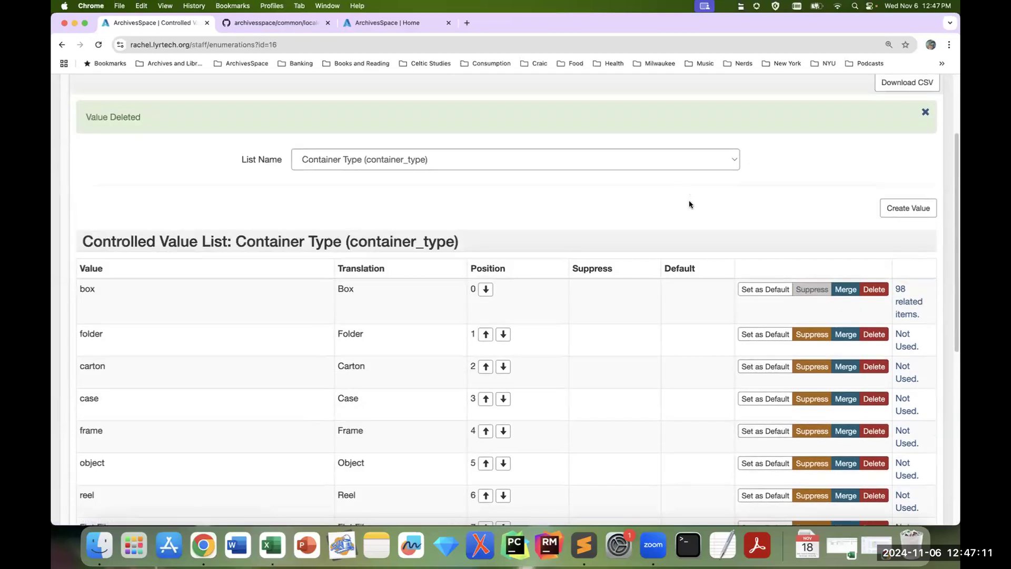
Step: Display the Subject Source (subject_source) controlled value list
{"action": "scroll", "coordinate": [689, 205], "scroll_direction": "up", "scroll_amount": 1}
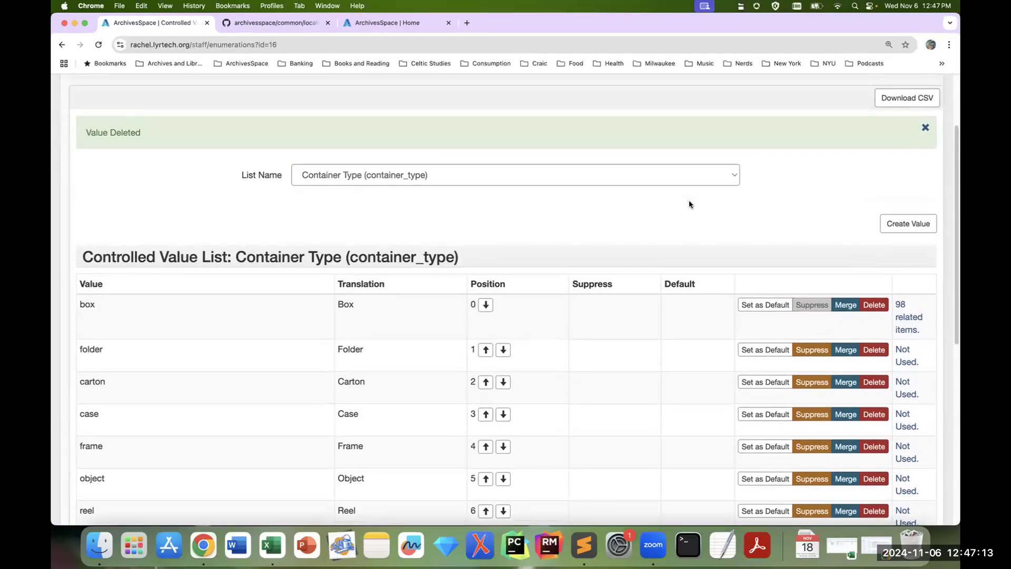
{"action": "scroll", "coordinate": [690, 205], "scroll_direction": "up", "scroll_amount": 3}
{"action": "scroll", "coordinate": [721, 231], "scroll_direction": "up", "scroll_amount": 1}
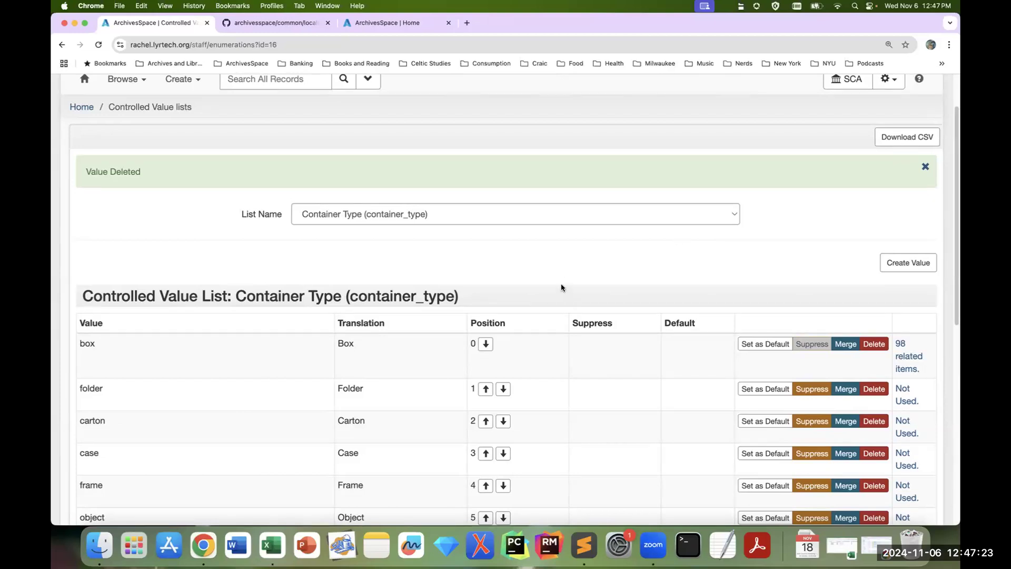
{"action": "scroll", "coordinate": [561, 284], "scroll_direction": "down", "scroll_amount": 2}
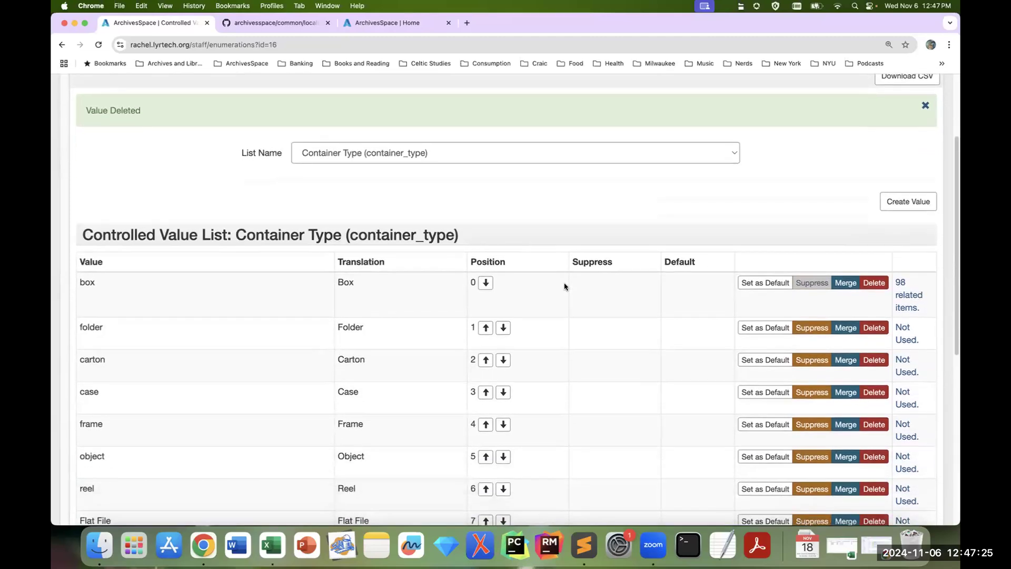
{"action": "scroll", "coordinate": [494, 194], "scroll_direction": "up", "scroll_amount": 1}
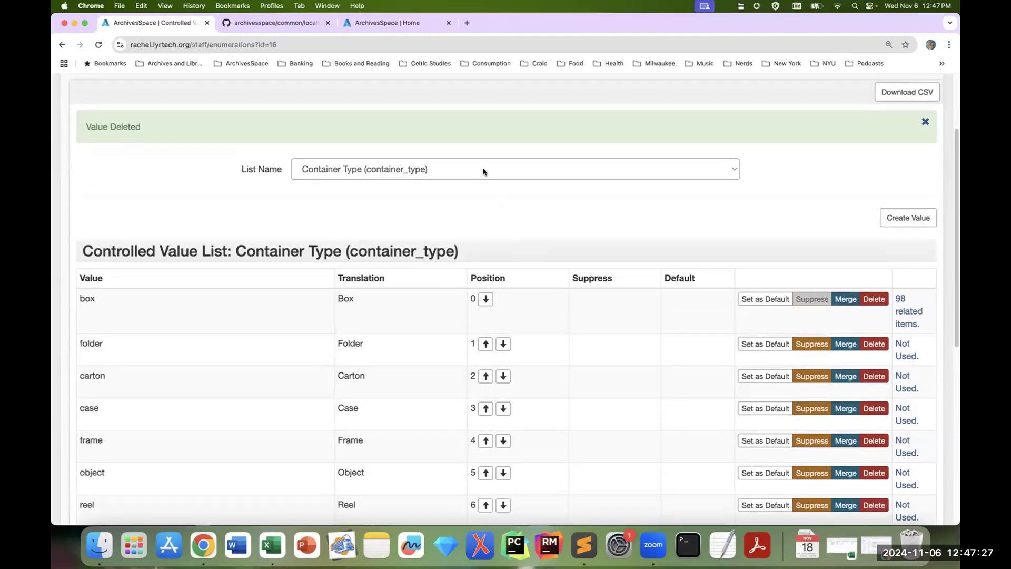
{"action": "left_click", "coordinate": [483, 171]}
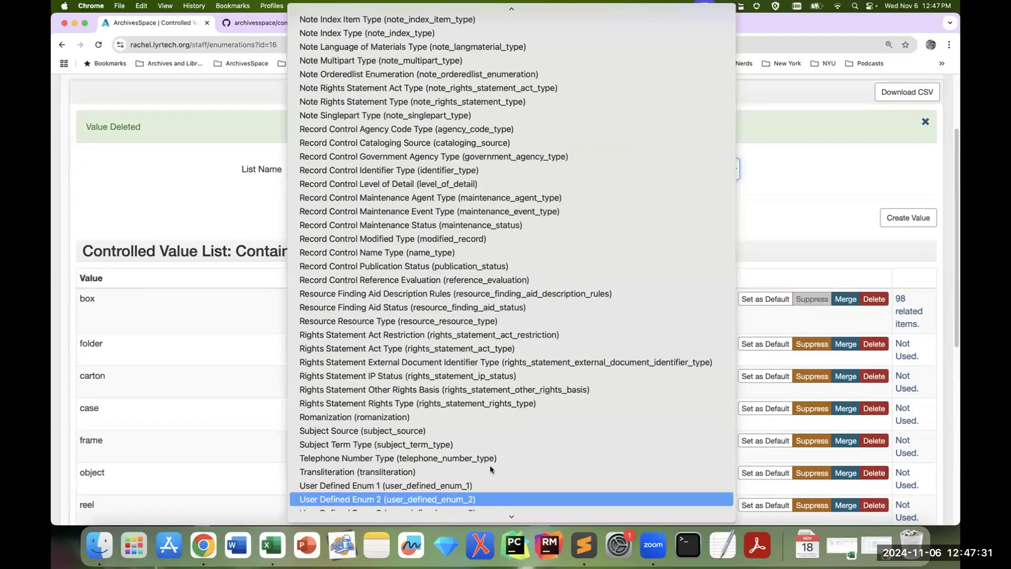
{"action": "left_click", "coordinate": [490, 430]}
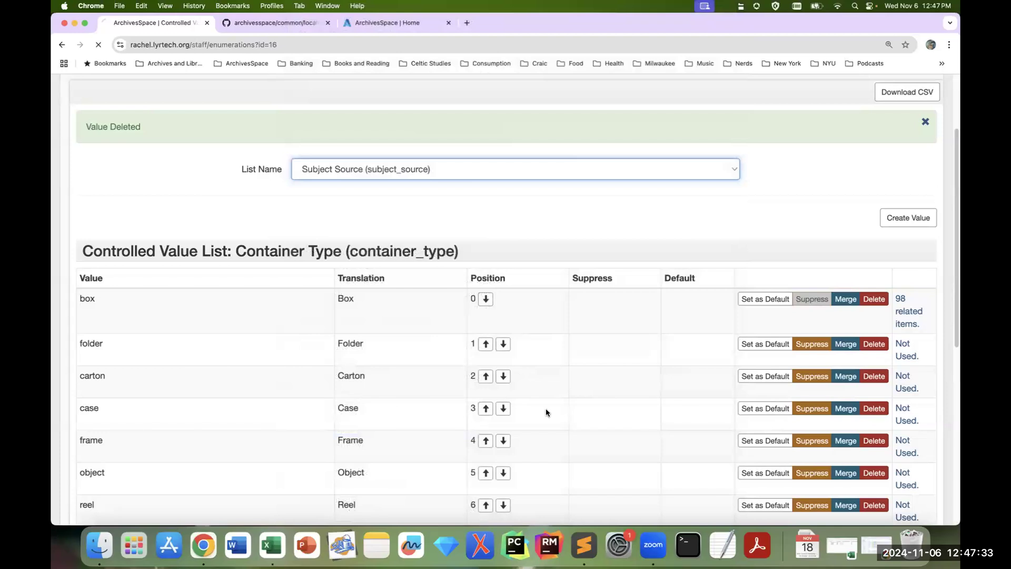
Step: Examine the values, translations and usage in the Subject Source list, including the homoit value at its end
{"action": "scroll", "coordinate": [546, 409], "scroll_direction": "down", "scroll_amount": 4}
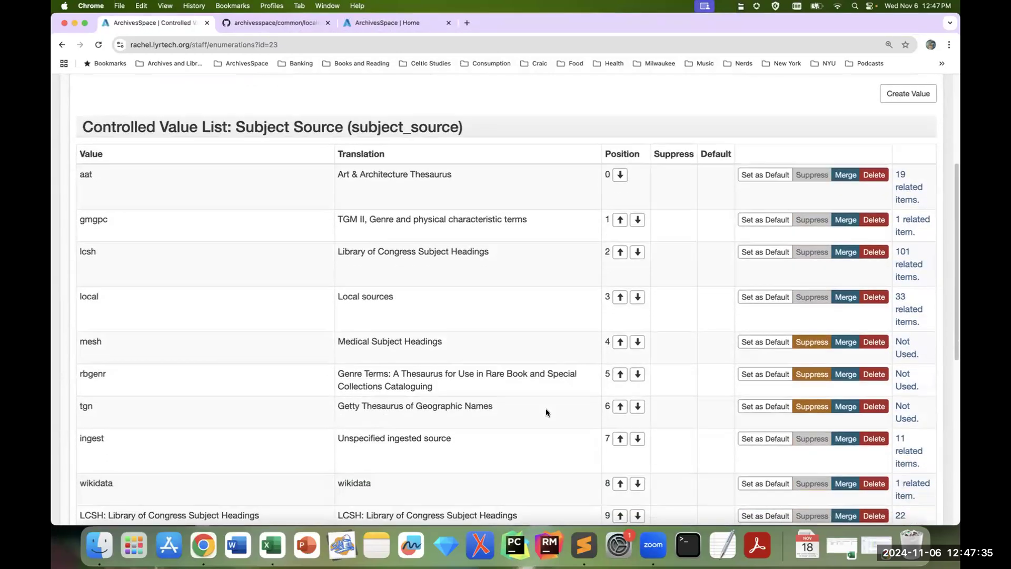
{"action": "scroll", "coordinate": [545, 409], "scroll_direction": "down", "scroll_amount": 2}
{"action": "scroll", "coordinate": [544, 415], "scroll_direction": "down", "scroll_amount": 1}
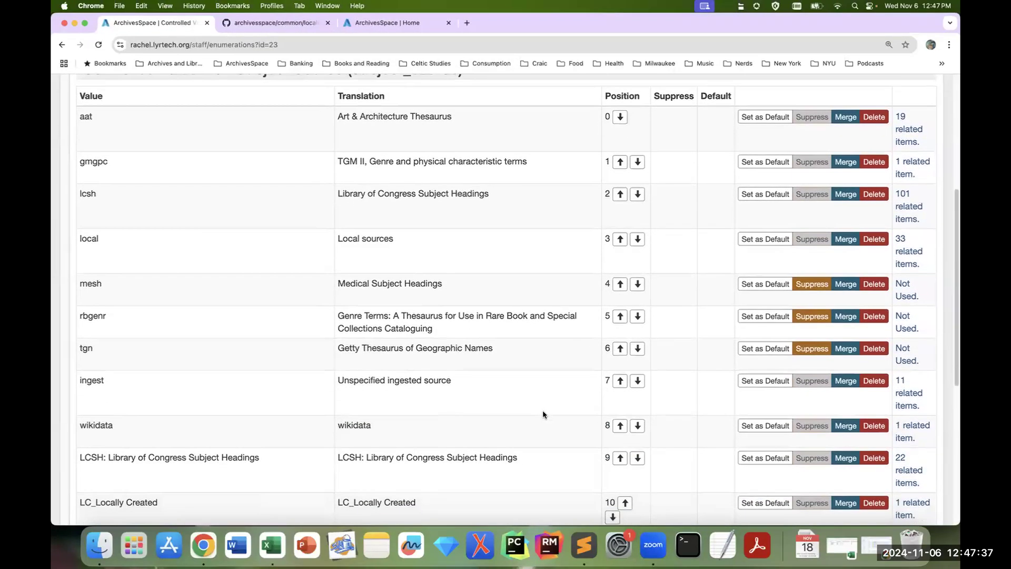
{"action": "scroll", "coordinate": [483, 422], "scroll_direction": "down", "scroll_amount": 3}
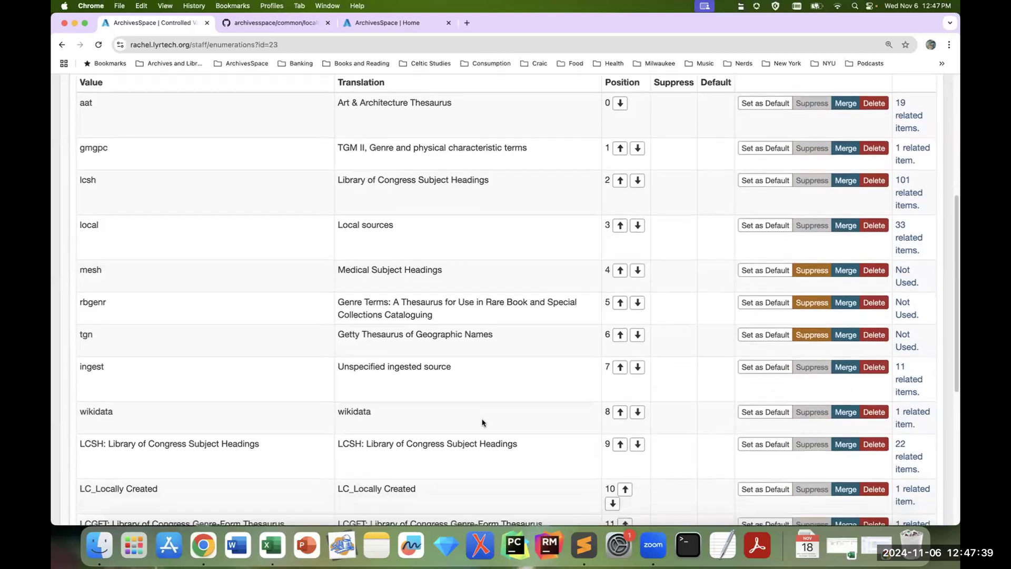
{"action": "scroll", "coordinate": [483, 421], "scroll_direction": "down", "scroll_amount": 5}
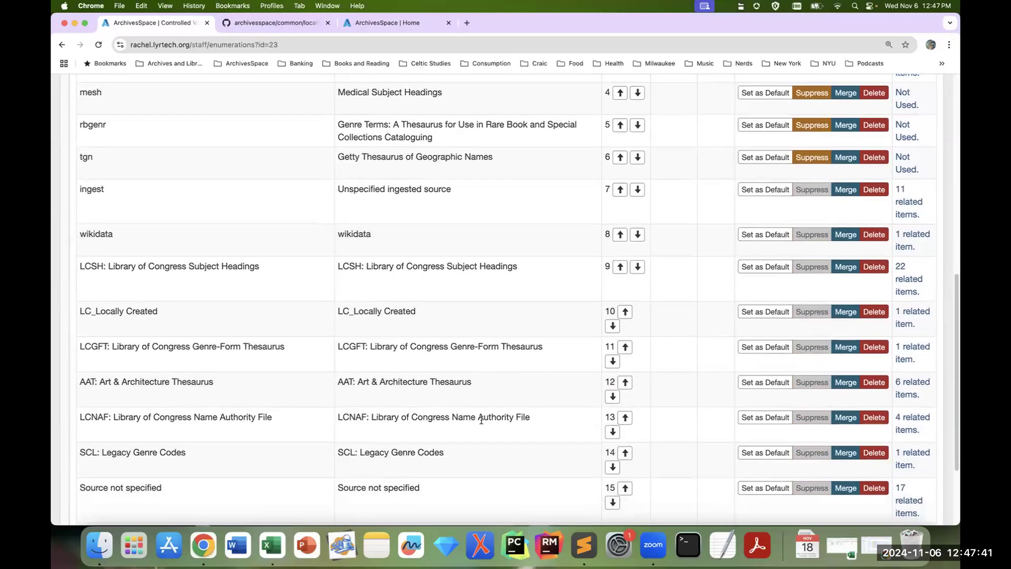
{"action": "double_click", "coordinate": [99, 450]}
{"action": "left_click", "coordinate": [102, 452]}
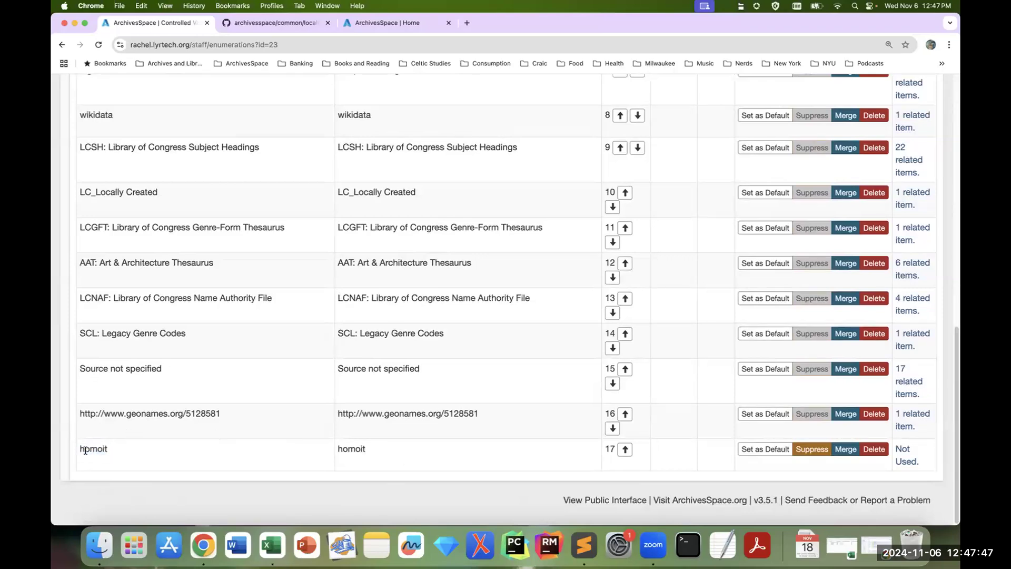
{"action": "scroll", "coordinate": [100, 448], "scroll_direction": "up", "scroll_amount": 1}
{"action": "scroll", "coordinate": [101, 448], "scroll_direction": "up", "scroll_amount": 1}
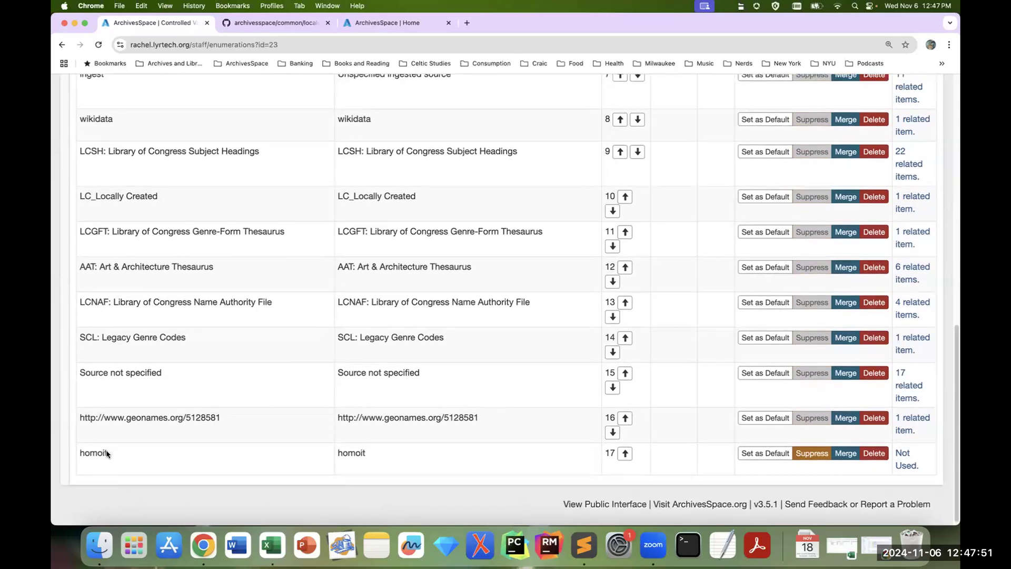
{"action": "scroll", "coordinate": [236, 374], "scroll_direction": "up", "scroll_amount": 3}
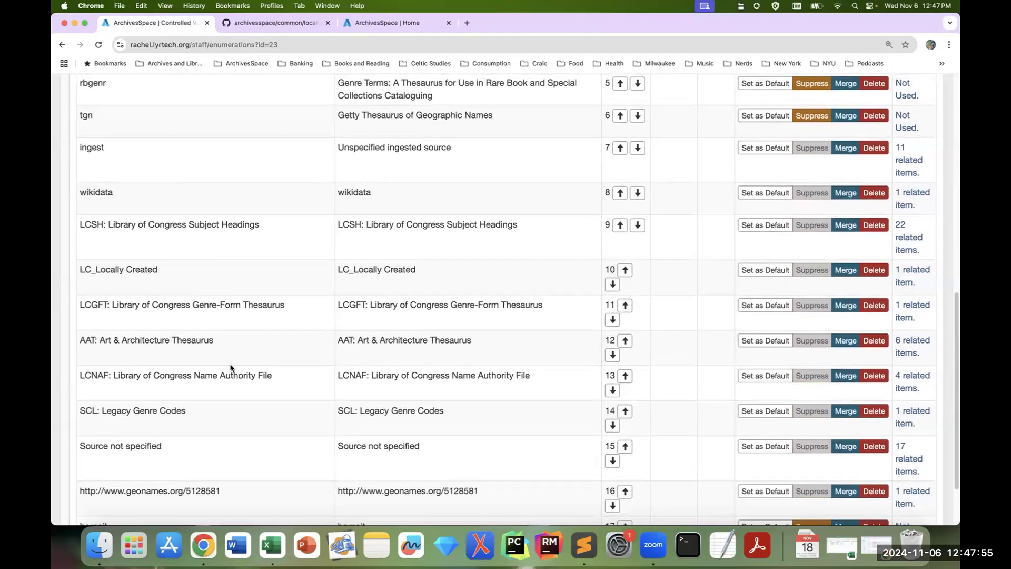
{"action": "scroll", "coordinate": [295, 399], "scroll_direction": "up", "scroll_amount": 1}
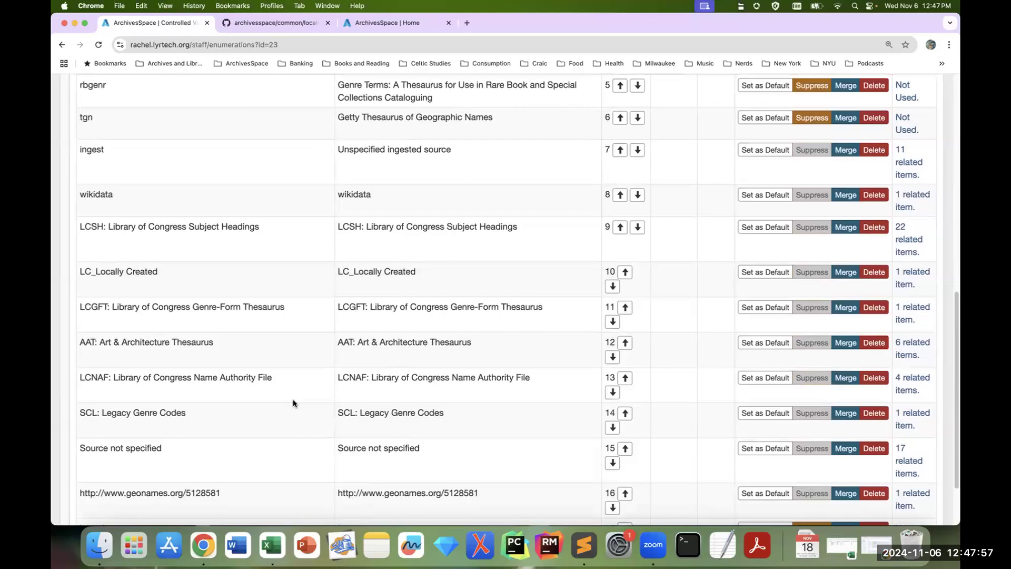
{"action": "scroll", "coordinate": [293, 404], "scroll_direction": "up", "scroll_amount": 1}
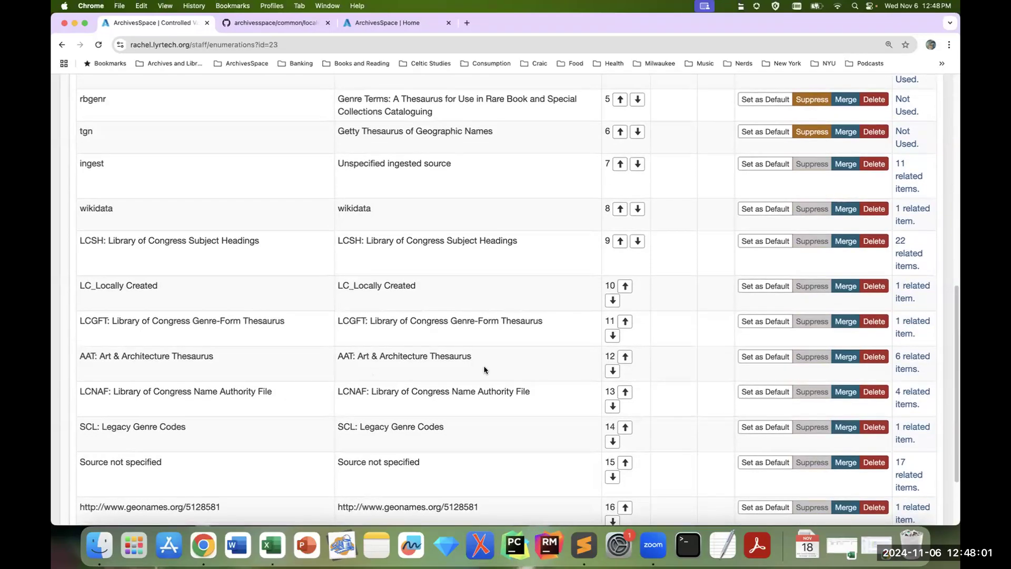
{"action": "scroll", "coordinate": [482, 369], "scroll_direction": "up", "scroll_amount": 5}
{"action": "scroll", "coordinate": [481, 368], "scroll_direction": "up", "scroll_amount": 5}
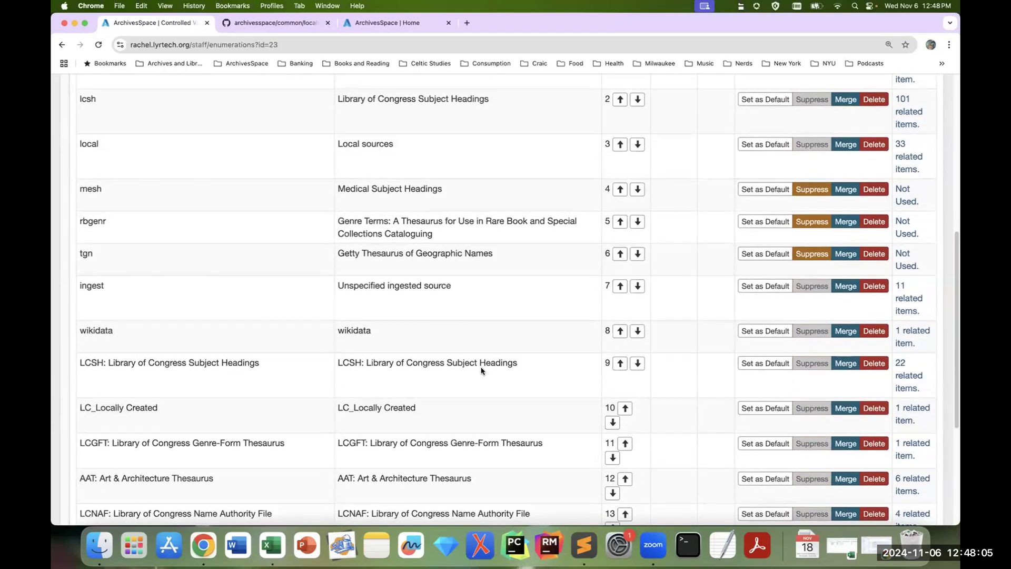
{"action": "scroll", "coordinate": [479, 369], "scroll_direction": "up", "scroll_amount": 6}
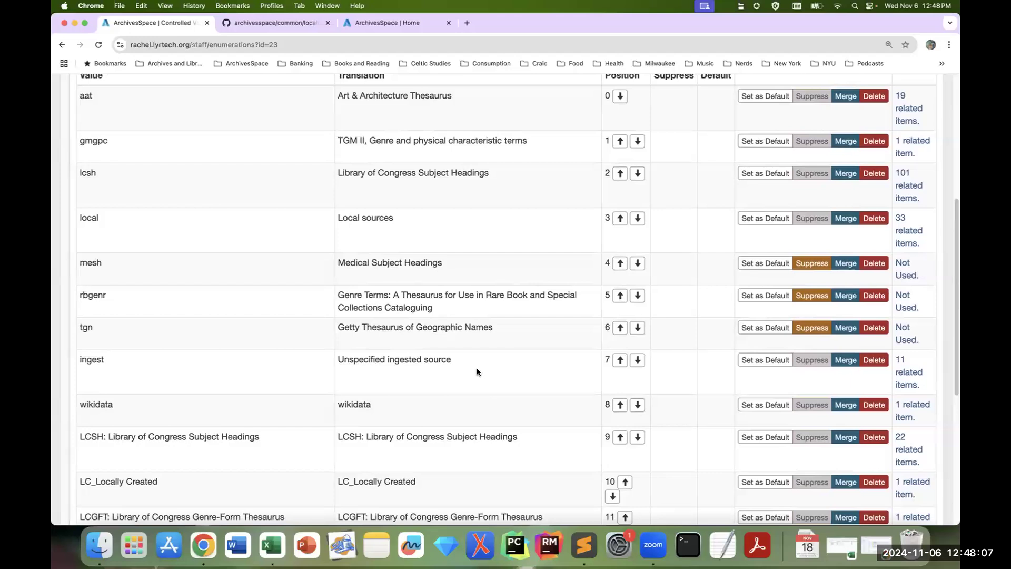
{"action": "scroll", "coordinate": [494, 359], "scroll_direction": "up", "scroll_amount": 1}
{"action": "scroll", "coordinate": [494, 362], "scroll_direction": "up", "scroll_amount": 4}
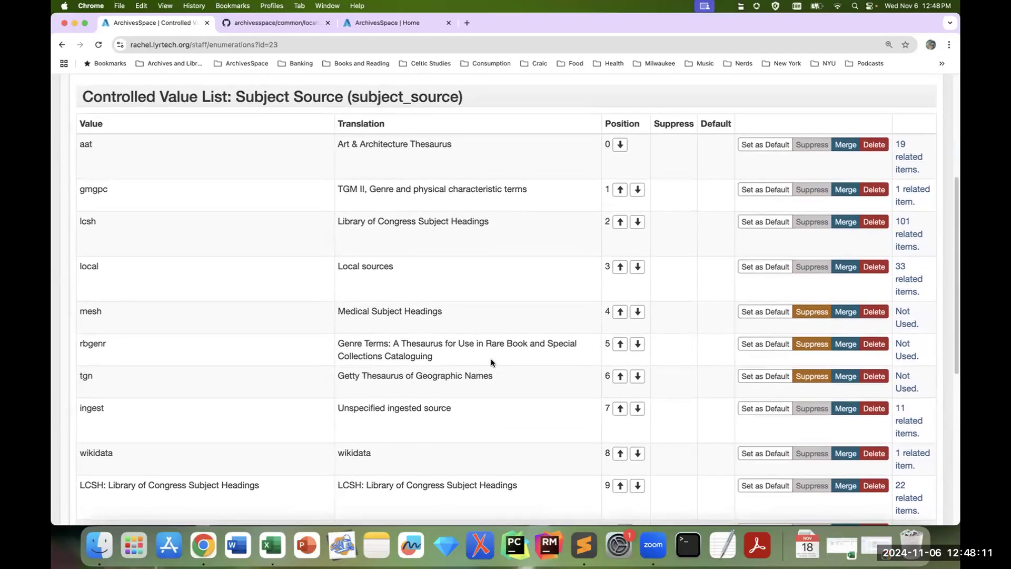
{"action": "scroll", "coordinate": [490, 363], "scroll_direction": "up", "scroll_amount": 7}
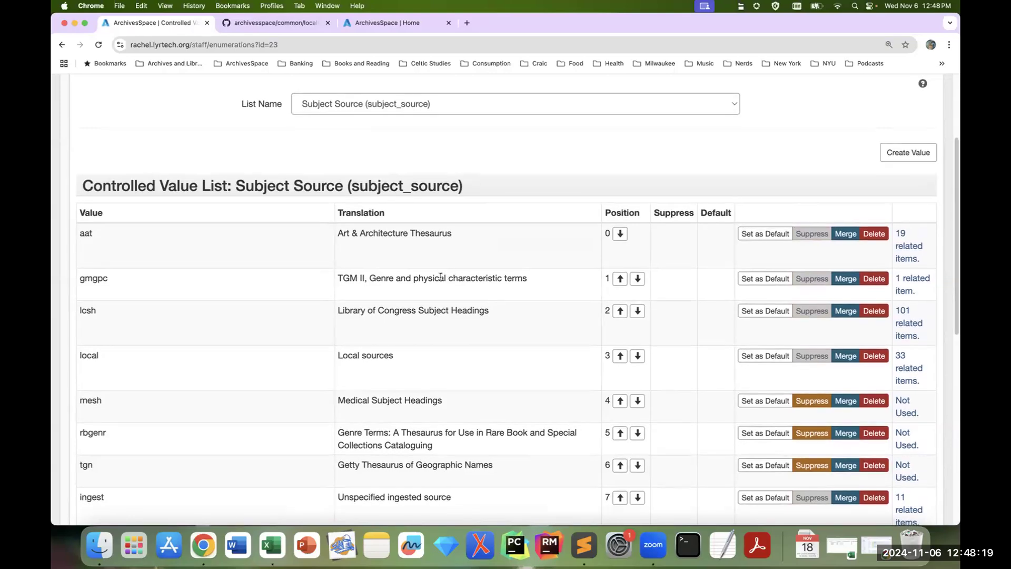
Step: Start a new subject record, select homoit as its Source, and check the available source options again without changing the selection
{"action": "scroll", "coordinate": [442, 275], "scroll_direction": "up", "scroll_amount": 5}
{"action": "left_click", "coordinate": [194, 145]}
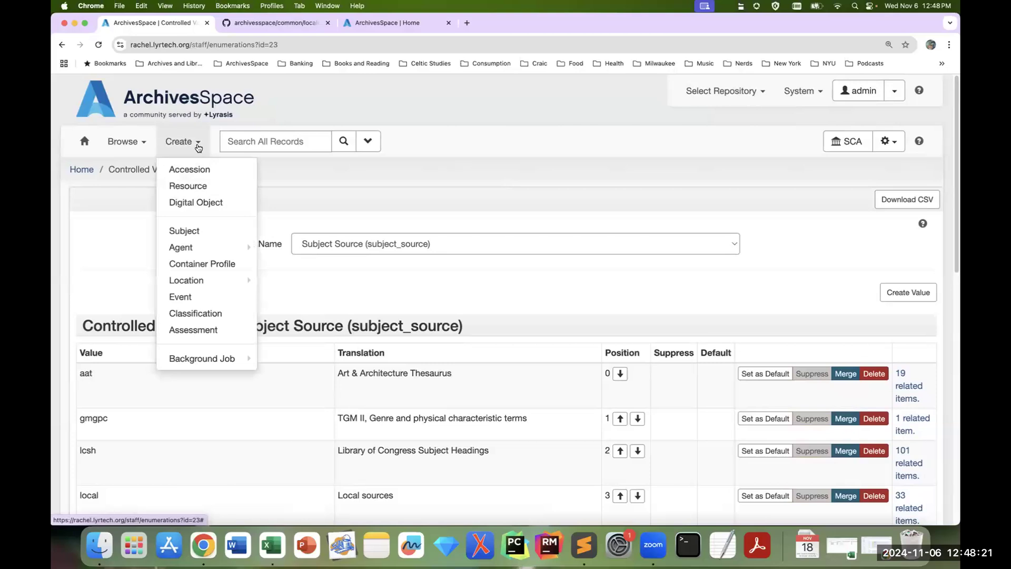
{"action": "left_click", "coordinate": [228, 230]}
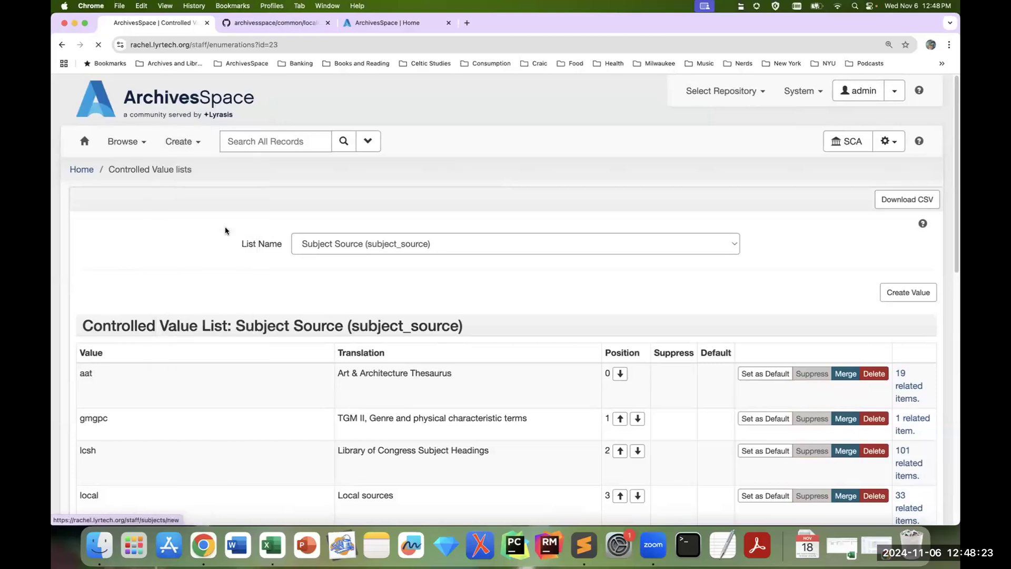
{"action": "scroll", "coordinate": [488, 245], "scroll_direction": "down", "scroll_amount": 3}
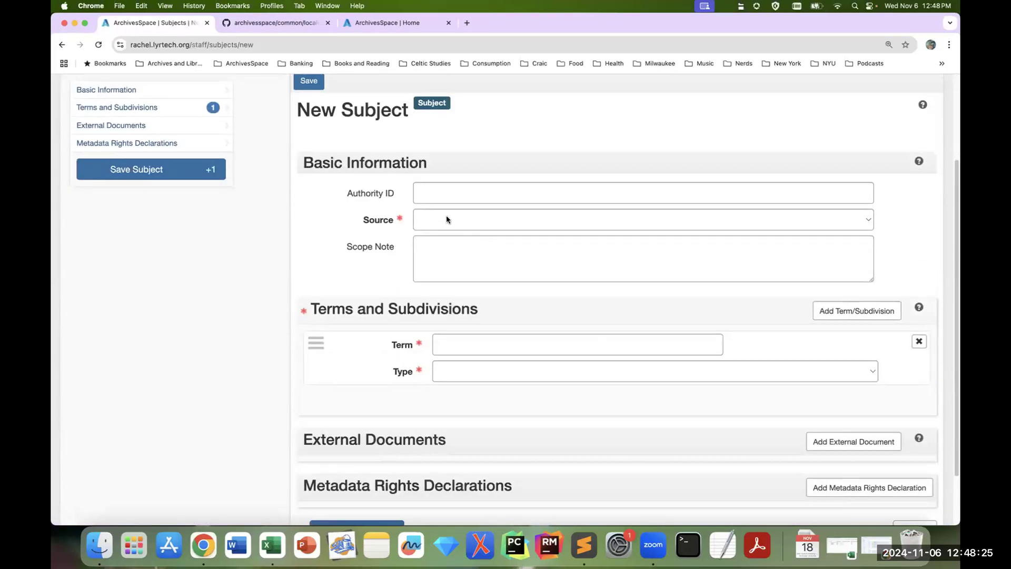
{"action": "left_click", "coordinate": [694, 220]}
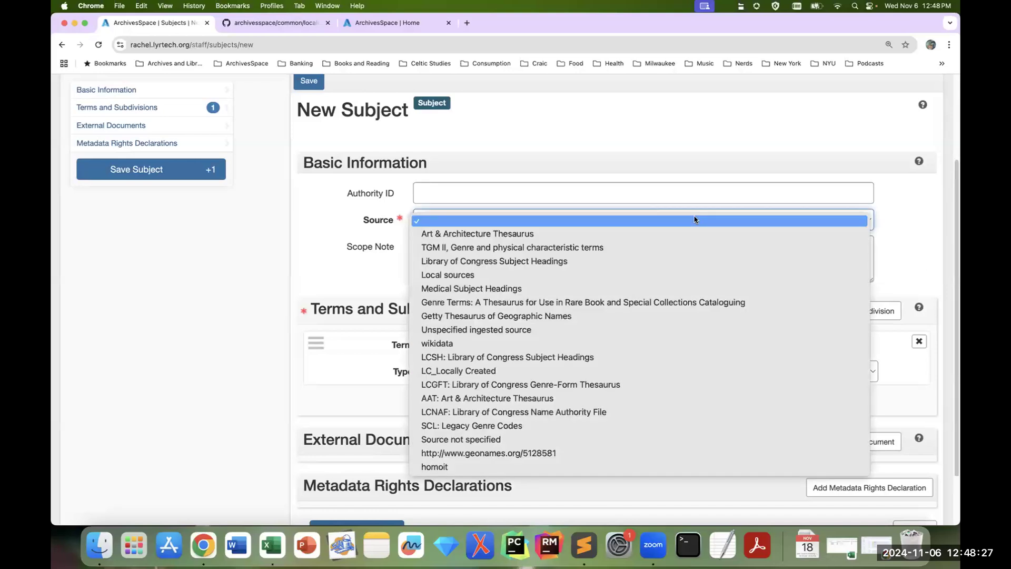
{"action": "left_click", "coordinate": [622, 468]}
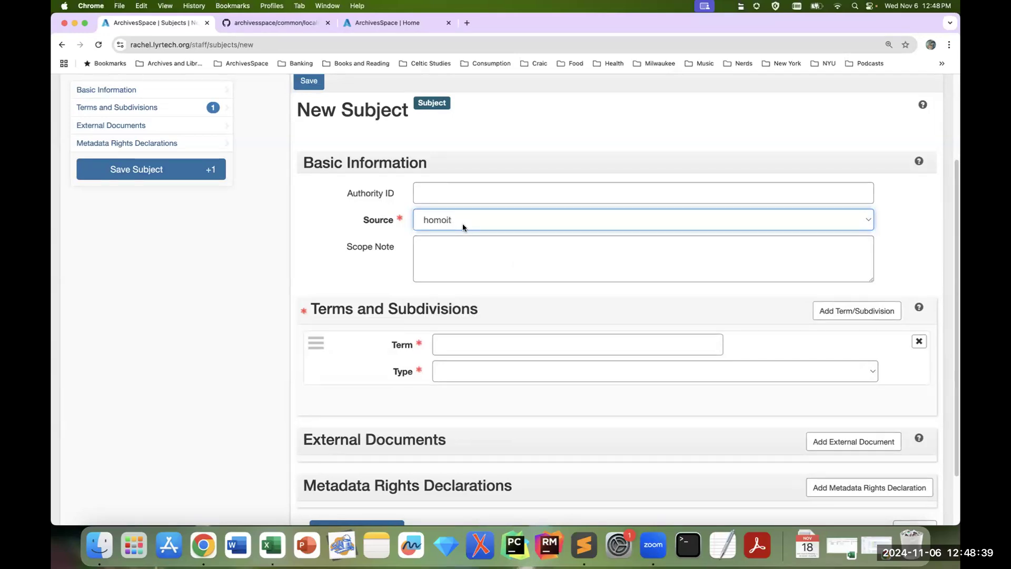
{"action": "left_click", "coordinate": [463, 223]}
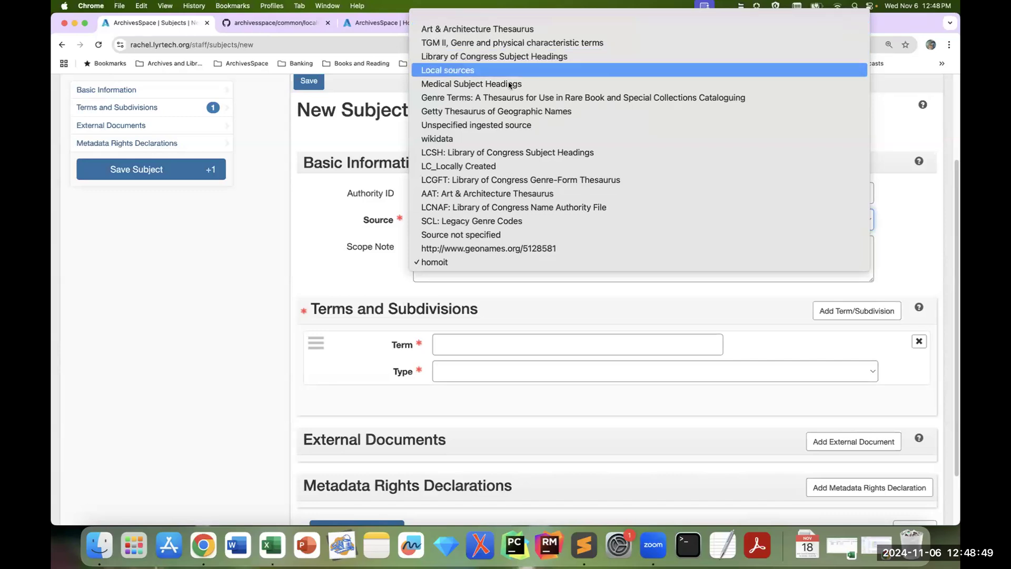
{"action": "left_click", "coordinate": [204, 285]}
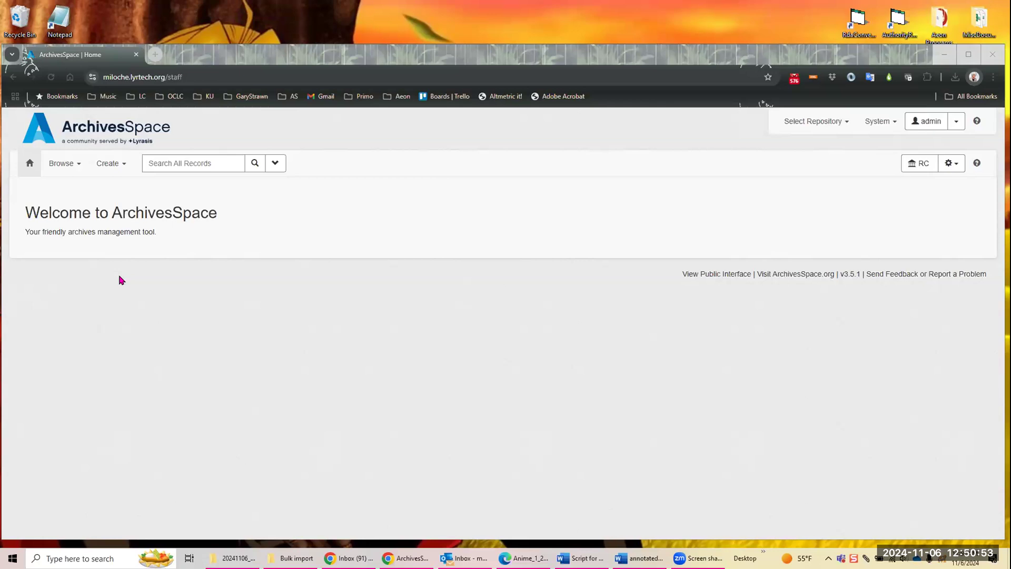
Step: Enable Pre-populate Records in the admin's repository preferences for the RC repository and save the preferences
{"action": "left_click", "coordinate": [957, 126]}
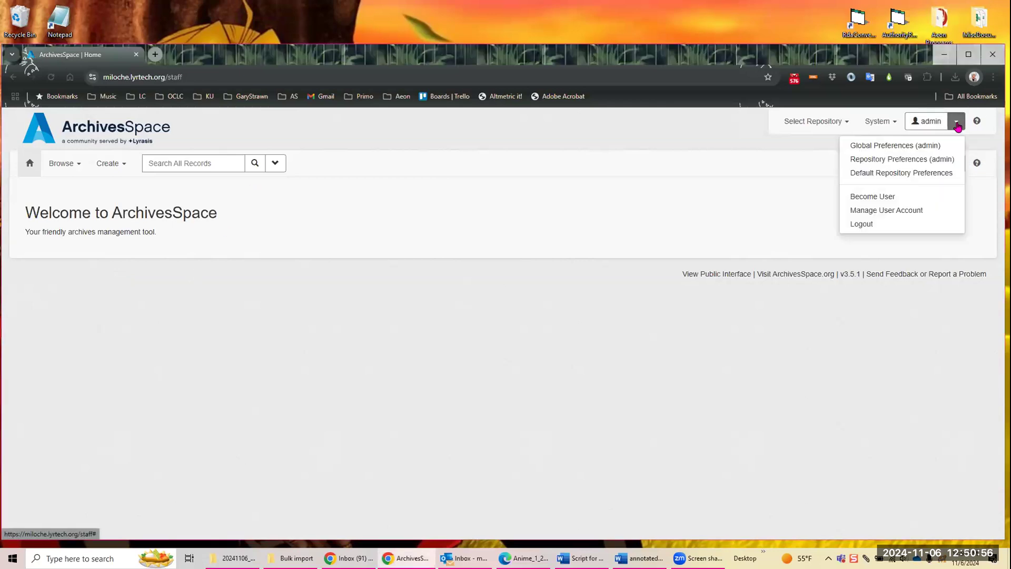
{"action": "left_click", "coordinate": [899, 161]}
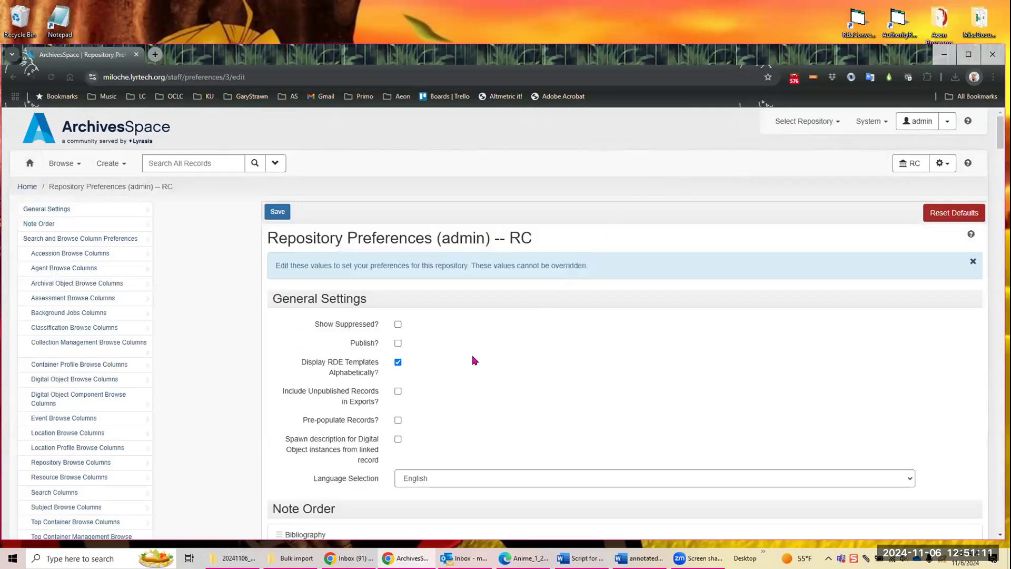
{"action": "scroll", "coordinate": [473, 360], "scroll_direction": "down", "scroll_amount": 3}
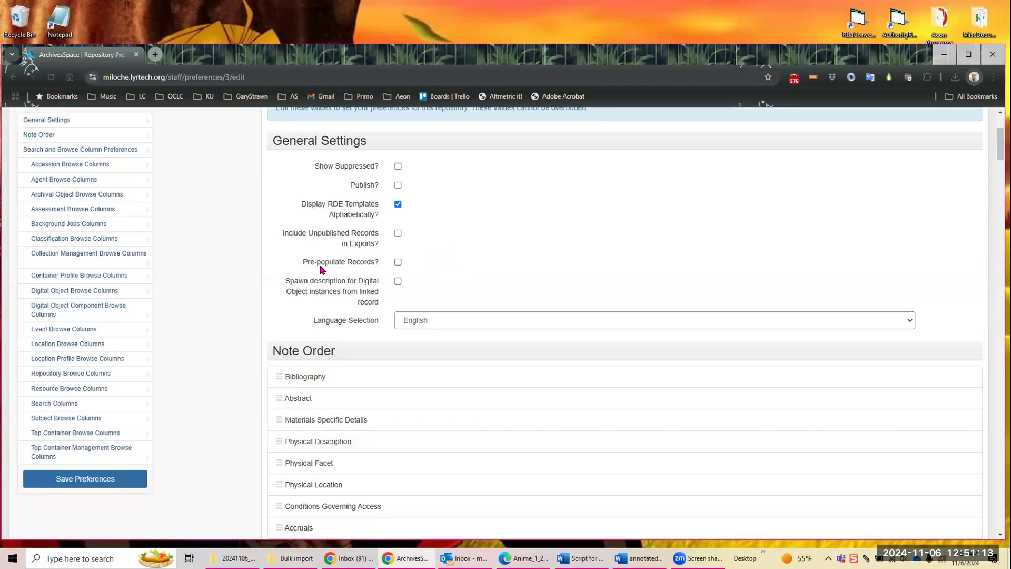
{"action": "left_click", "coordinate": [399, 262]}
{"action": "scroll", "coordinate": [515, 251], "scroll_direction": "up", "scroll_amount": 2}
{"action": "left_click", "coordinate": [278, 160]}
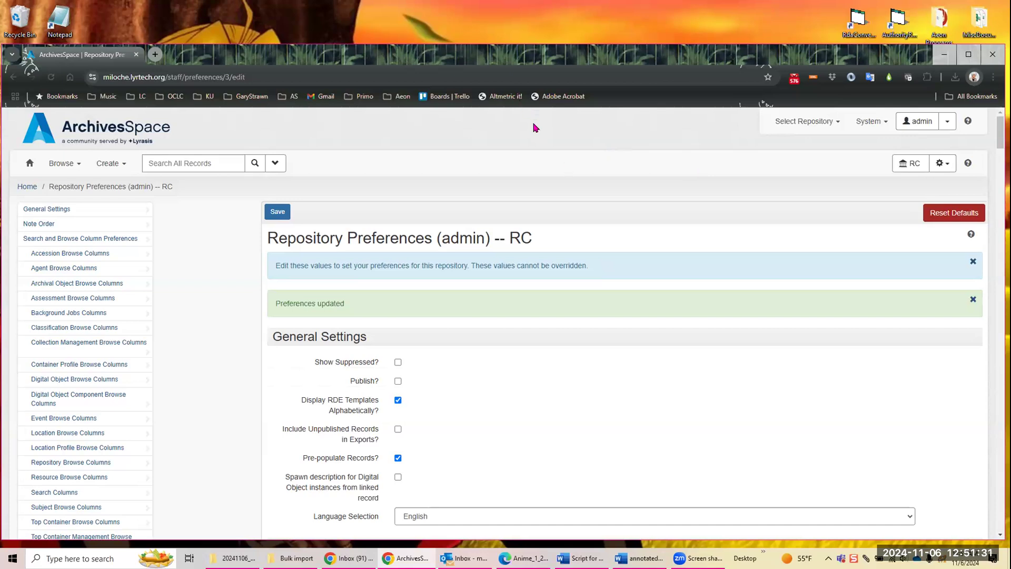
Step: Open the default values form for accessions from the accessions listing and look over its fields
{"action": "left_click", "coordinate": [64, 165]}
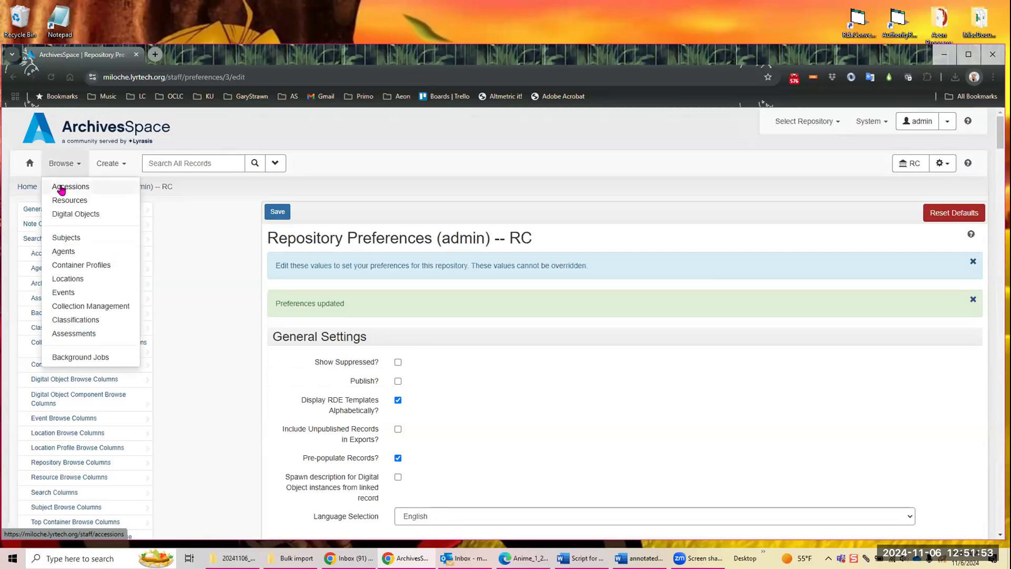
{"action": "left_click", "coordinate": [61, 186]}
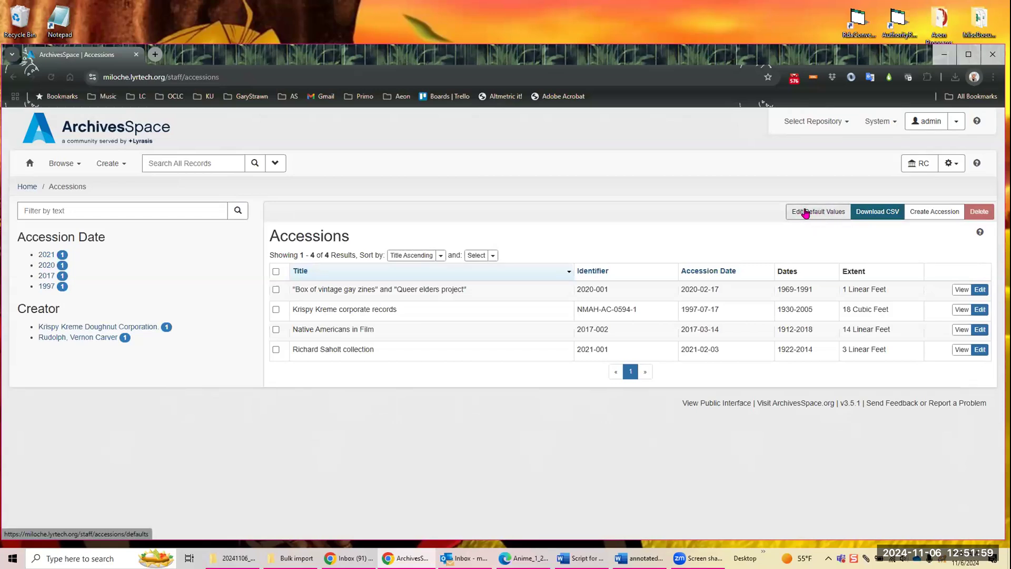
{"action": "left_click", "coordinate": [804, 212]}
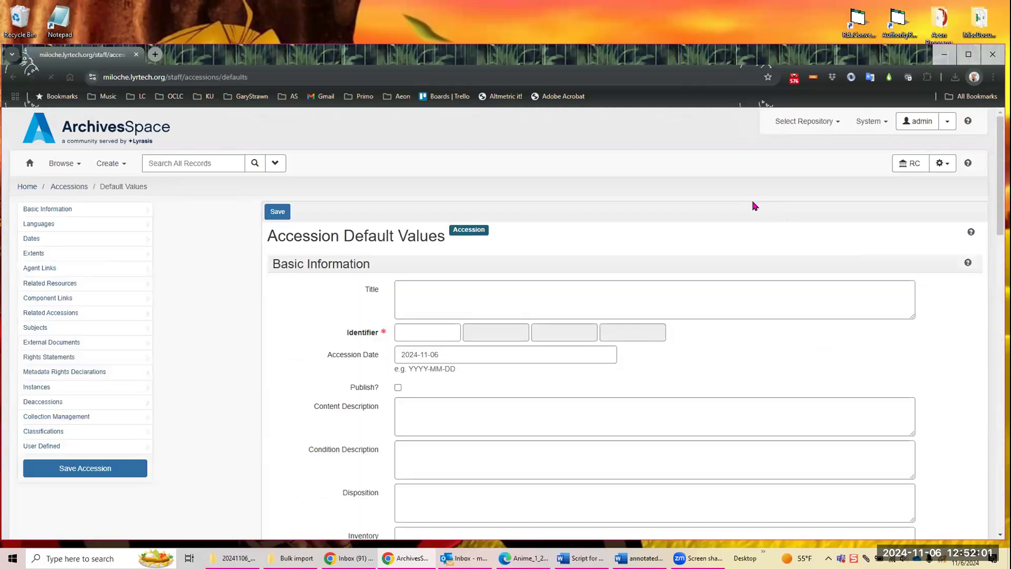
{"action": "scroll", "coordinate": [689, 235], "scroll_direction": "down", "scroll_amount": 9}
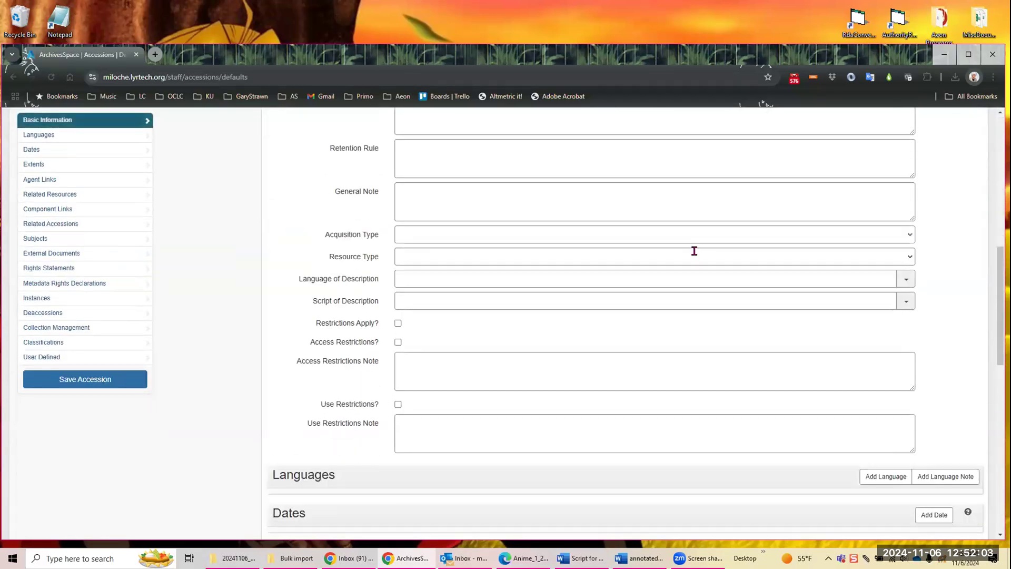
{"action": "scroll", "coordinate": [701, 284], "scroll_direction": "down", "scroll_amount": 4}
{"action": "scroll", "coordinate": [727, 318], "scroll_direction": "up", "scroll_amount": 11}
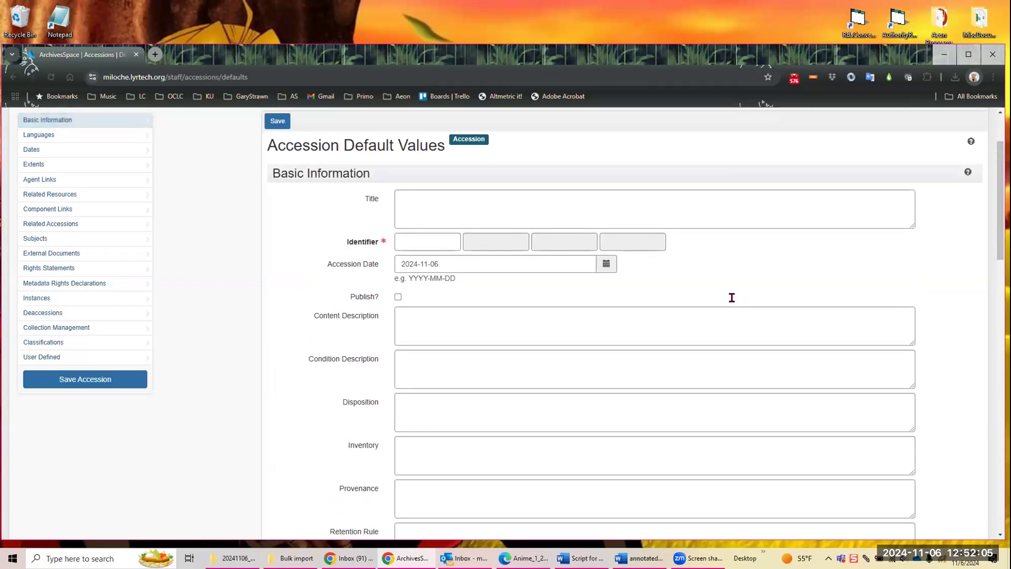
Step: Set the first two parts of the default accession Identifier to 2024 and 11
{"action": "scroll", "coordinate": [731, 297], "scroll_direction": "up", "scroll_amount": 2}
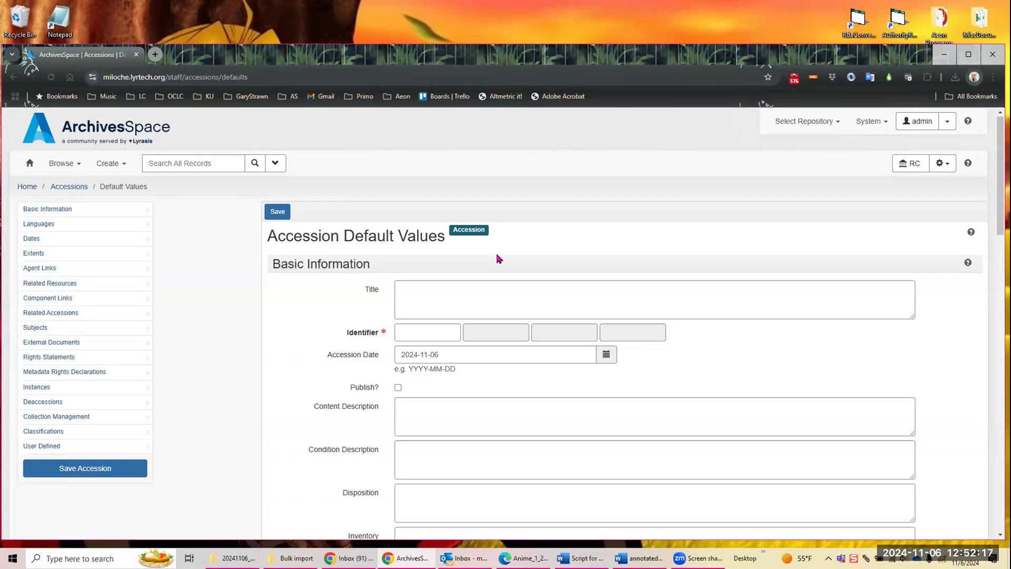
{"action": "left_click", "coordinate": [430, 331]}
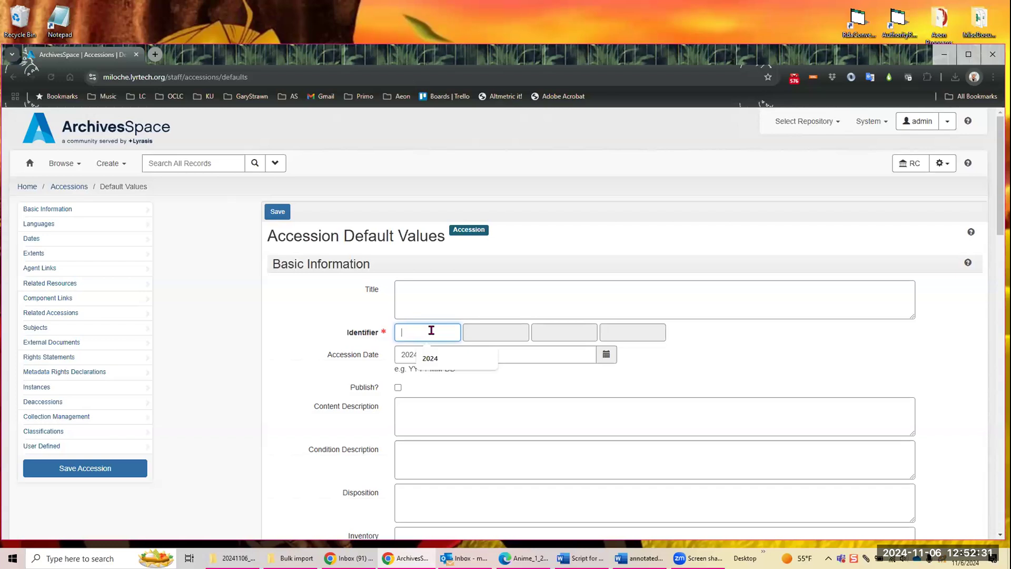
{"action": "type", "text": "2024"}
{"action": "left_click", "coordinate": [624, 327]}
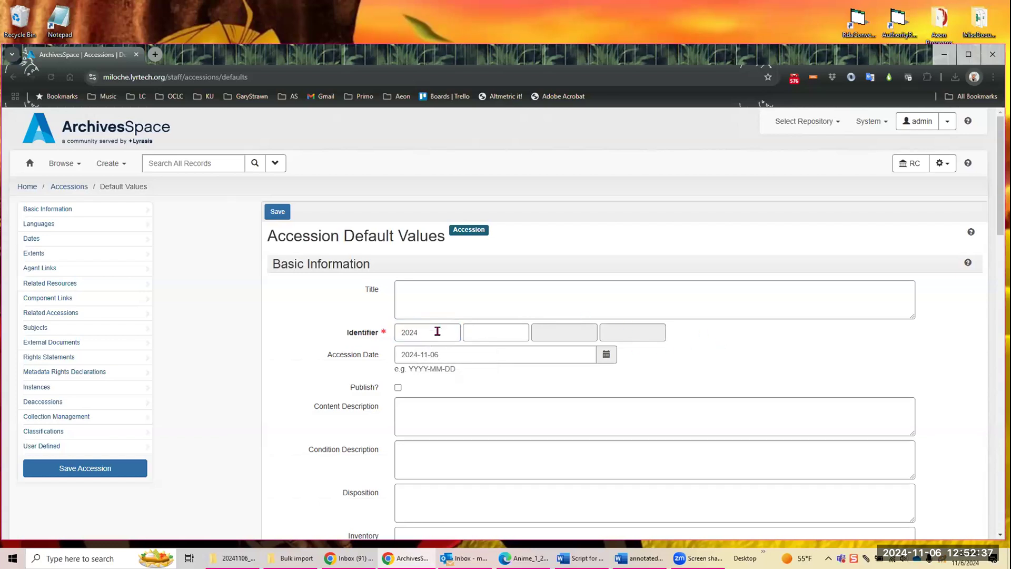
{"action": "left_click", "coordinate": [472, 329]}
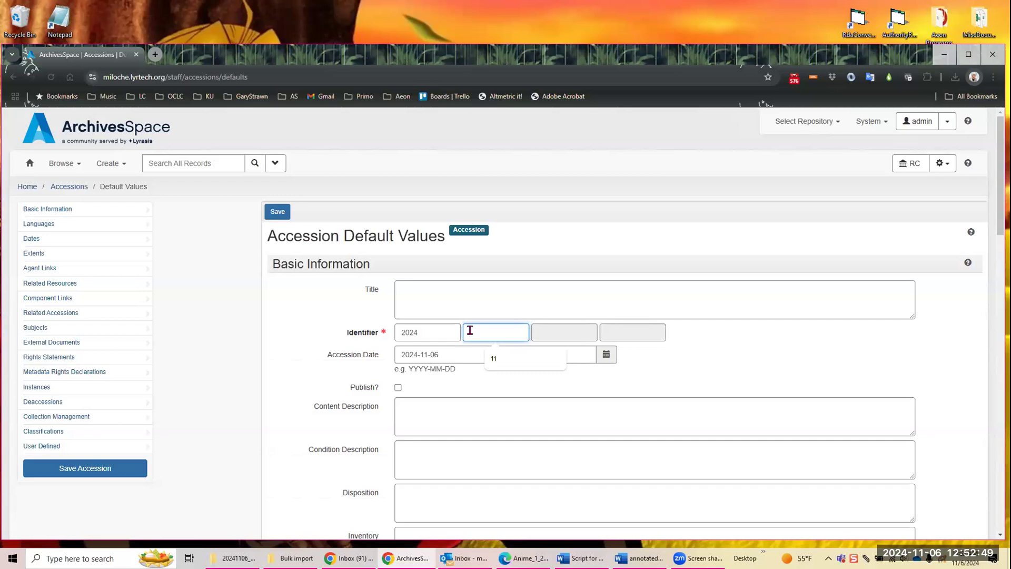
{"action": "type", "text": "11"}
{"action": "left_click", "coordinate": [761, 333]}
Step: Save the accession default values and start a new accession record to check its pre-filled fields
{"action": "scroll", "coordinate": [769, 324], "scroll_direction": "down", "scroll_amount": 1}
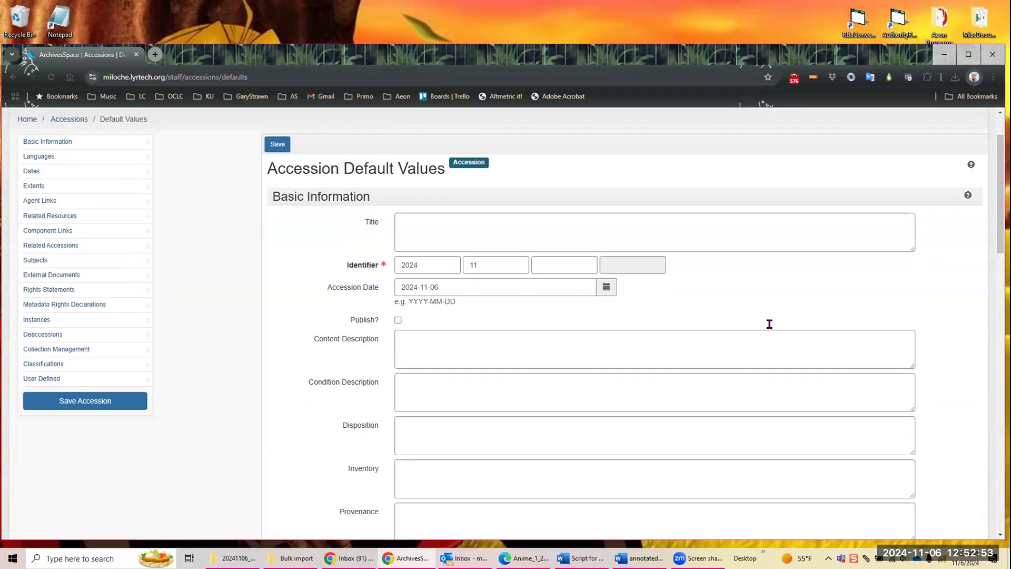
{"action": "scroll", "coordinate": [769, 323], "scroll_direction": "down", "scroll_amount": 10}
{"action": "scroll", "coordinate": [753, 339], "scroll_direction": "up", "scroll_amount": 12}
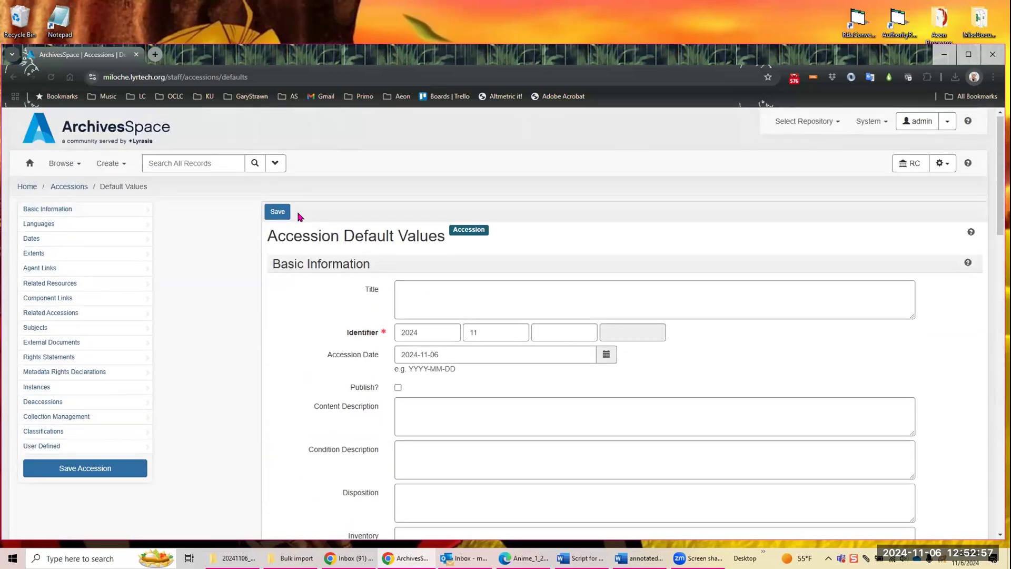
{"action": "left_click", "coordinate": [275, 213]}
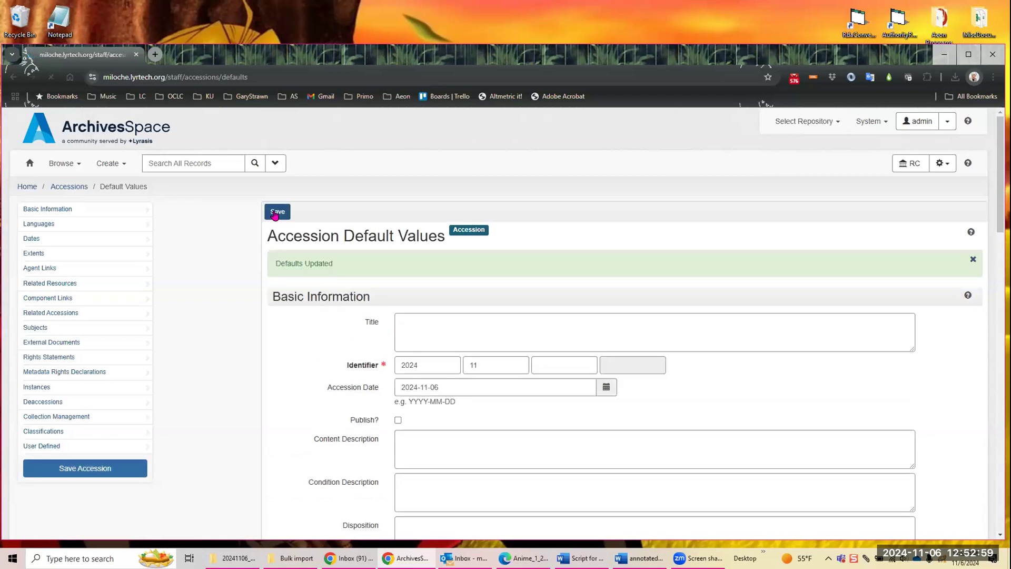
{"action": "left_click", "coordinate": [109, 165]}
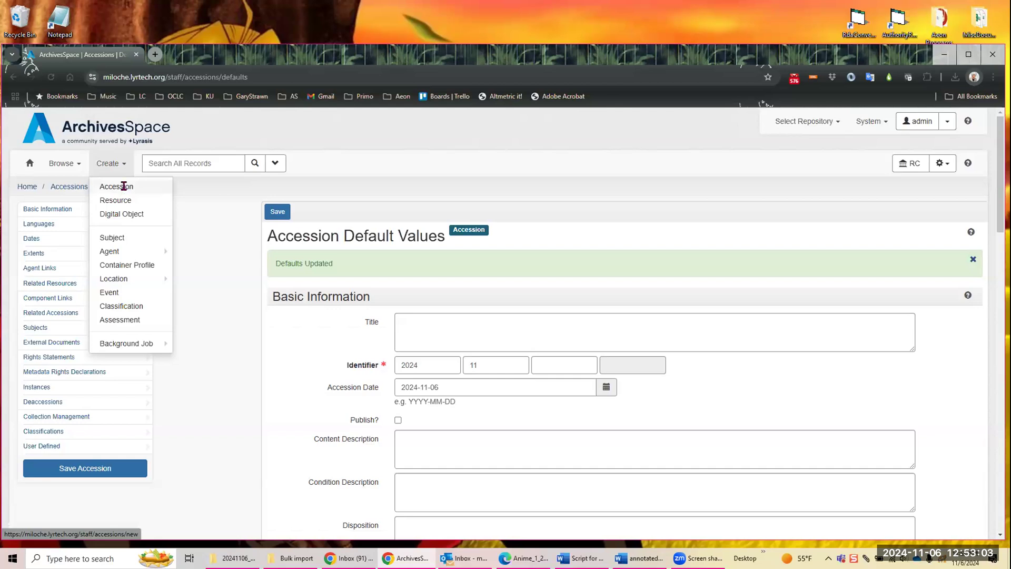
{"action": "left_click", "coordinate": [124, 186]}
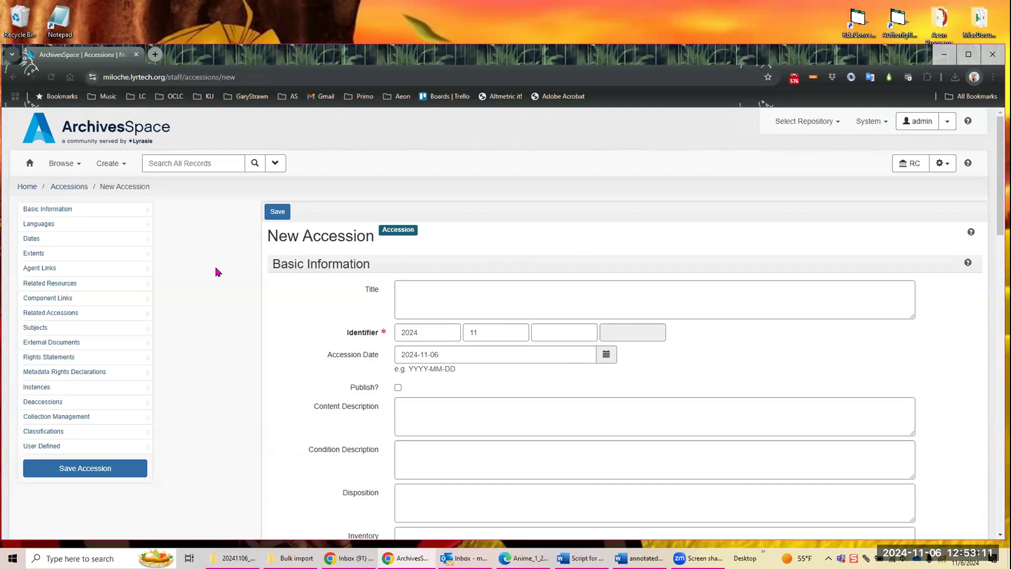
Step: Open the default values form for resources from the resources listing and set Level of Description to Collection
{"action": "left_click", "coordinate": [60, 166]}
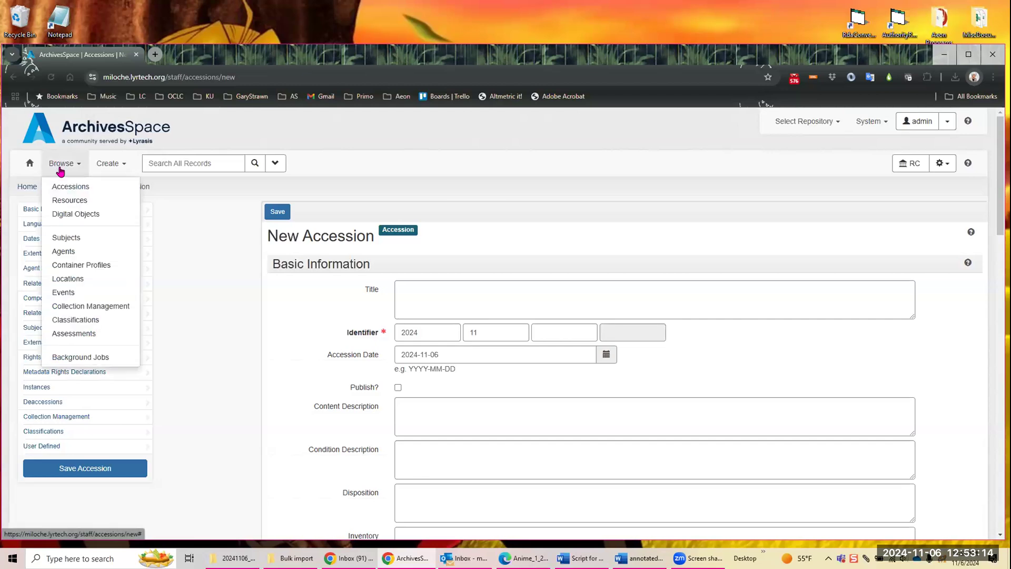
{"action": "left_click", "coordinate": [84, 201]}
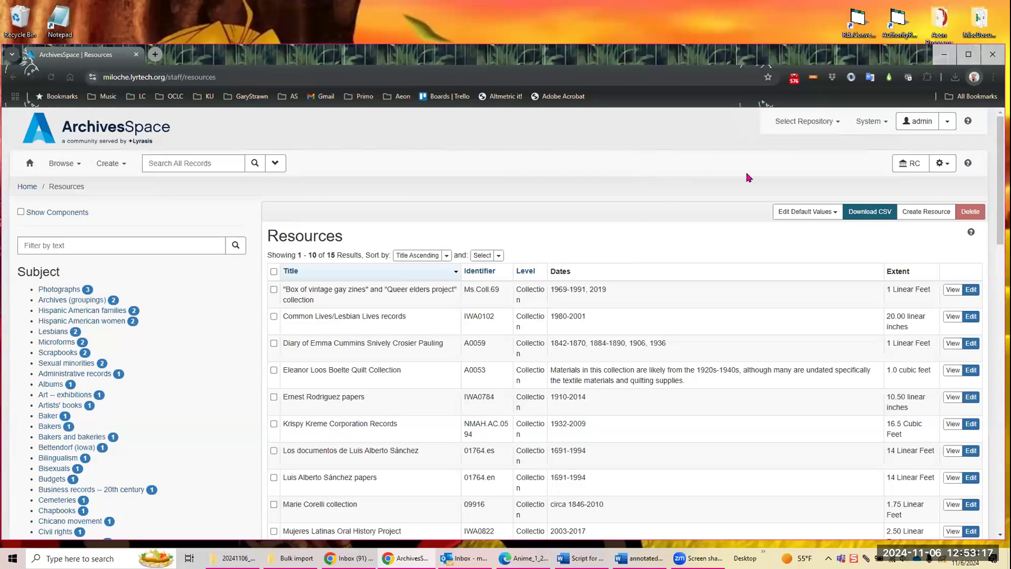
{"action": "left_click", "coordinate": [835, 214]}
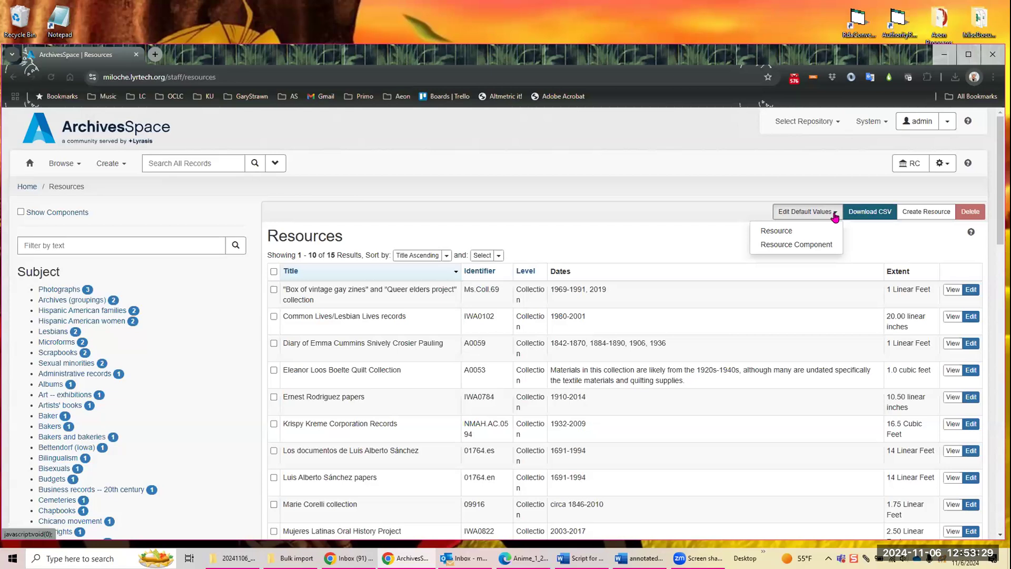
{"action": "left_click", "coordinate": [772, 234]}
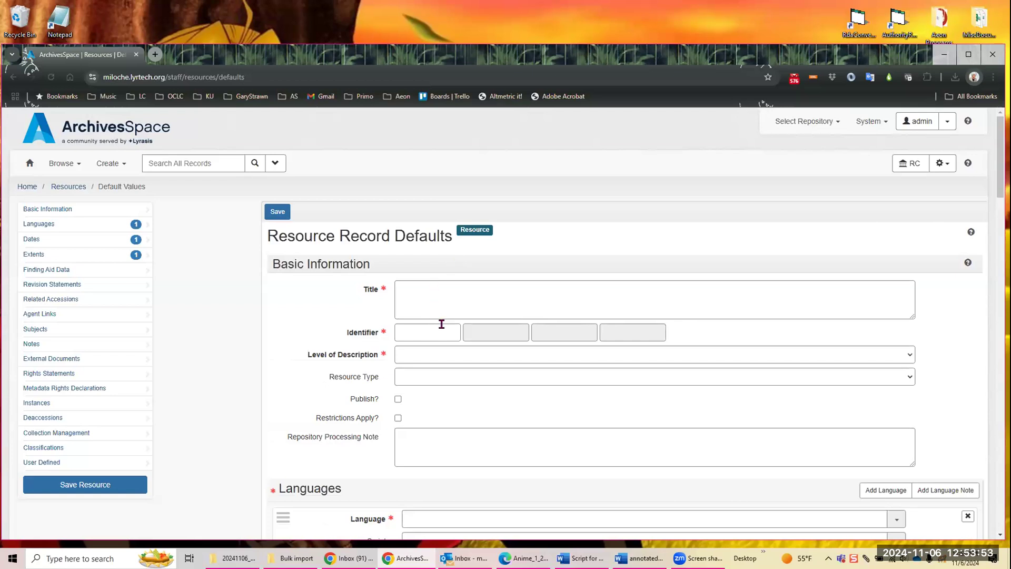
{"action": "left_click", "coordinate": [417, 358]}
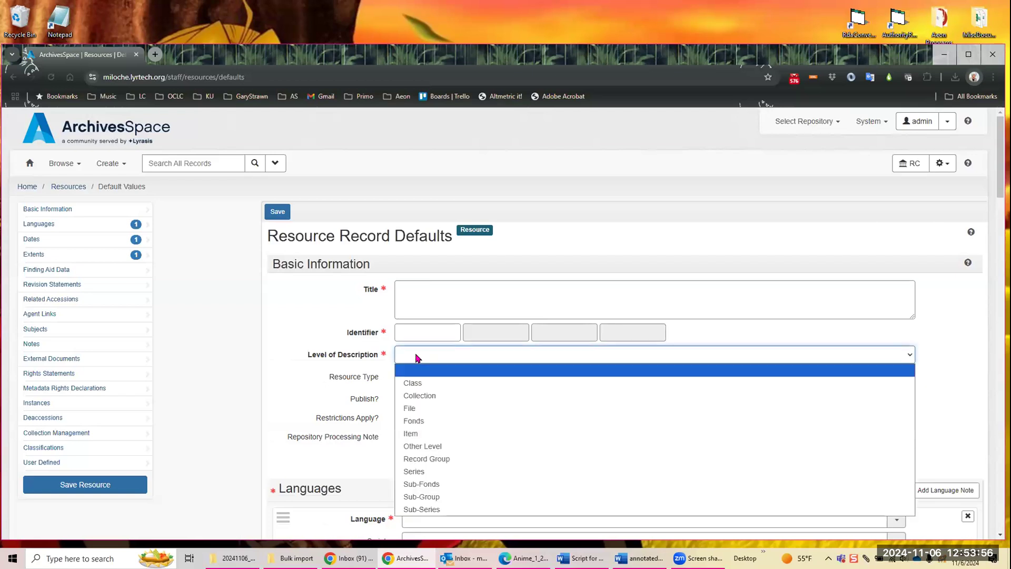
{"action": "left_click", "coordinate": [427, 397]}
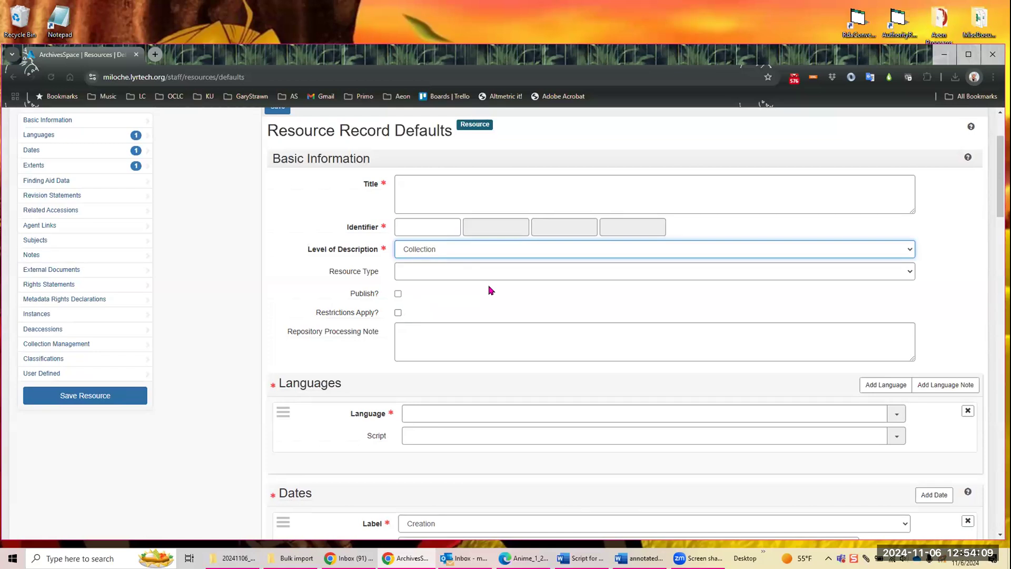
Step: In the Languages section of the resource defaults, set Language to English and Script to Latin
{"action": "scroll", "coordinate": [489, 290], "scroll_direction": "down", "scroll_amount": 3}
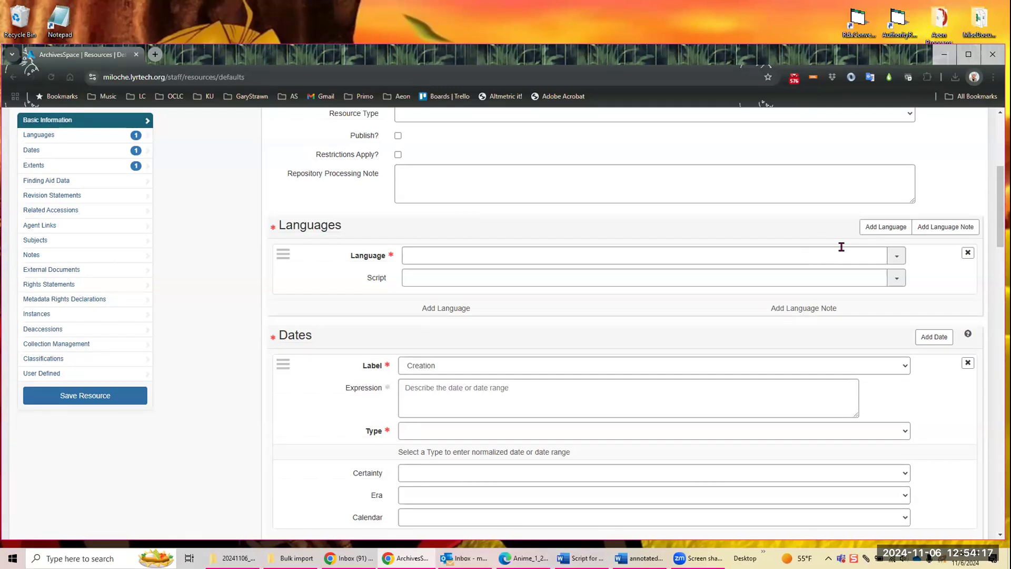
{"action": "left_click", "coordinate": [894, 256]}
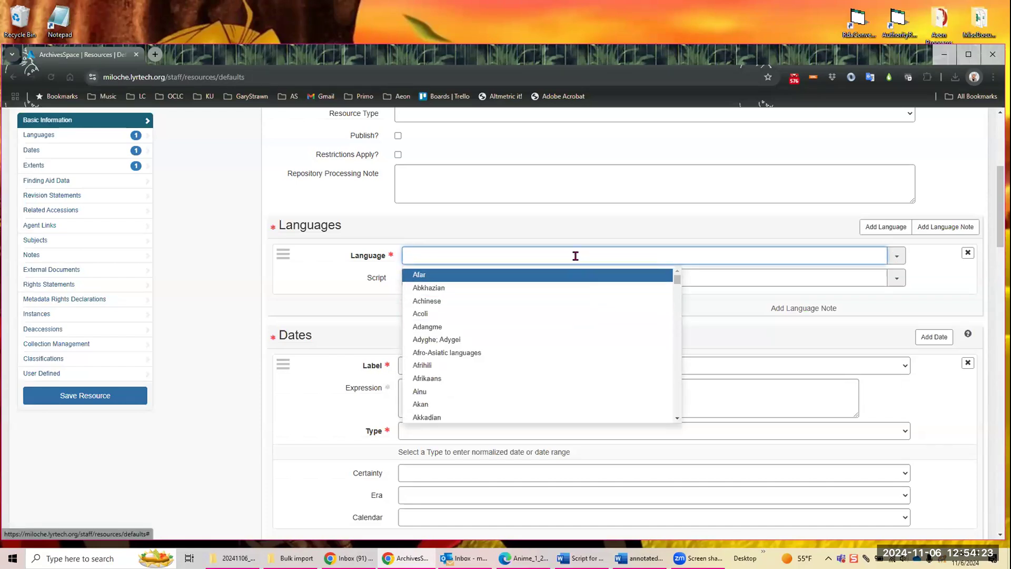
{"action": "type", "text": "e"}
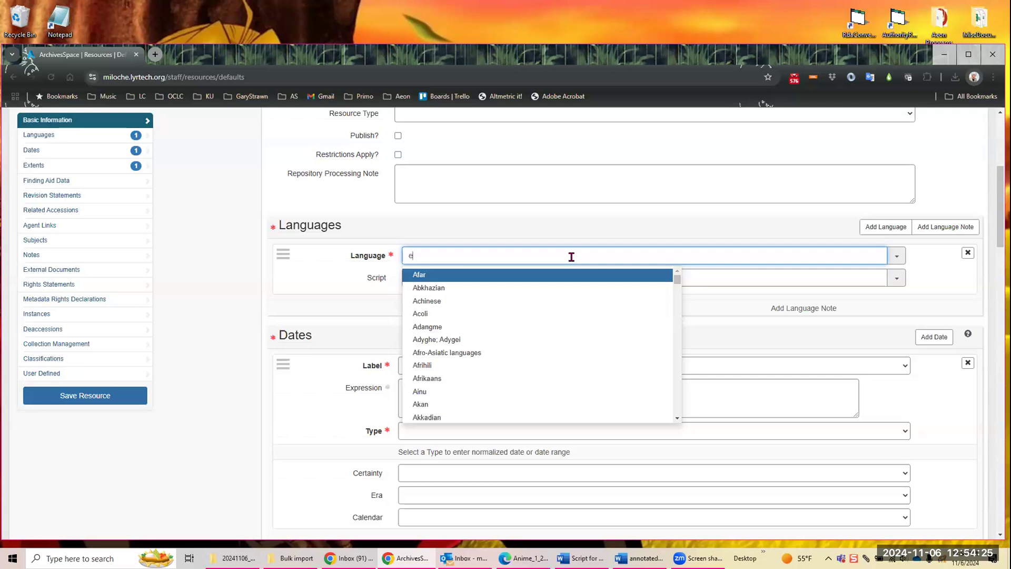
{"action": "type", "text": "ngli"}
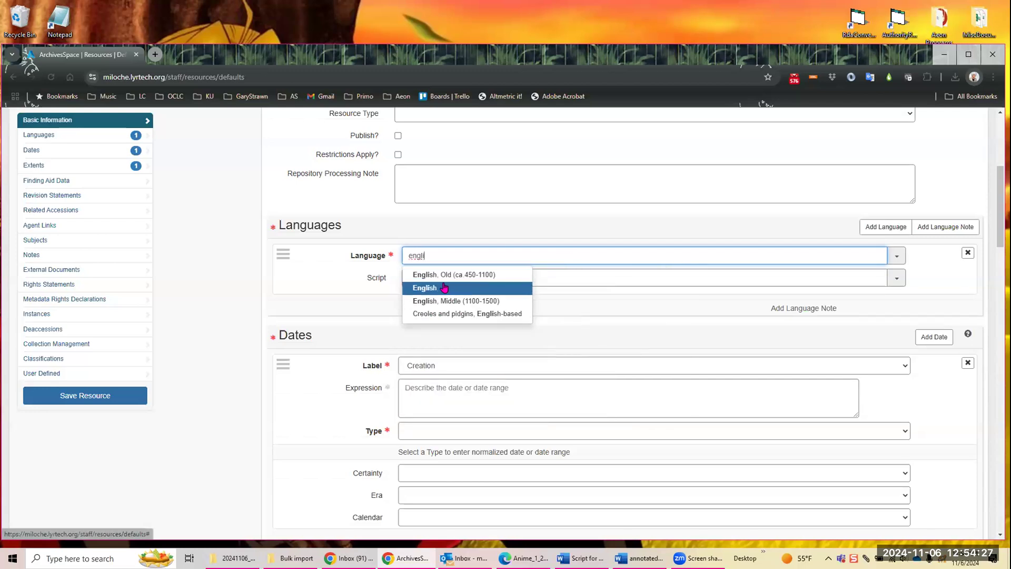
{"action": "left_click", "coordinate": [442, 288]}
{"action": "left_click", "coordinate": [442, 277]}
{"action": "type", "text": "Lat"}
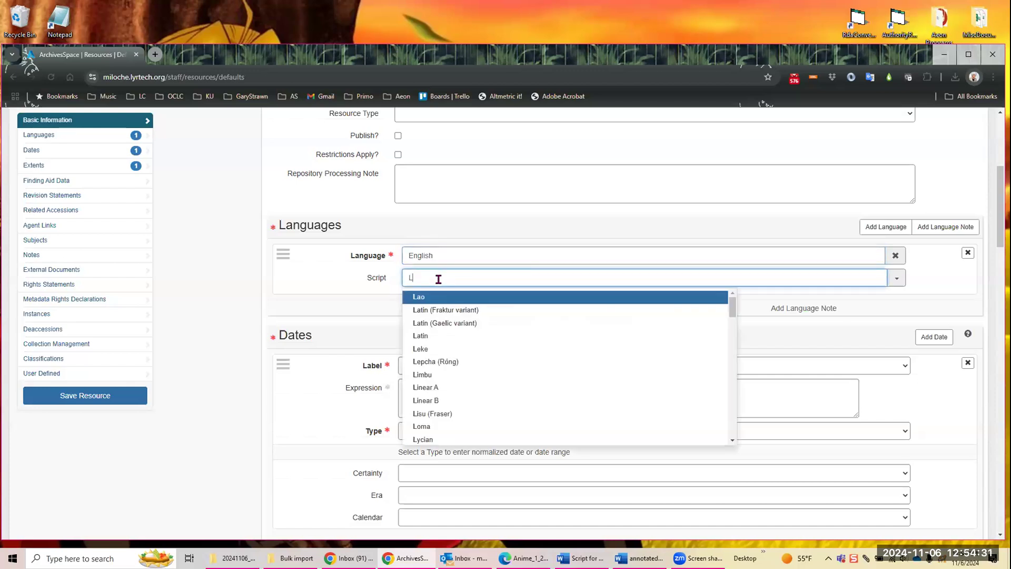
{"action": "left_click", "coordinate": [426, 323]}
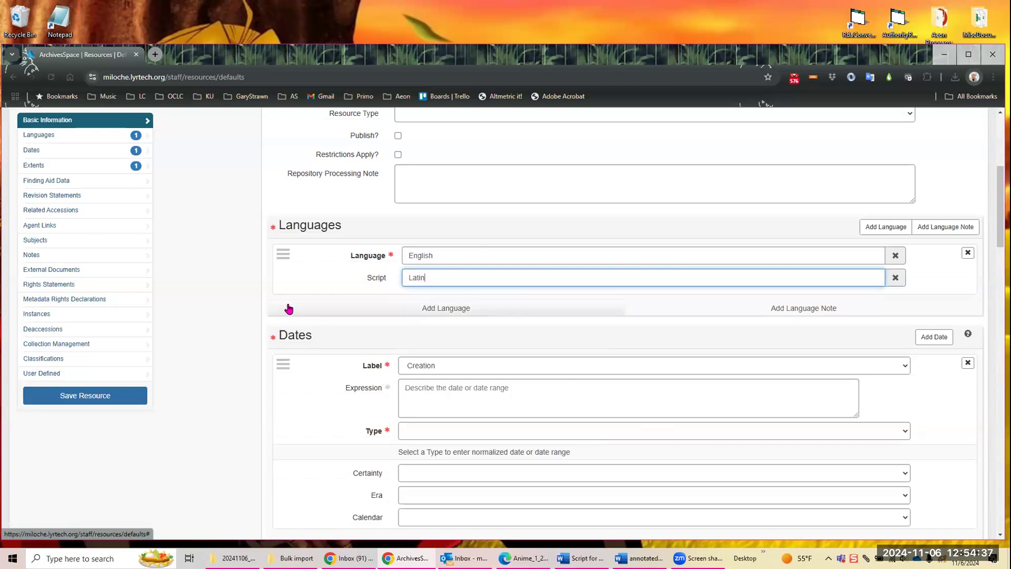
Step: In the Finding Aid Data section, set Language of Description to English and Script of Description to Latin
{"action": "scroll", "coordinate": [289, 309], "scroll_direction": "down", "scroll_amount": 8}
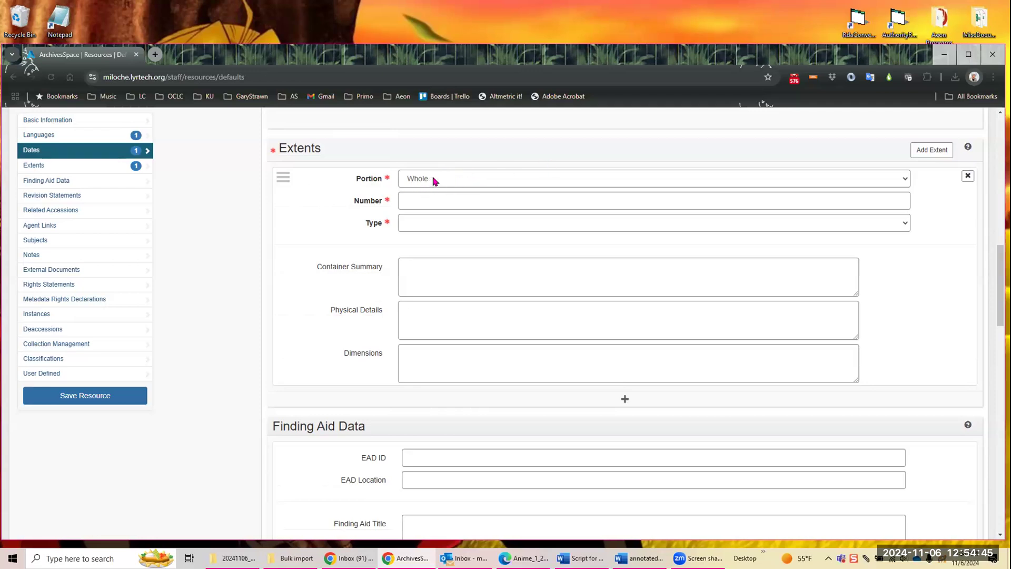
{"action": "scroll", "coordinate": [519, 188], "scroll_direction": "down", "scroll_amount": 4}
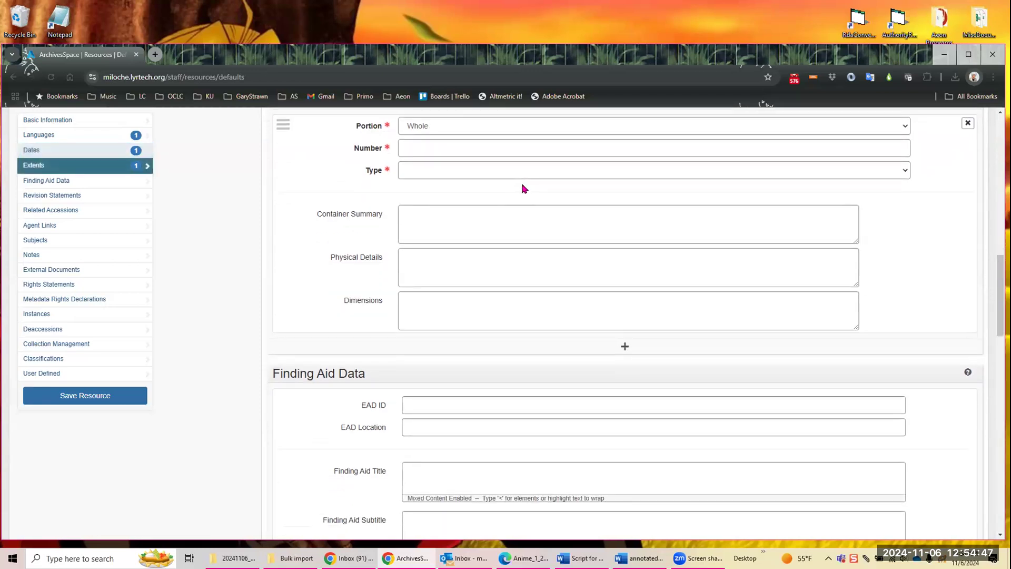
{"action": "scroll", "coordinate": [513, 190], "scroll_direction": "down", "scroll_amount": 1}
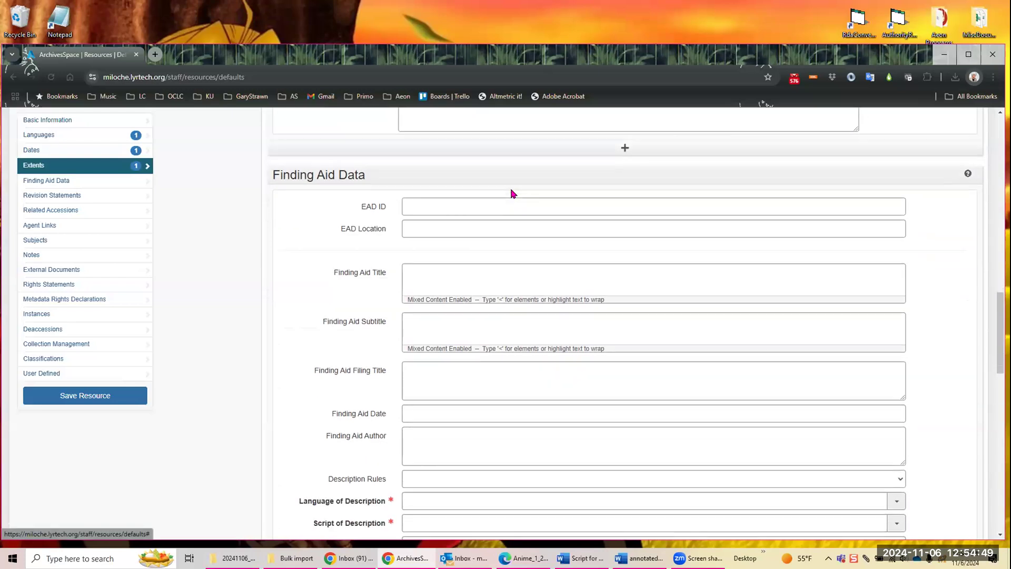
{"action": "scroll", "coordinate": [512, 189], "scroll_direction": "down", "scroll_amount": 4}
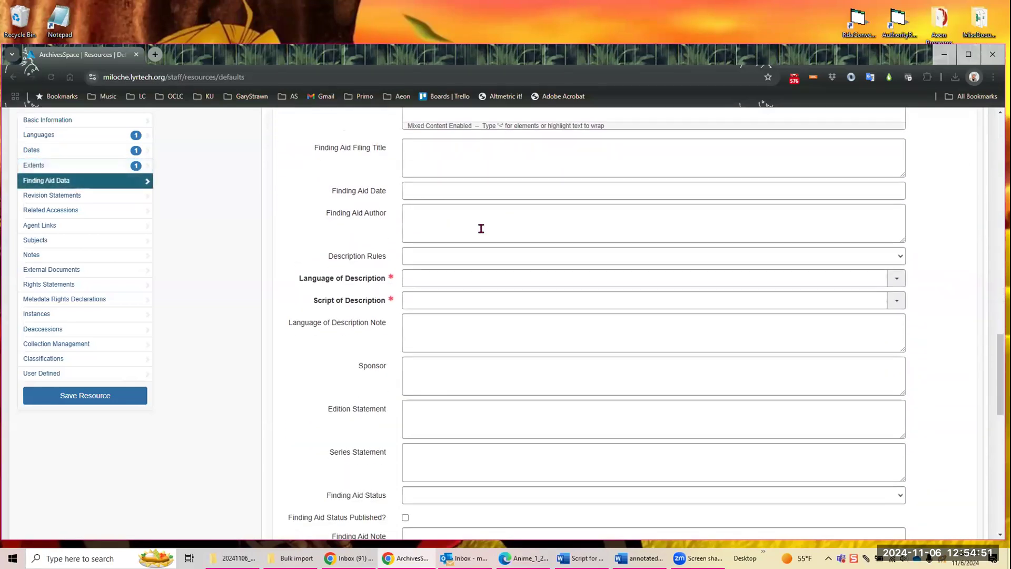
{"action": "left_click", "coordinate": [437, 278]}
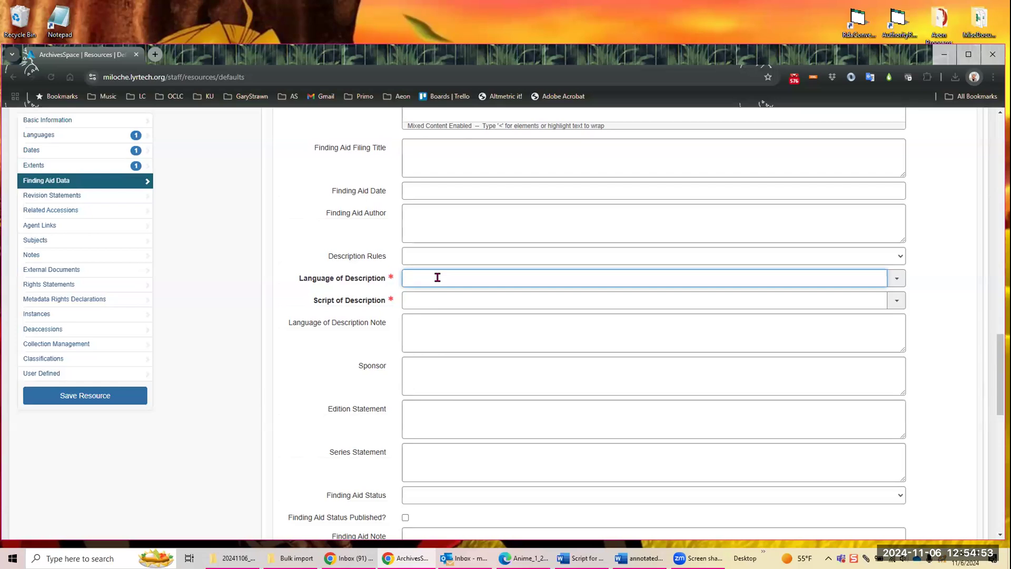
{"action": "type", "text": "En"}
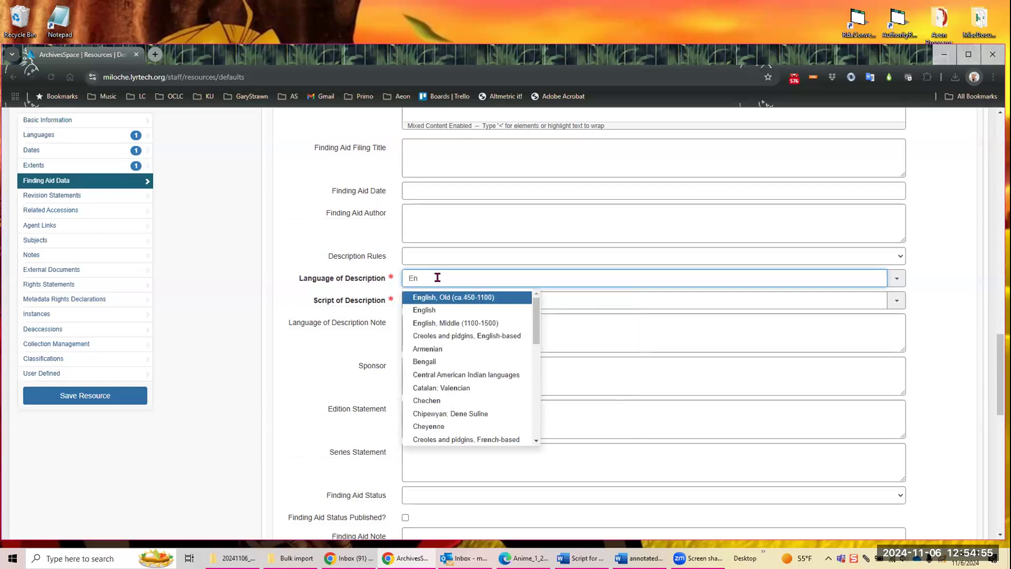
{"action": "left_click", "coordinate": [435, 309]}
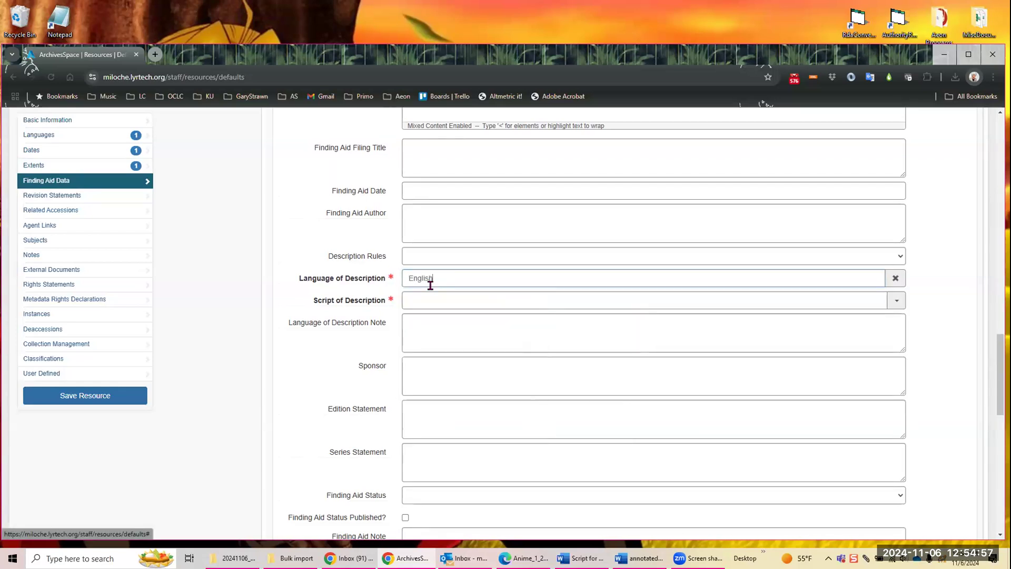
{"action": "left_click", "coordinate": [439, 300]}
{"action": "type", "text": "Latin"}
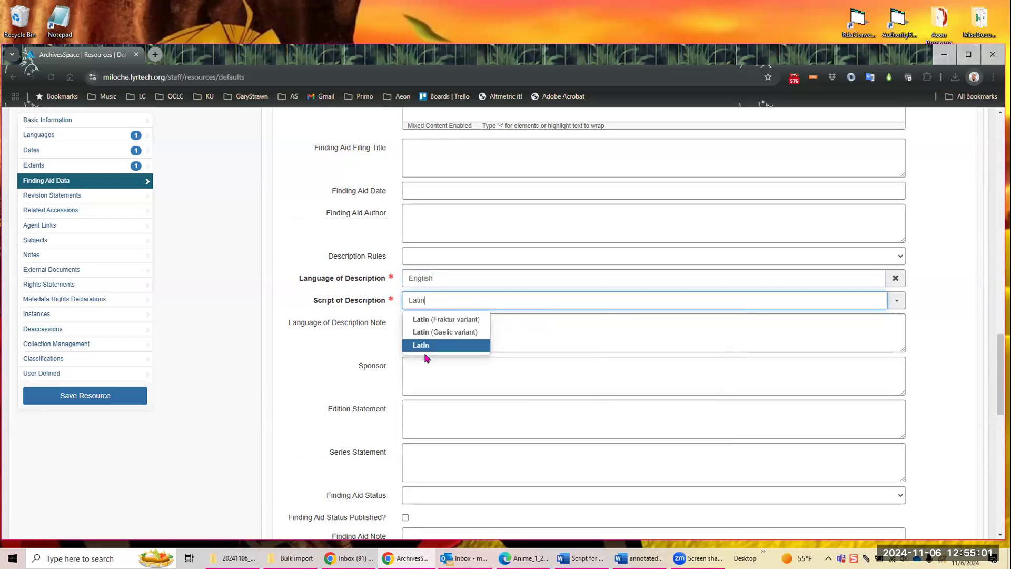
{"action": "left_click", "coordinate": [425, 346]}
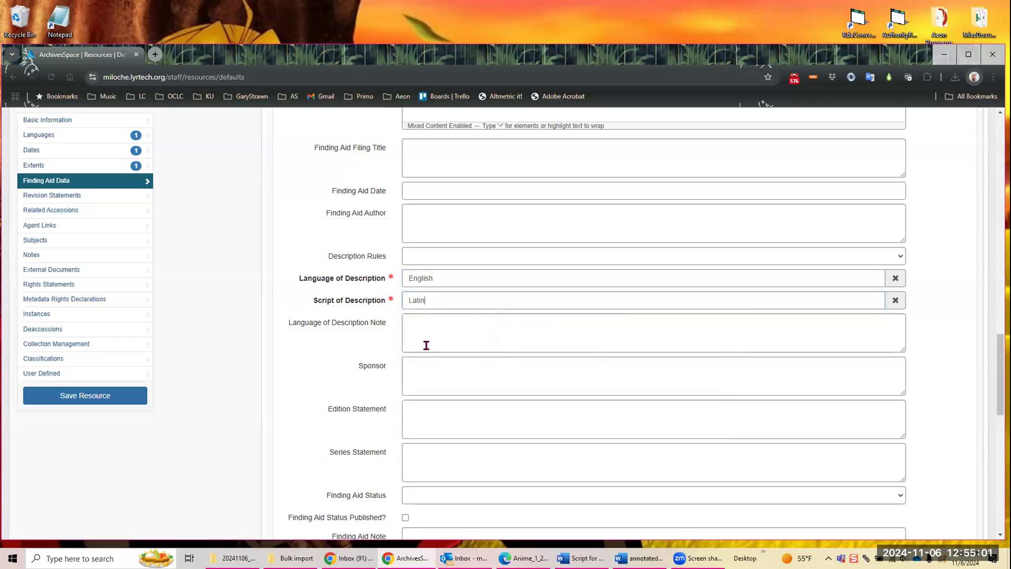
Step: Add a note of type Conditions Governing Access to the resource defaults
{"action": "scroll", "coordinate": [448, 308], "scroll_direction": "down", "scroll_amount": 7}
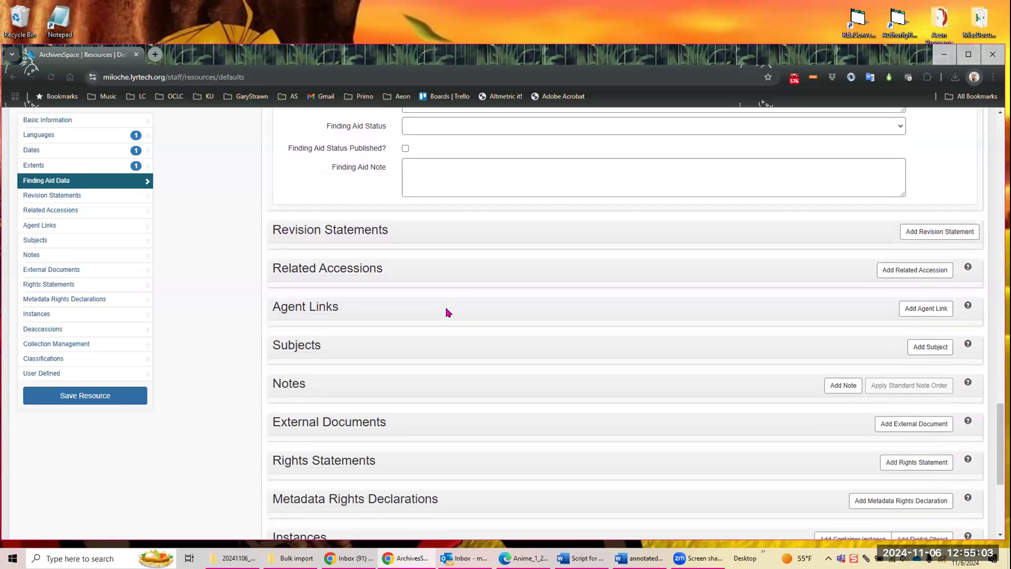
{"action": "scroll", "coordinate": [447, 311], "scroll_direction": "down", "scroll_amount": 2}
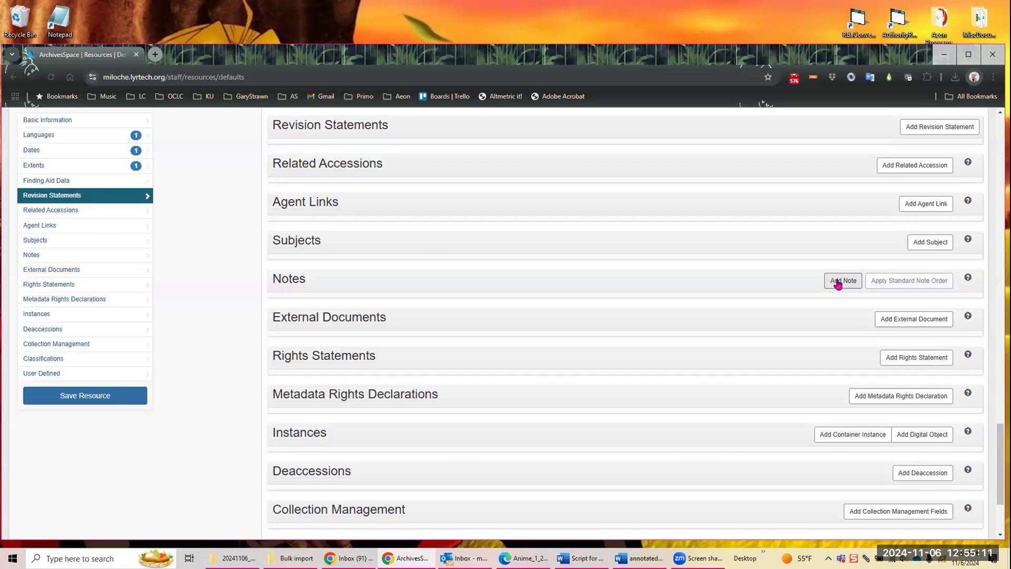
{"action": "left_click", "coordinate": [837, 284]}
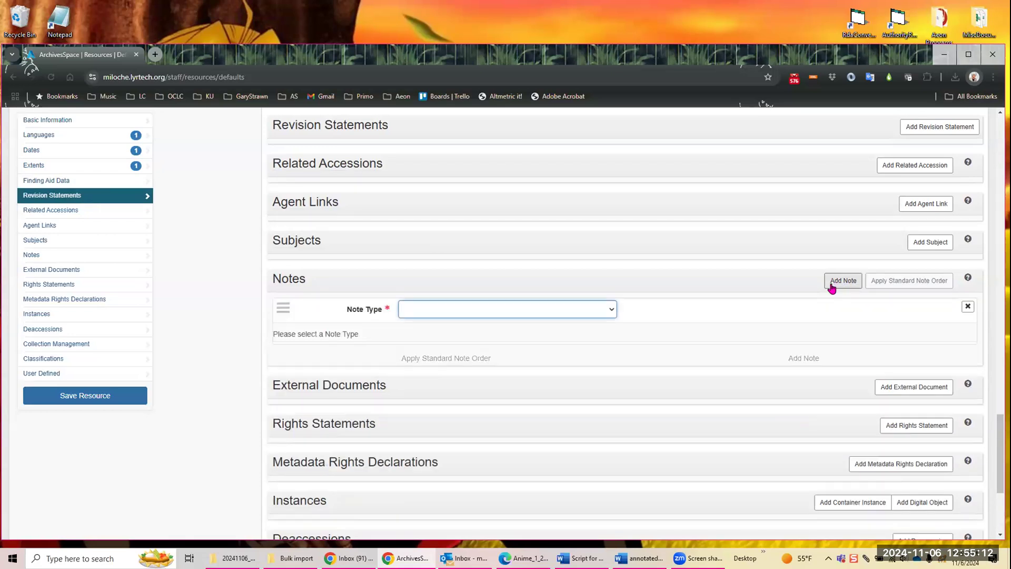
{"action": "left_click", "coordinate": [613, 310]}
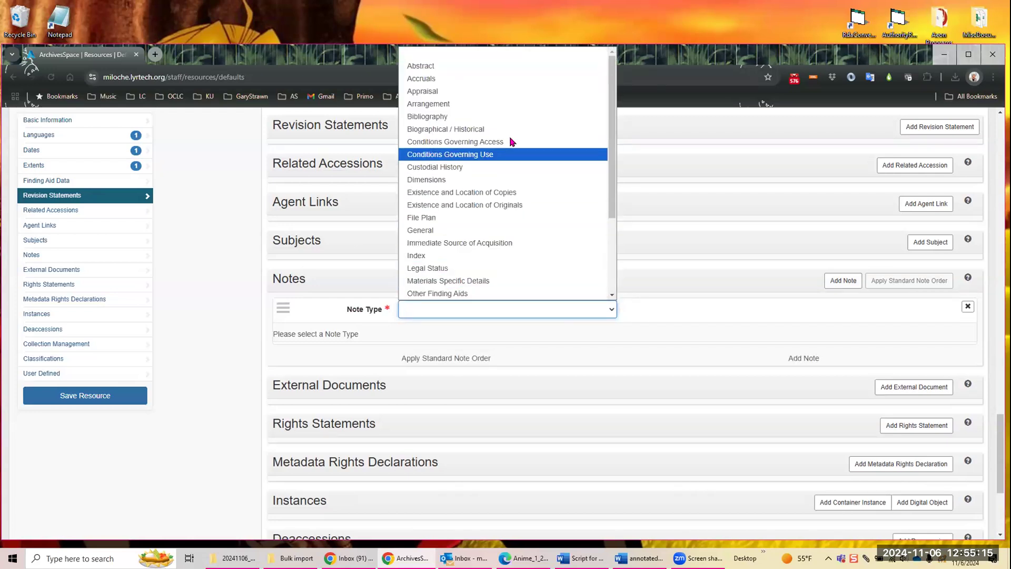
{"action": "left_click", "coordinate": [526, 141]}
{"action": "scroll", "coordinate": [604, 362], "scroll_direction": "down", "scroll_amount": 4}
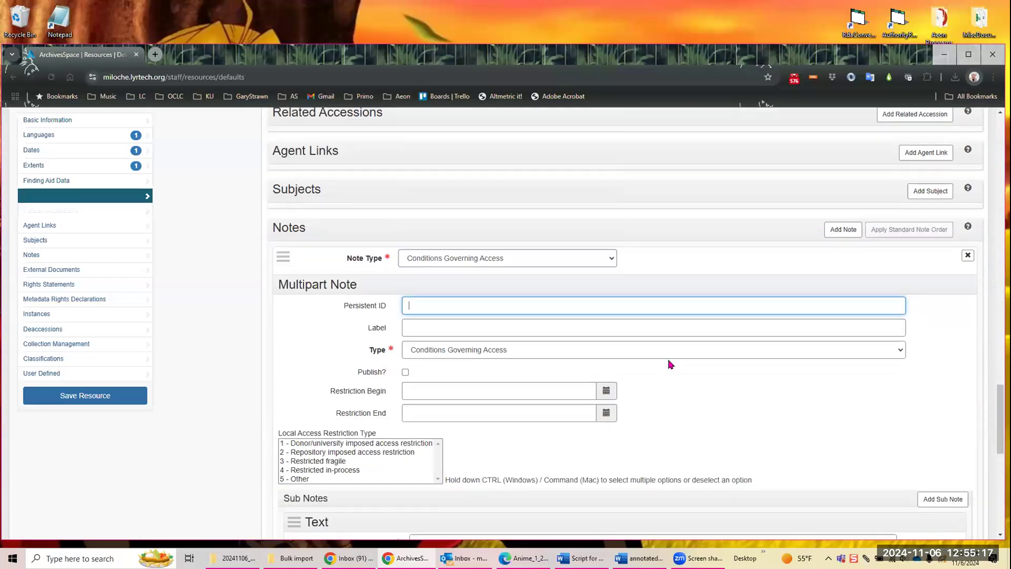
Step: Enter "No access resstrictions" as the text content of the Conditions Governing Access note in the resource defaults
{"action": "left_click", "coordinate": [447, 387]}
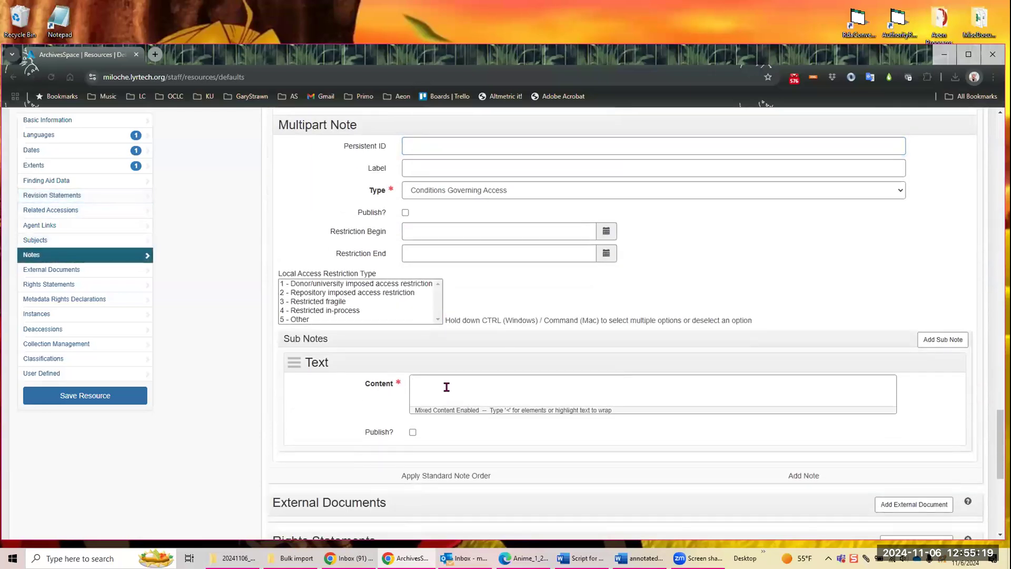
{"action": "type", "text": "No access resstrictions"}
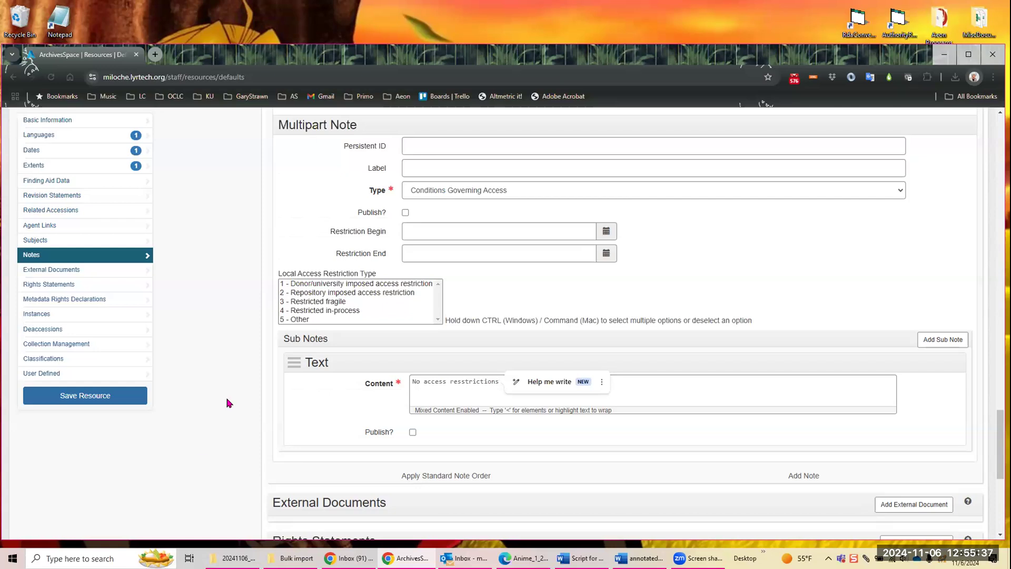
Step: Add a second note of type Abstract with its content left blank, and save the resource defaults
{"action": "scroll", "coordinate": [219, 446], "scroll_direction": "down", "scroll_amount": 2}
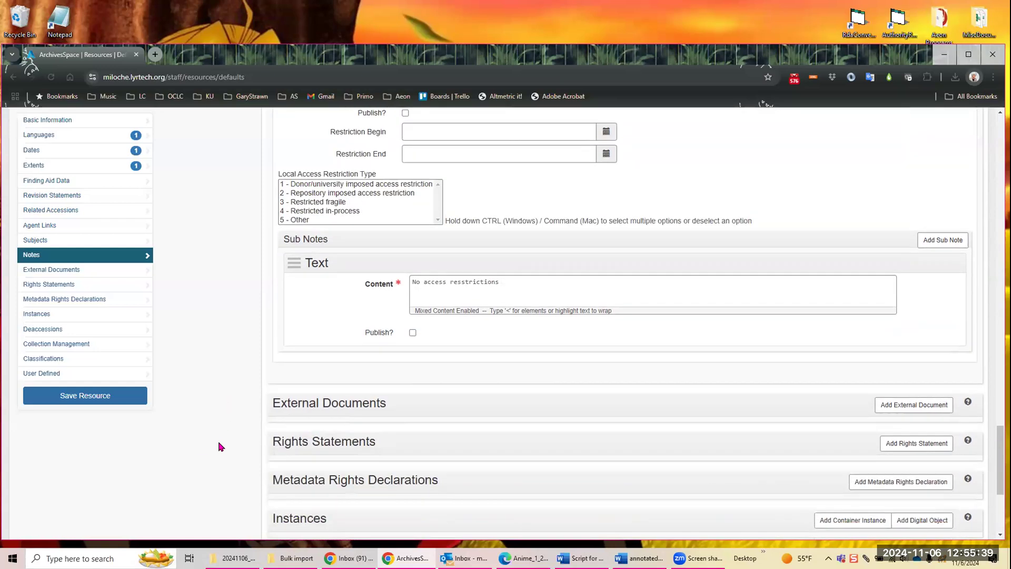
{"action": "scroll", "coordinate": [219, 445], "scroll_direction": "down", "scroll_amount": 1}
{"action": "mouse_move", "coordinate": [560, 314]}
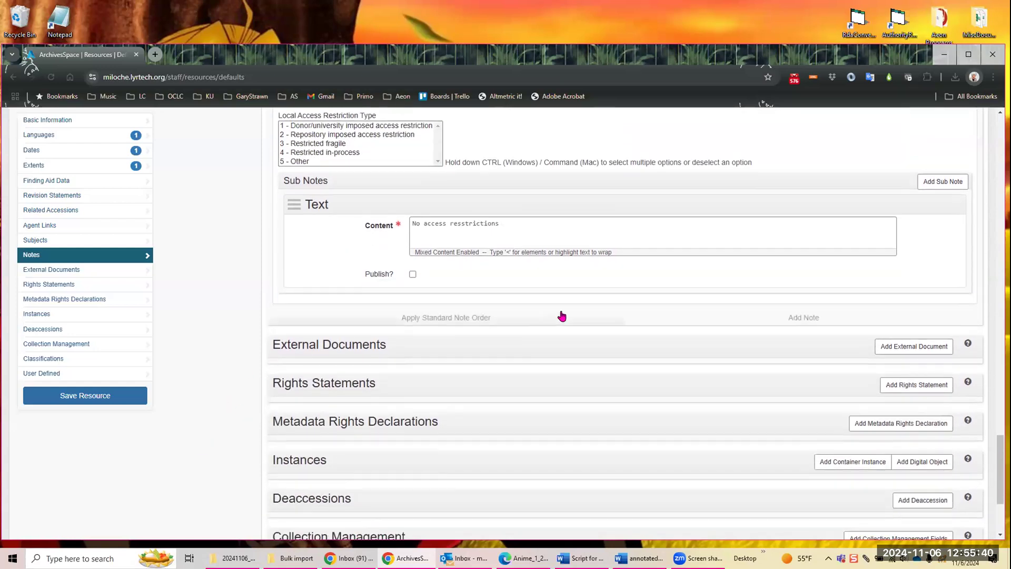
{"action": "left_click", "coordinate": [804, 318]}
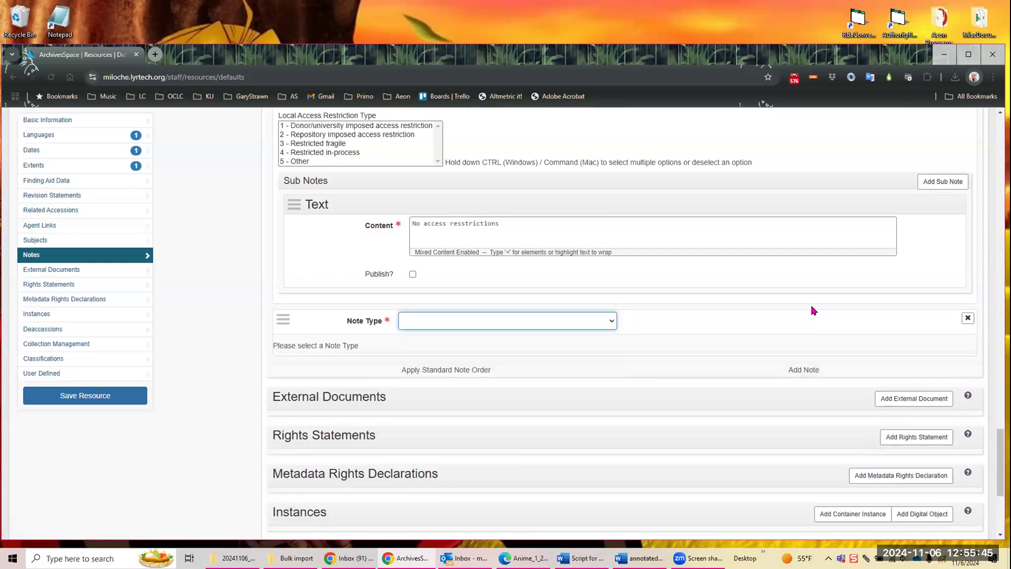
{"action": "left_click", "coordinate": [612, 324]}
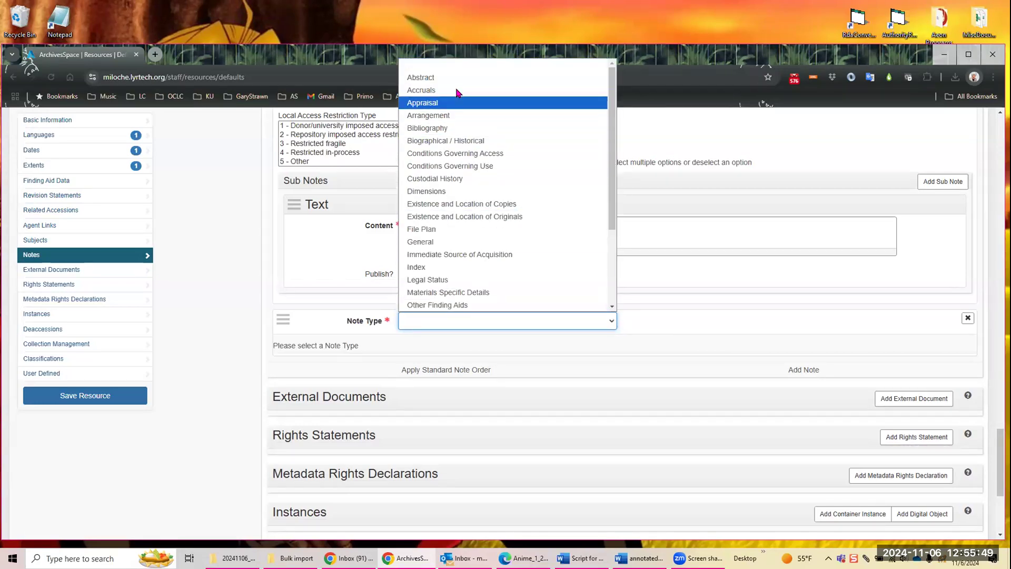
{"action": "left_click", "coordinate": [437, 77]}
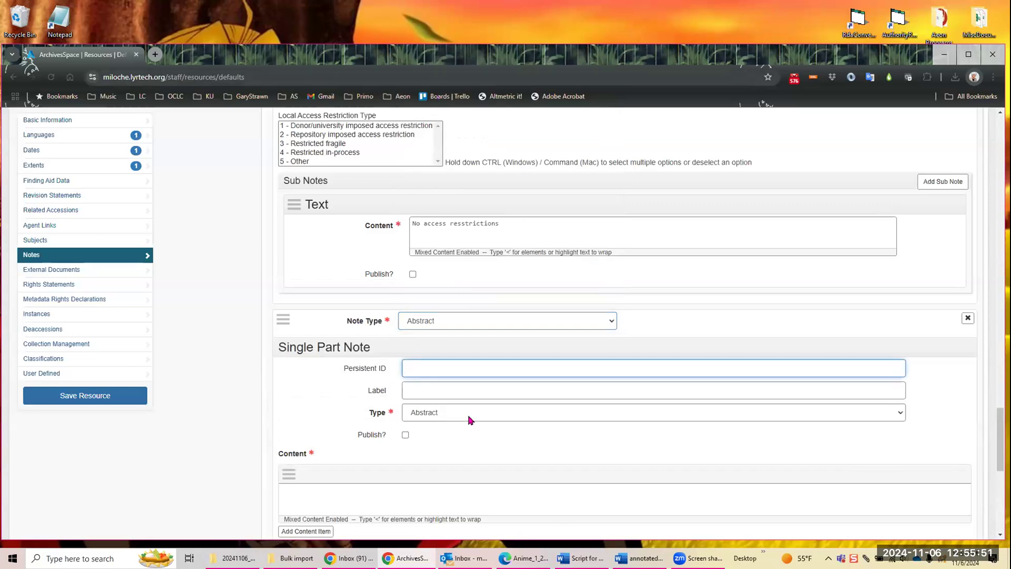
{"action": "scroll", "coordinate": [562, 400], "scroll_direction": "down", "scroll_amount": 3}
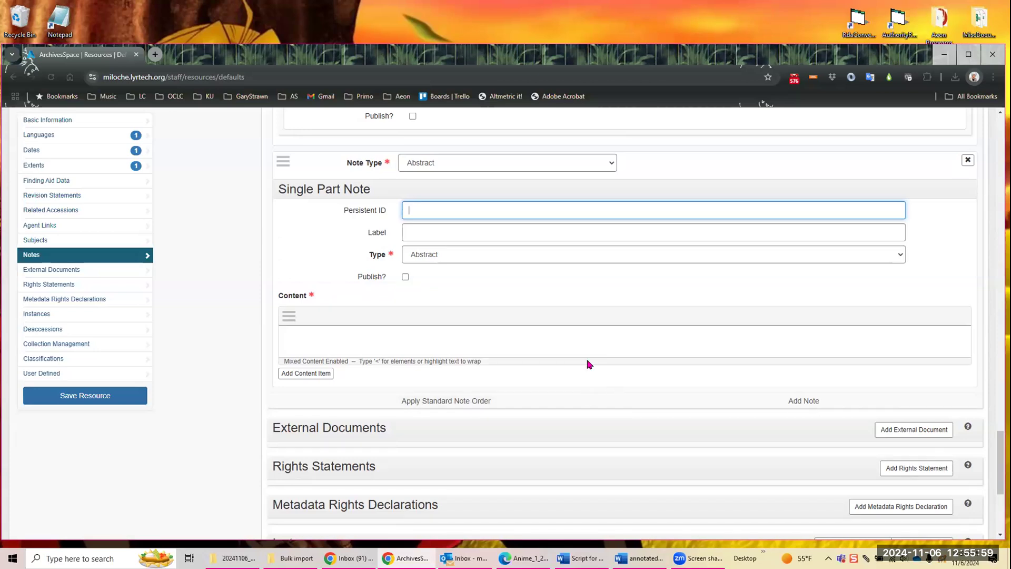
{"action": "left_click", "coordinate": [135, 400]}
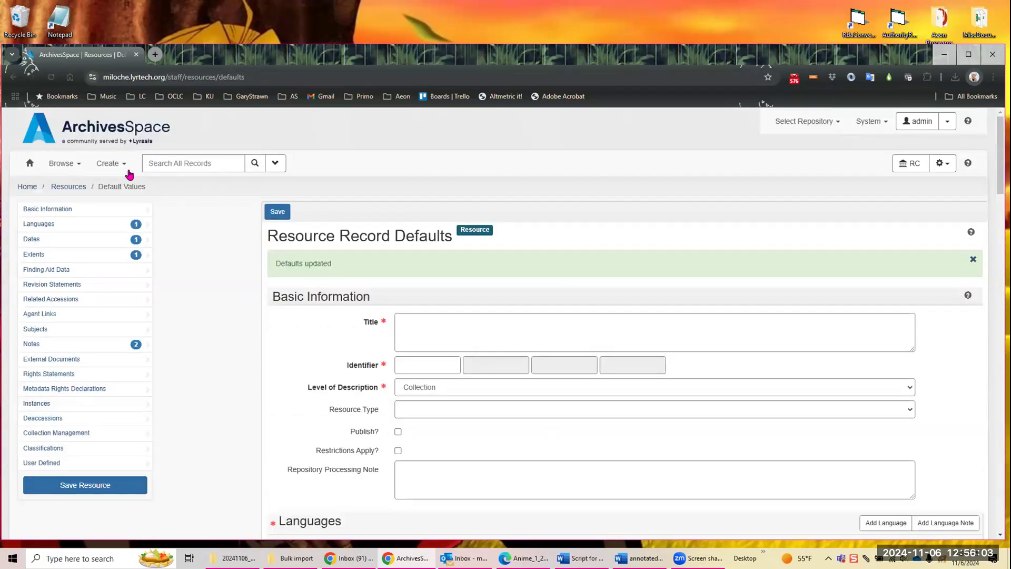
Step: Start a new resource record and examine the default values in its Languages, Dates, Extents, Finding Aid Data and Notes sections
{"action": "left_click", "coordinate": [110, 164]}
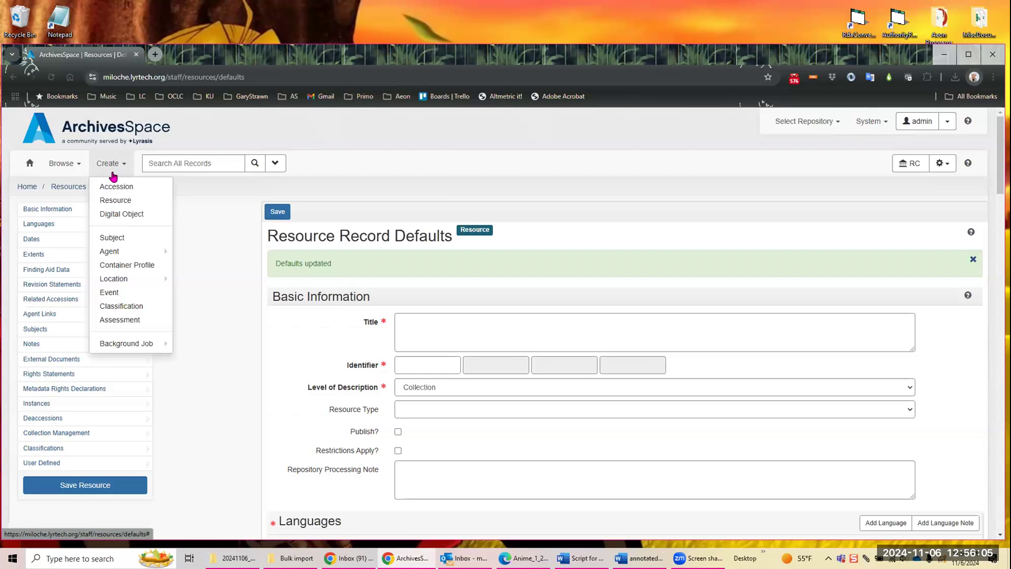
{"action": "left_click", "coordinate": [108, 201]}
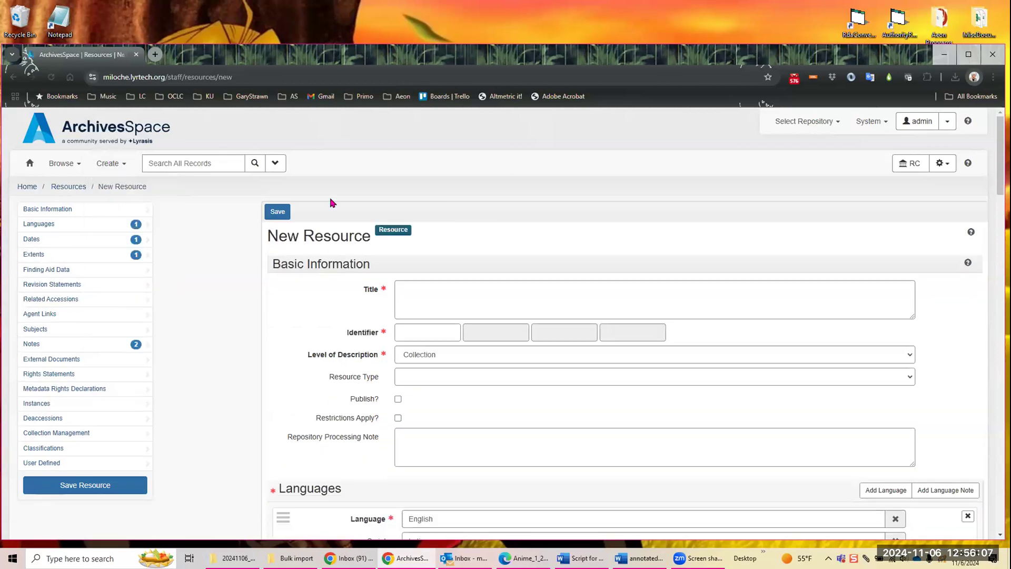
{"action": "scroll", "coordinate": [592, 234], "scroll_direction": "down", "scroll_amount": 1}
{"action": "scroll", "coordinate": [468, 327], "scroll_direction": "down", "scroll_amount": 4}
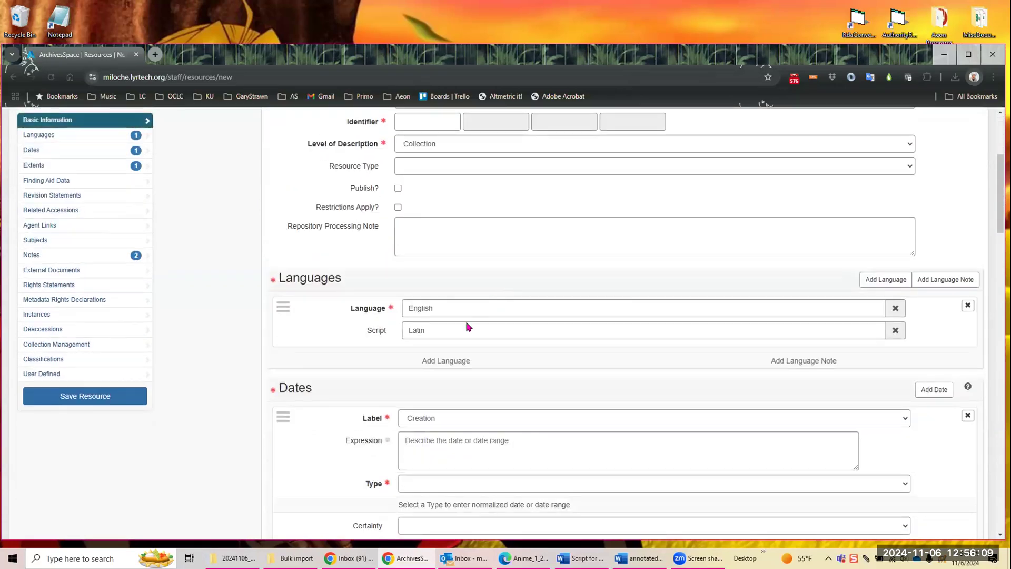
{"action": "scroll", "coordinate": [492, 316], "scroll_direction": "down", "scroll_amount": 3}
{"action": "scroll", "coordinate": [532, 303], "scroll_direction": "down", "scroll_amount": 8}
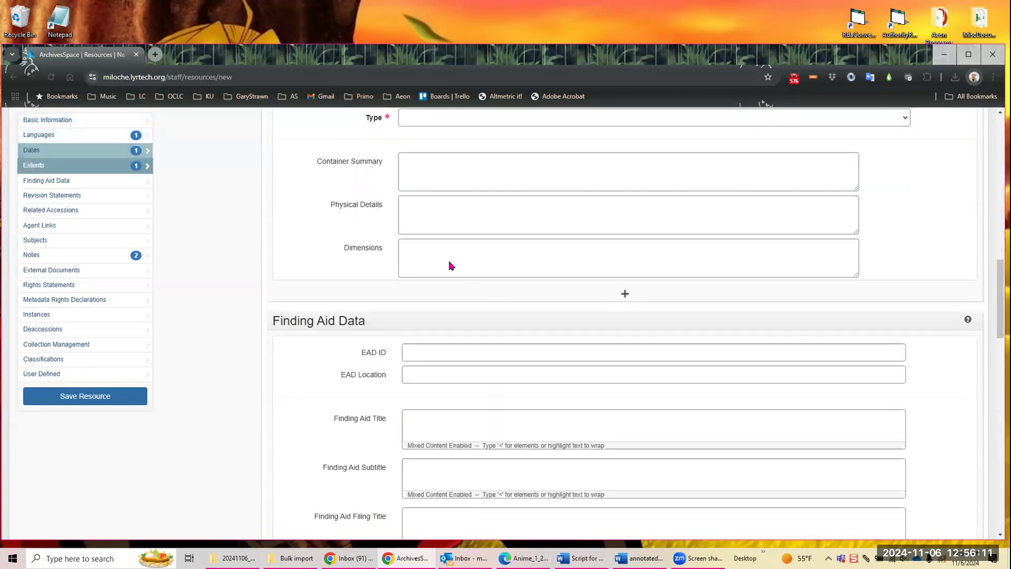
{"action": "scroll", "coordinate": [510, 318], "scroll_direction": "down", "scroll_amount": 3}
{"action": "scroll", "coordinate": [508, 311], "scroll_direction": "down", "scroll_amount": 3}
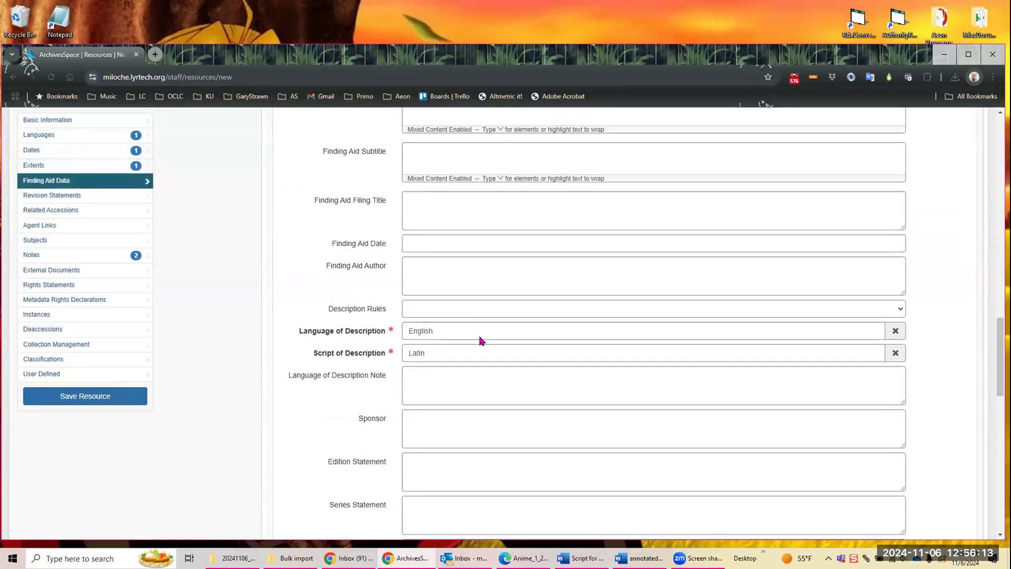
{"action": "scroll", "coordinate": [498, 322], "scroll_direction": "down", "scroll_amount": 8}
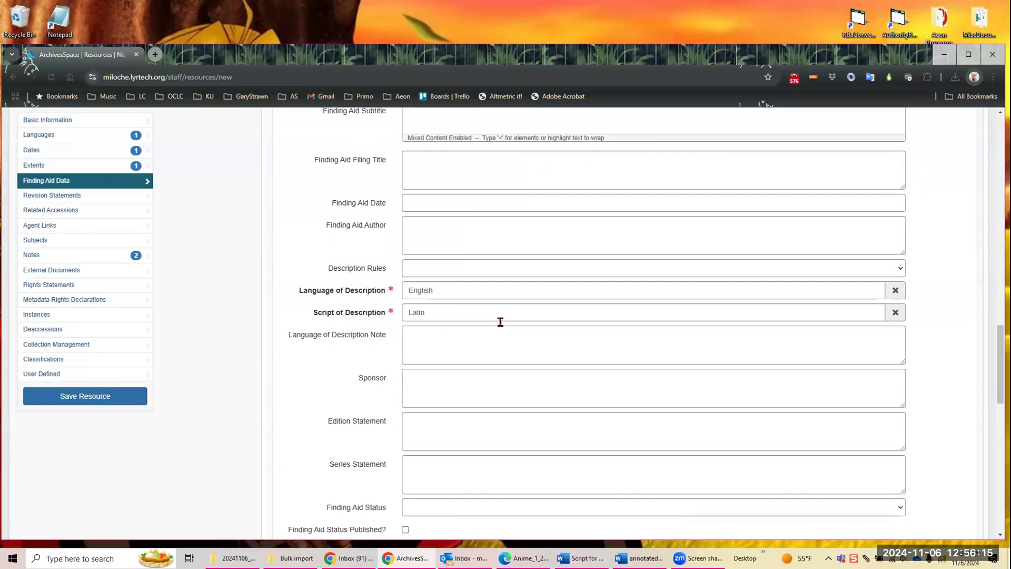
{"action": "scroll", "coordinate": [384, 343], "scroll_direction": "down", "scroll_amount": 2}
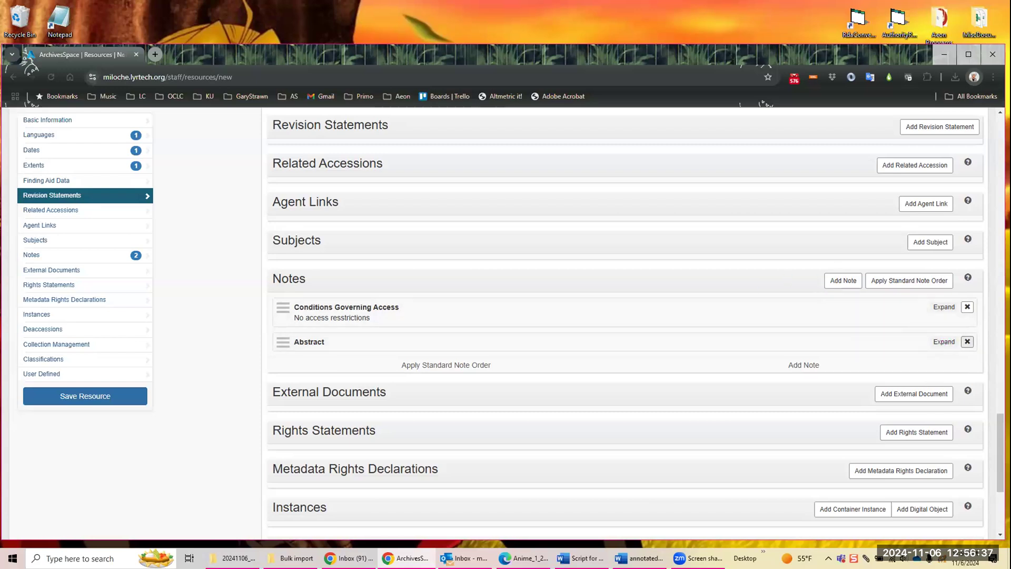
Step: Enter "Test title" as the new resource's title and 1234 as its identifier
{"action": "scroll", "coordinate": [740, 217], "scroll_direction": "up", "scroll_amount": 15}
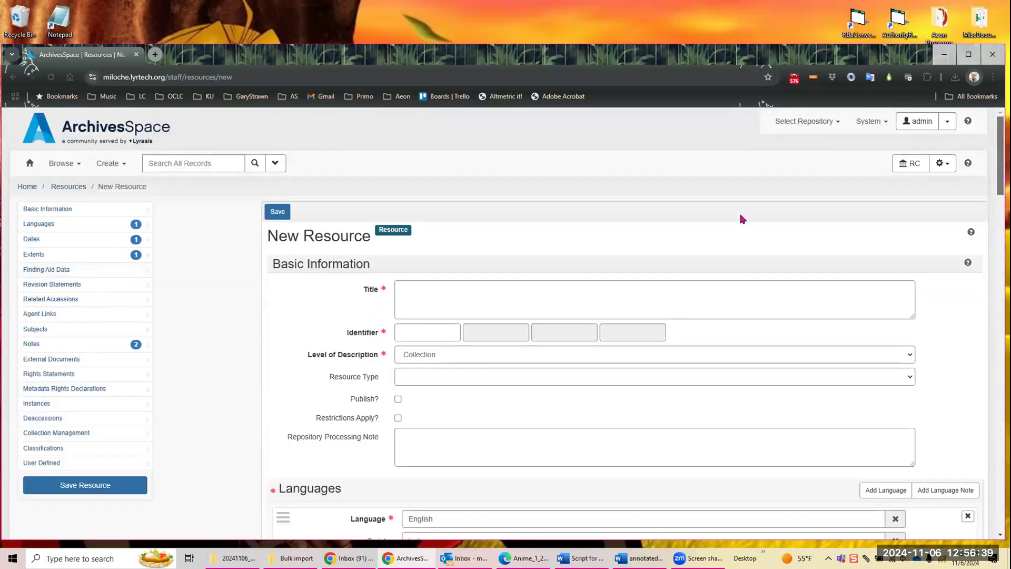
{"action": "left_click", "coordinate": [416, 301]}
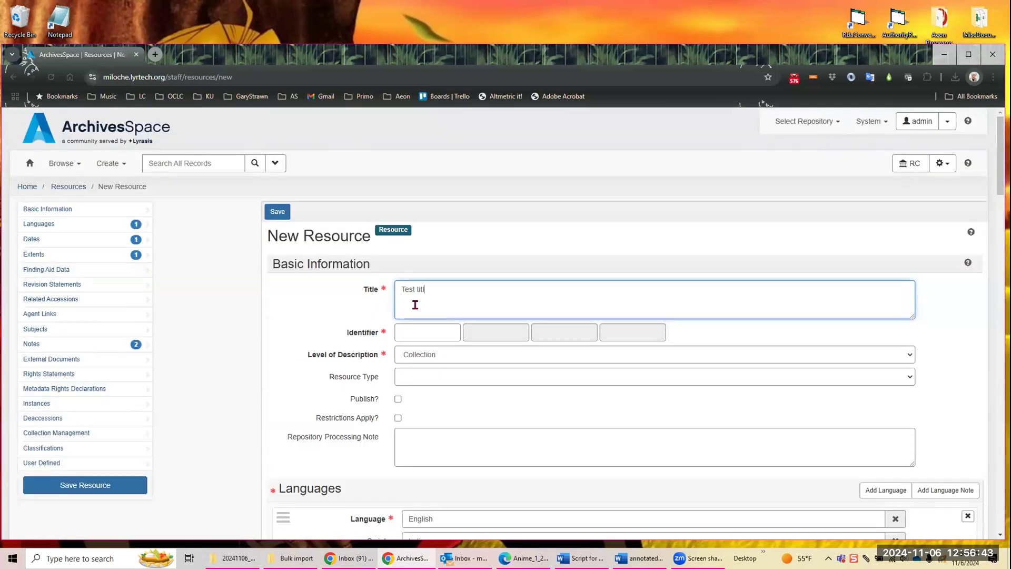
{"action": "left_click", "coordinate": [411, 327]}
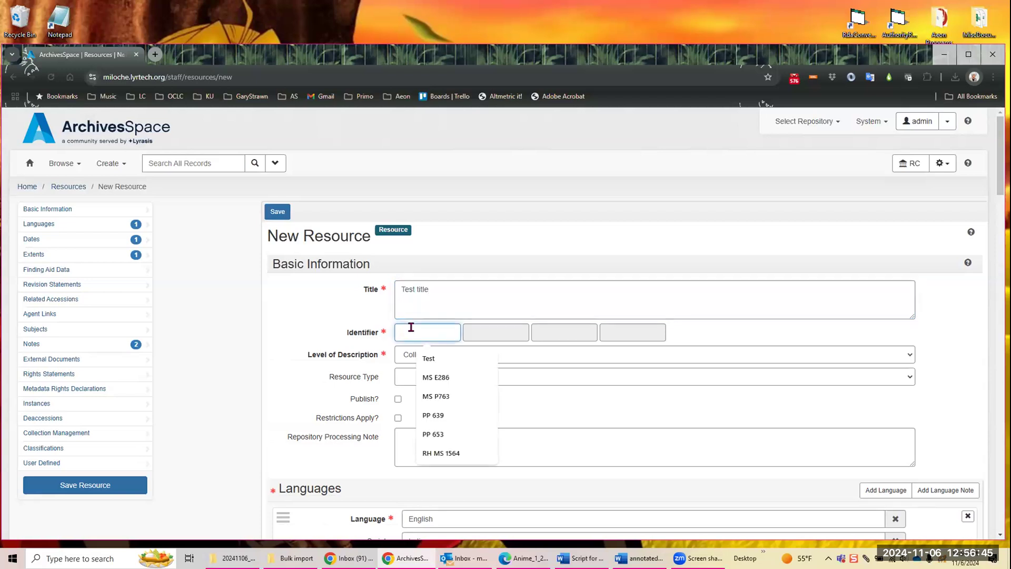
{"action": "type", "text": "1234"}
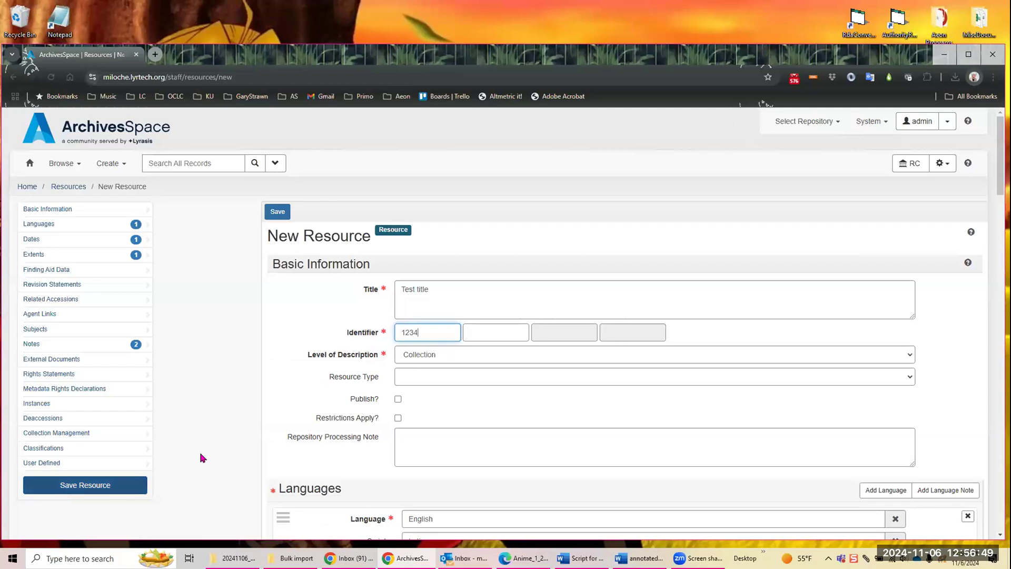
Step: Set the Creation date's type to Single, fill in its date expression, and try to save the resource
{"action": "scroll", "coordinate": [240, 443], "scroll_direction": "down", "scroll_amount": 8}
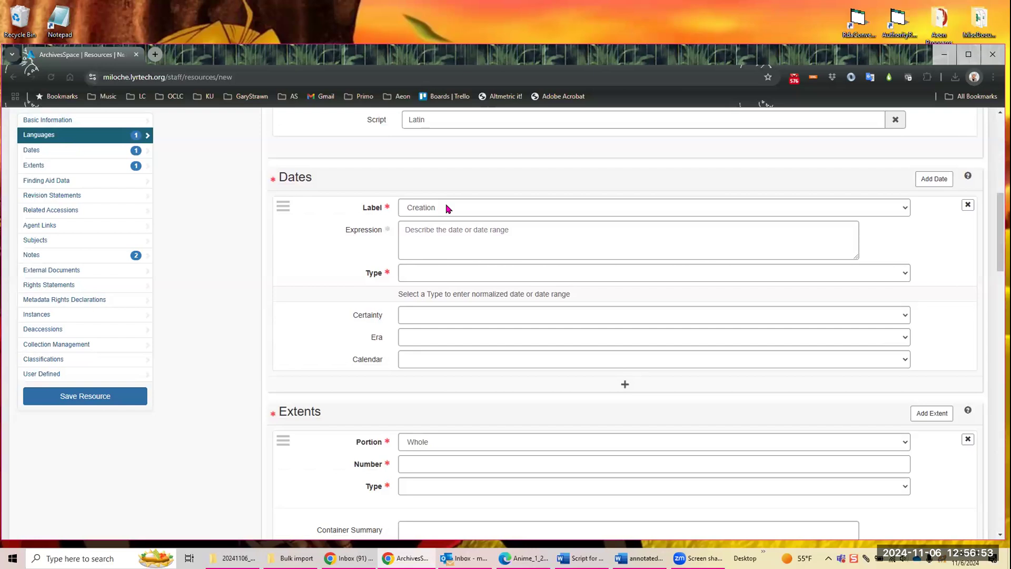
{"action": "left_click", "coordinate": [449, 209]}
{"action": "left_click", "coordinate": [949, 254]}
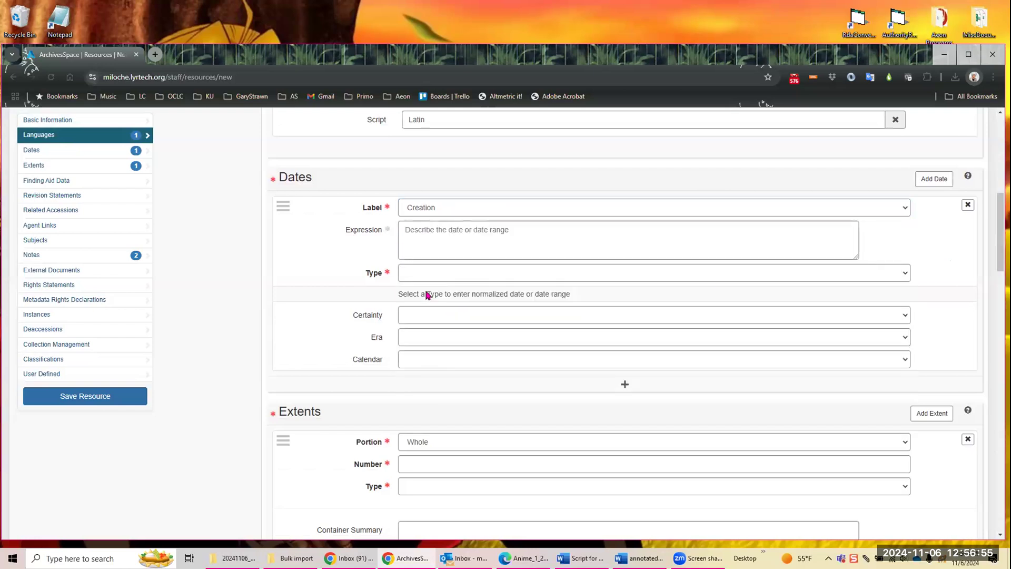
{"action": "left_click", "coordinate": [426, 272]}
{"action": "left_click", "coordinate": [430, 327]}
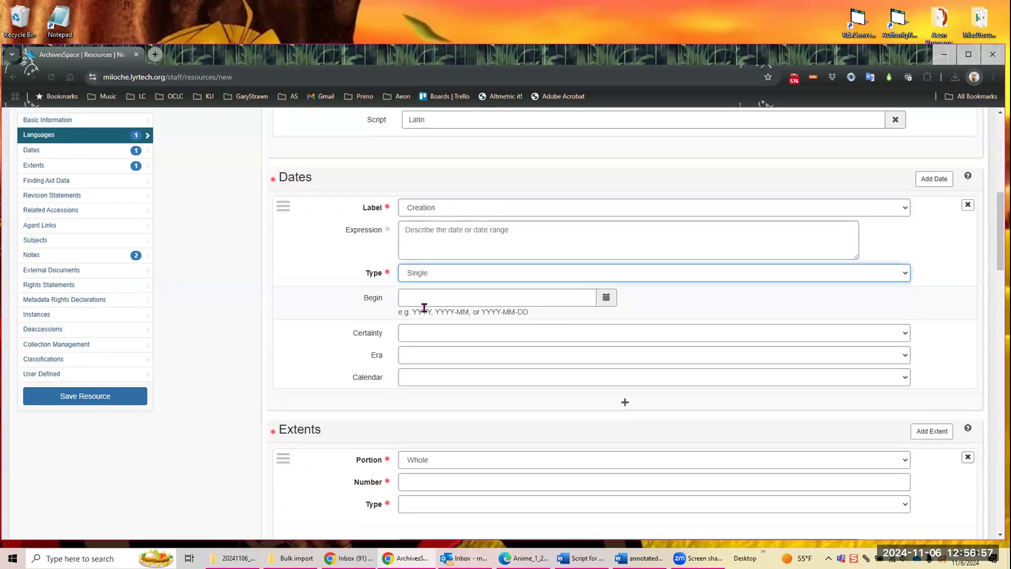
{"action": "left_click", "coordinate": [416, 239]}
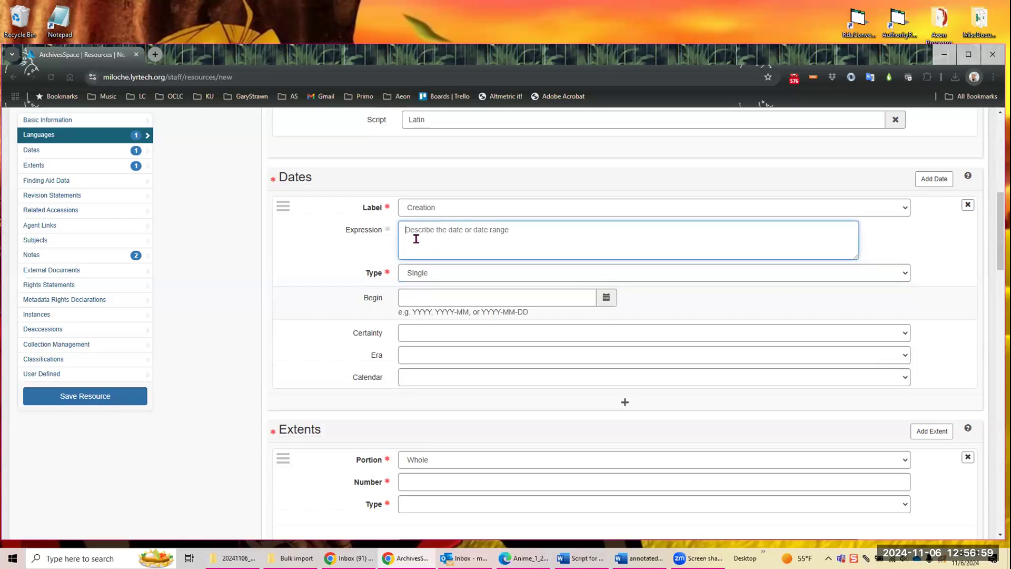
{"action": "type", "text": "1976"}
{"action": "left_click", "coordinate": [83, 397]}
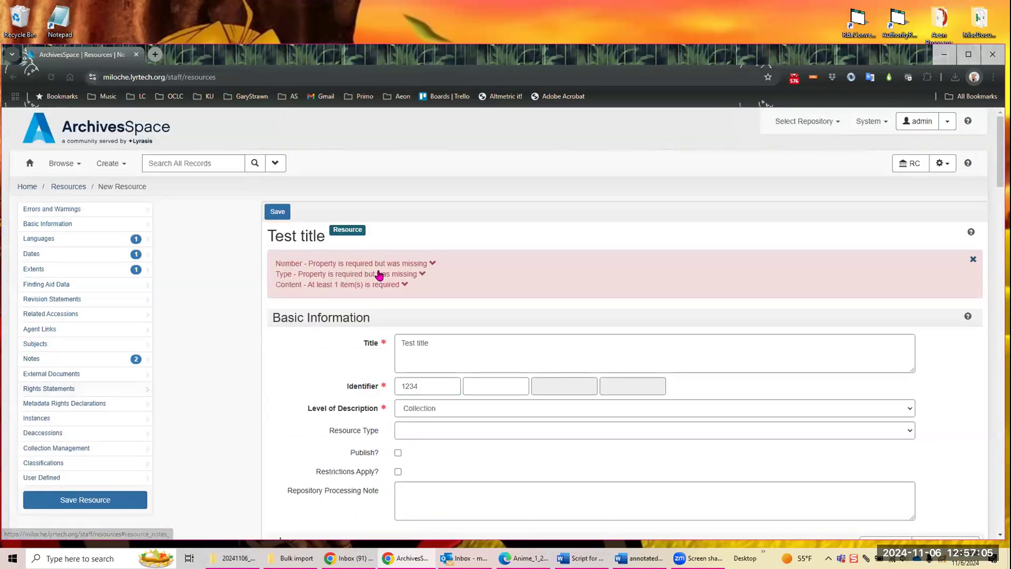
Step: Fill in the missing extent with number 1 and type Cassettes, and try to save the resource again
{"action": "left_click", "coordinate": [346, 264]}
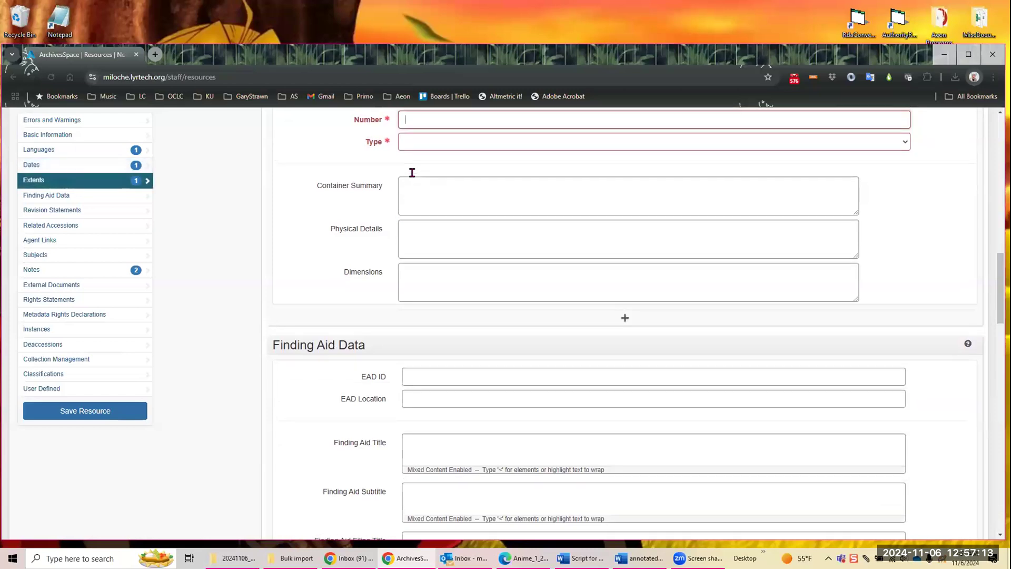
{"action": "scroll", "coordinate": [414, 174], "scroll_direction": "up", "scroll_amount": 1}
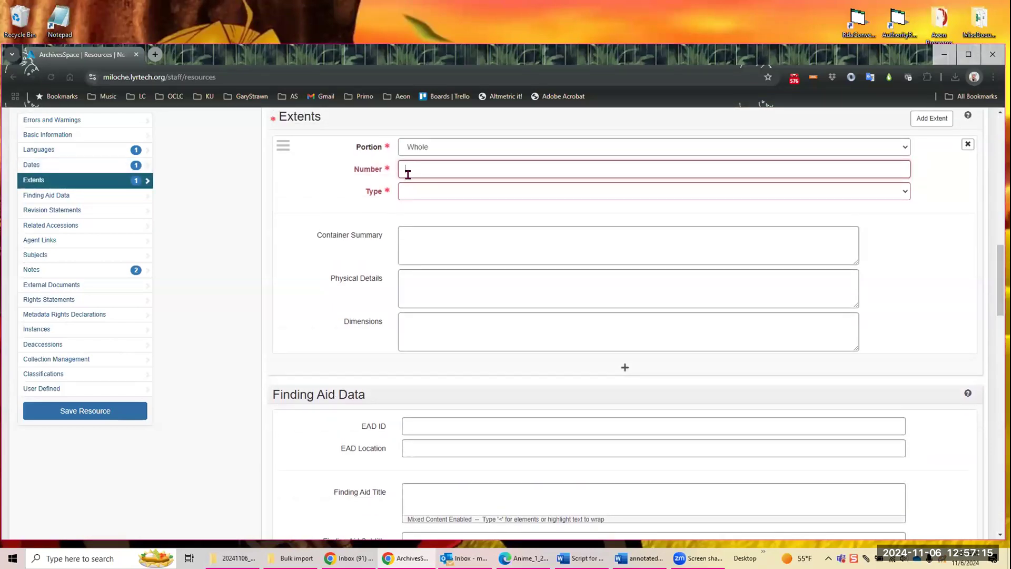
{"action": "left_click", "coordinate": [425, 191]}
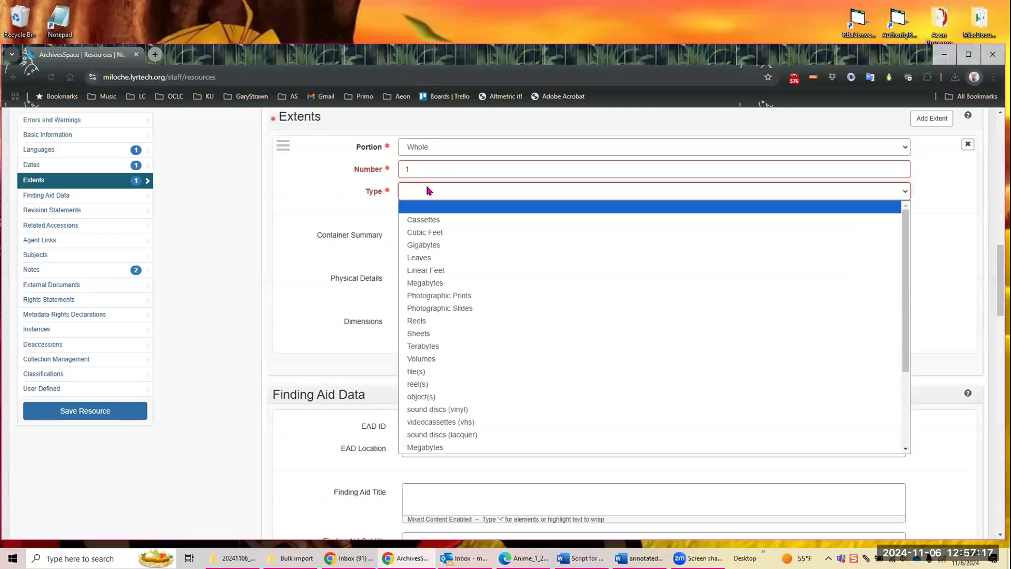
{"action": "left_click", "coordinate": [424, 219]}
{"action": "scroll", "coordinate": [337, 251], "scroll_direction": "down", "scroll_amount": 10}
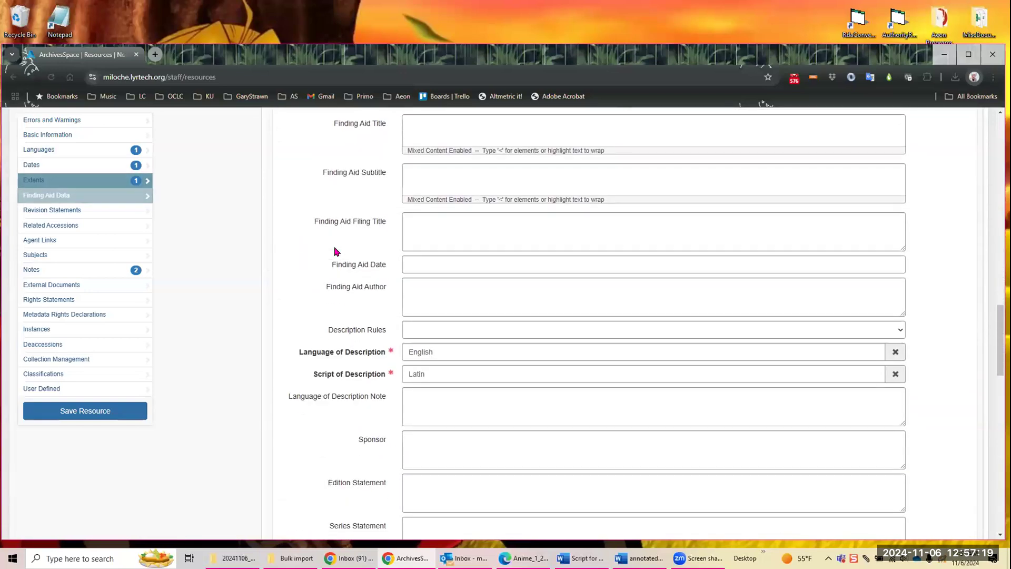
{"action": "left_click", "coordinate": [72, 413]}
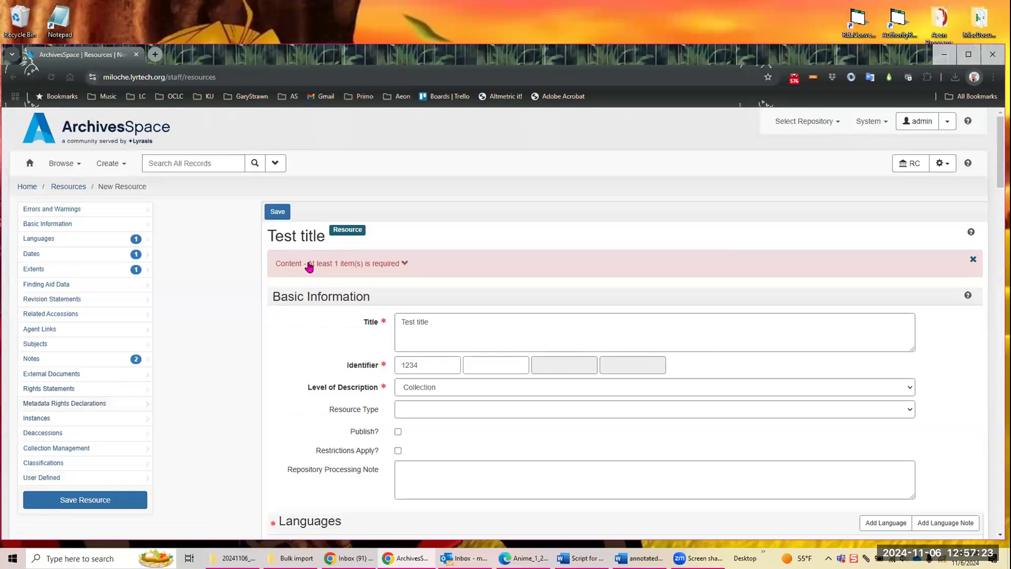
Step: Enter text in the Abstract note's missing required content and save the resource
{"action": "left_click", "coordinate": [307, 266]}
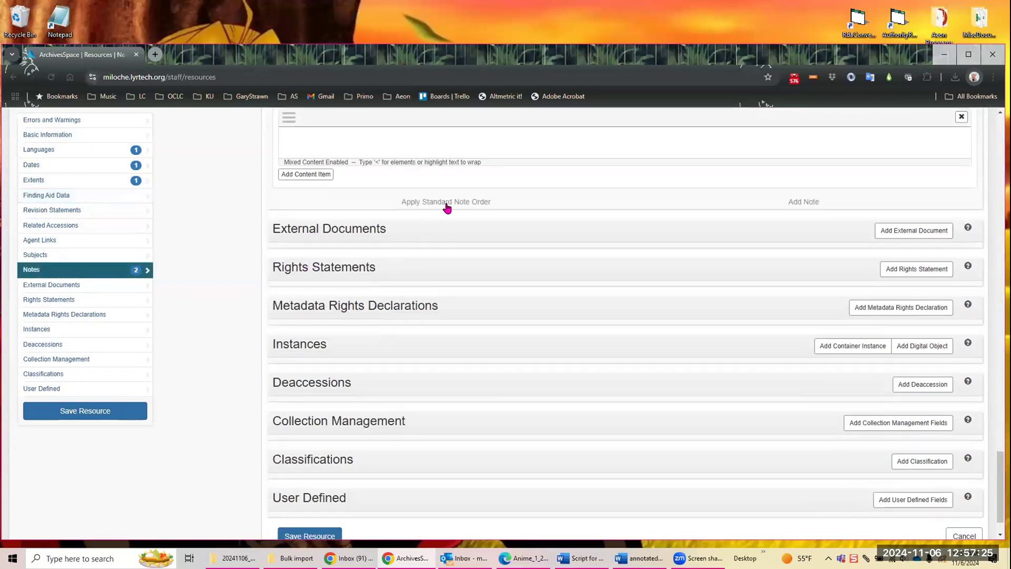
{"action": "scroll", "coordinate": [447, 203], "scroll_direction": "up", "scroll_amount": 3}
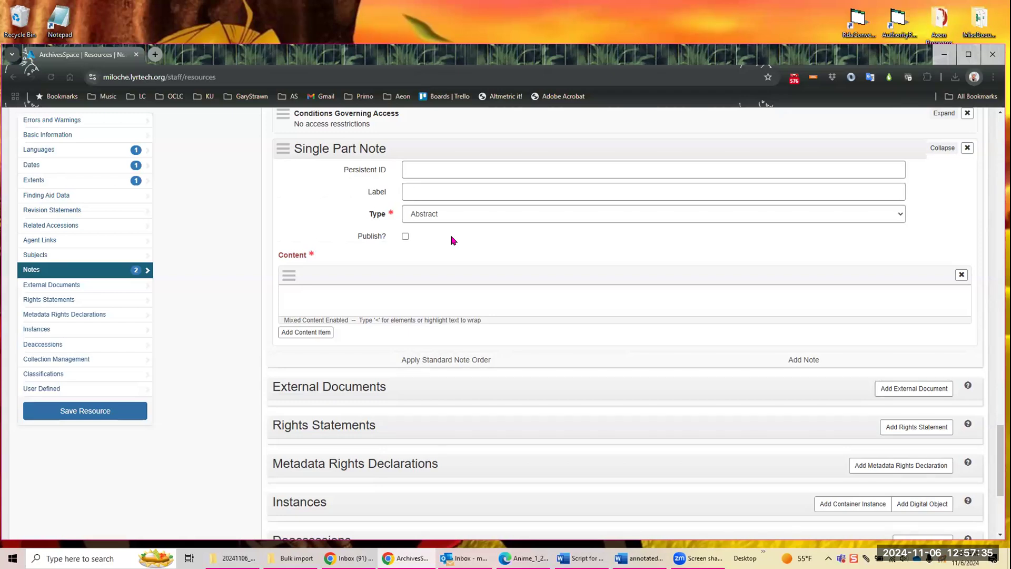
{"action": "left_click", "coordinate": [407, 294]}
{"action": "type", "text": "your"}
{"action": "left_click", "coordinate": [113, 409]}
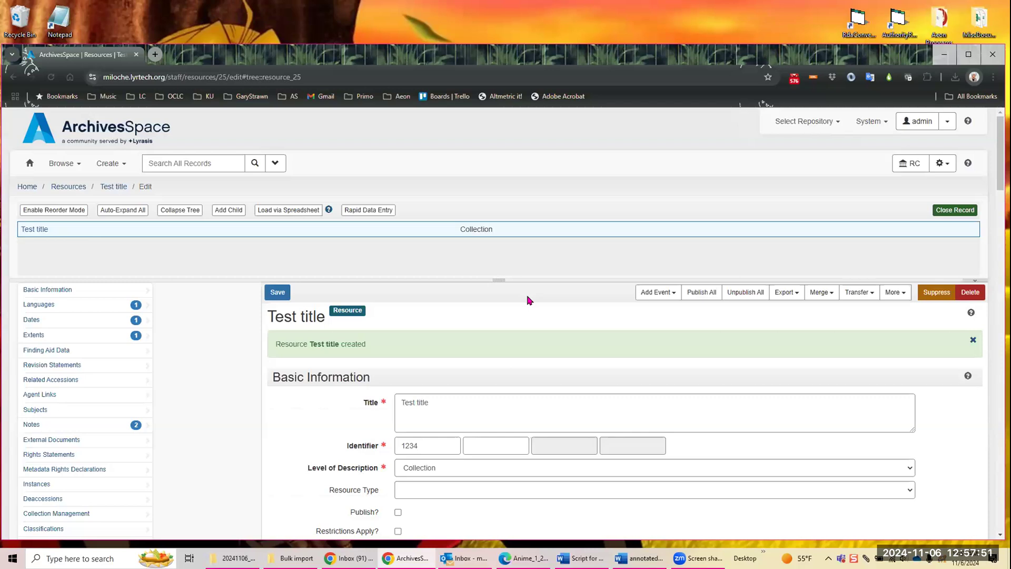
Step: Browse the agents and open the required fields settings for Person agents
{"action": "left_click", "coordinate": [62, 164]}
{"action": "left_click", "coordinate": [62, 256]}
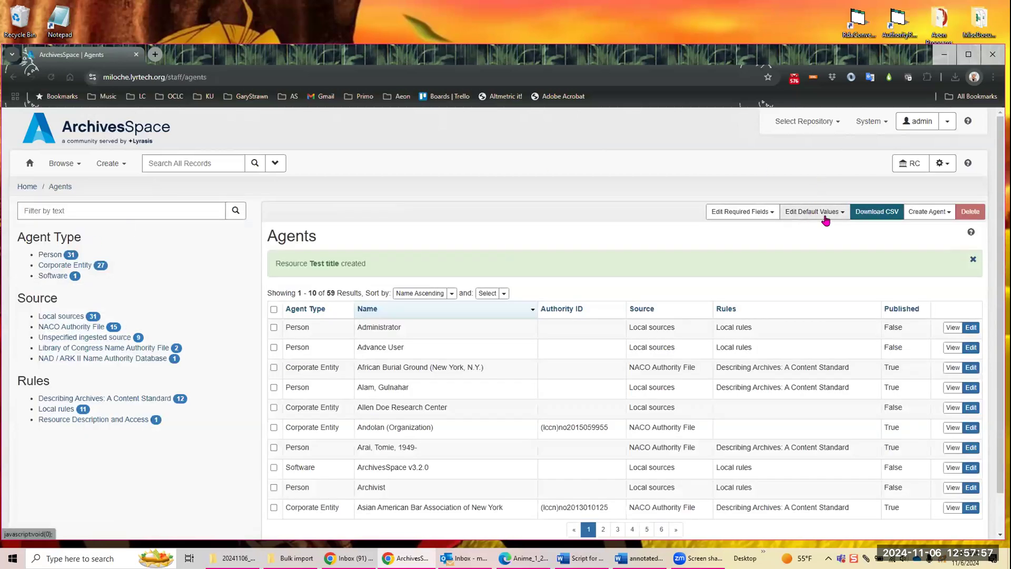
{"action": "left_click", "coordinate": [756, 214]}
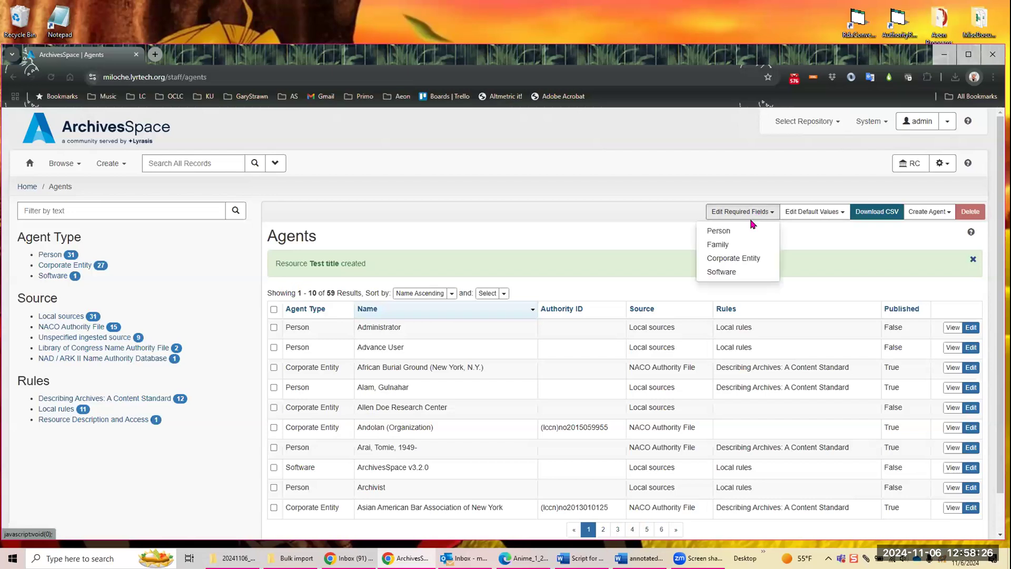
{"action": "left_click", "coordinate": [727, 233]}
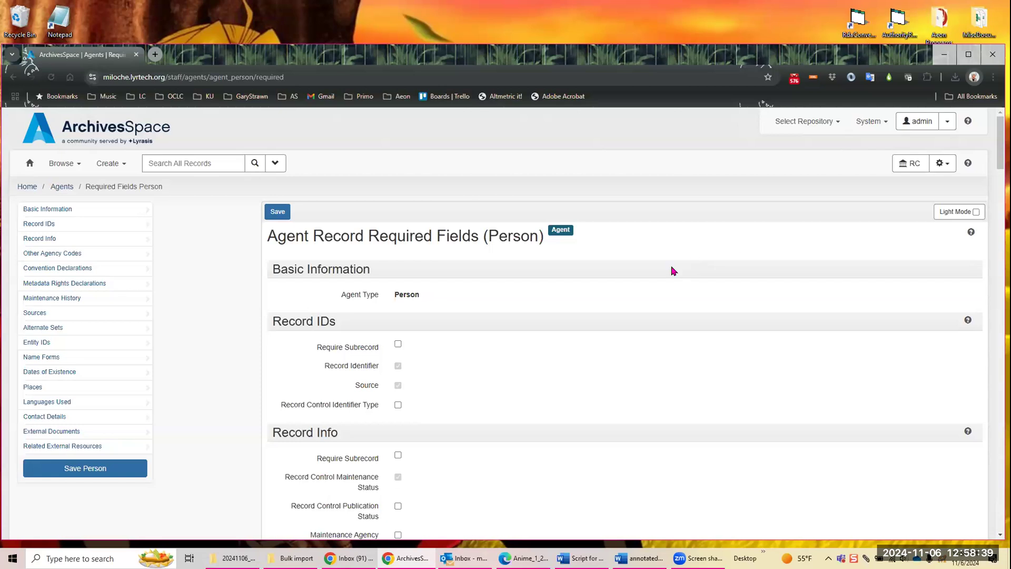
Step: Require the Sources subrecord and its Descriptive Note for Person agents
{"action": "scroll", "coordinate": [686, 259], "scroll_direction": "down", "scroll_amount": 1}
{"action": "scroll", "coordinate": [686, 259], "scroll_direction": "down", "scroll_amount": 1}
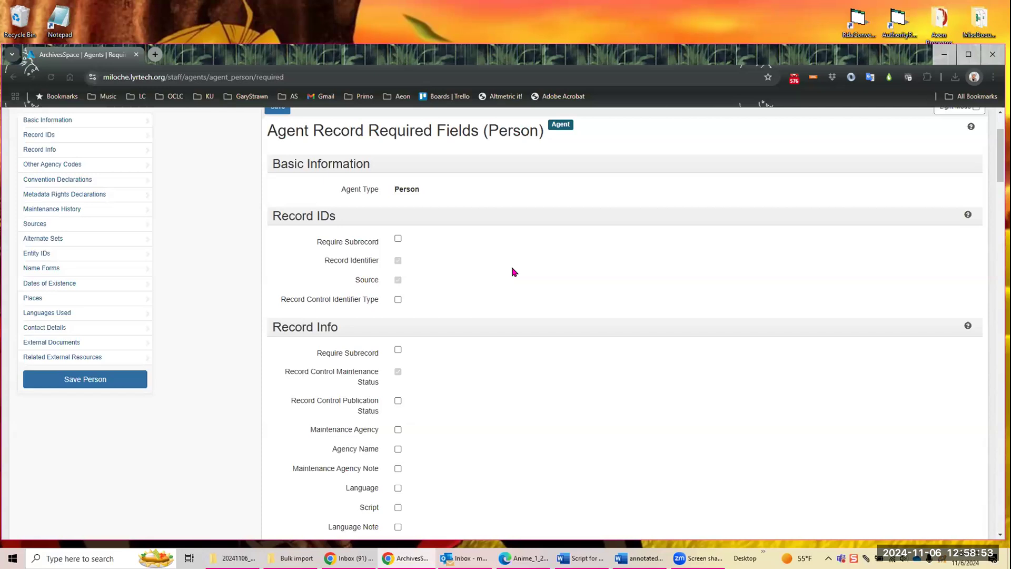
{"action": "scroll", "coordinate": [514, 272], "scroll_direction": "down", "scroll_amount": 9}
{"action": "scroll", "coordinate": [510, 275], "scroll_direction": "down", "scroll_amount": 14}
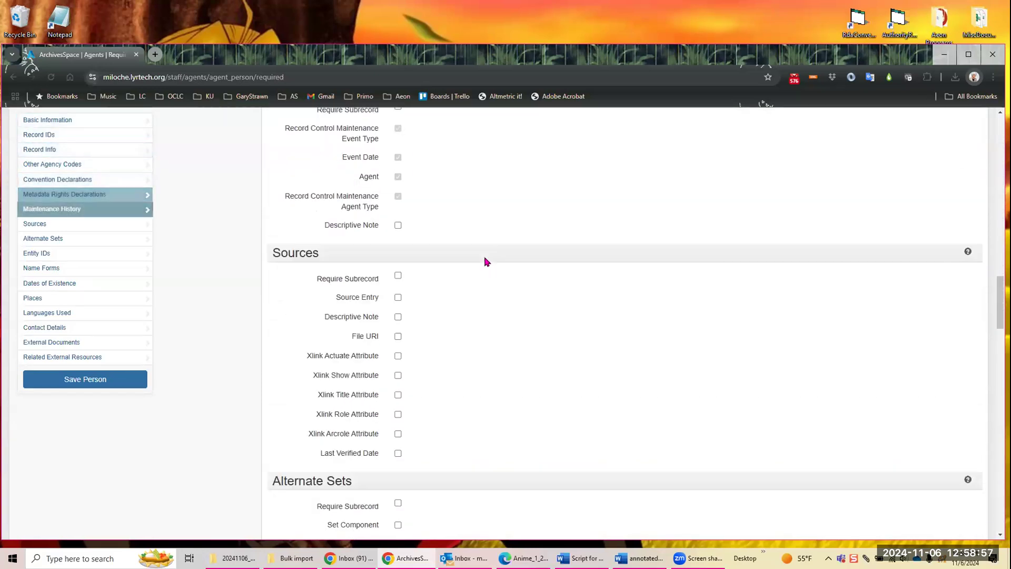
{"action": "scroll", "coordinate": [454, 255], "scroll_direction": "down", "scroll_amount": 1}
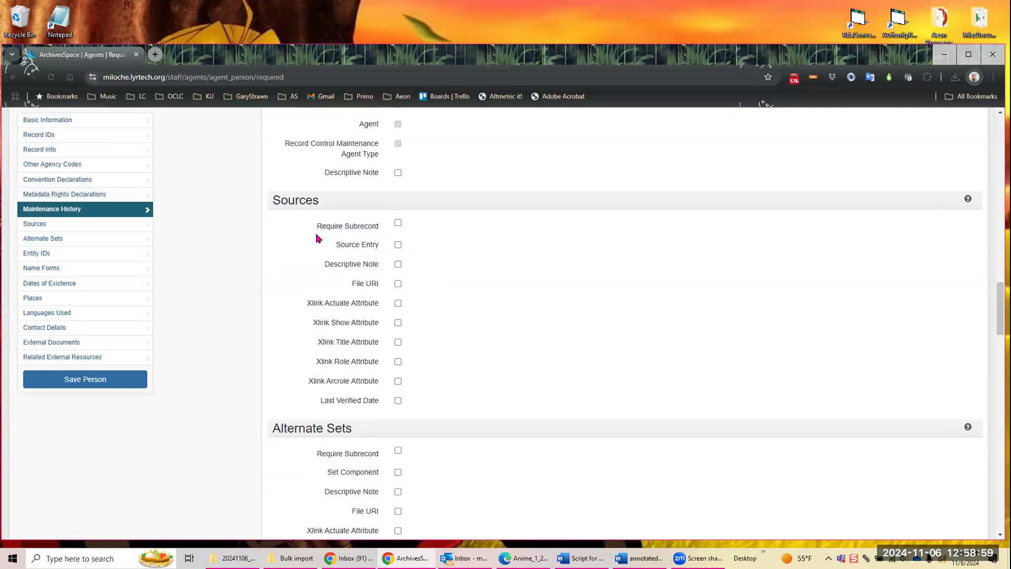
{"action": "left_click", "coordinate": [398, 223]}
{"action": "left_click", "coordinate": [398, 264]}
Step: Make Source and Rules required under Name Forms and save the Person required fields
{"action": "left_click", "coordinate": [69, 268]}
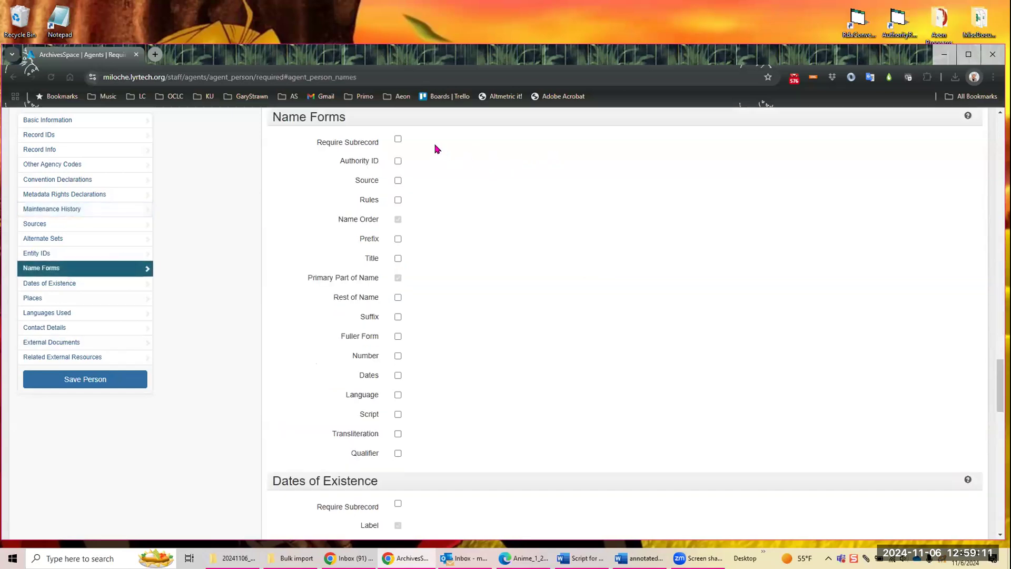
{"action": "left_click", "coordinate": [397, 180]}
{"action": "left_click", "coordinate": [398, 201]}
{"action": "left_click", "coordinate": [102, 386]}
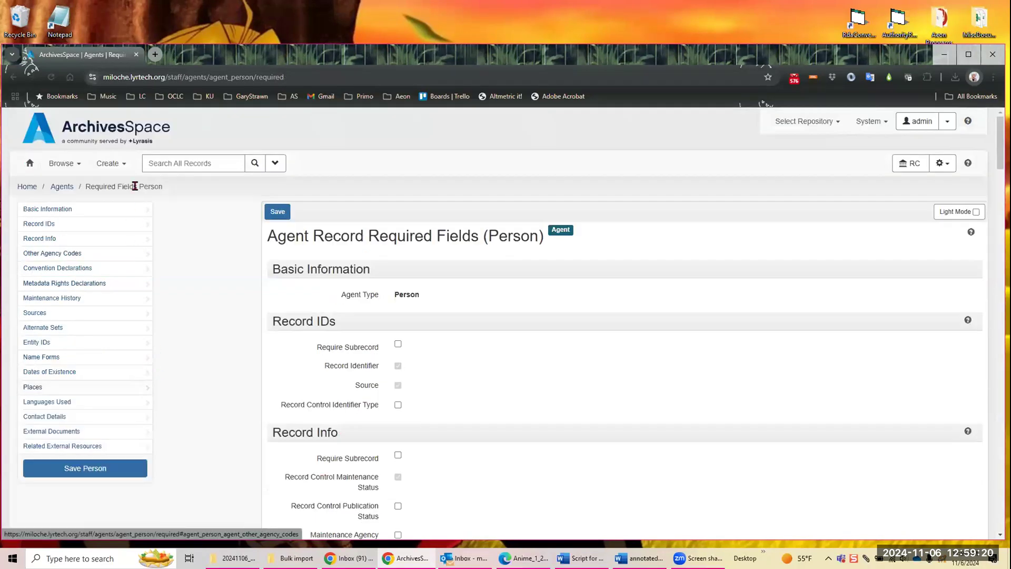
Step: Start a new Person agent record and check the required fields in its Sources section
{"action": "left_click", "coordinate": [108, 165]}
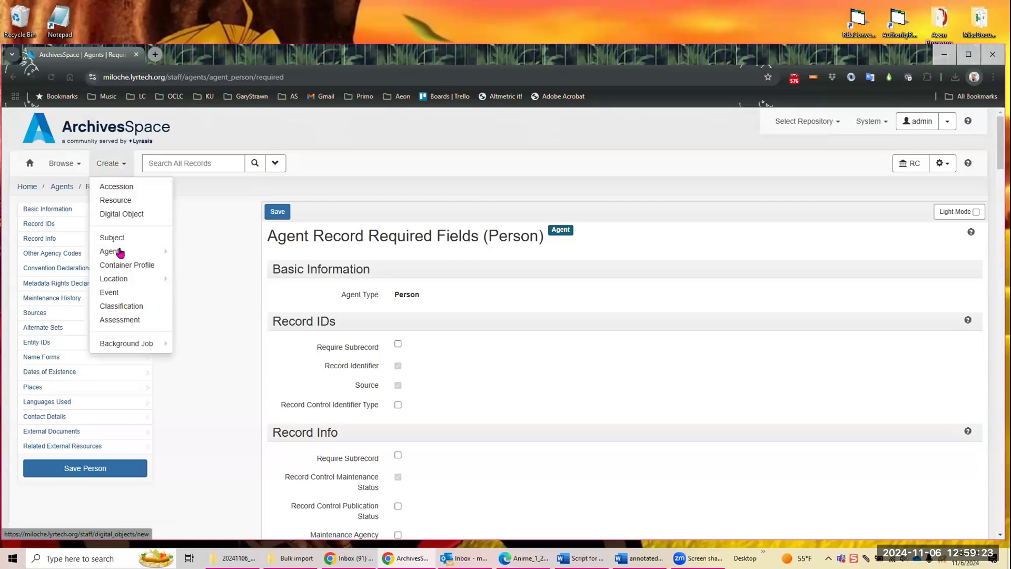
{"action": "mouse_move", "coordinate": [142, 252]}
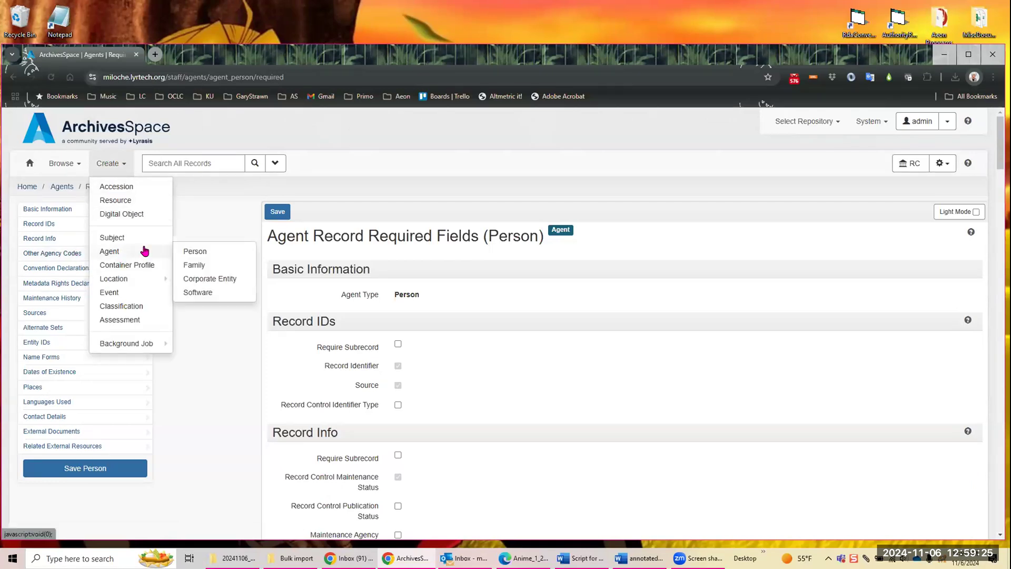
{"action": "left_click", "coordinate": [193, 253]}
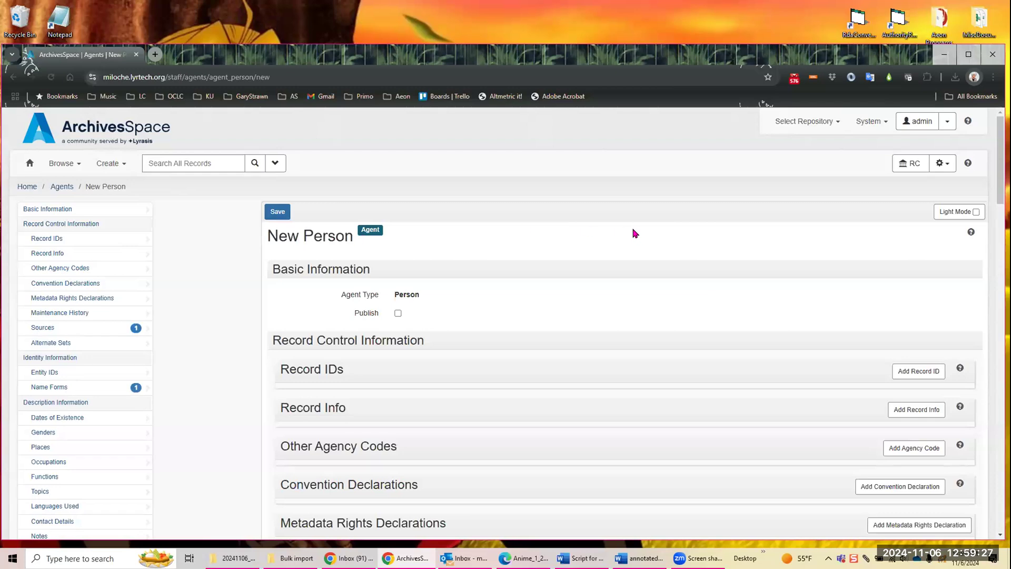
{"action": "scroll", "coordinate": [631, 237], "scroll_direction": "down", "scroll_amount": 1}
{"action": "scroll", "coordinate": [628, 237], "scroll_direction": "down", "scroll_amount": 5}
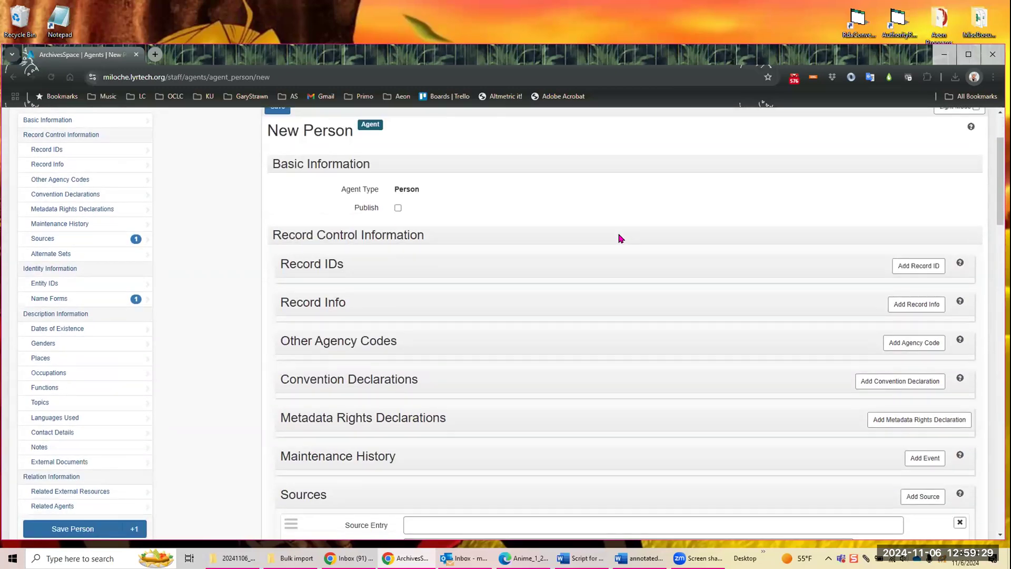
{"action": "scroll", "coordinate": [556, 246], "scroll_direction": "down", "scroll_amount": 2}
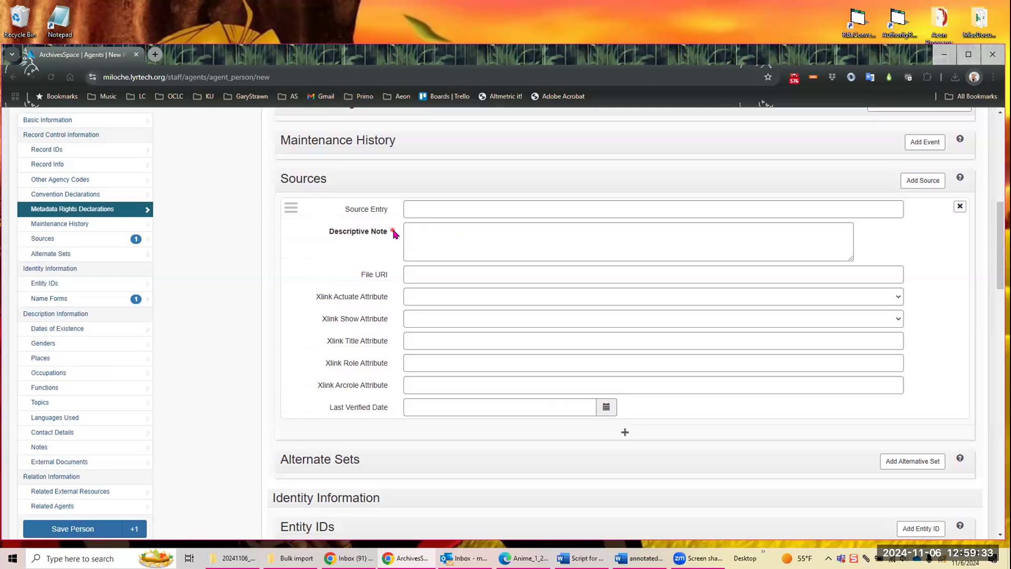
Step: Add a Record ID subrecord to the new Person agent
{"action": "scroll", "coordinate": [435, 250], "scroll_direction": "up", "scroll_amount": 8}
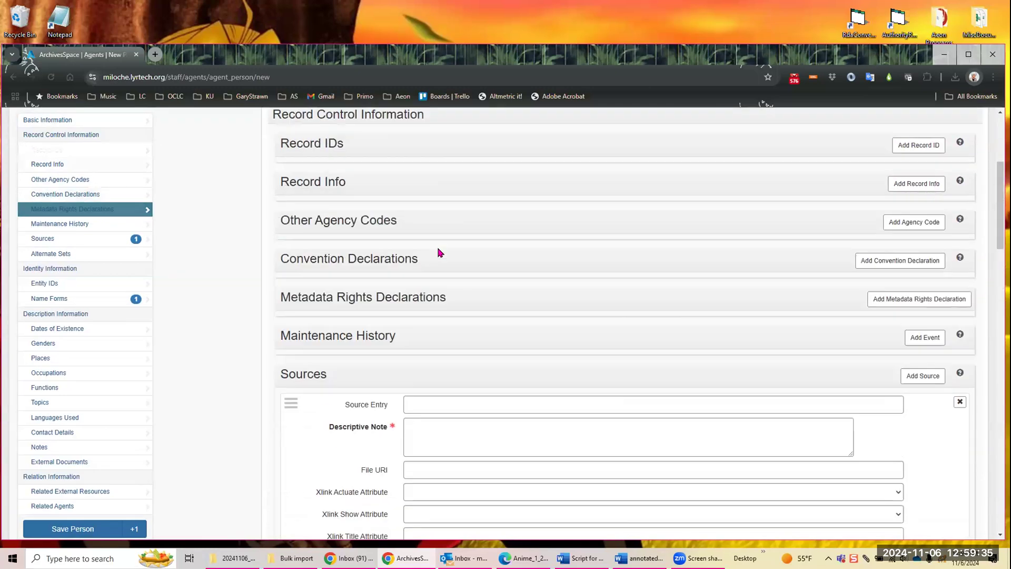
{"action": "scroll", "coordinate": [455, 262], "scroll_direction": "down", "scroll_amount": 2}
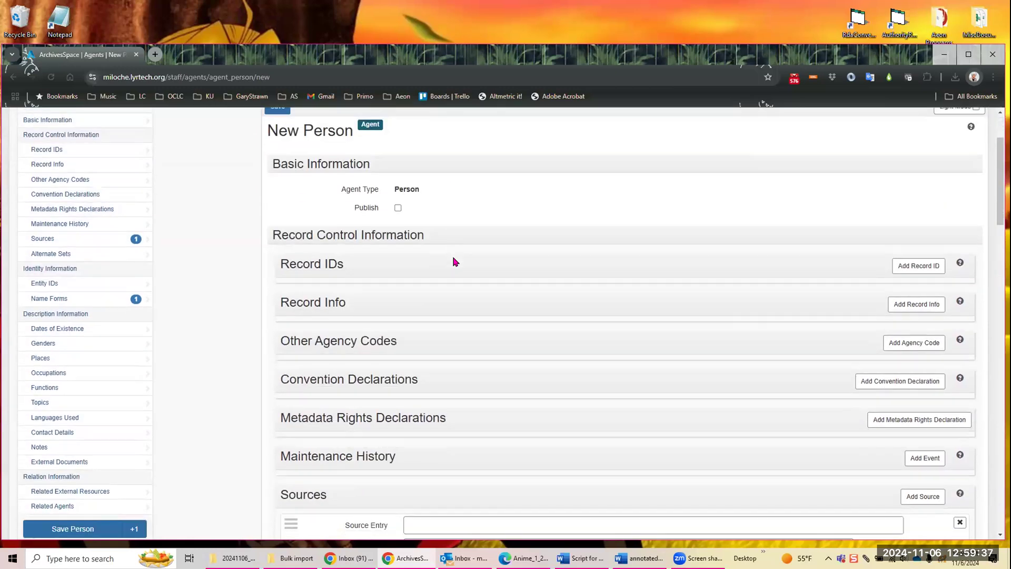
{"action": "scroll", "coordinate": [455, 262], "scroll_direction": "down", "scroll_amount": 1}
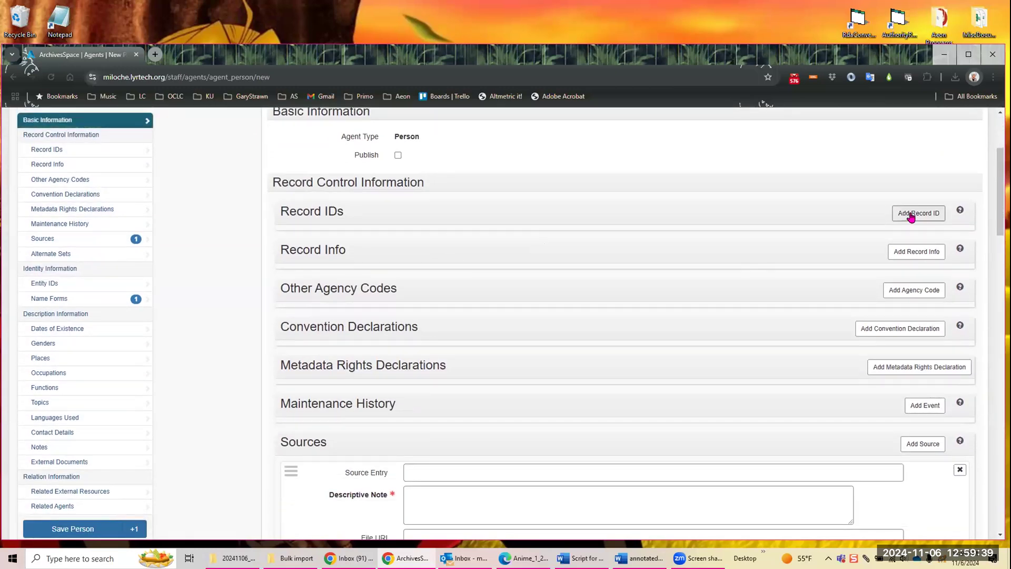
{"action": "left_click", "coordinate": [910, 214]}
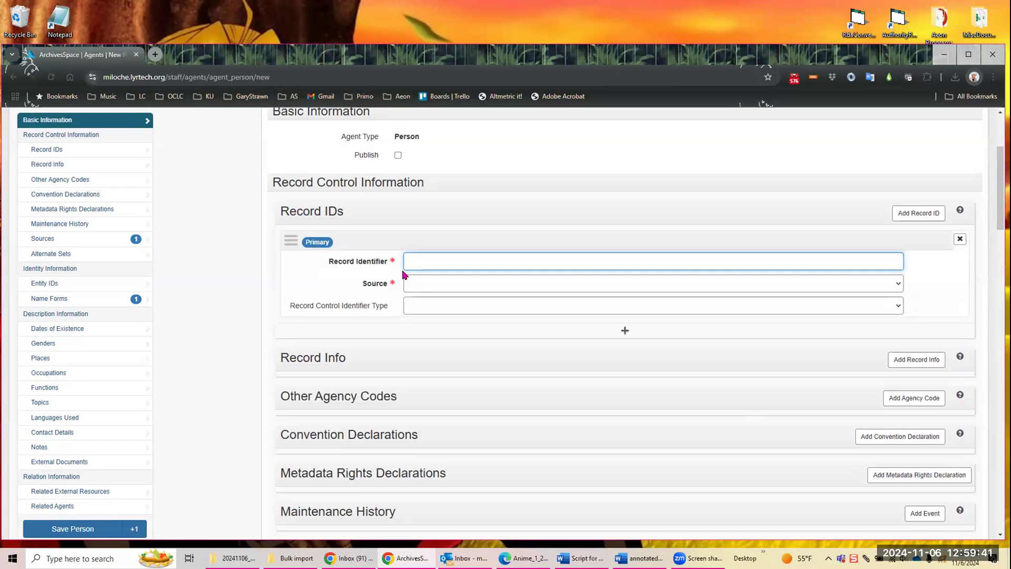
Step: Examine which fields are marked as required in the new Person agent's Name Forms section
{"action": "scroll", "coordinate": [499, 277], "scroll_direction": "down", "scroll_amount": 1}
{"action": "scroll", "coordinate": [498, 276], "scroll_direction": "down", "scroll_amount": 9}
{"action": "scroll", "coordinate": [469, 266], "scroll_direction": "down", "scroll_amount": 6}
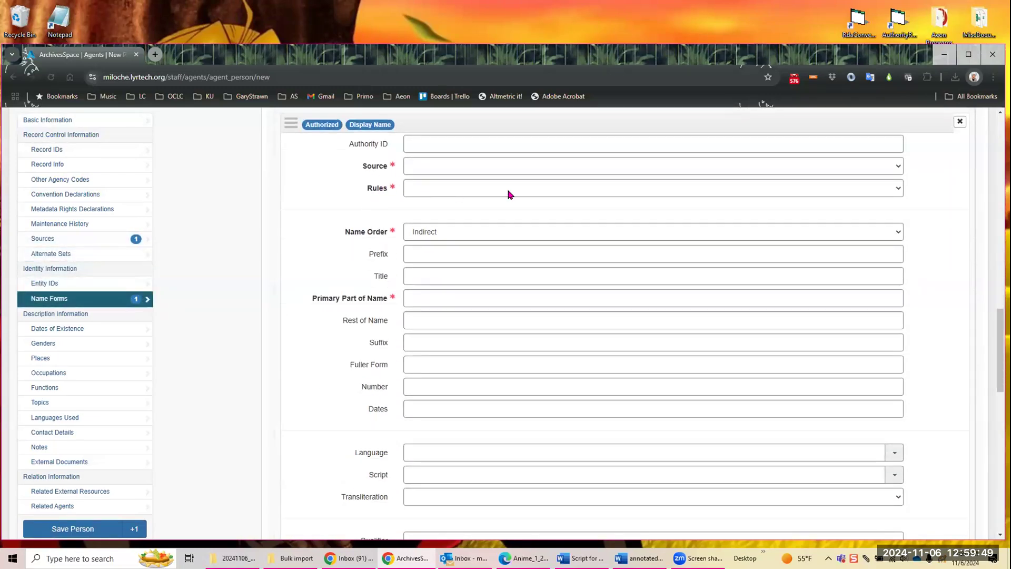
{"action": "mouse_move", "coordinate": [358, 248]}
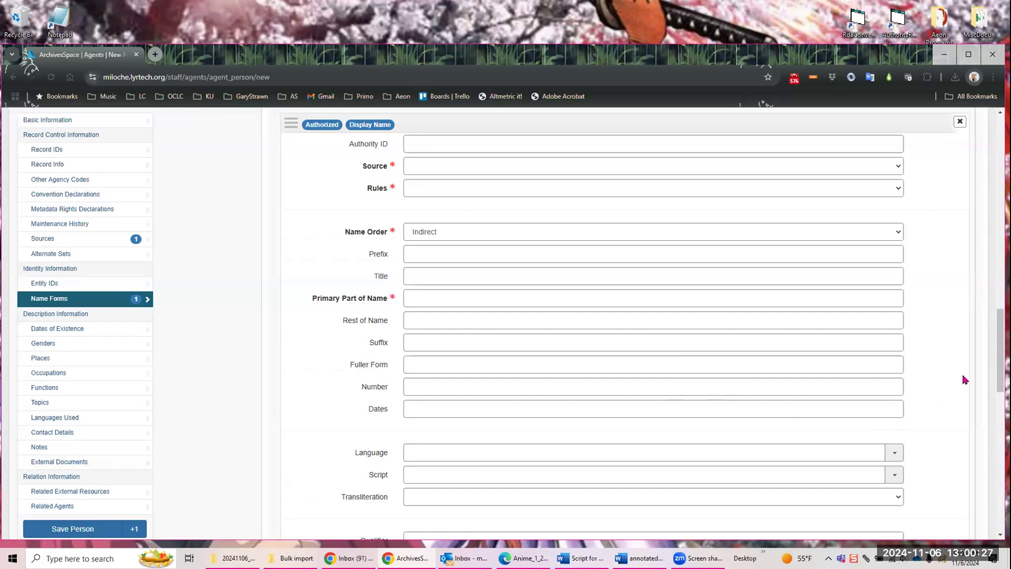
{"action": "left_click_drag", "start_coordinate": [1000, 348], "coordinate": [941, 153]}
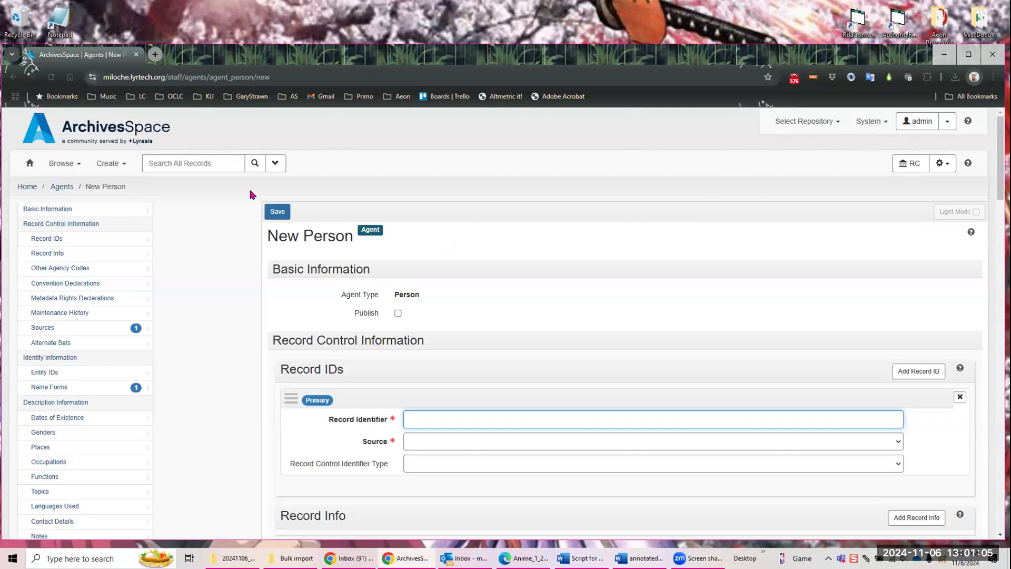
{"action": "left_click", "coordinate": [108, 164]}
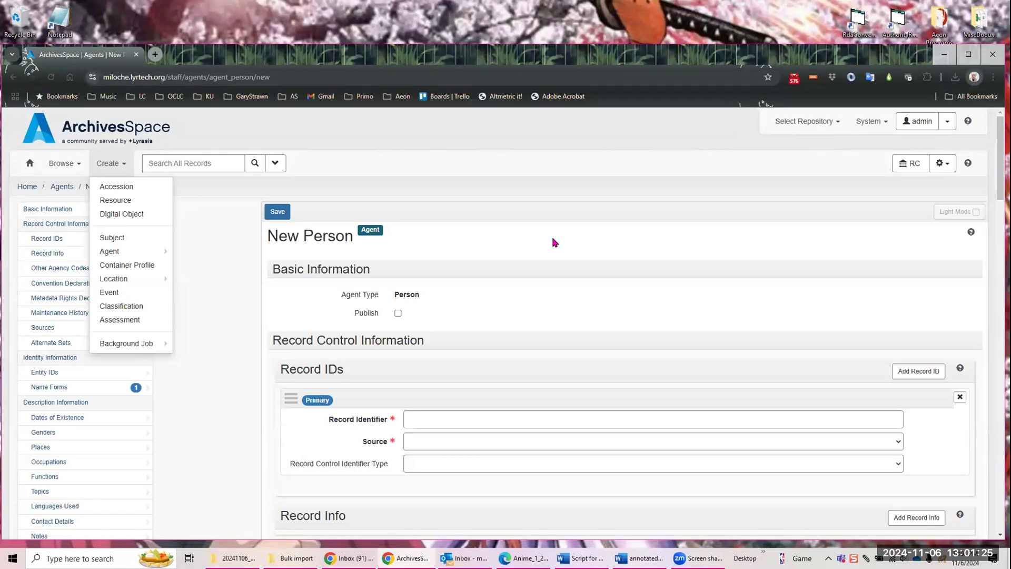
{"action": "left_click", "coordinate": [582, 205]}
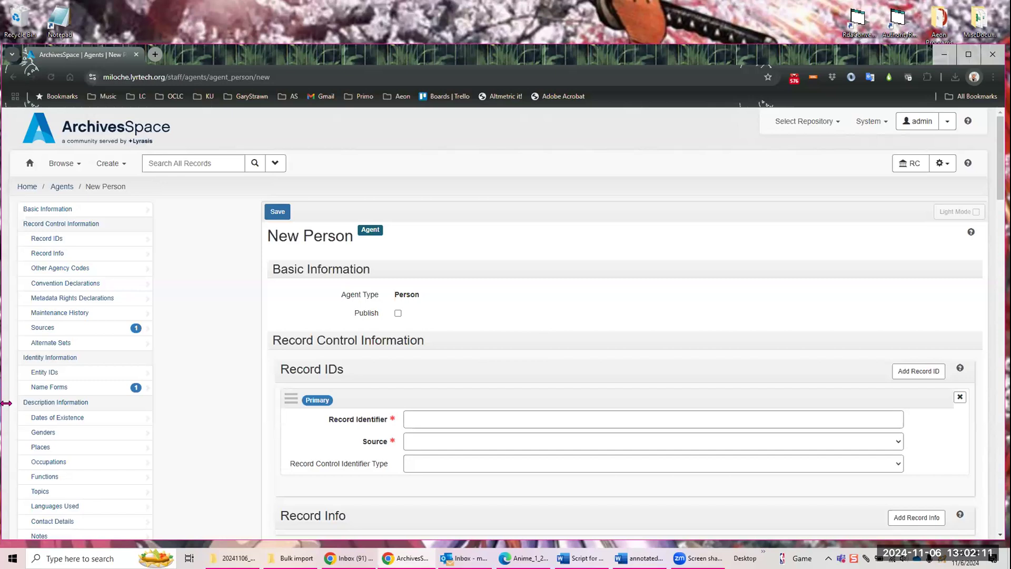
Step: Discard the unsaved new Person agent and open the required fields settings for Person agents
{"action": "left_click", "coordinate": [66, 163]}
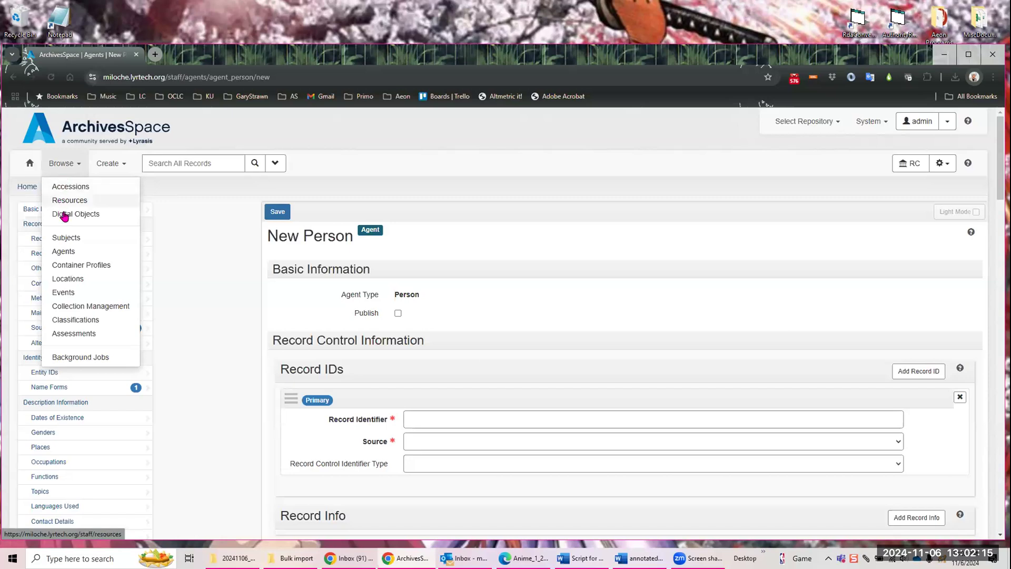
{"action": "left_click", "coordinate": [64, 253]}
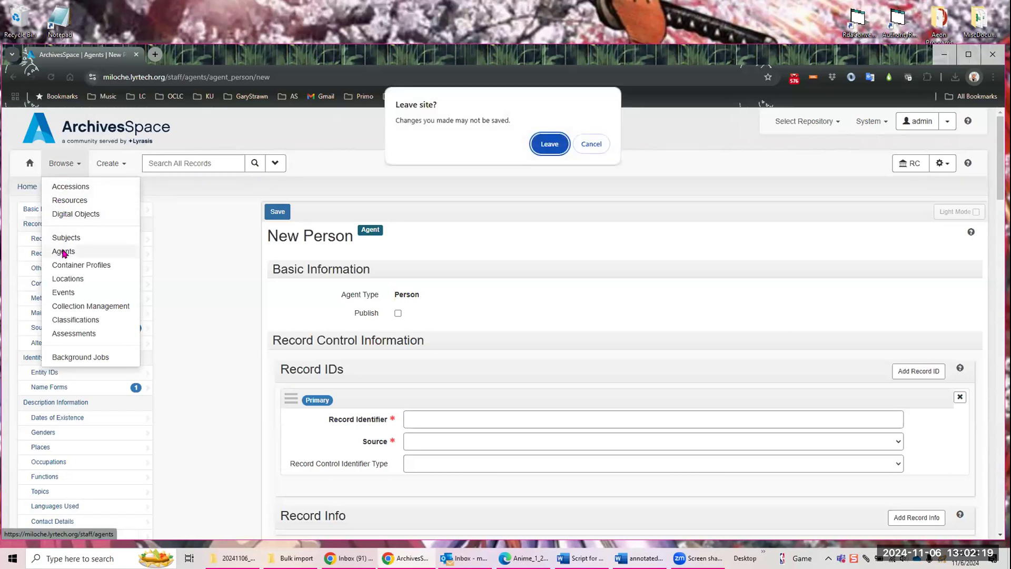
{"action": "left_click", "coordinate": [557, 146]}
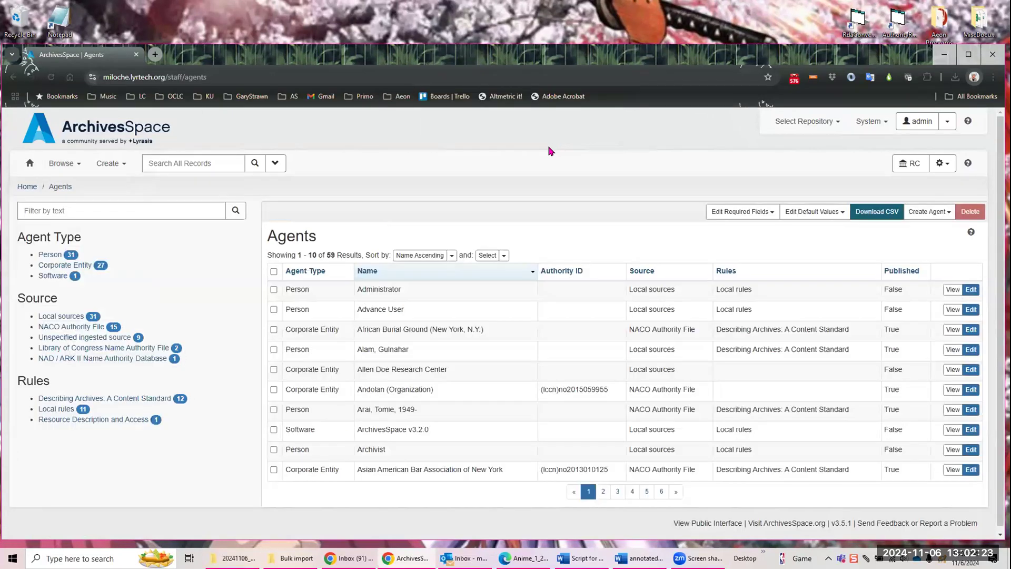
{"action": "left_click", "coordinate": [743, 212]}
{"action": "left_click", "coordinate": [730, 230]}
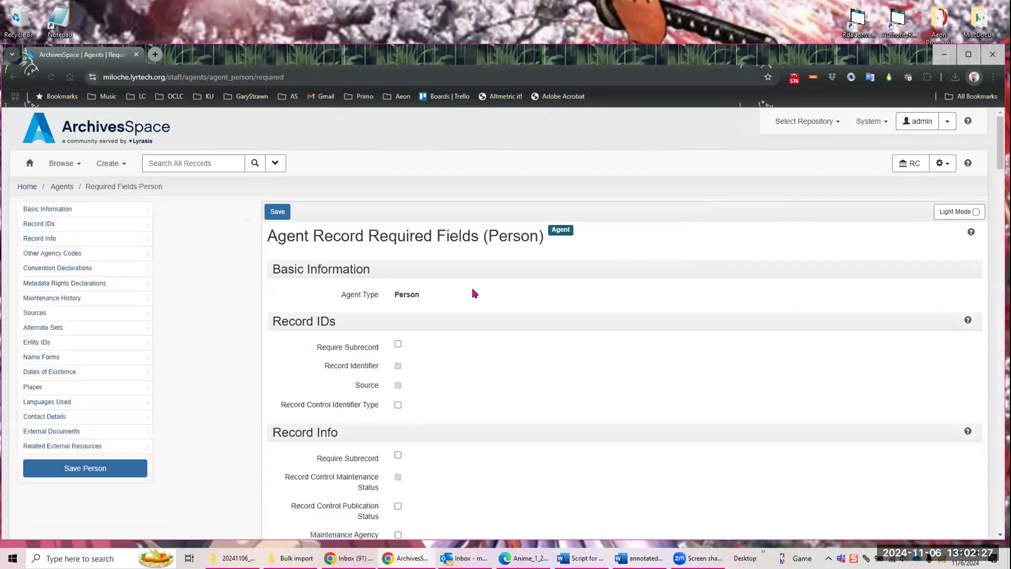
Step: Clear the Require Subrecord and Descriptive Note requirements under Sources in the Person required fields
{"action": "scroll", "coordinate": [466, 311], "scroll_direction": "down", "scroll_amount": 10}
{"action": "scroll", "coordinate": [463, 313], "scroll_direction": "down", "scroll_amount": 15}
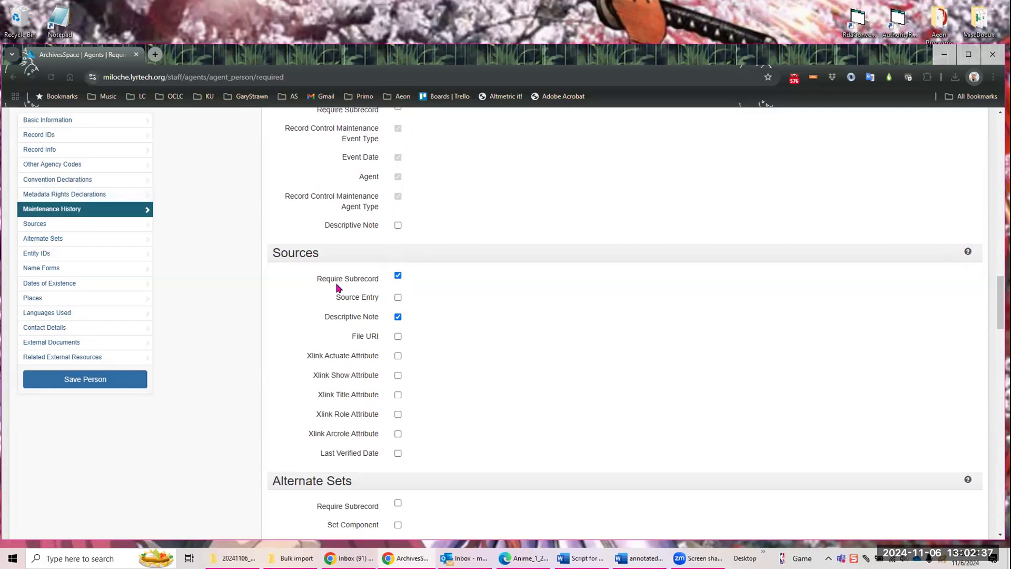
{"action": "left_click", "coordinate": [397, 275]}
{"action": "left_click", "coordinate": [397, 316]}
Step: Make Source and Rules no longer required under Name Forms and save the Person required fields
{"action": "scroll", "coordinate": [483, 314], "scroll_direction": "down", "scroll_amount": 5}
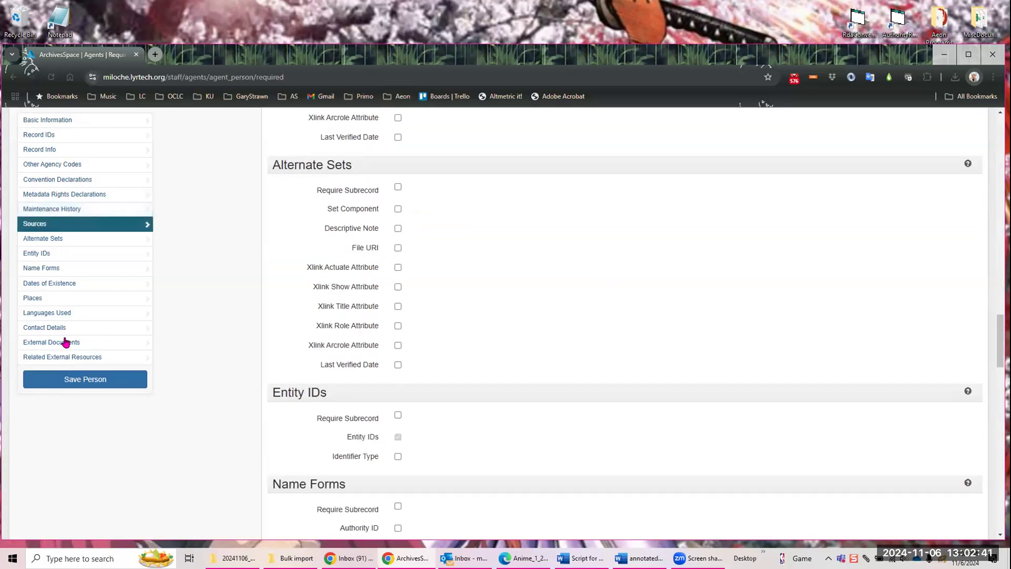
{"action": "left_click", "coordinate": [64, 269]}
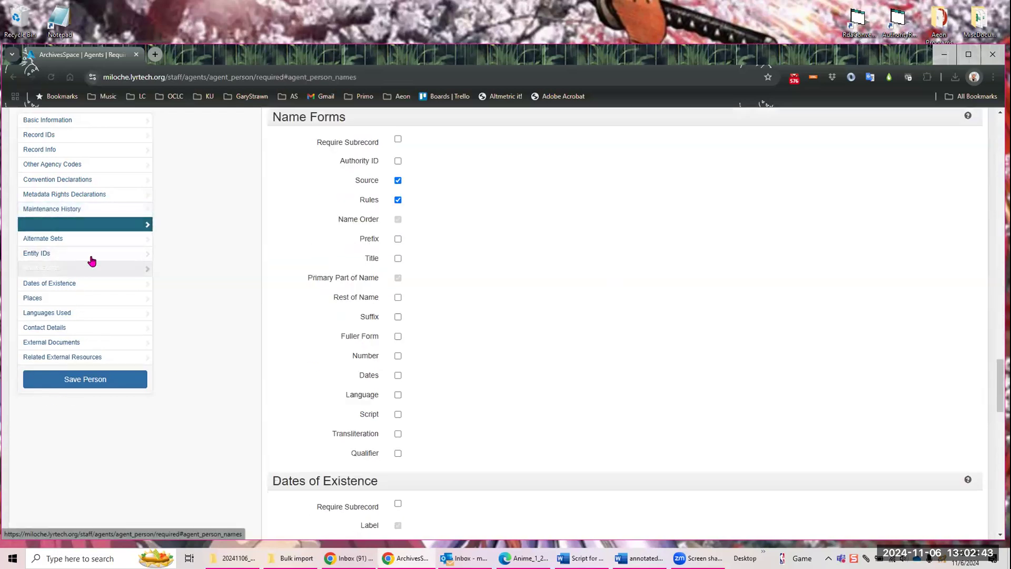
{"action": "left_click", "coordinate": [398, 180]}
{"action": "left_click", "coordinate": [398, 199]}
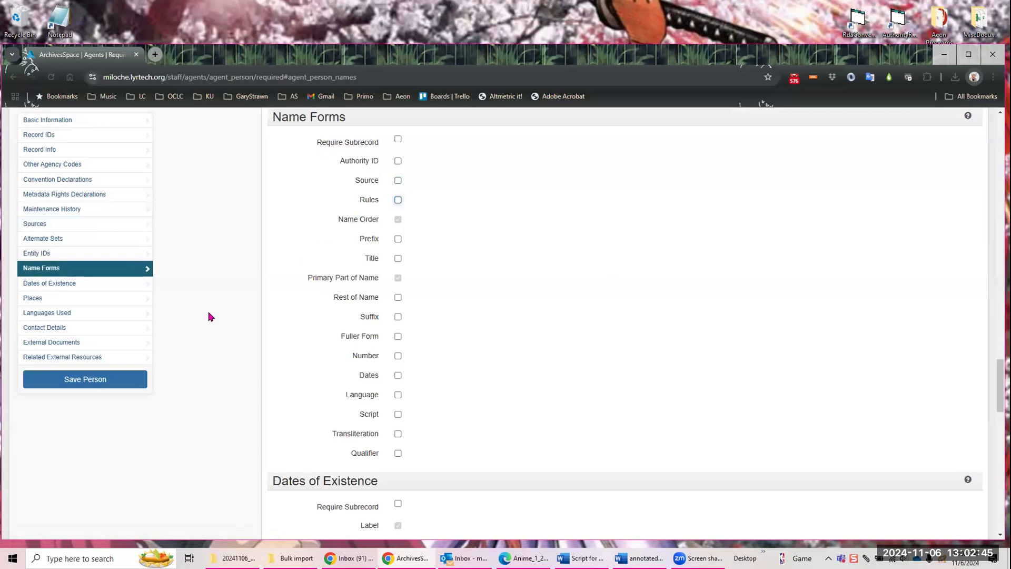
{"action": "left_click", "coordinate": [89, 380]}
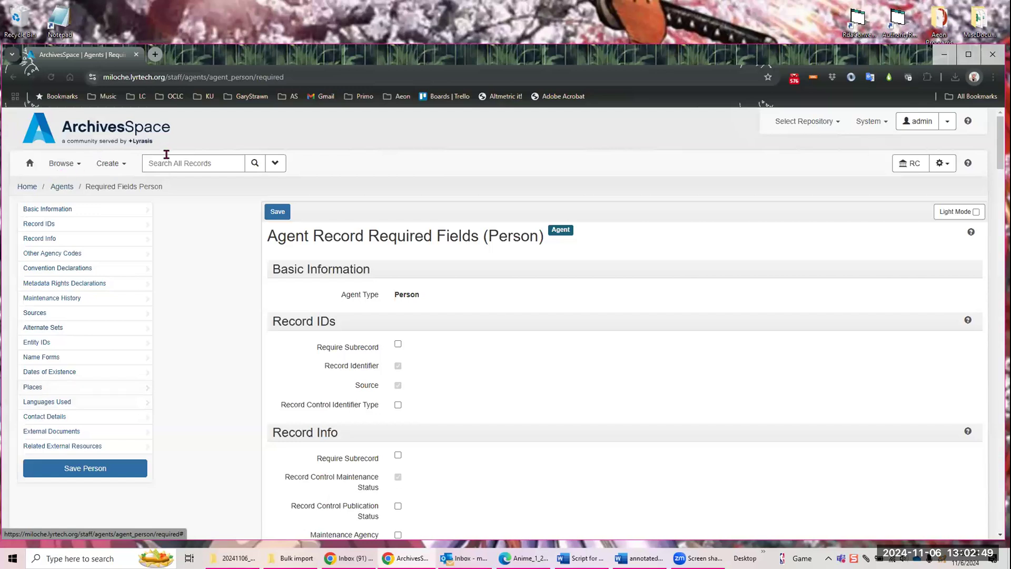
Step: Return to the agents list and filter it by the person's surname
{"action": "left_click", "coordinate": [62, 188]}
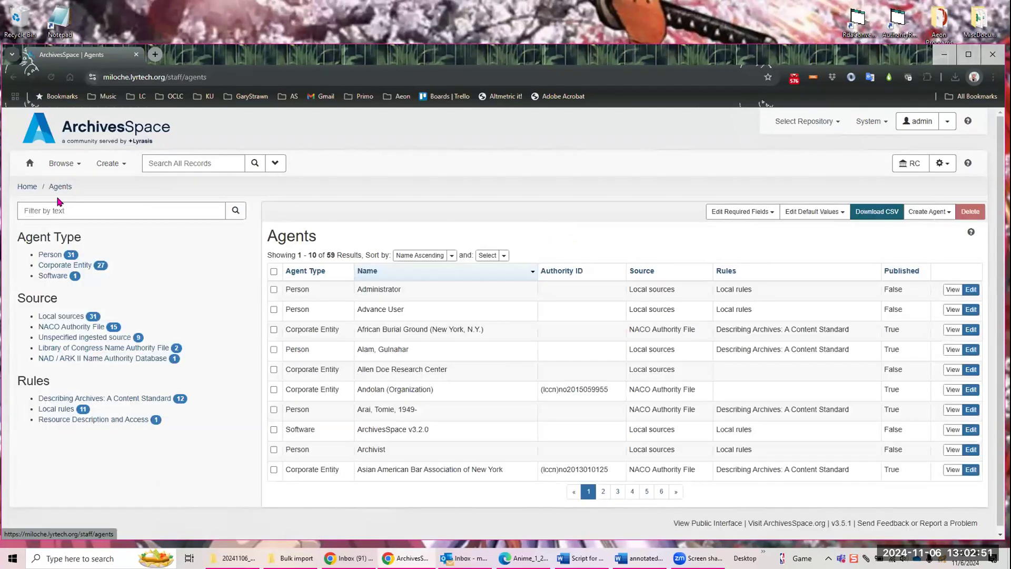
{"action": "left_click", "coordinate": [57, 209]}
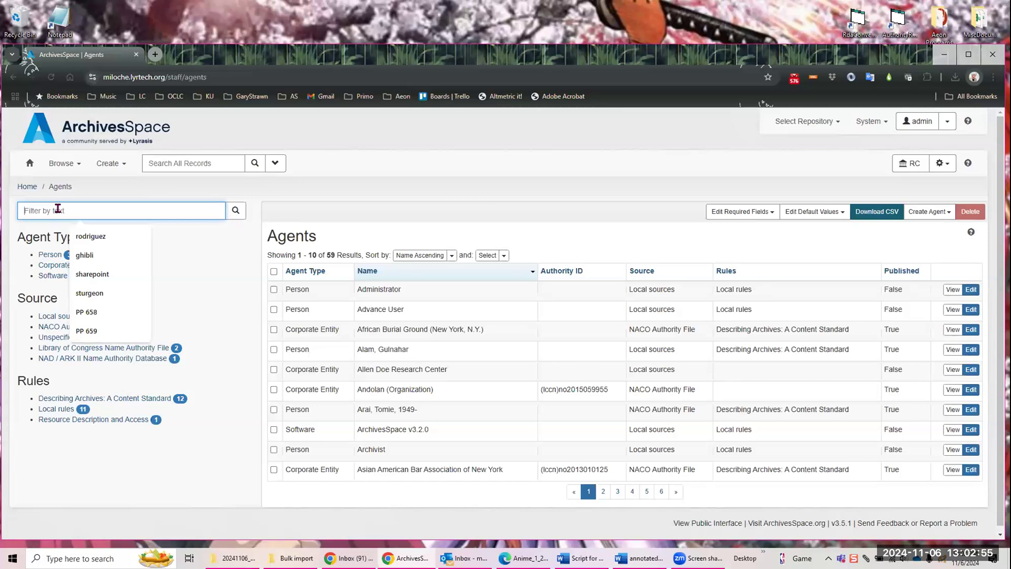
{"action": "type", "text": "kern"}
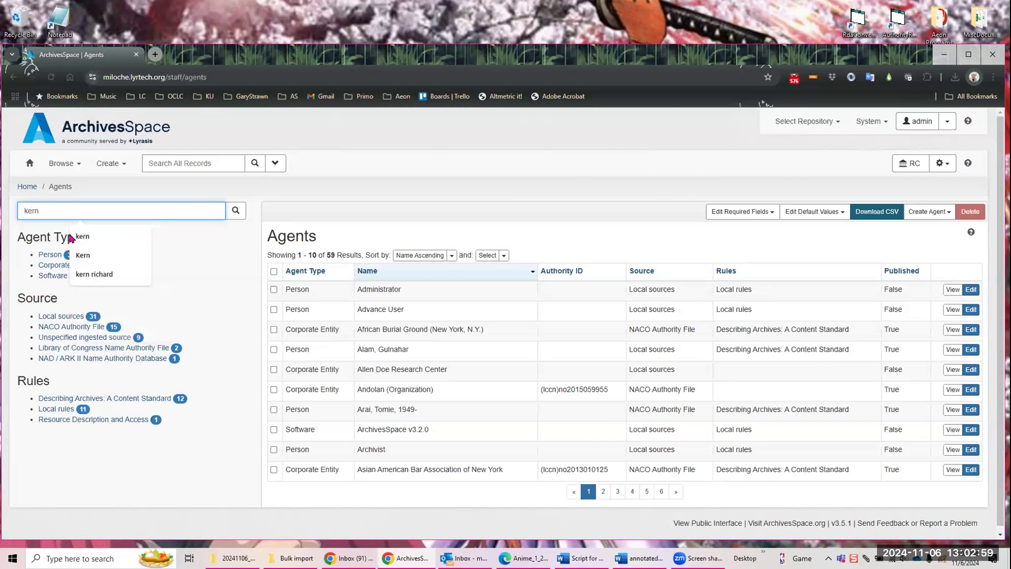
{"action": "key", "text": "Return"}
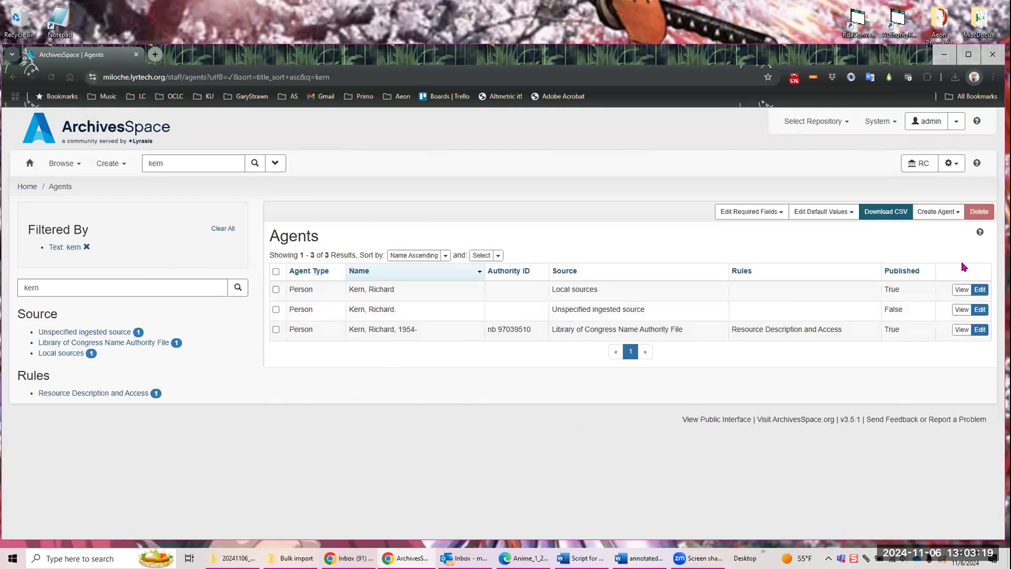
Step: Open the view pages of all three filtered Person agents in separate browser tabs
{"action": "right_click", "coordinate": [959, 290]}
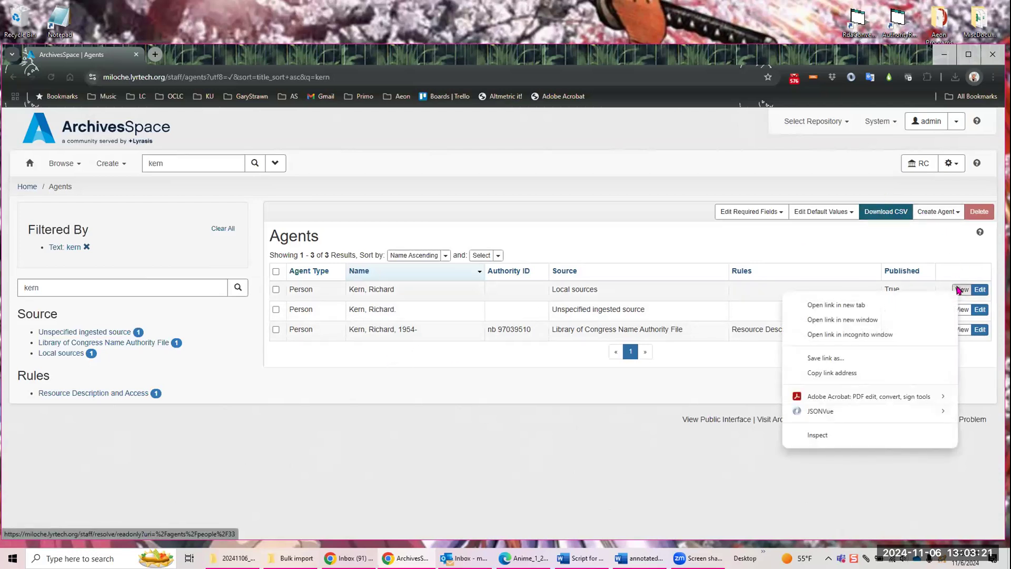
{"action": "left_click", "coordinate": [864, 305]}
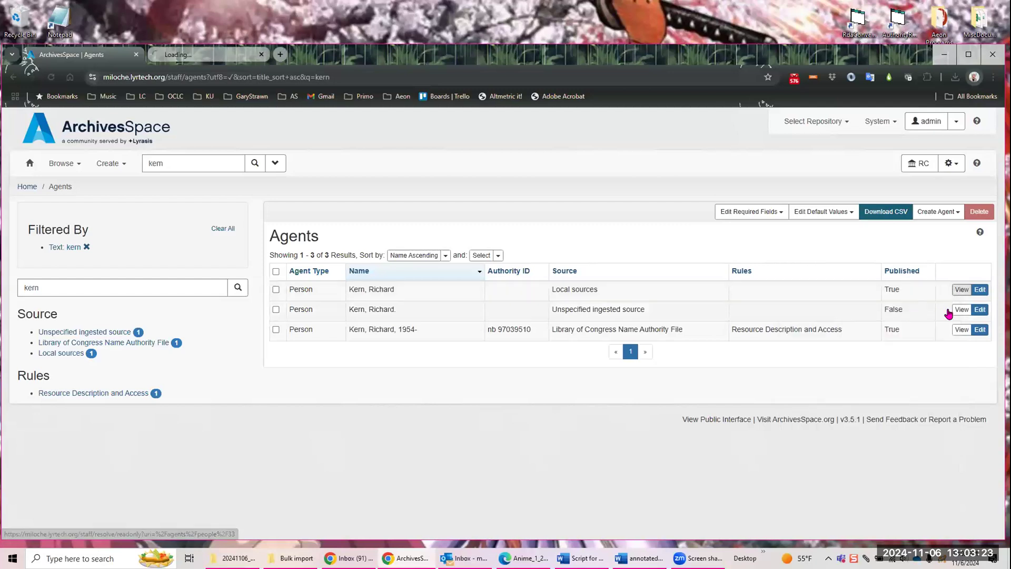
{"action": "right_click", "coordinate": [957, 310]}
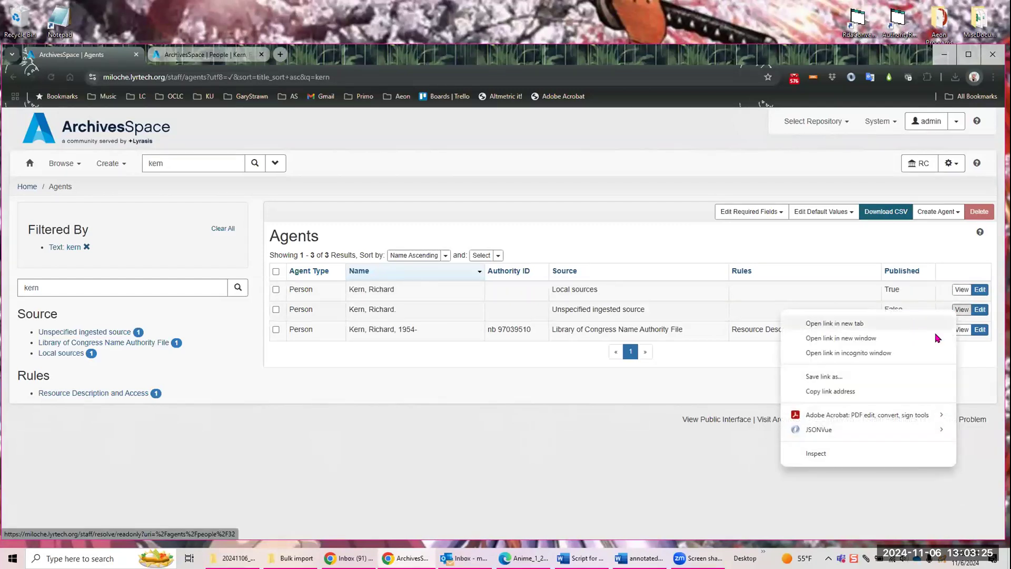
{"action": "left_click", "coordinate": [936, 327]}
{"action": "right_click", "coordinate": [960, 330]}
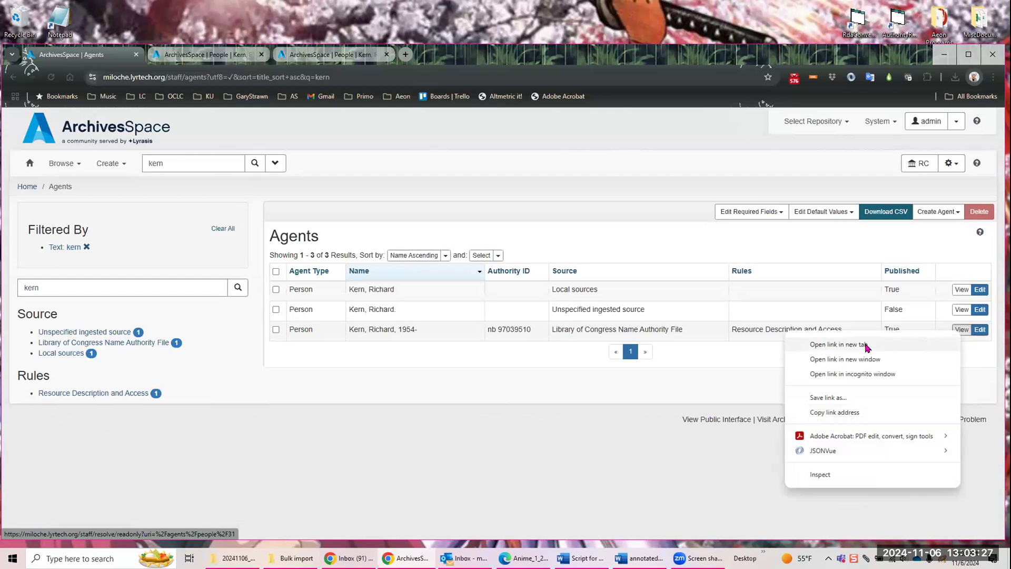
{"action": "left_click", "coordinate": [866, 346]}
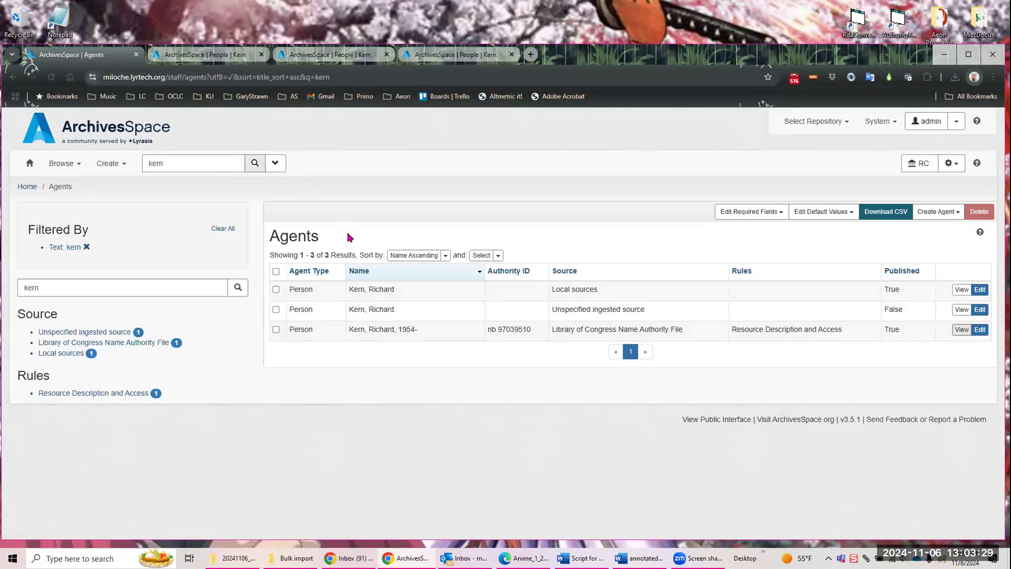
Step: Review the linked records of the Local sources agent, and the contact details and linked records of the Unspecified ingested source agent
{"action": "left_click", "coordinate": [230, 56]}
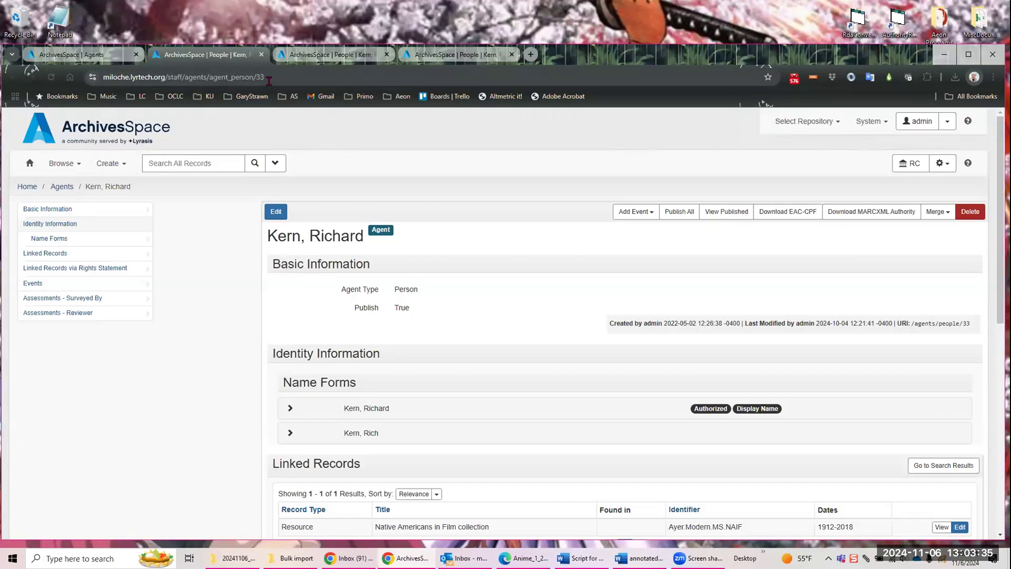
{"action": "scroll", "coordinate": [474, 320], "scroll_direction": "down", "scroll_amount": 1}
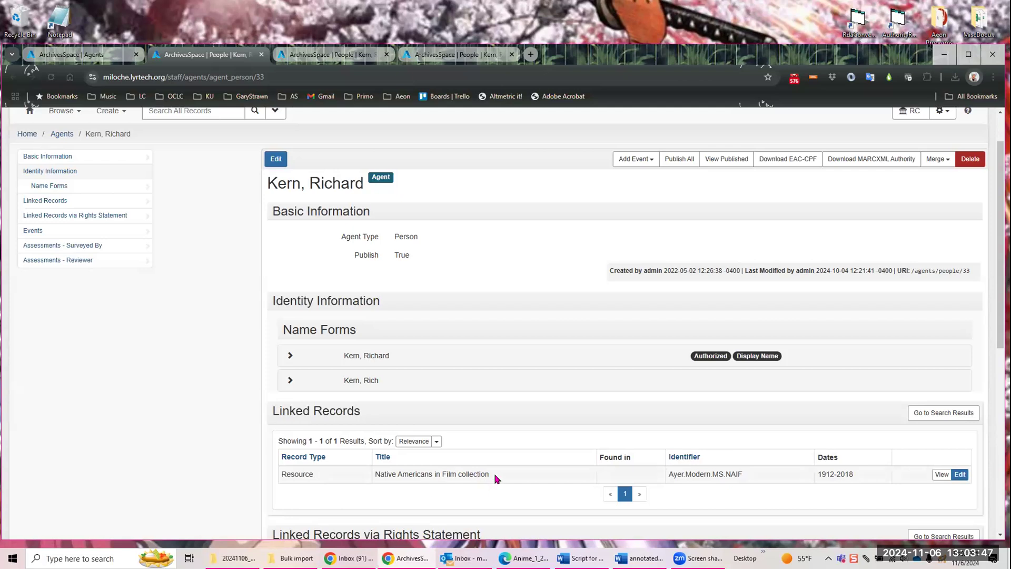
{"action": "left_click", "coordinate": [349, 59]}
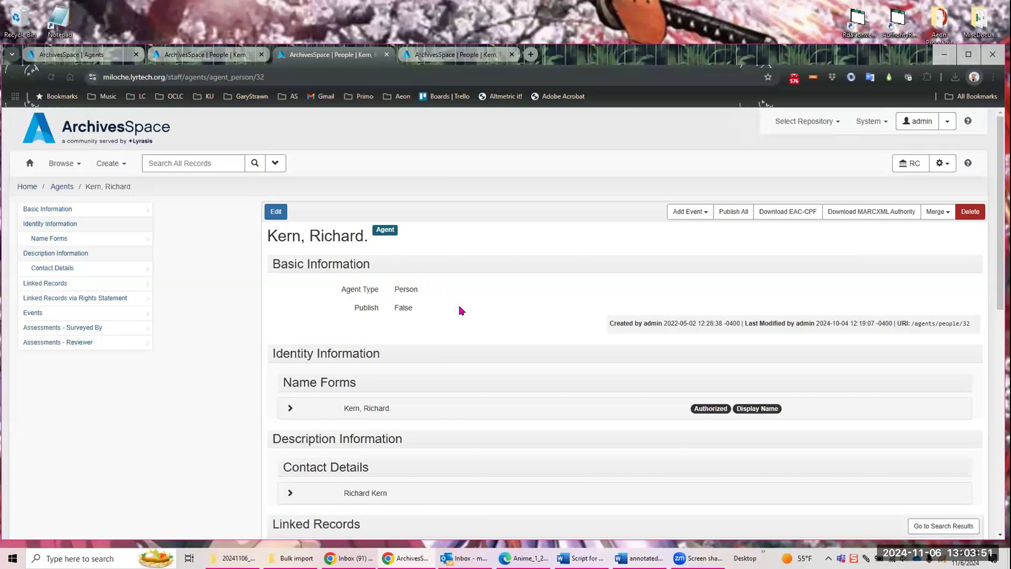
{"action": "scroll", "coordinate": [459, 311], "scroll_direction": "down", "scroll_amount": 2}
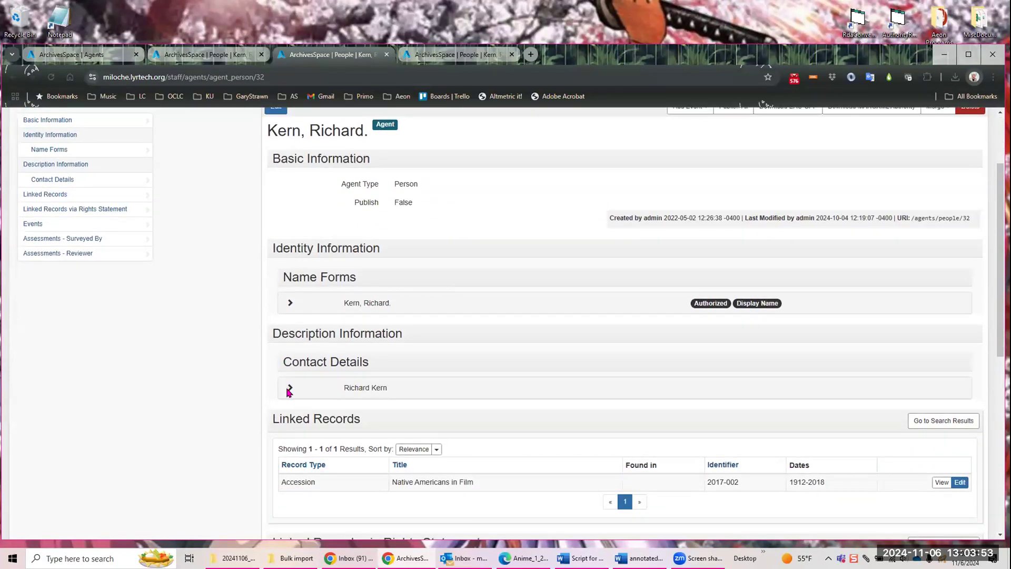
{"action": "left_click", "coordinate": [289, 389]}
{"action": "scroll", "coordinate": [600, 366], "scroll_direction": "down", "scroll_amount": 2}
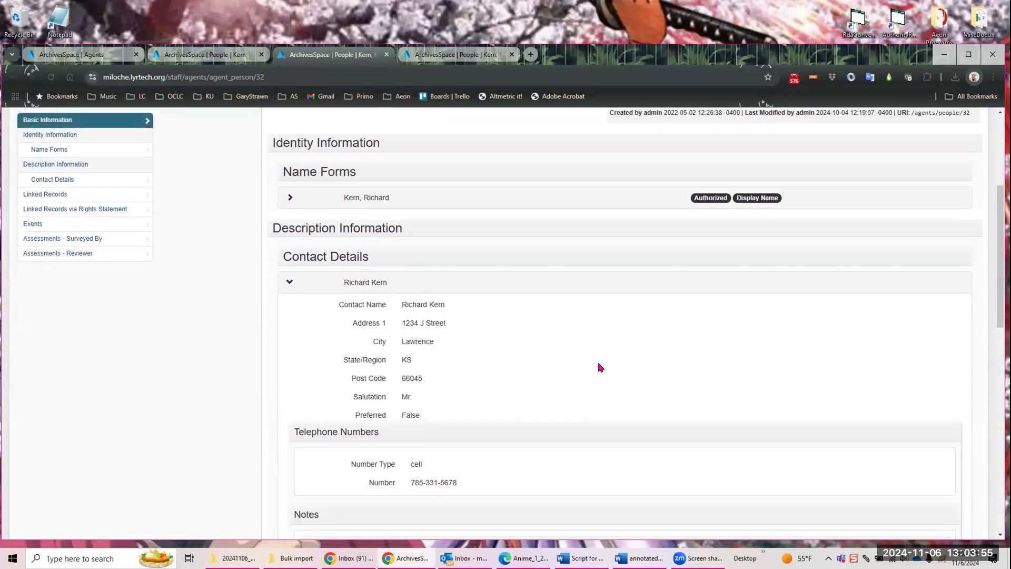
{"action": "scroll", "coordinate": [506, 345], "scroll_direction": "up", "scroll_amount": 1}
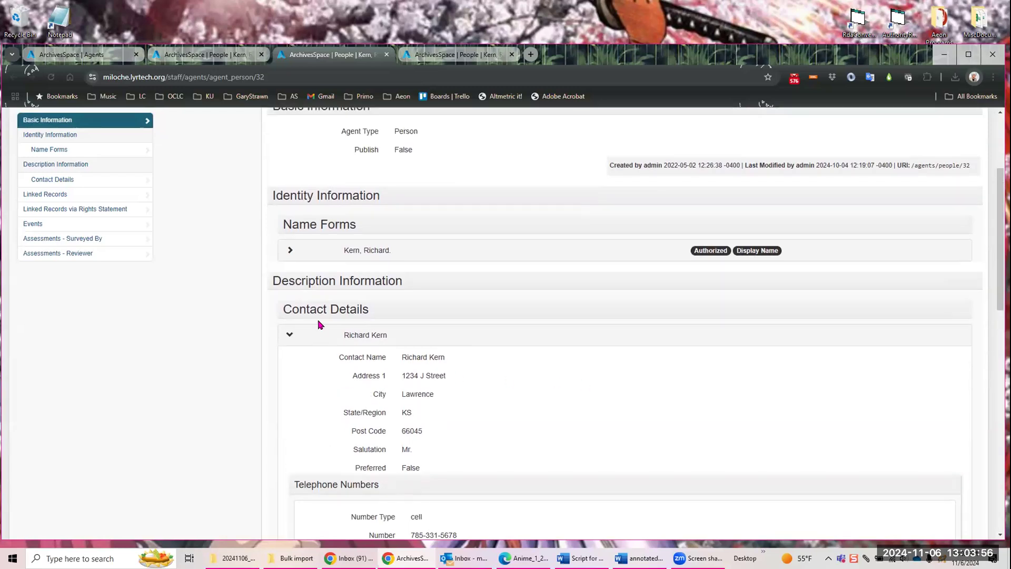
{"action": "left_click", "coordinate": [291, 335]}
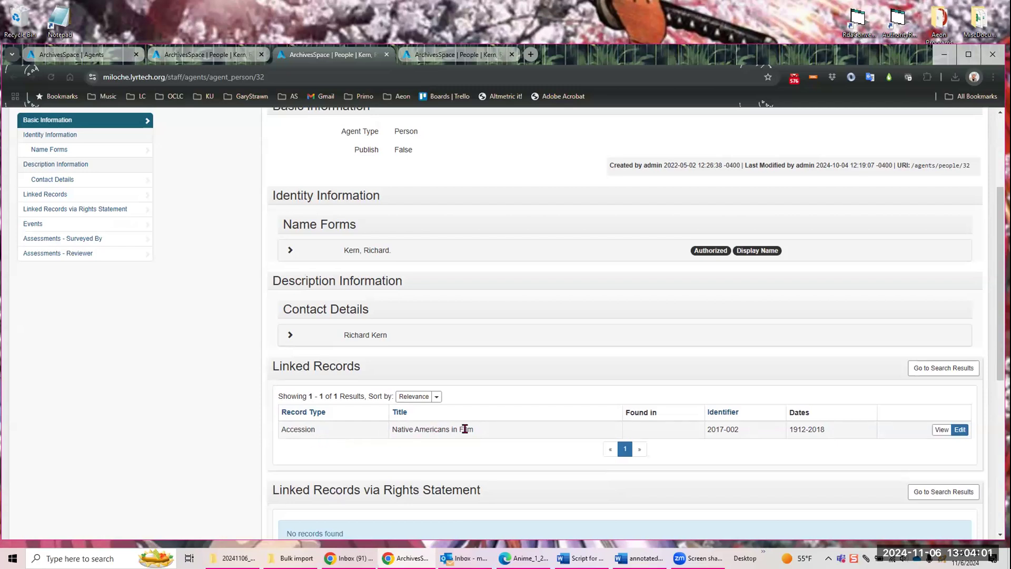
Step: Examine the authorized name form of the Library of Congress Name Authority File agent, including its Authority ID
{"action": "left_click", "coordinate": [460, 54]}
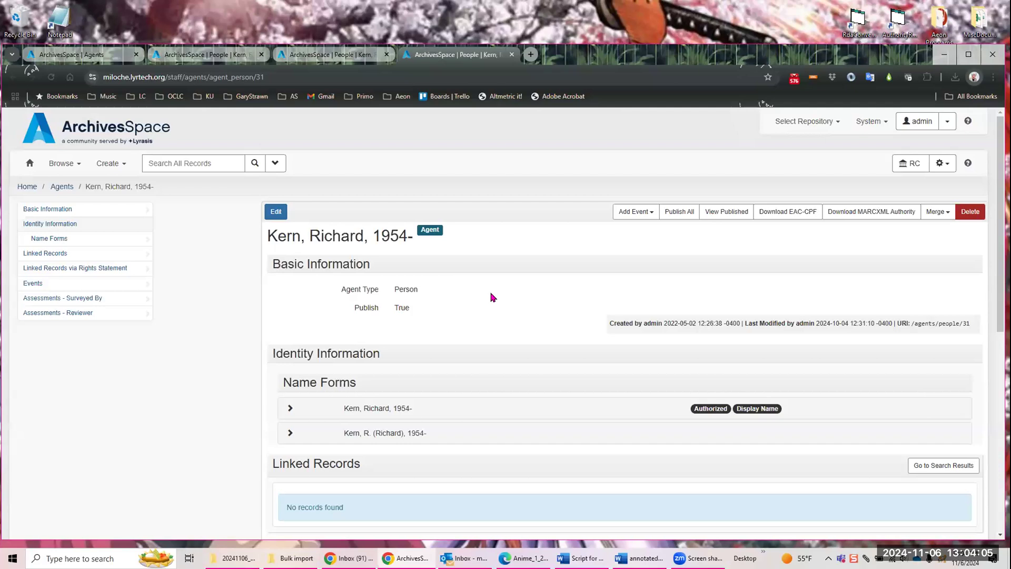
{"action": "scroll", "coordinate": [485, 295], "scroll_direction": "down", "scroll_amount": 2}
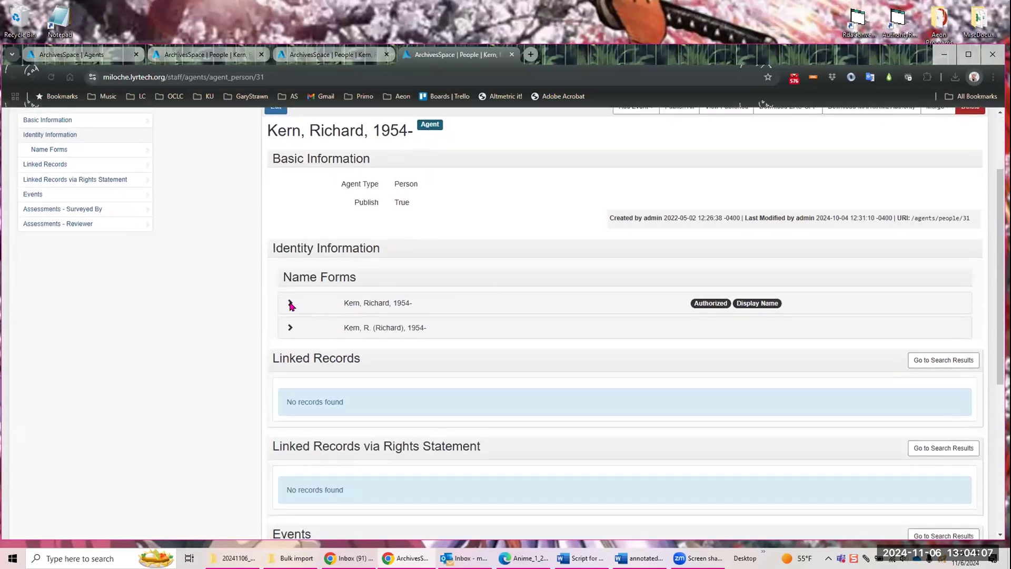
{"action": "left_click", "coordinate": [290, 304]}
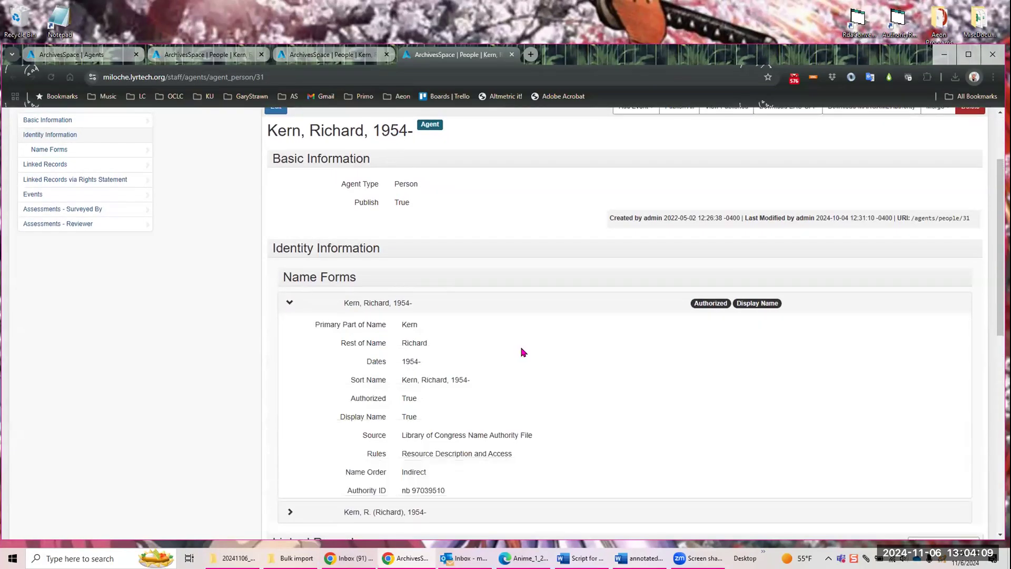
{"action": "scroll", "coordinate": [521, 352], "scroll_direction": "down", "scroll_amount": 2}
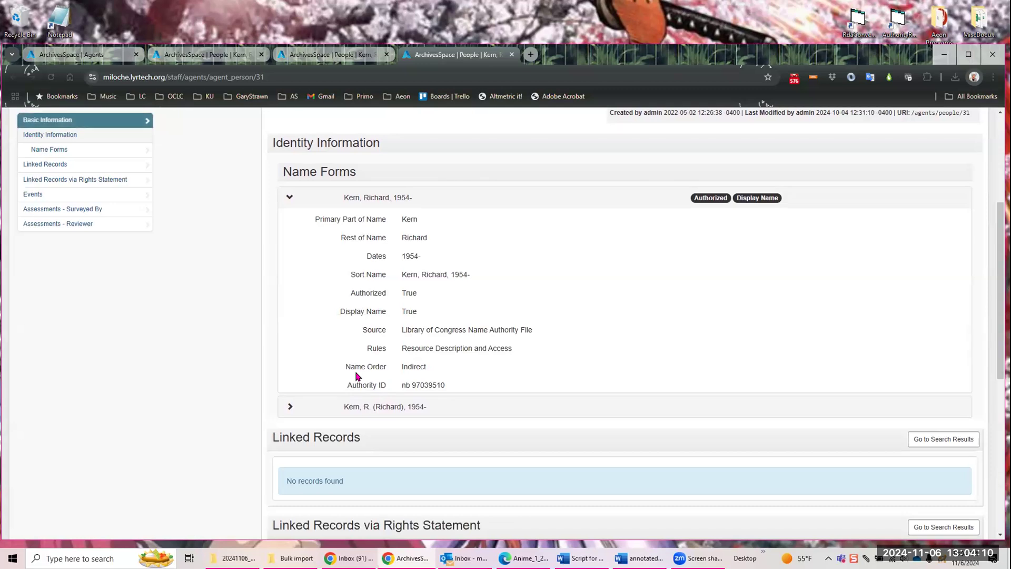
{"action": "triple_click", "coordinate": [456, 384]}
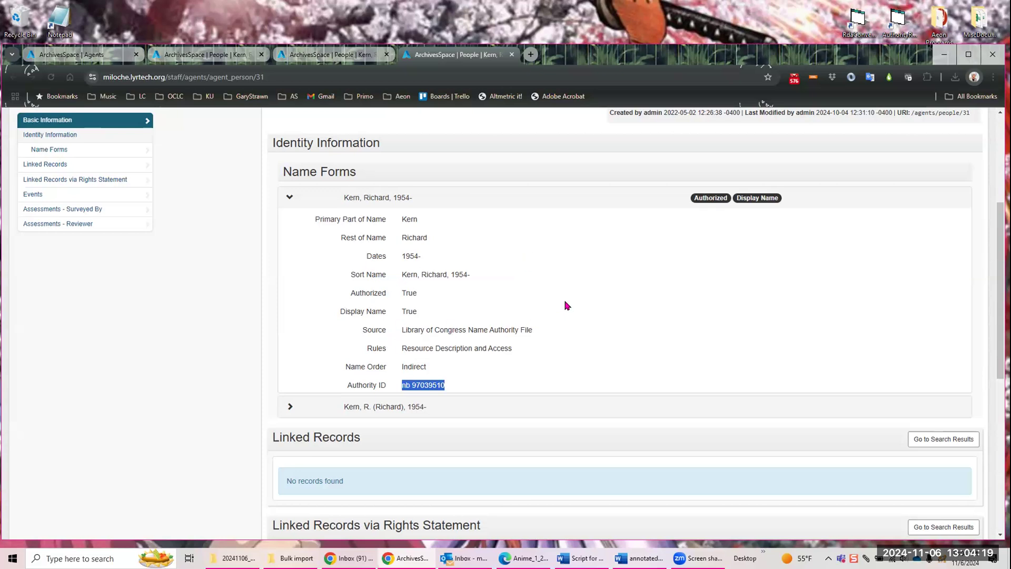
{"action": "scroll", "coordinate": [562, 305], "scroll_direction": "up", "scroll_amount": 3}
{"action": "scroll", "coordinate": [560, 313], "scroll_direction": "up", "scroll_amount": 2}
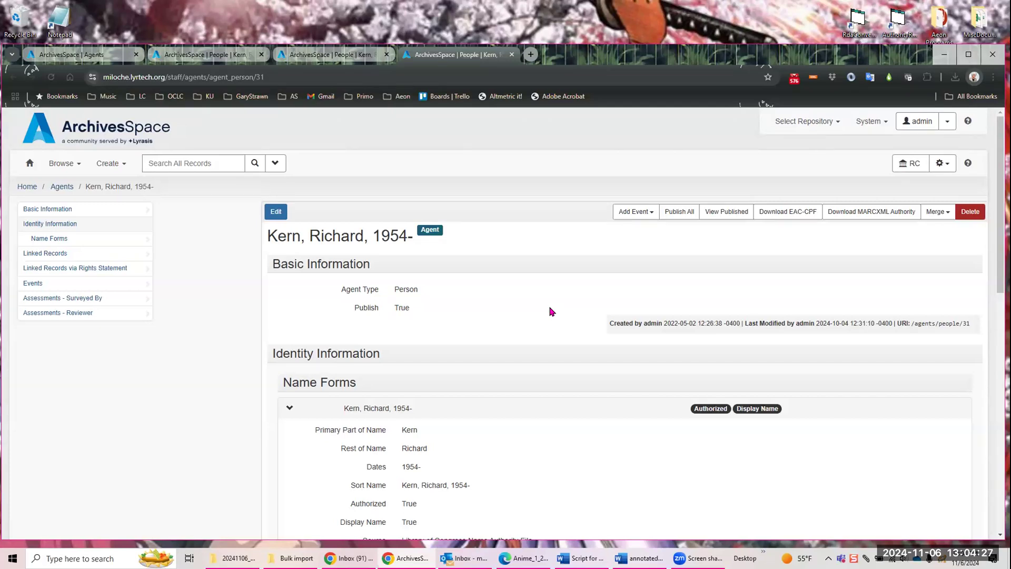
{"action": "scroll", "coordinate": [551, 312], "scroll_direction": "down", "scroll_amount": 9}
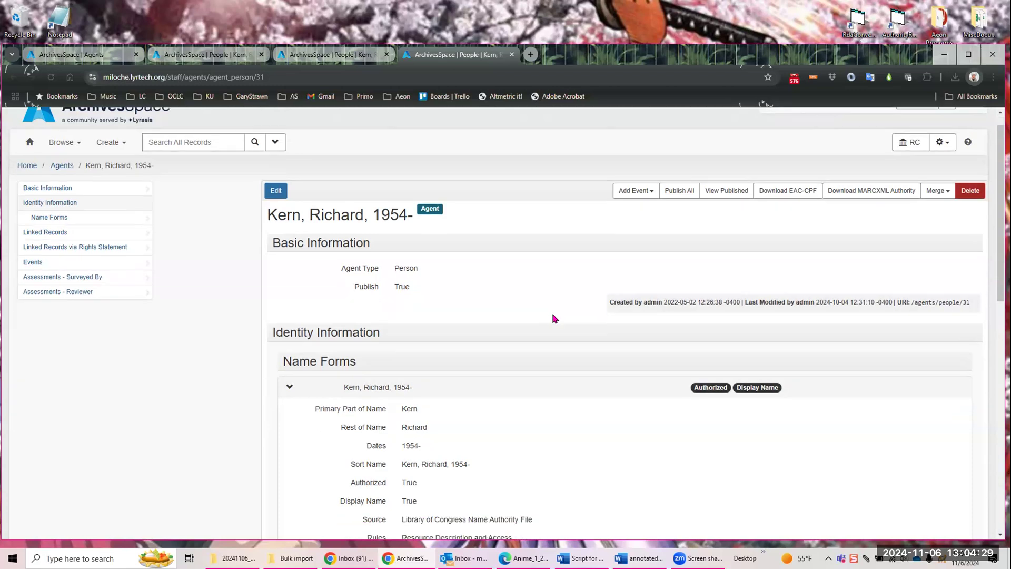
{"action": "scroll", "coordinate": [490, 368], "scroll_direction": "up", "scroll_amount": 9}
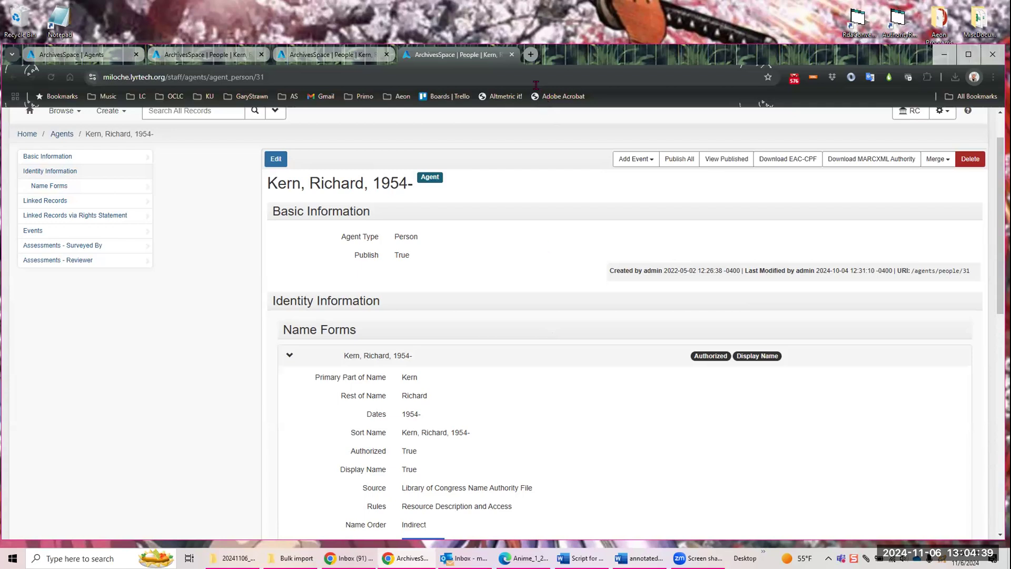
Step: Close the three agent record tabs and return to the filtered agents list
{"action": "left_click", "coordinate": [387, 55]}
{"action": "left_click", "coordinate": [260, 55]}
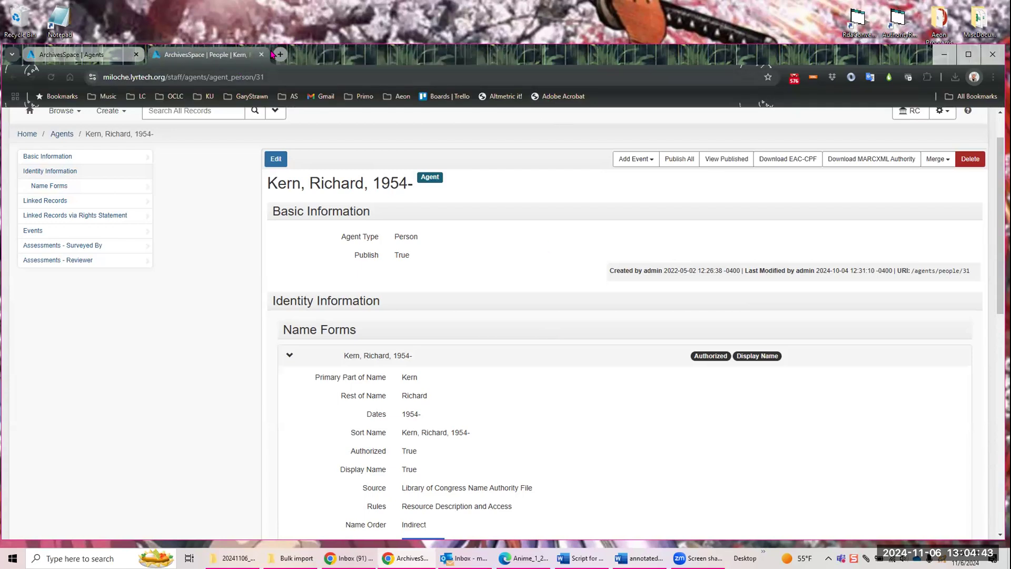
{"action": "left_click", "coordinate": [261, 54]}
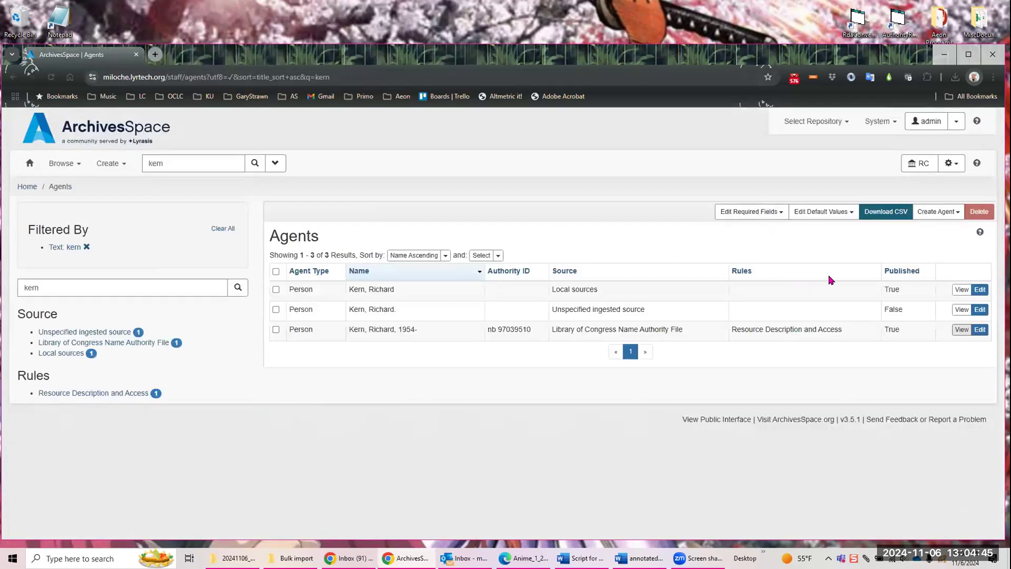
Step: Open the Library of Congress Name Authority File agent for editing and compare it with the Local sources duplicate for a merge
{"action": "left_click", "coordinate": [979, 331]}
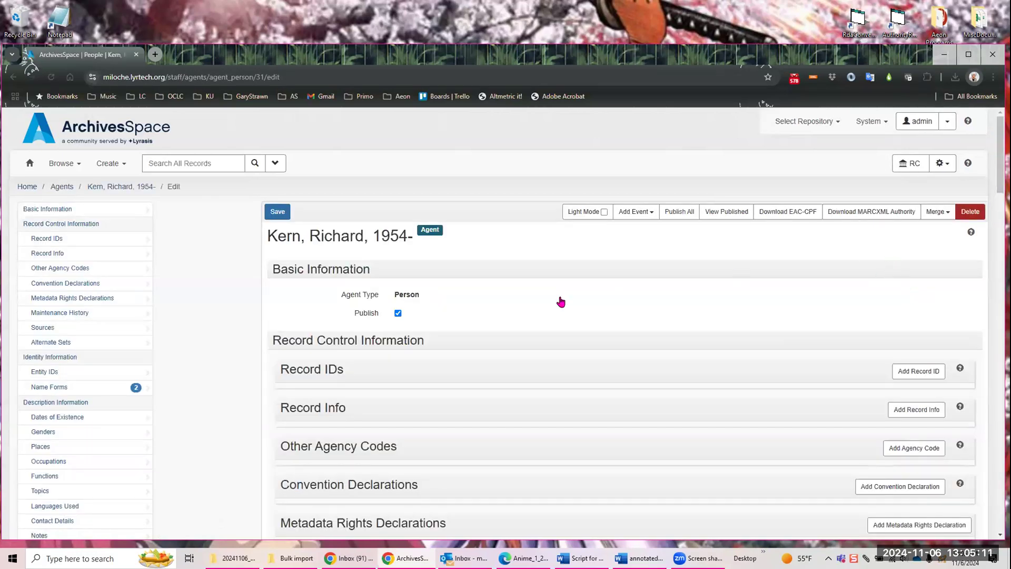
{"action": "left_click", "coordinate": [943, 215]}
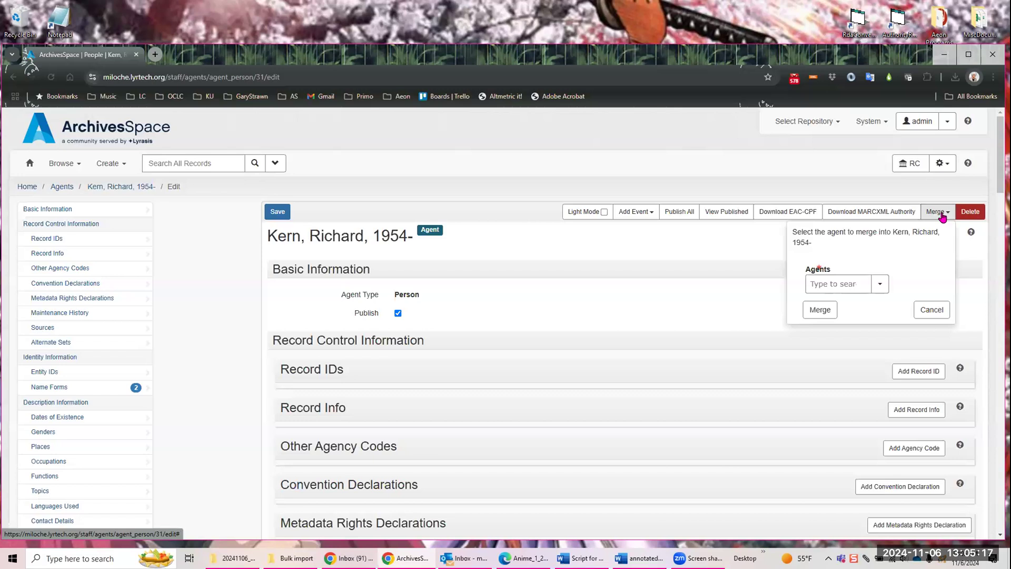
{"action": "left_click", "coordinate": [835, 285]}
{"action": "type", "text": "kern"}
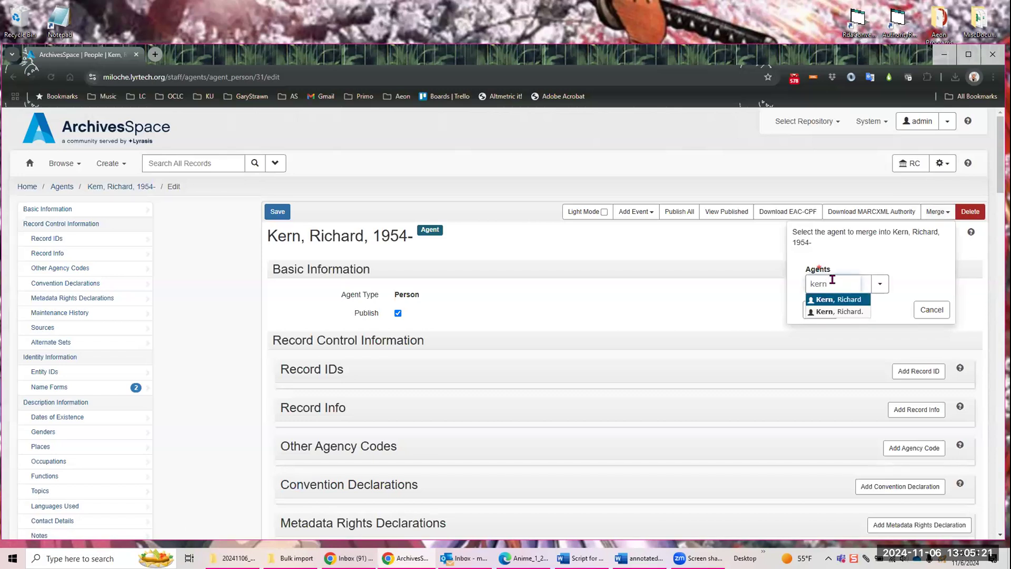
{"action": "left_click", "coordinate": [857, 300]}
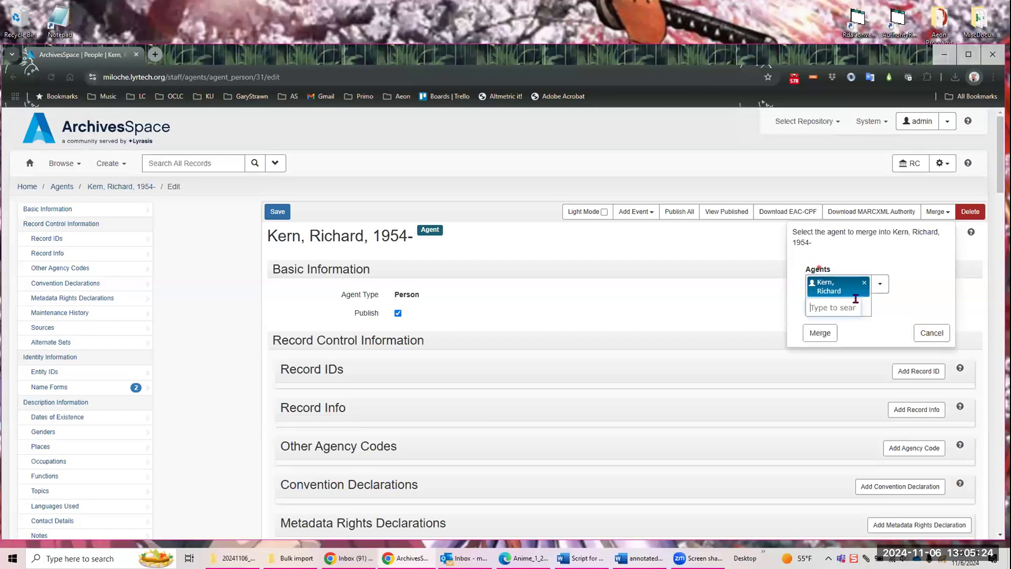
{"action": "left_click", "coordinate": [820, 333]}
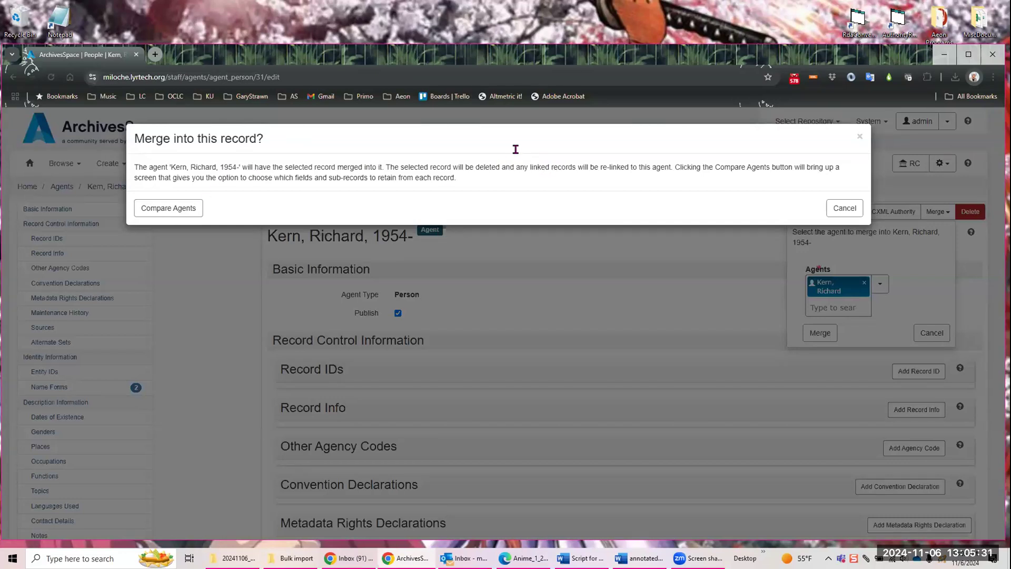
{"action": "left_click", "coordinate": [176, 209]}
{"action": "left_click", "coordinate": [186, 209]}
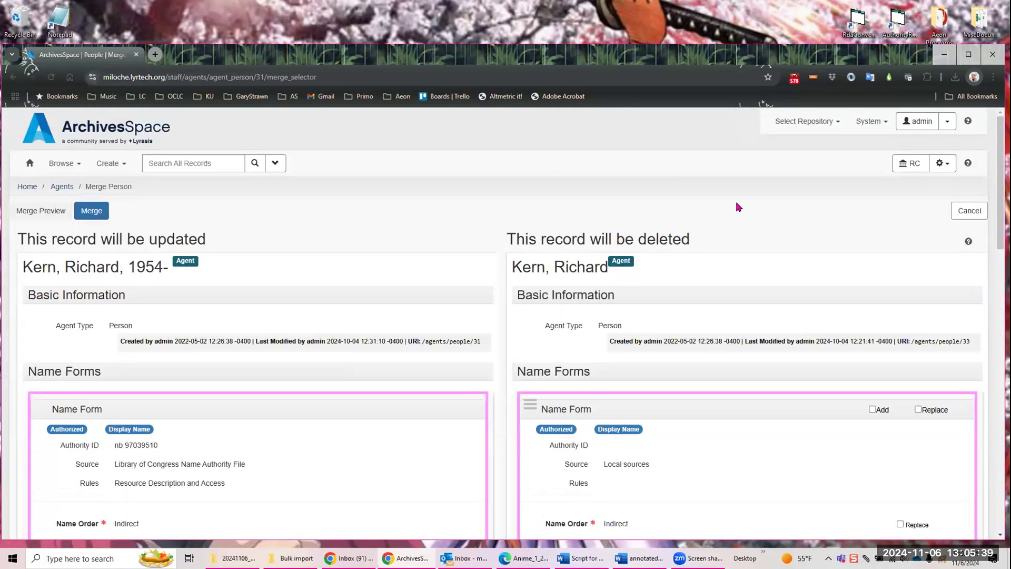
Step: Review both agents' name forms and merge the Local sources agent without adding or replacing any of its data
{"action": "scroll", "coordinate": [719, 206], "scroll_direction": "down", "scroll_amount": 4}
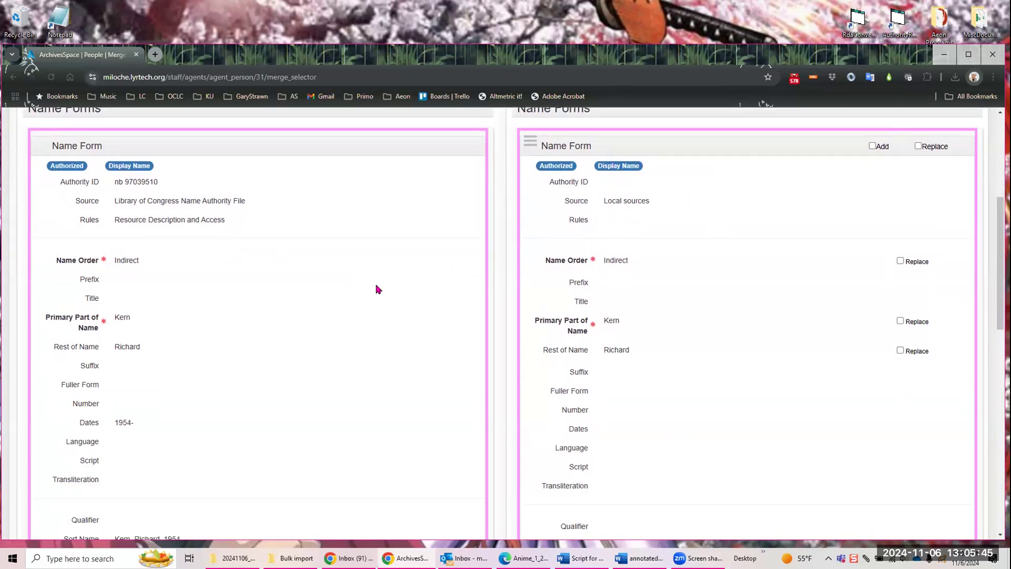
{"action": "scroll", "coordinate": [326, 300], "scroll_direction": "down", "scroll_amount": 1}
{"action": "scroll", "coordinate": [407, 263], "scroll_direction": "down", "scroll_amount": 3}
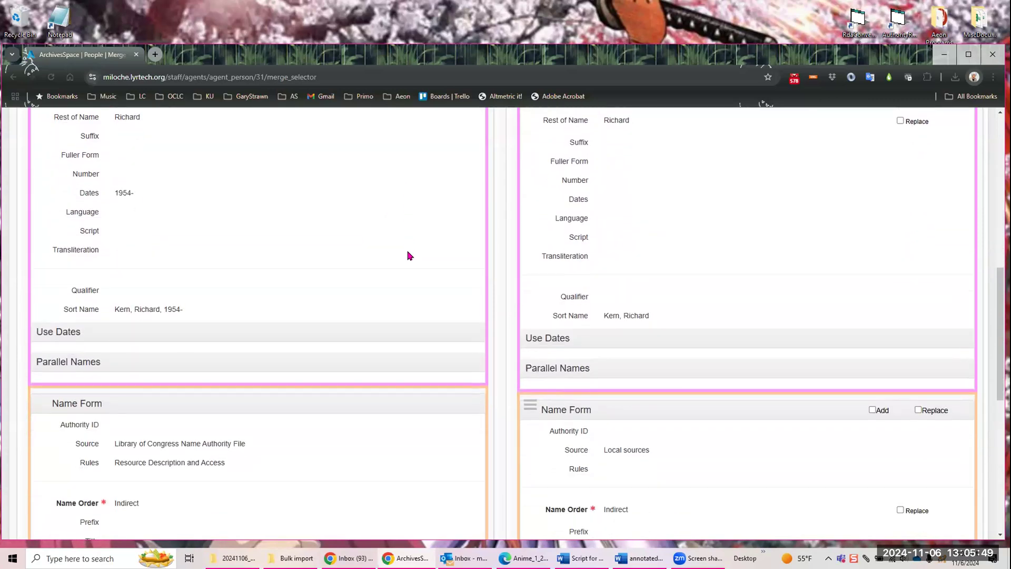
{"action": "scroll", "coordinate": [410, 256], "scroll_direction": "down", "scroll_amount": 3}
{"action": "scroll", "coordinate": [401, 255], "scroll_direction": "down", "scroll_amount": 1}
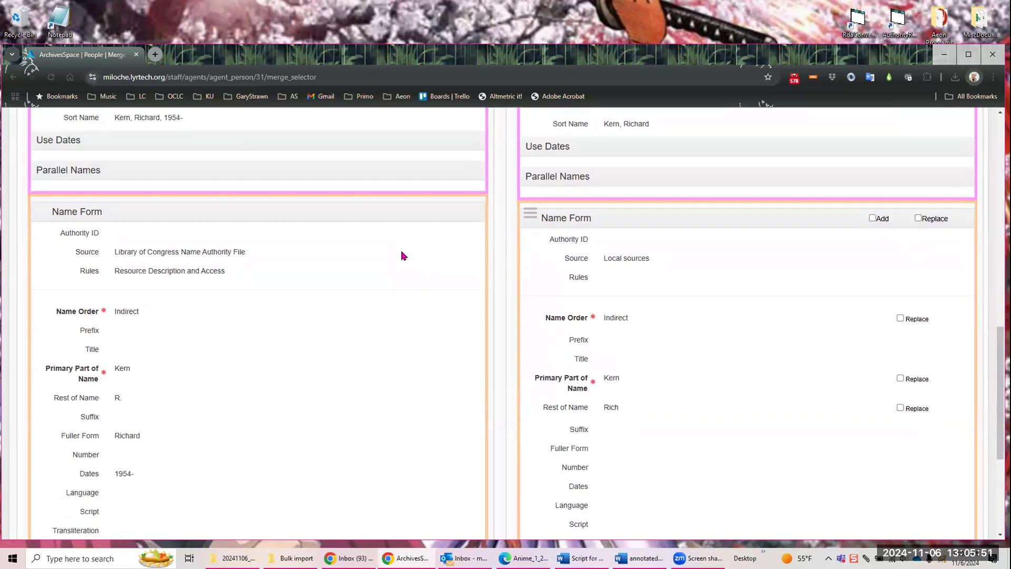
{"action": "scroll", "coordinate": [401, 255], "scroll_direction": "down", "scroll_amount": 4}
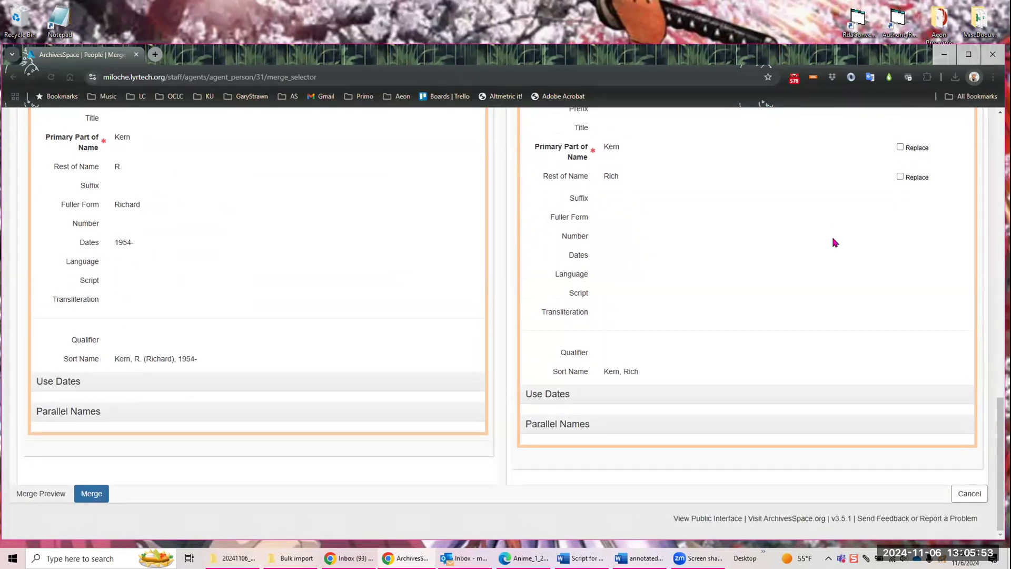
{"action": "scroll", "coordinate": [774, 294], "scroll_direction": "up", "scroll_amount": 8}
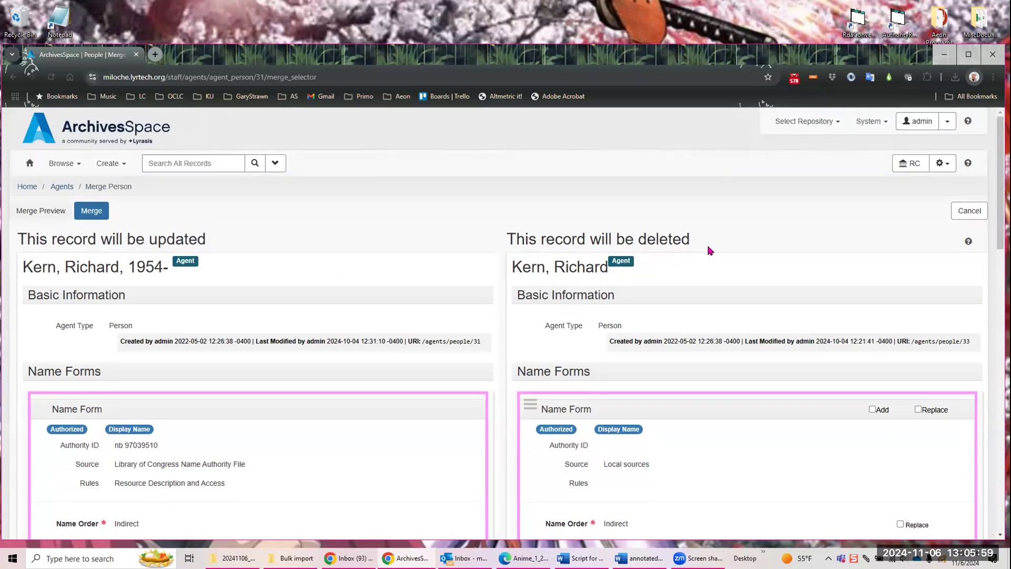
{"action": "scroll", "coordinate": [708, 251], "scroll_direction": "down", "scroll_amount": 10}
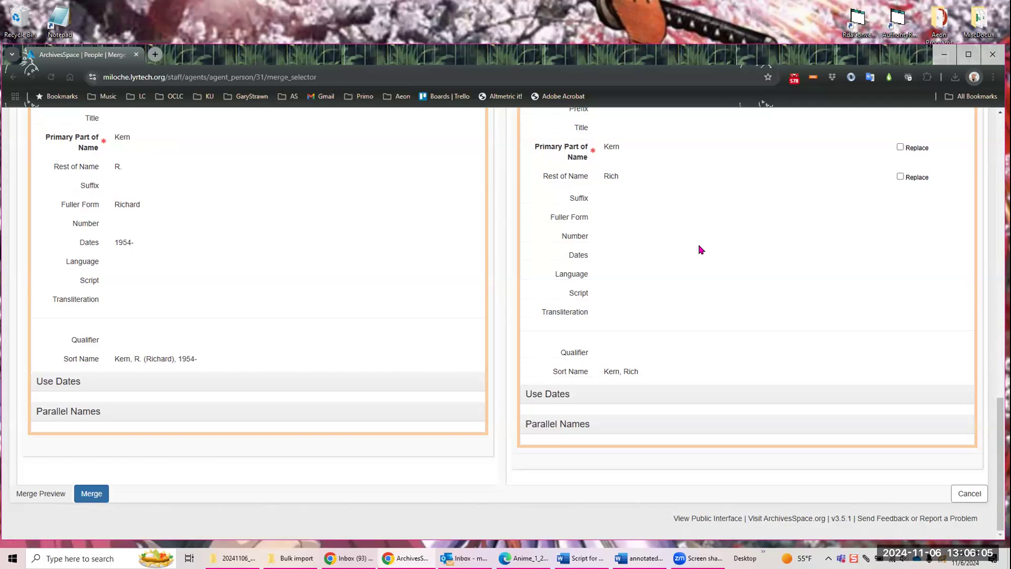
{"action": "left_click", "coordinate": [97, 497]}
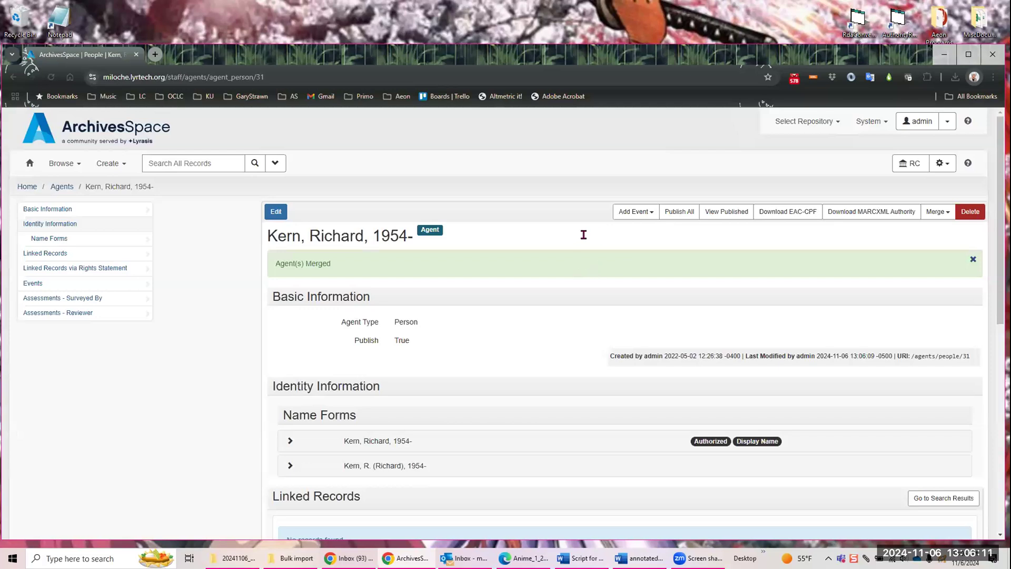
Step: Select the remaining Unspecified ingested source duplicate for merging into this agent and compare the two agents
{"action": "left_click", "coordinate": [947, 213]}
{"action": "left_click", "coordinate": [853, 283]}
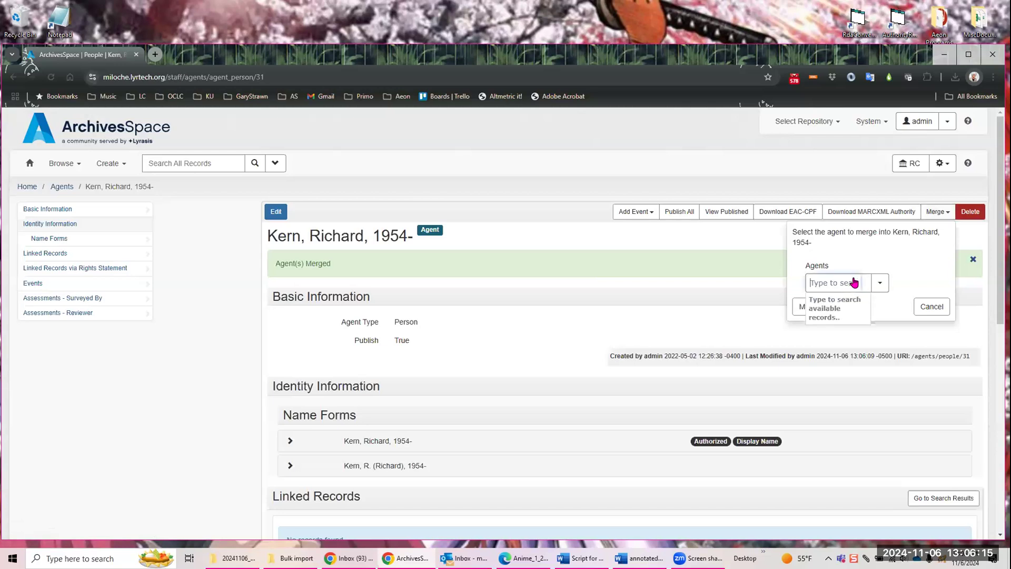
{"action": "type", "text": "kern"}
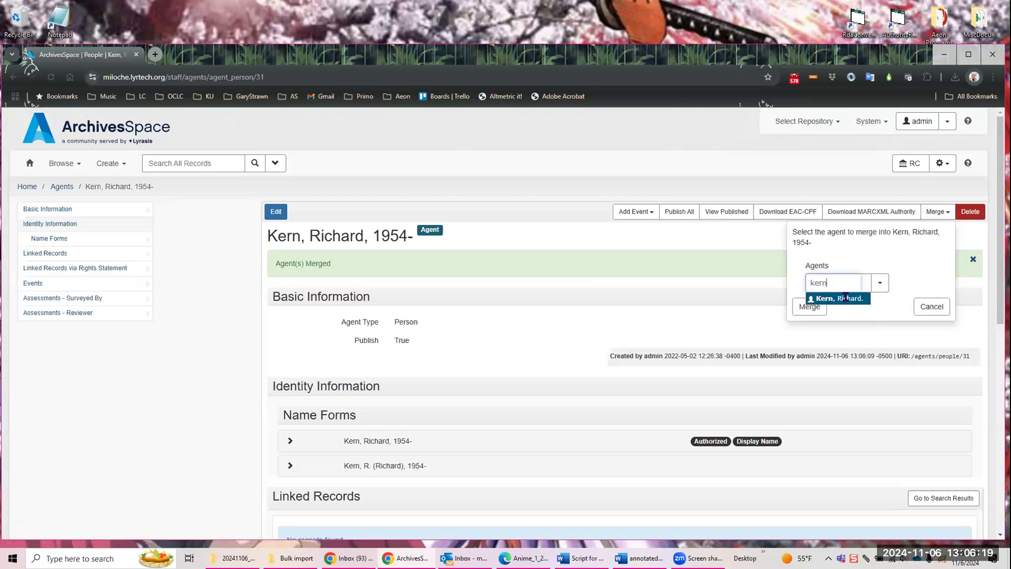
{"action": "left_click", "coordinate": [846, 298]}
{"action": "left_click", "coordinate": [810, 330]}
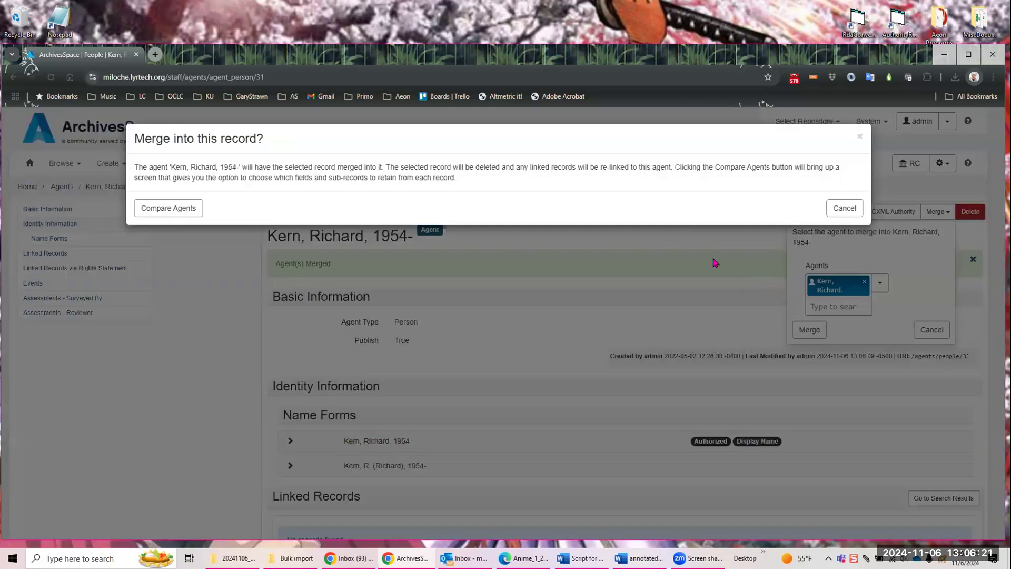
{"action": "left_click", "coordinate": [190, 208]}
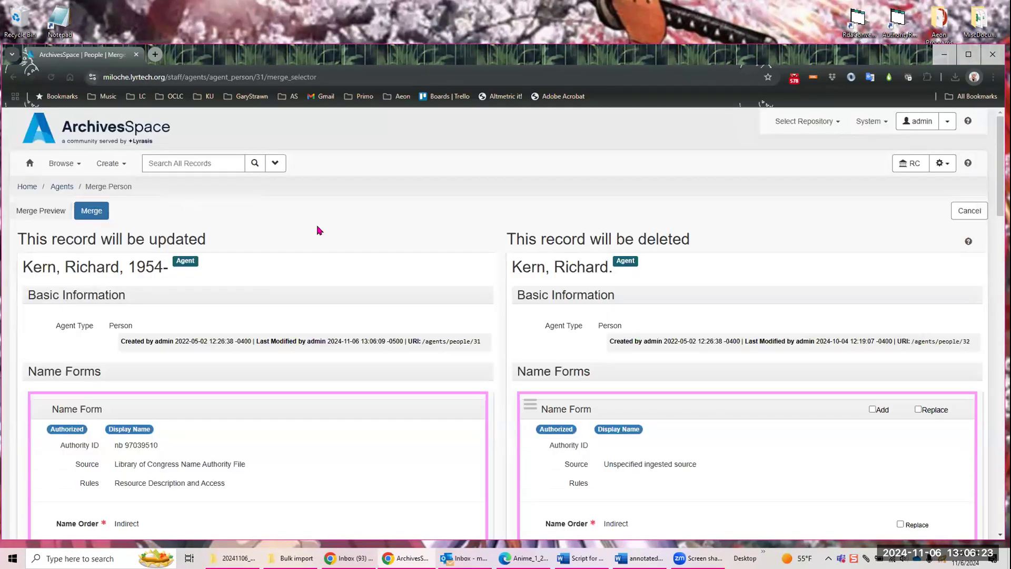
Step: Choose to add the duplicate agent's contact sub-record to the record that is kept
{"action": "scroll", "coordinate": [788, 301], "scroll_direction": "down", "scroll_amount": 5}
{"action": "scroll", "coordinate": [788, 305], "scroll_direction": "down", "scroll_amount": 10}
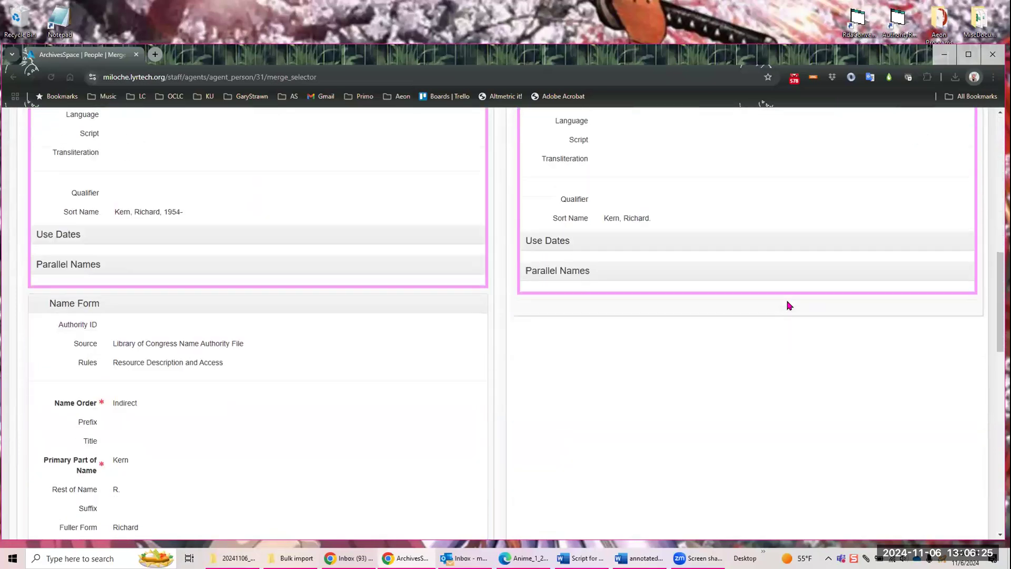
{"action": "scroll", "coordinate": [761, 295], "scroll_direction": "up", "scroll_amount": 3}
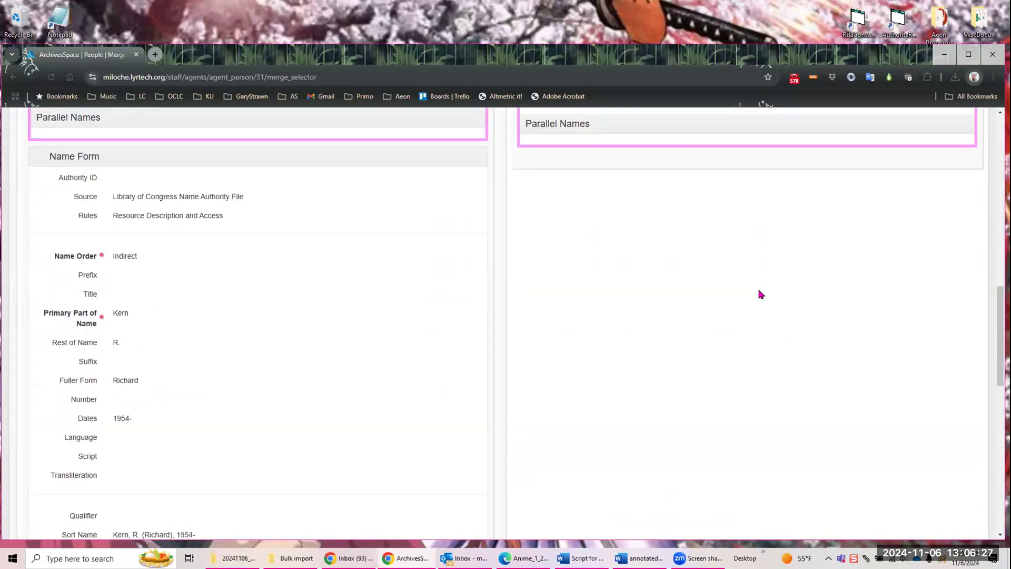
{"action": "scroll", "coordinate": [760, 295], "scroll_direction": "down", "scroll_amount": 10}
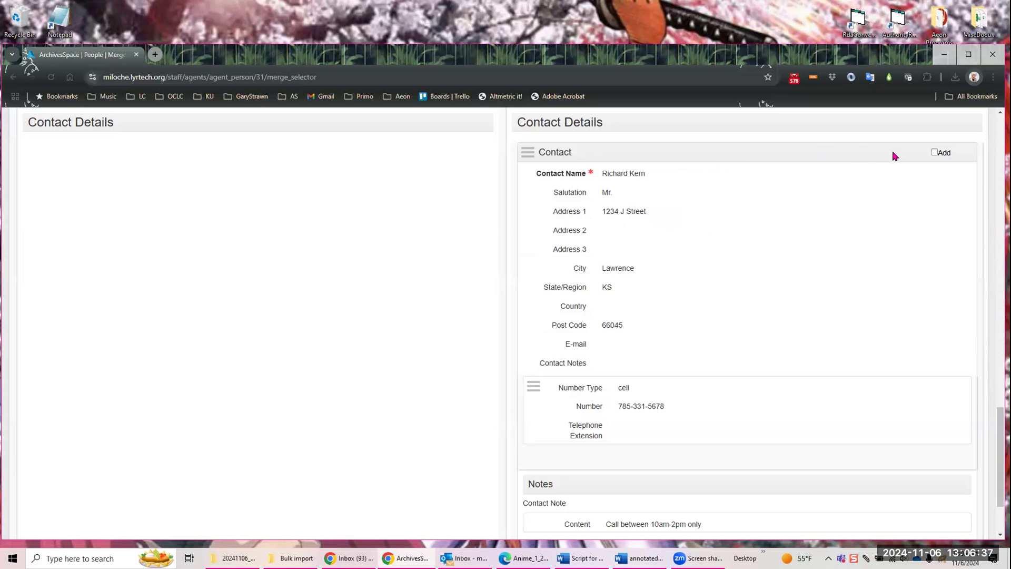
{"action": "left_click", "coordinate": [935, 152]}
{"action": "scroll", "coordinate": [864, 226], "scroll_direction": "up", "scroll_amount": 10}
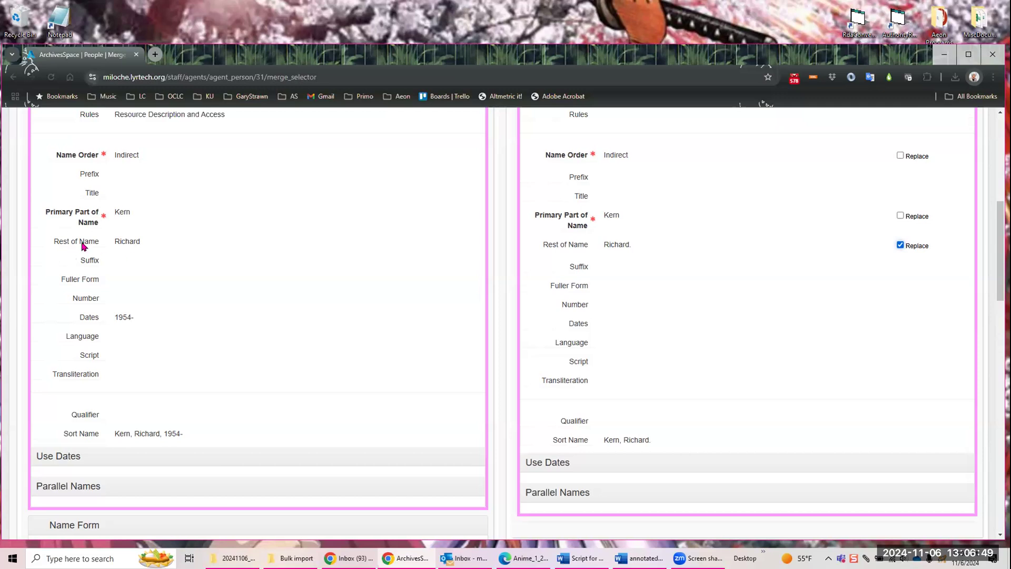
{"action": "mouse_move", "coordinate": [101, 250]}
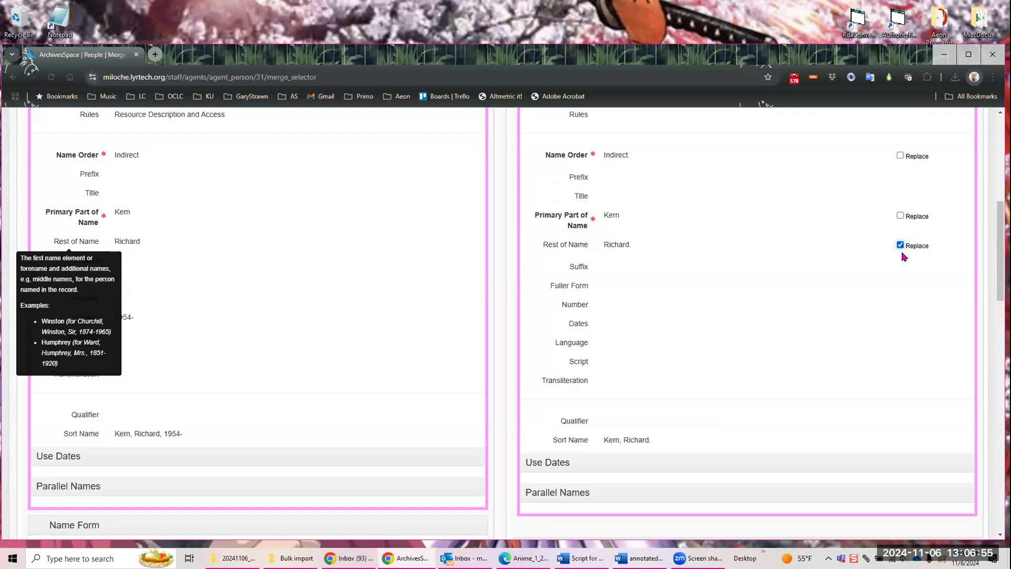
{"action": "scroll", "coordinate": [828, 284], "scroll_direction": "down", "scroll_amount": 10}
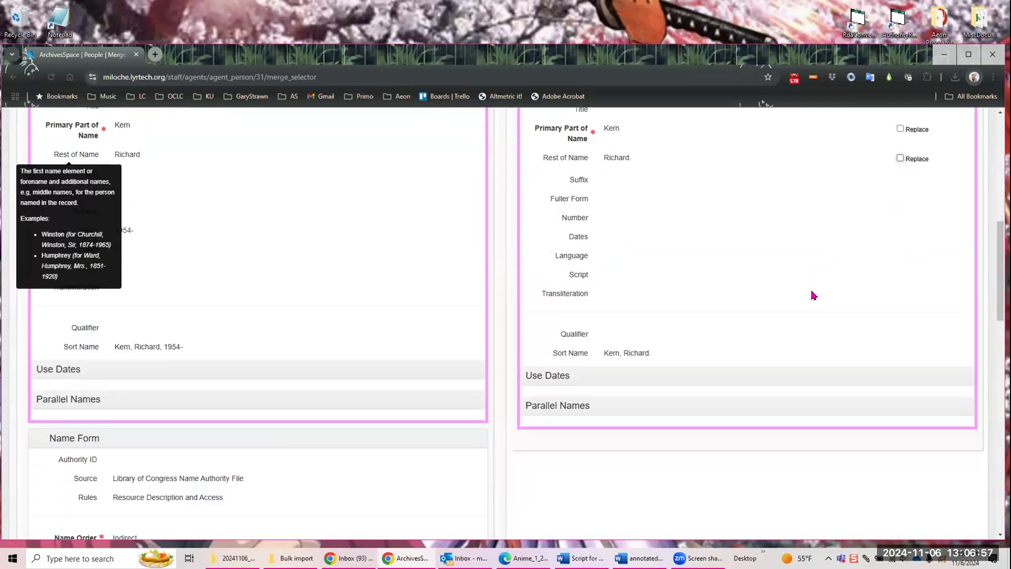
Step: Preview the merge result, including the expanded contact details, and merge the Unspecified ingested source agent into the kept record
{"action": "scroll", "coordinate": [395, 426], "scroll_direction": "down", "scroll_amount": 4}
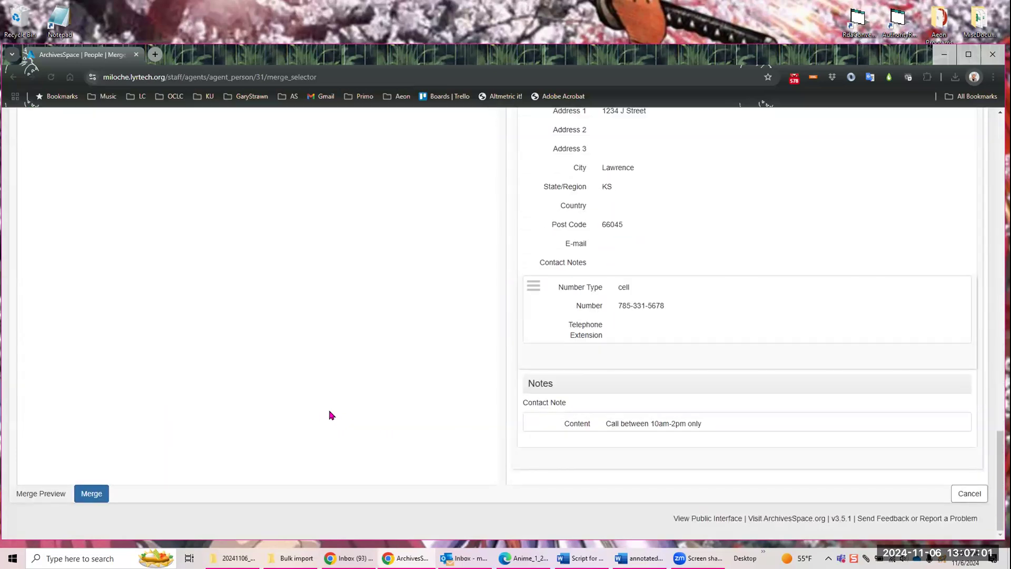
{"action": "left_click", "coordinate": [35, 493]}
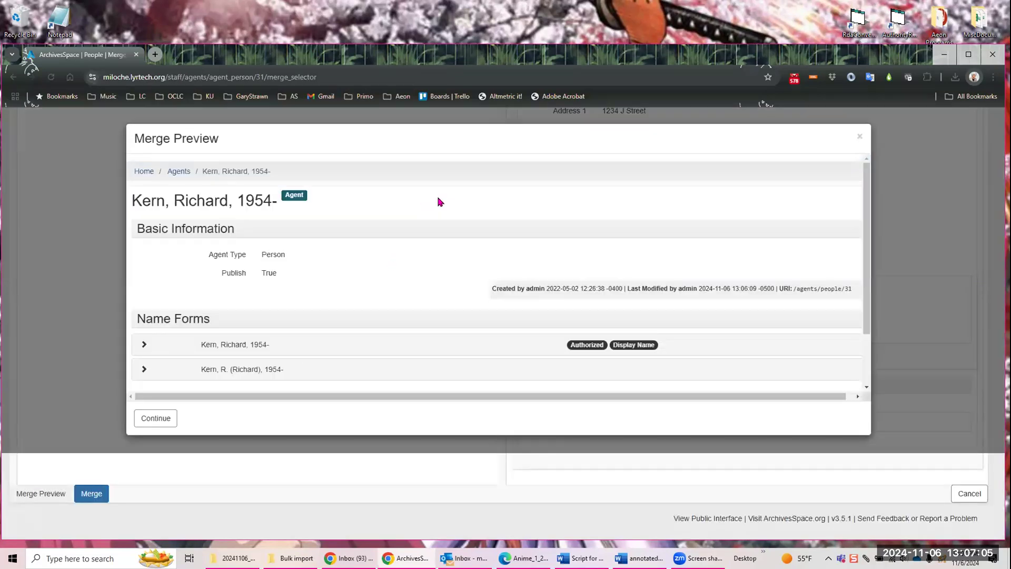
{"action": "scroll", "coordinate": [440, 182], "scroll_direction": "down", "scroll_amount": 1}
{"action": "scroll", "coordinate": [438, 184], "scroll_direction": "up", "scroll_amount": 1}
{"action": "scroll", "coordinate": [429, 189], "scroll_direction": "down", "scroll_amount": 1}
{"action": "scroll", "coordinate": [375, 201], "scroll_direction": "down", "scroll_amount": 1}
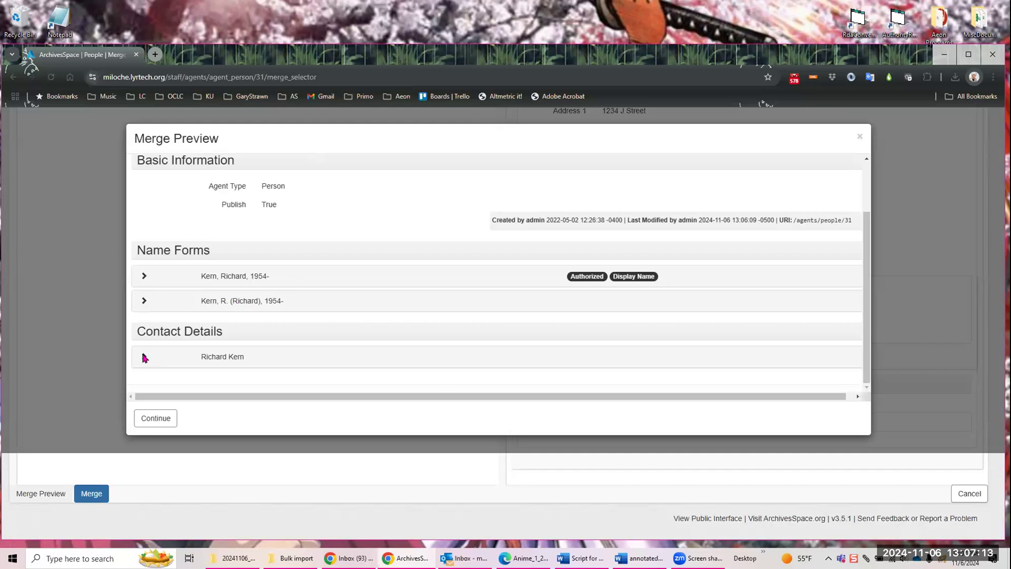
{"action": "left_click", "coordinate": [142, 358]}
{"action": "scroll", "coordinate": [379, 289], "scroll_direction": "down", "scroll_amount": 5}
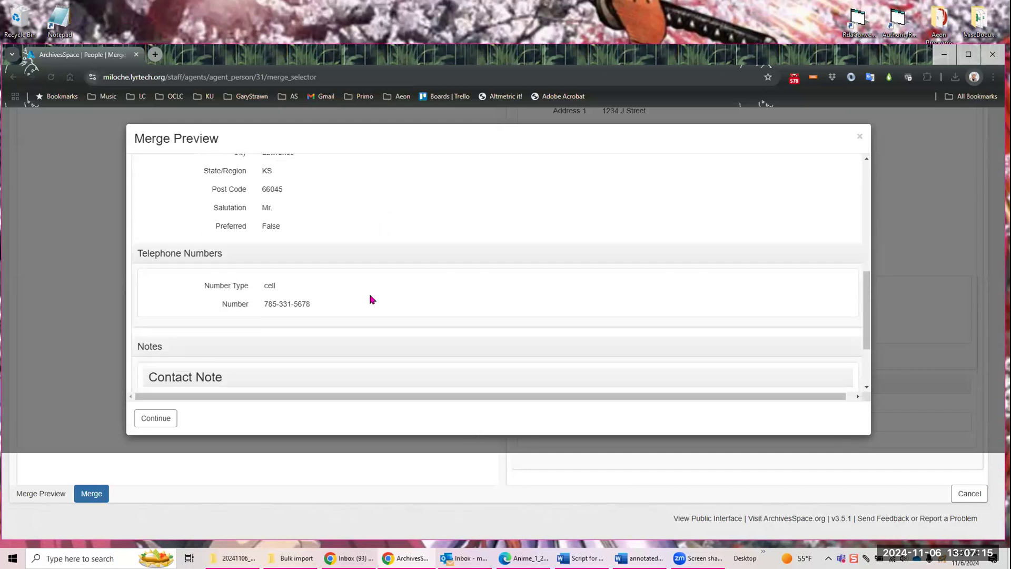
{"action": "scroll", "coordinate": [363, 308], "scroll_direction": "up", "scroll_amount": 8}
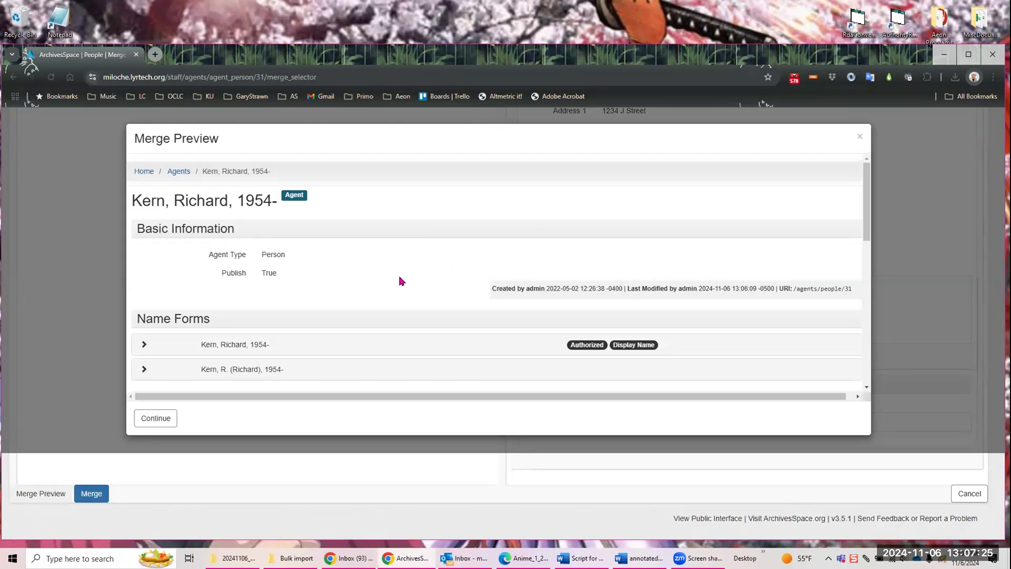
{"action": "left_click", "coordinate": [163, 420]}
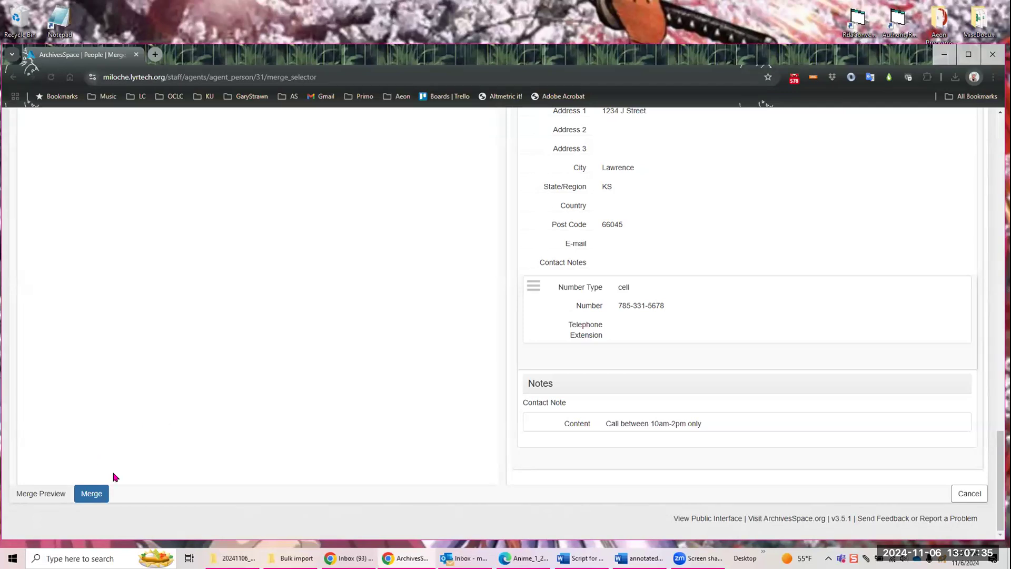
{"action": "left_click", "coordinate": [99, 495]}
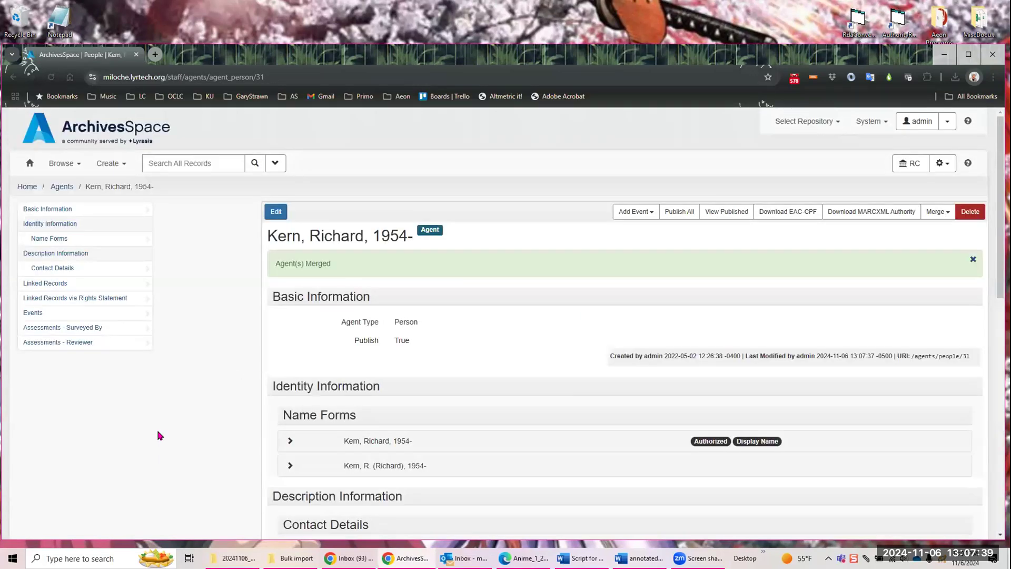
Step: Refresh the merged agent's page until its linked records update, and examine the name forms, contact details and linked records
{"action": "left_click", "coordinate": [51, 79]}
{"action": "scroll", "coordinate": [537, 158], "scroll_direction": "down", "scroll_amount": 9}
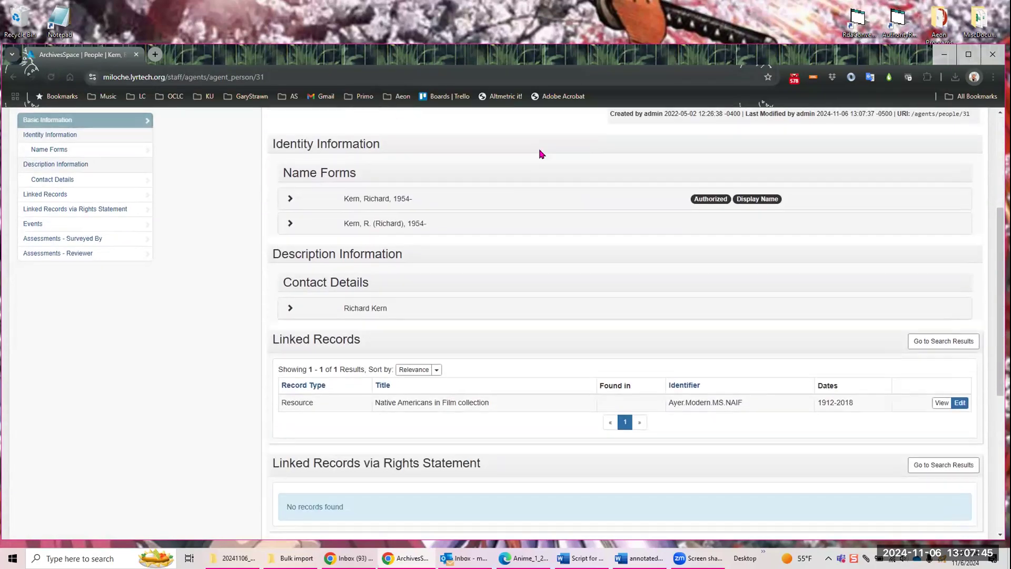
{"action": "scroll", "coordinate": [519, 177], "scroll_direction": "up", "scroll_amount": 4}
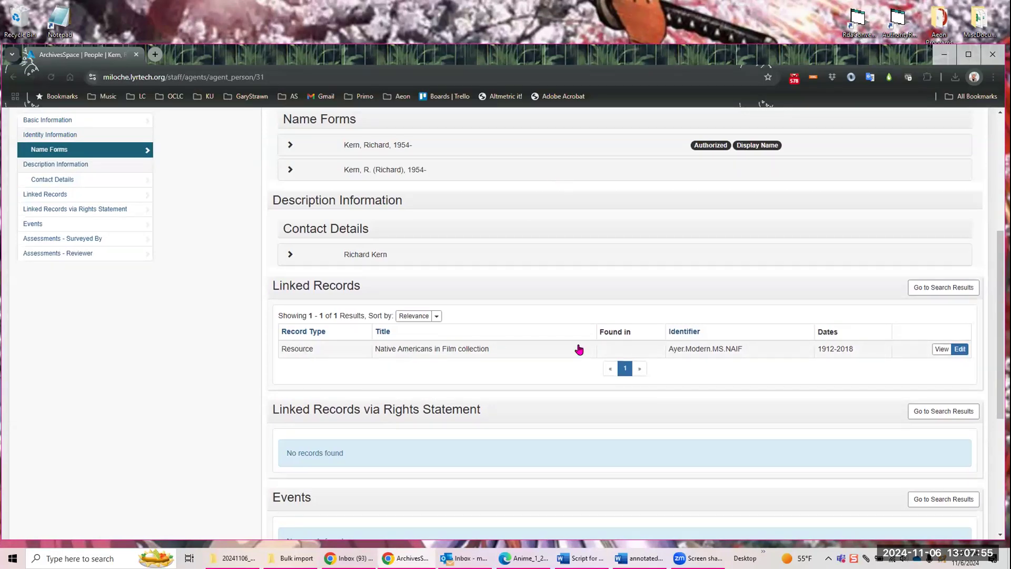
{"action": "left_click", "coordinate": [50, 77]}
{"action": "scroll", "coordinate": [541, 237], "scroll_direction": "up", "scroll_amount": 5}
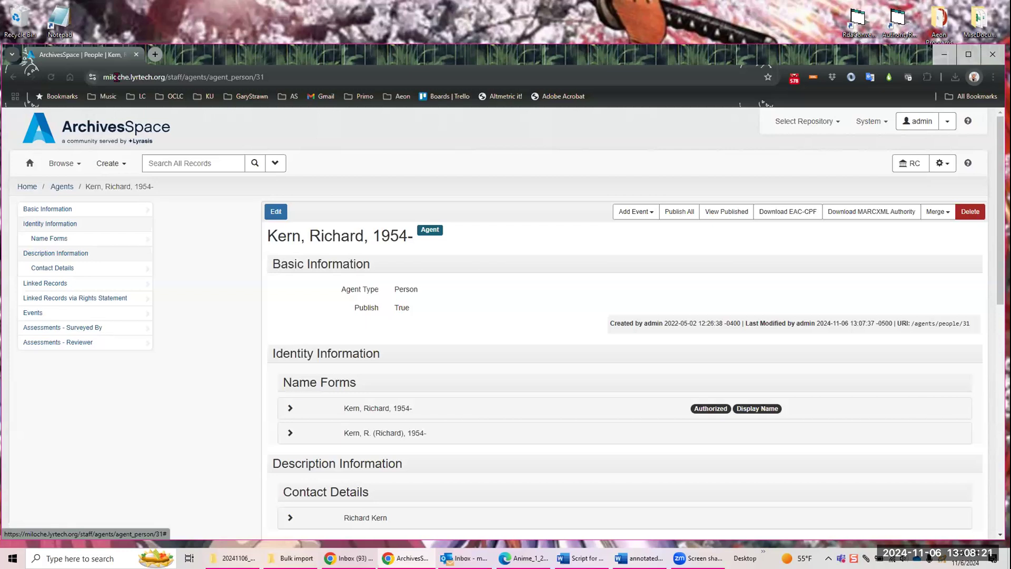
{"action": "left_click", "coordinate": [51, 77]}
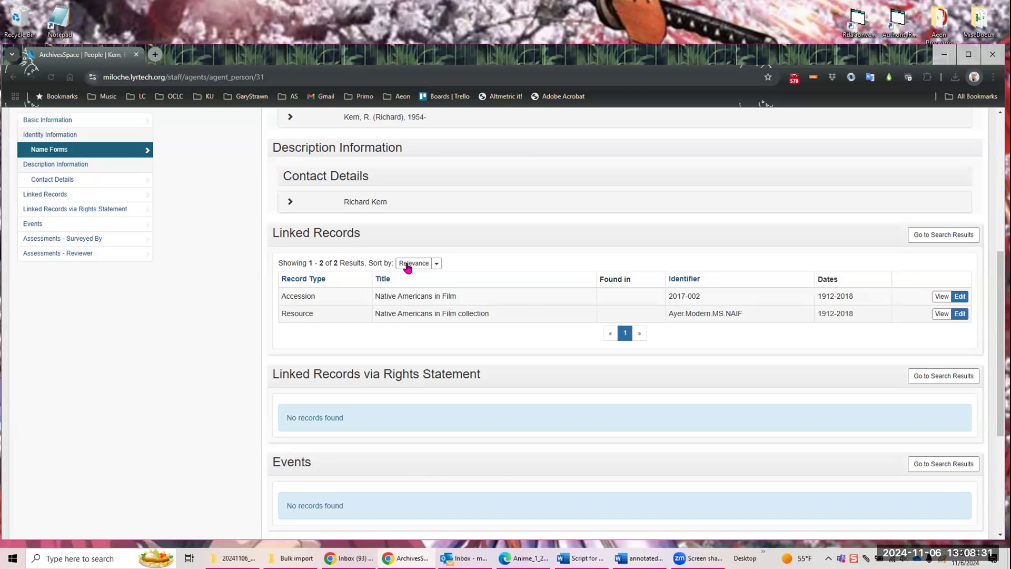
{"action": "scroll", "coordinate": [210, 201], "scroll_direction": "up", "scroll_amount": 6}
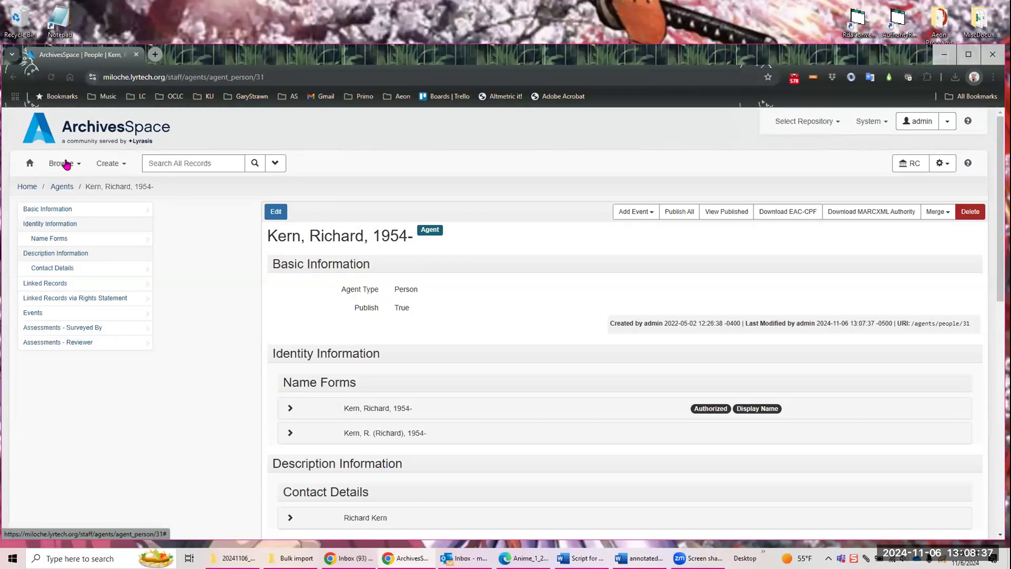
Step: Browse the subjects and open the Bakers and bakeries record on page 3 of the list for viewing
{"action": "left_click", "coordinate": [66, 164]}
{"action": "left_click", "coordinate": [60, 239]}
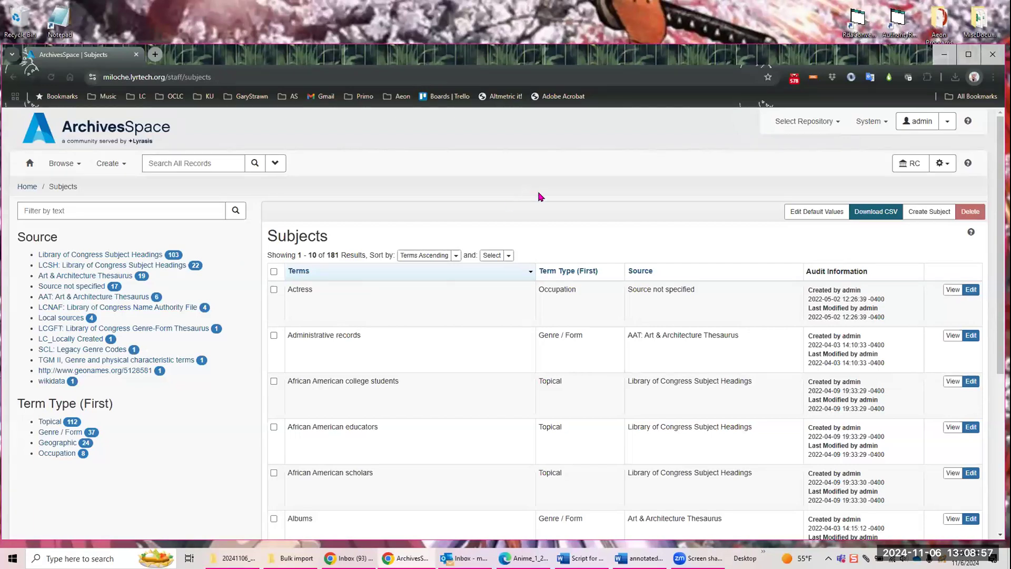
{"action": "scroll", "coordinate": [600, 282], "scroll_direction": "down", "scroll_amount": 5}
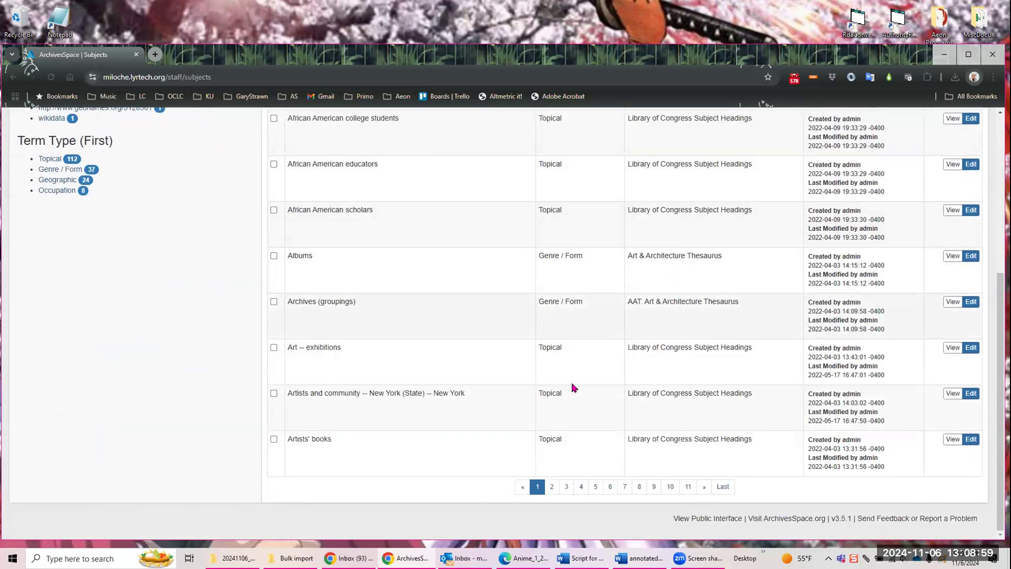
{"action": "left_click", "coordinate": [565, 486]}
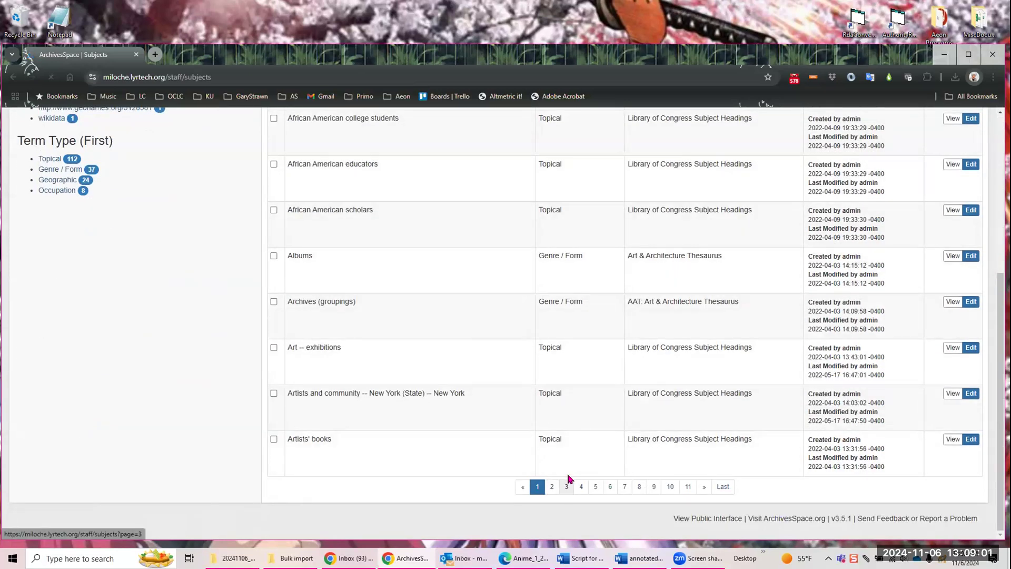
{"action": "scroll", "coordinate": [422, 367], "scroll_direction": "down", "scroll_amount": 3}
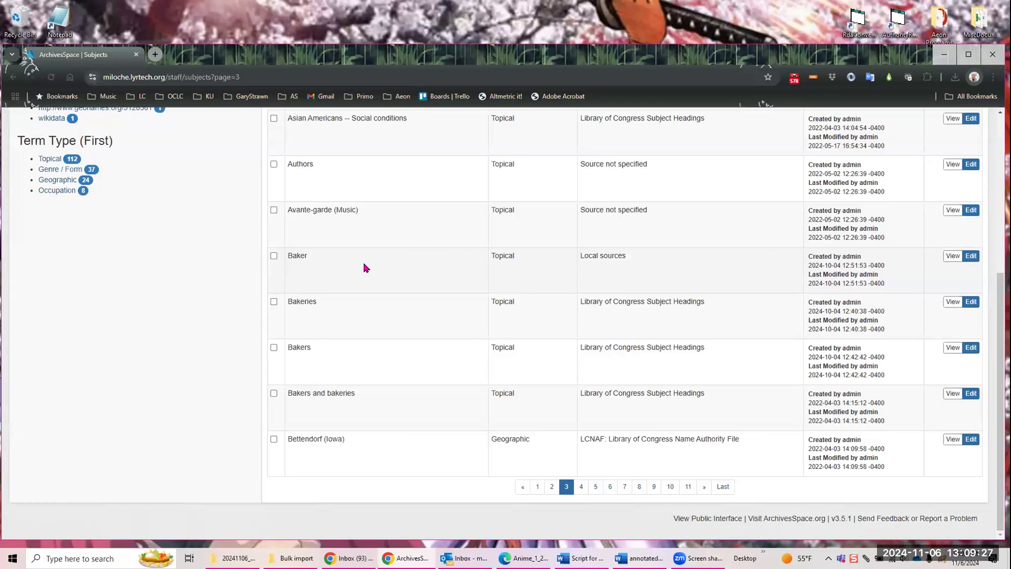
{"action": "left_click", "coordinate": [951, 394]}
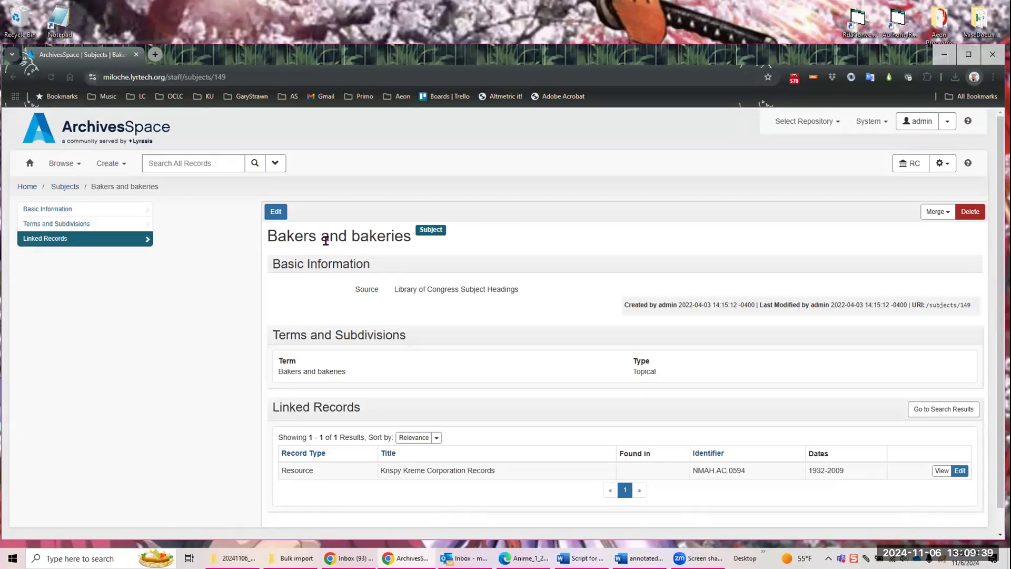
Step: Merge the subjects Baker, Bakeries and Bakers into the Bakers and bakeries subject
{"action": "left_click", "coordinate": [937, 212]}
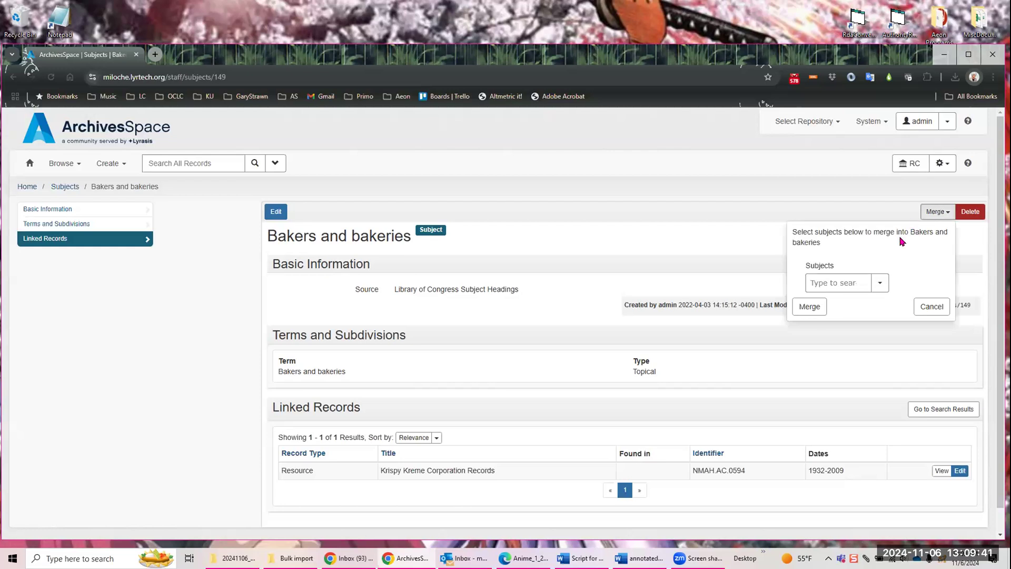
{"action": "left_click", "coordinate": [829, 275]}
{"action": "type", "text": "bak"}
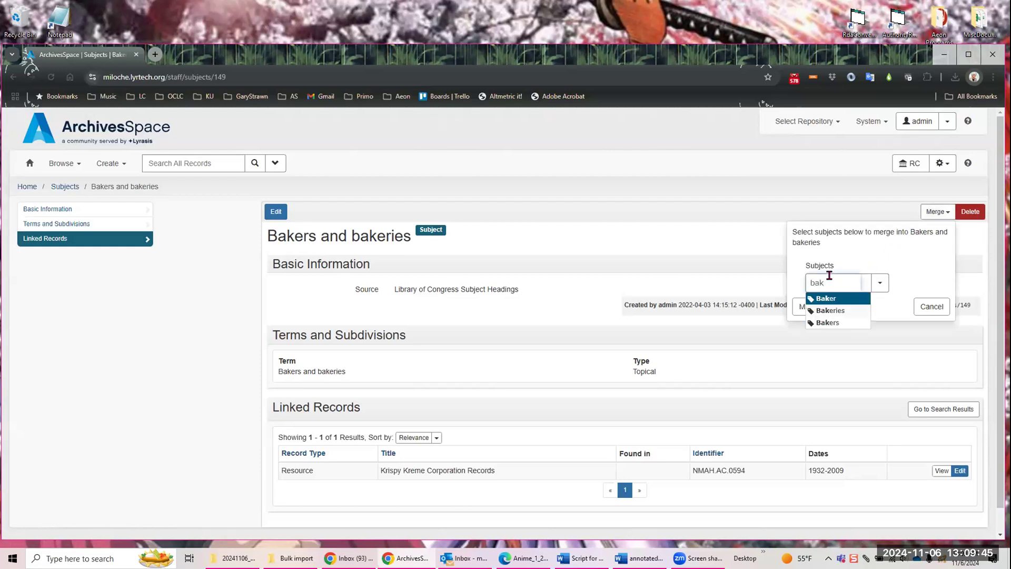
{"action": "left_click", "coordinate": [843, 299]}
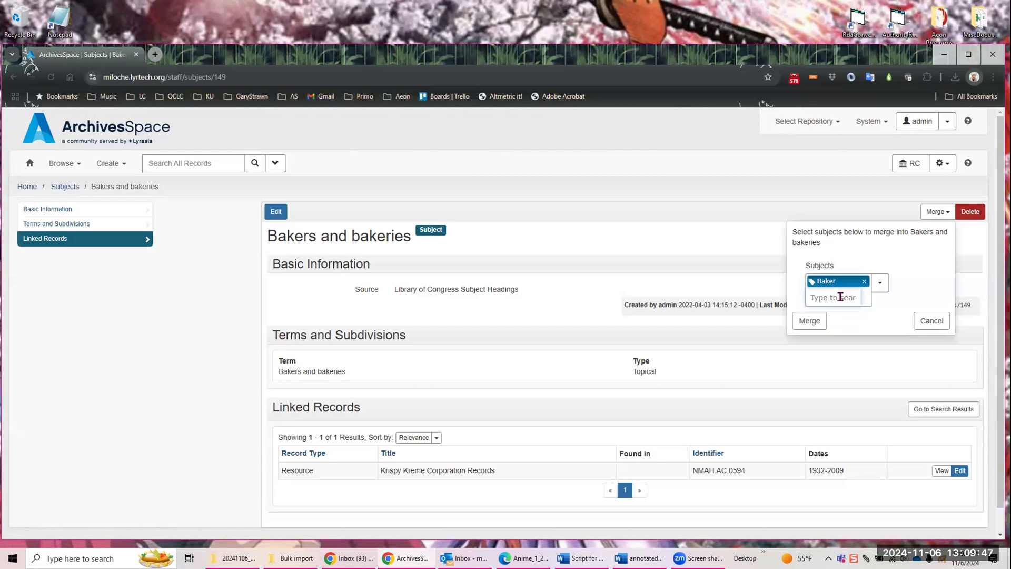
{"action": "left_click", "coordinate": [834, 297]}
{"action": "type", "text": "ba"}
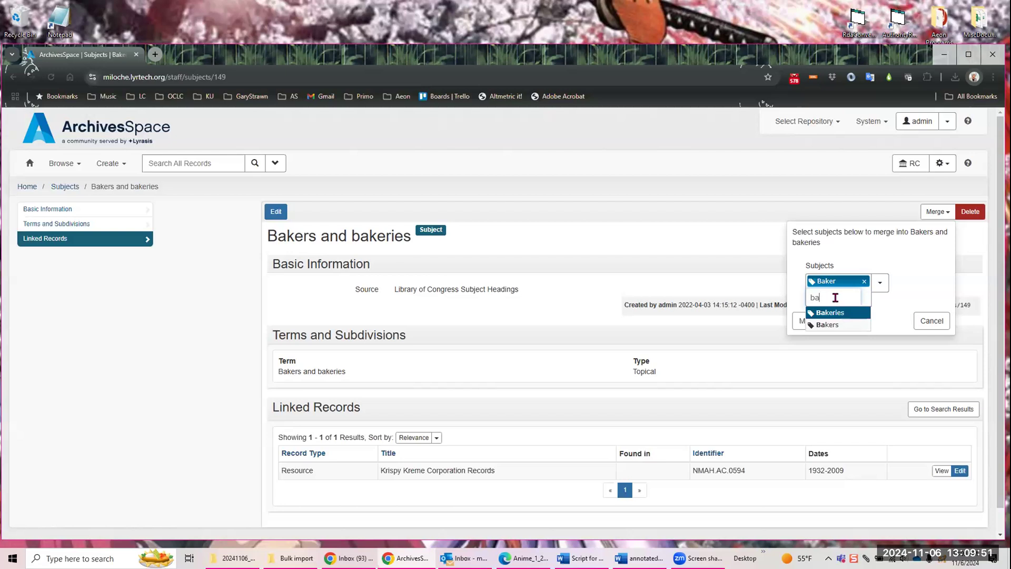
{"action": "left_click", "coordinate": [833, 312]}
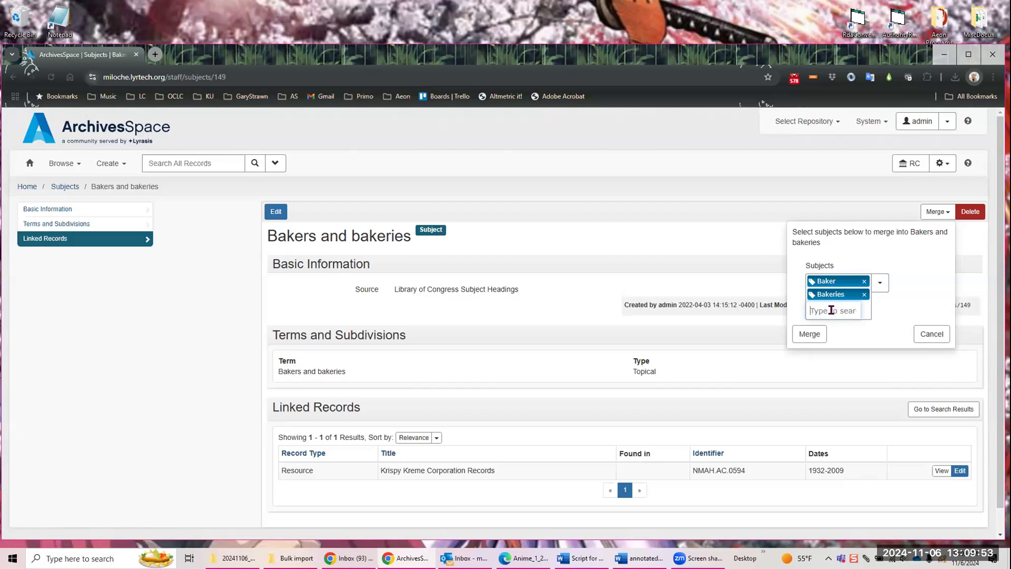
{"action": "type", "text": "bake"}
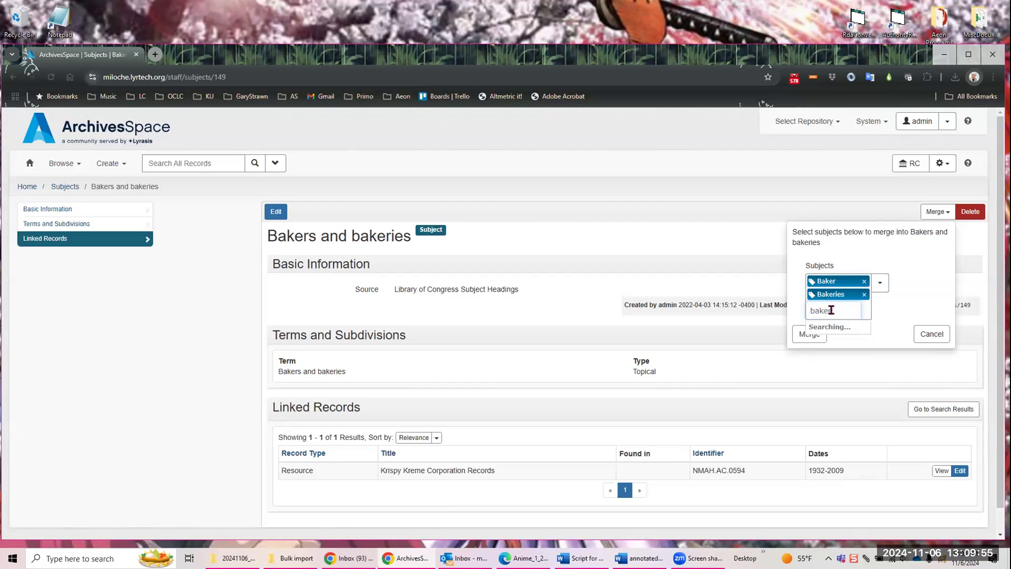
{"action": "type", "text": "r"}
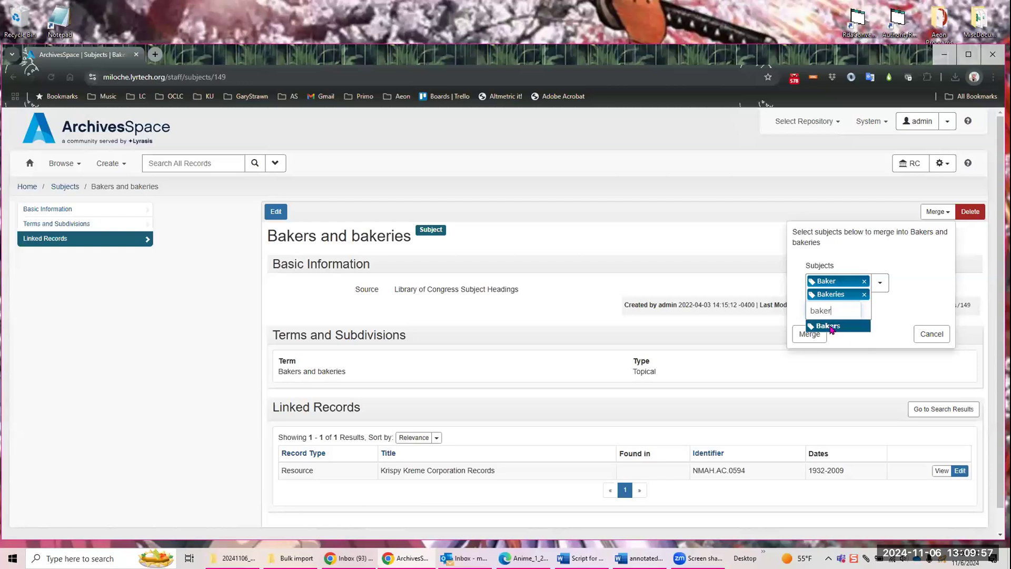
{"action": "left_click", "coordinate": [831, 326]}
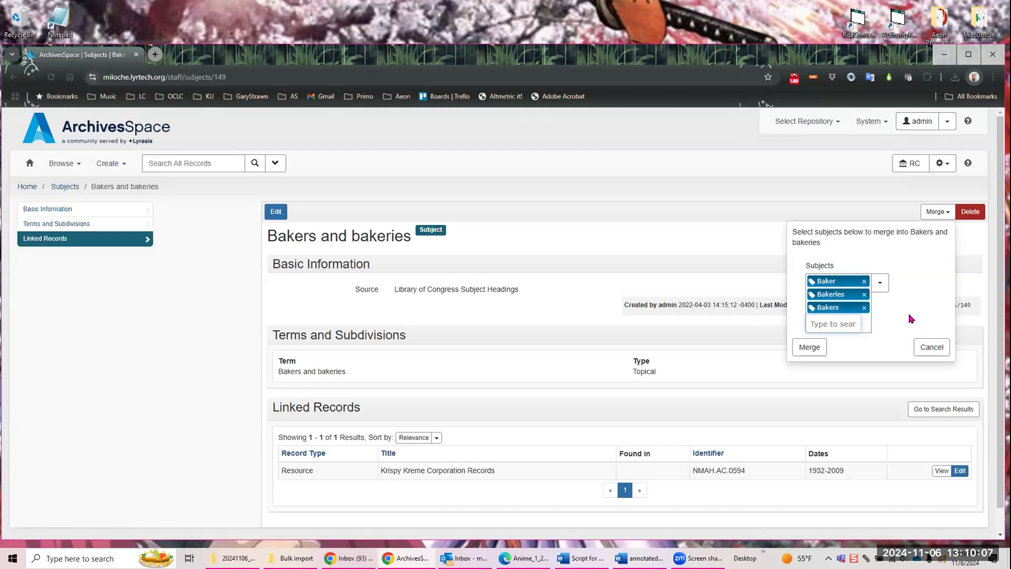
{"action": "left_click", "coordinate": [808, 349]}
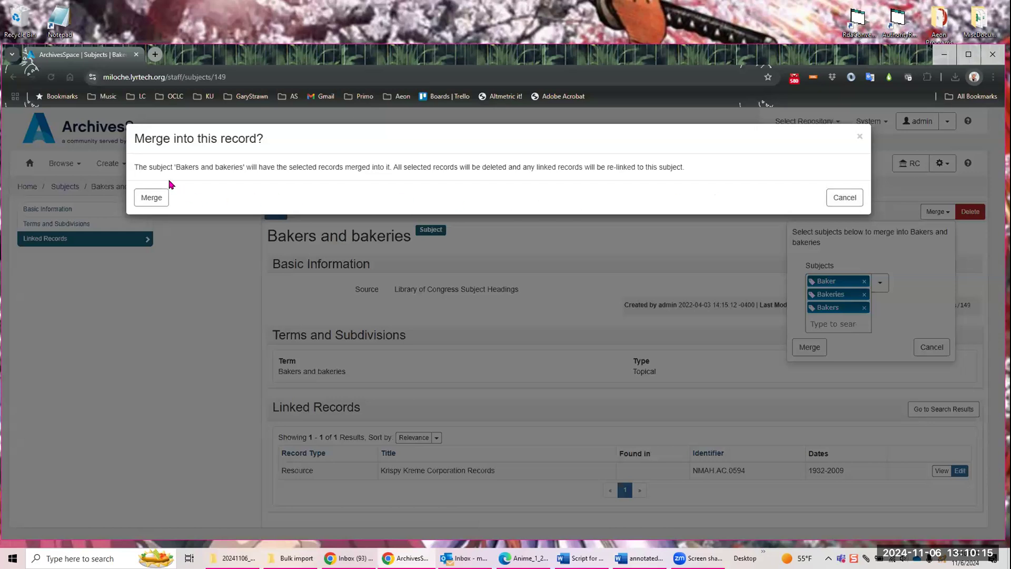
{"action": "left_click", "coordinate": [152, 198]}
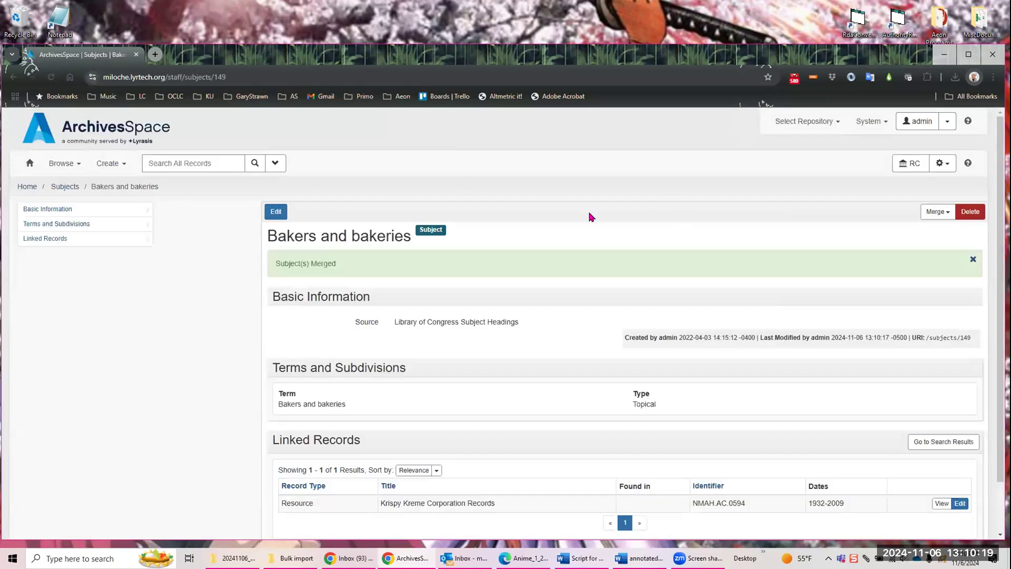
Step: Check the subject list for the merged duplicates and reopen Bakers and bakeries to examine its linked records
{"action": "scroll", "coordinate": [591, 217], "scroll_direction": "down", "scroll_amount": 2}
{"action": "scroll", "coordinate": [81, 195], "scroll_direction": "up", "scroll_amount": 2}
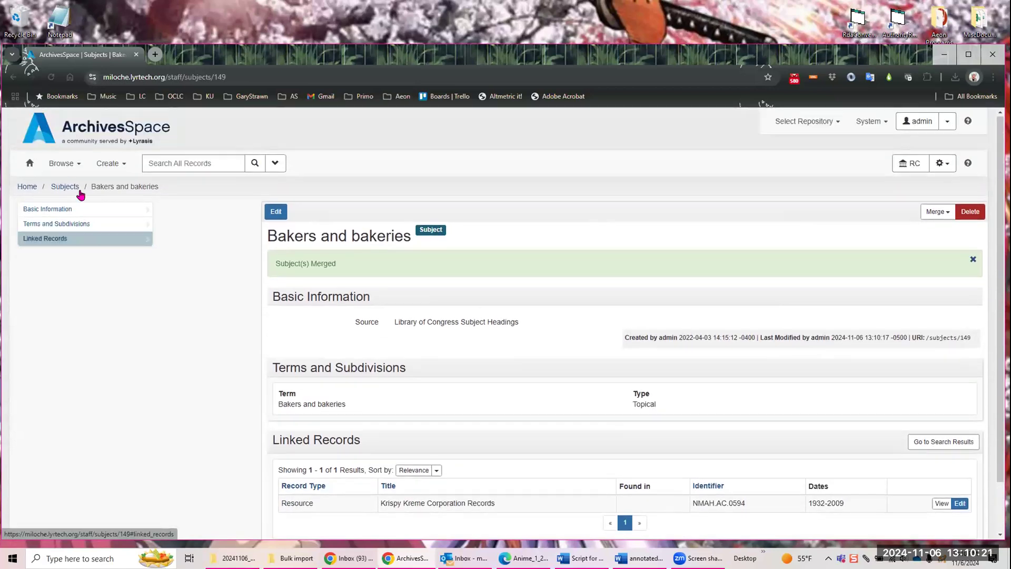
{"action": "left_click", "coordinate": [64, 163]}
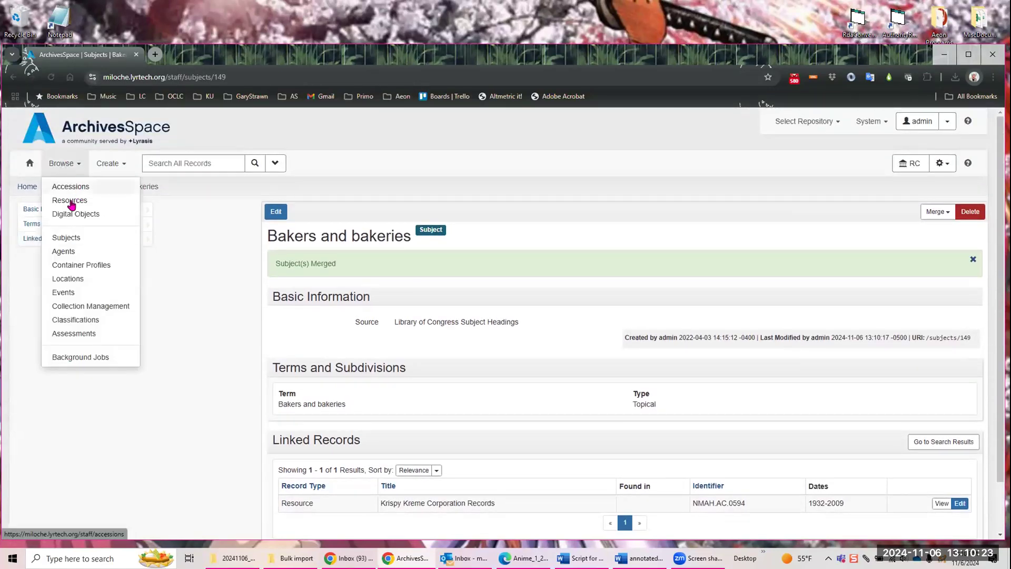
{"action": "left_click", "coordinate": [58, 238]}
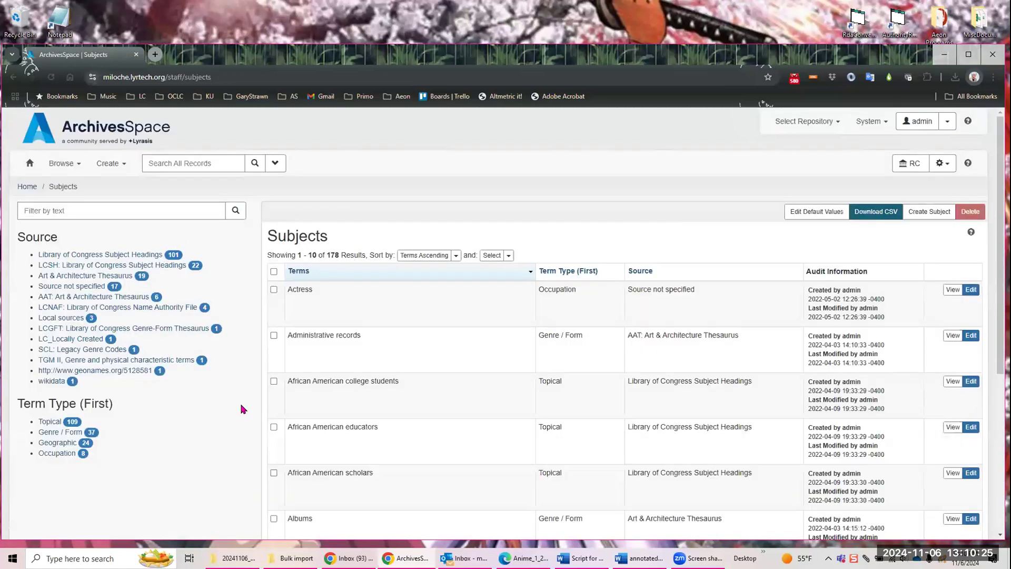
{"action": "scroll", "coordinate": [584, 413], "scroll_direction": "down", "scroll_amount": 5}
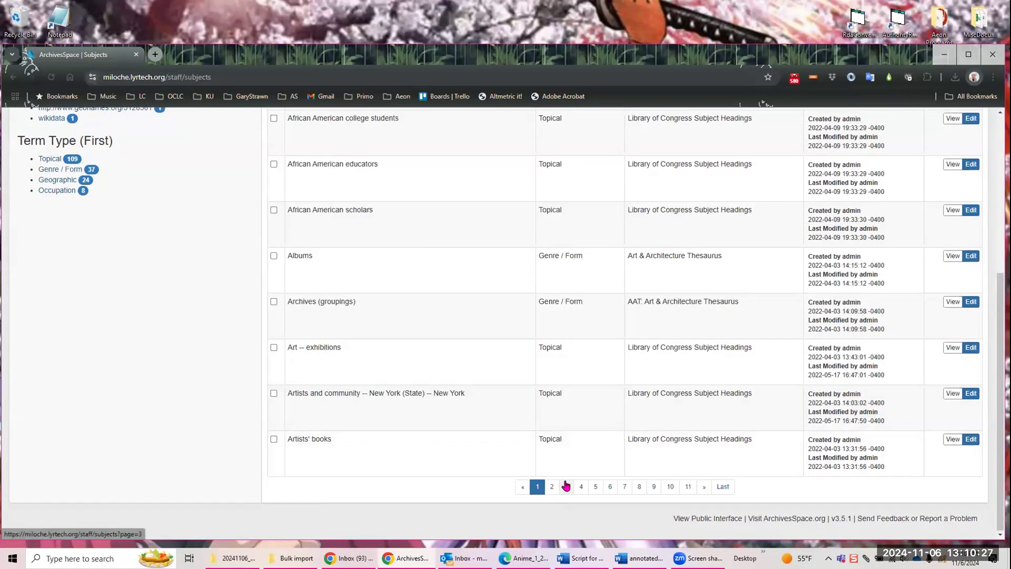
{"action": "left_click", "coordinate": [566, 485]}
{"action": "scroll", "coordinate": [455, 366], "scroll_direction": "down", "scroll_amount": 5}
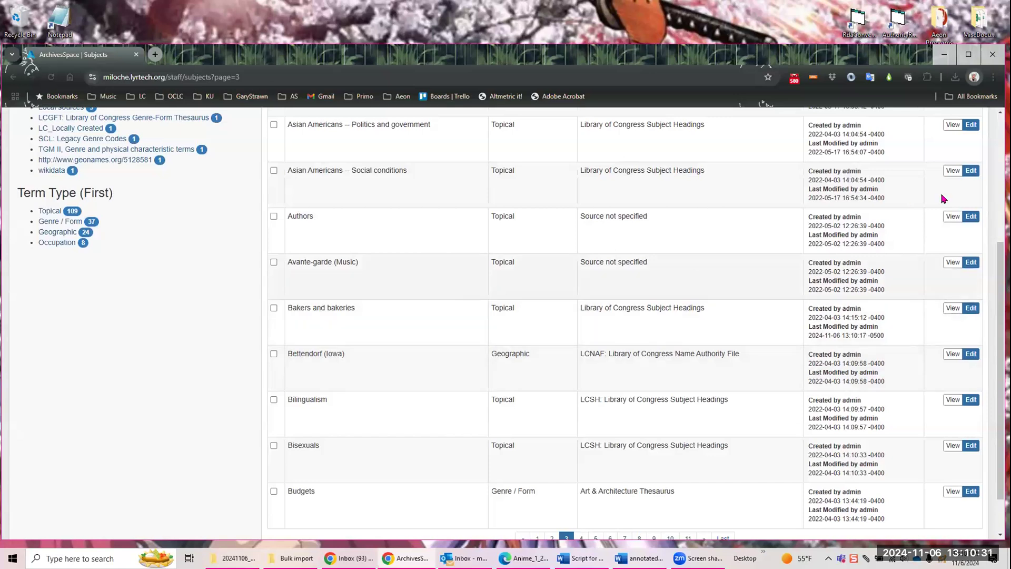
{"action": "left_click", "coordinate": [950, 308]}
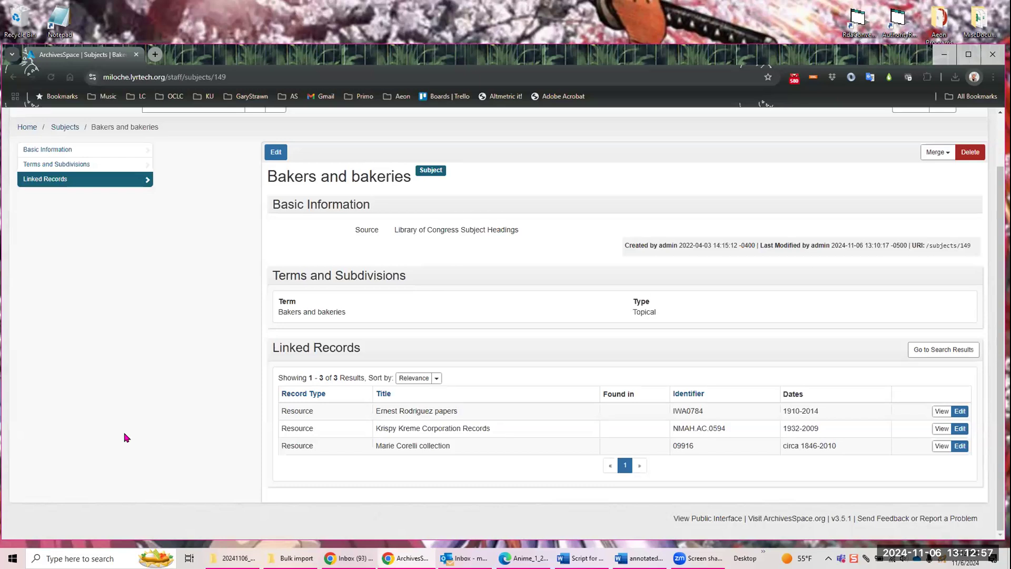
Step: Open the LCNAF Import plug-in for the current repository
{"action": "scroll", "coordinate": [661, 190], "scroll_direction": "up", "scroll_amount": 2}
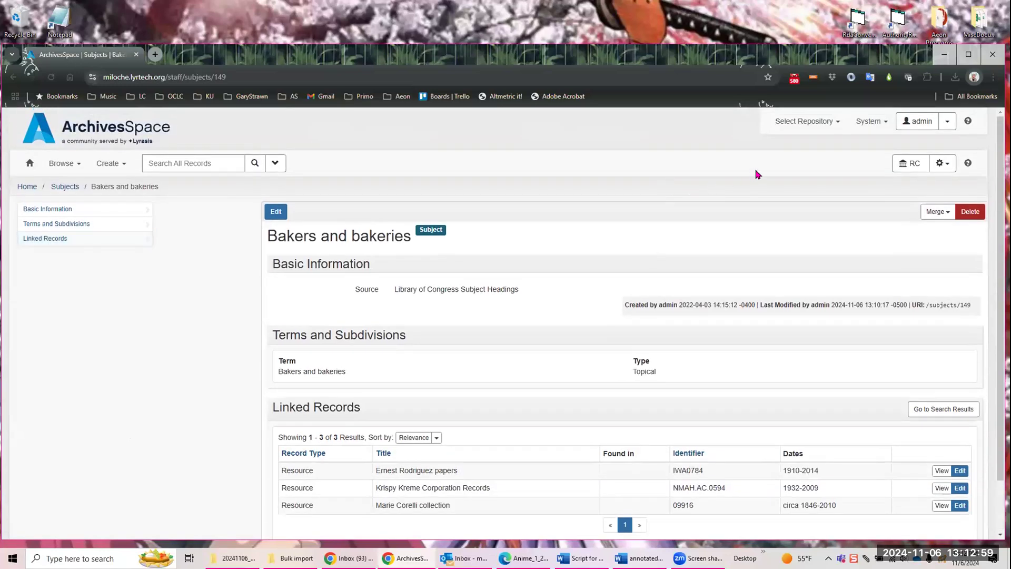
{"action": "left_click", "coordinate": [954, 161]}
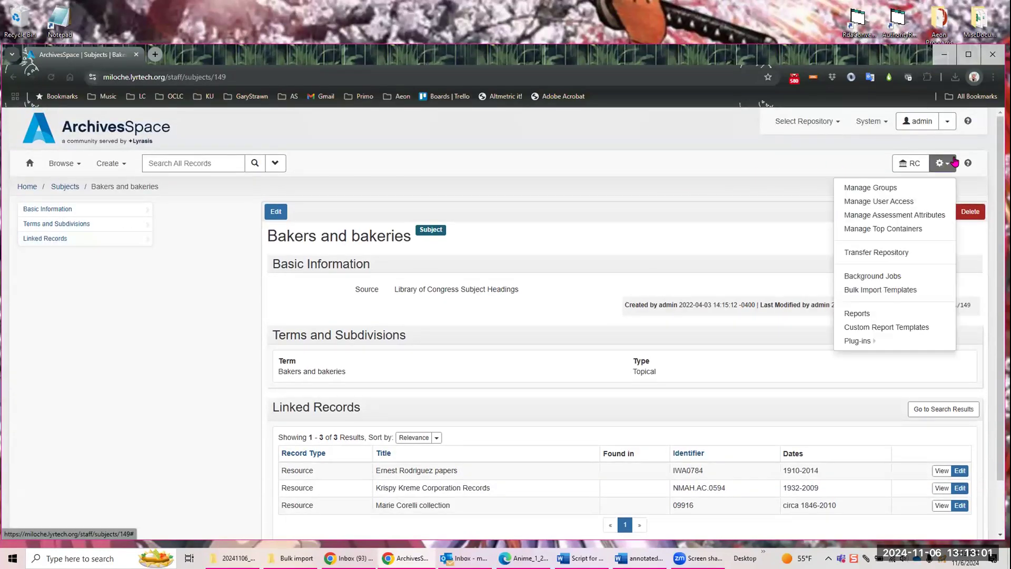
{"action": "mouse_move", "coordinate": [861, 340]}
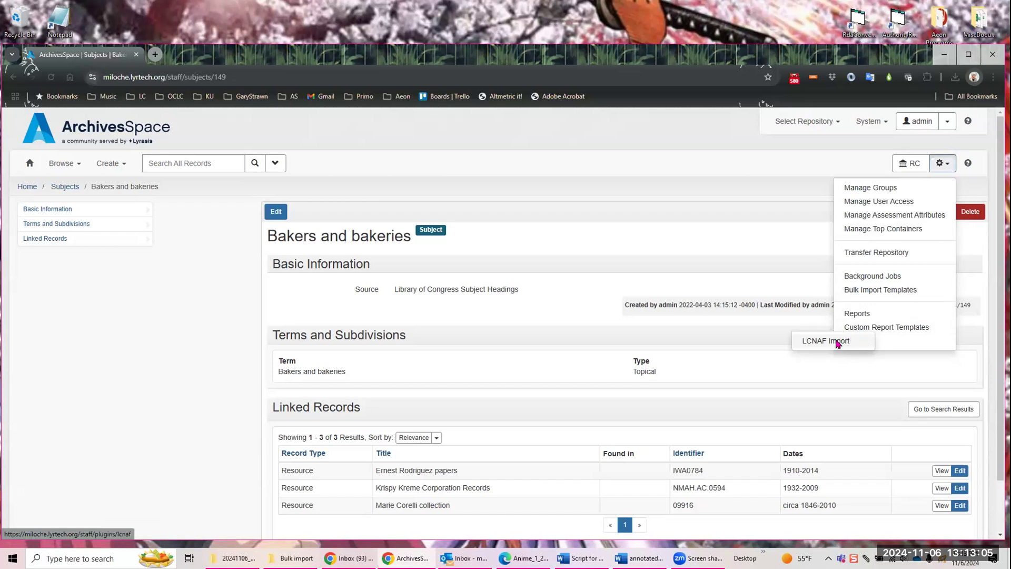
{"action": "left_click", "coordinate": [838, 343]}
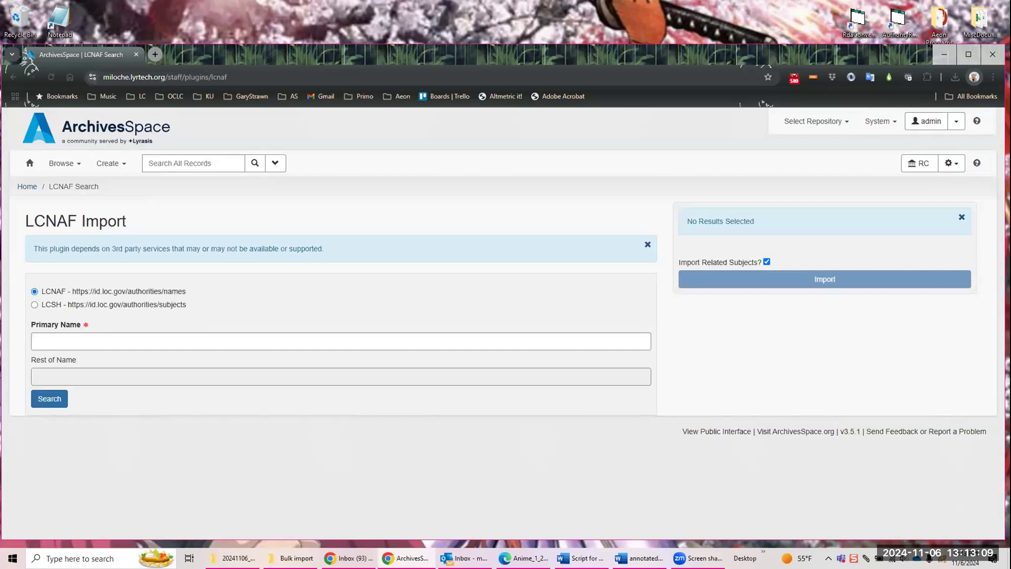
{"action": "left_click", "coordinate": [951, 163]}
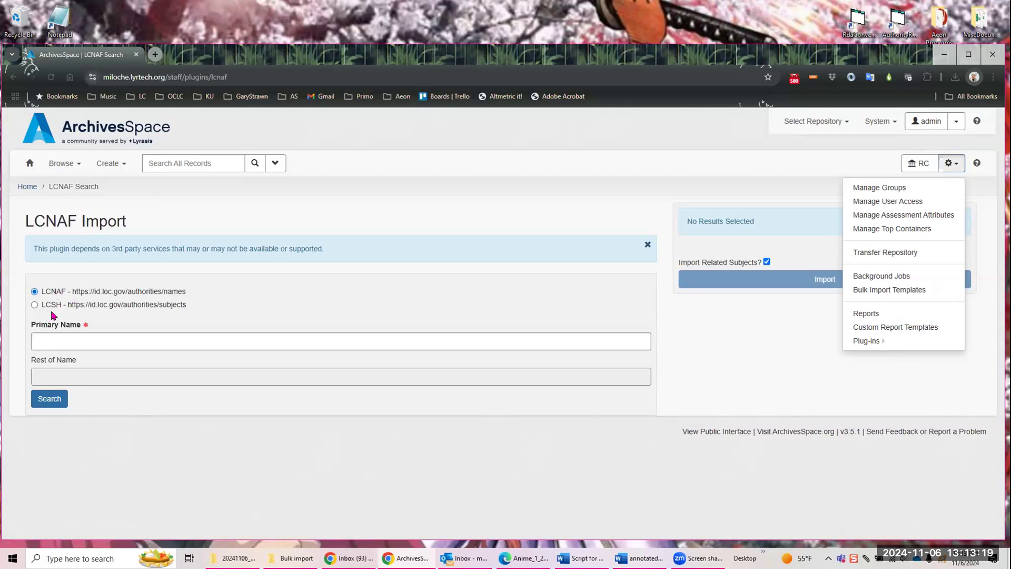
Step: Search the LCNAF name authorities for the primary name "aretha franklin" and look through the matches
{"action": "left_click", "coordinate": [56, 337]}
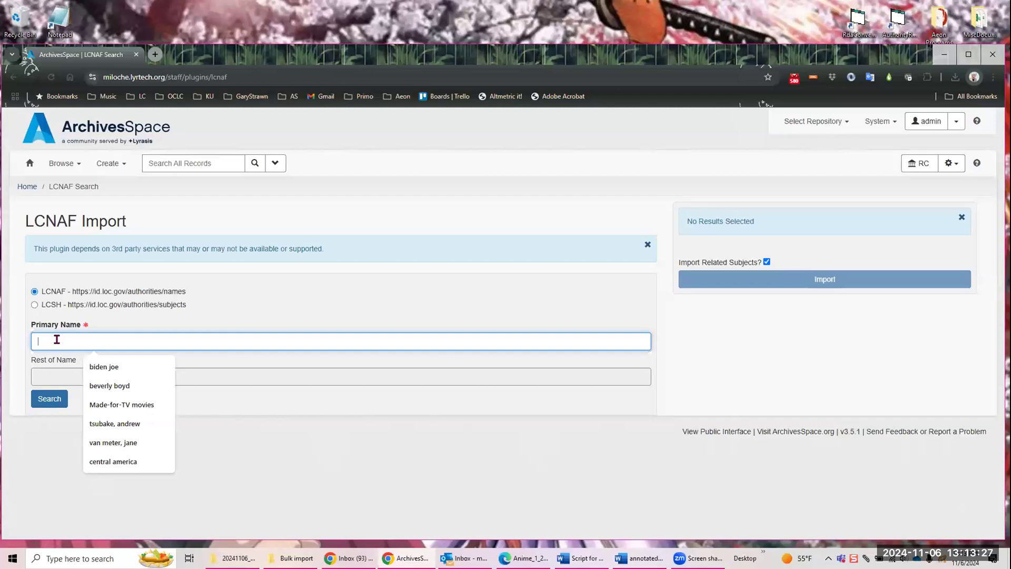
{"action": "type", "text": "areth"}
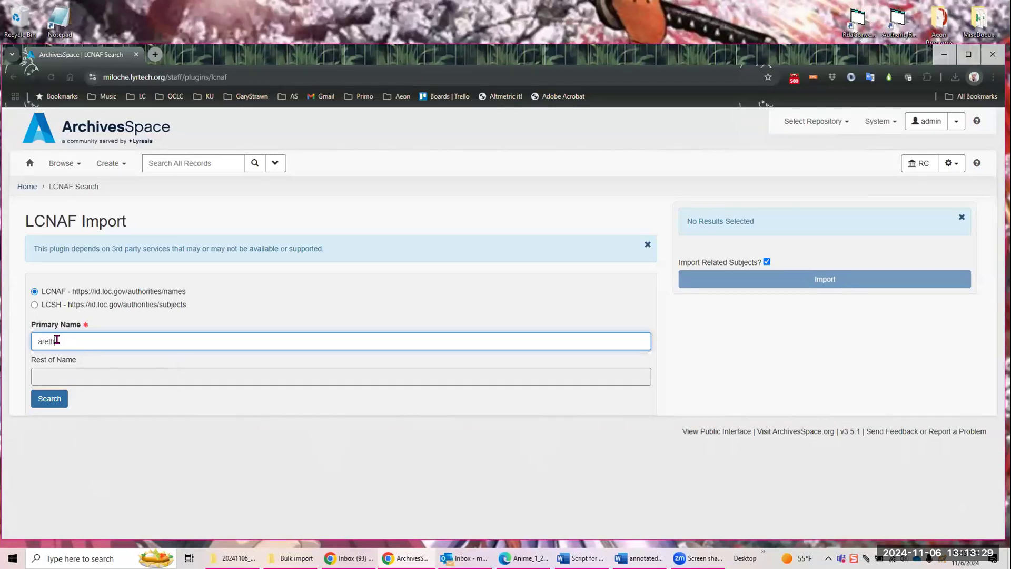
{"action": "type", "text": "a franklin"}
{"action": "key", "text": "Return"}
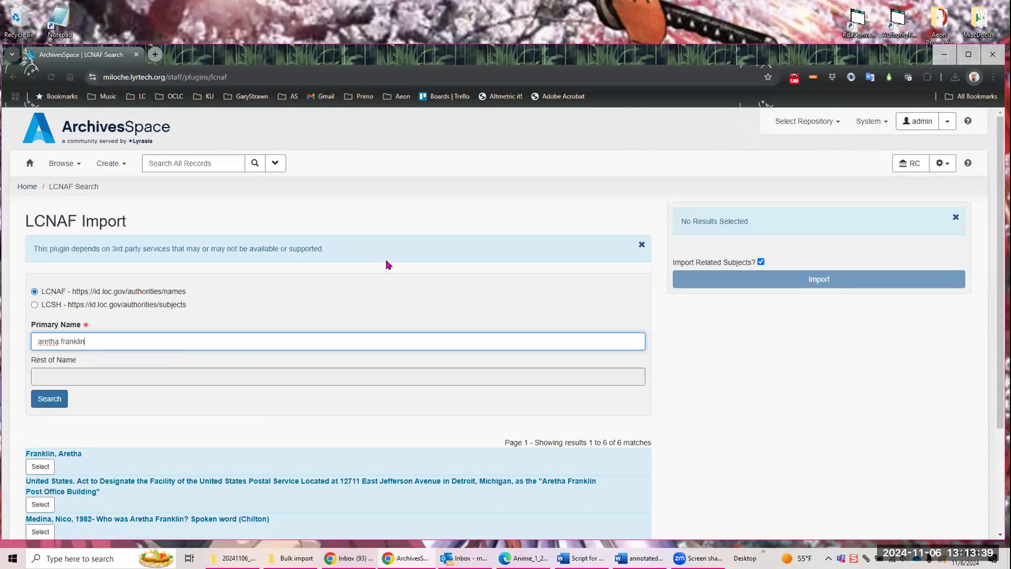
{"action": "scroll", "coordinate": [387, 263], "scroll_direction": "down", "scroll_amount": 3}
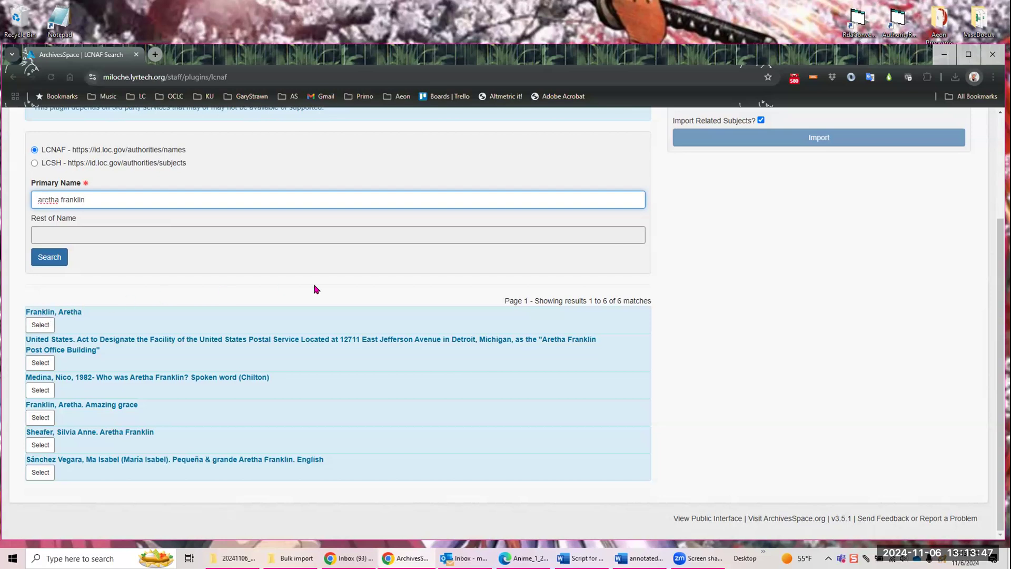
Step: Switch the import source to LCSH, search the subject authorities for "valentine" and look through the matches
{"action": "left_click", "coordinate": [35, 164]}
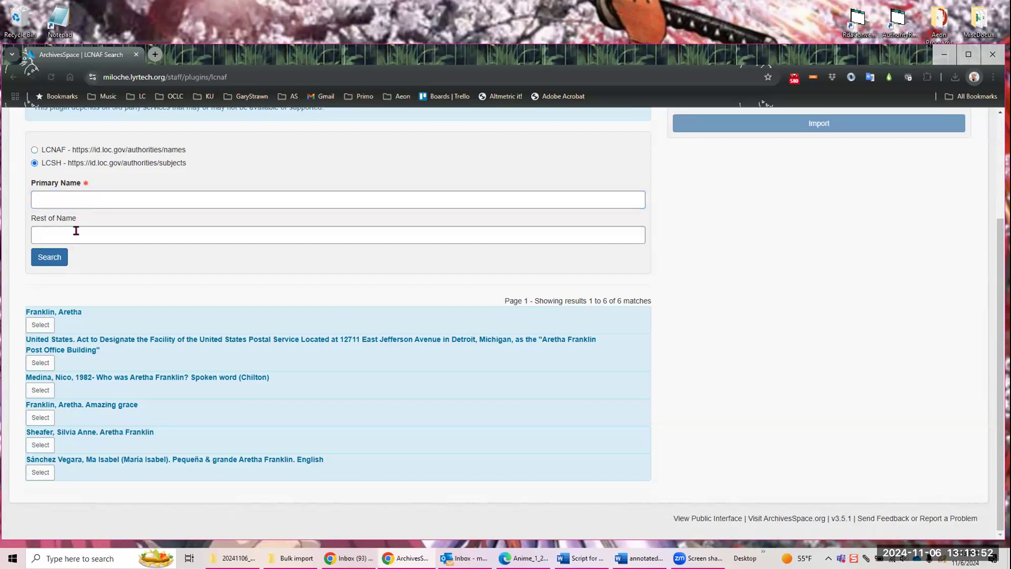
{"action": "left_click", "coordinate": [100, 196]}
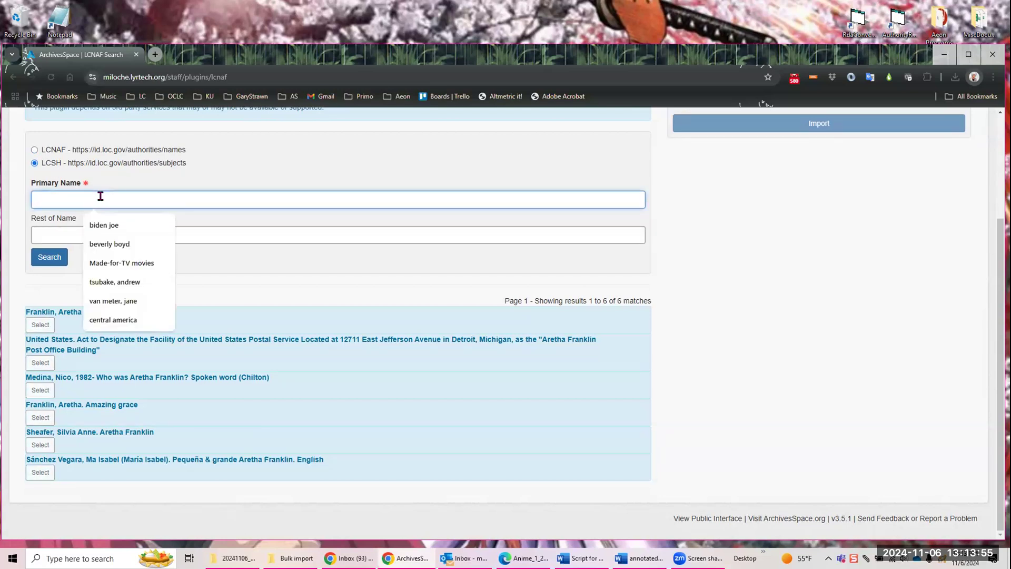
{"action": "type", "text": "valentine"}
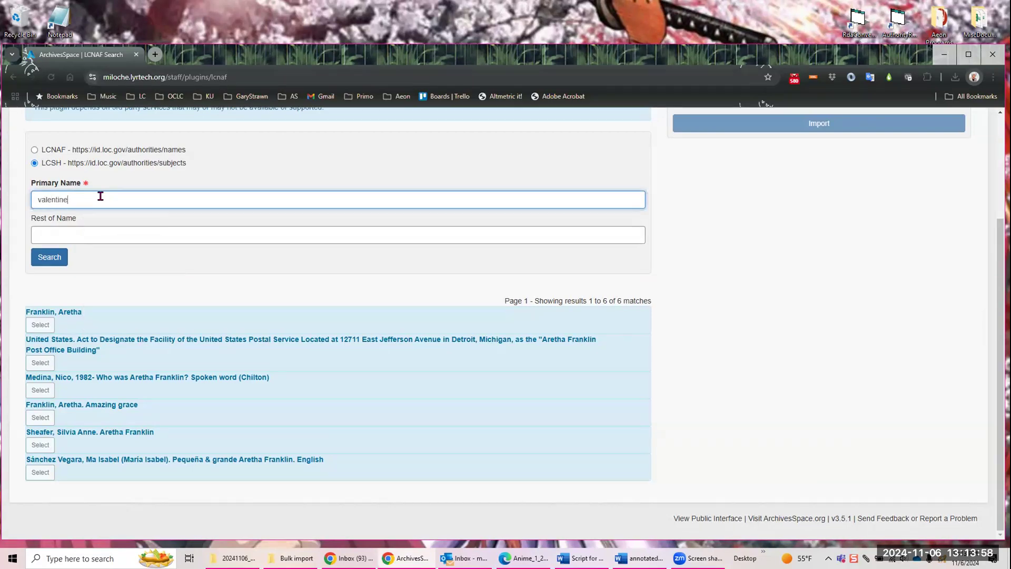
{"action": "key", "text": "Return"}
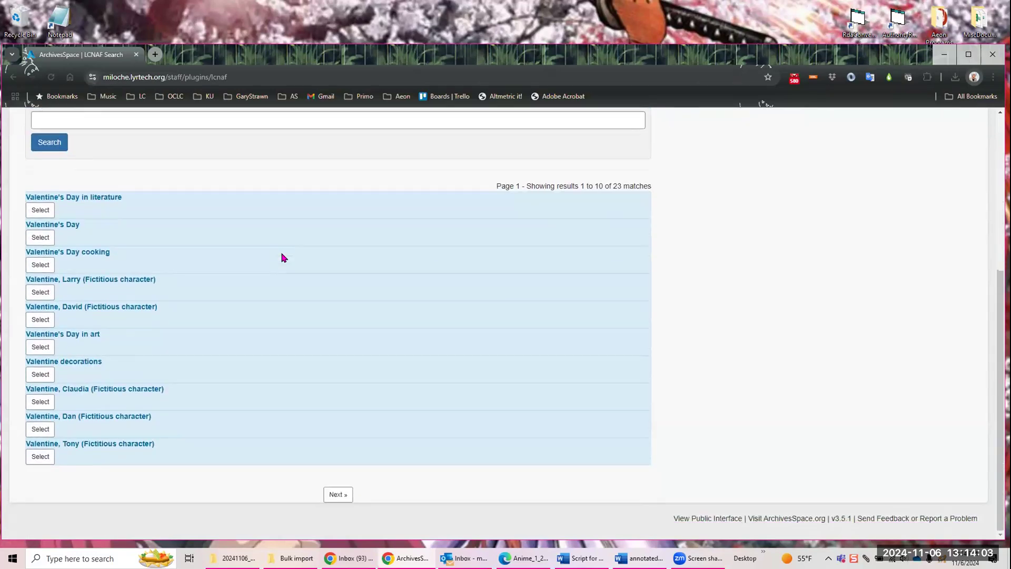
{"action": "scroll", "coordinate": [283, 257], "scroll_direction": "up", "scroll_amount": 4}
{"action": "scroll", "coordinate": [284, 257], "scroll_direction": "down", "scroll_amount": 3}
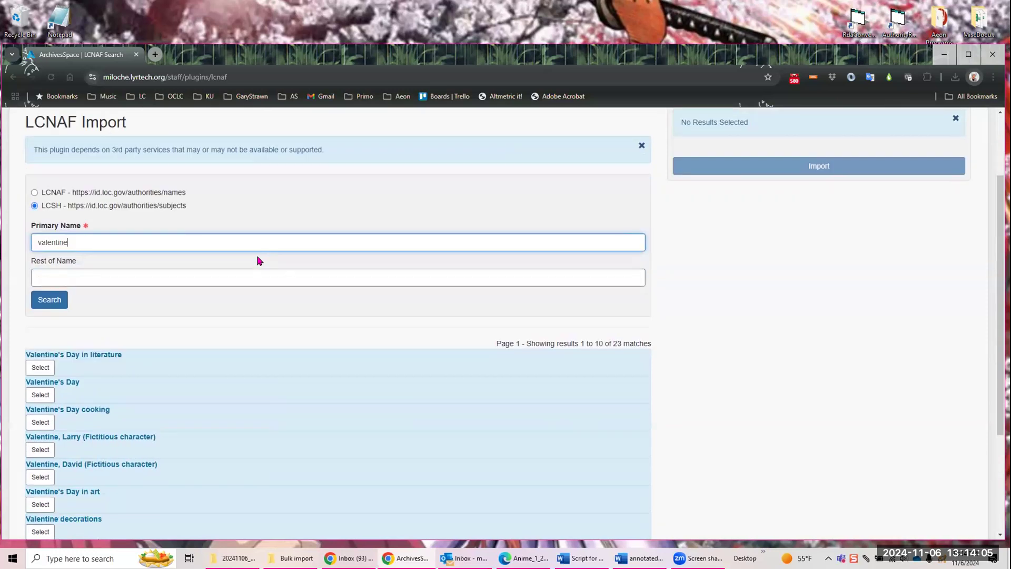
Step: Select the LCSH headings Valentine's Day in literature and Valentine decorations, import them, and continue to the job page
{"action": "left_click", "coordinate": [40, 263]}
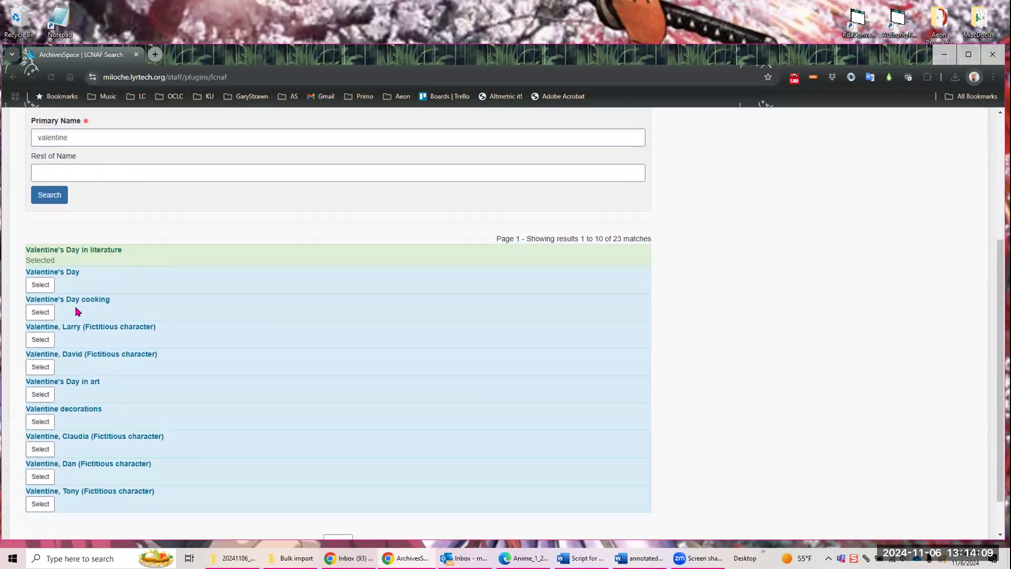
{"action": "left_click", "coordinate": [38, 421]}
{"action": "scroll", "coordinate": [394, 280], "scroll_direction": "up", "scroll_amount": 4}
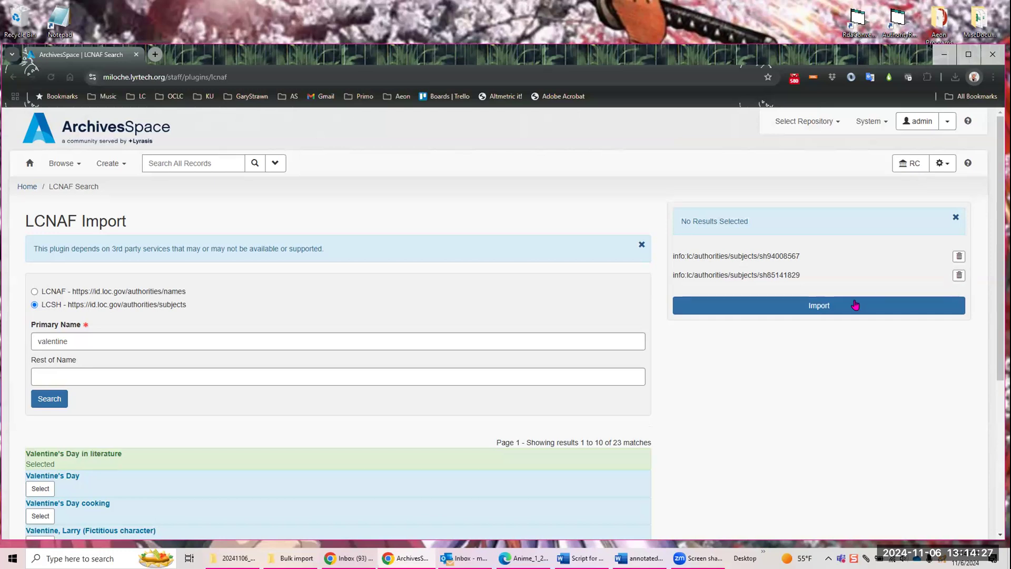
{"action": "left_click", "coordinate": [819, 309]}
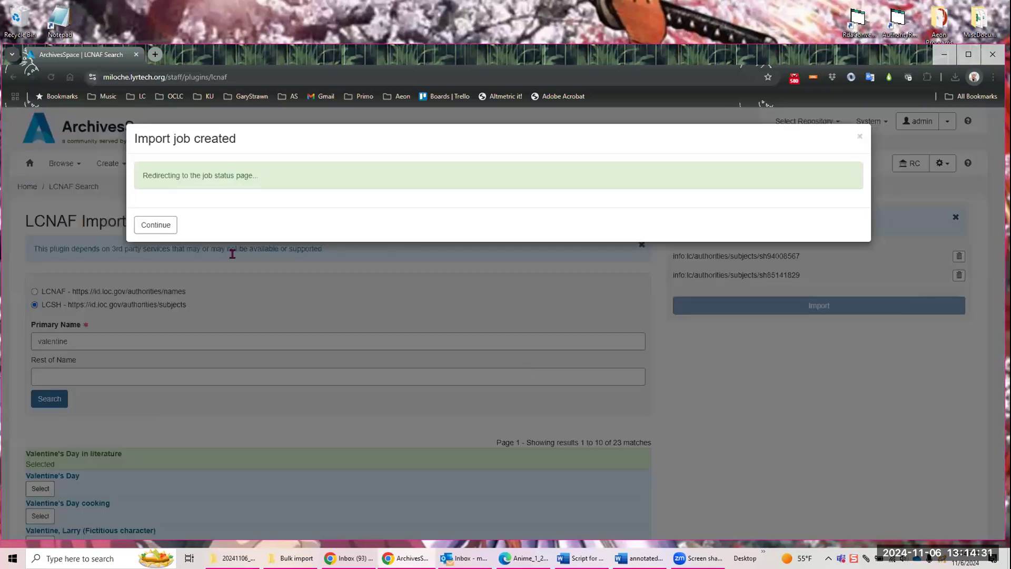
{"action": "left_click", "coordinate": [147, 225]}
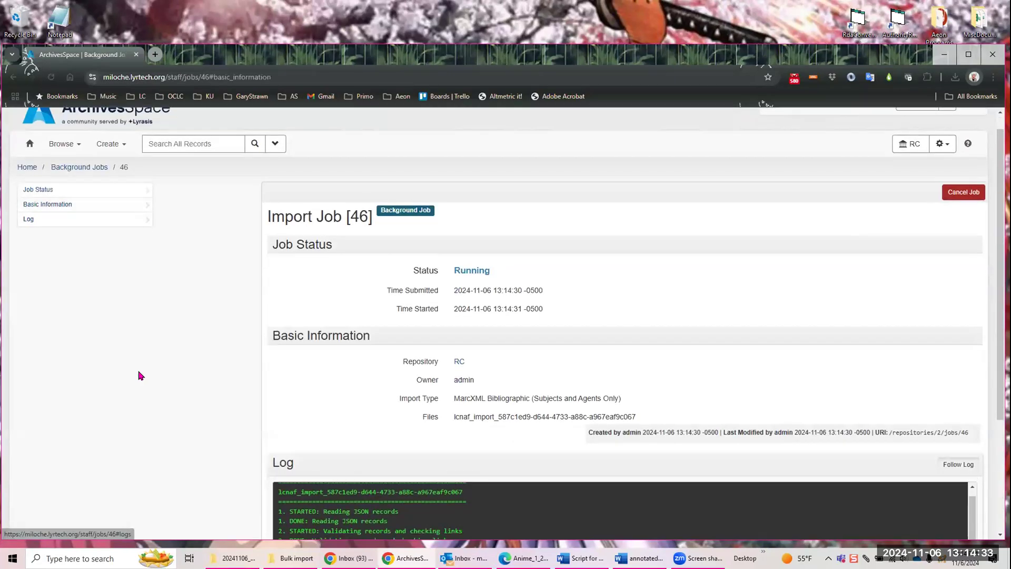
Step: Review the import job's log and new records, and open the imported Valentine decorations subject to examine it
{"action": "scroll", "coordinate": [147, 370], "scroll_direction": "down", "scroll_amount": 3}
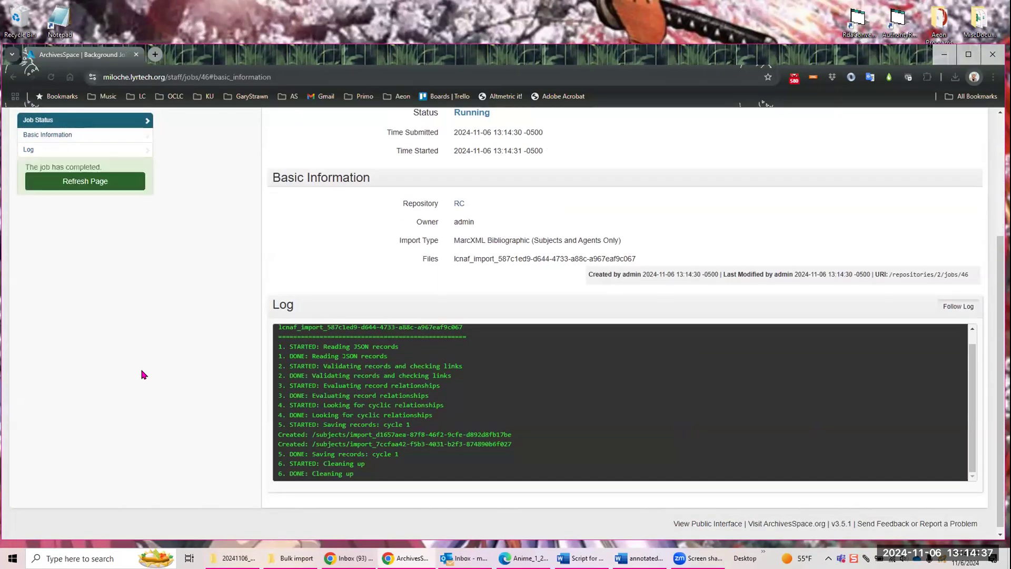
{"action": "left_click", "coordinate": [130, 189]}
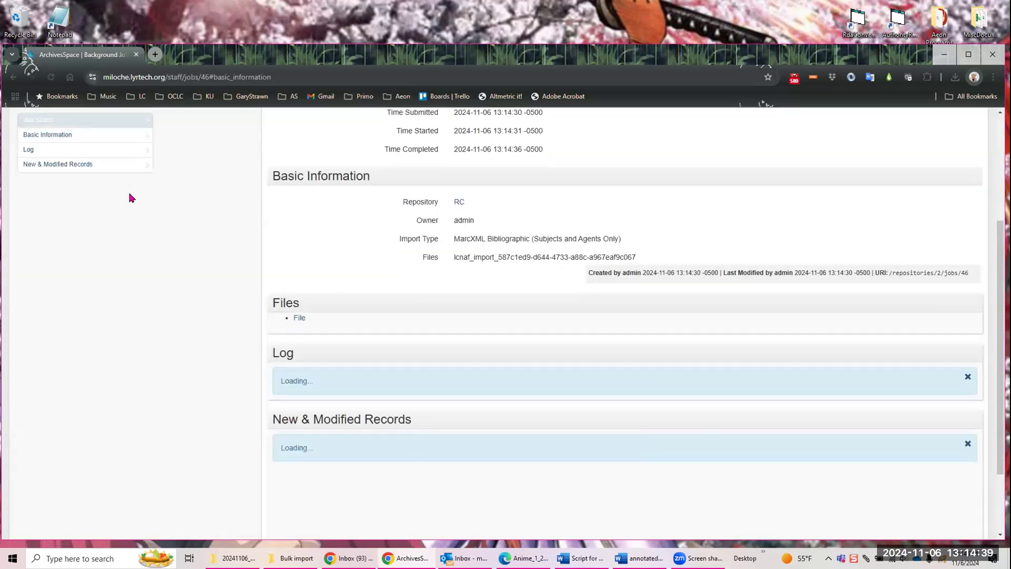
{"action": "scroll", "coordinate": [185, 321], "scroll_direction": "down", "scroll_amount": 5}
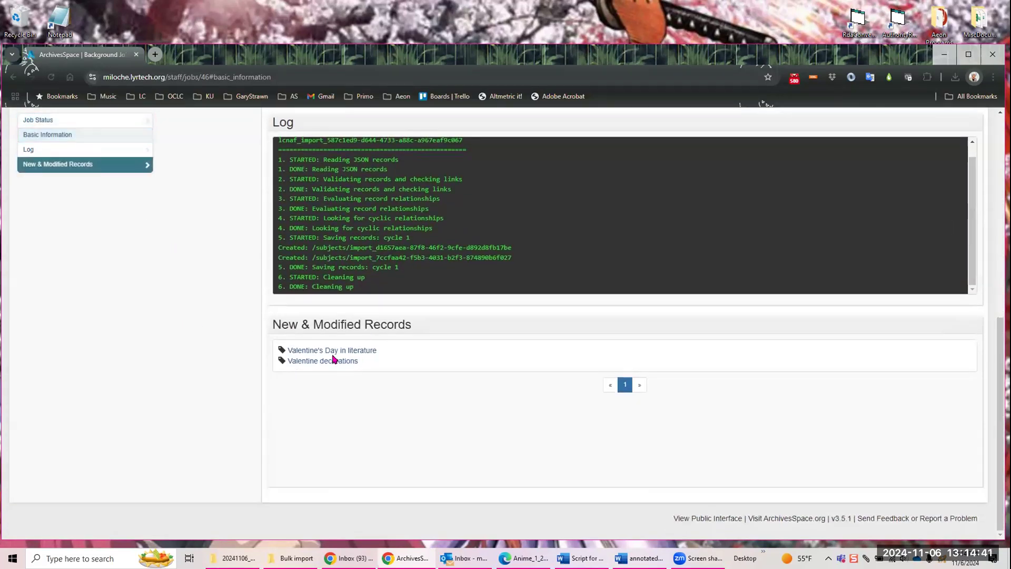
{"action": "left_click", "coordinate": [326, 361]}
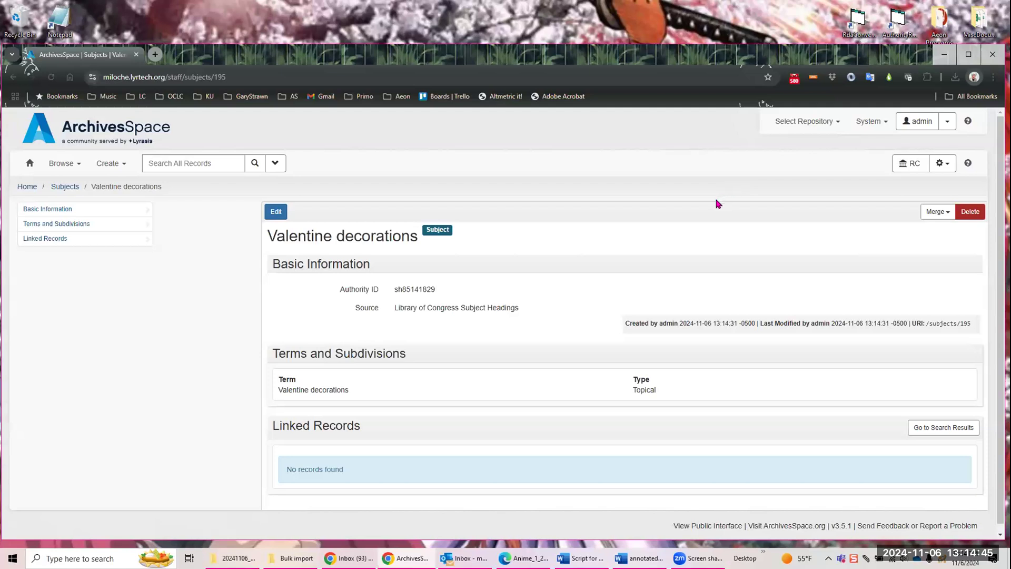
{"action": "scroll", "coordinate": [695, 213], "scroll_direction": "down", "scroll_amount": 1}
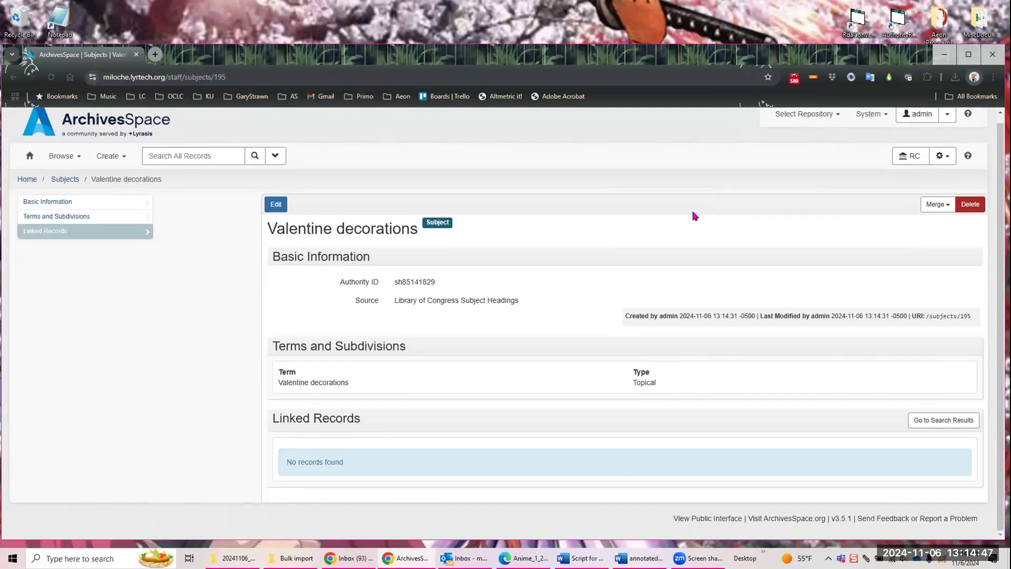
{"action": "scroll", "coordinate": [679, 226], "scroll_direction": "up", "scroll_amount": 1}
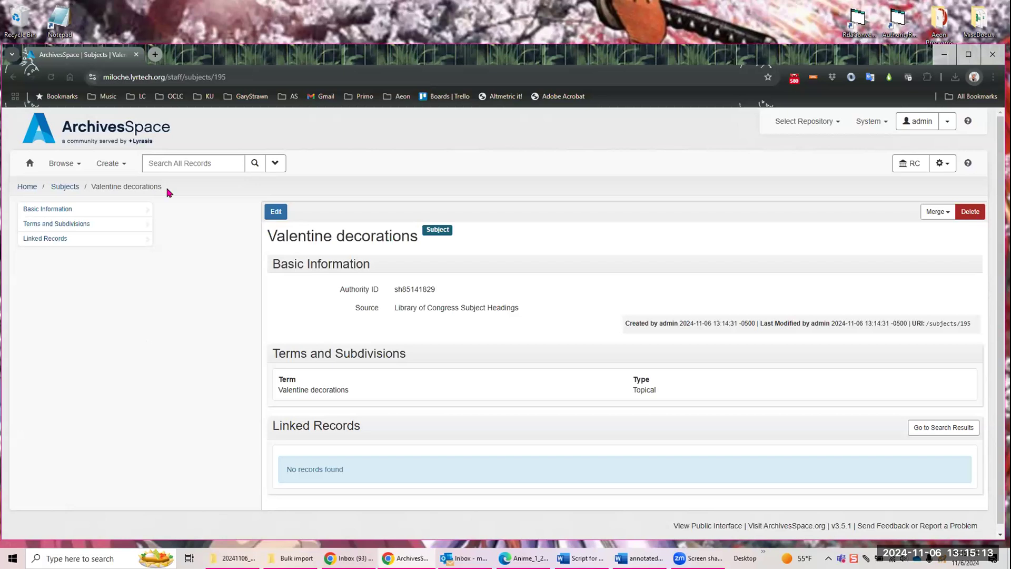
Step: Open top container management for the current repository and clear the preset resource filter
{"action": "key", "text": "alt+Tab"}
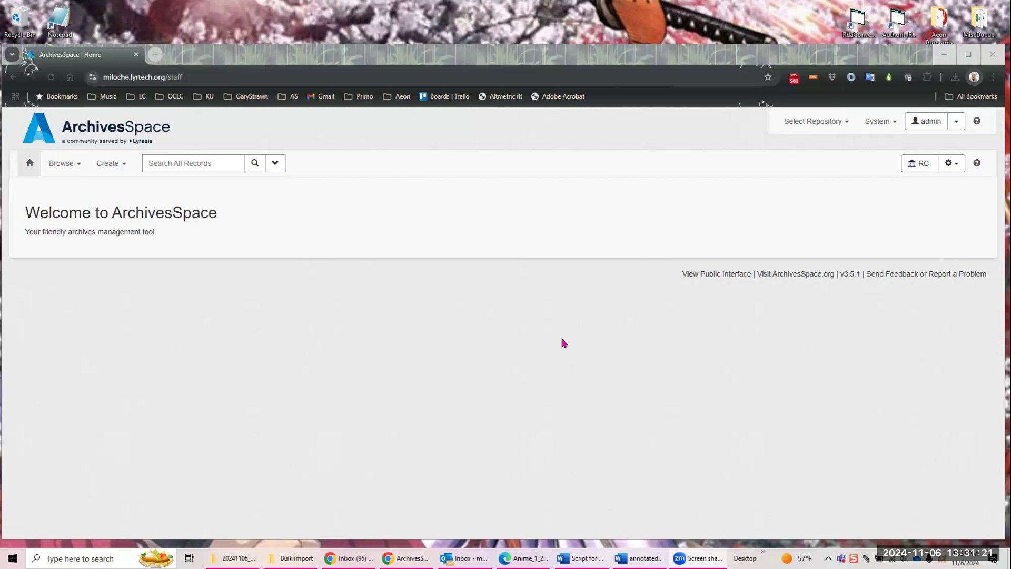
{"action": "left_click", "coordinate": [957, 166]}
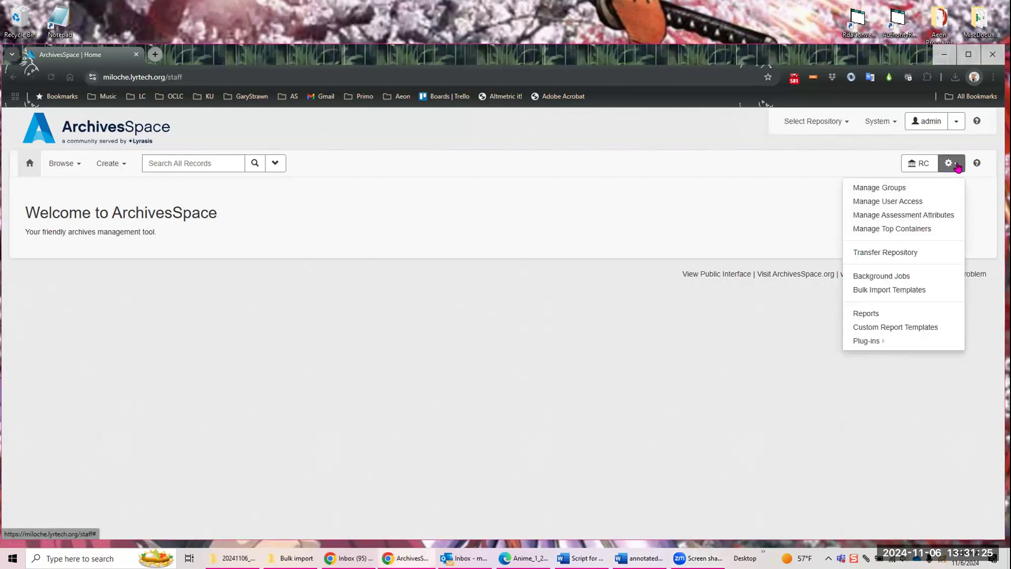
{"action": "left_click", "coordinate": [881, 230]}
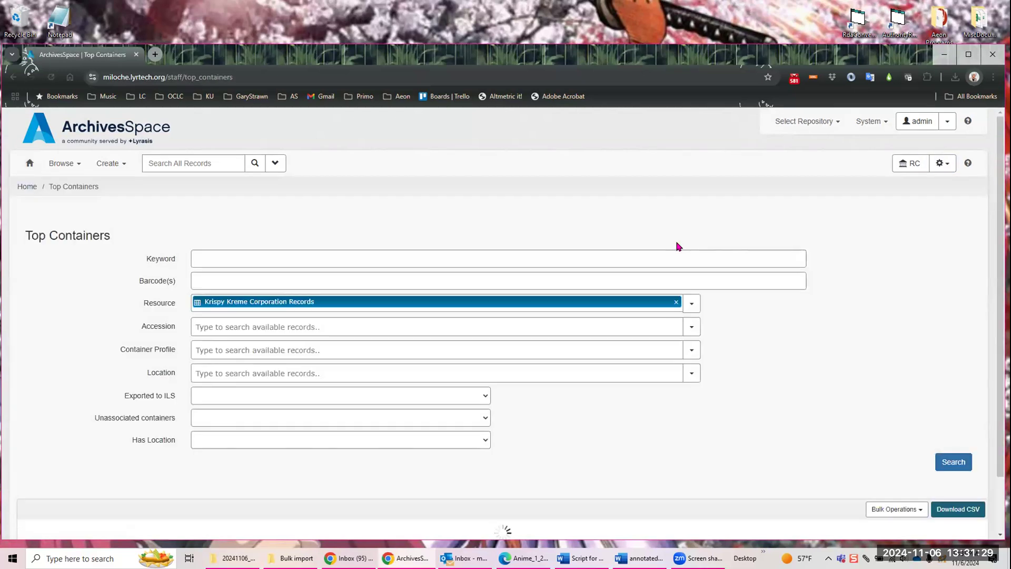
{"action": "left_click", "coordinate": [675, 303]}
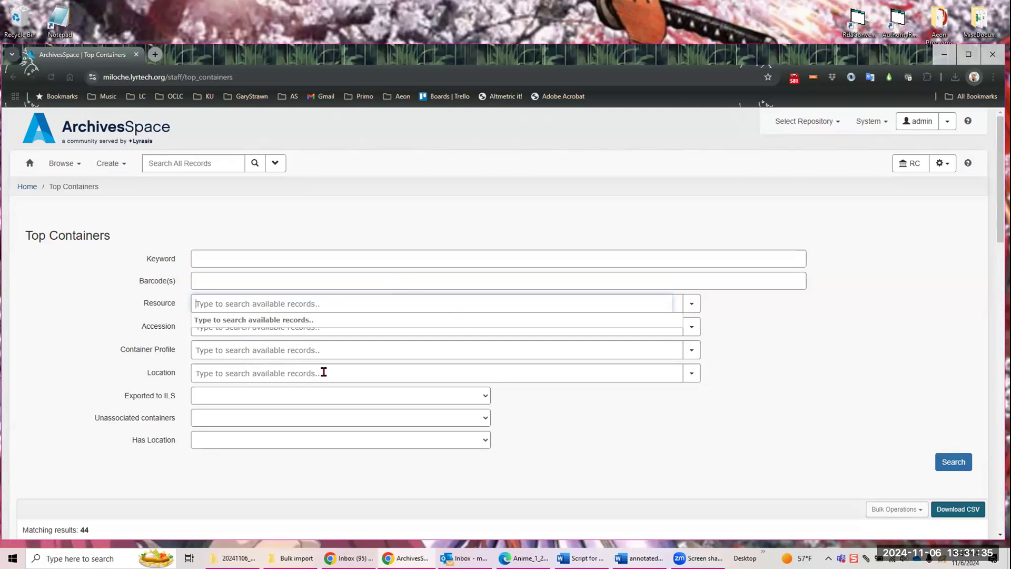
{"action": "left_click", "coordinate": [800, 330]}
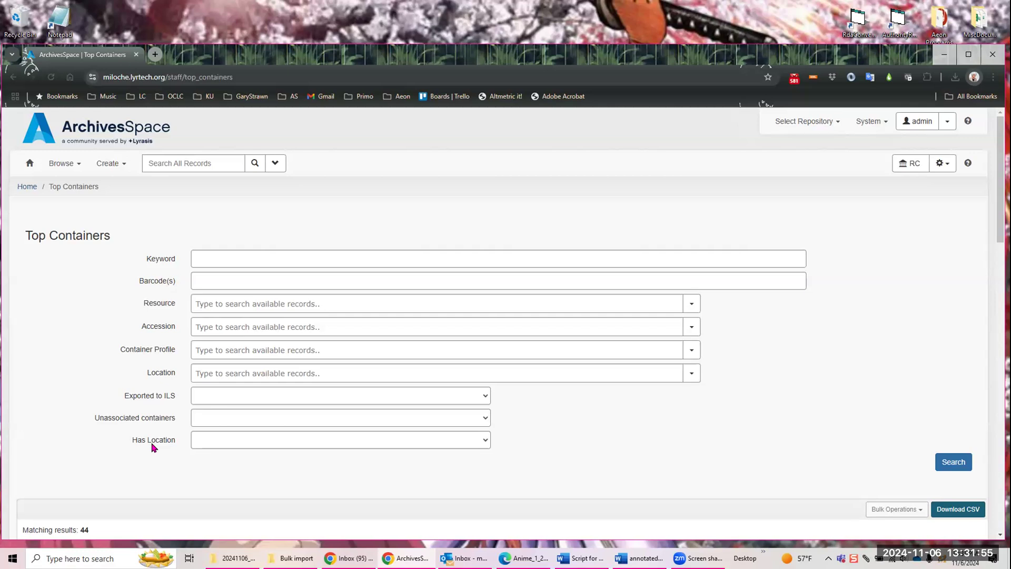
Step: Search for top containers of the resource NMAH.AC.0594: Krispy Kreme Corporation Records and look through the listed boxes
{"action": "left_click", "coordinate": [246, 305]}
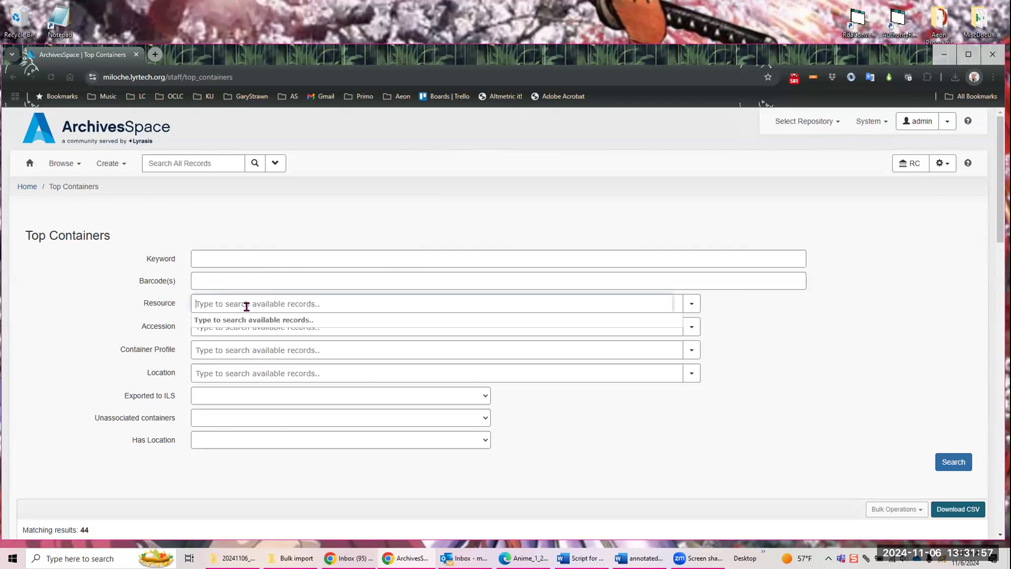
{"action": "type", "text": "krispy"}
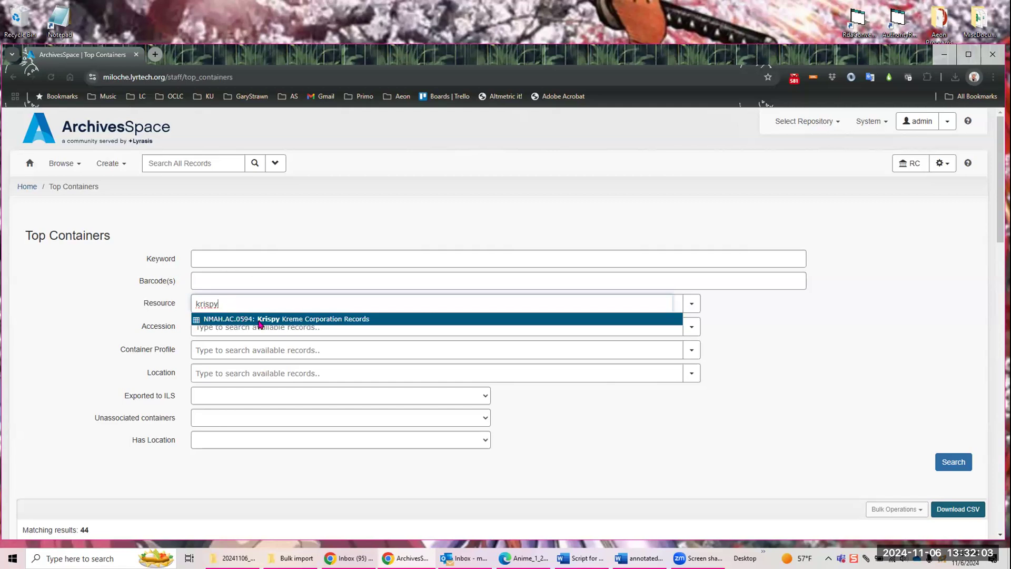
{"action": "left_click", "coordinate": [259, 320]}
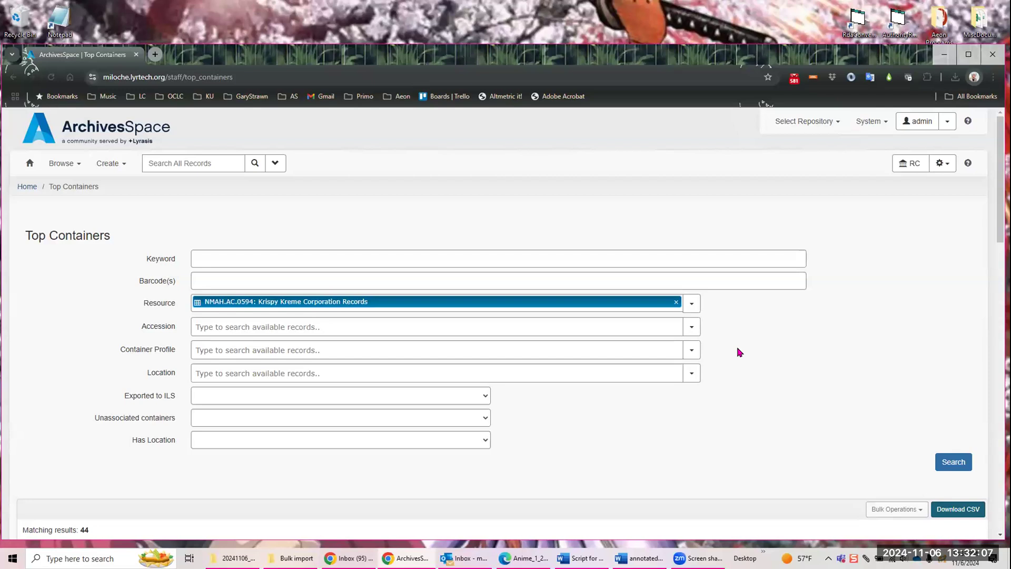
{"action": "left_click", "coordinate": [691, 305]}
{"action": "left_click", "coordinate": [842, 305]}
{"action": "scroll", "coordinate": [822, 310], "scroll_direction": "down", "scroll_amount": 1}
{"action": "scroll", "coordinate": [821, 296], "scroll_direction": "down", "scroll_amount": 3}
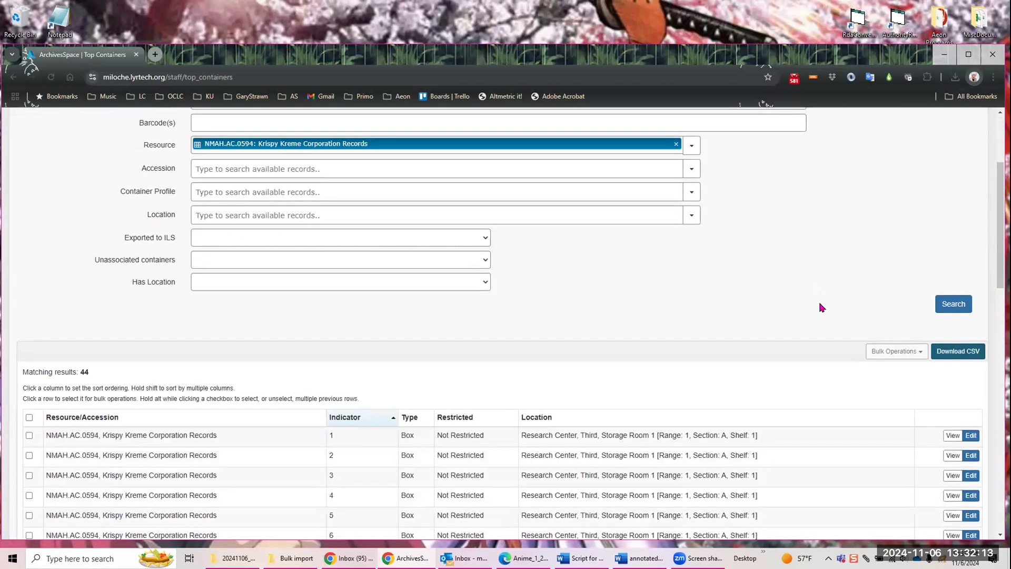
{"action": "left_click", "coordinate": [950, 310]}
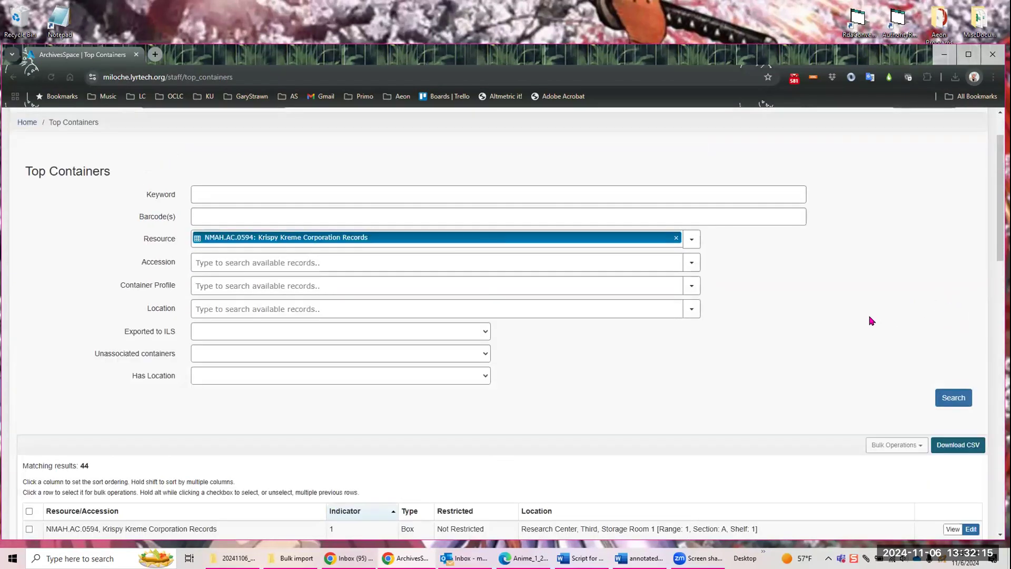
{"action": "scroll", "coordinate": [859, 320], "scroll_direction": "down", "scroll_amount": 3}
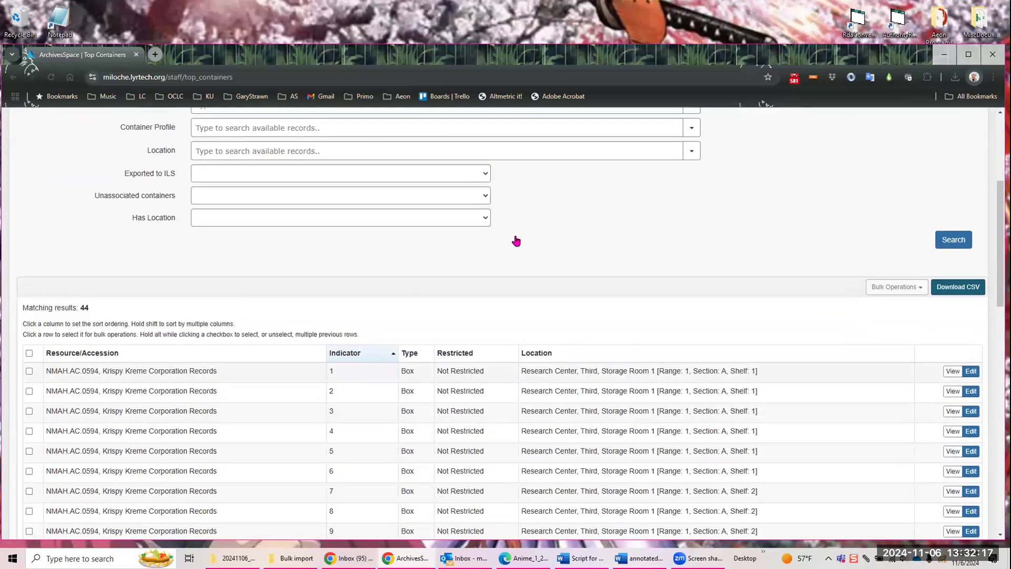
{"action": "scroll", "coordinate": [729, 240], "scroll_direction": "down", "scroll_amount": 15}
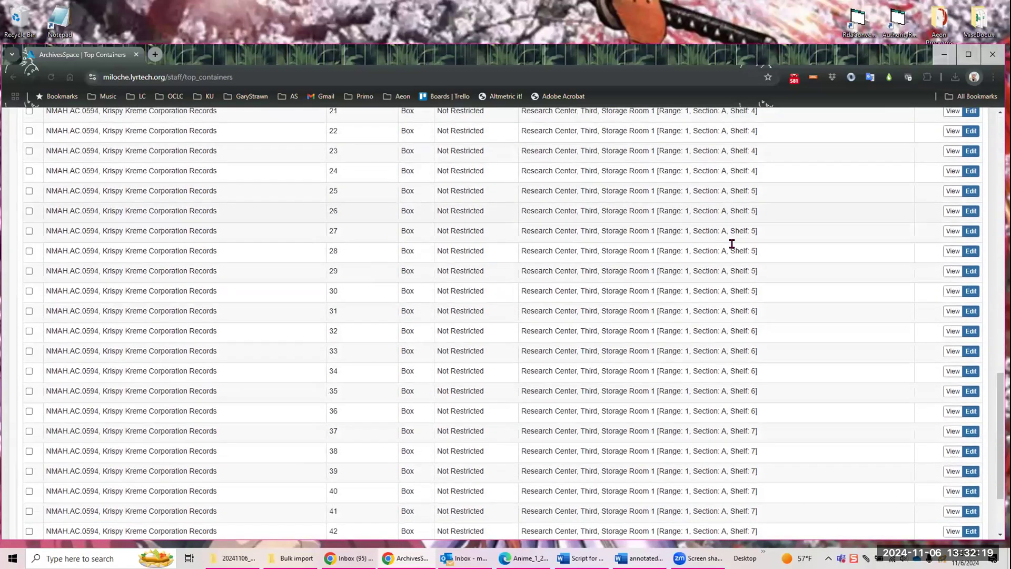
{"action": "scroll", "coordinate": [738, 237], "scroll_direction": "up", "scroll_amount": 6}
{"action": "scroll", "coordinate": [740, 236], "scroll_direction": "up", "scroll_amount": 10}
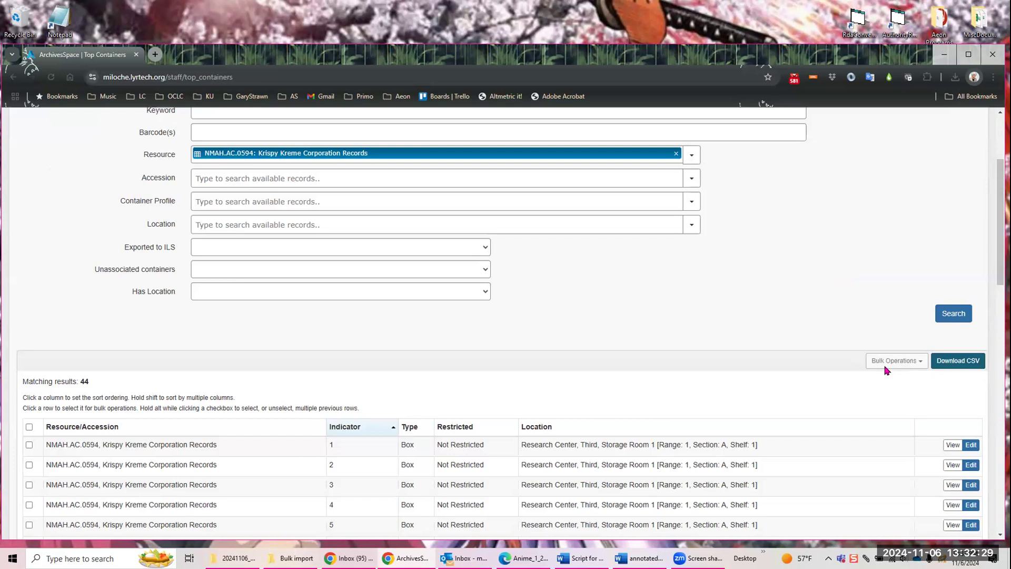
Step: Select boxes 1, 2, 3, 4 and 7 individually in the top container results
{"action": "scroll", "coordinate": [745, 329], "scroll_direction": "down", "scroll_amount": 2}
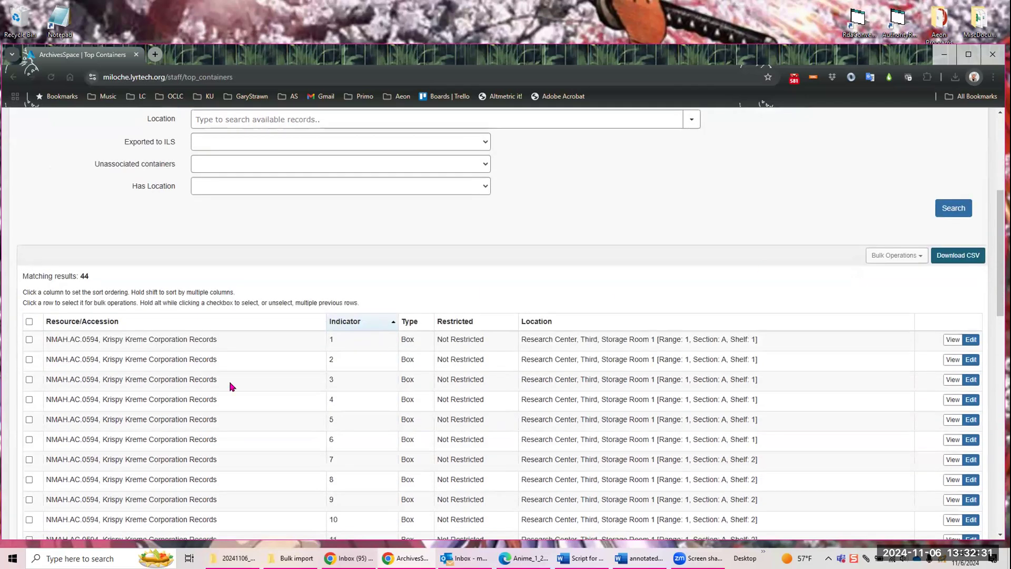
{"action": "left_click", "coordinate": [29, 340]}
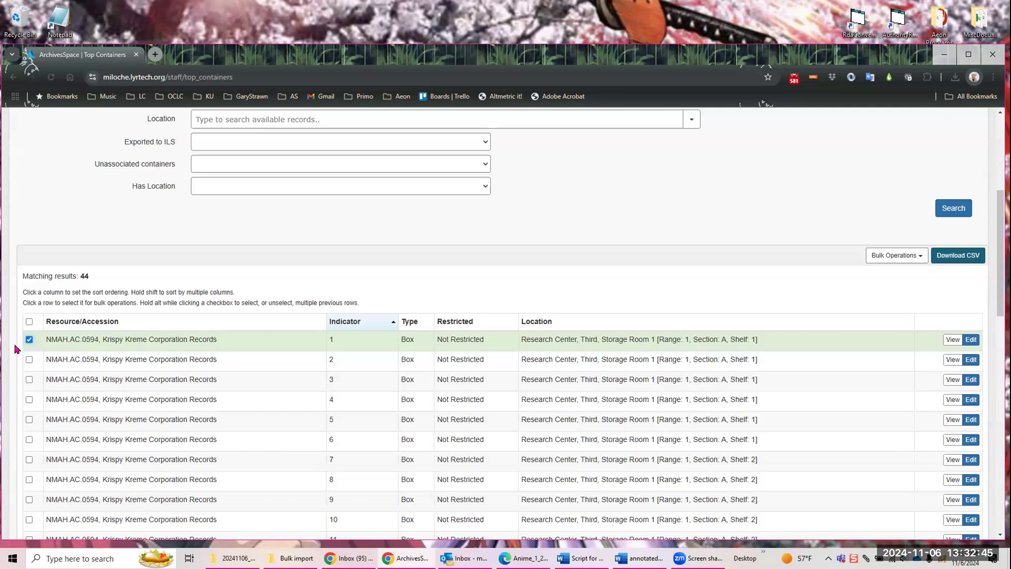
{"action": "left_click", "coordinate": [29, 401]}
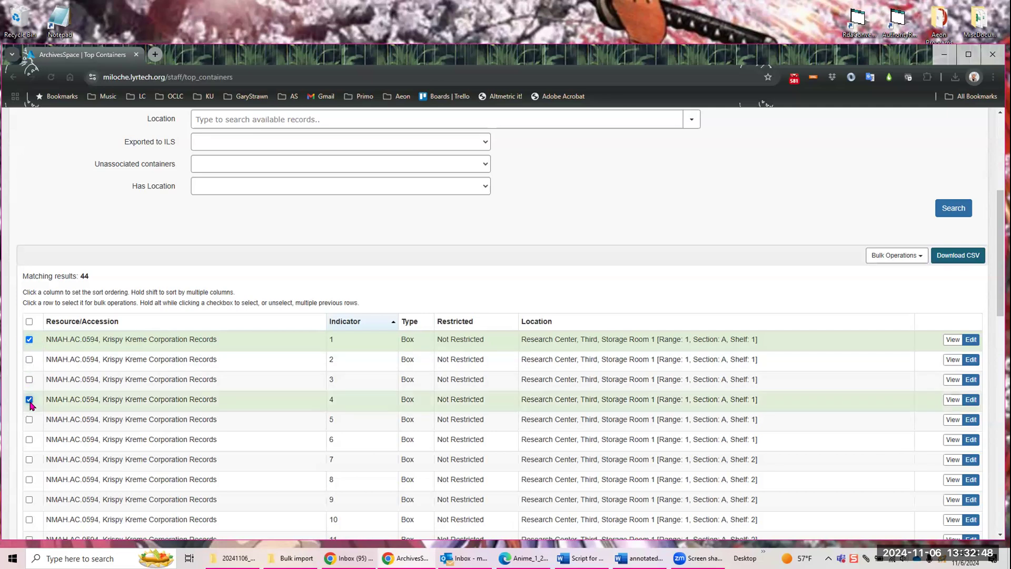
{"action": "left_click", "coordinate": [29, 459]}
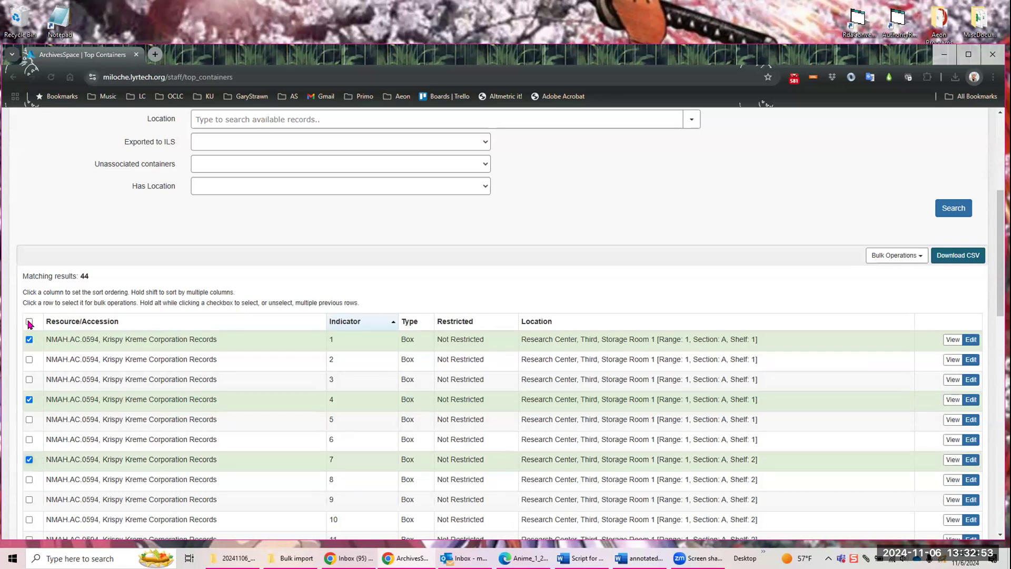
{"action": "left_click", "coordinate": [29, 359]}
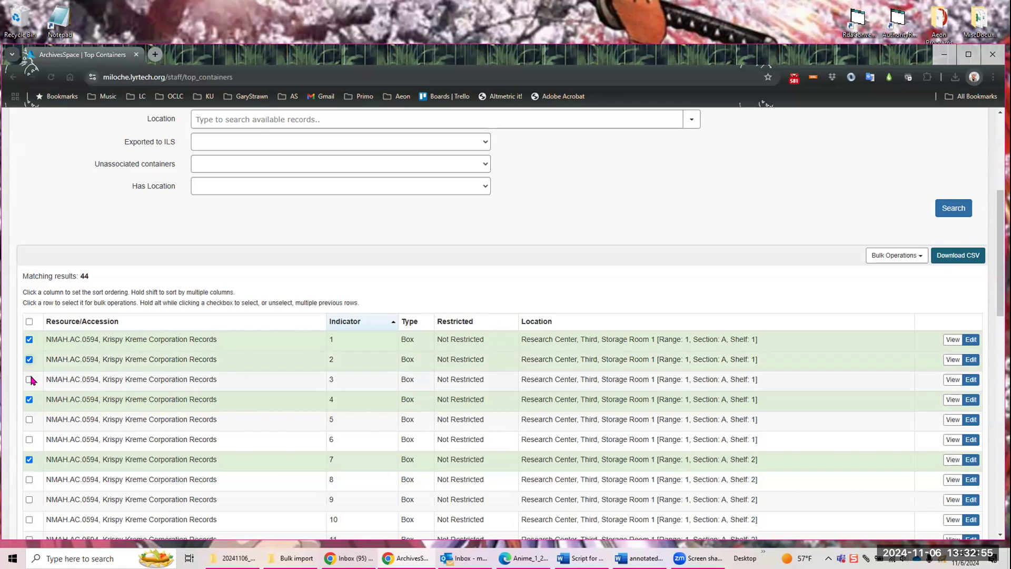
{"action": "left_click", "coordinate": [30, 379]}
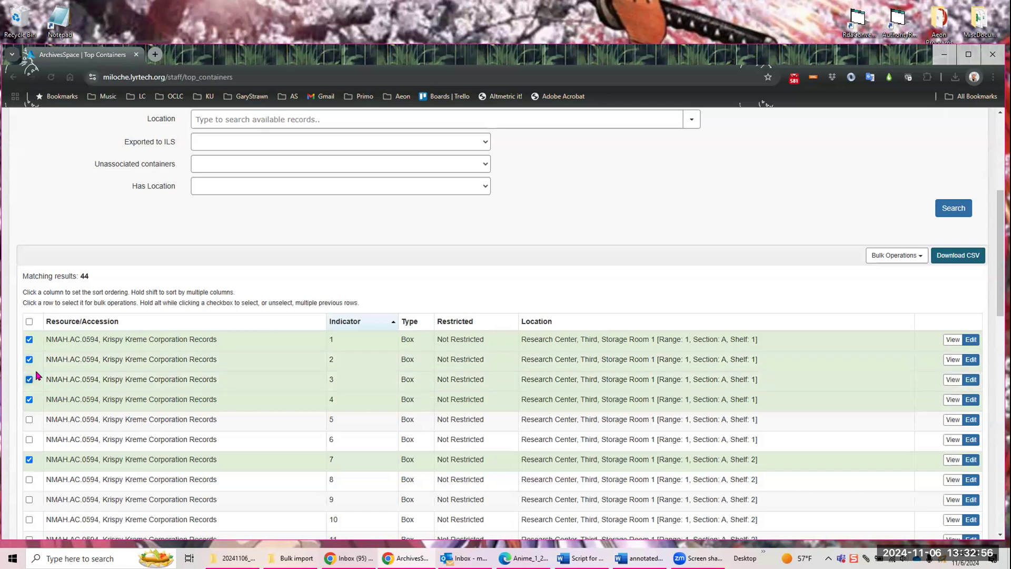
Step: Select all top containers in the results at once and clear the whole selection again
{"action": "left_click", "coordinate": [28, 321]}
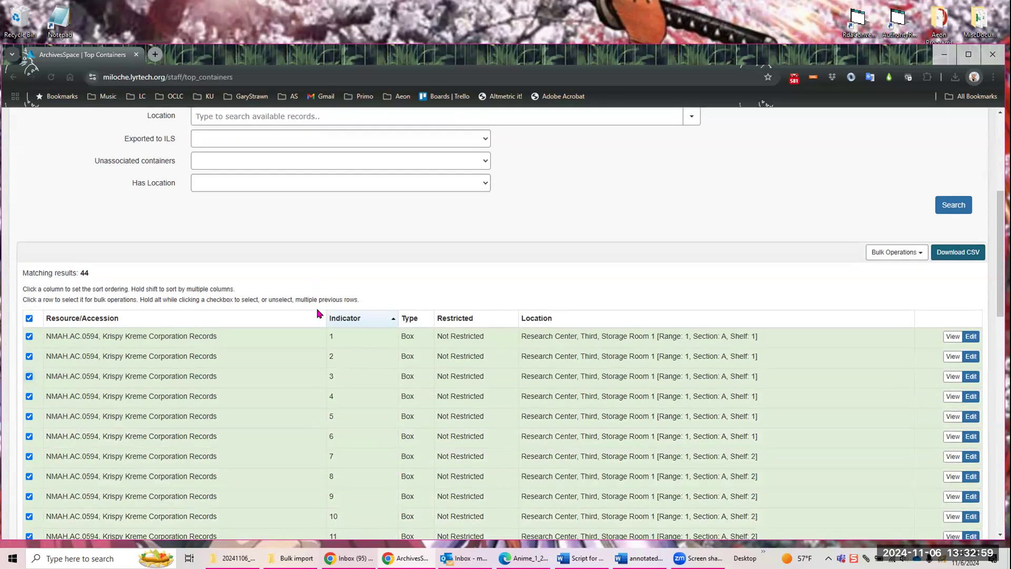
{"action": "scroll", "coordinate": [316, 316], "scroll_direction": "down", "scroll_amount": 12}
{"action": "scroll", "coordinate": [314, 316], "scroll_direction": "up", "scroll_amount": 11}
{"action": "scroll", "coordinate": [90, 420], "scroll_direction": "up", "scroll_amount": 4}
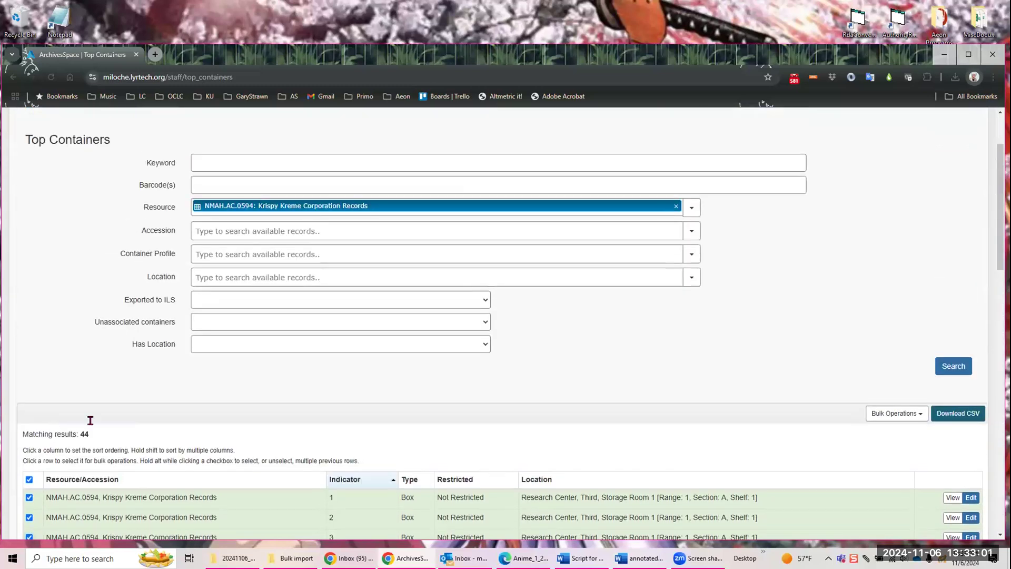
{"action": "scroll", "coordinate": [70, 350], "scroll_direction": "down", "scroll_amount": 3}
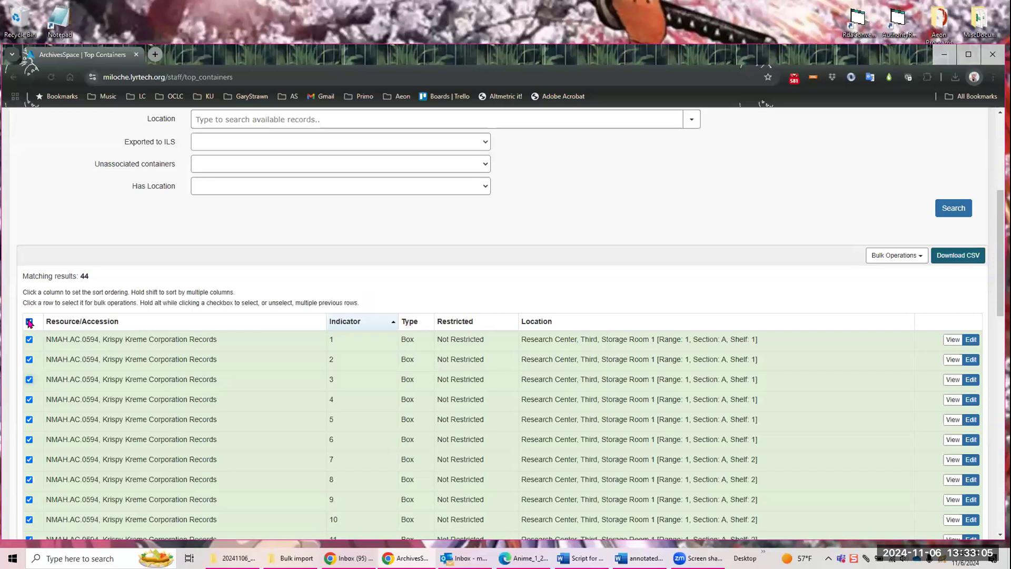
{"action": "left_click", "coordinate": [29, 323]}
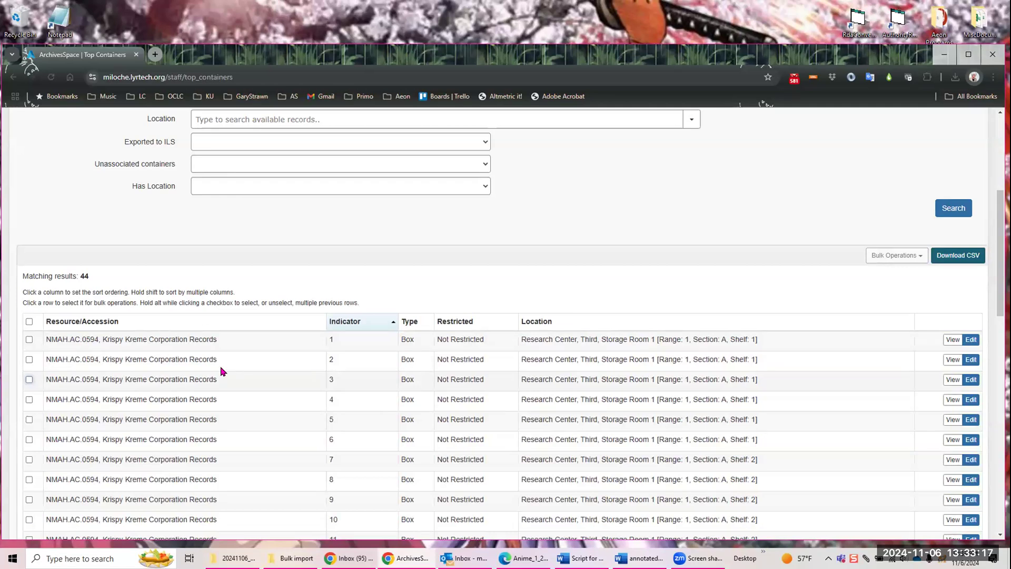
Step: Select boxes 1 through 5 of the Krispy Kreme Corporation Records for bulk operations
{"action": "left_click", "coordinate": [29, 340]}
{"action": "left_click", "coordinate": [28, 359]}
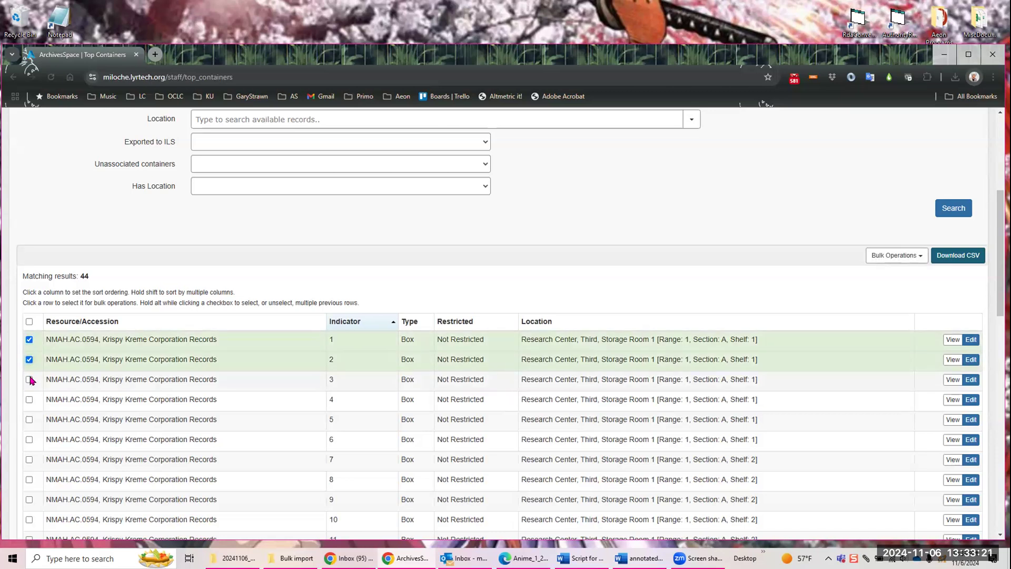
{"action": "left_click", "coordinate": [29, 420], "text": "alt"}
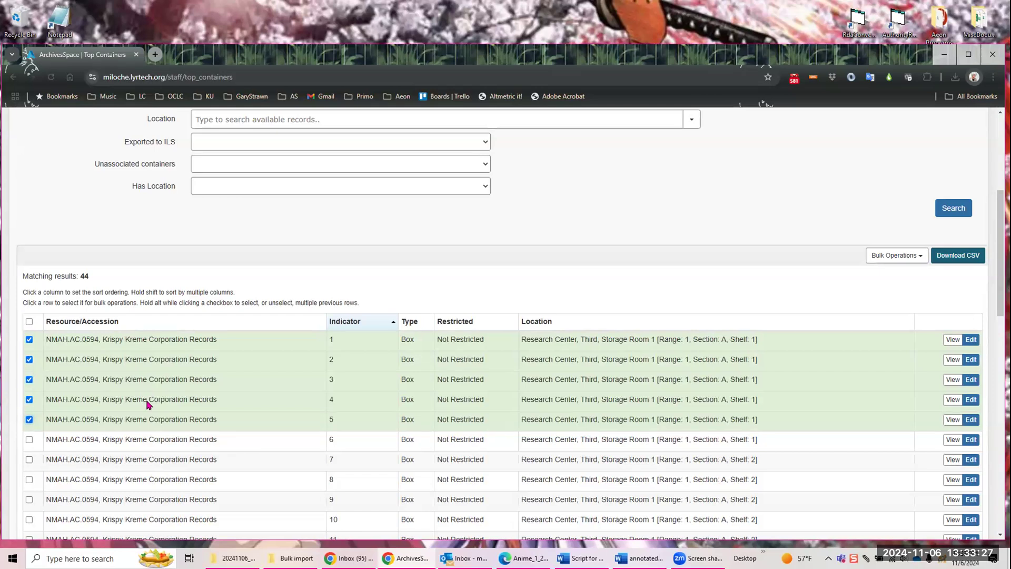
Step: Examine the bulk update forms for ILS Holding IDs and container profiles of boxes 1 through 5, cancelling both
{"action": "left_click", "coordinate": [919, 256]}
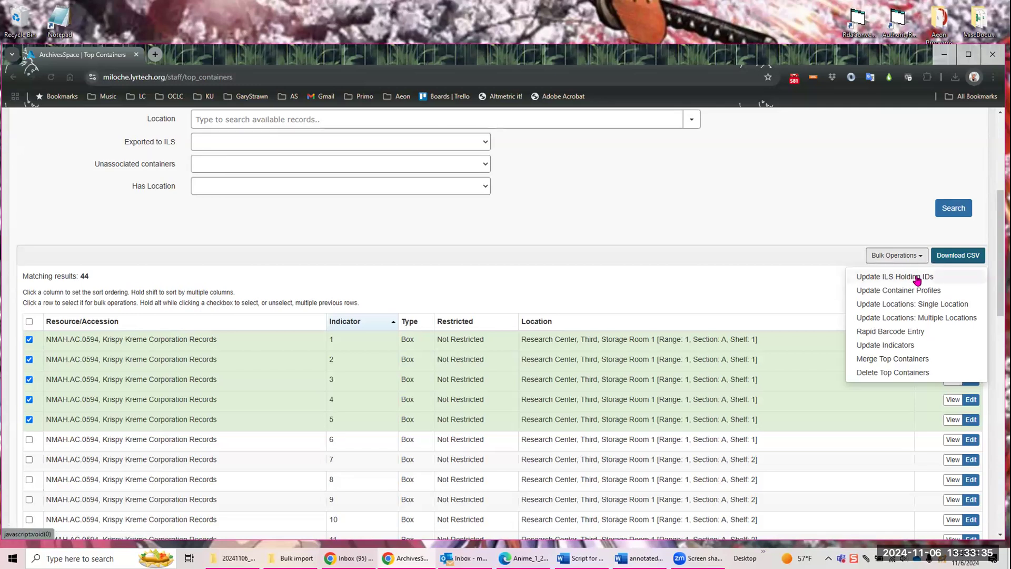
{"action": "left_click", "coordinate": [915, 276]}
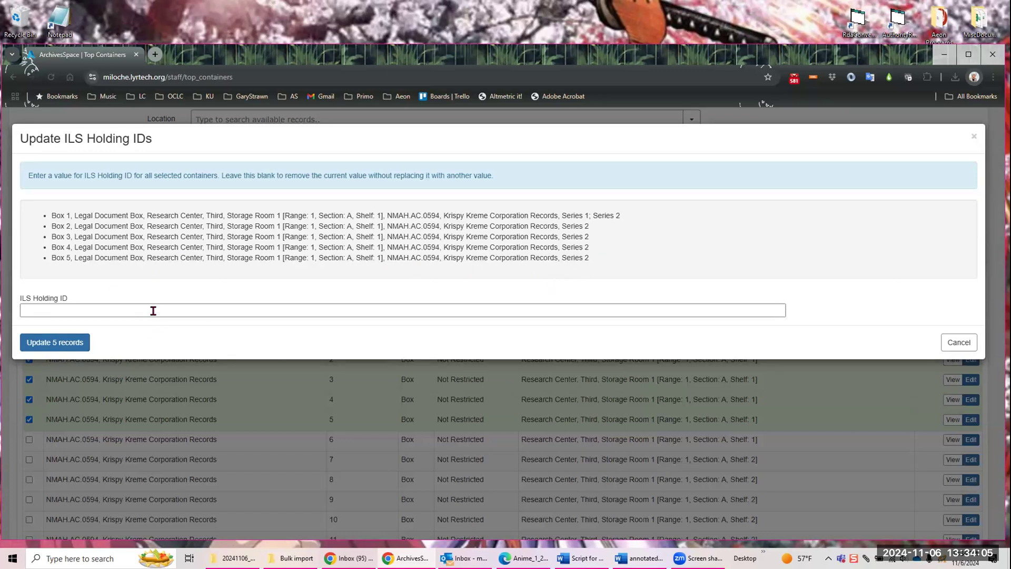
{"action": "left_click", "coordinate": [958, 343]}
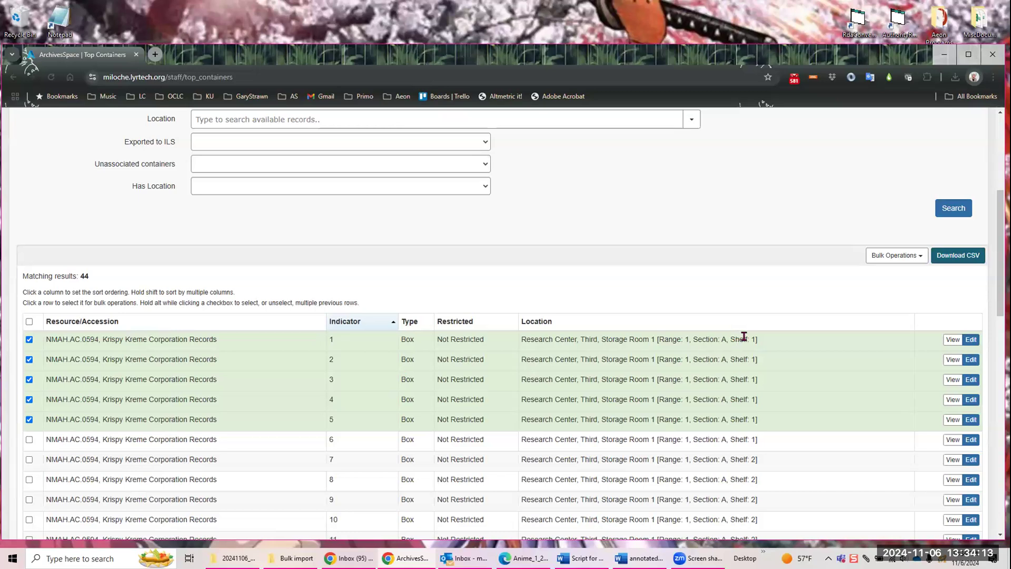
{"action": "left_click", "coordinate": [921, 257]}
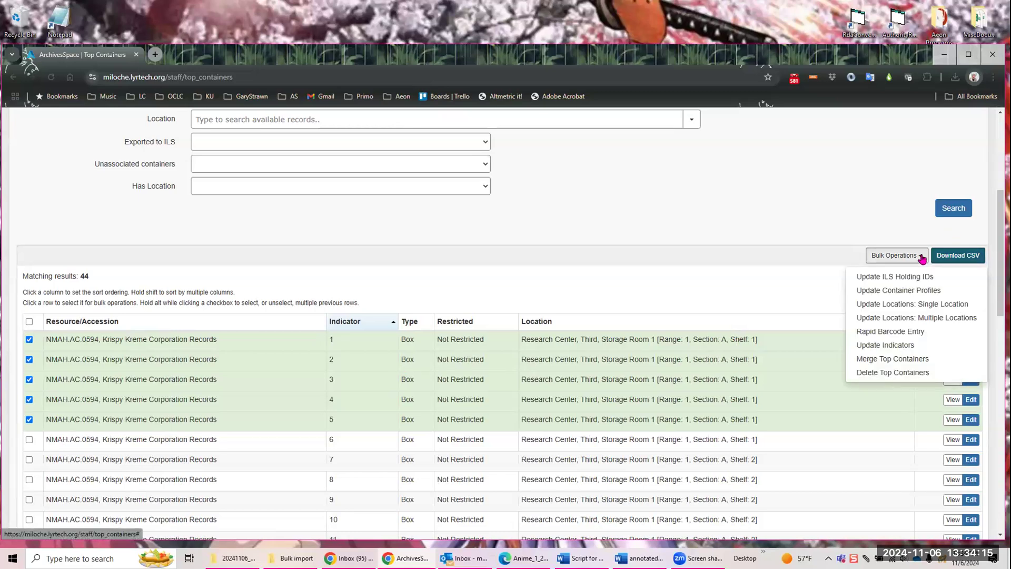
{"action": "left_click", "coordinate": [912, 290]}
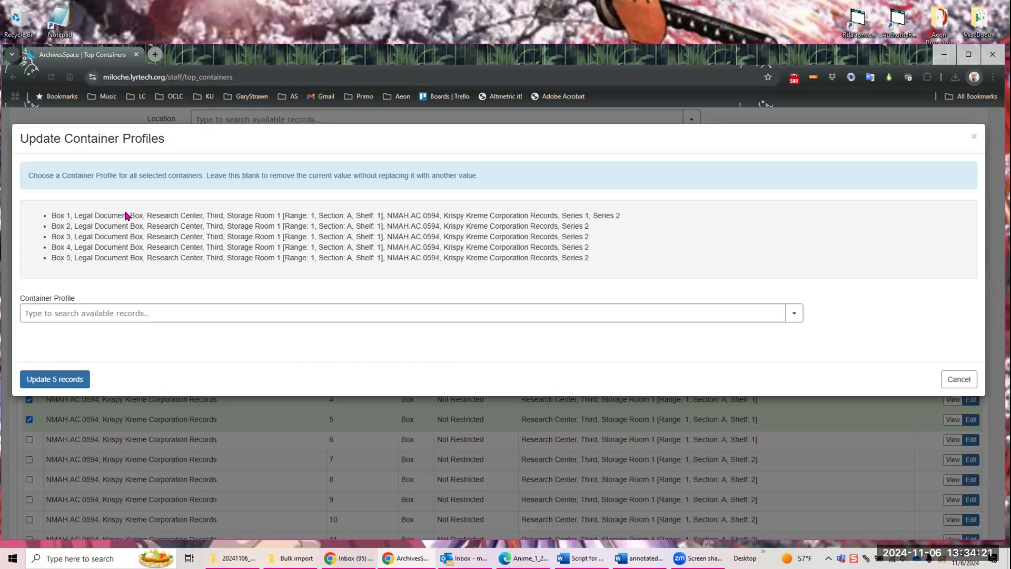
{"action": "left_click", "coordinate": [961, 380]}
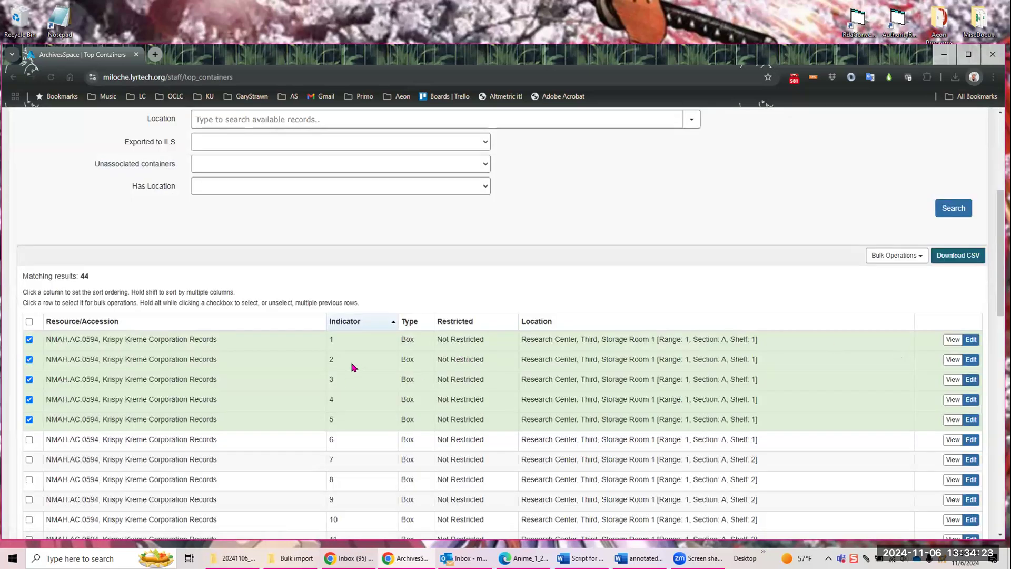
Step: Set Column 5 of the Top Container Management Browse Columns to Container Profile in the admin repository preferences and save them
{"action": "scroll", "coordinate": [913, 175], "scroll_direction": "up", "scroll_amount": 4}
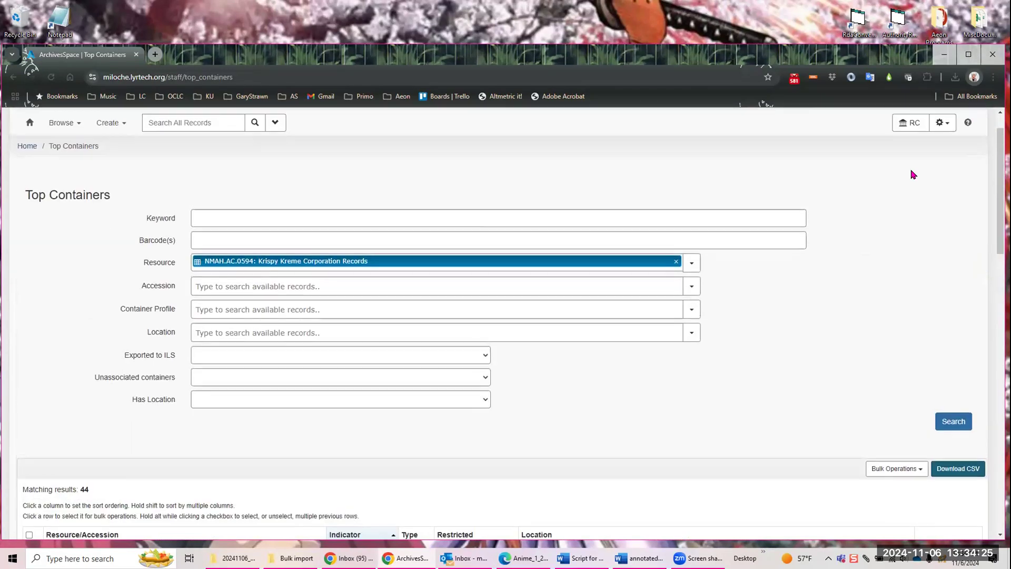
{"action": "left_click", "coordinate": [950, 120]}
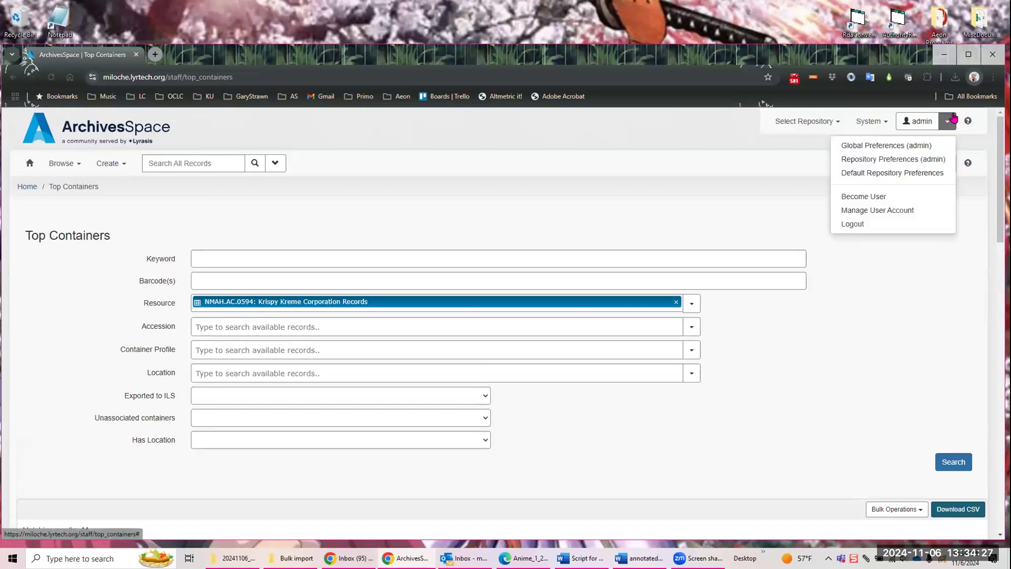
{"action": "left_click", "coordinate": [904, 159]}
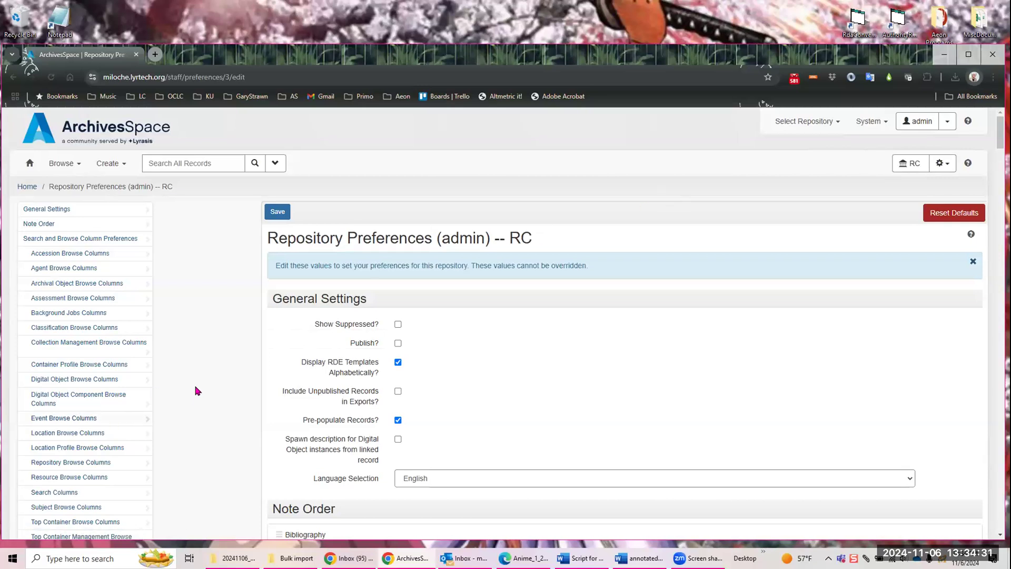
{"action": "scroll", "coordinate": [195, 390], "scroll_direction": "down", "scroll_amount": 6}
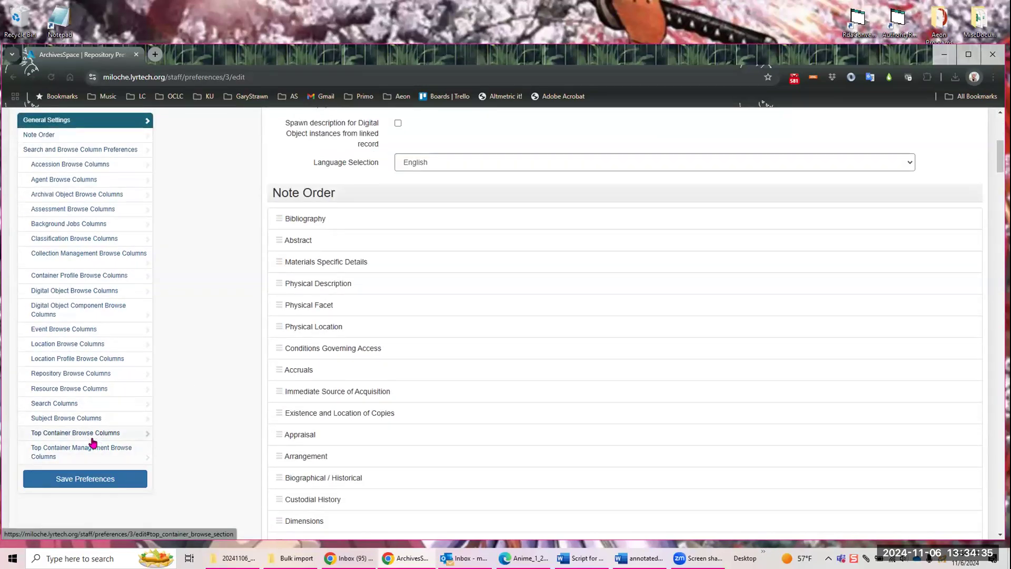
{"action": "left_click", "coordinate": [90, 452]}
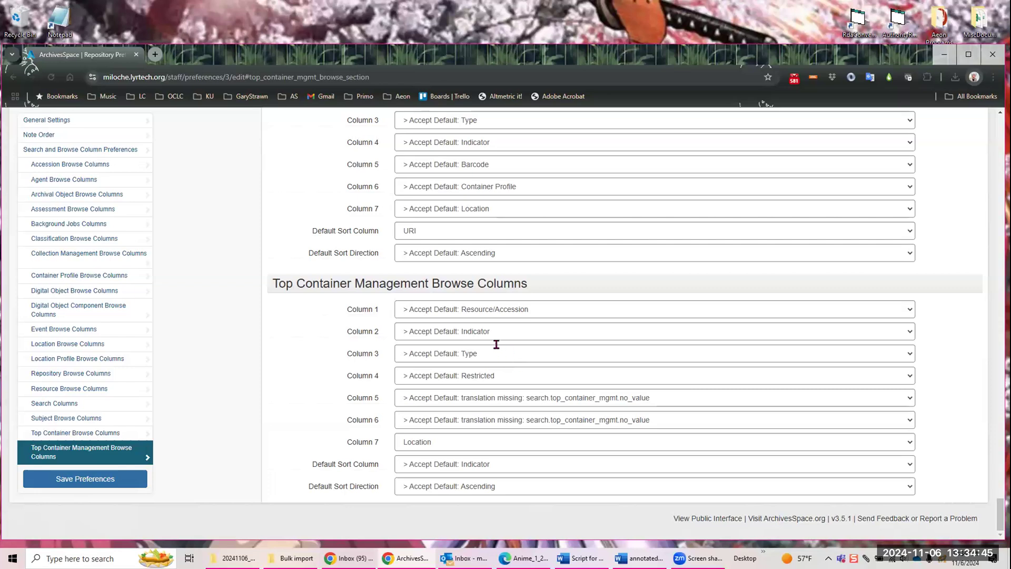
{"action": "left_click", "coordinate": [909, 395]}
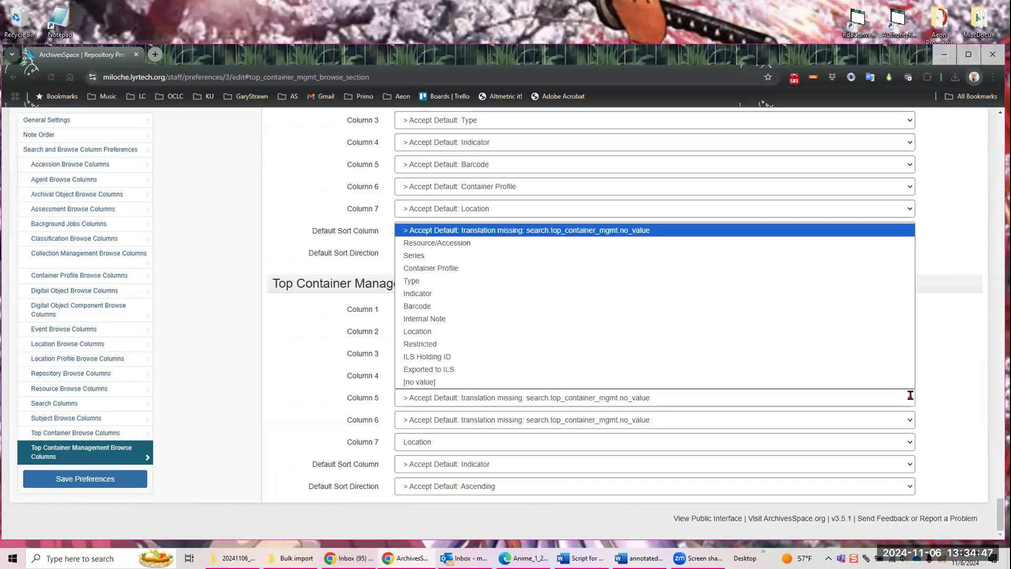
{"action": "left_click", "coordinate": [693, 268]}
{"action": "left_click", "coordinate": [103, 481]}
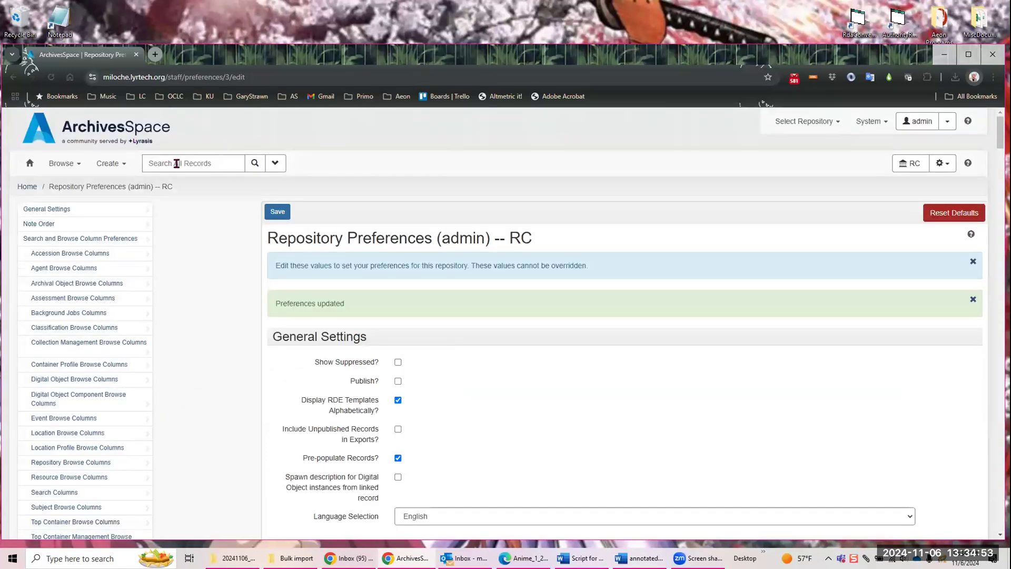
Step: Return to top container management, search the Krispy Kreme Corporation Records again and look through the listed container profiles
{"action": "left_click", "coordinate": [951, 166]}
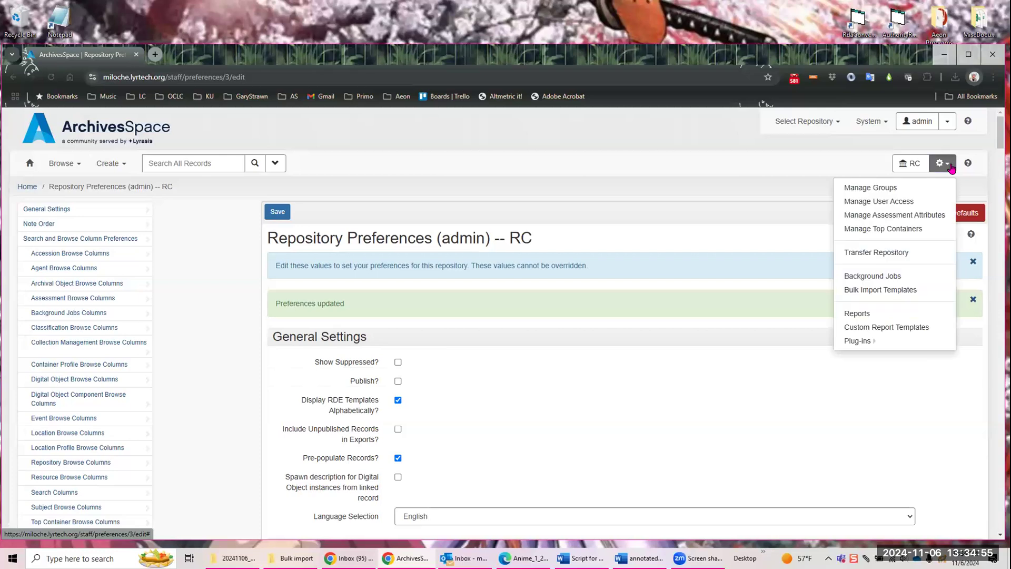
{"action": "left_click", "coordinate": [895, 228]}
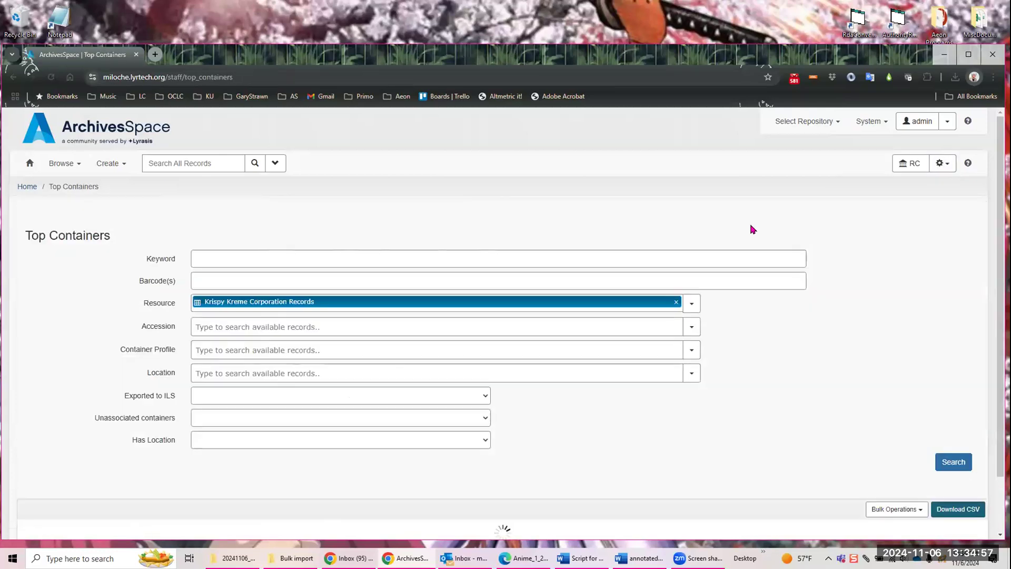
{"action": "left_click", "coordinate": [949, 462]}
{"action": "scroll", "coordinate": [734, 324], "scroll_direction": "down", "scroll_amount": 4}
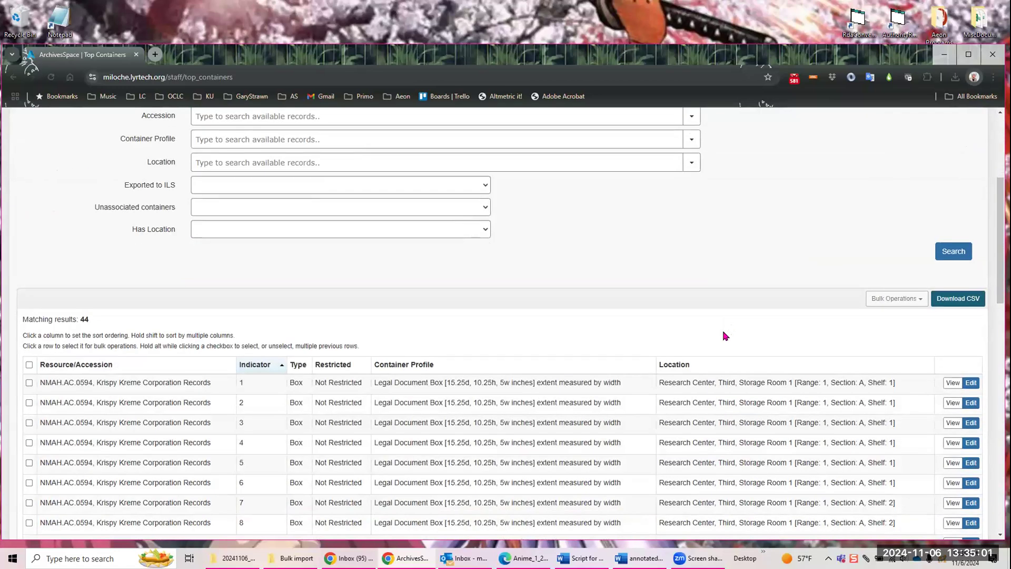
{"action": "scroll", "coordinate": [717, 335], "scroll_direction": "down", "scroll_amount": 2}
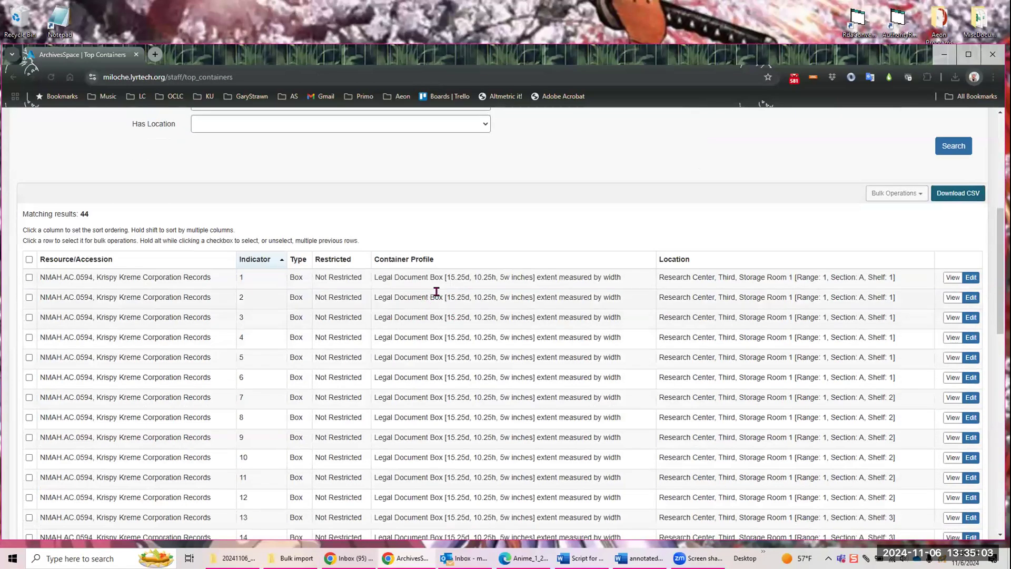
{"action": "scroll", "coordinate": [437, 305], "scroll_direction": "down", "scroll_amount": 3}
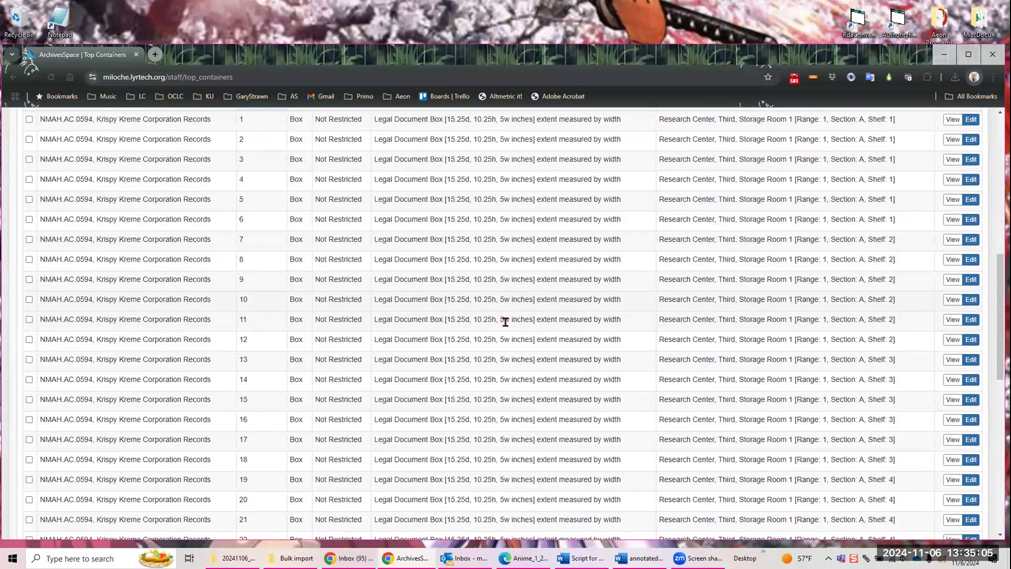
{"action": "scroll", "coordinate": [508, 324], "scroll_direction": "up", "scroll_amount": 5}
{"action": "scroll", "coordinate": [257, 345], "scroll_direction": "down", "scroll_amount": 2}
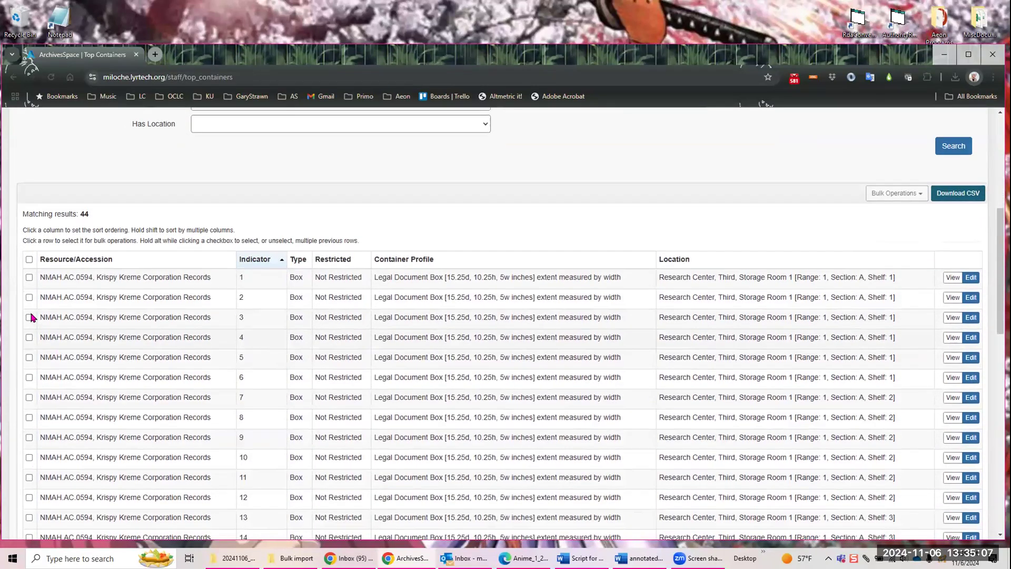
Step: Select boxes 1 through 5 in the refreshed top container results
{"action": "left_click", "coordinate": [28, 277]}
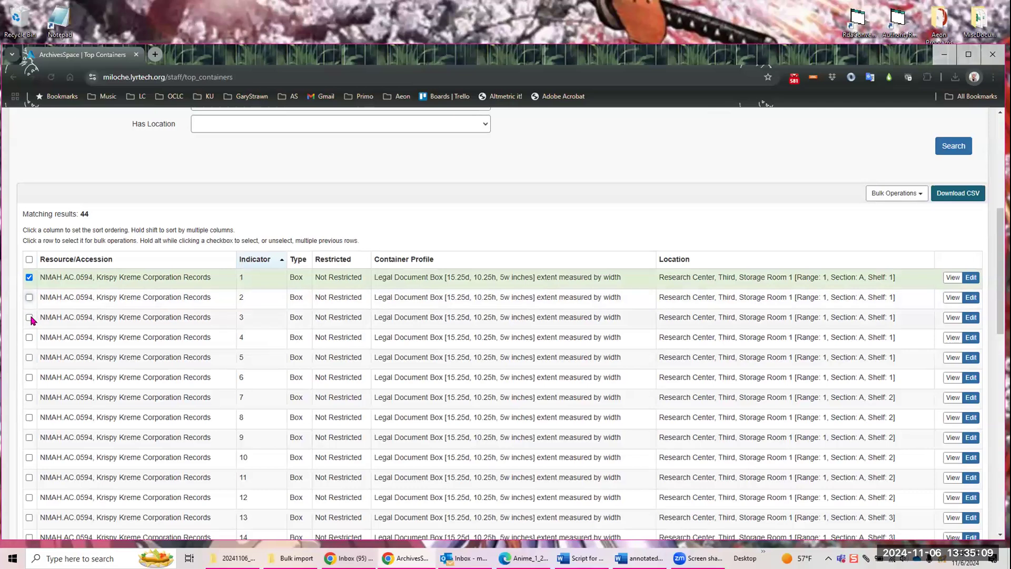
{"action": "left_click", "coordinate": [29, 317]}
{"action": "left_click", "coordinate": [29, 298]}
{"action": "left_click", "coordinate": [29, 337]}
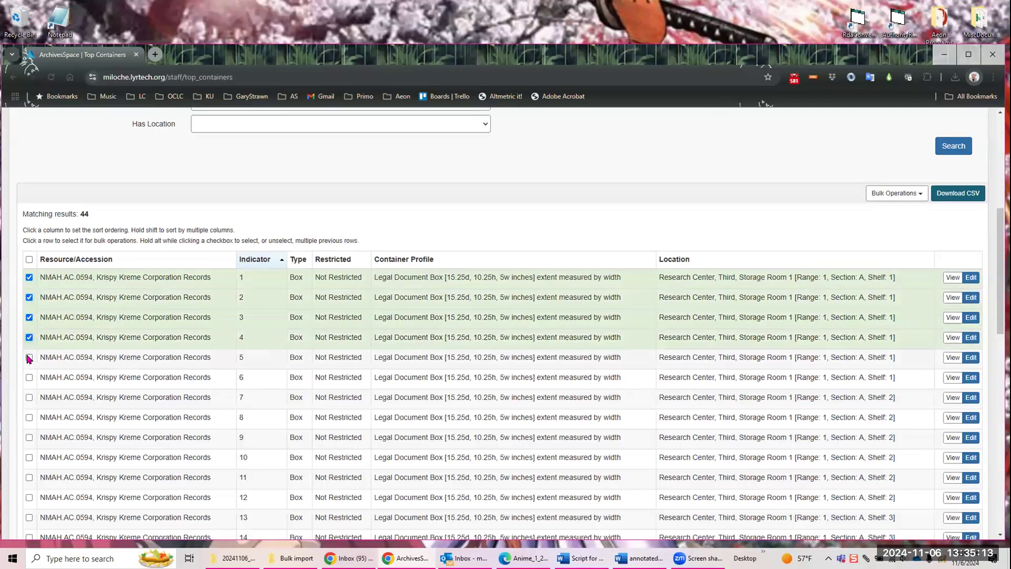
{"action": "left_click", "coordinate": [29, 357]}
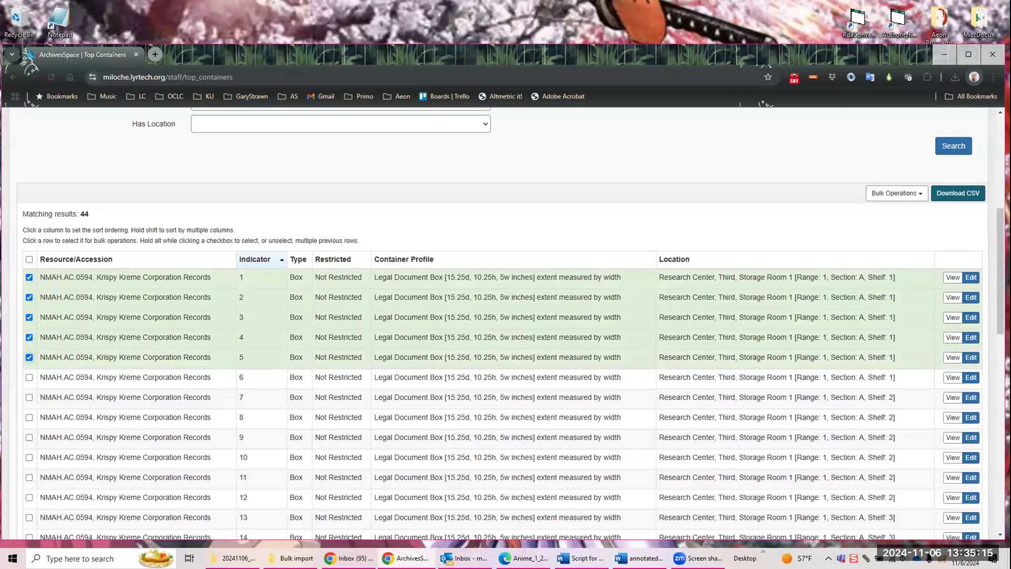
Step: Bulk update the container profile of boxes 1 through 5 to Oversize Storage Type 2 [20.5d, 3h, 24.5w inches]
{"action": "left_click", "coordinate": [922, 197]}
{"action": "left_click", "coordinate": [916, 230]}
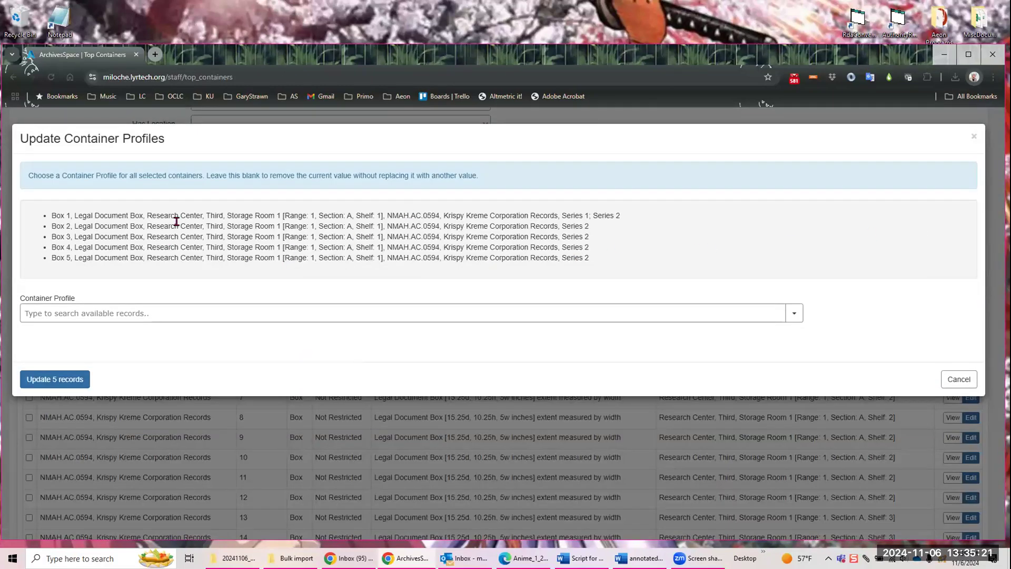
{"action": "left_click", "coordinate": [796, 312]}
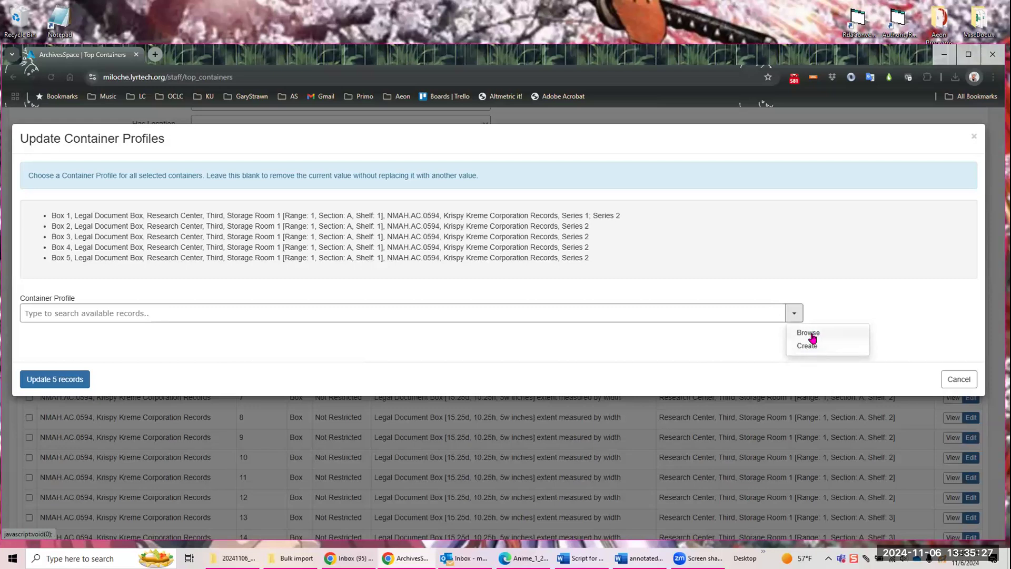
{"action": "left_click", "coordinate": [809, 333]}
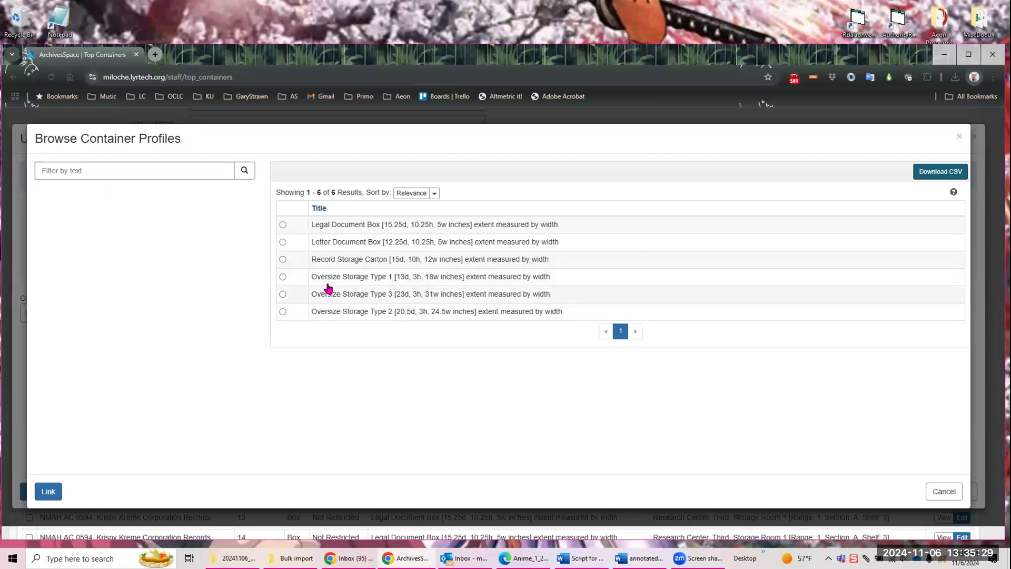
{"action": "left_click", "coordinate": [282, 312]}
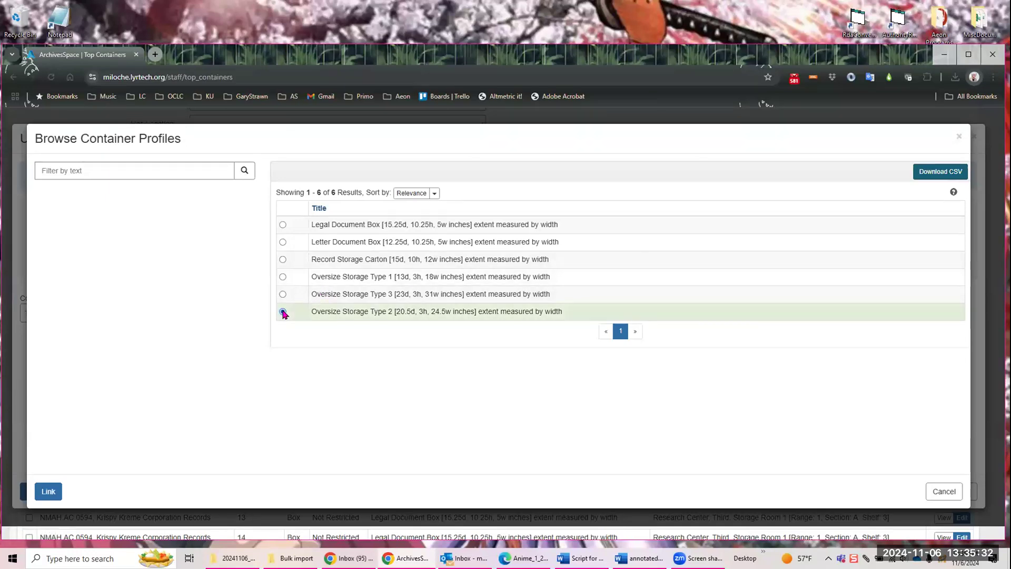
{"action": "left_click", "coordinate": [43, 491]}
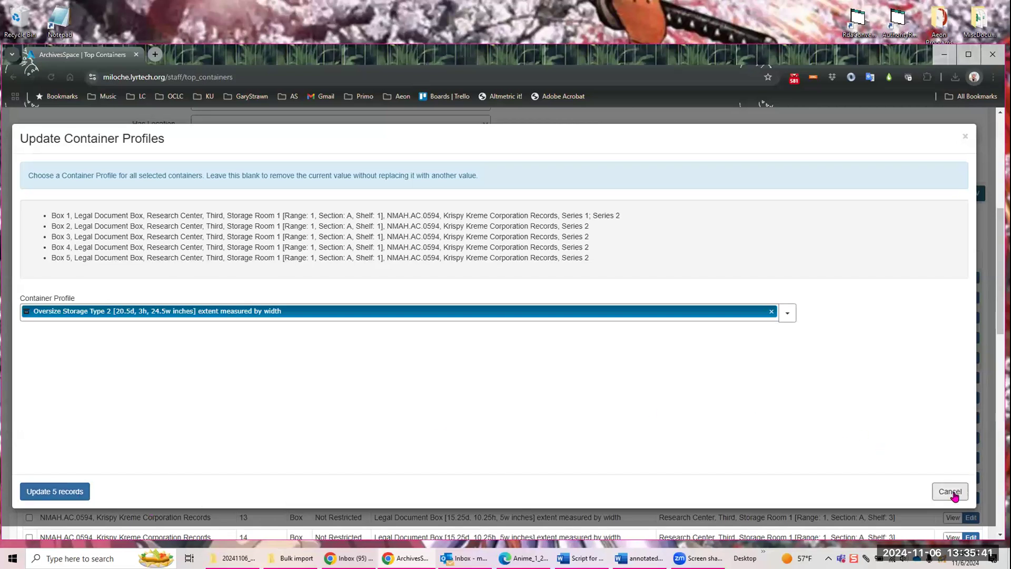
{"action": "left_click", "coordinate": [80, 492]}
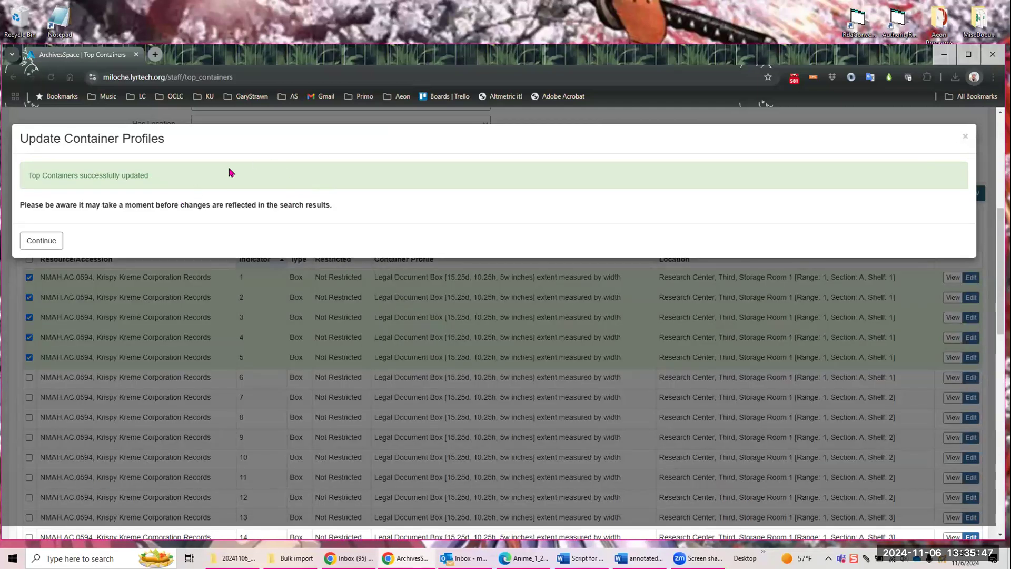
{"action": "left_click", "coordinate": [52, 241]}
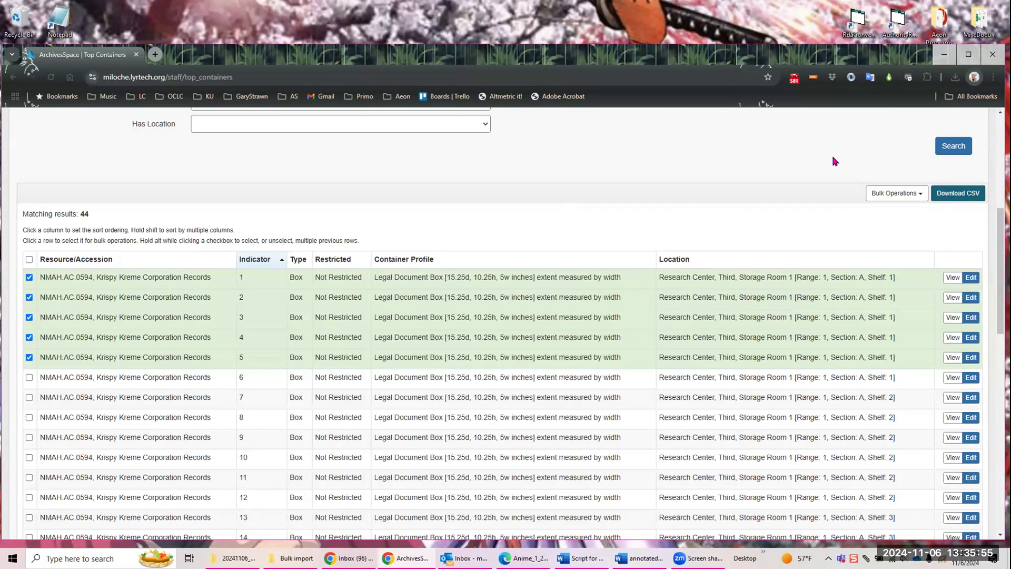
Step: Bulk update boxes 1 through 5 to the single location Research Center, Third, Storage Room 1 [Range: 1, Section: C, Shelf: 2]
{"action": "left_click", "coordinate": [920, 196]}
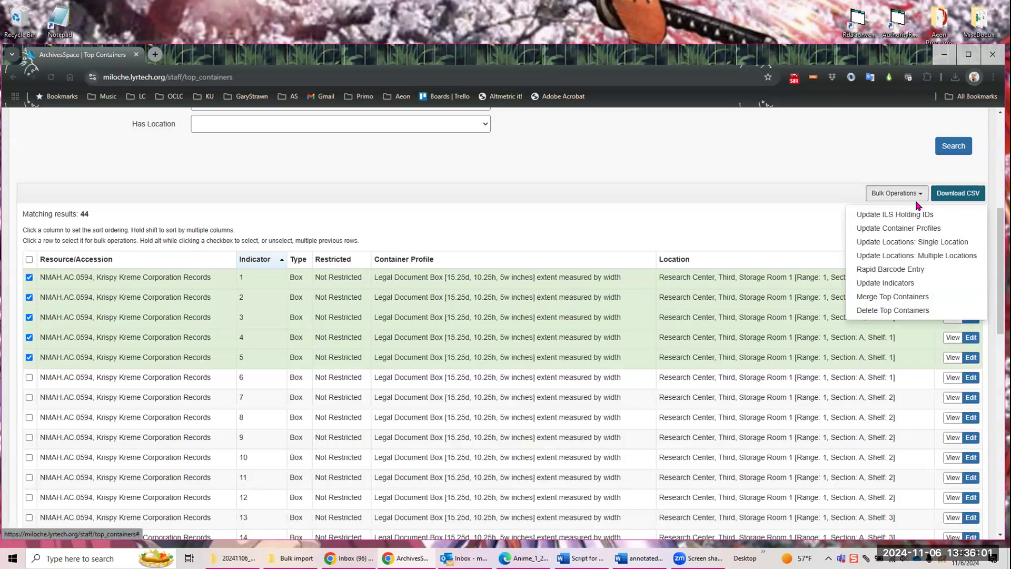
{"action": "left_click", "coordinate": [960, 244]}
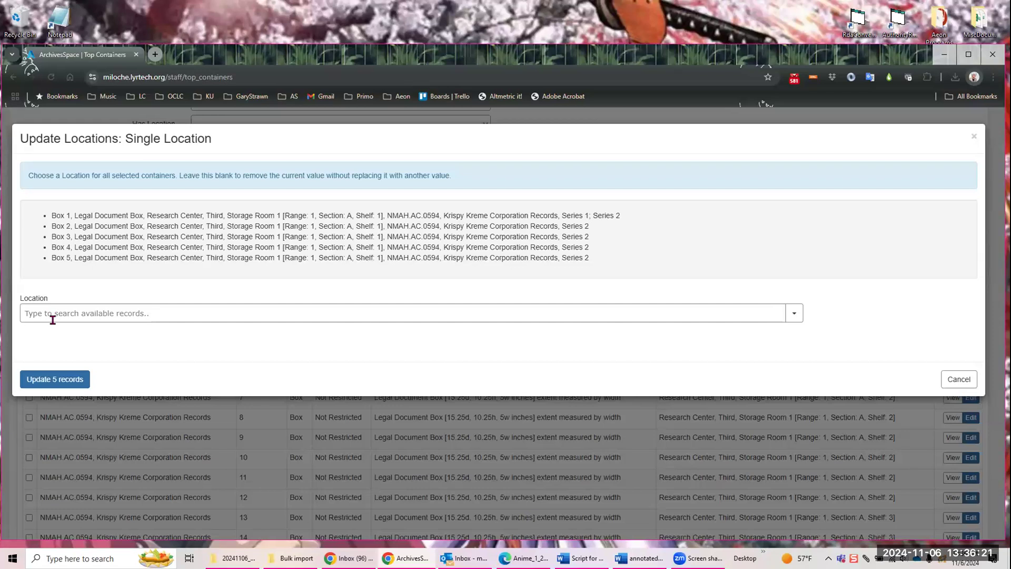
{"action": "left_click", "coordinate": [796, 312]}
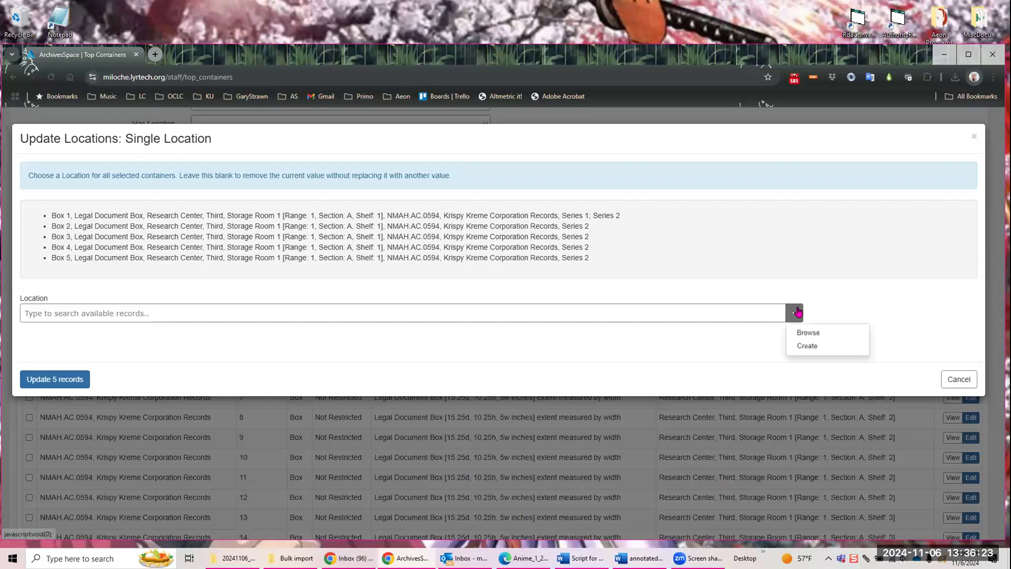
{"action": "left_click", "coordinate": [817, 332]}
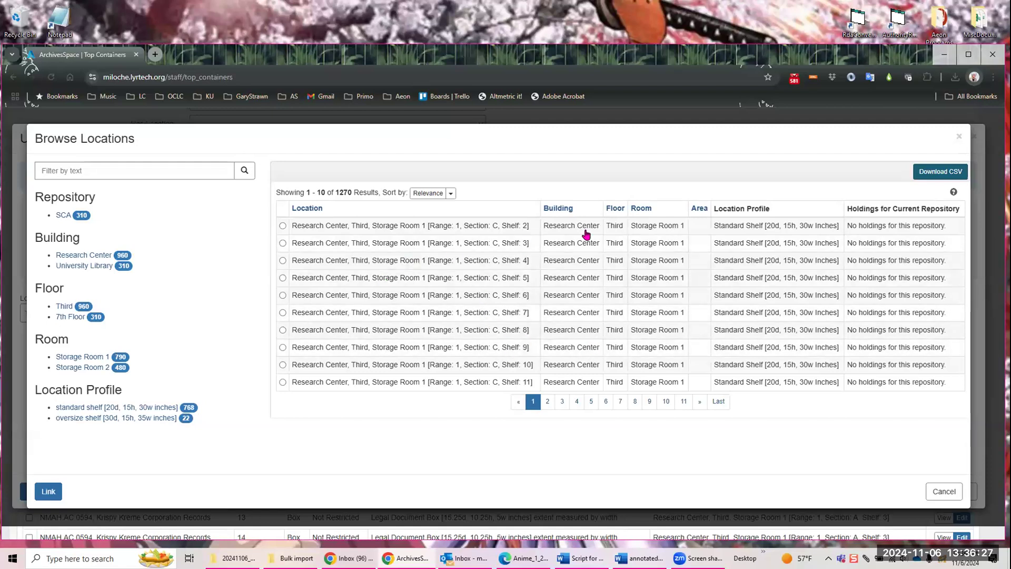
{"action": "left_click", "coordinate": [283, 226]}
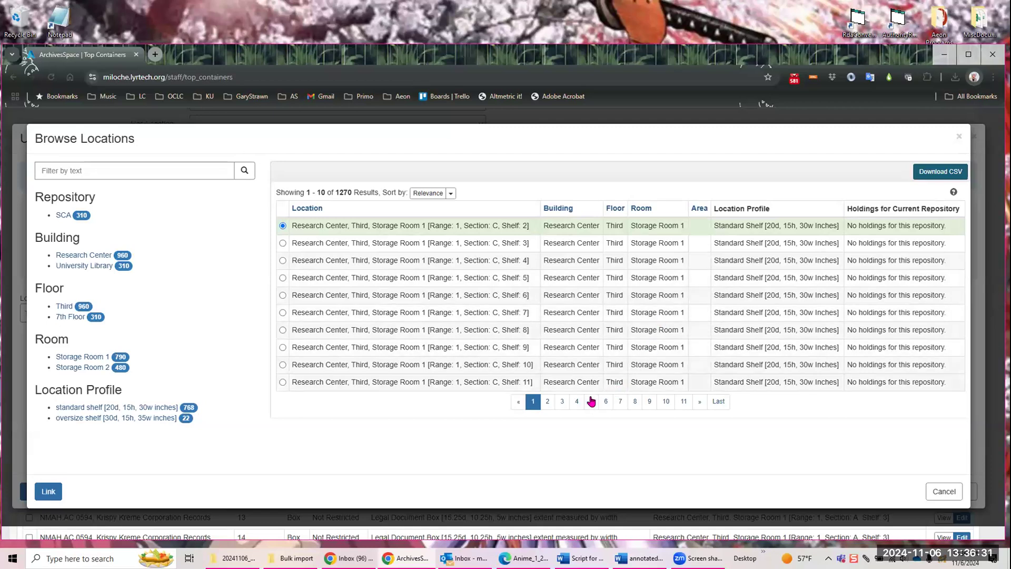
{"action": "left_click", "coordinate": [48, 492]}
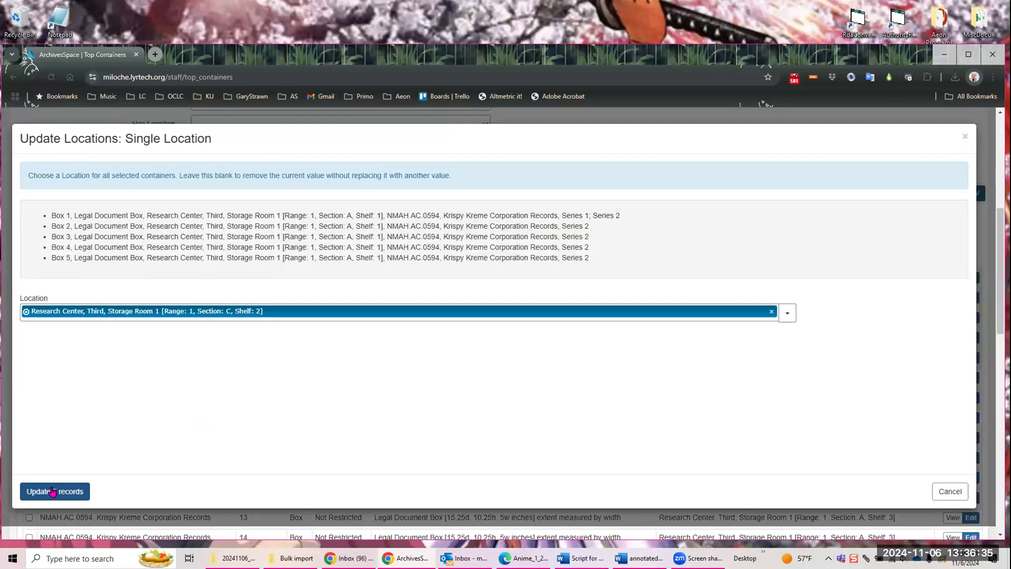
{"action": "left_click", "coordinate": [53, 491]}
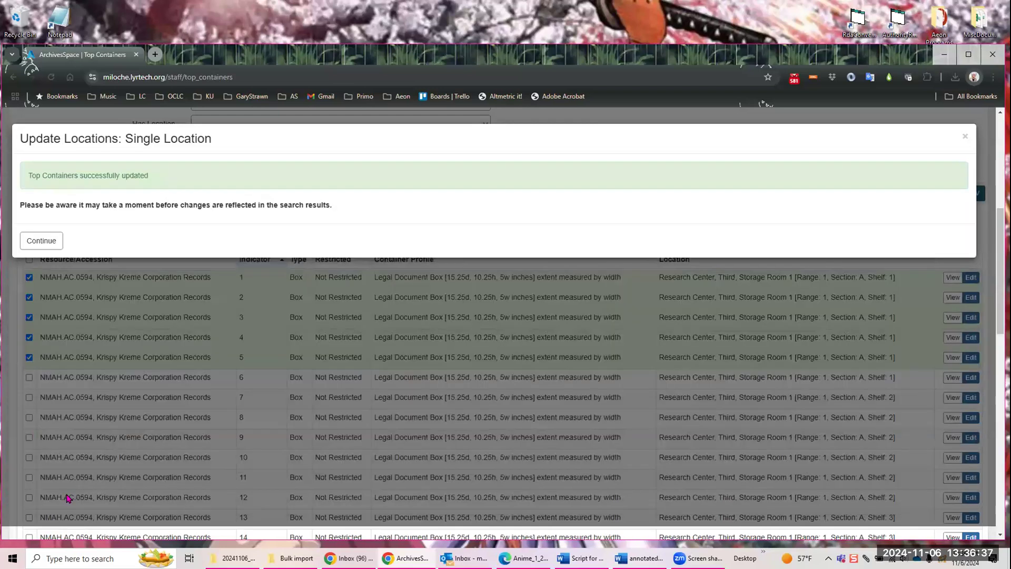
{"action": "left_click", "coordinate": [37, 242]}
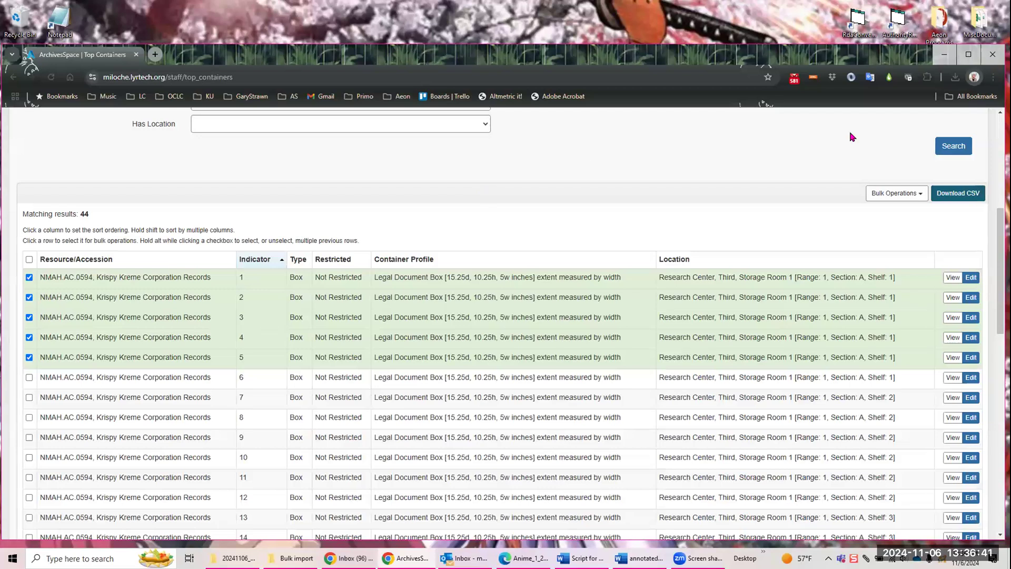
Step: Rerun the Krispy Kreme Corporation Records top container search and review the container profiles and locations of boxes 1 through 5
{"action": "left_click", "coordinate": [948, 150]}
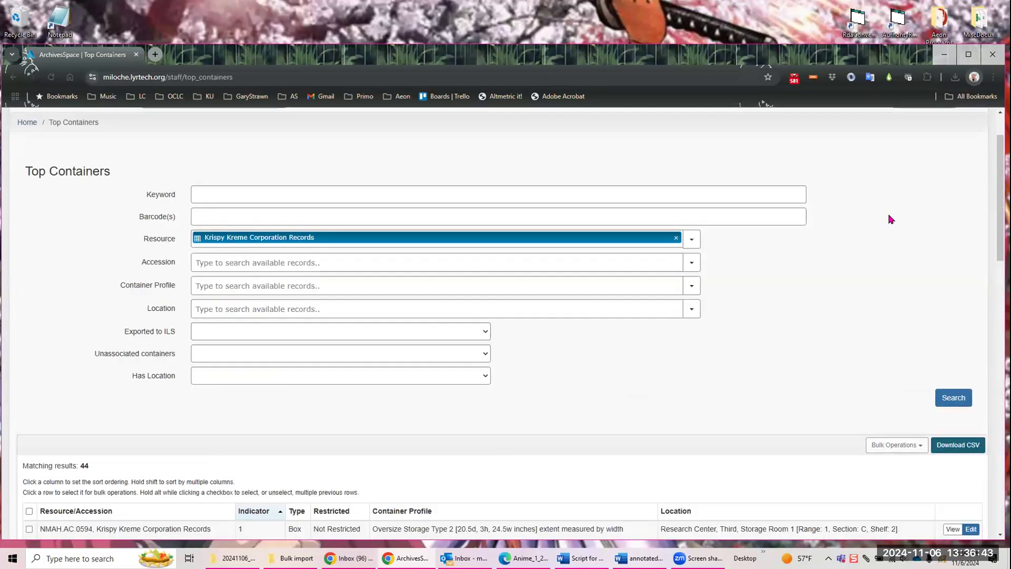
{"action": "scroll", "coordinate": [853, 240], "scroll_direction": "down", "scroll_amount": 1}
{"action": "scroll", "coordinate": [868, 221], "scroll_direction": "down", "scroll_amount": 2}
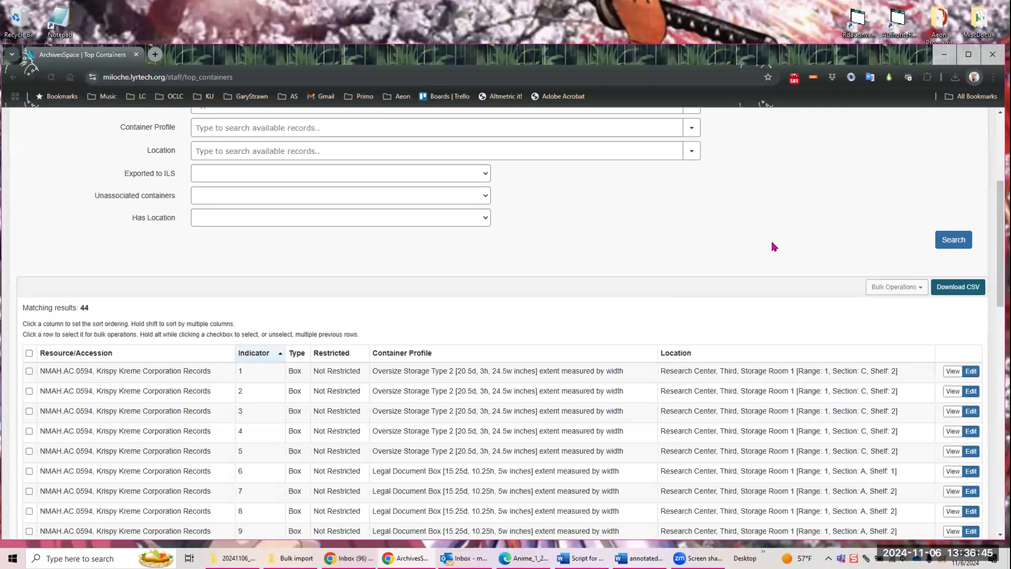
{"action": "scroll", "coordinate": [579, 258], "scroll_direction": "down", "scroll_amount": 3}
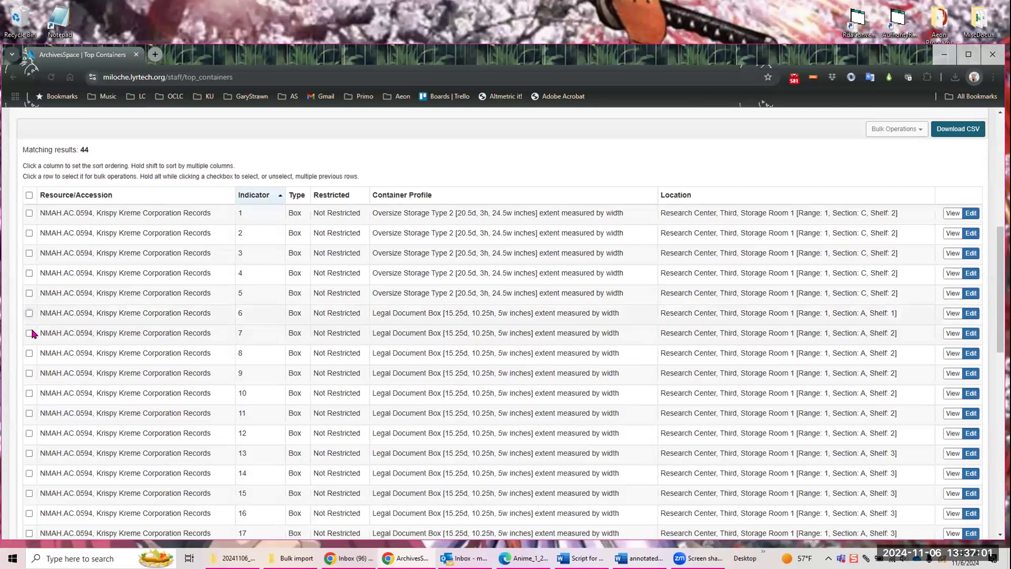
Step: Select boxes 6, 7 and 8 and start a bulk location update with multiple locations
{"action": "left_click", "coordinate": [29, 313]}
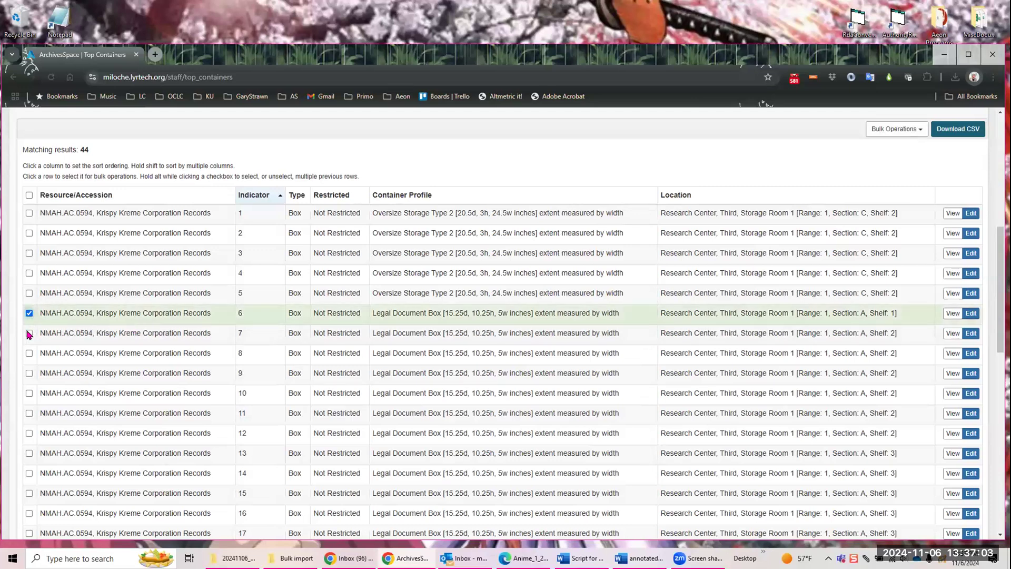
{"action": "left_click", "coordinate": [29, 333]}
{"action": "left_click", "coordinate": [29, 354]}
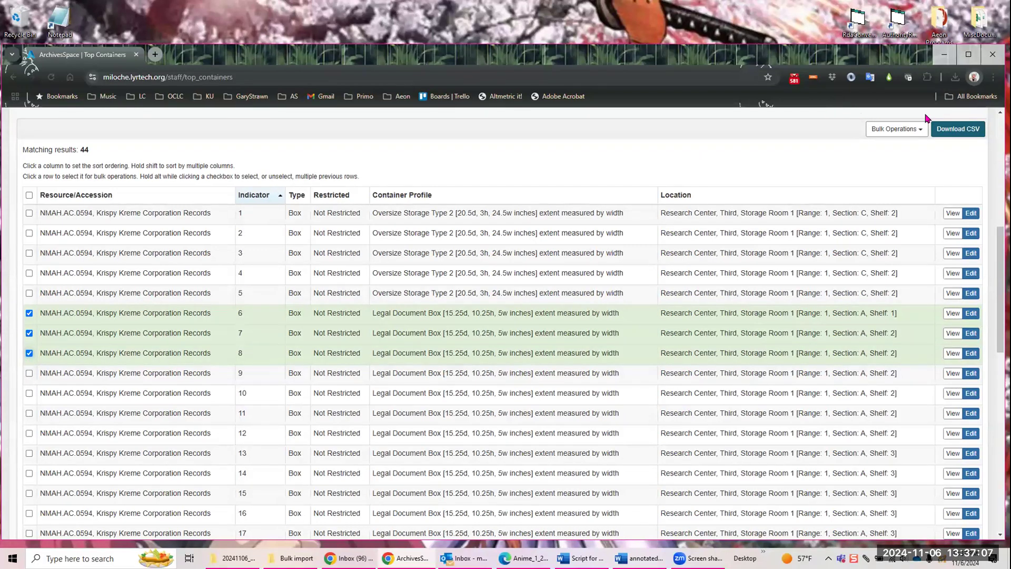
{"action": "left_click", "coordinate": [920, 133]}
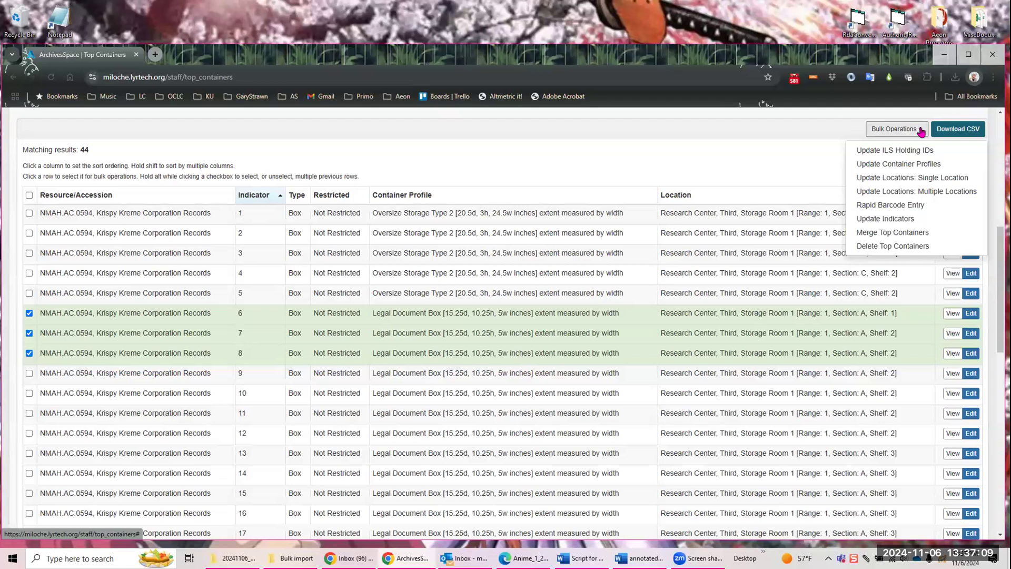
{"action": "left_click", "coordinate": [920, 192]}
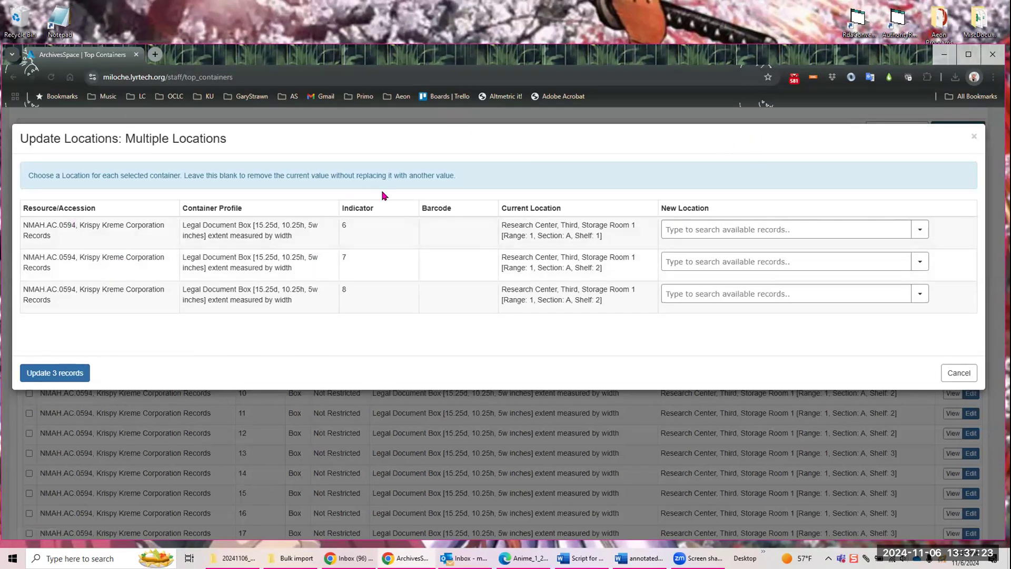
Step: Set the new location of box 6 to Research Center, Third, Storage Room 1 [Range: 1, Section: C, Shelf: 7]
{"action": "left_click", "coordinate": [921, 228]}
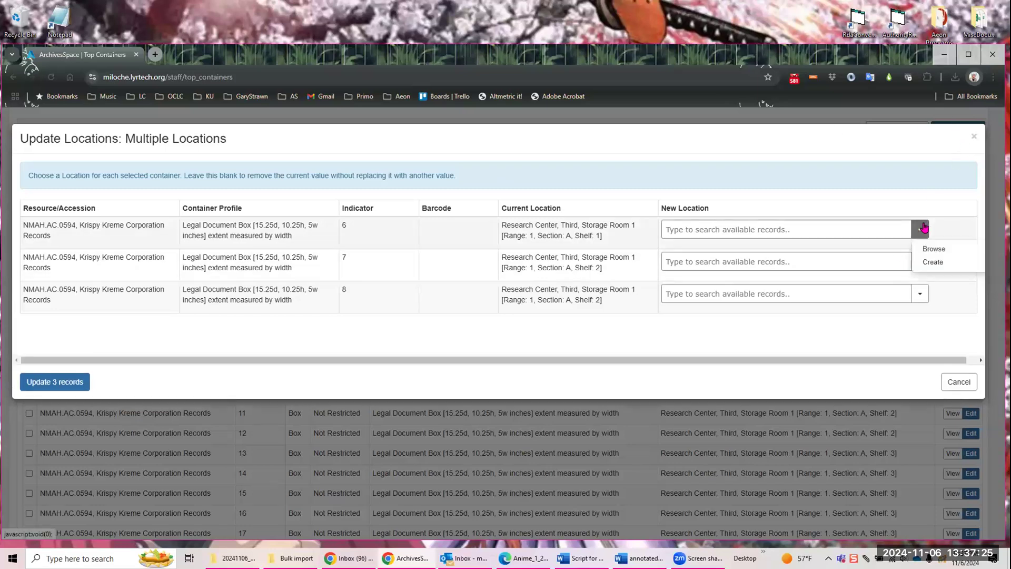
{"action": "left_click", "coordinate": [933, 250]}
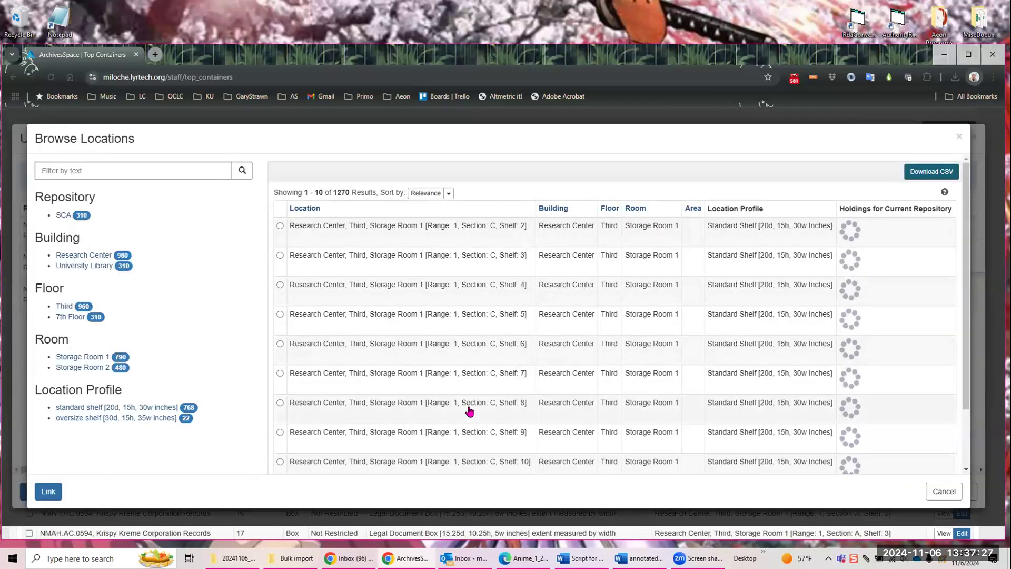
{"action": "left_click", "coordinate": [280, 373]}
{"action": "left_click", "coordinate": [46, 491]}
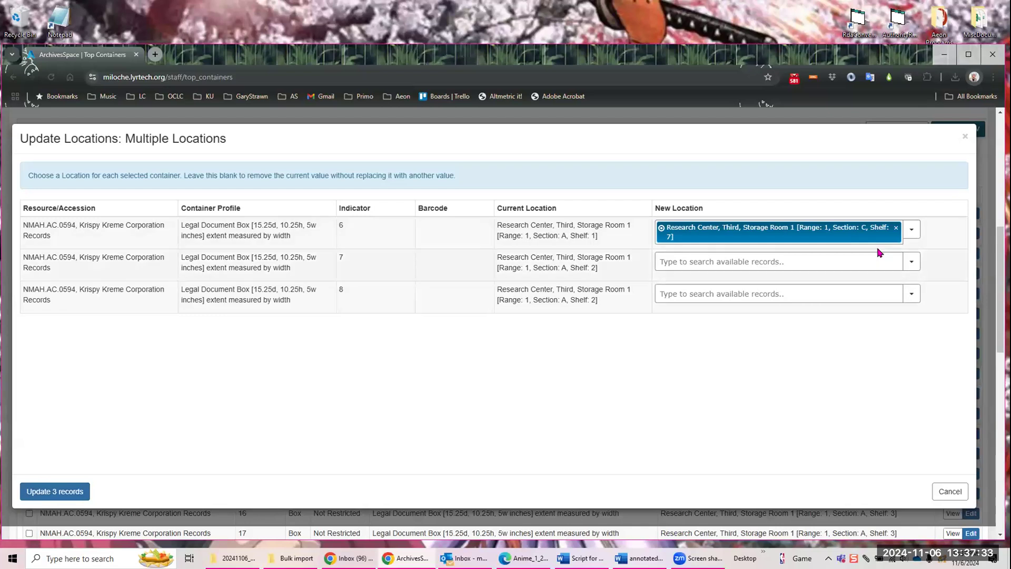
Step: Set box 7's new location to Research Center, Third, Storage Room 1 [Range: 1, Section: C, Shelf: 11] and update the three records with box 8 left blank
{"action": "left_click", "coordinate": [910, 262]}
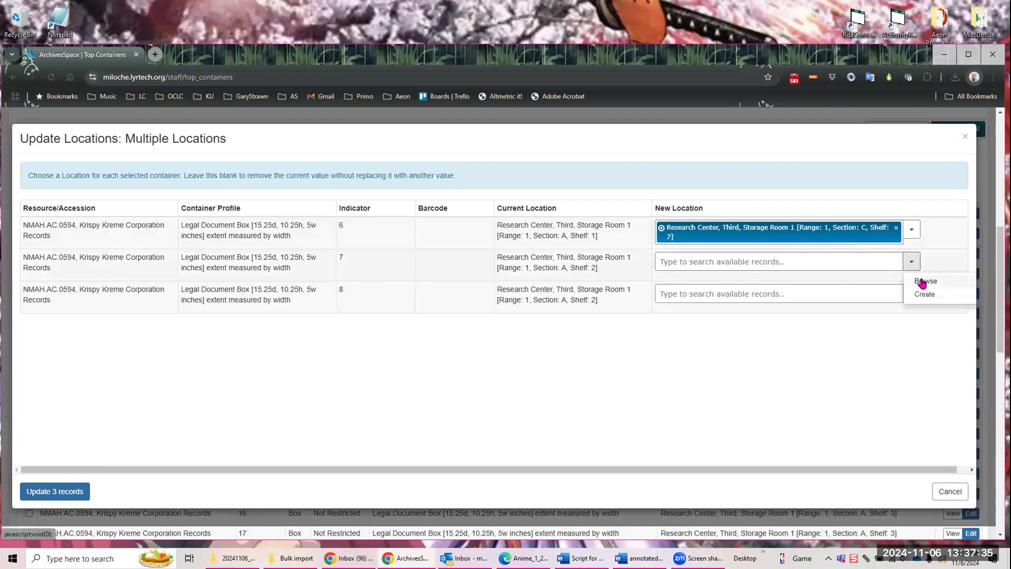
{"action": "left_click", "coordinate": [922, 277]}
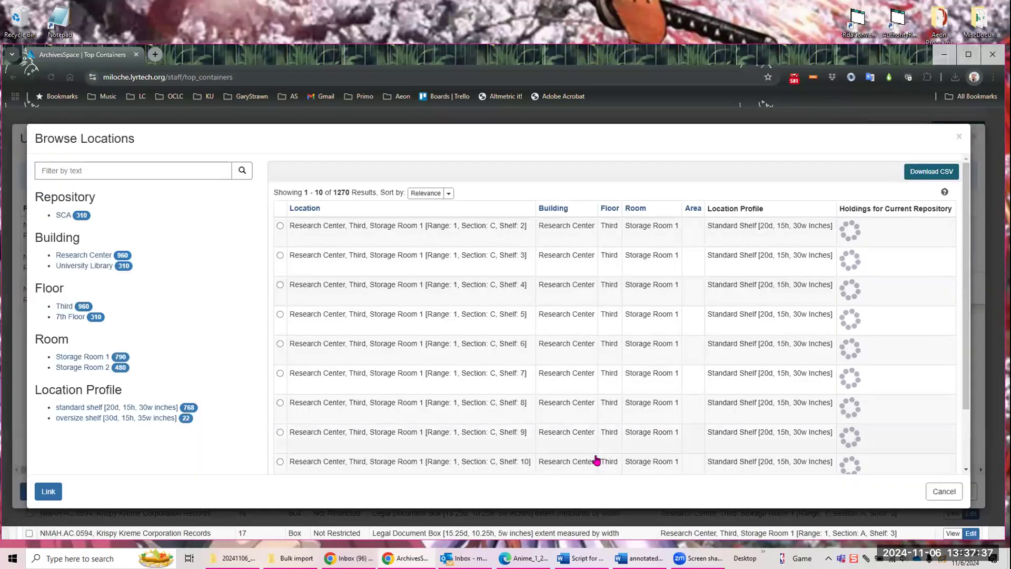
{"action": "scroll", "coordinate": [479, 421], "scroll_direction": "down", "scroll_amount": 1}
{"action": "scroll", "coordinate": [482, 413], "scroll_direction": "down", "scroll_amount": 1}
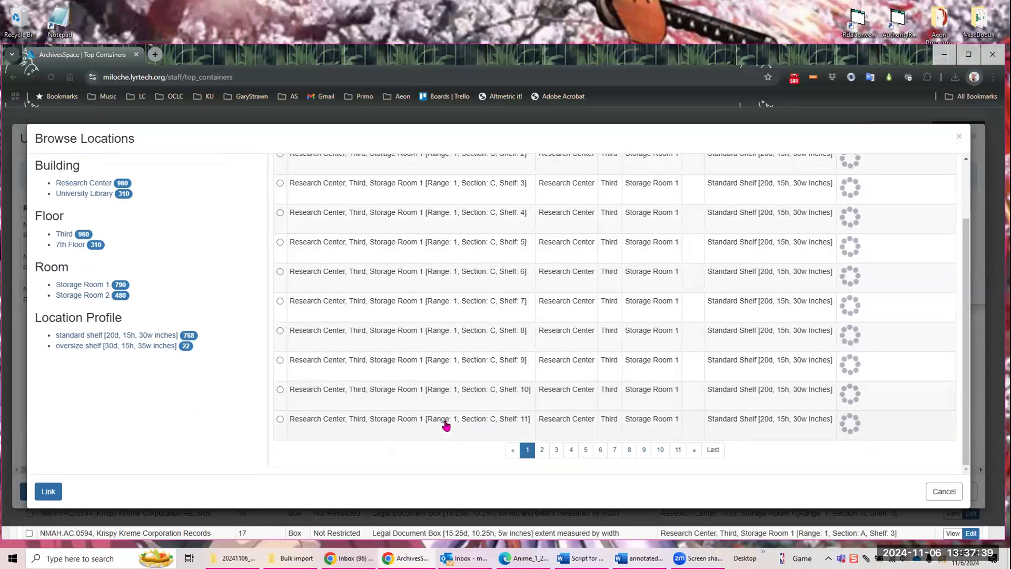
{"action": "left_click", "coordinate": [447, 422]}
{"action": "left_click", "coordinate": [57, 492]}
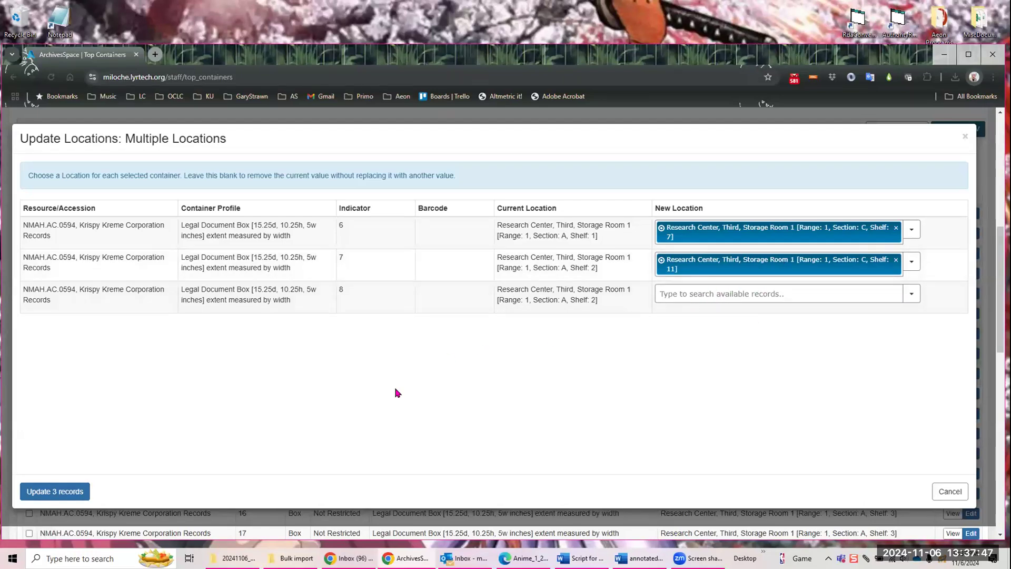
{"action": "left_click", "coordinate": [61, 490]}
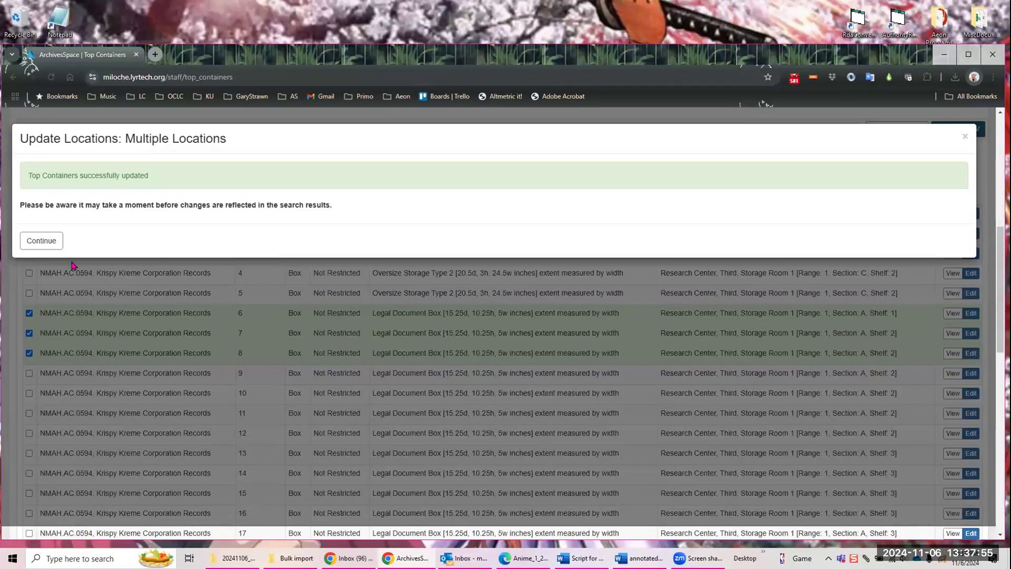
{"action": "left_click", "coordinate": [46, 244]}
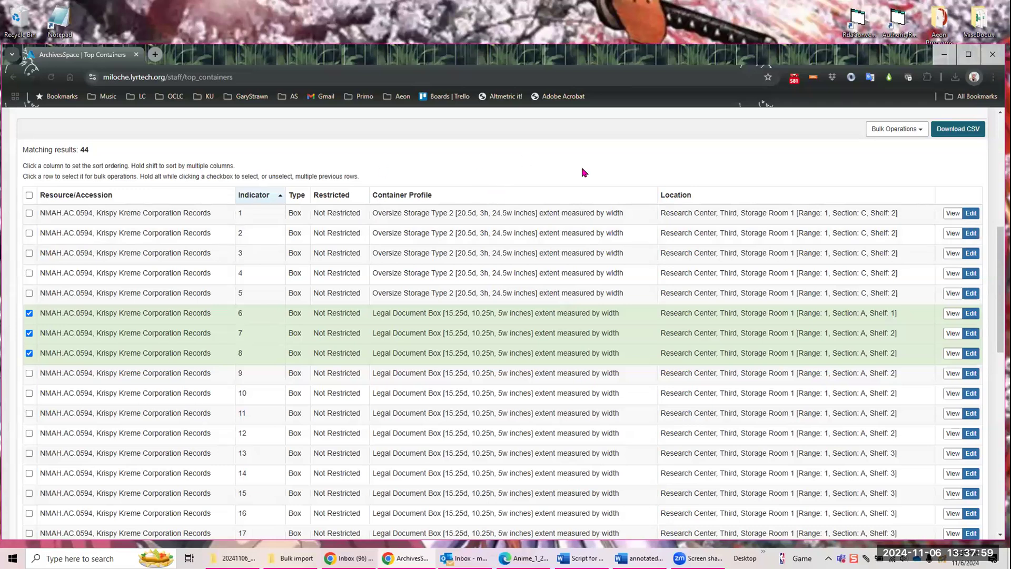
Step: Rerun the top container search and check the listed locations of boxes 6 through 8
{"action": "scroll", "coordinate": [896, 237], "scroll_direction": "up", "scroll_amount": 6}
{"action": "left_click", "coordinate": [953, 291]}
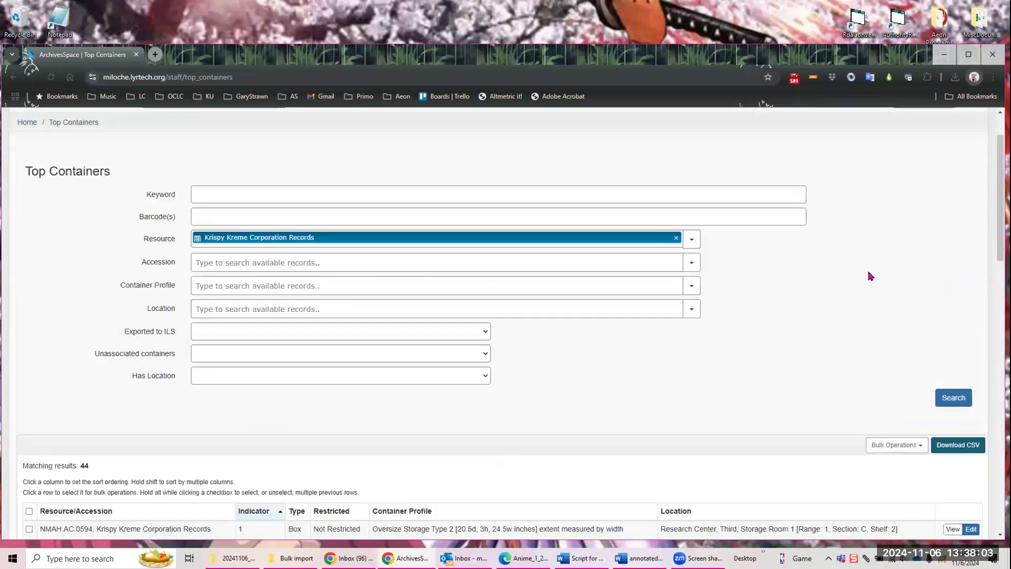
{"action": "scroll", "coordinate": [870, 276], "scroll_direction": "down", "scroll_amount": 8}
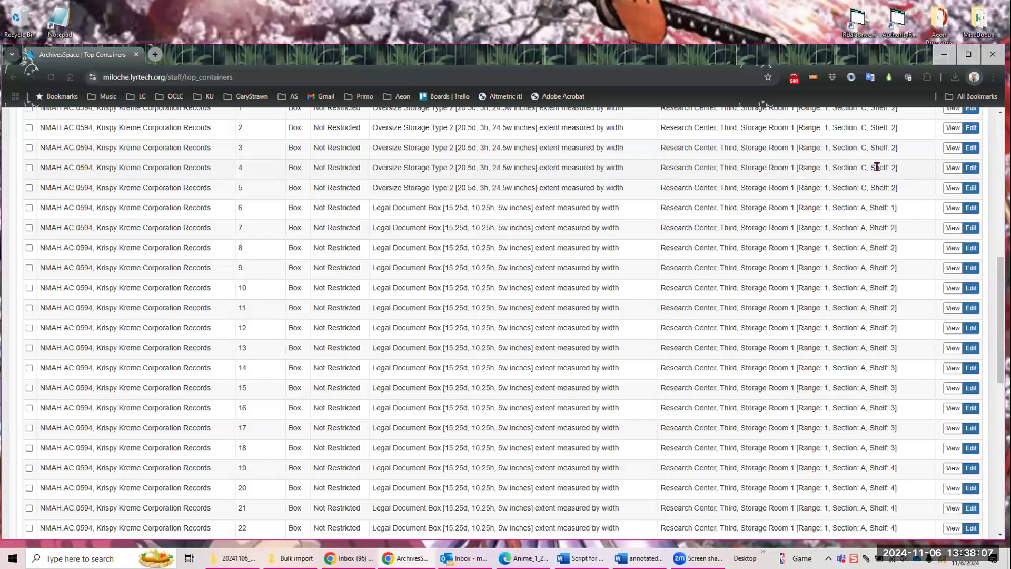
{"action": "scroll", "coordinate": [877, 167], "scroll_direction": "up", "scroll_amount": 2}
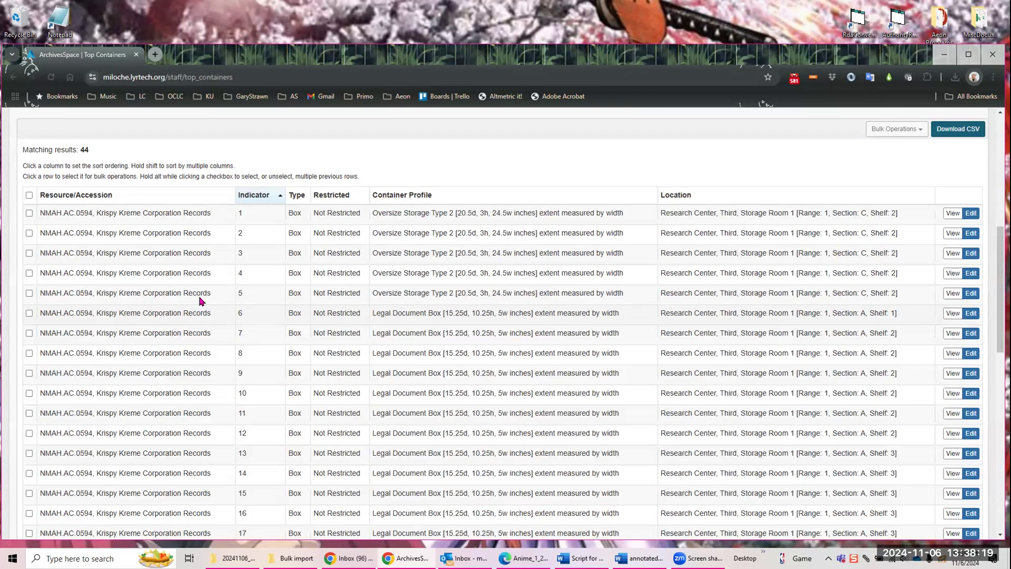
Step: Select boxes 1 through 5 in the top container results for another bulk operation
{"action": "left_click", "coordinate": [29, 213]}
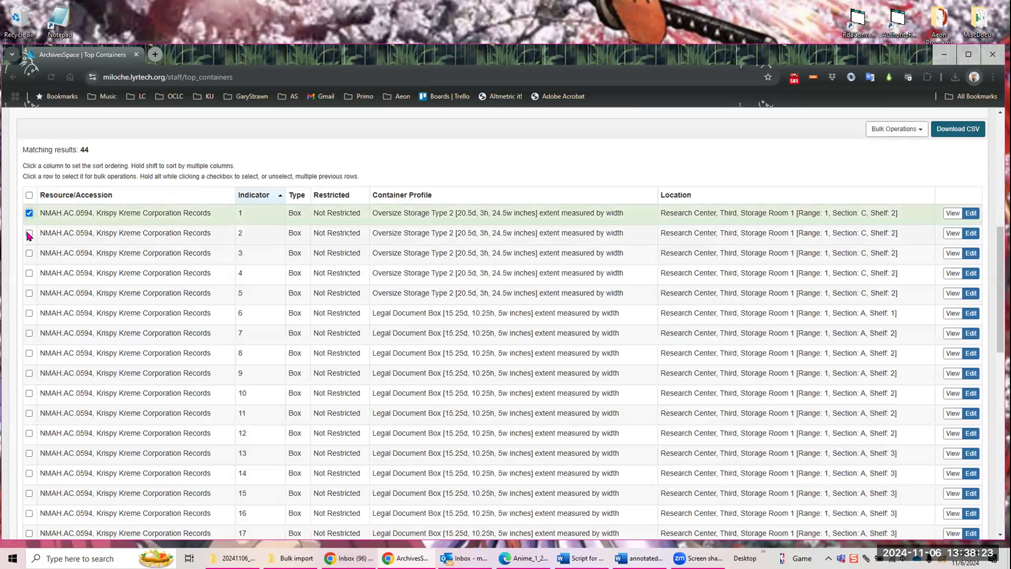
{"action": "left_click", "coordinate": [29, 233]}
{"action": "left_click", "coordinate": [29, 253]}
{"action": "left_click", "coordinate": [30, 274]}
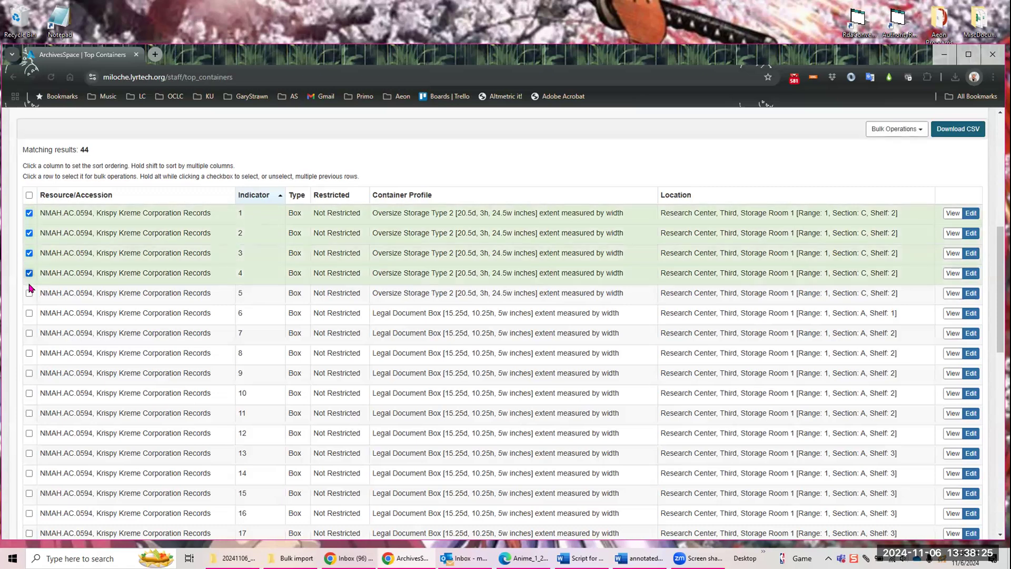
{"action": "left_click", "coordinate": [29, 293]}
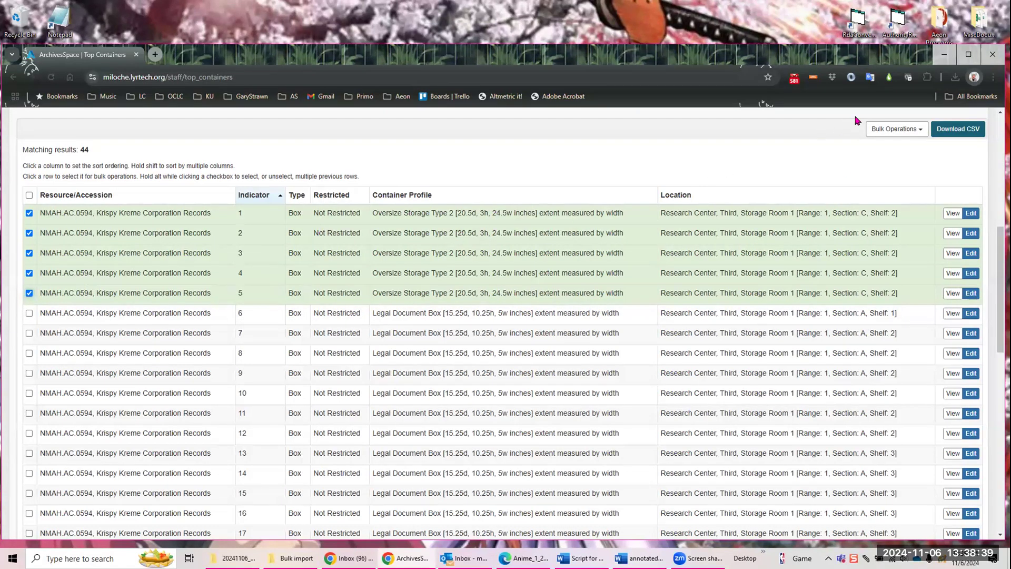
Step: Use Rapid Barcode Entry to give boxes 1, 2 and 3 the barcodes 12, 34 and 45, and update the five selected records
{"action": "left_click", "coordinate": [917, 134]}
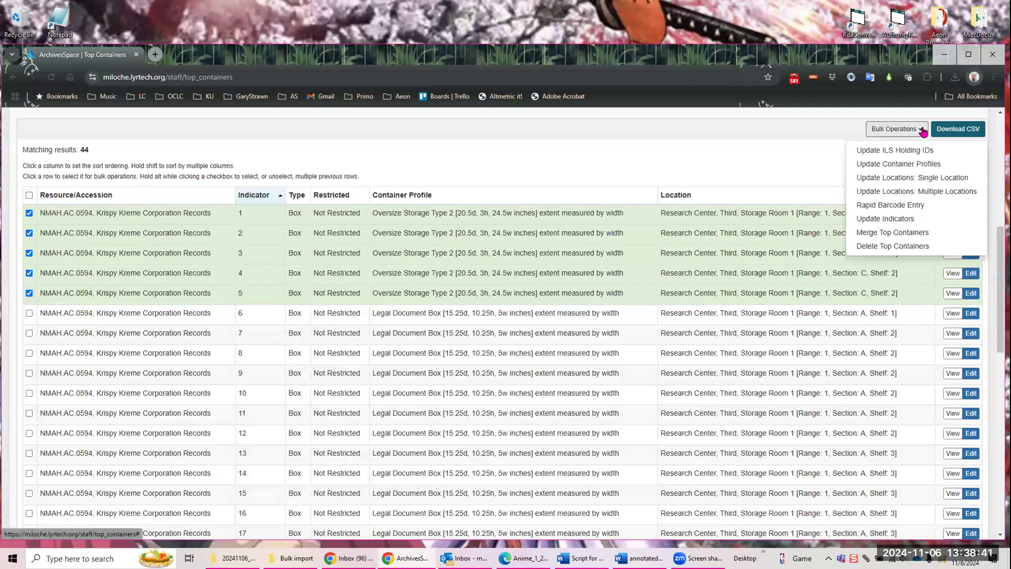
{"action": "left_click", "coordinate": [888, 207]}
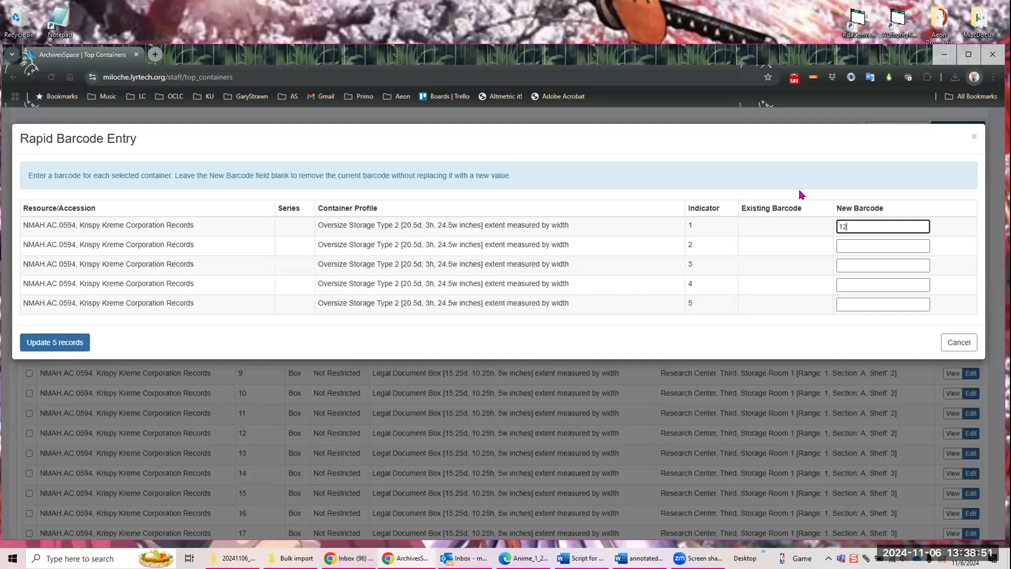
{"action": "key", "text": "Tab"}
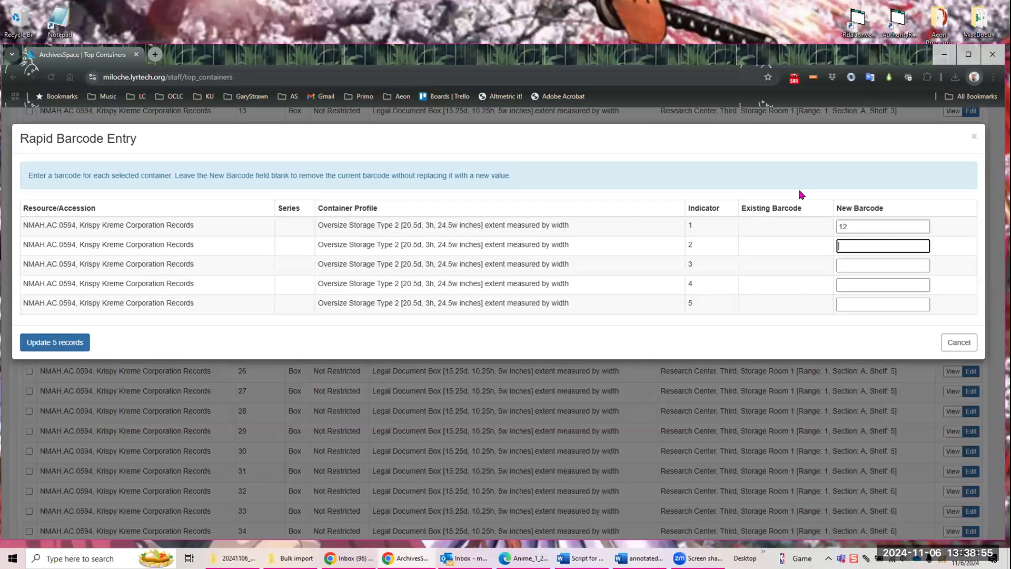
{"action": "key", "text": "Tab"}
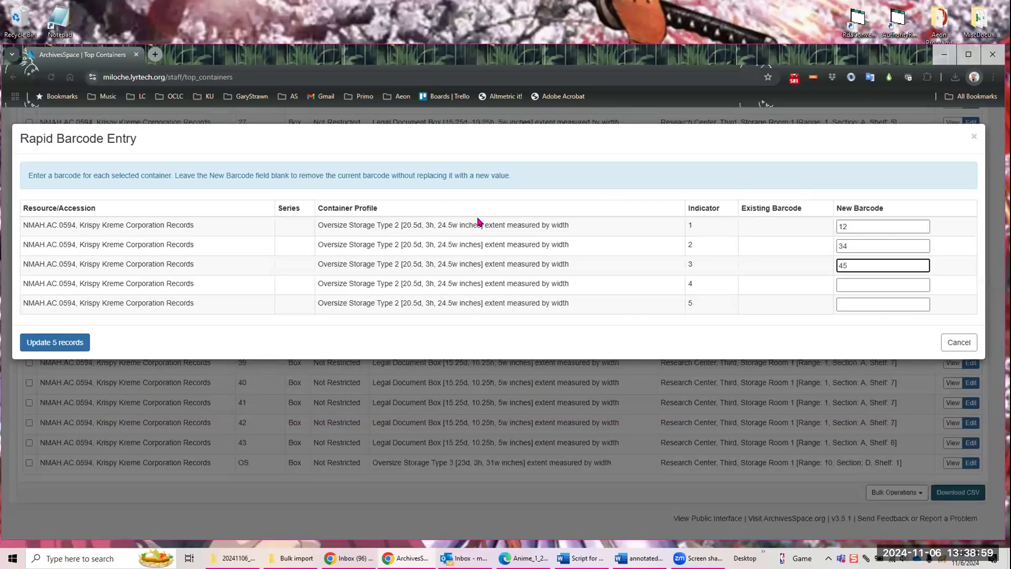
{"action": "left_click", "coordinate": [64, 345]}
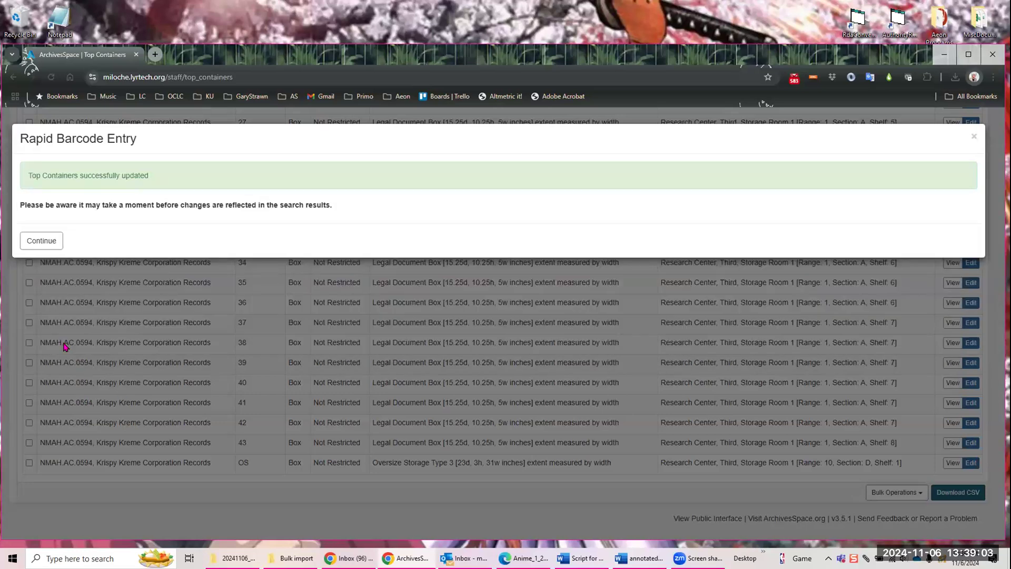
Step: Use Update Indicators to give boxes 1 through 5 the new indicators 5, 4, 2, 3 and 1 respectively, and update the five records
{"action": "left_click", "coordinate": [50, 240]}
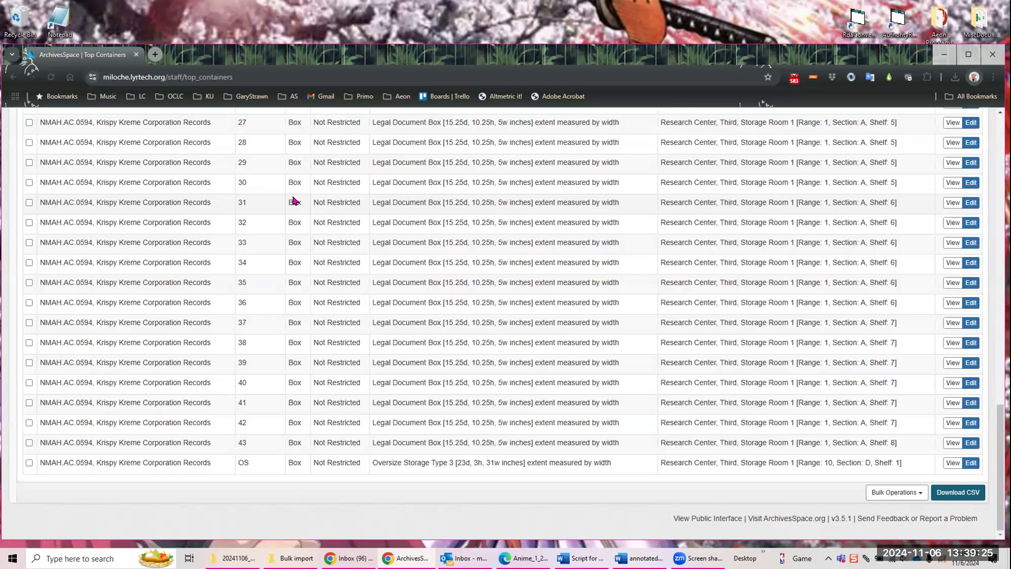
{"action": "scroll", "coordinate": [367, 208], "scroll_direction": "up", "scroll_amount": 15}
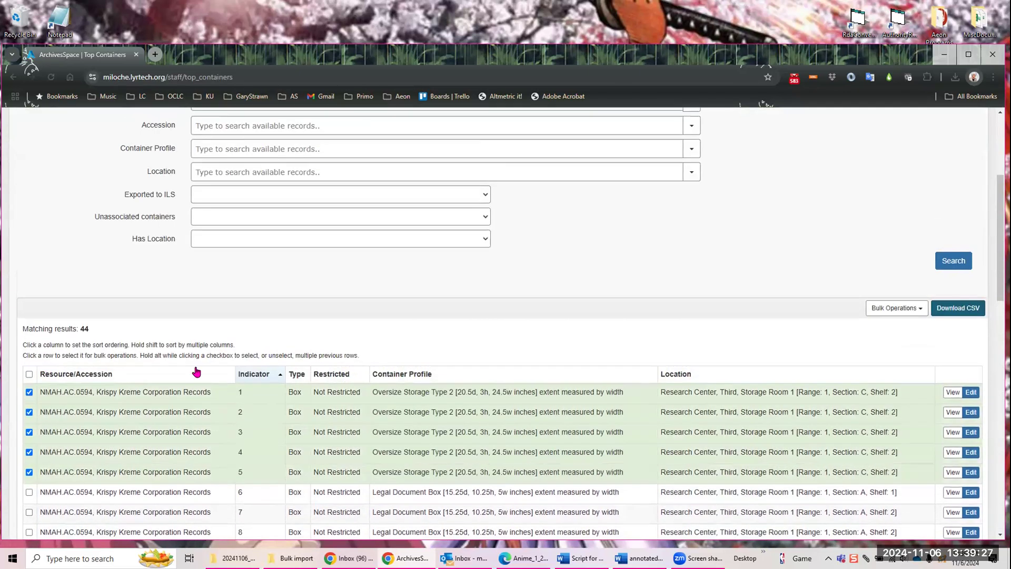
{"action": "left_click", "coordinate": [918, 311]}
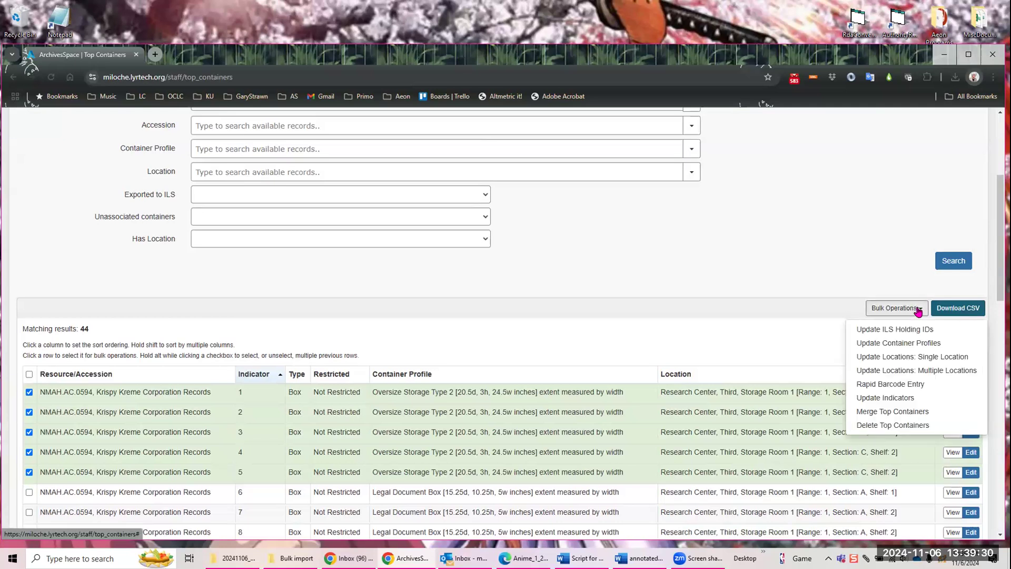
{"action": "left_click", "coordinate": [865, 399]}
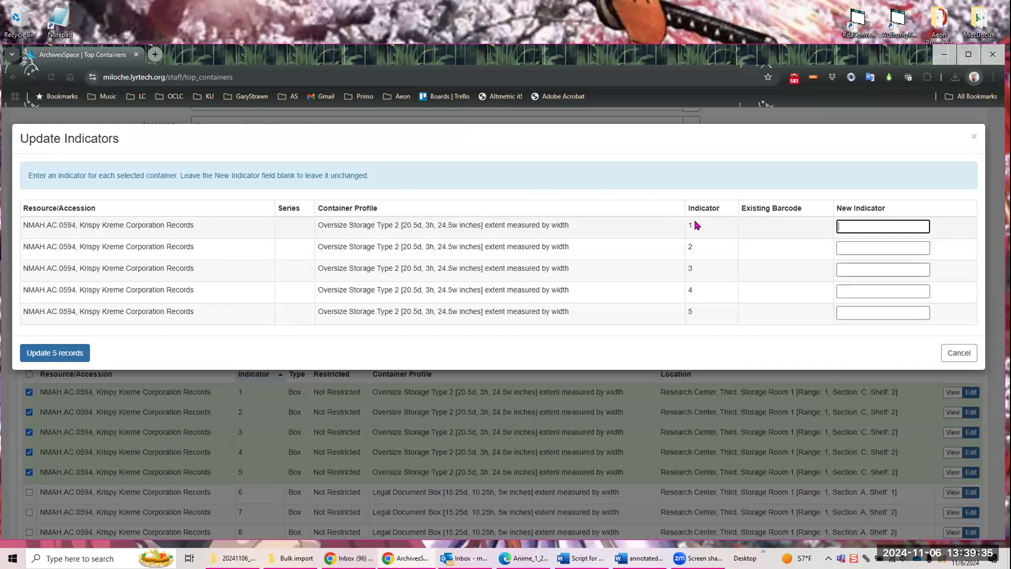
{"action": "left_click", "coordinate": [854, 224]}
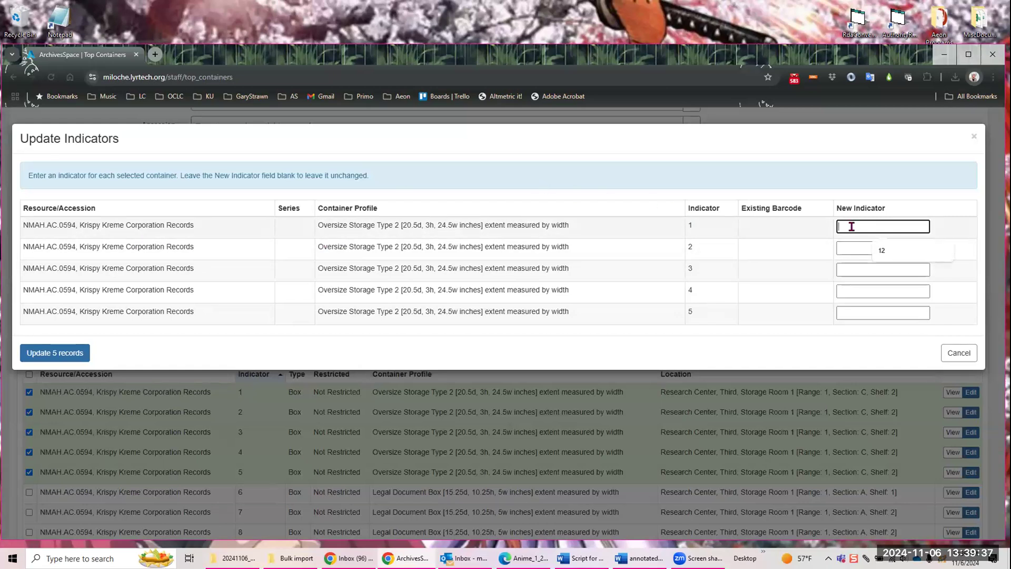
{"action": "type", "text": "5"}
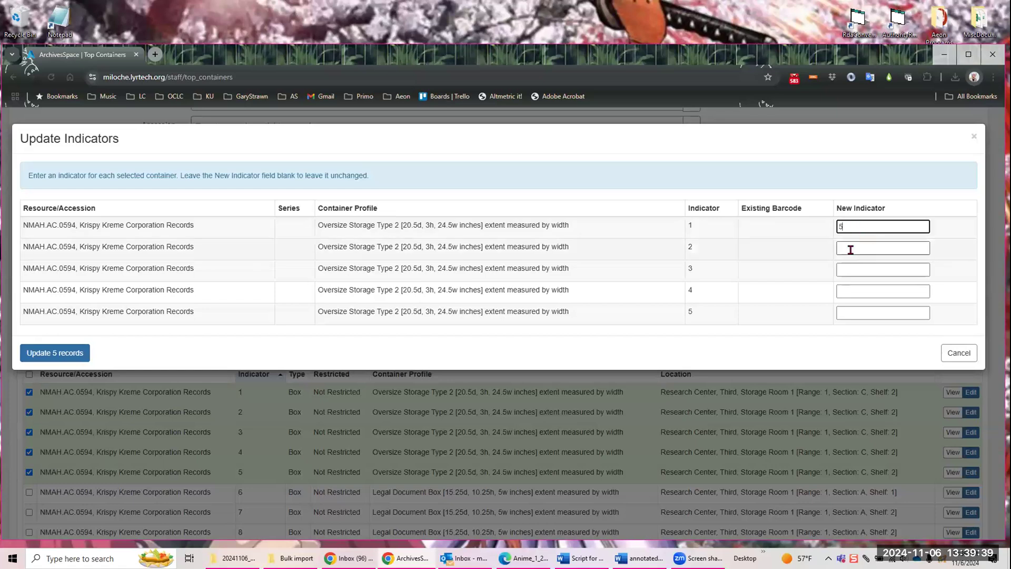
{"action": "left_click", "coordinate": [850, 247]}
{"action": "type", "text": "4"}
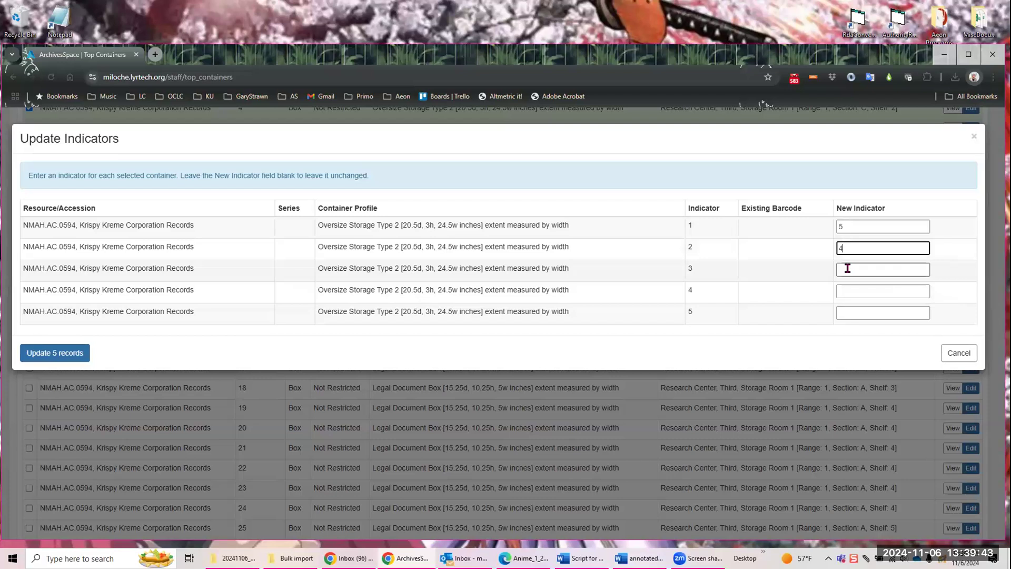
{"action": "left_click", "coordinate": [847, 269]}
{"action": "type", "text": "2"}
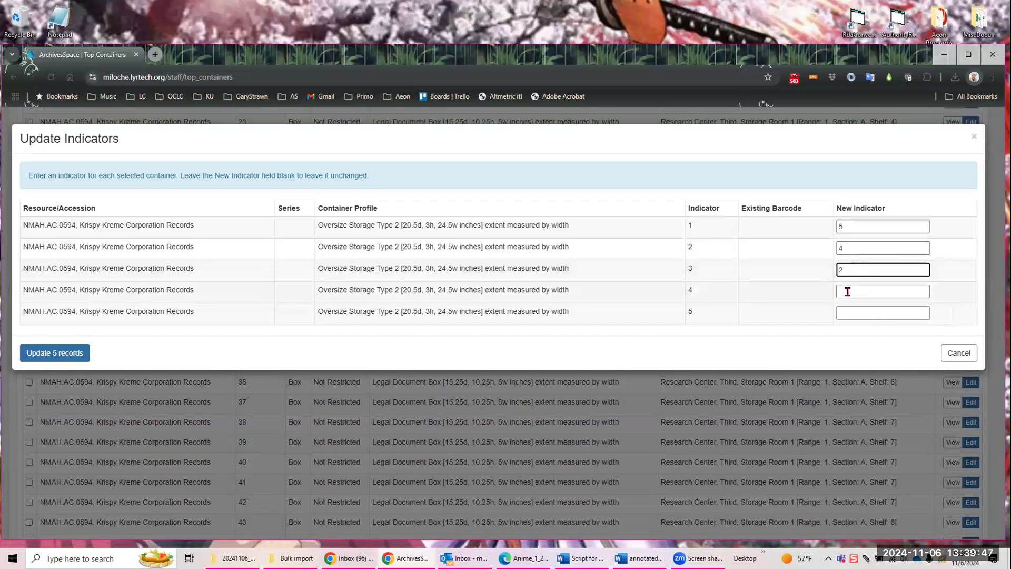
{"action": "left_click", "coordinate": [847, 292]}
{"action": "type", "text": "3"}
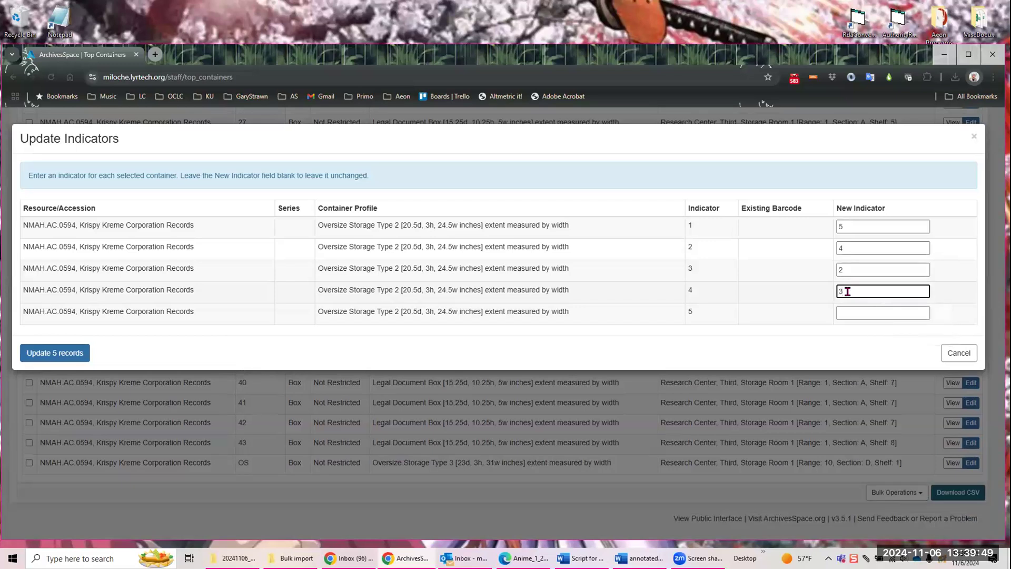
{"action": "left_click", "coordinate": [847, 313]}
{"action": "type", "text": "1"}
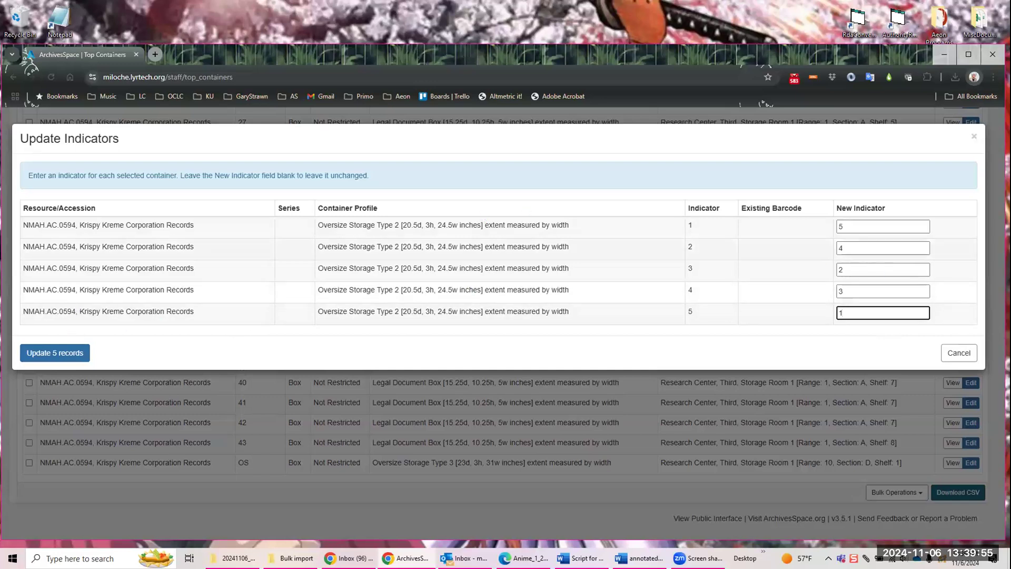
{"action": "left_click", "coordinate": [69, 355]}
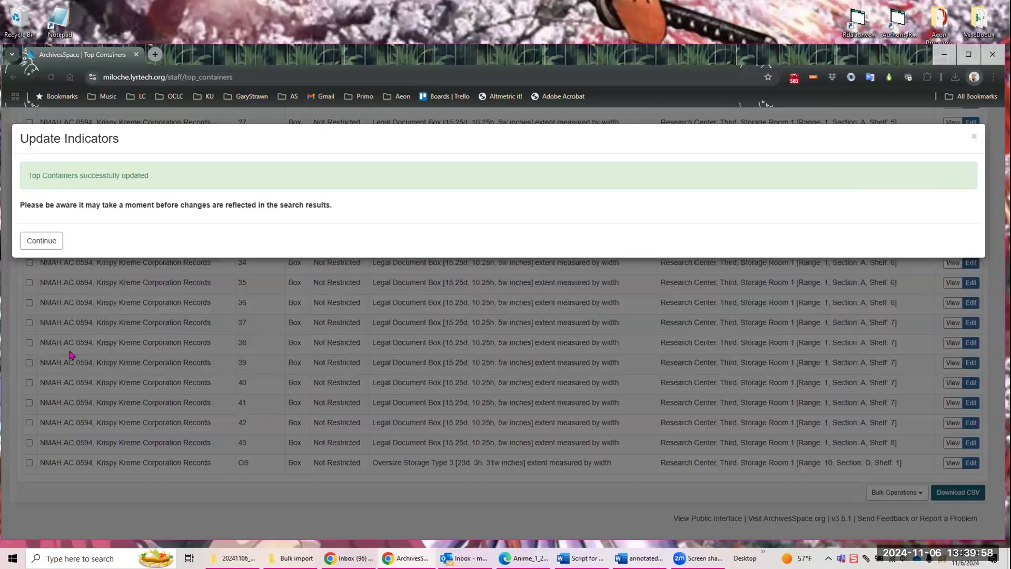
{"action": "left_click", "coordinate": [42, 240]}
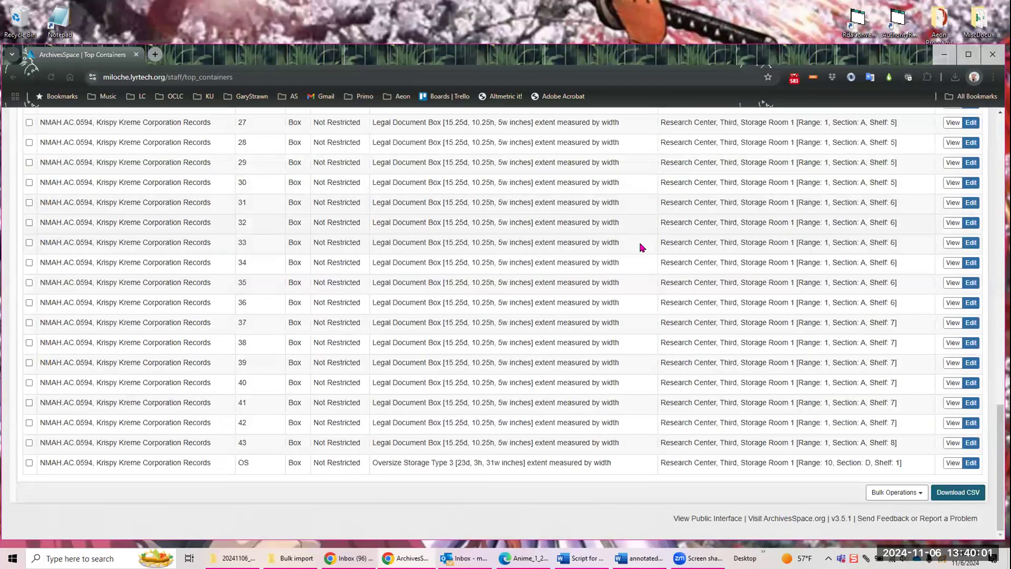
Step: Rerun the top container search for the Krispy Kreme Corporation Records and check the listed indicators and locations
{"action": "scroll", "coordinate": [709, 239], "scroll_direction": "up", "scroll_amount": 12}
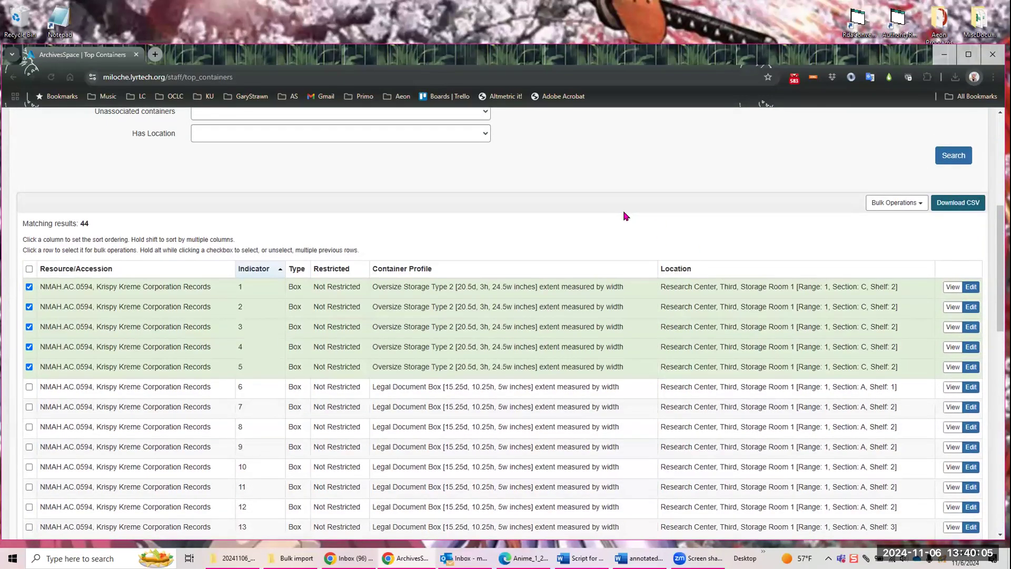
{"action": "left_click", "coordinate": [952, 158]}
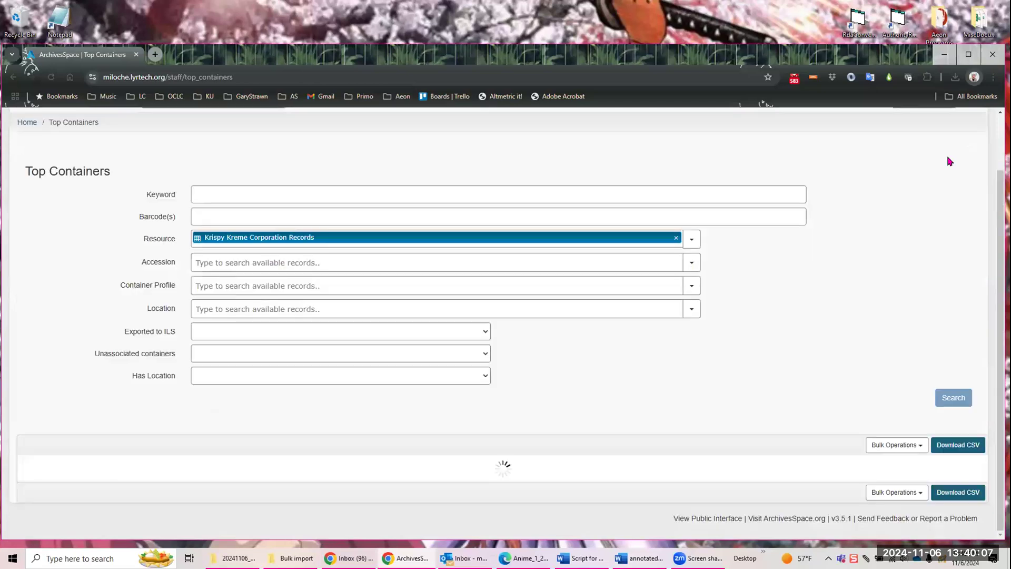
{"action": "scroll", "coordinate": [843, 253], "scroll_direction": "down", "scroll_amount": 4}
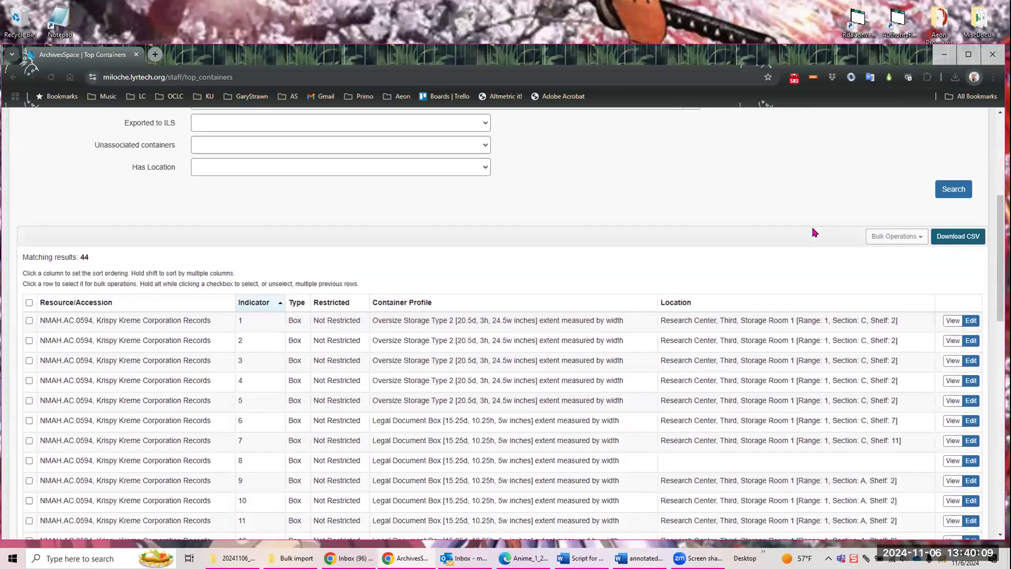
{"action": "scroll", "coordinate": [815, 232], "scroll_direction": "down", "scroll_amount": 3}
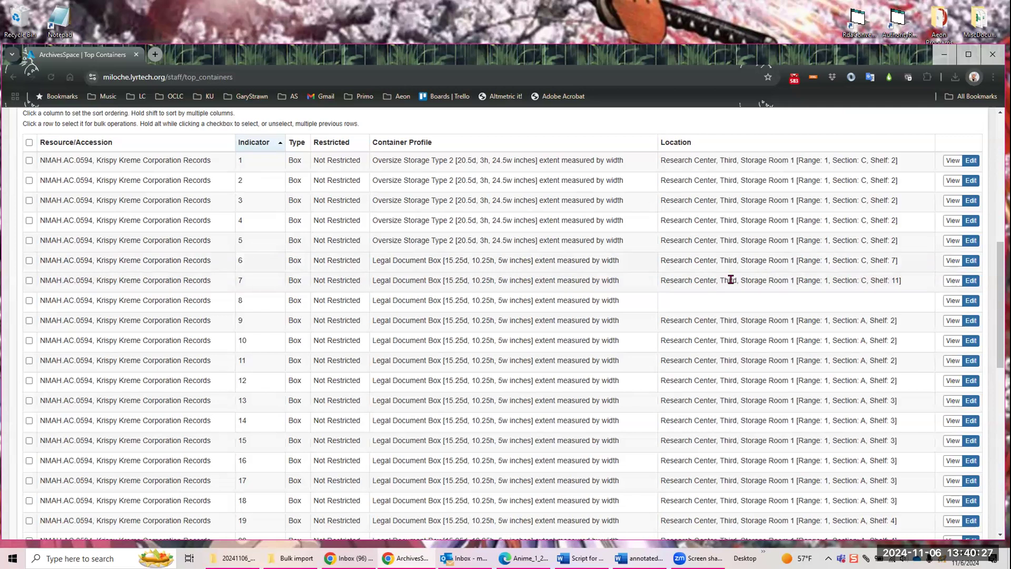
Step: Replace the resource filter with the container profile Oversize Storage Type 2 and search the top containers
{"action": "scroll", "coordinate": [564, 323], "scroll_direction": "up", "scroll_amount": 8}
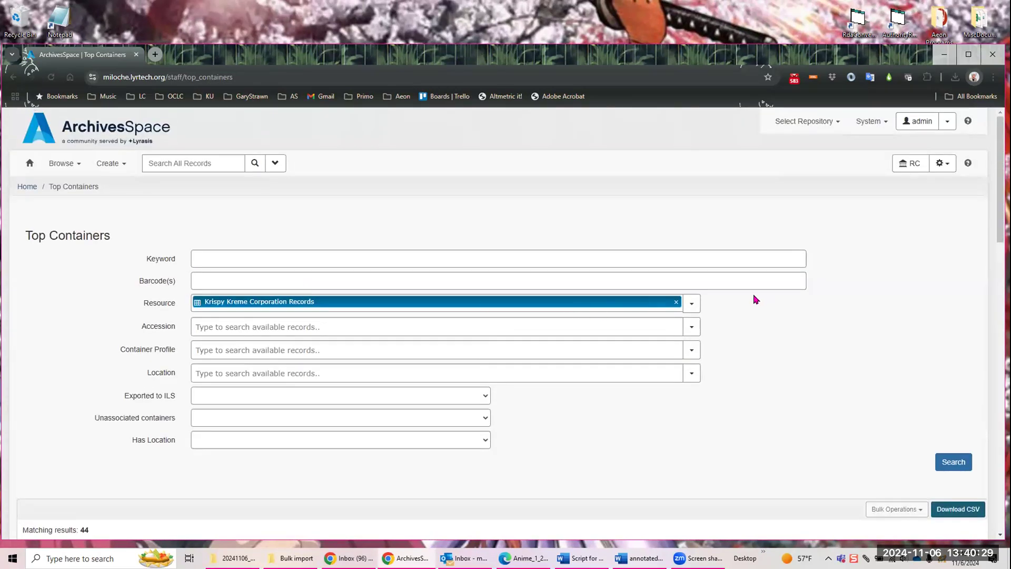
{"action": "left_click", "coordinate": [676, 301]}
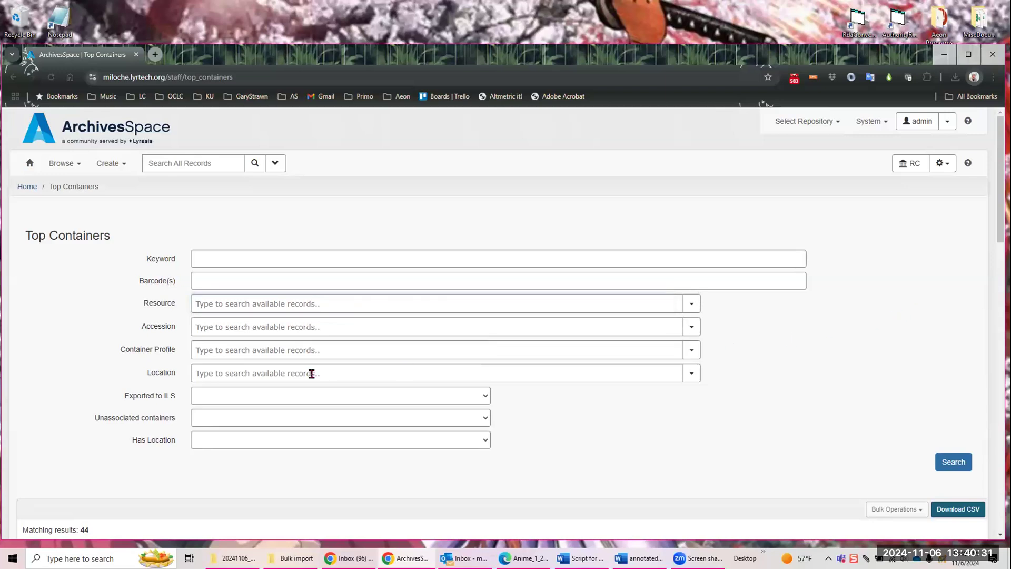
{"action": "left_click", "coordinate": [268, 349]}
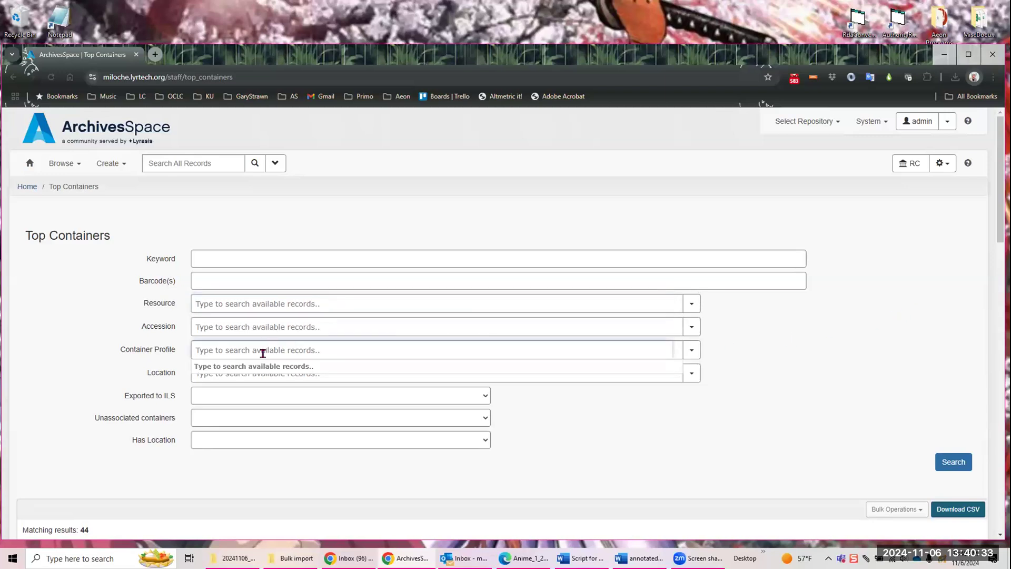
{"action": "type", "text": "ov"}
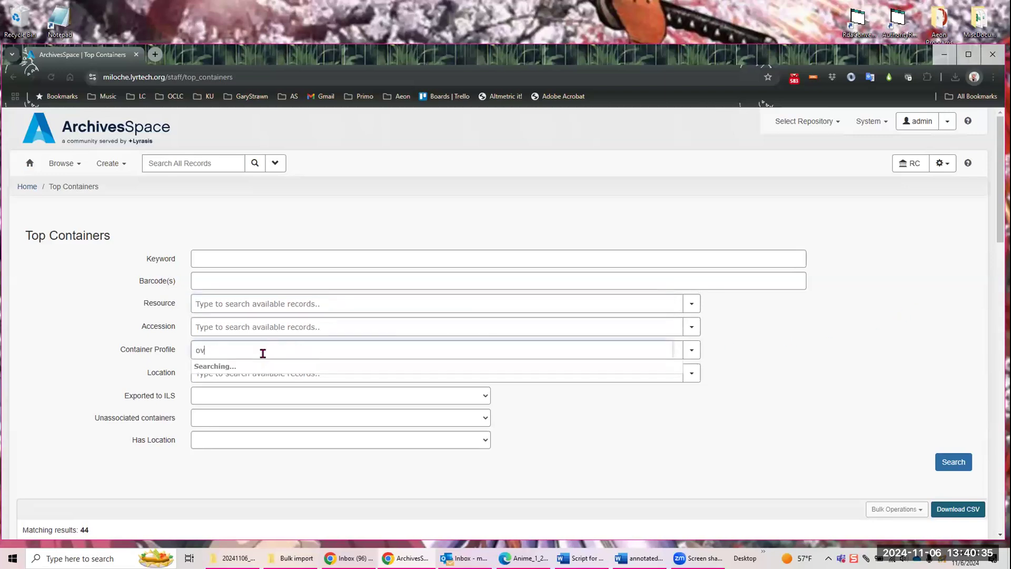
{"action": "type", "text": "ersize"}
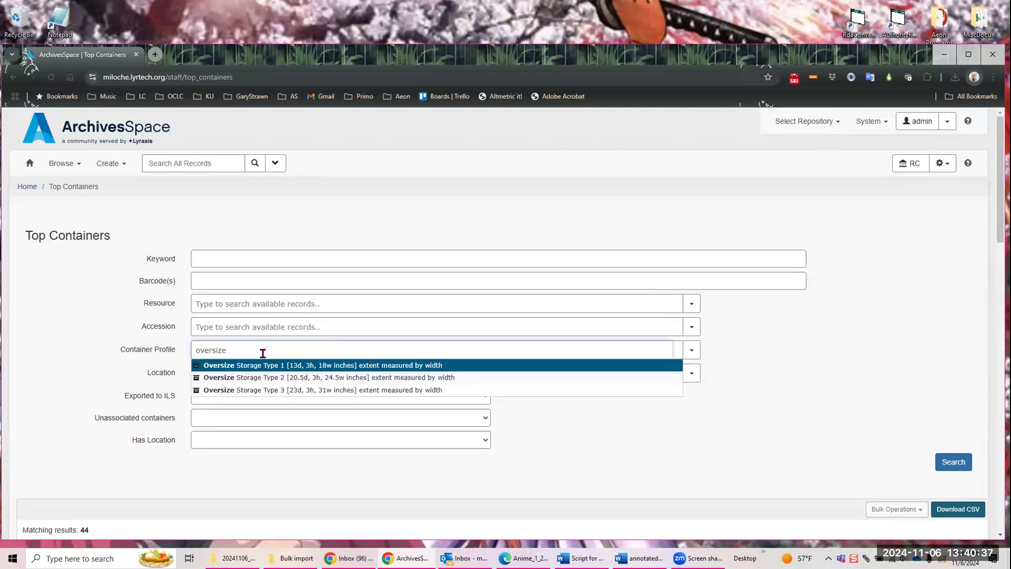
{"action": "left_click", "coordinate": [278, 377]}
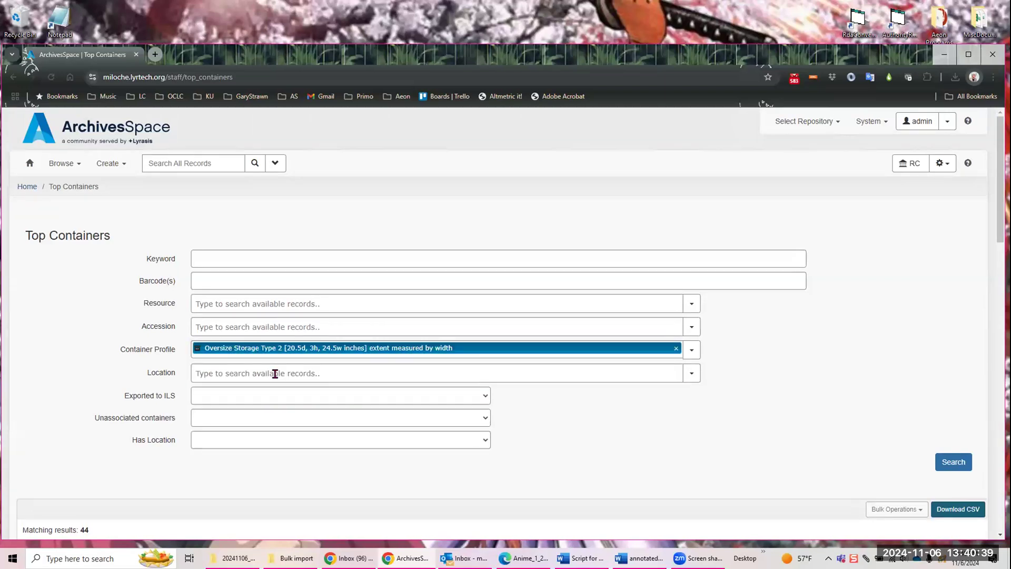
{"action": "left_click", "coordinate": [951, 465]}
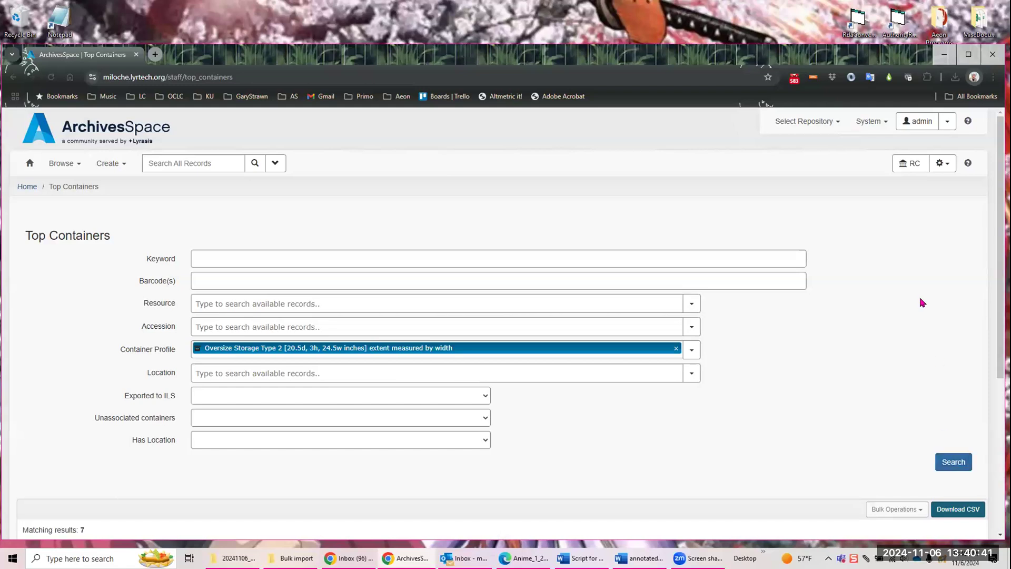
{"action": "scroll", "coordinate": [838, 318], "scroll_direction": "down", "scroll_amount": 5}
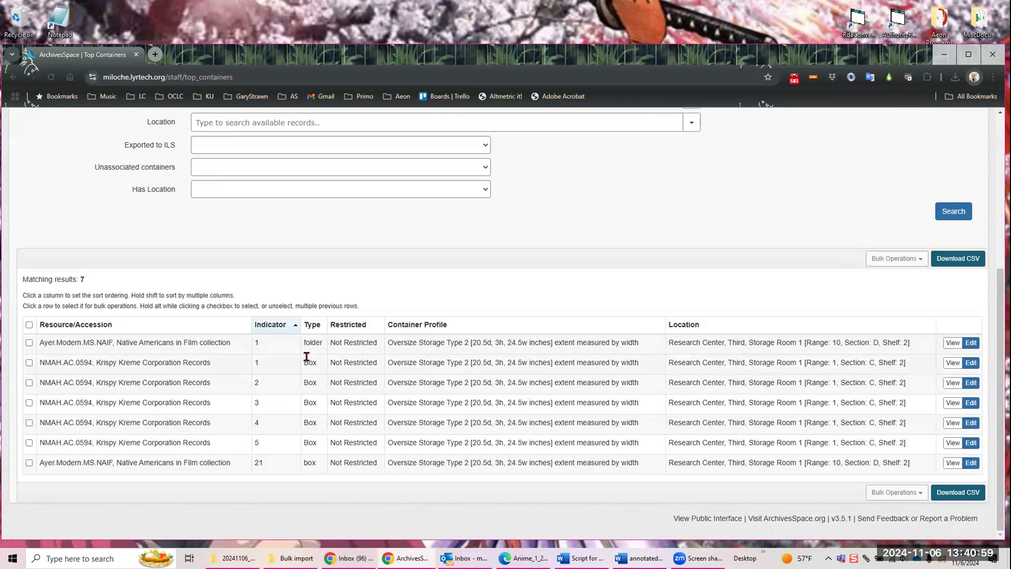
Step: Merge folder 1 of the Native Americans in Film collection into box 1 of the Krispy Kreme Corporation Records
{"action": "left_click", "coordinate": [29, 343]}
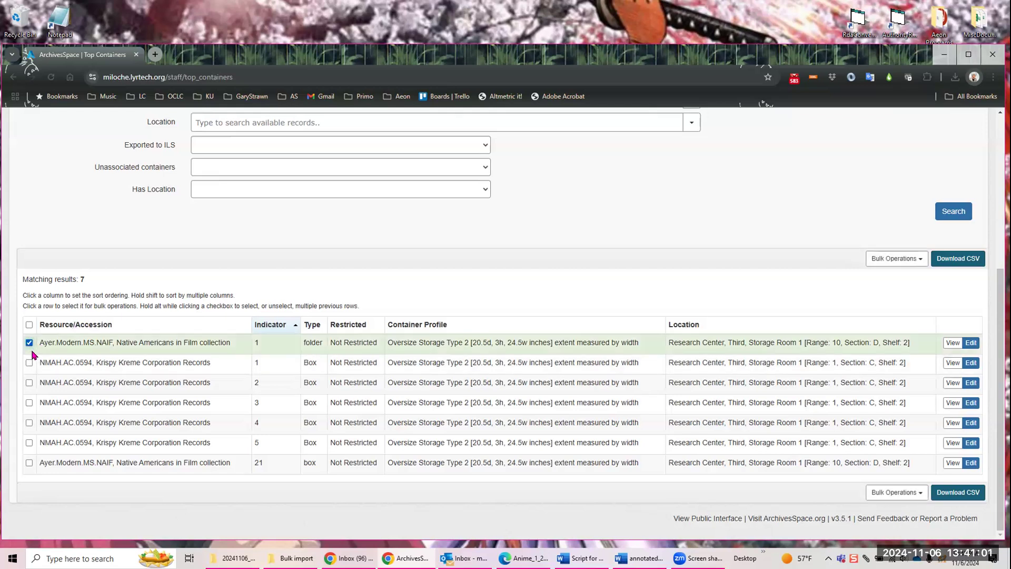
{"action": "left_click", "coordinate": [29, 363]}
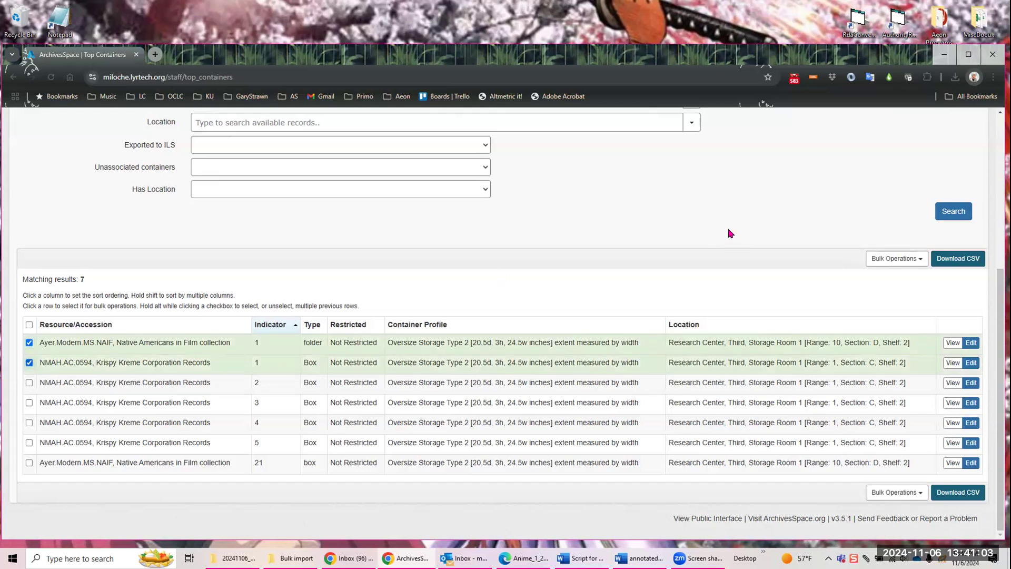
{"action": "left_click", "coordinate": [921, 259]}
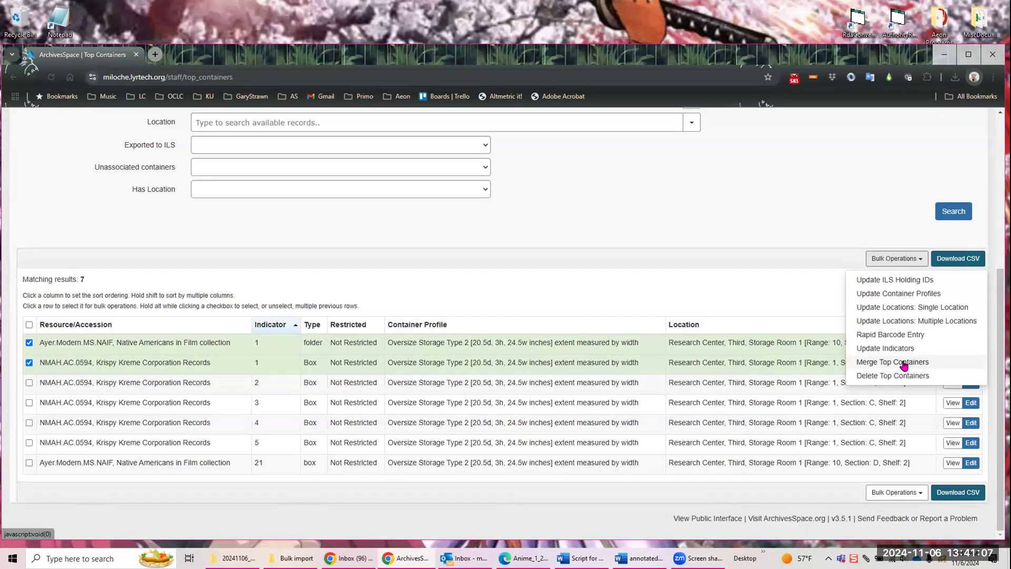
{"action": "left_click", "coordinate": [904, 363]}
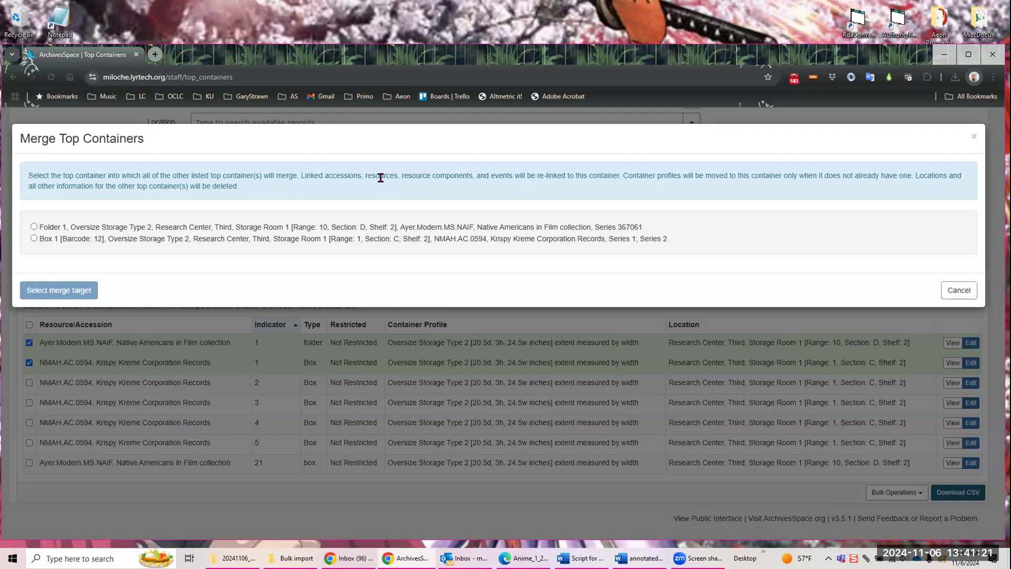
{"action": "left_click", "coordinate": [34, 238]}
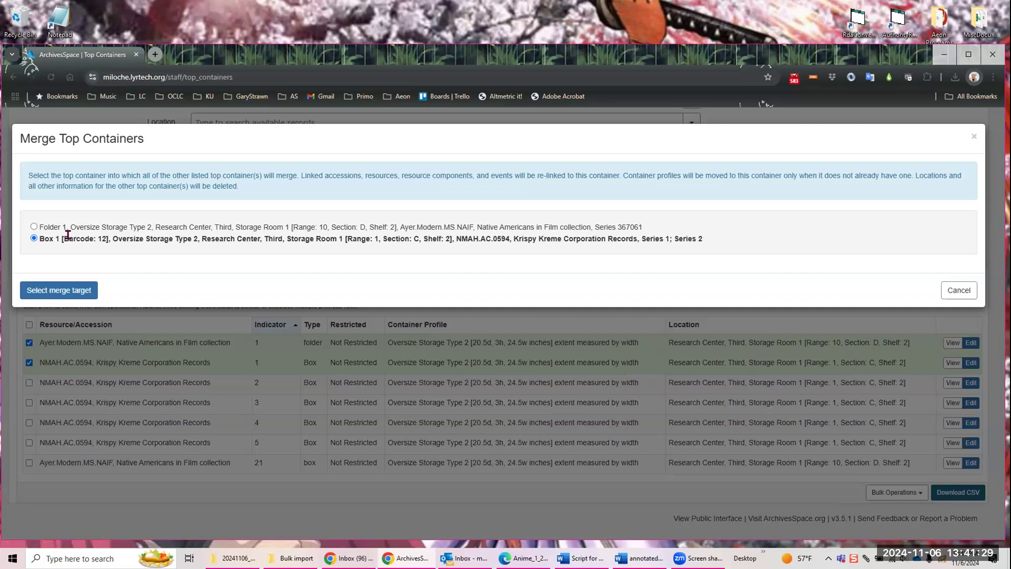
{"action": "left_click", "coordinate": [33, 226]}
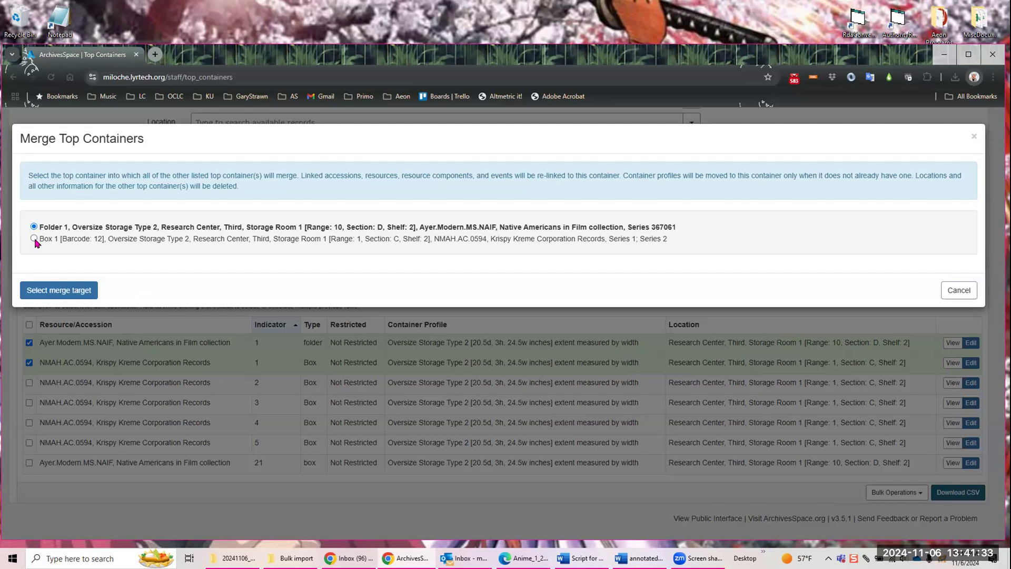
{"action": "left_click", "coordinate": [33, 238]}
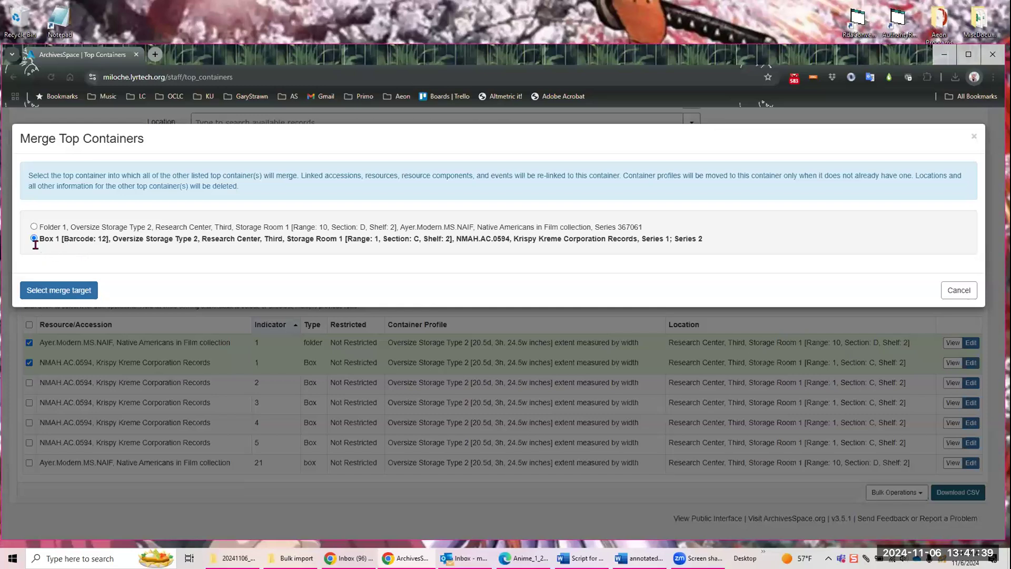
{"action": "left_click", "coordinate": [53, 293]}
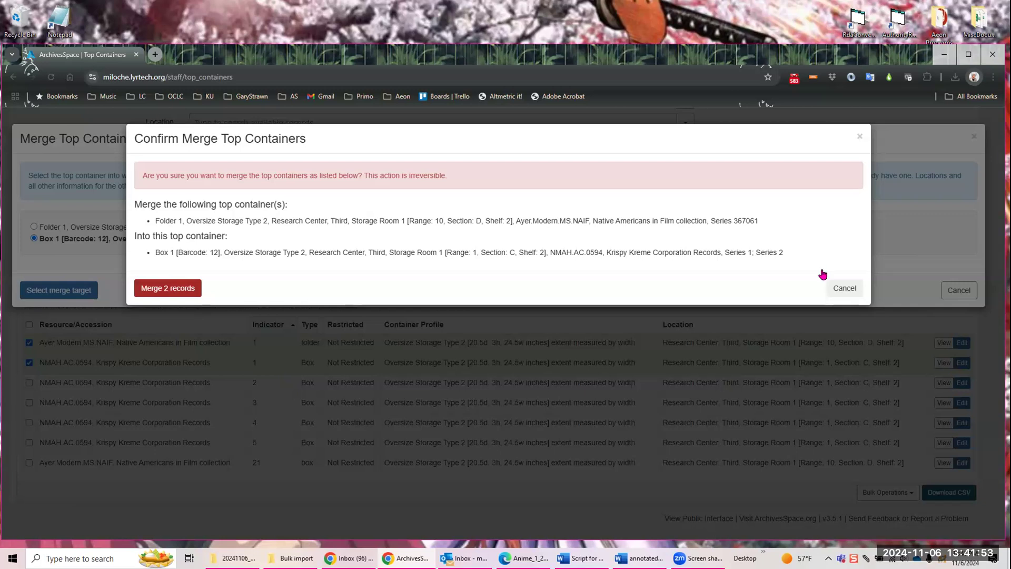
{"action": "left_click", "coordinate": [177, 290]}
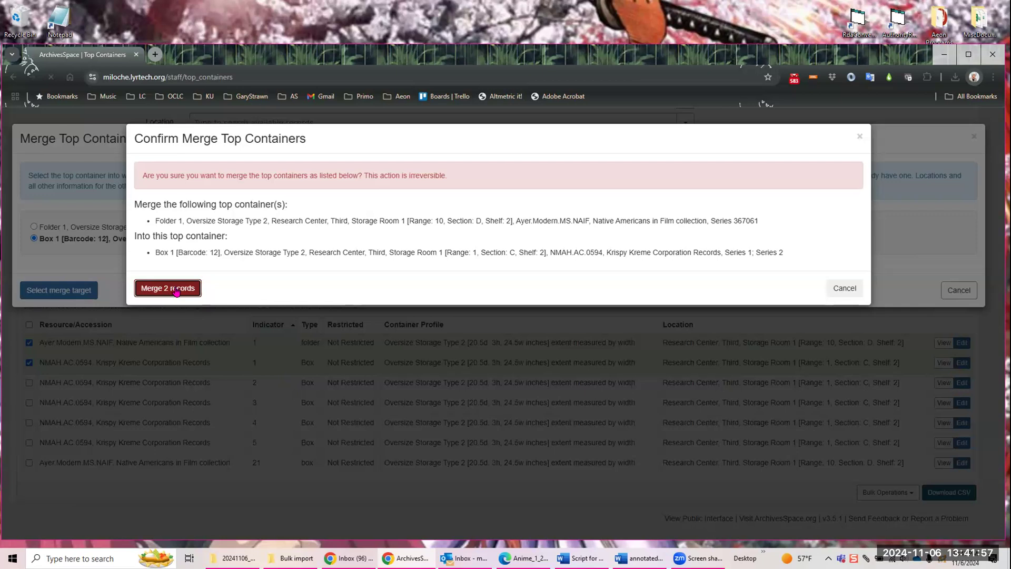
{"action": "scroll", "coordinate": [869, 268], "scroll_direction": "down", "scroll_amount": 4}
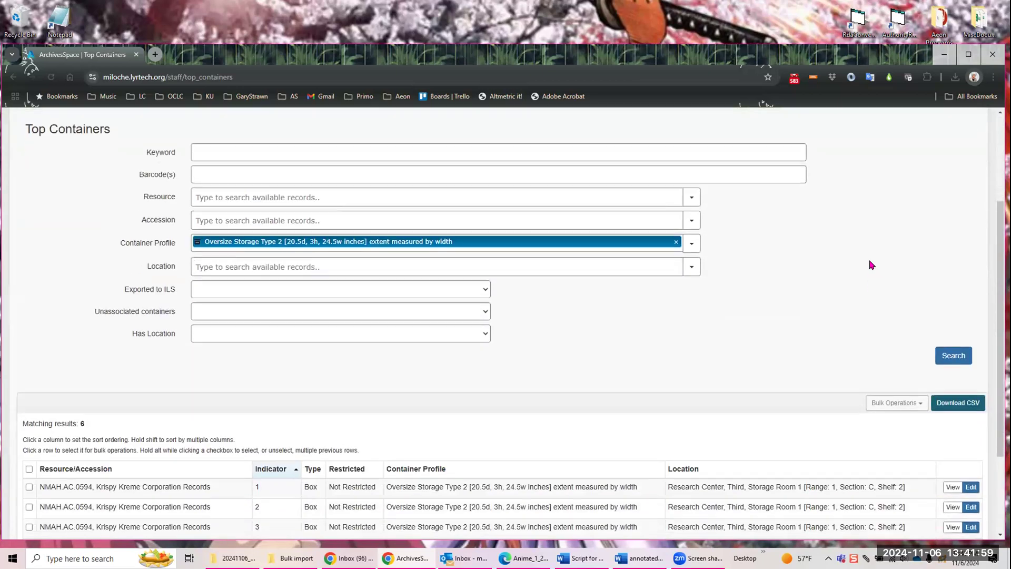
{"action": "scroll", "coordinate": [842, 251], "scroll_direction": "down", "scroll_amount": 2}
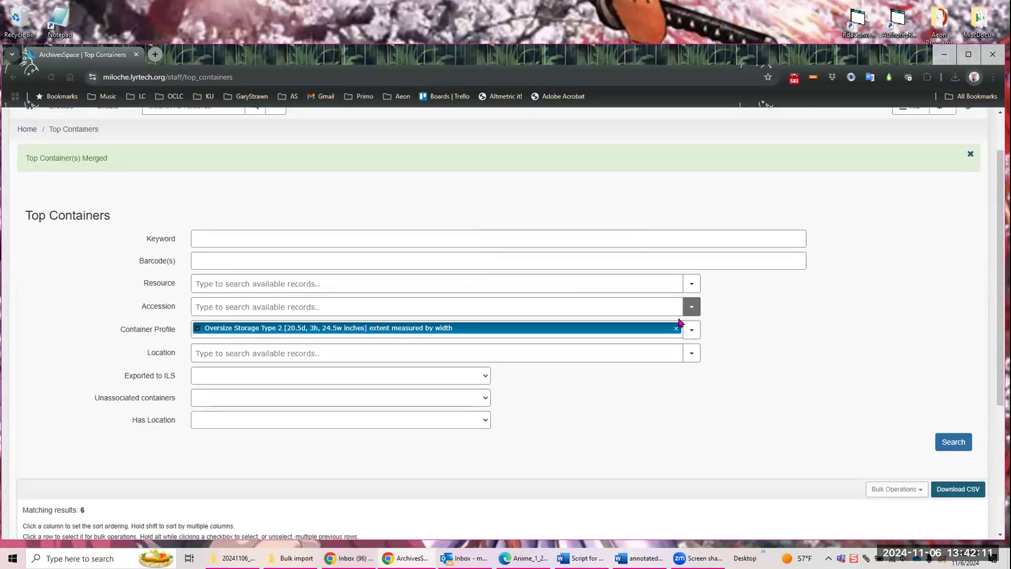
Step: Clear the container profile filter, set Unassociated containers to Yes, and search the top containers
{"action": "left_click", "coordinate": [676, 328]}
{"action": "left_click", "coordinate": [770, 304]}
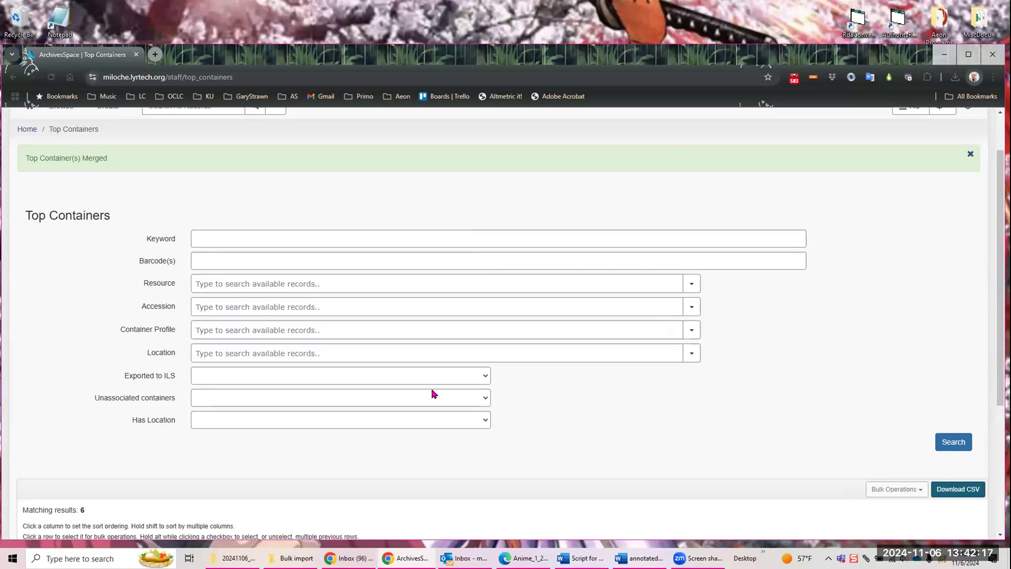
{"action": "left_click", "coordinate": [486, 399]}
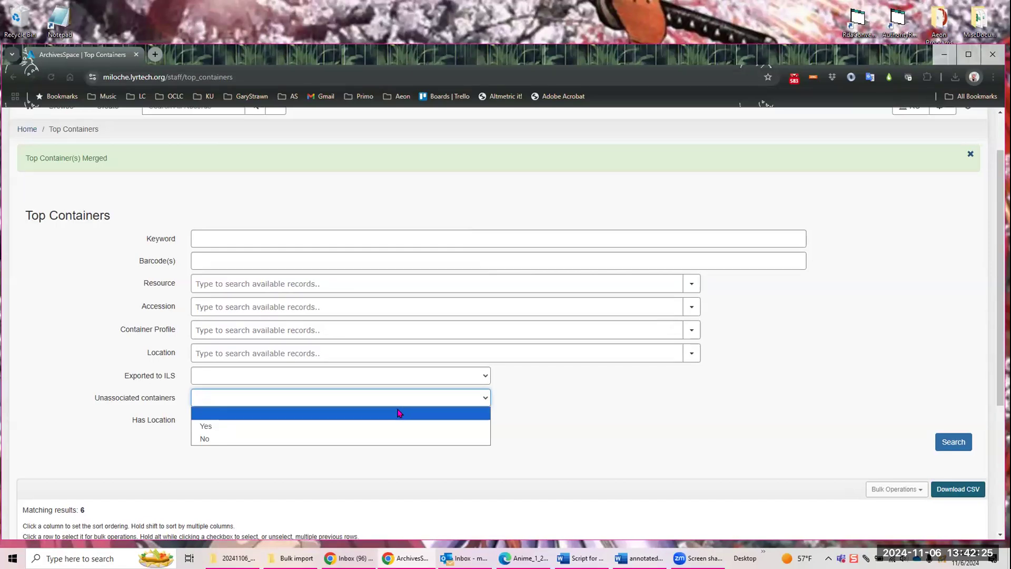
{"action": "left_click", "coordinate": [234, 432]}
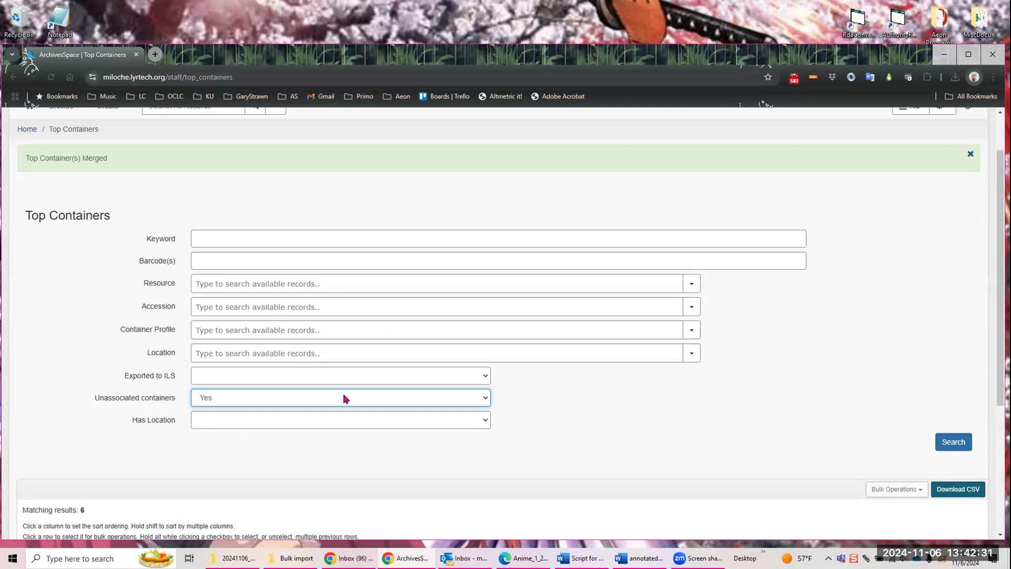
{"action": "left_click", "coordinate": [485, 396]}
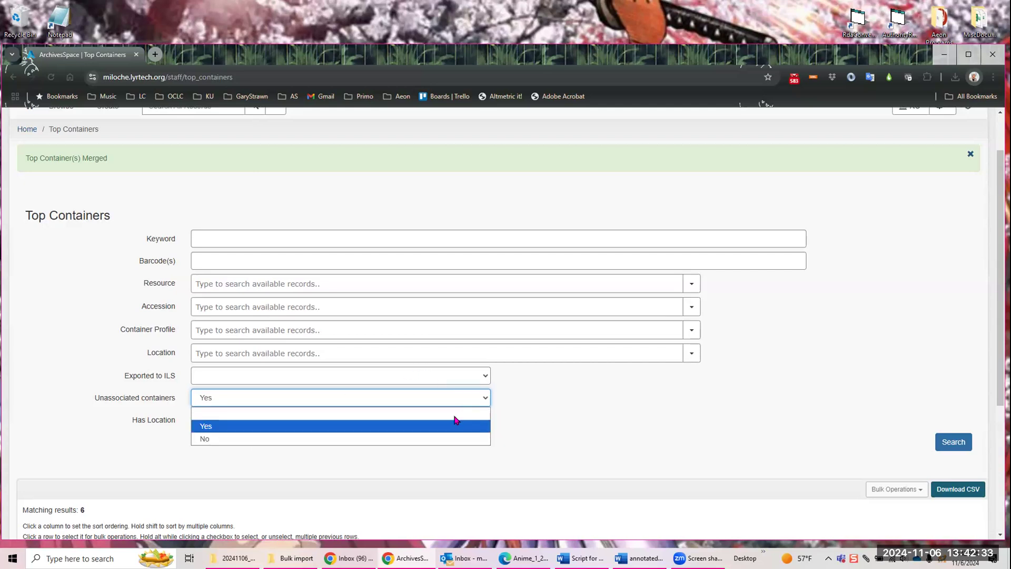
{"action": "left_click", "coordinate": [463, 425]}
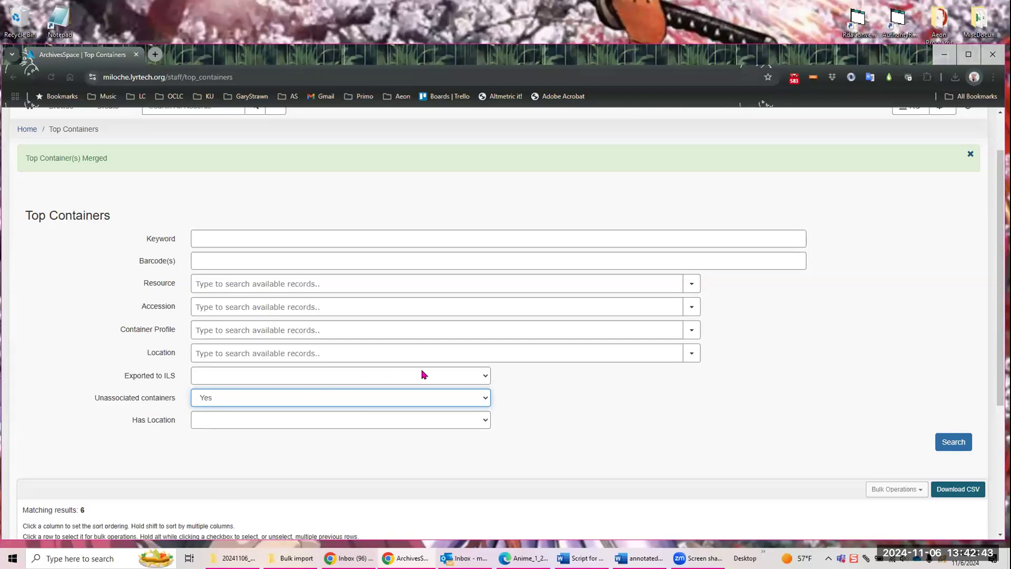
{"action": "left_click", "coordinate": [958, 444]}
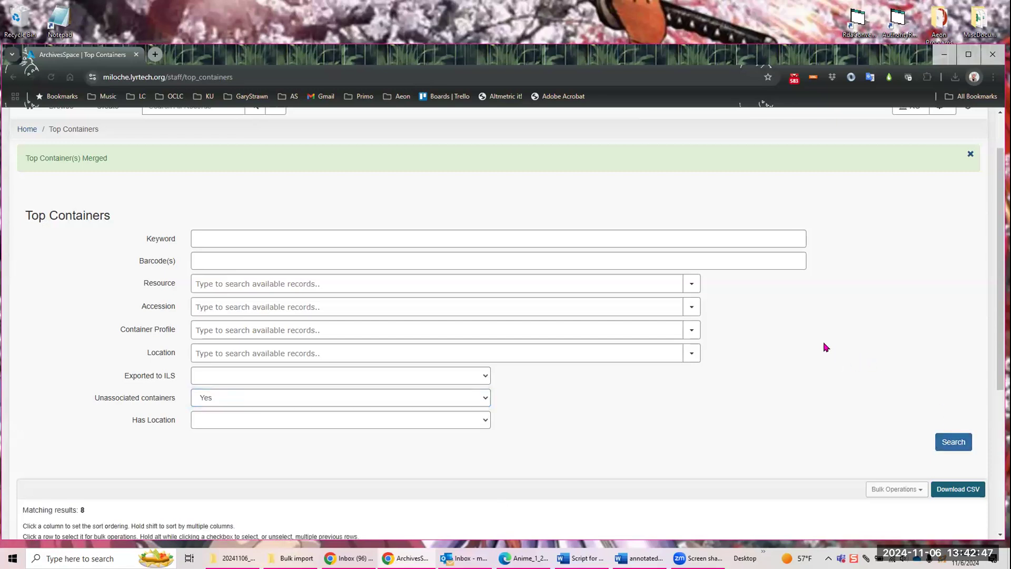
{"action": "scroll", "coordinate": [817, 345], "scroll_direction": "down", "scroll_amount": 1}
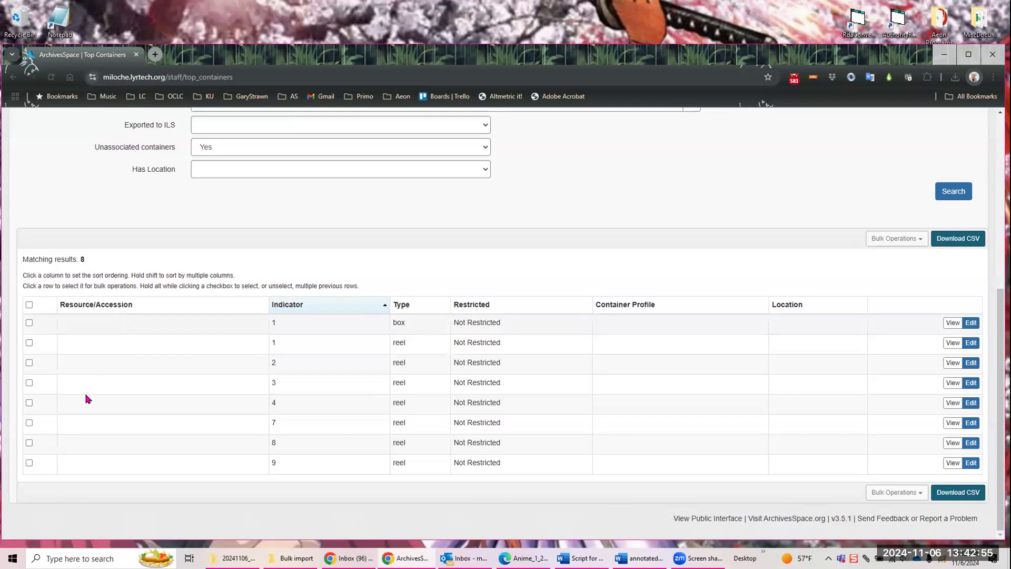
{"action": "left_click", "coordinate": [28, 305]}
{"action": "left_click", "coordinate": [105, 330]}
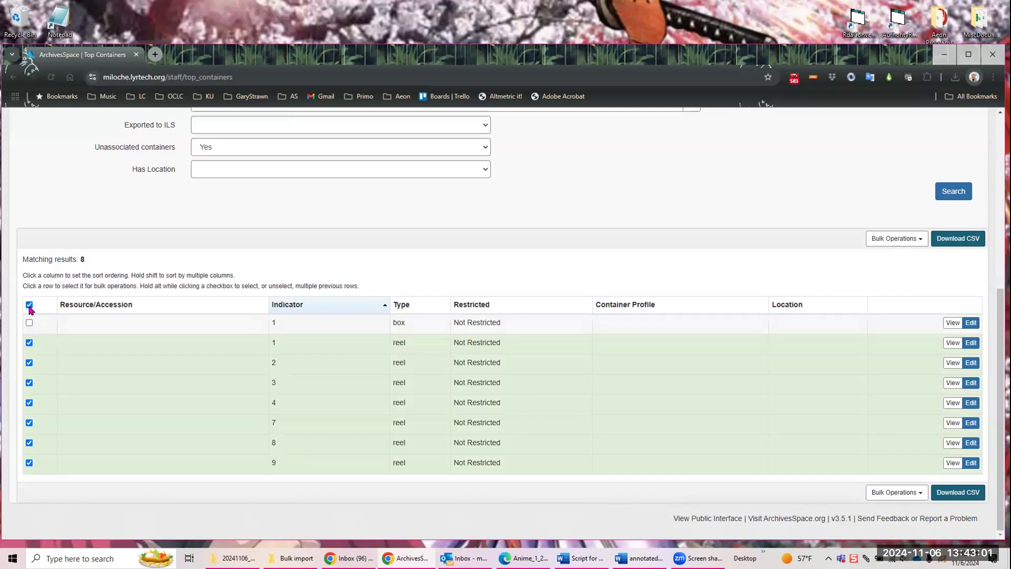
{"action": "left_click", "coordinate": [29, 305]}
{"action": "left_click", "coordinate": [29, 342]}
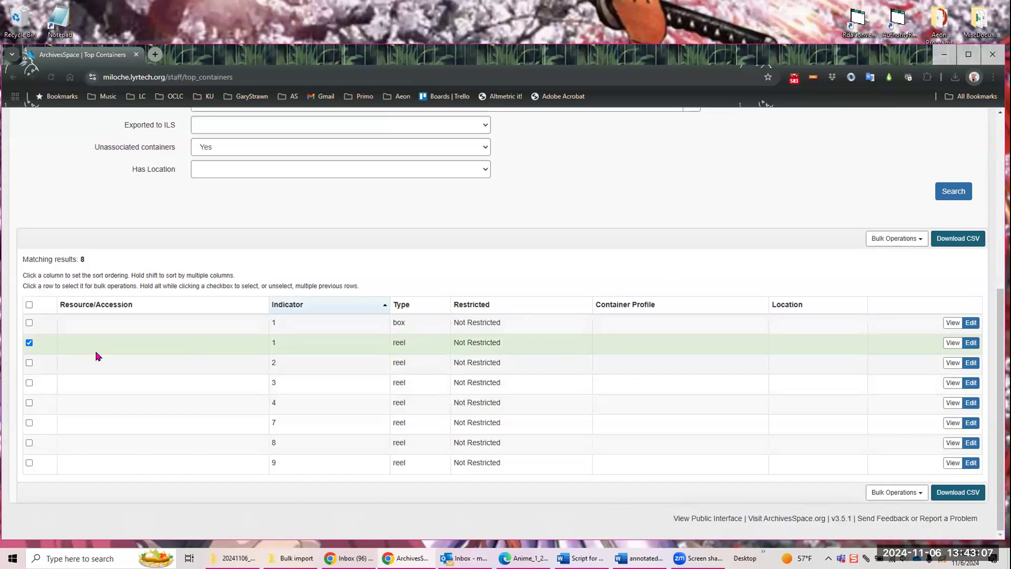
{"action": "left_click", "coordinate": [29, 343]}
Step: Delete the unassociated top container box 1 with the Delete Top Containers bulk operation and check the remaining list
{"action": "left_click", "coordinate": [29, 322]}
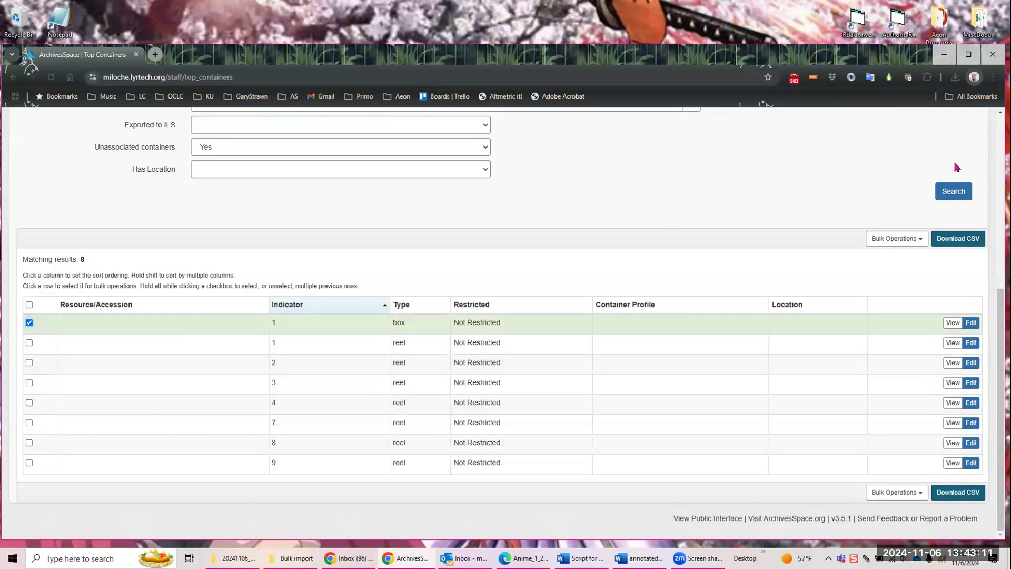
{"action": "left_click", "coordinate": [914, 239]}
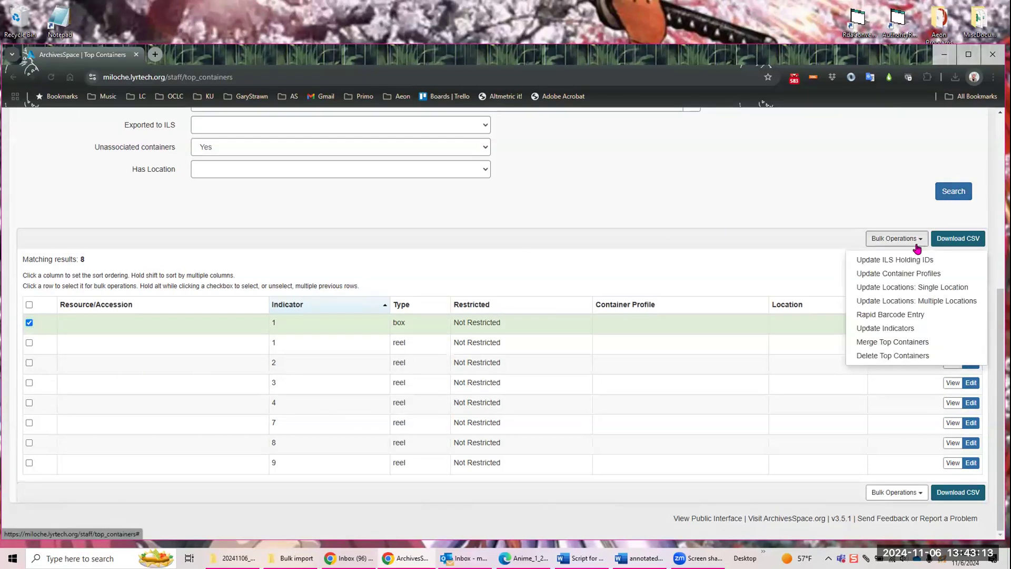
{"action": "left_click", "coordinate": [892, 356]}
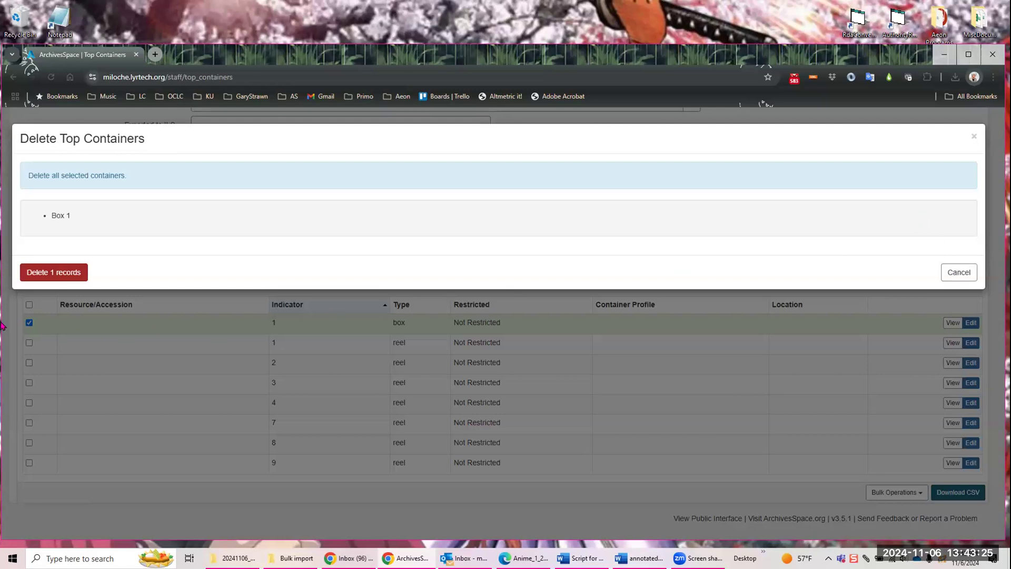
{"action": "left_click", "coordinate": [78, 274]}
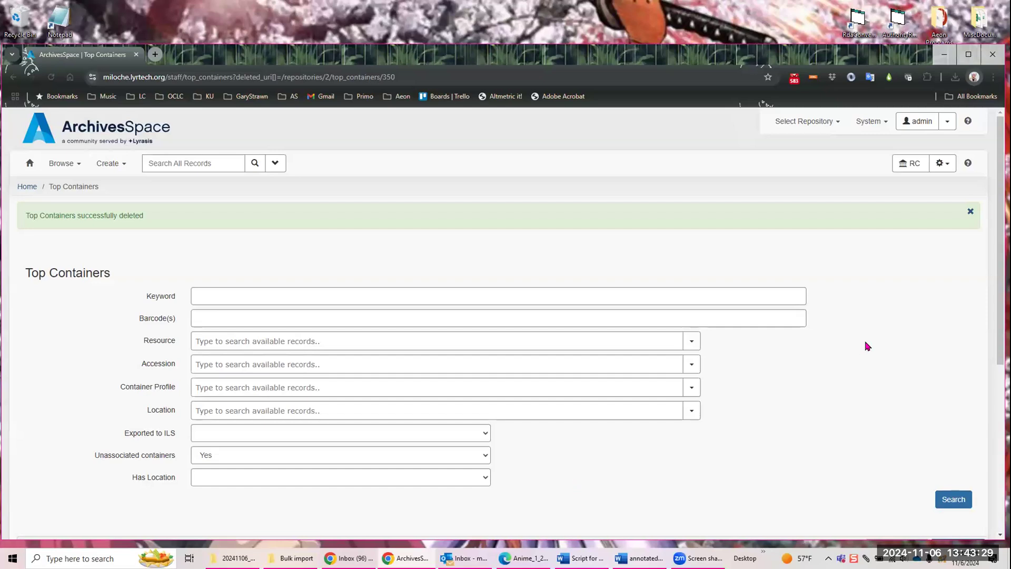
{"action": "scroll", "coordinate": [827, 314], "scroll_direction": "down", "scroll_amount": 5}
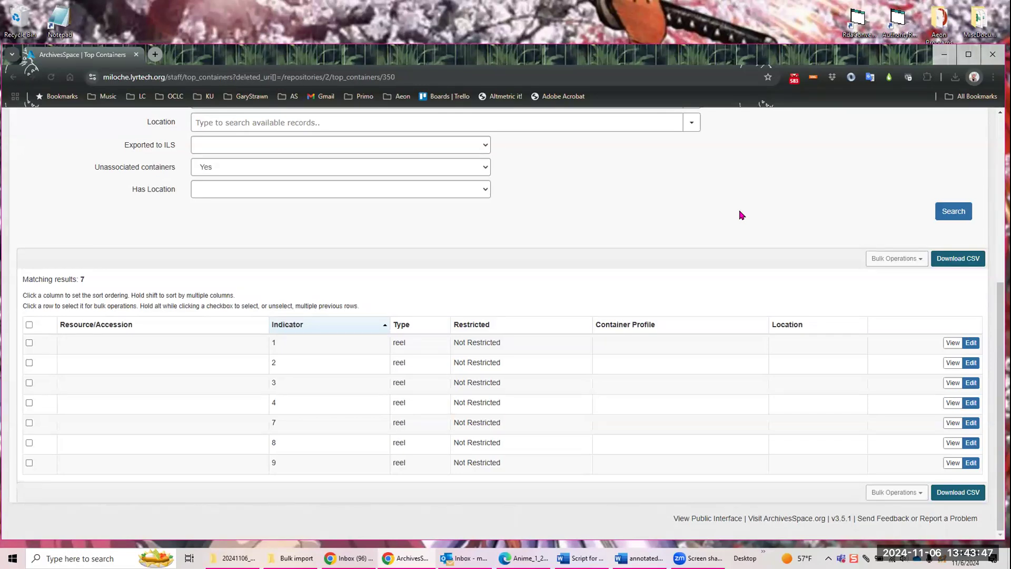
{"action": "scroll", "coordinate": [754, 190], "scroll_direction": "up", "scroll_amount": 6}
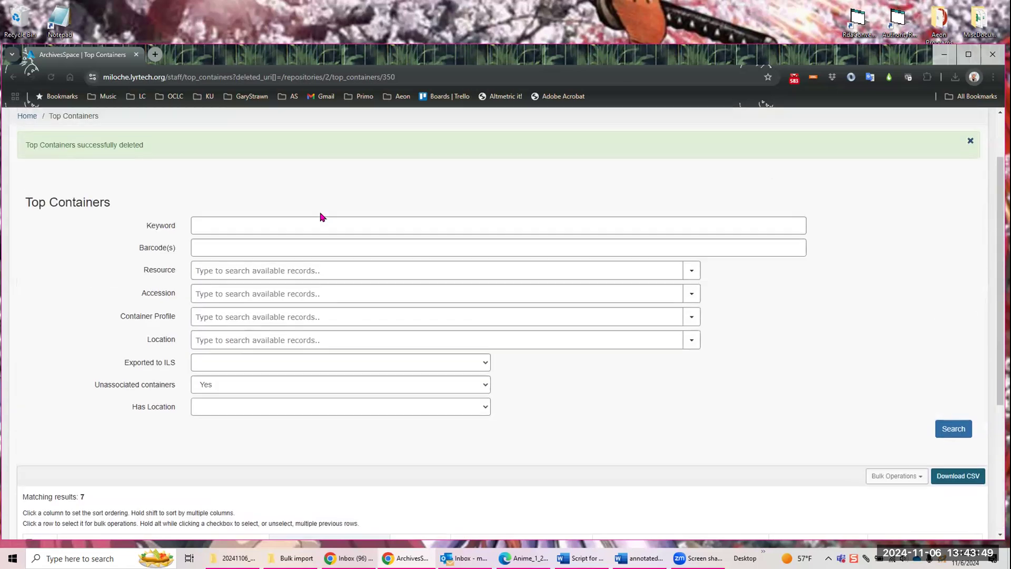
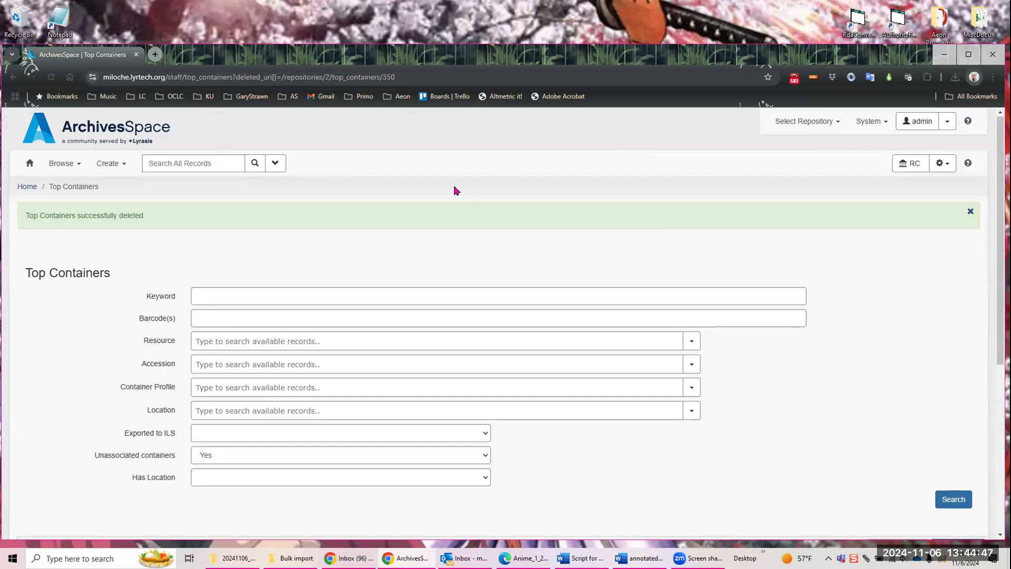
Step: Search all records for "studio", open the Studio Ghibli Collection resource for editing, and enlarge its tree pane to show more files
{"action": "left_click", "coordinate": [180, 160]}
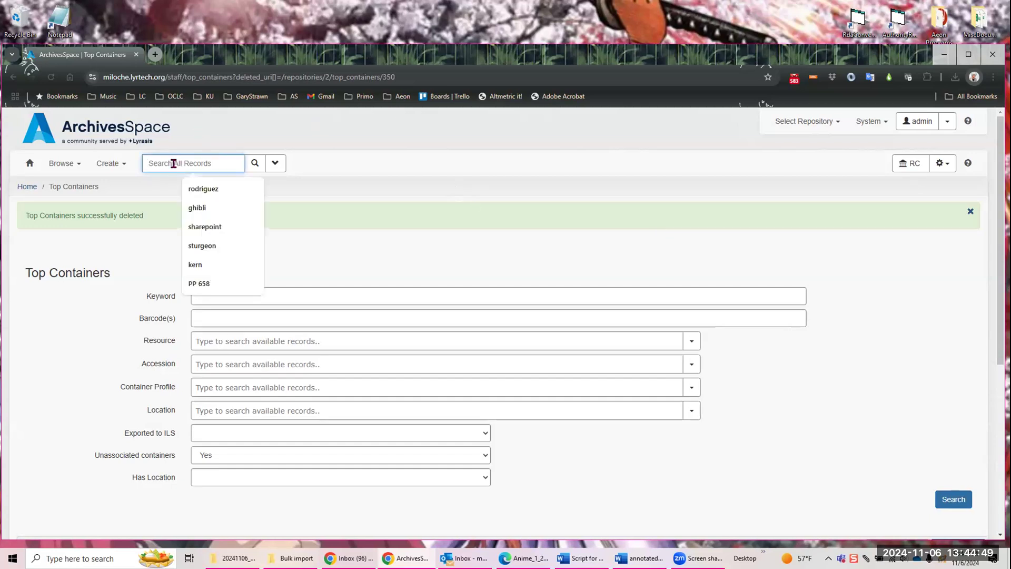
{"action": "type", "text": "studio"}
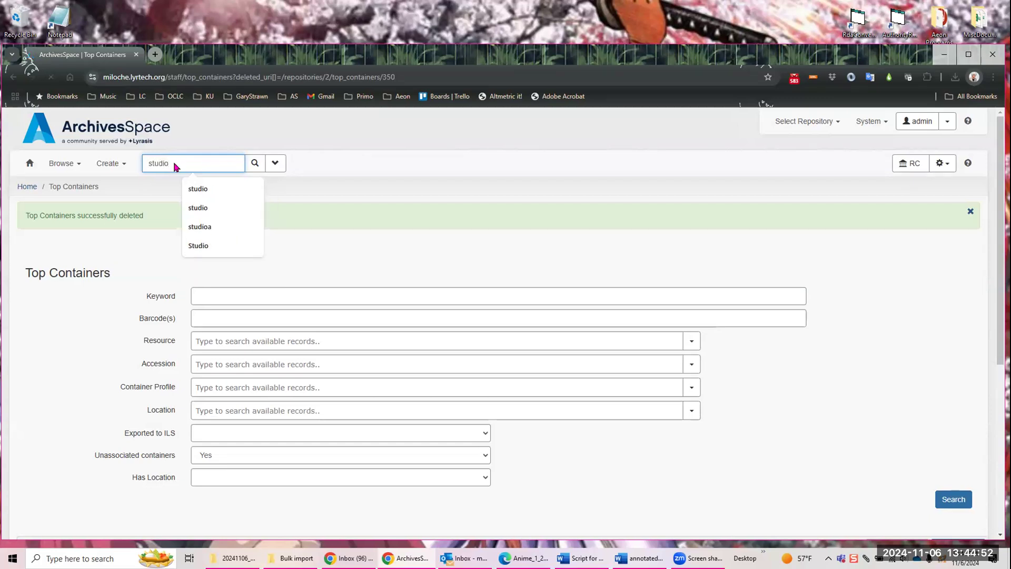
{"action": "key", "text": "Return"}
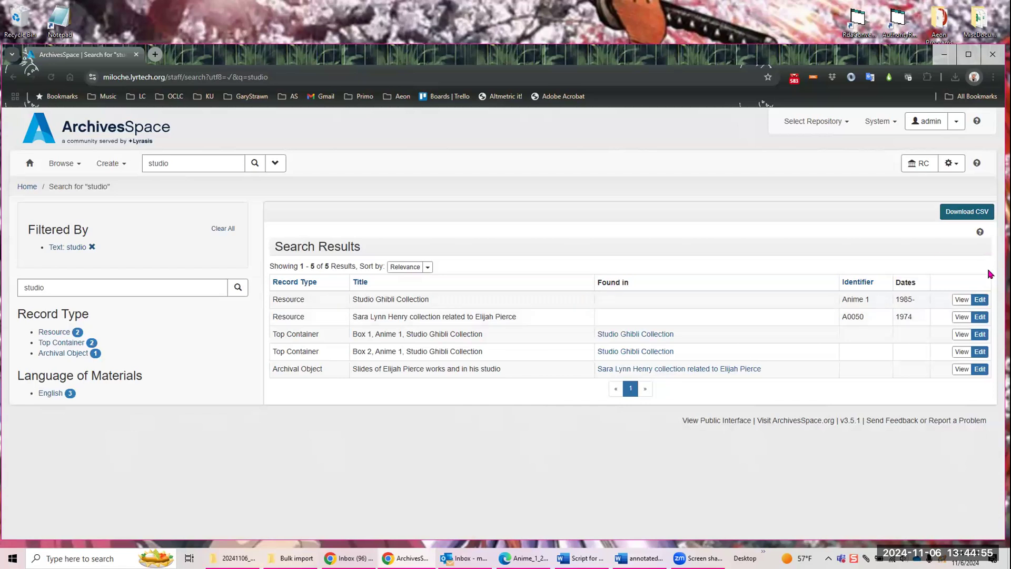
{"action": "left_click", "coordinate": [978, 301]}
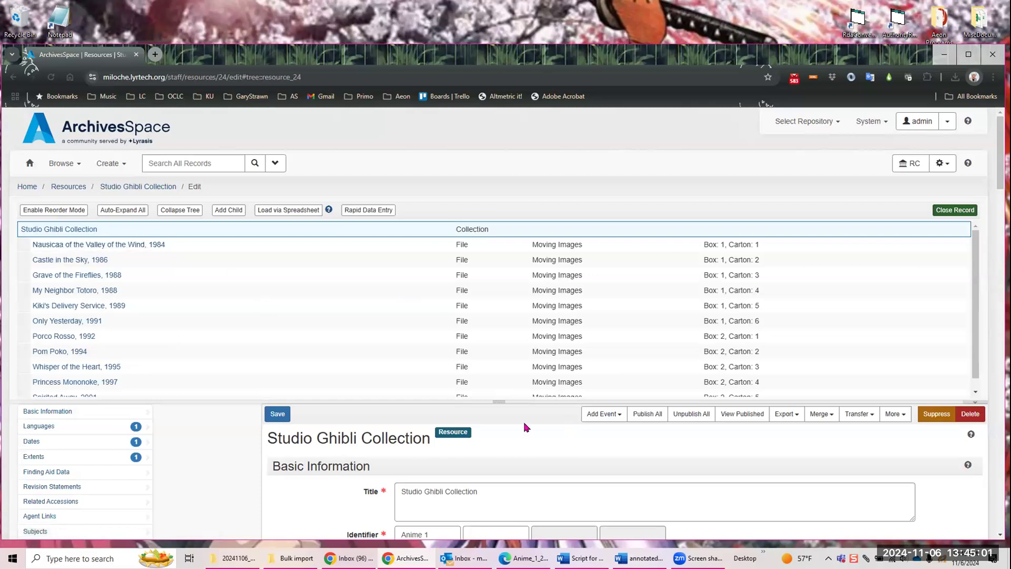
{"action": "mouse_move", "coordinate": [497, 398]}
{"action": "left_mouse_down"}
{"action": "mouse_move", "coordinate": [479, 452]}
{"action": "mouse_move", "coordinate": [487, 411]}
{"action": "left_mouse_up"}
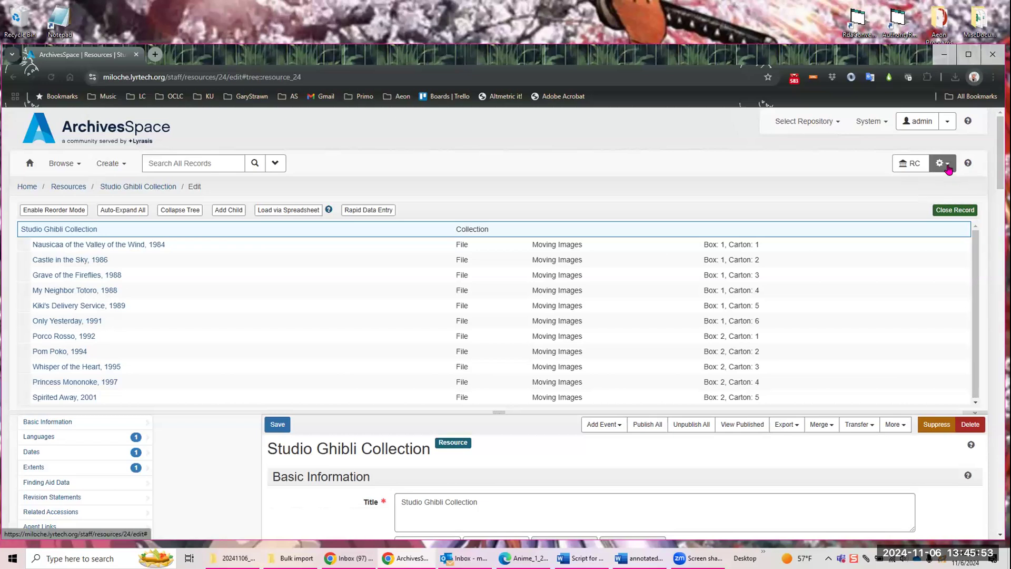
Step: Download the Bulk Import DO XLSX template from the repository's bulk import templates
{"action": "left_click", "coordinate": [946, 166]}
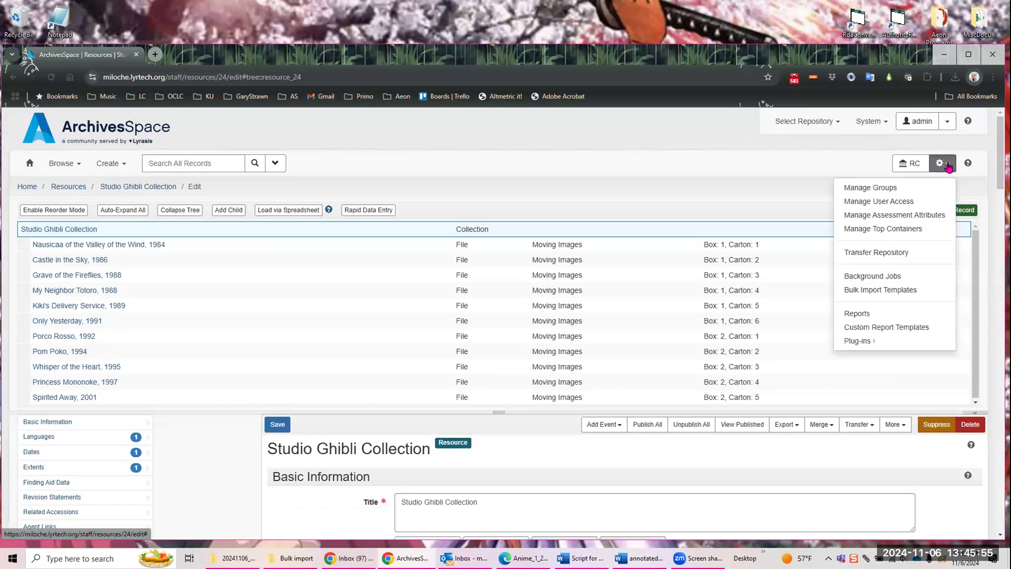
{"action": "left_click", "coordinate": [872, 292]}
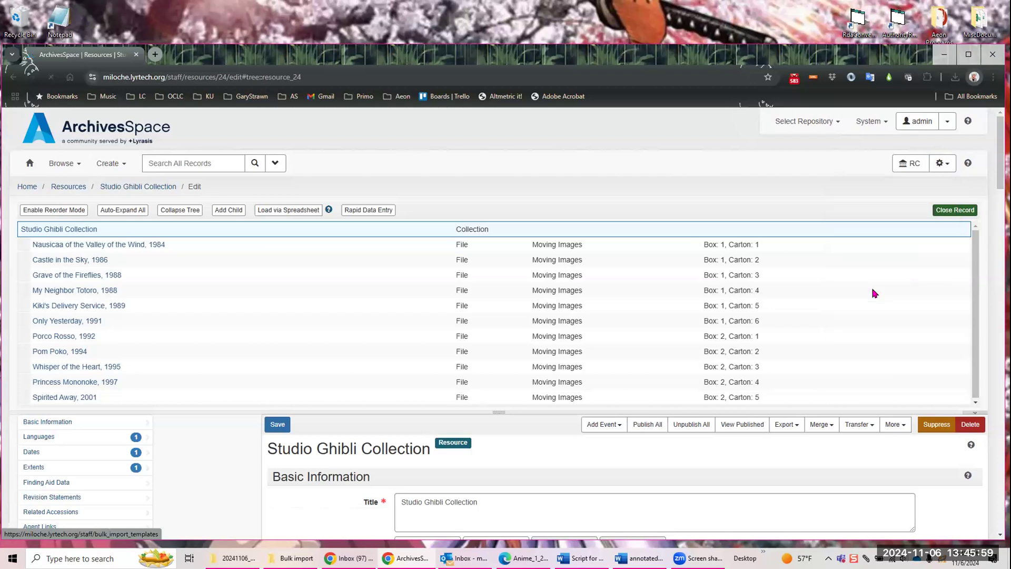
{"action": "scroll", "coordinate": [683, 299], "scroll_direction": "down", "scroll_amount": 1}
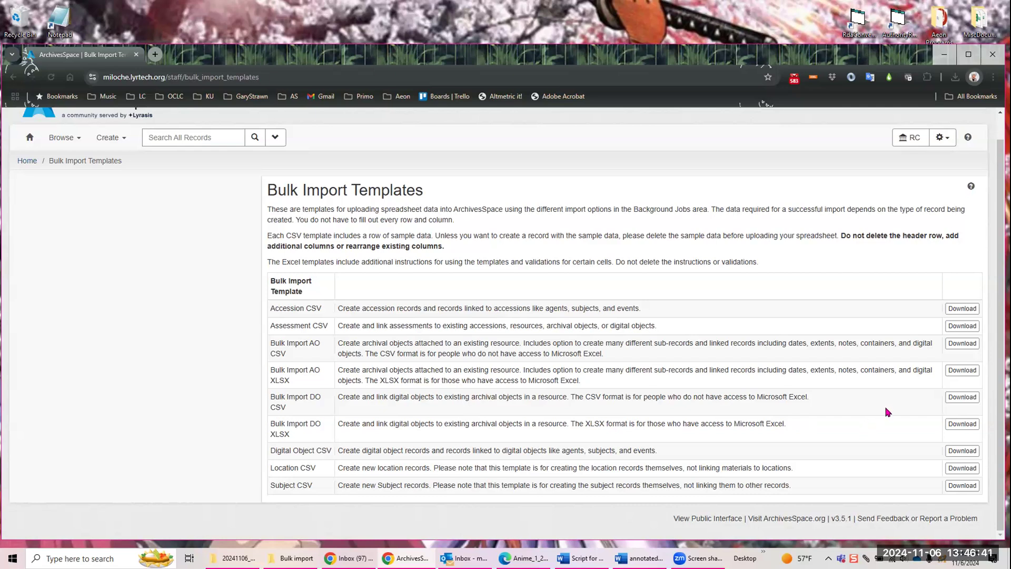
{"action": "left_click", "coordinate": [961, 426]}
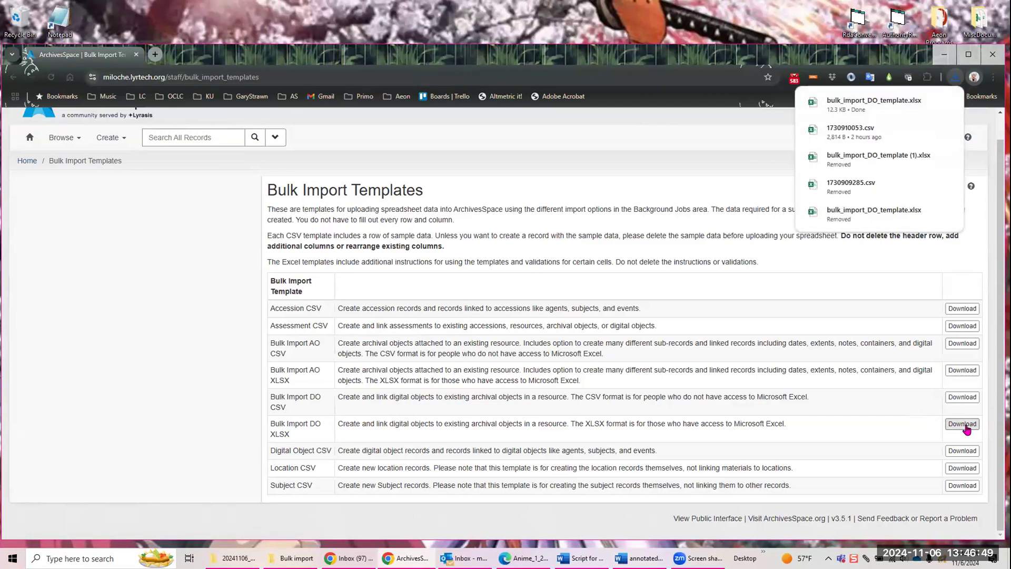
Step: Open the downloaded bulk_import_DO_template.xlsx in Excel and enable editing
{"action": "left_click", "coordinate": [955, 77]}
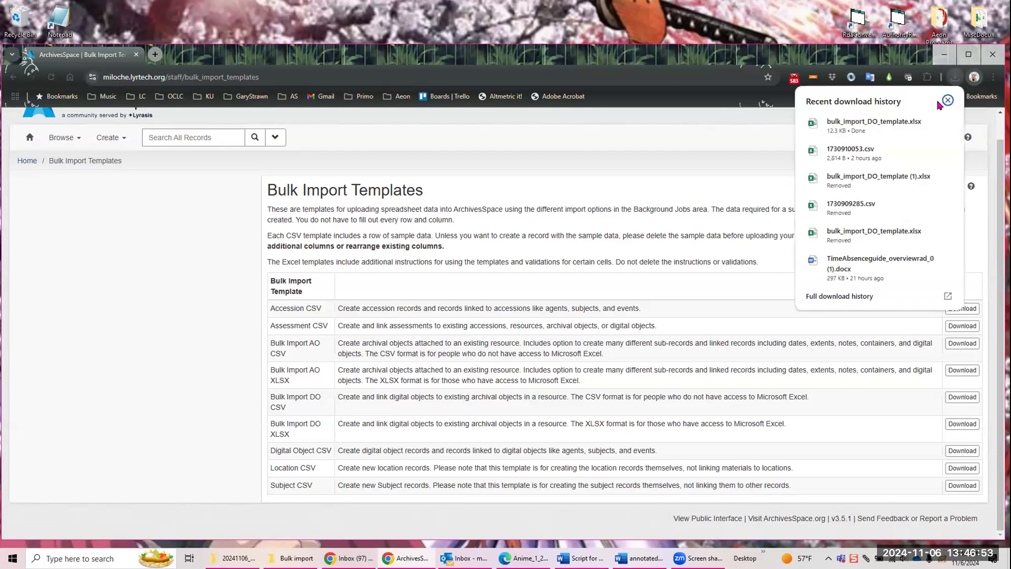
{"action": "left_click", "coordinate": [927, 125]}
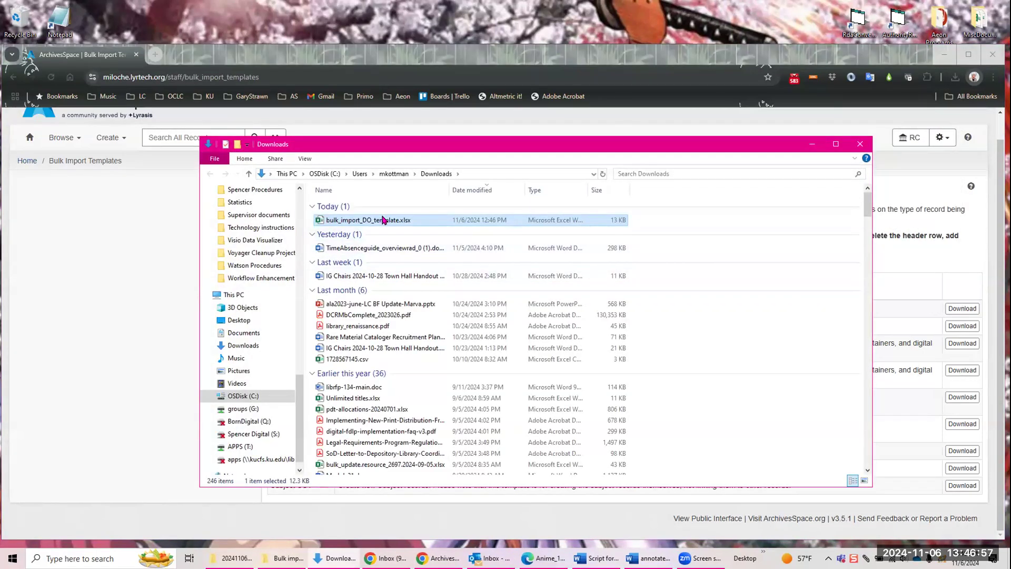
{"action": "double_click", "coordinate": [370, 221]}
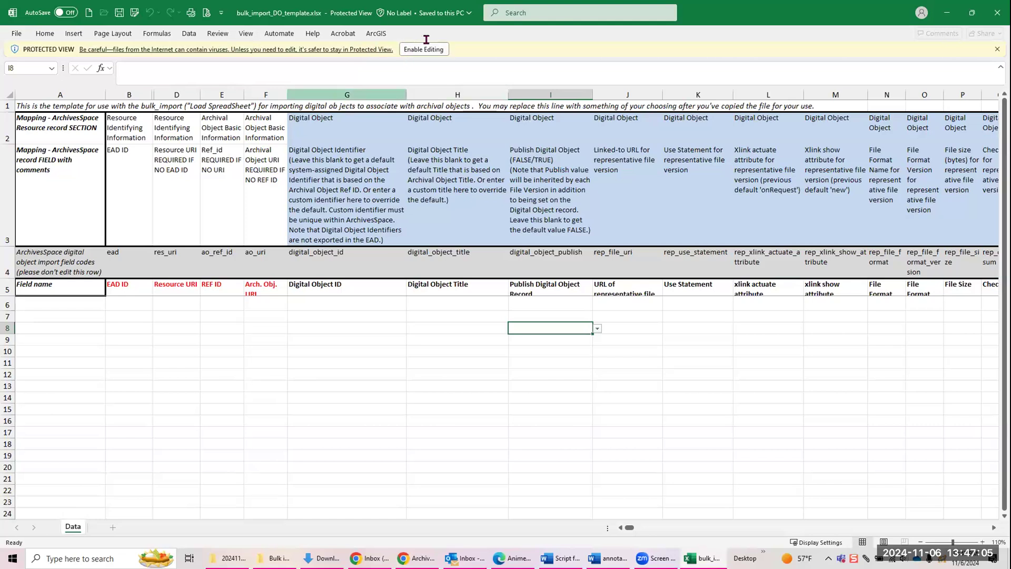
{"action": "left_click", "coordinate": [426, 49]}
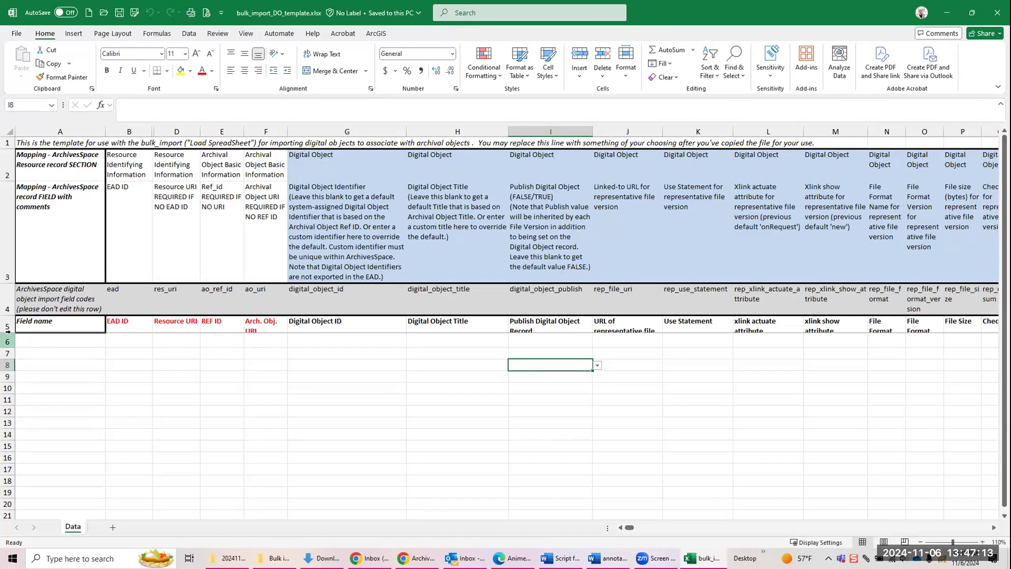
Step: Increase the height of row 5 in the template so the full field names fit
{"action": "left_click", "coordinate": [31, 339]}
{"action": "left_click_drag", "start_coordinate": [12, 337], "coordinate": [6, 350]}
{"action": "left_click", "coordinate": [30, 341]}
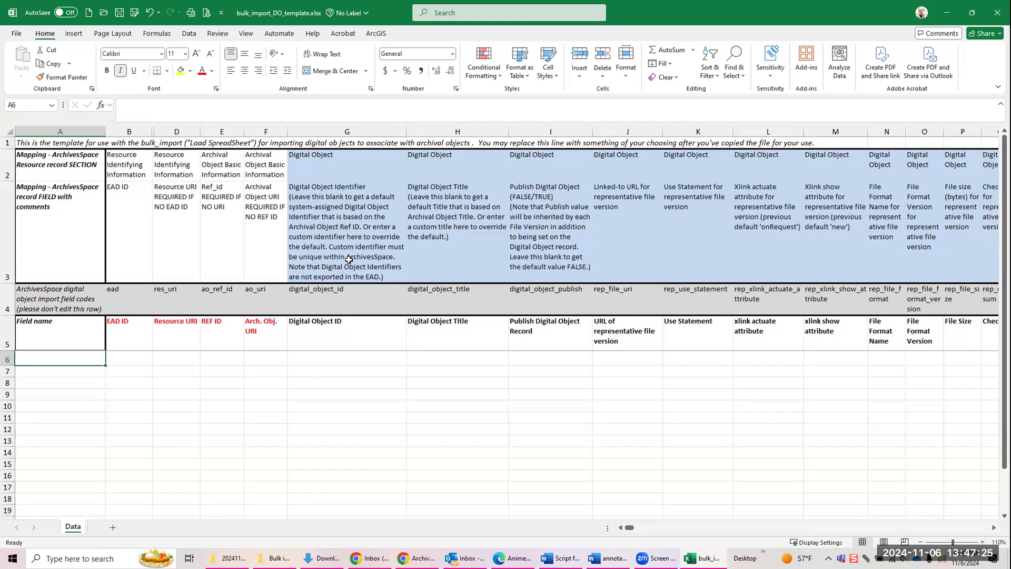
Step: Replace the template description in cell A1 with "Studio Ghibli"
{"action": "left_click", "coordinate": [32, 142]}
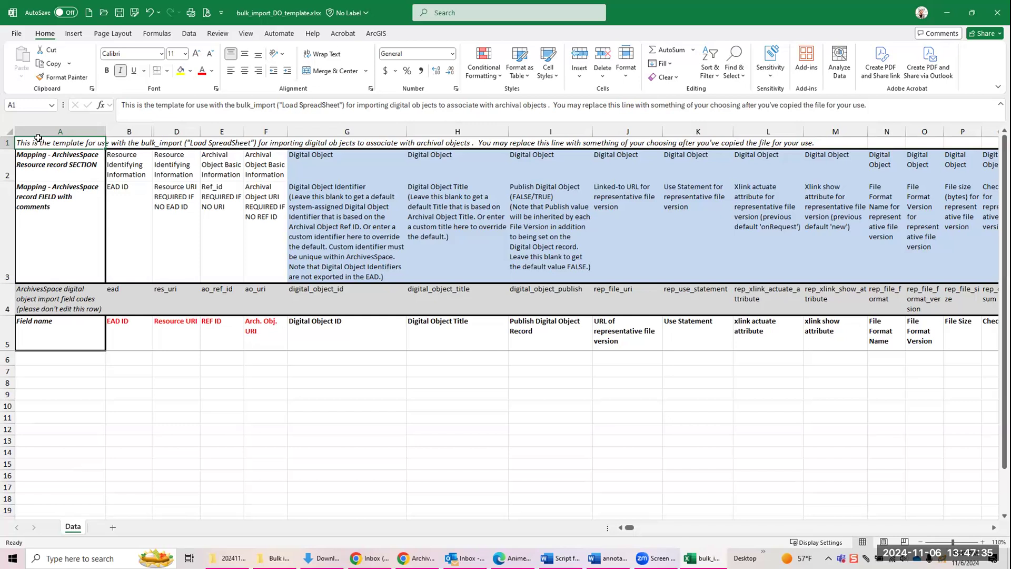
{"action": "type", "text": "Studio Ghibli"}
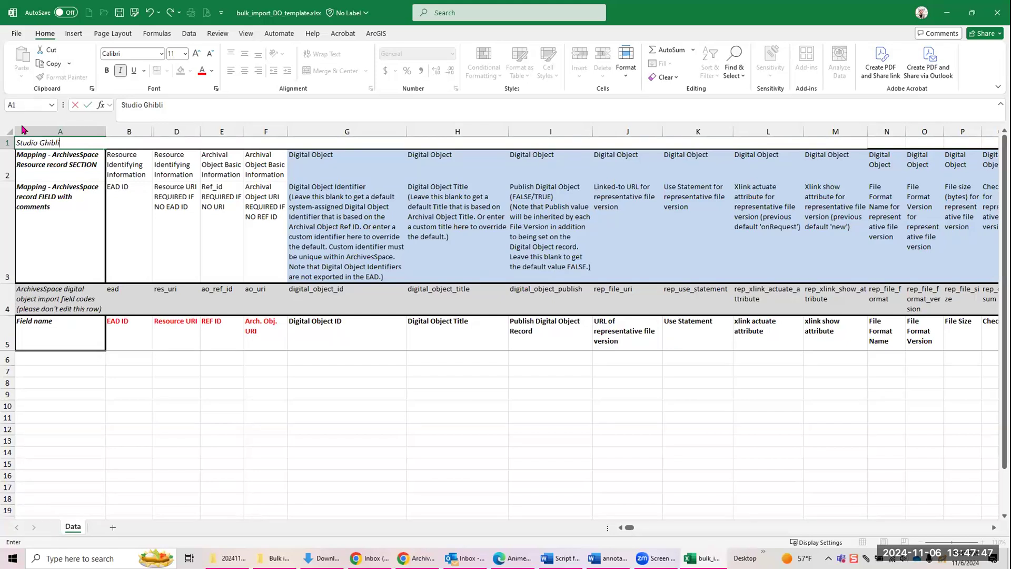
{"action": "left_click", "coordinate": [100, 370]}
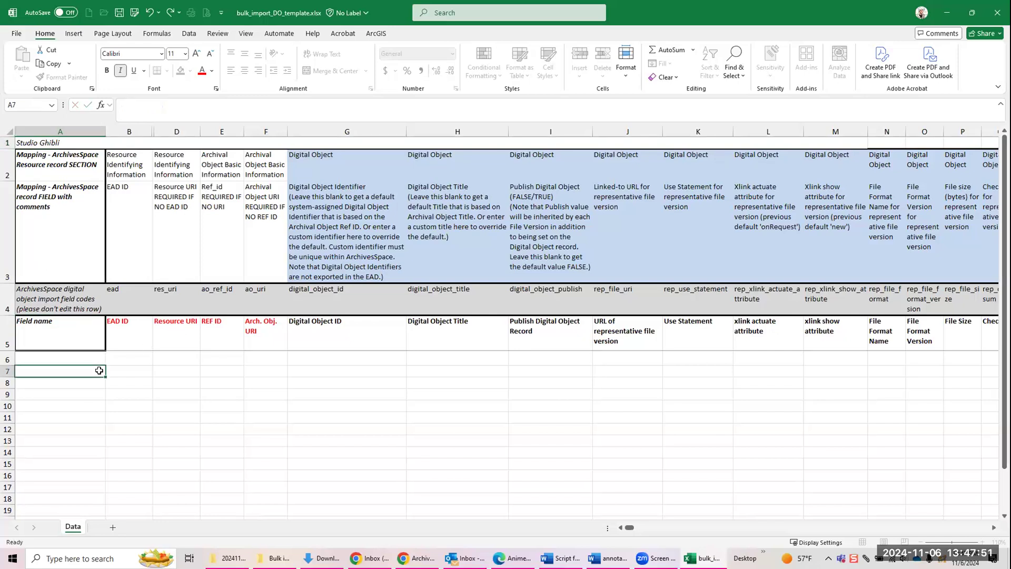
Step: Highlight the import field codes in row 4 and review the template's columns
{"action": "left_click", "coordinate": [8, 294]}
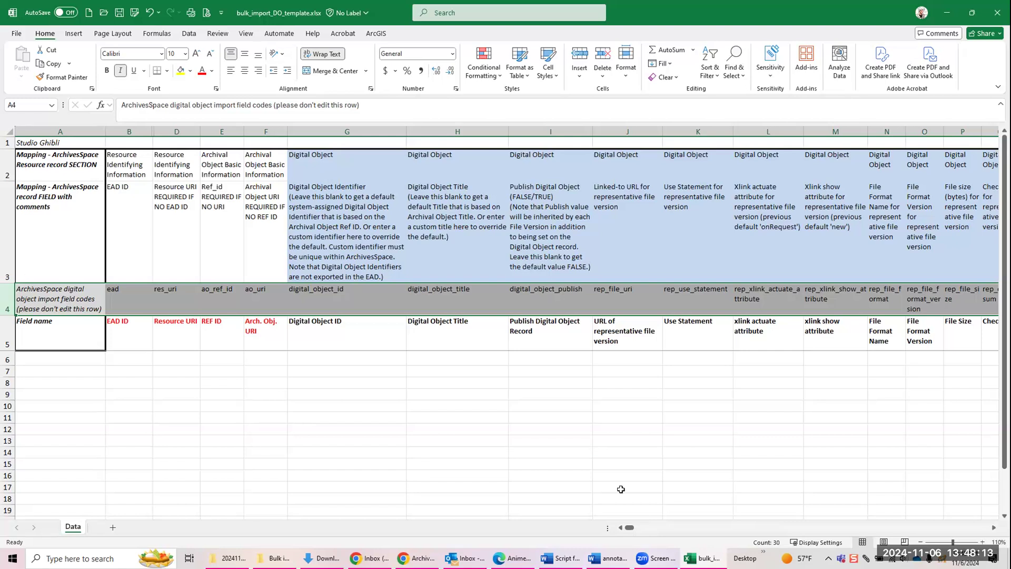
{"action": "left_click_drag", "start_coordinate": [629, 528], "coordinate": [599, 505]}
Step: Select the EAD ID cell B6, then switch to ArchivesSpace and show the Finding Aid Data of the Studio Ghibli Collection
{"action": "left_click", "coordinate": [116, 360]}
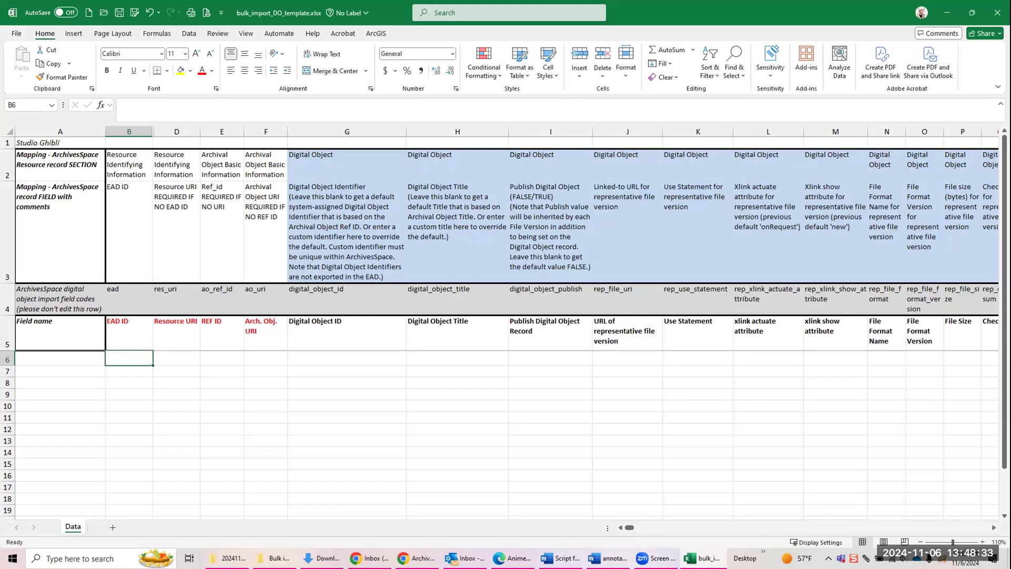
{"action": "left_click", "coordinate": [512, 558]}
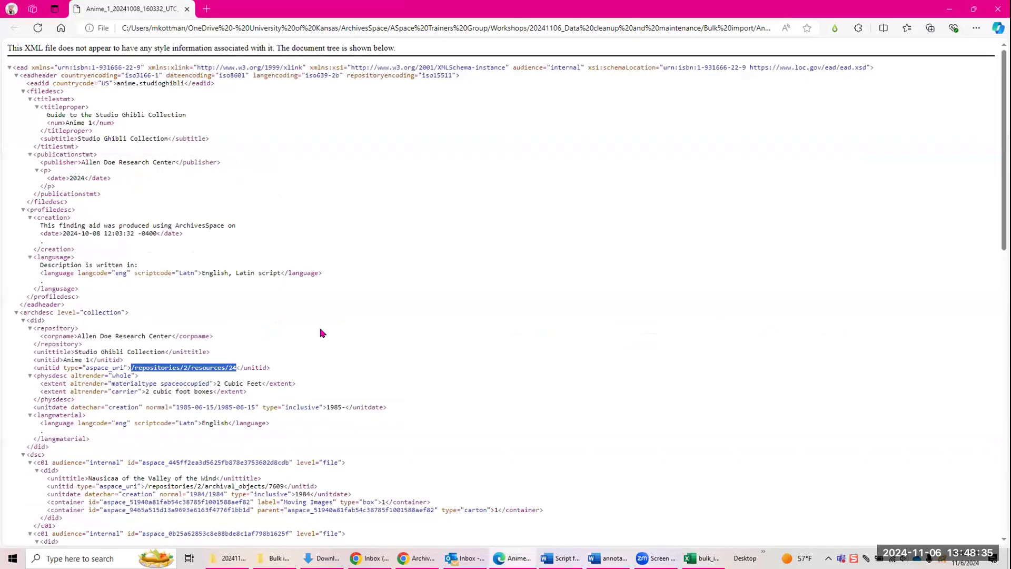
{"action": "left_click", "coordinate": [417, 558]}
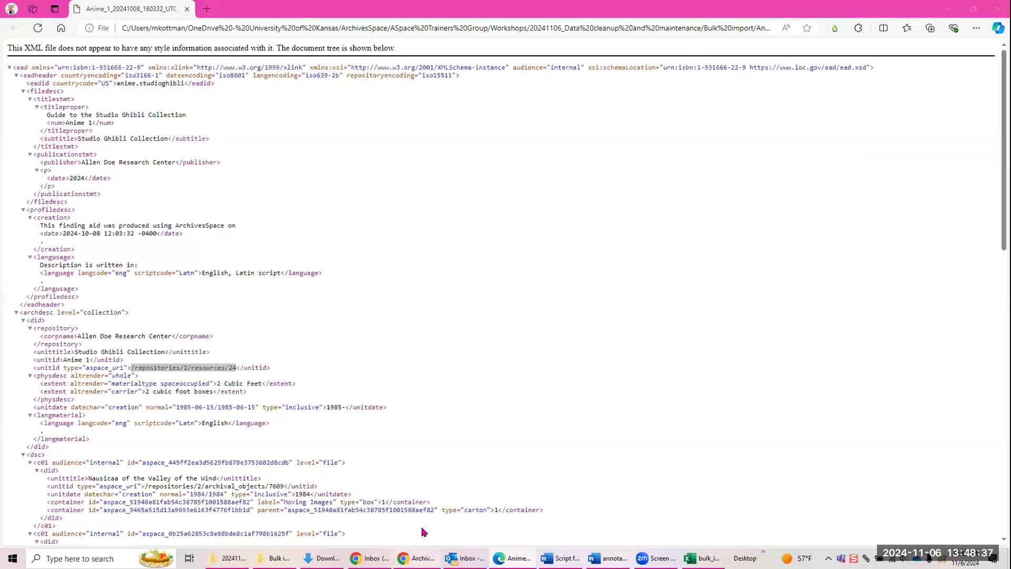
{"action": "left_click", "coordinate": [14, 76]}
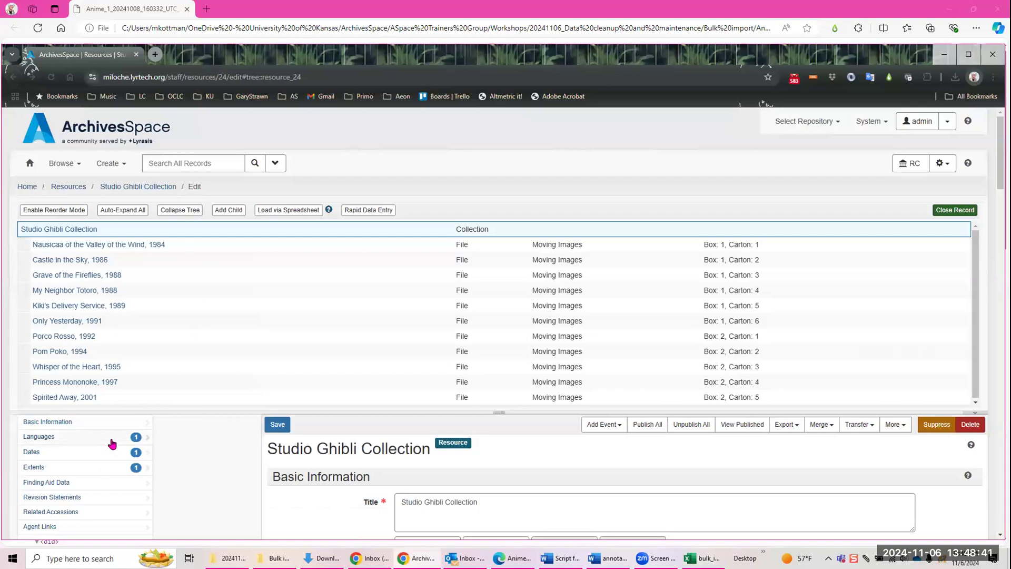
{"action": "scroll", "coordinate": [58, 437], "scroll_direction": "down", "scroll_amount": 1}
{"action": "left_click", "coordinate": [55, 432]}
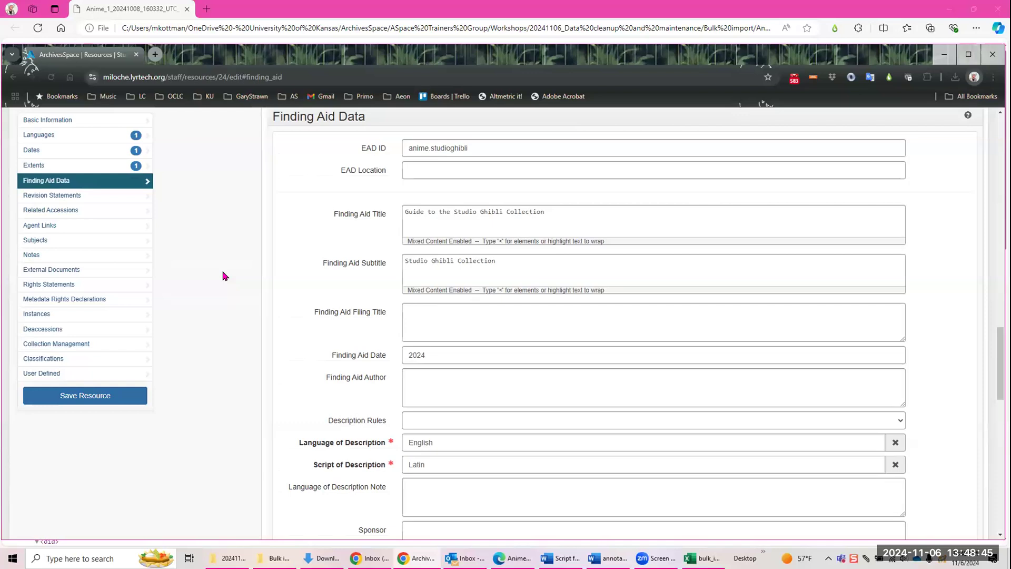
Step: Reuse the copied EAD ID anime.studioghibli and paste it into cell B6 of the Excel template
{"action": "mouse_move", "coordinate": [383, 151]}
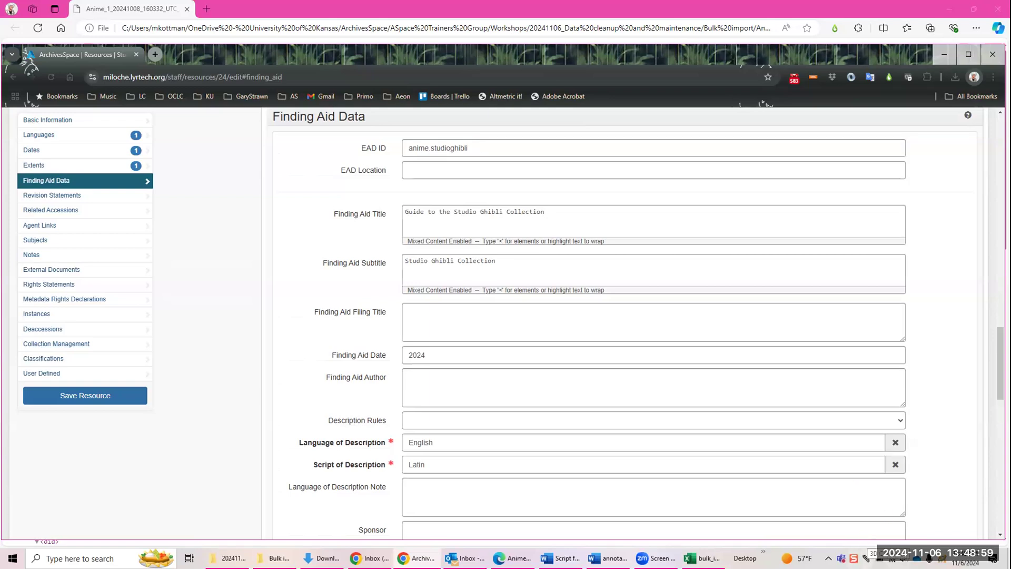
{"action": "left_click", "coordinate": [866, 558]}
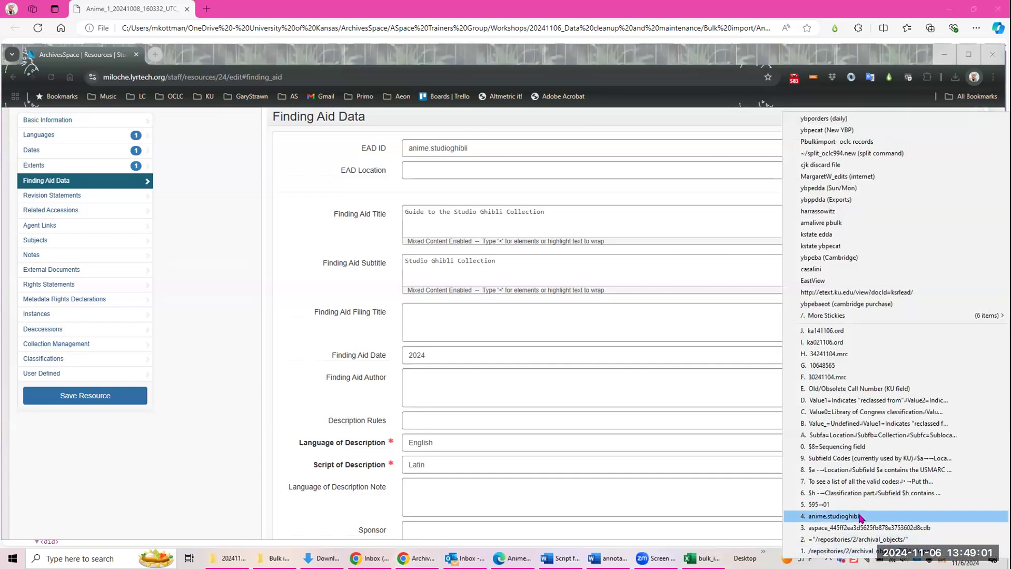
{"action": "left_click", "coordinate": [861, 517]}
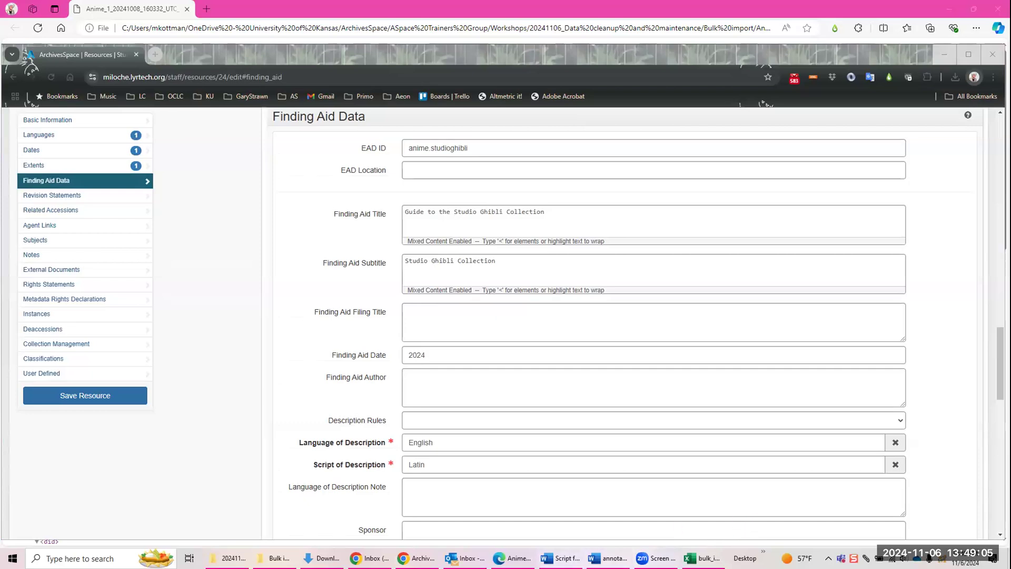
{"action": "left_click", "coordinate": [706, 558]}
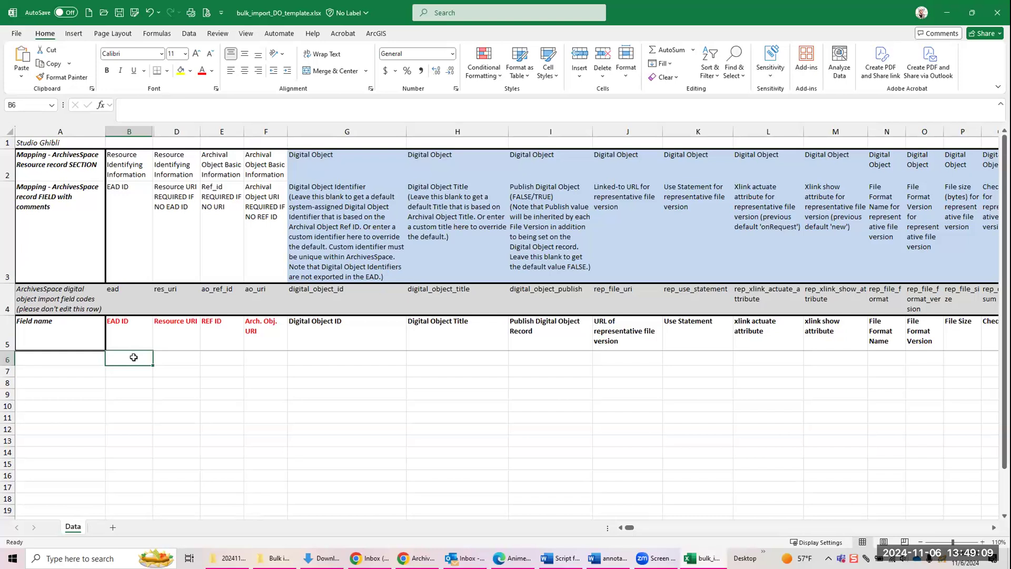
{"action": "type", "text": "anime.studioghibli"}
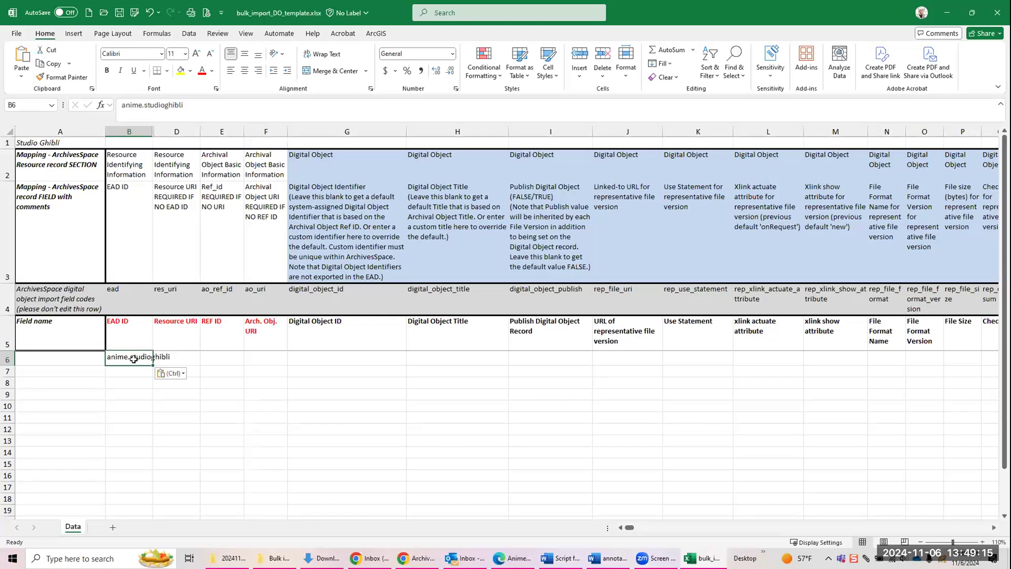
Step: Select the Resource URI cell D6 and examine the resource and archival object URIs in the collection's EAD XML in Edge
{"action": "left_click", "coordinate": [176, 357]}
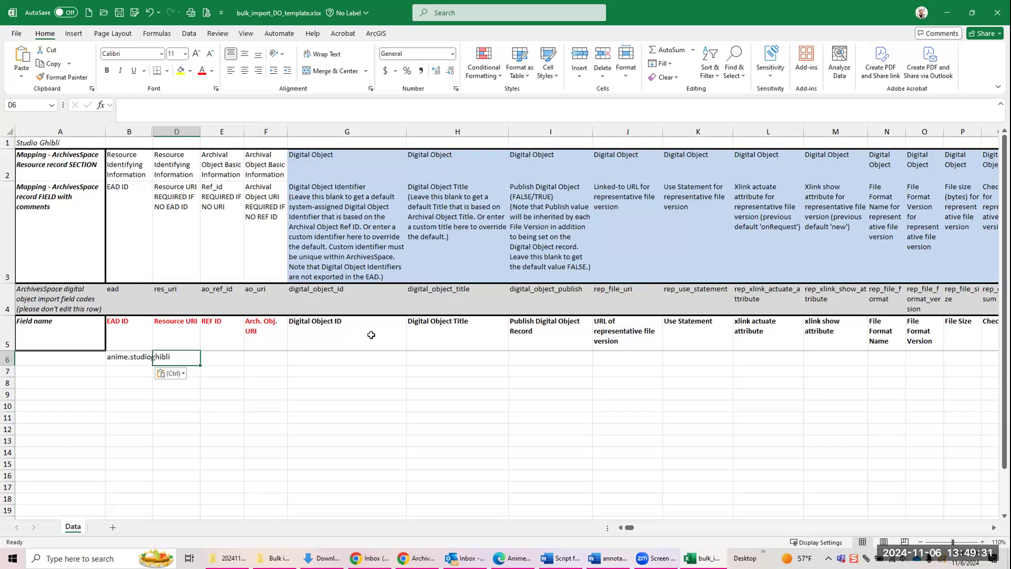
{"action": "left_click", "coordinate": [513, 553]}
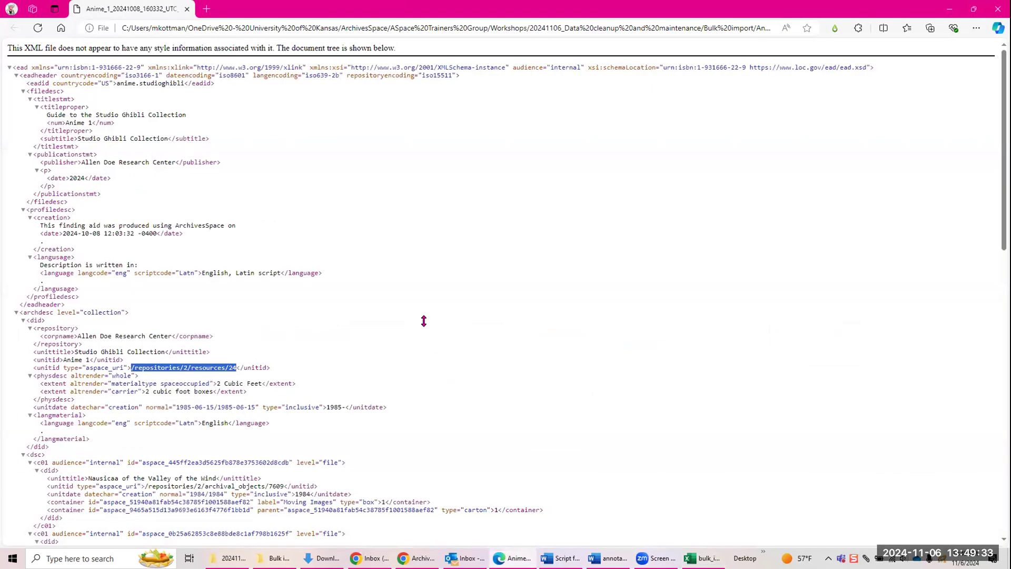
{"action": "scroll", "coordinate": [422, 219], "scroll_direction": "down", "scroll_amount": 1}
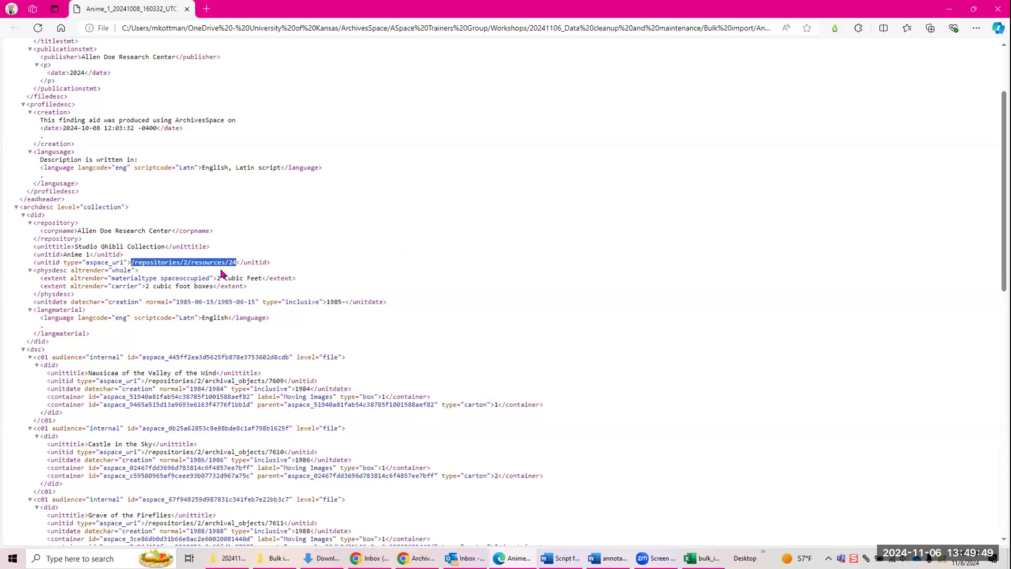
{"action": "left_click", "coordinate": [703, 558]}
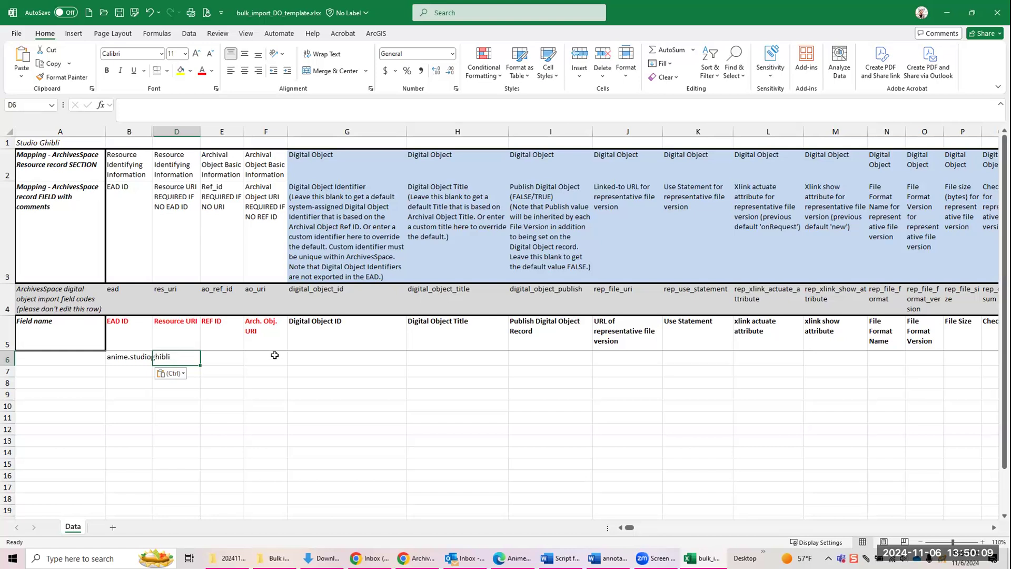
Step: Select the REF ID cell E6, then switch to ArchivesSpace and highlight the Ref ID of Castle in the Sky, 1986
{"action": "left_click", "coordinate": [230, 357]}
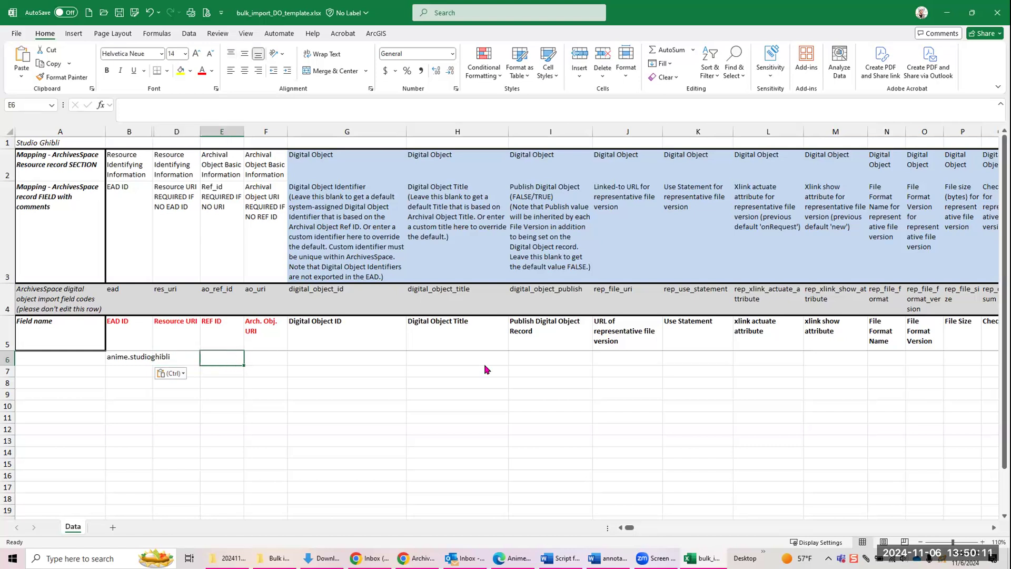
{"action": "left_click", "coordinate": [433, 556]}
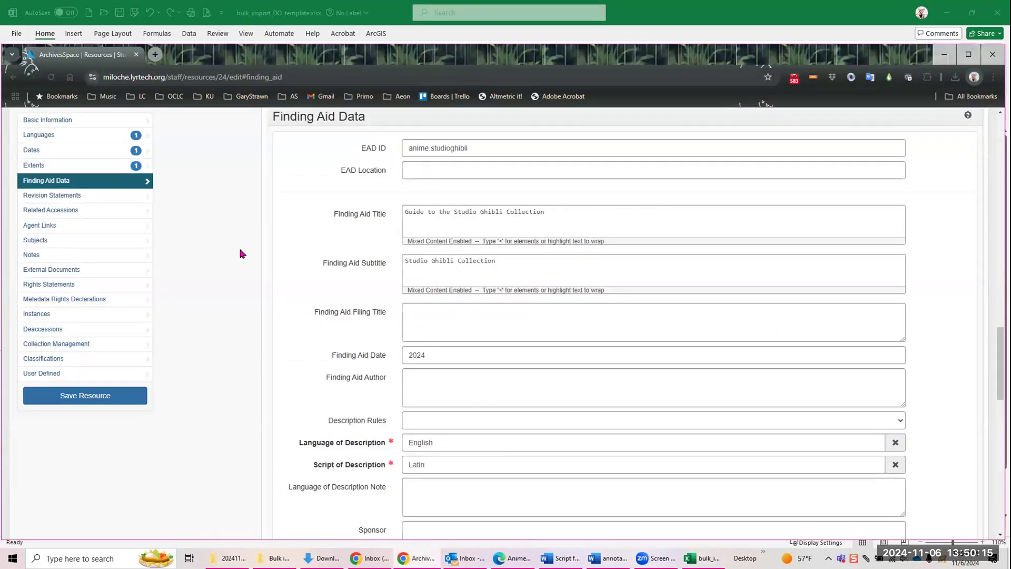
{"action": "scroll", "coordinate": [241, 254], "scroll_direction": "up", "scroll_amount": 15}
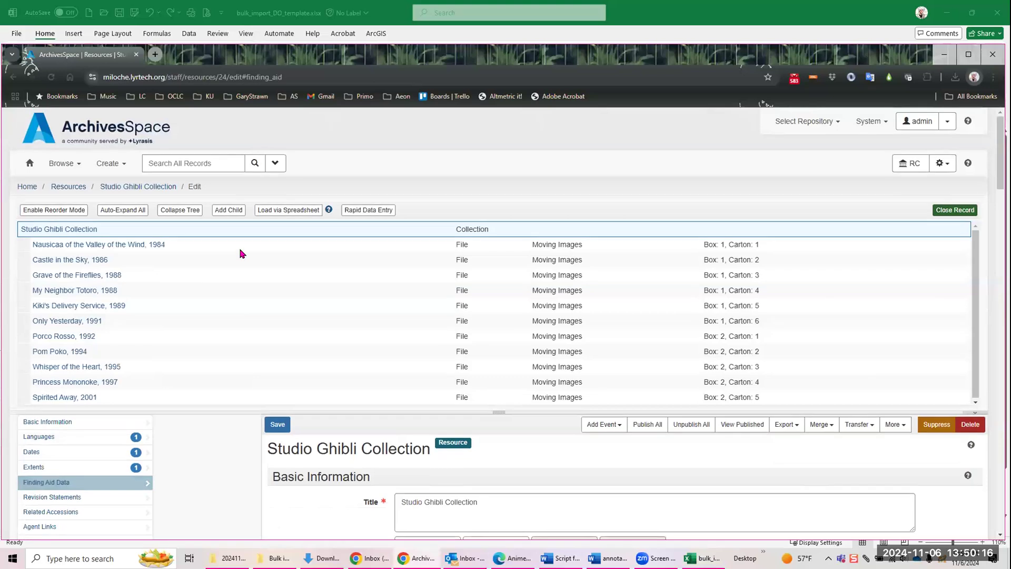
{"action": "left_click", "coordinate": [68, 260]}
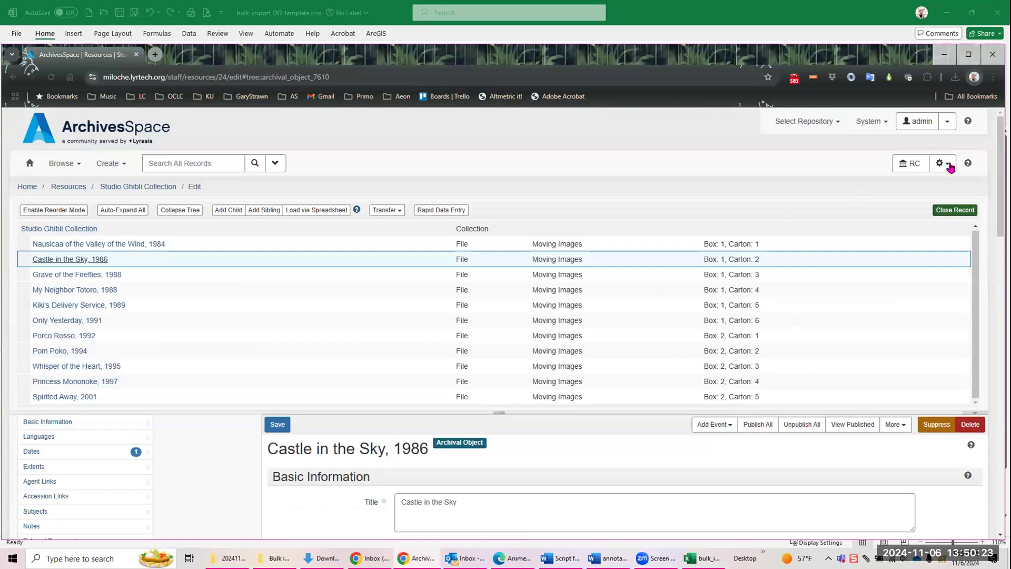
{"action": "scroll", "coordinate": [397, 287], "scroll_direction": "down", "scroll_amount": 5}
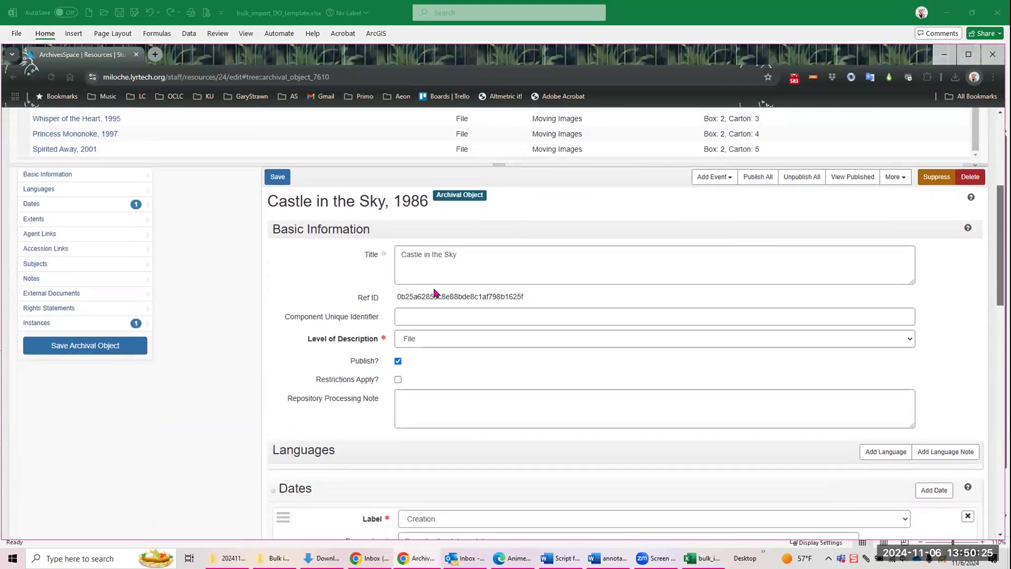
{"action": "left_click_drag", "start_coordinate": [397, 287], "coordinate": [529, 289]}
{"action": "left_click", "coordinate": [537, 291]}
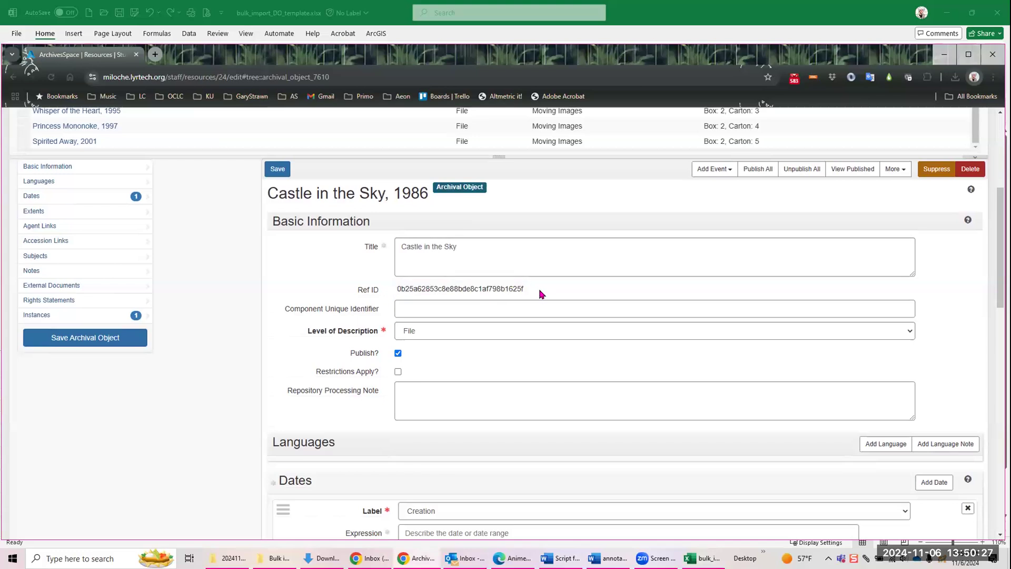
{"action": "left_click_drag", "start_coordinate": [397, 288], "coordinate": [490, 288]}
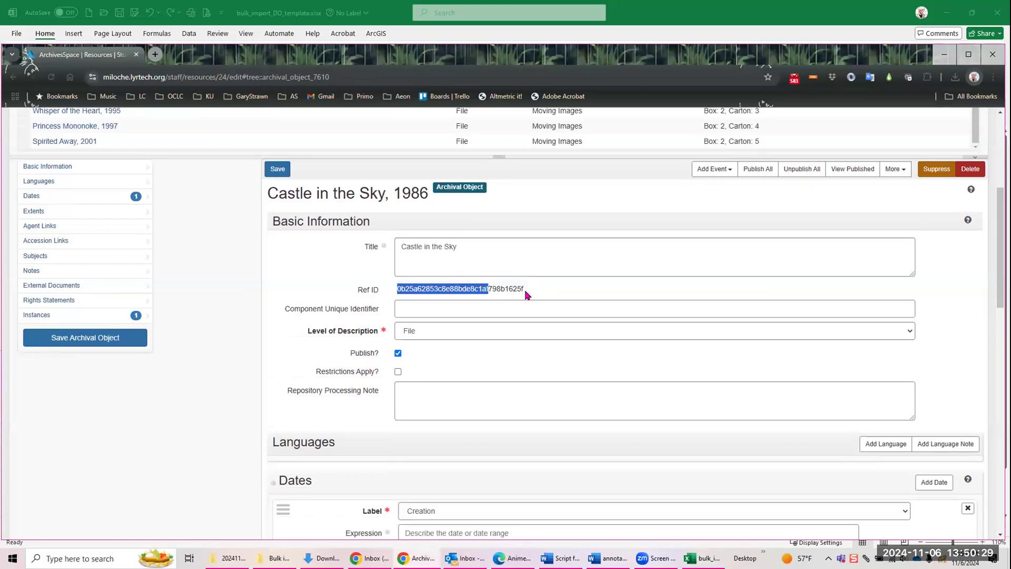
{"action": "left_click", "coordinate": [527, 293]}
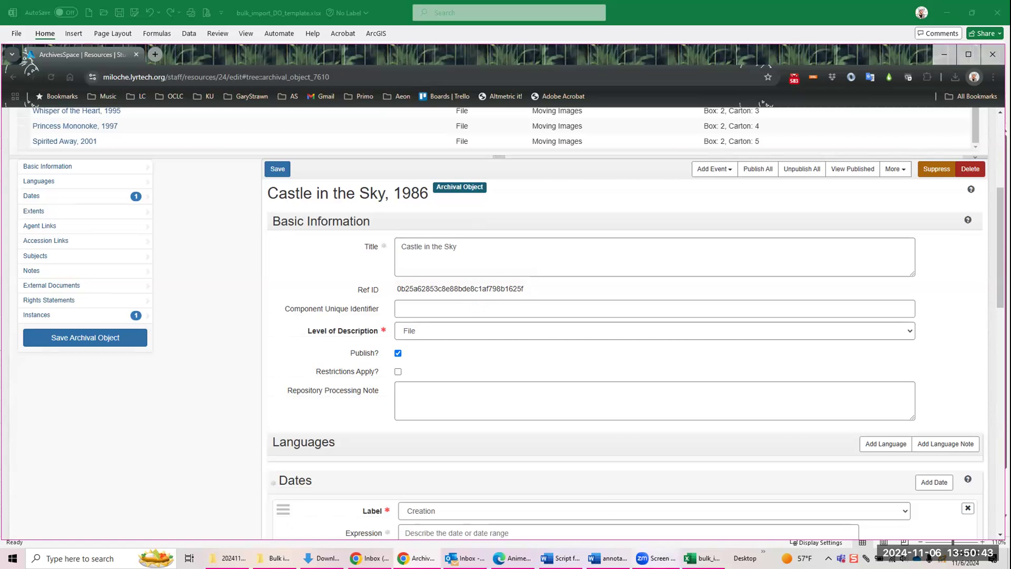
Step: Point out the Arch. Obj. URI and EAD ID cells in the Excel template, then examine the Castle in the Sky record in ArchivesSpace
{"action": "left_click", "coordinate": [700, 557]}
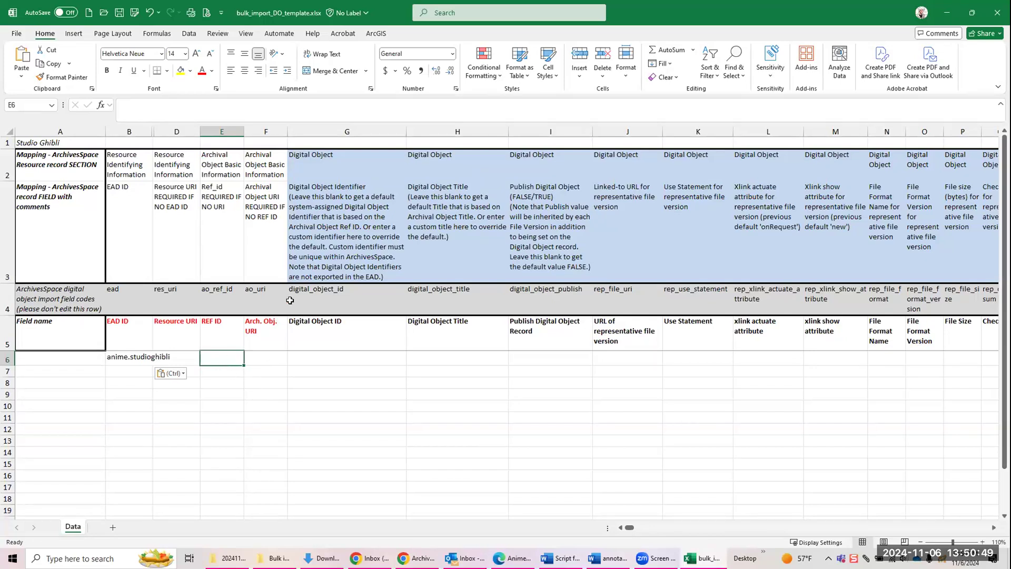
{"action": "left_click", "coordinate": [263, 357]}
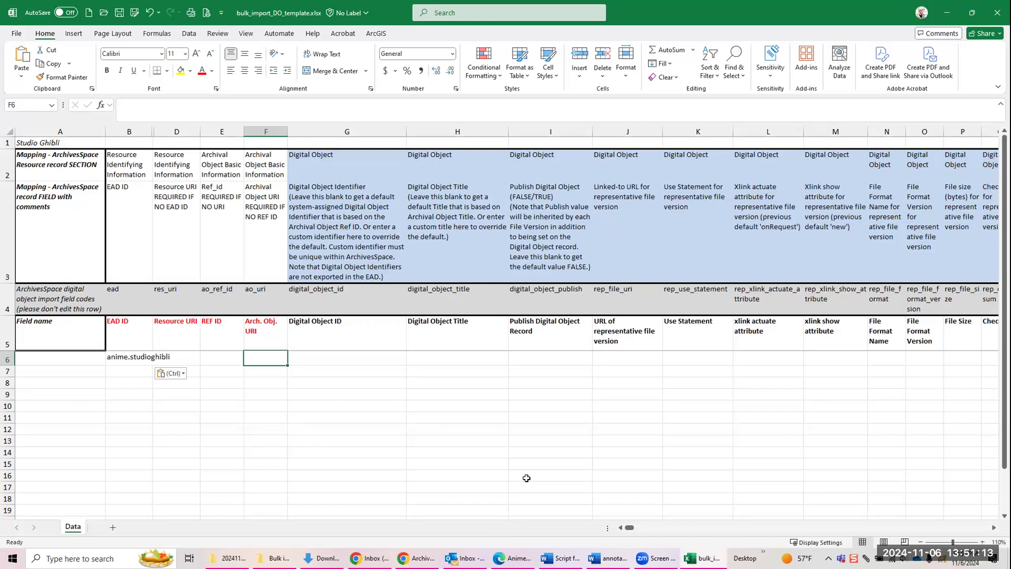
{"action": "left_click", "coordinate": [127, 356]}
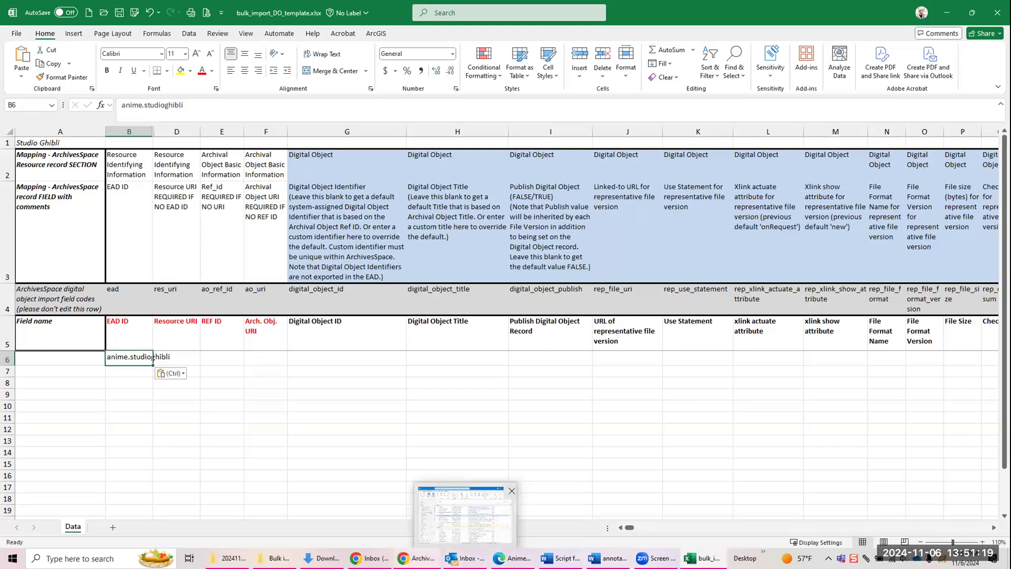
{"action": "left_click", "coordinate": [416, 558]}
{"action": "scroll", "coordinate": [279, 285], "scroll_direction": "up", "scroll_amount": 5}
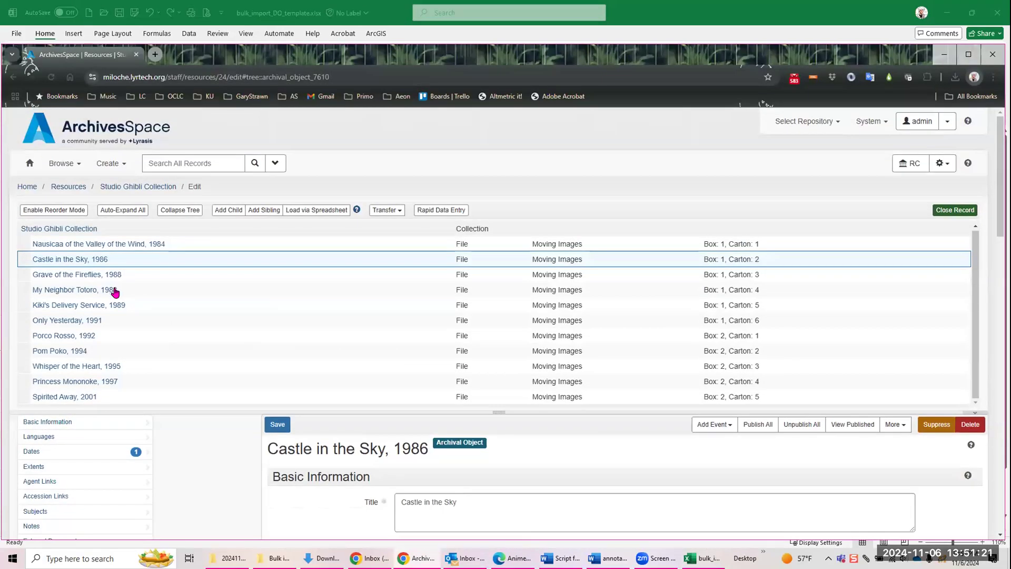
{"action": "scroll", "coordinate": [435, 479], "scroll_direction": "down", "scroll_amount": 4}
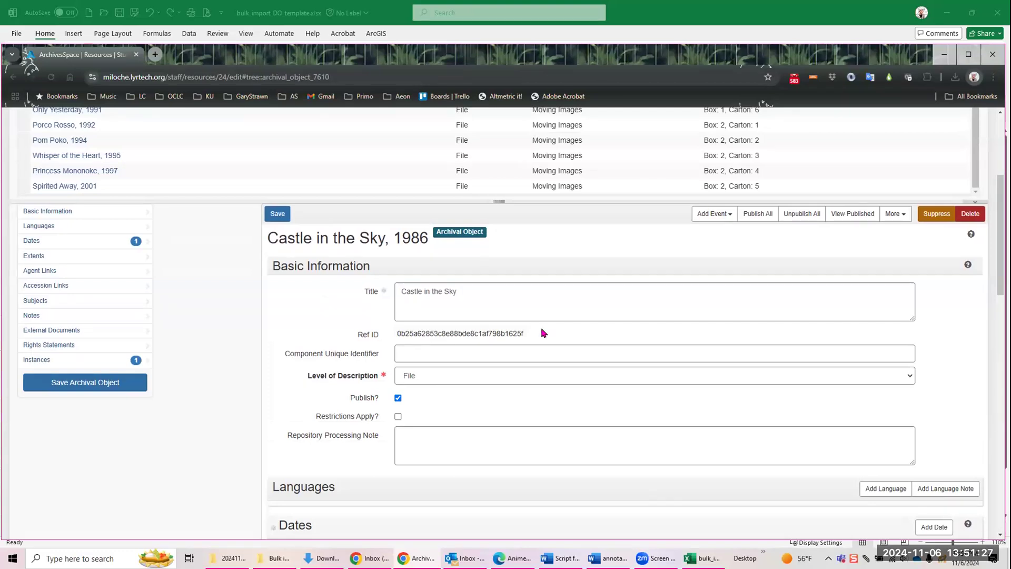
{"action": "scroll", "coordinate": [442, 238], "scroll_direction": "up", "scroll_amount": 2}
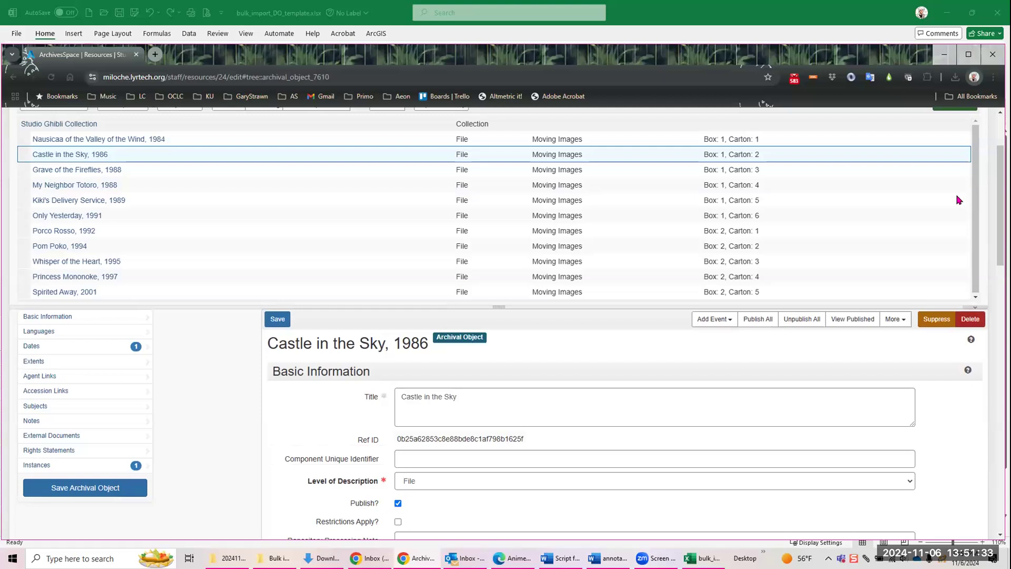
{"action": "scroll", "coordinate": [737, 173], "scroll_direction": "up", "scroll_amount": 2}
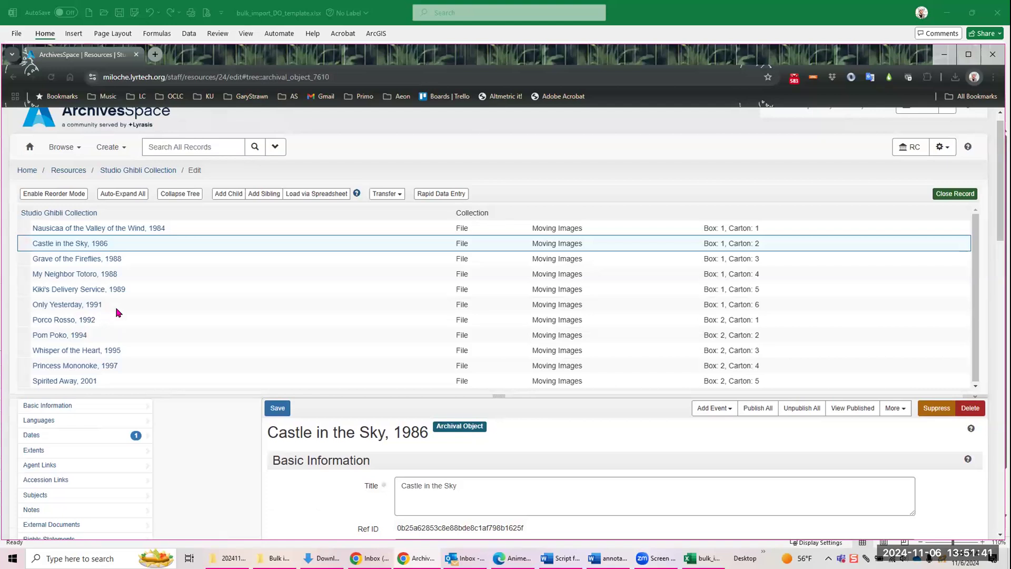
{"action": "scroll", "coordinate": [163, 278], "scroll_direction": "up", "scroll_amount": 1}
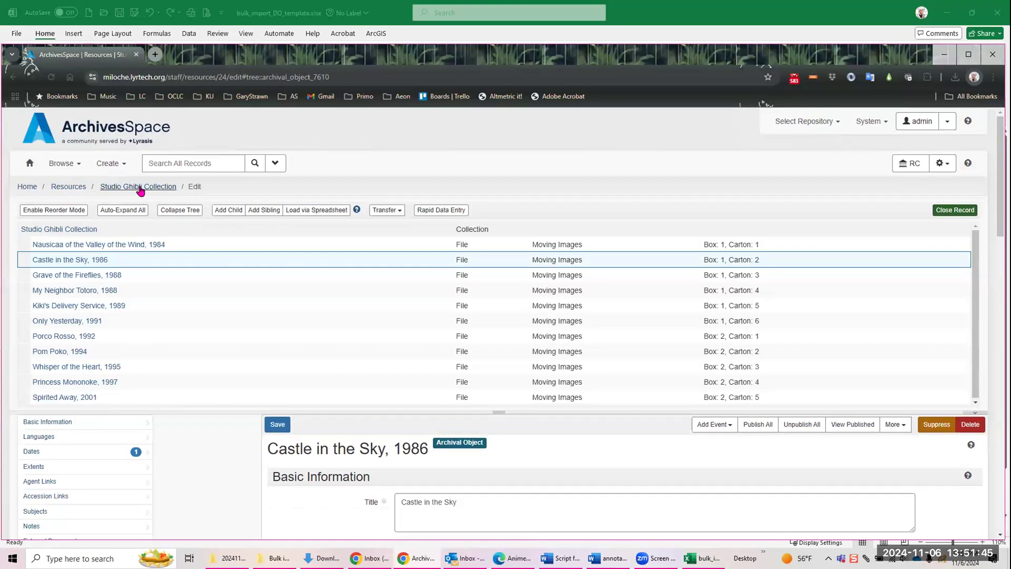
Step: Download the container template for the Studio Ghibli Collection and open the resulting CSV file in Excel
{"action": "left_click", "coordinate": [87, 230]}
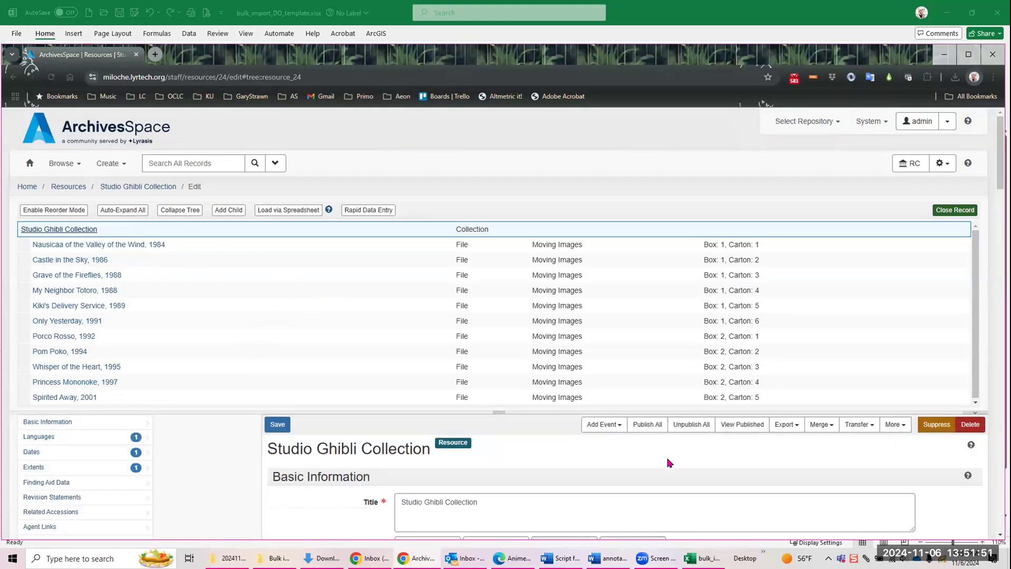
{"action": "left_click", "coordinate": [798, 425]}
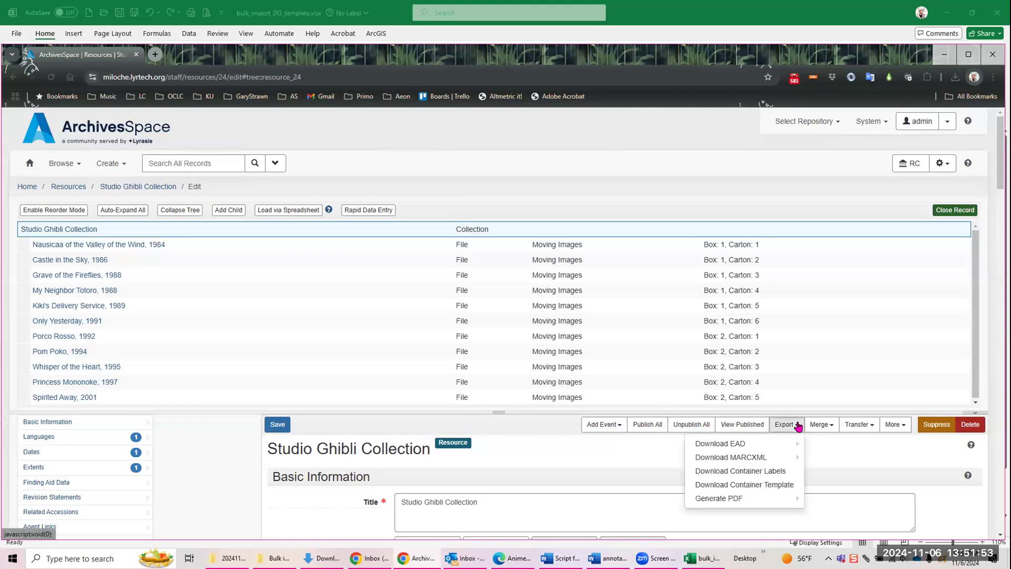
{"action": "left_click", "coordinate": [769, 489]}
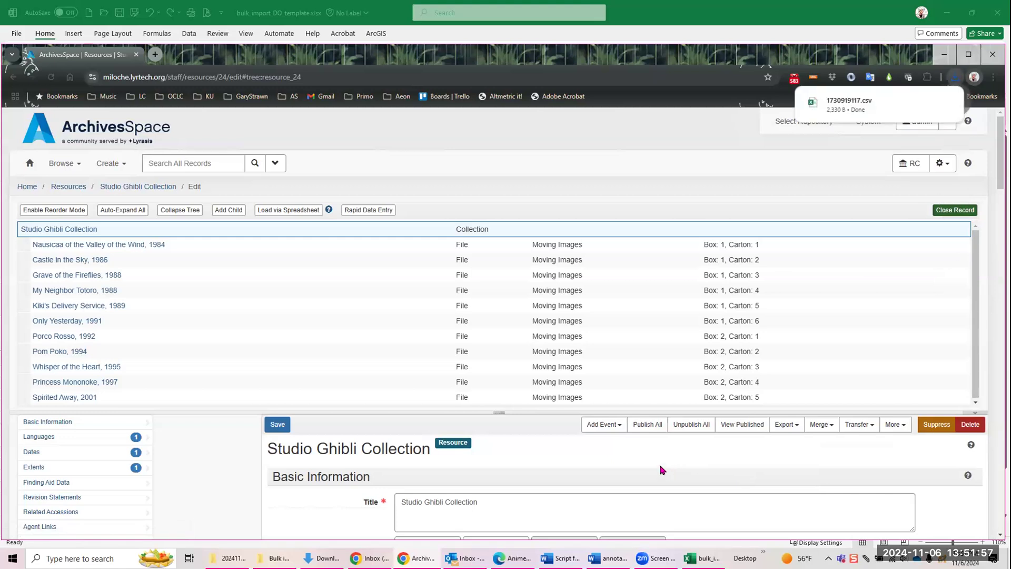
{"action": "left_click", "coordinate": [927, 104]}
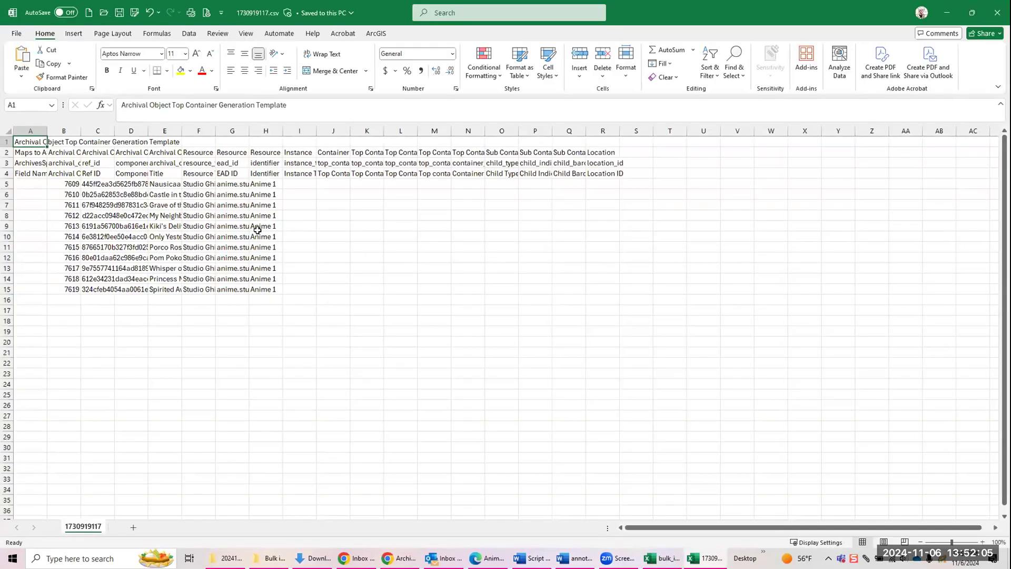
Step: Widen columns A to C of the CSV to make the field names, archival object IDs and ref IDs readable
{"action": "left_click_drag", "start_coordinate": [81, 131], "coordinate": [232, 116]}
{"action": "left_click", "coordinate": [124, 193]}
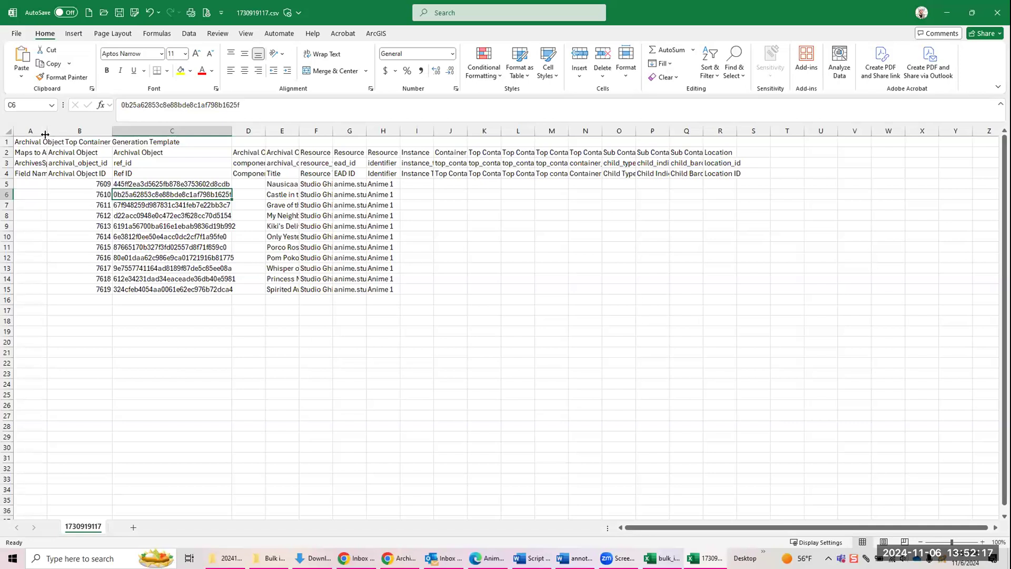
{"action": "left_click_drag", "start_coordinate": [47, 130], "coordinate": [132, 129]}
{"action": "left_click", "coordinate": [84, 183]}
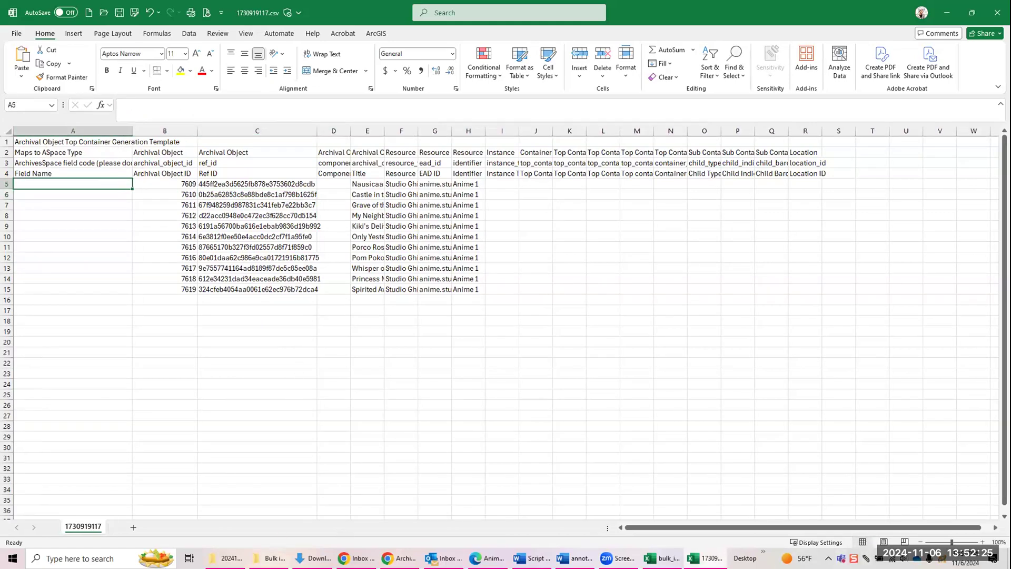
Step: Build the first archival object URI in cell A5 with the formula ="/repositories/2/archival_objects/"&B5, reusing the copied prefix, and widen column A to fit
{"action": "left_click", "coordinate": [867, 558]}
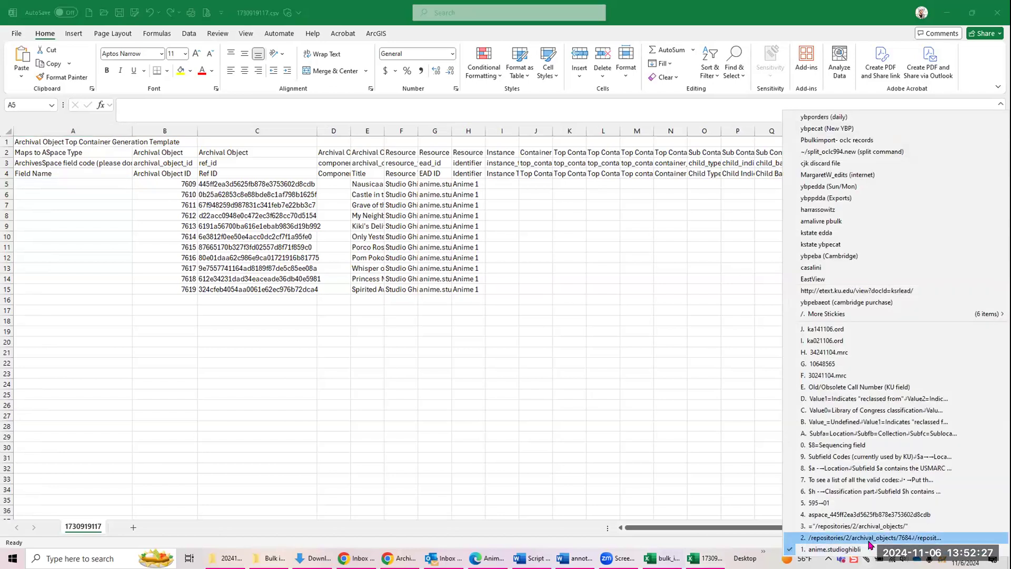
{"action": "left_click", "coordinate": [874, 526]}
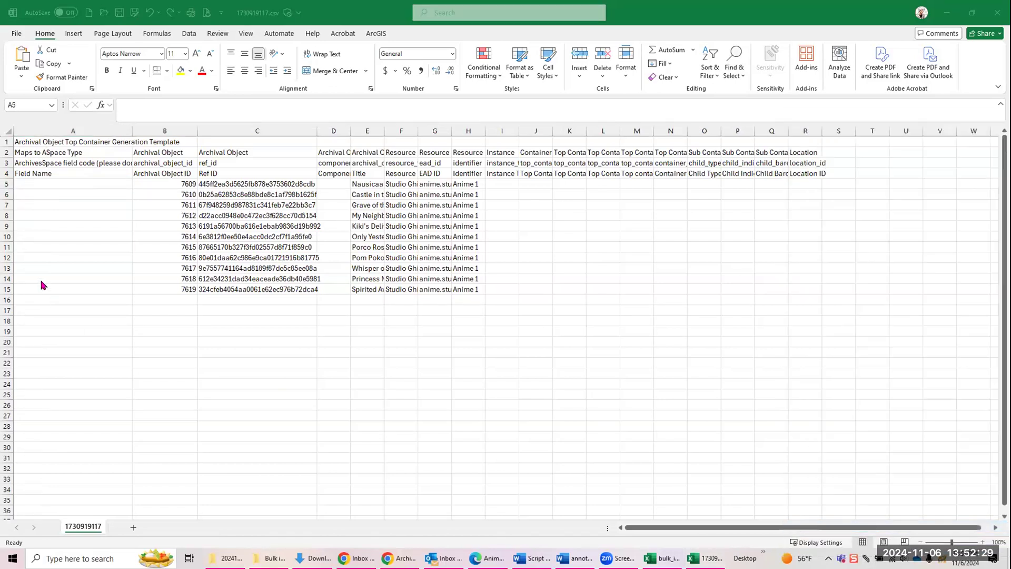
{"action": "left_click", "coordinate": [32, 185]}
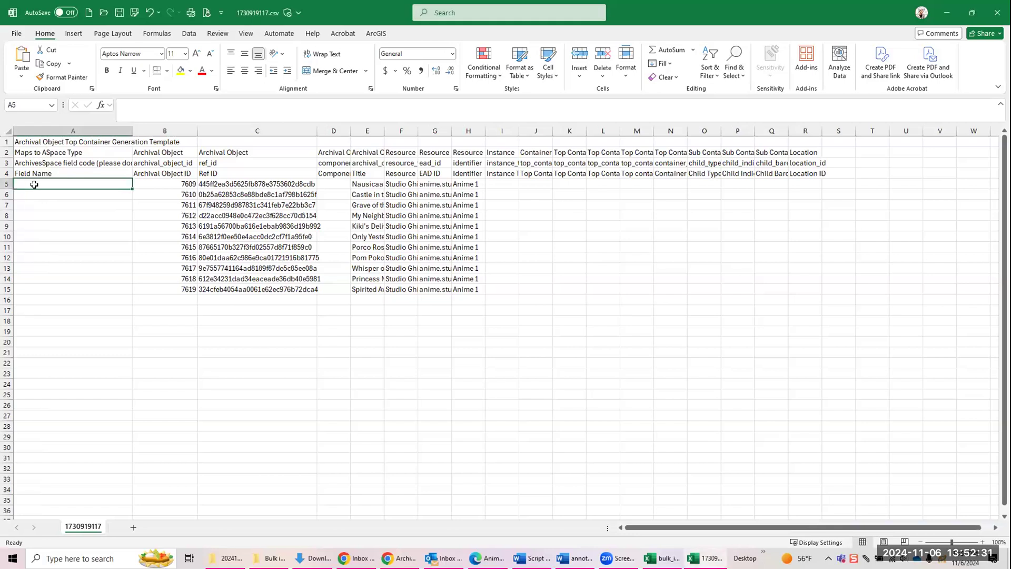
{"action": "type", "text": "=\"/repositories/2/archival_objects/\""}
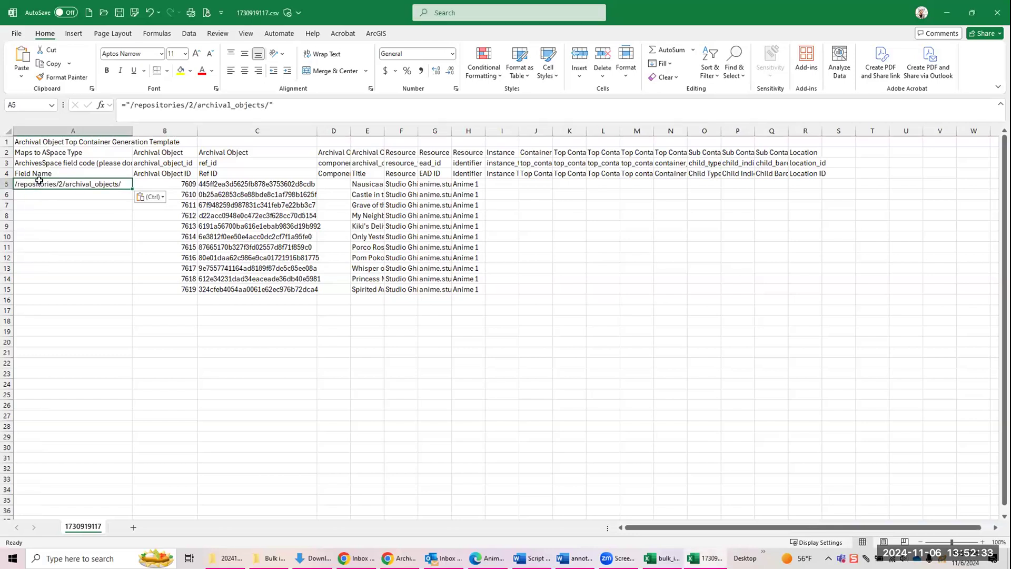
{"action": "left_click", "coordinate": [282, 105]}
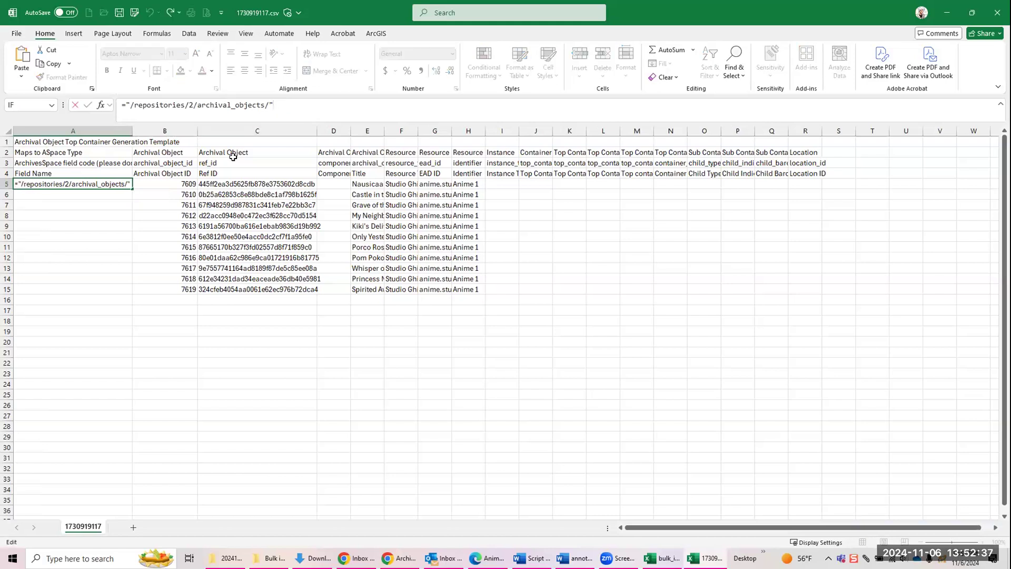
{"action": "type", "text": "&"}
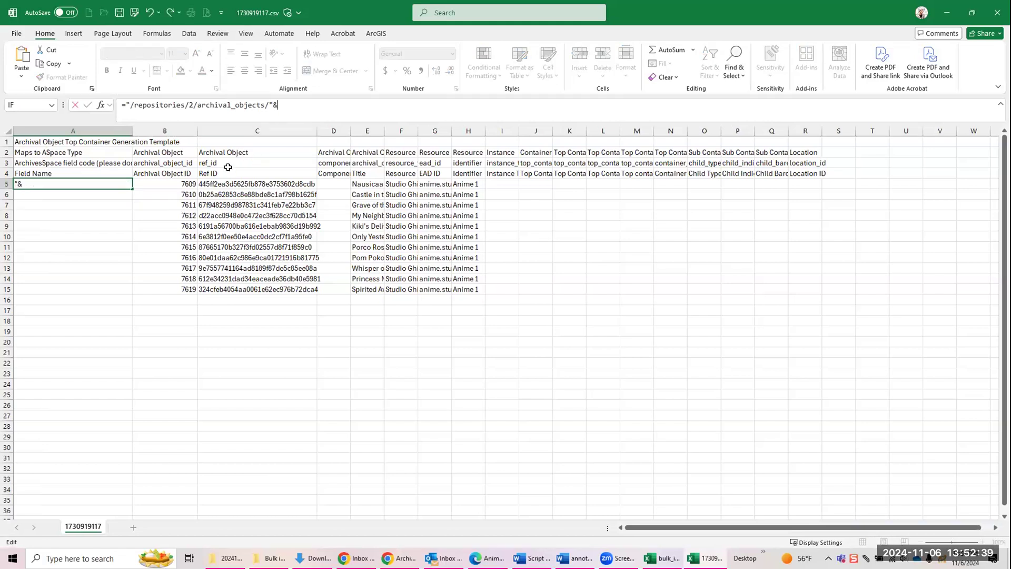
{"action": "left_click", "coordinate": [188, 185]}
{"action": "key", "text": "Return"}
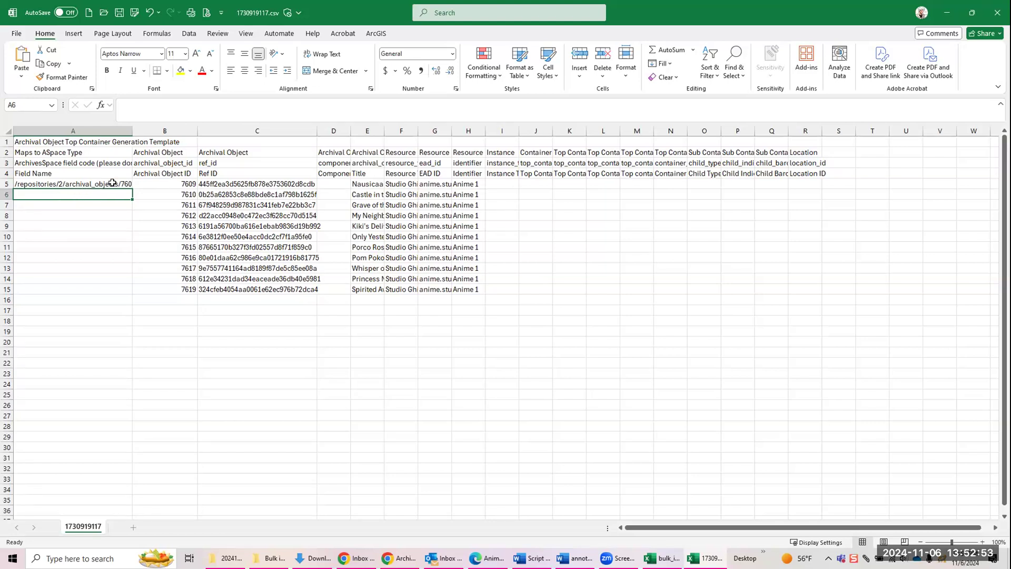
{"action": "left_click_drag", "start_coordinate": [134, 133], "coordinate": [170, 126]}
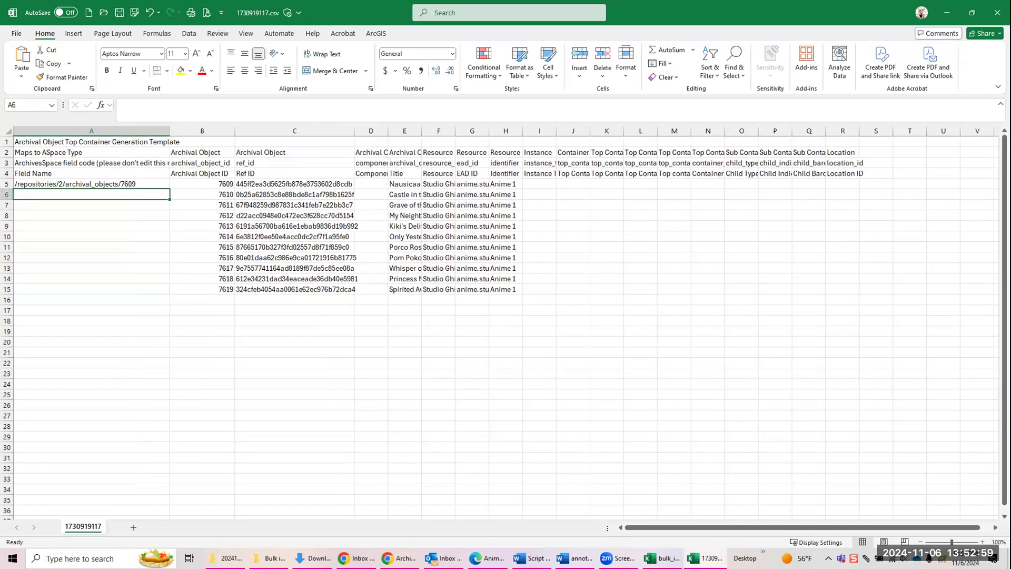
Step: Switch to ArchivesSpace, open Castle in the Sky, 1986 to check the archival object ID in its web address, and return to the CSV
{"action": "left_click", "coordinate": [399, 558]}
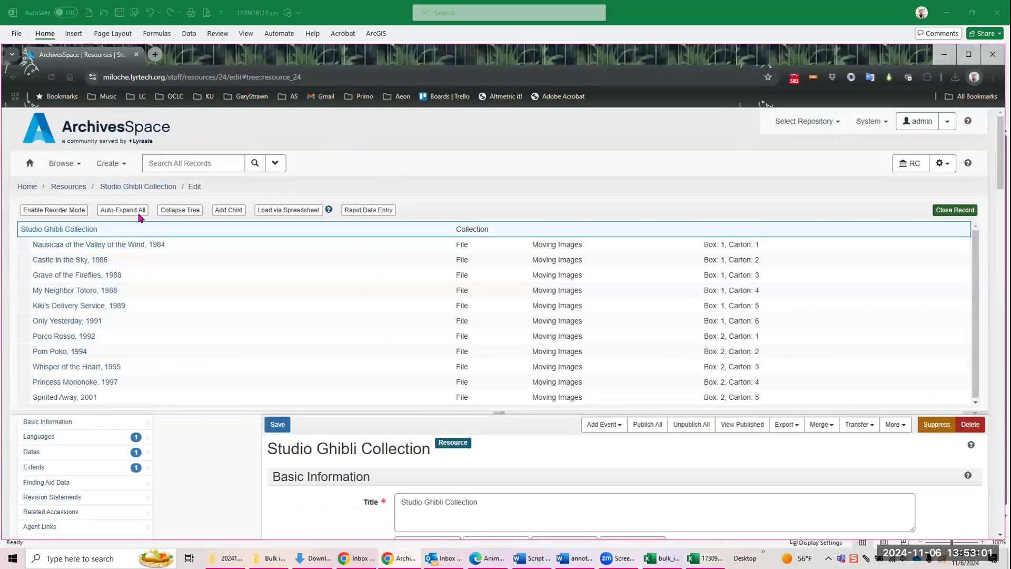
{"action": "left_click", "coordinate": [84, 259]}
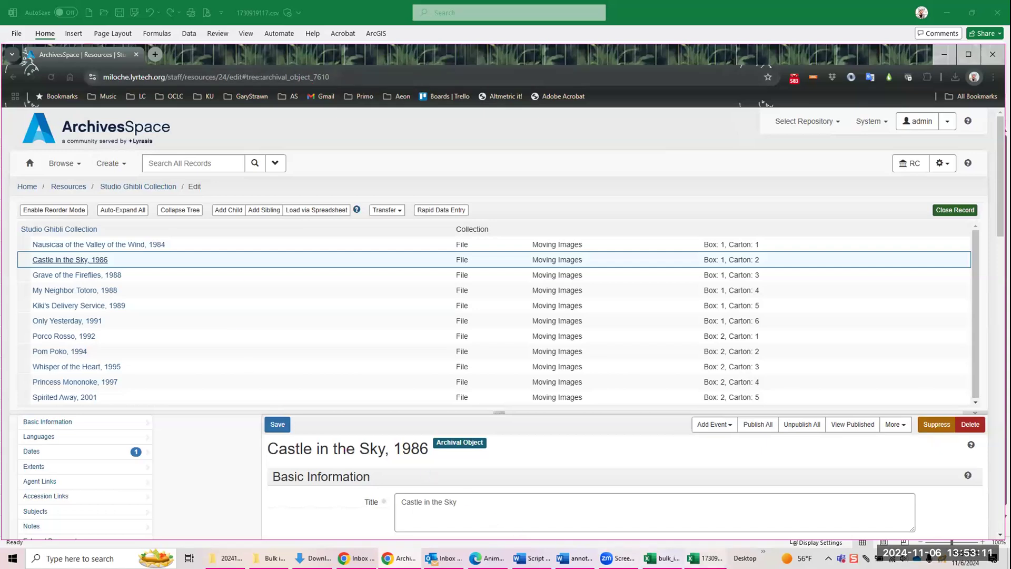
{"action": "left_click", "coordinate": [706, 558]}
Step: Fill the URI formula from A5 down to A15 and switch to the bulk_import_DO_template.xlsx workbook
{"action": "left_click", "coordinate": [105, 183]}
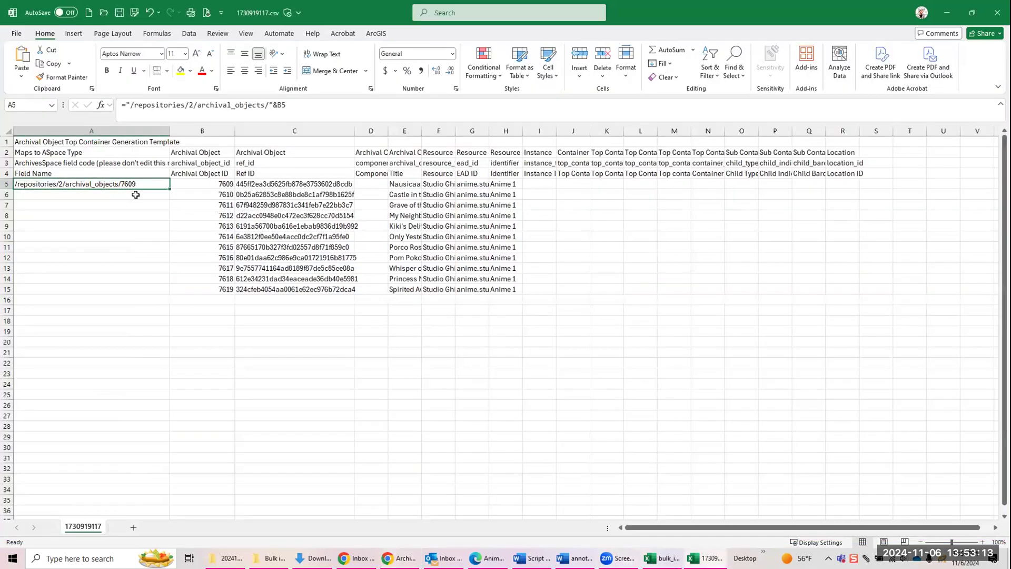
{"action": "left_click_drag", "start_coordinate": [175, 212], "coordinate": [167, 291]}
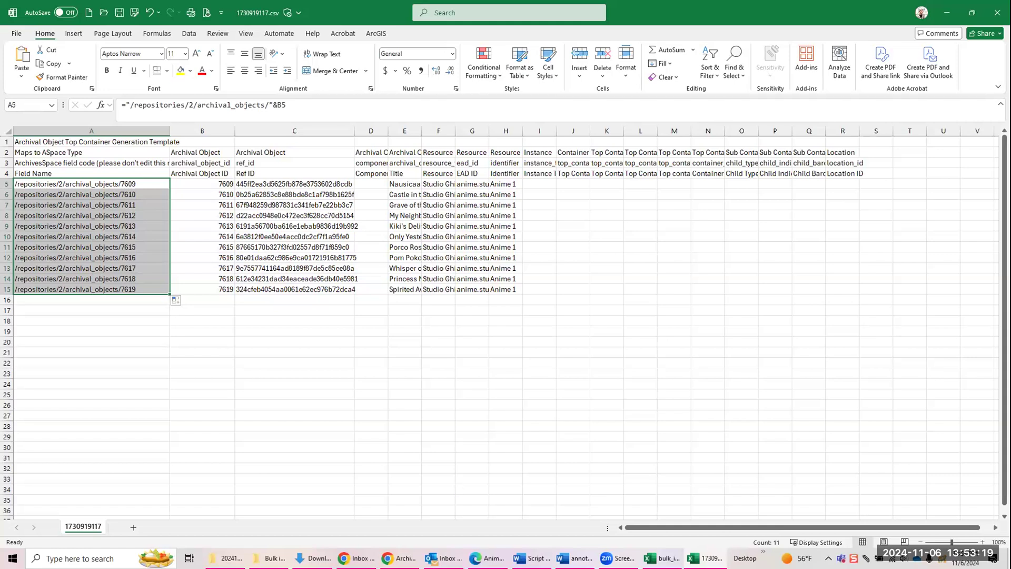
{"action": "key", "text": "alt+Tab"}
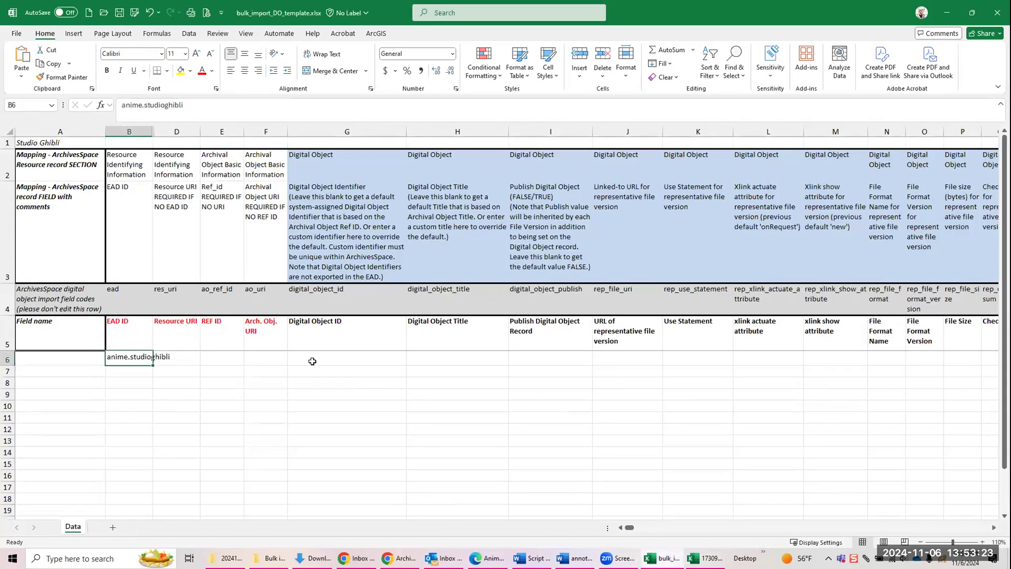
Step: Examine the template's fields from the archival object URI to the xlink actuate attribute, including the options for publishing the digital object record
{"action": "left_click", "coordinate": [265, 359]}
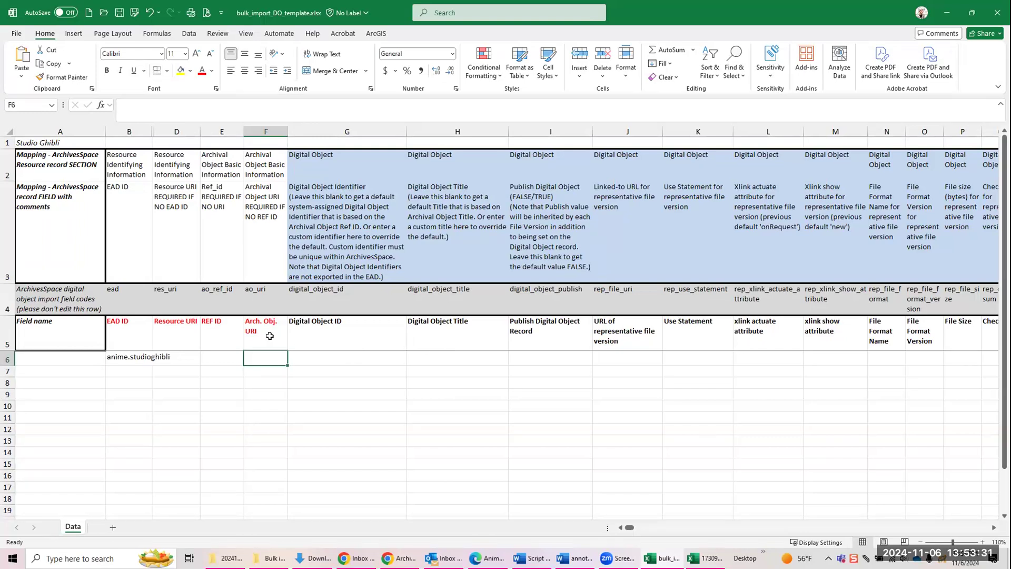
{"action": "left_click", "coordinate": [318, 335]}
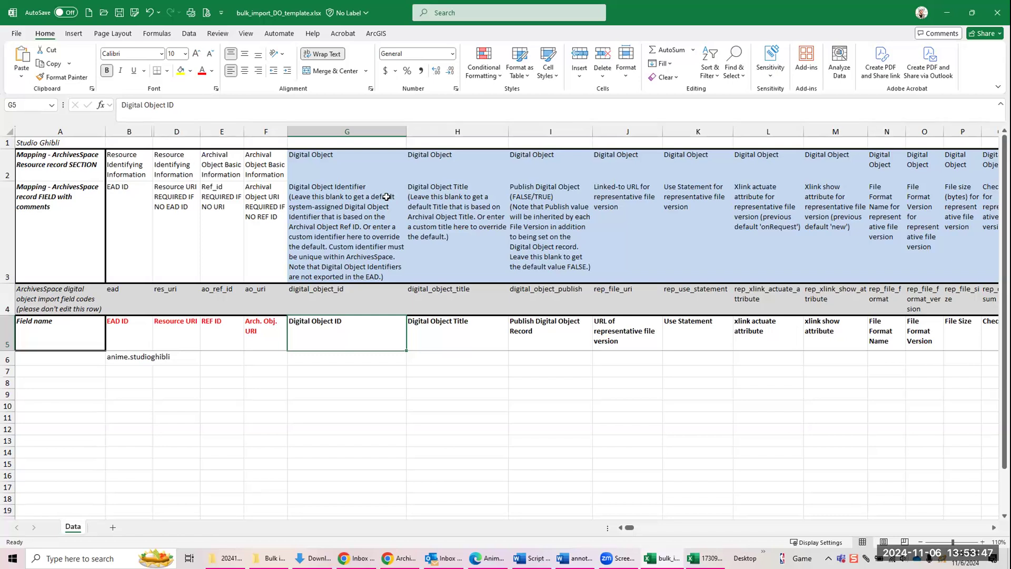
{"action": "left_click", "coordinate": [455, 358]}
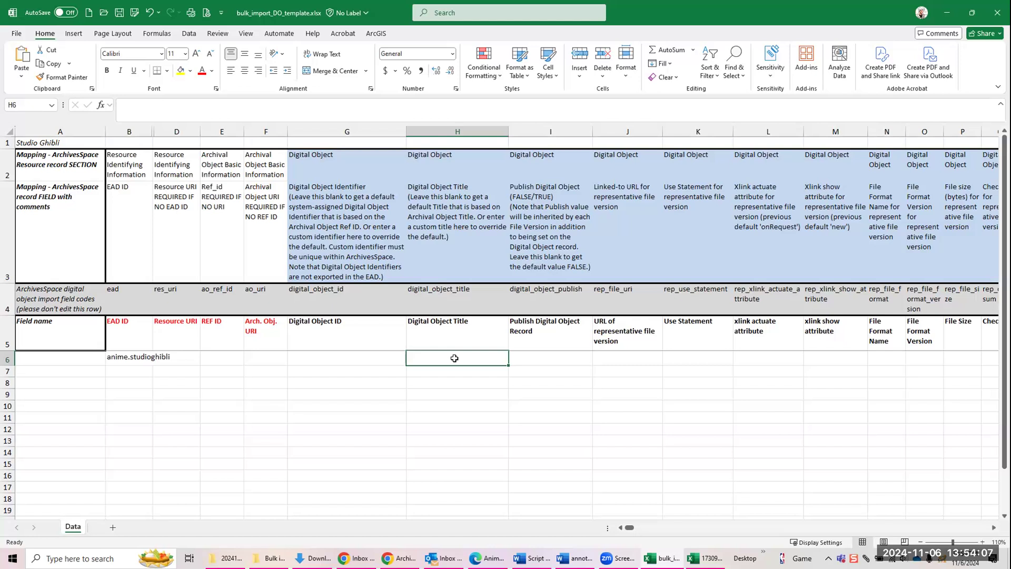
{"action": "left_click", "coordinate": [550, 361]}
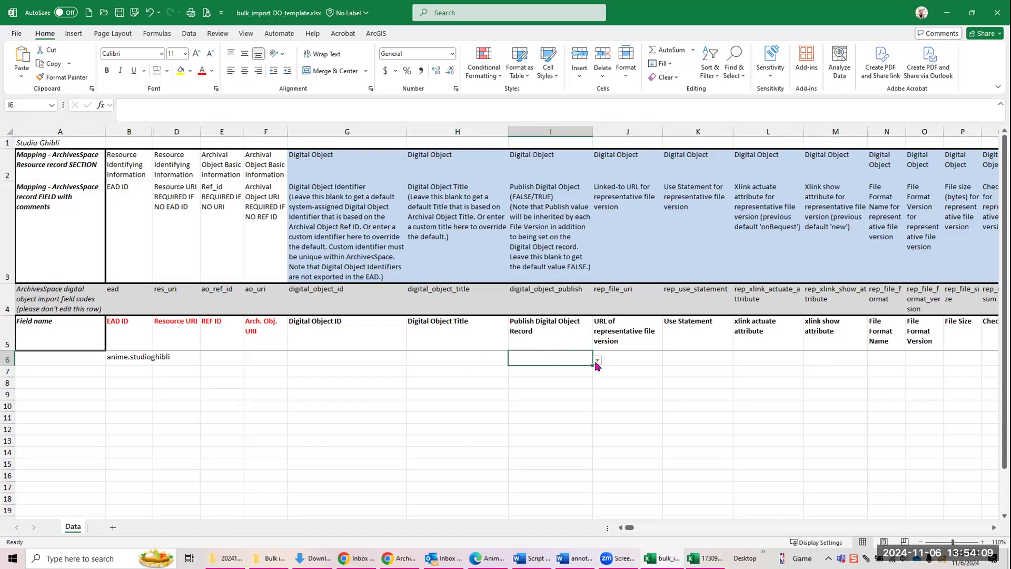
{"action": "left_click", "coordinate": [597, 362]}
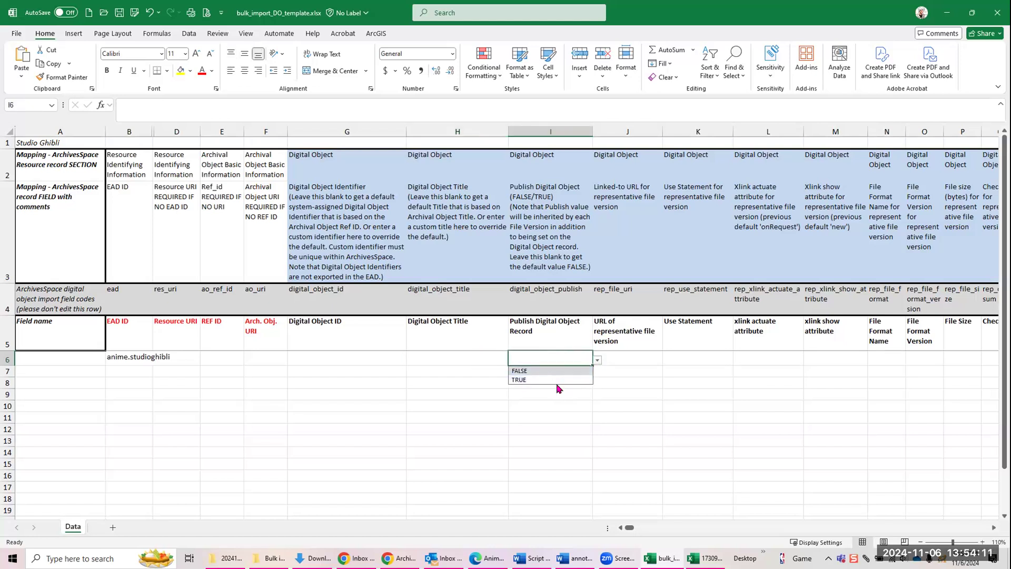
{"action": "left_click", "coordinate": [637, 353]}
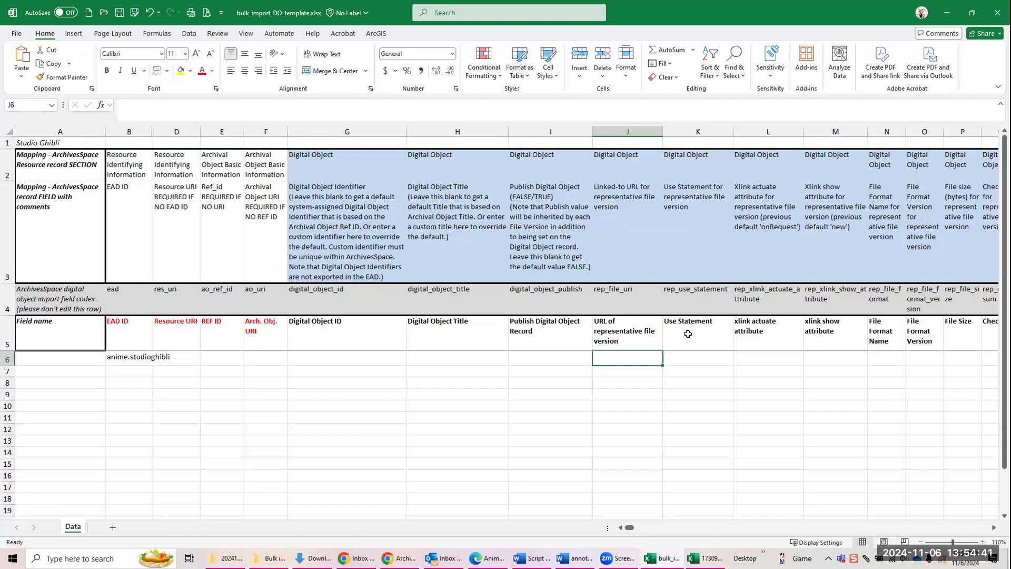
{"action": "left_click", "coordinate": [719, 357]}
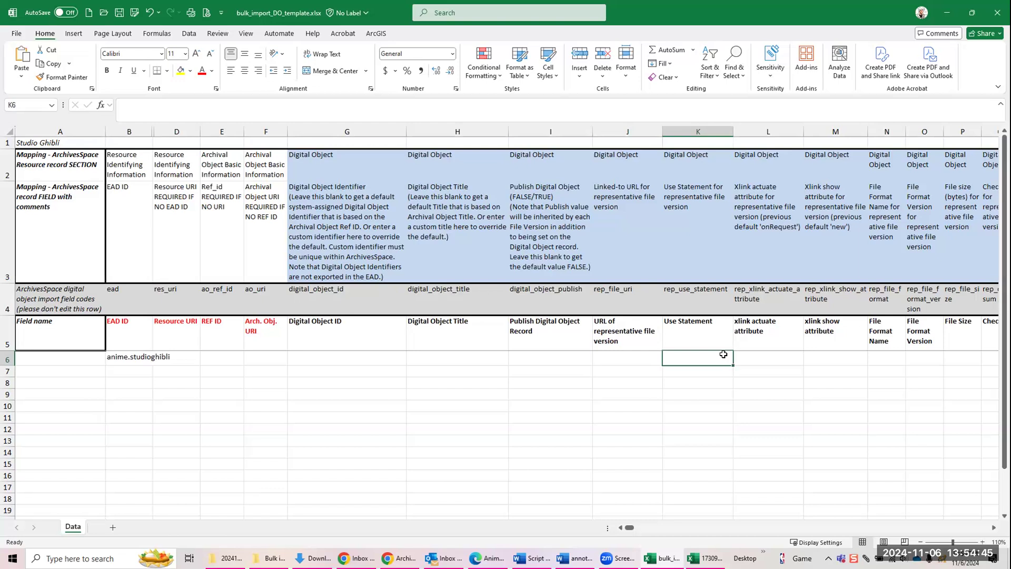
{"action": "left_click", "coordinate": [751, 359]}
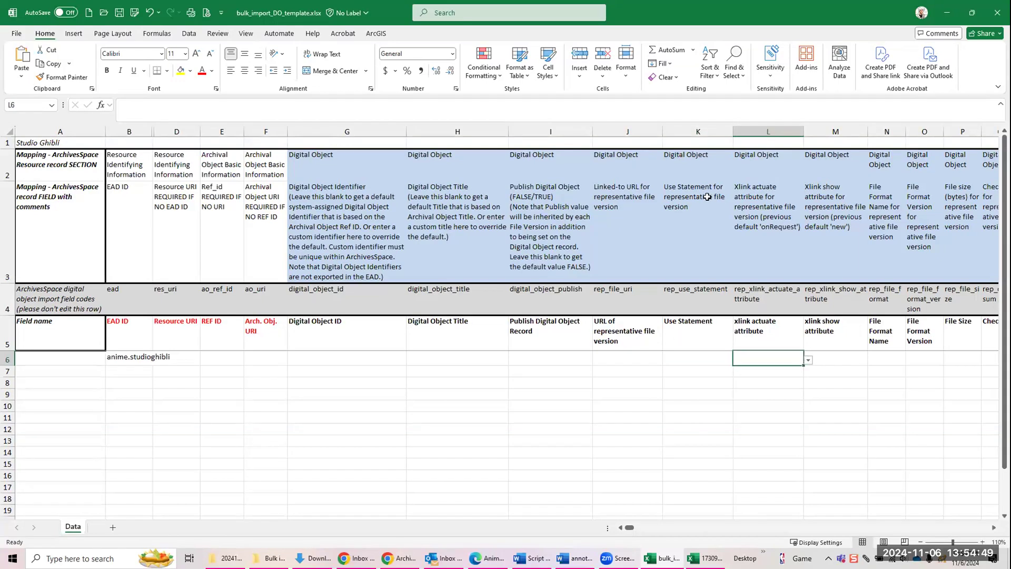
{"action": "left_click", "coordinate": [687, 359]}
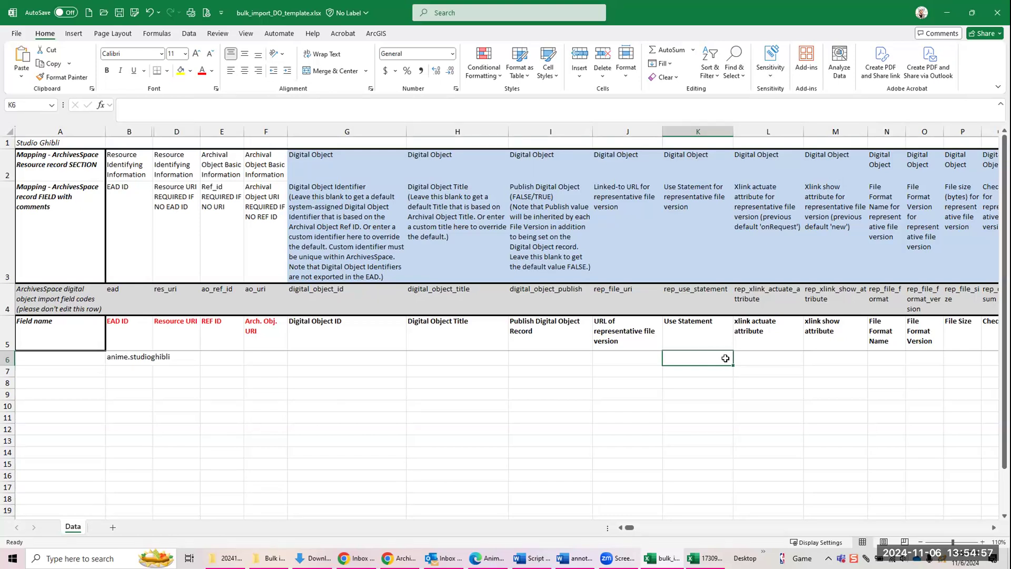
Step: Set the representative file version's xlink actuate attribute in row 6 to onRequest
{"action": "left_click", "coordinate": [755, 353]}
{"action": "left_click", "coordinate": [810, 360]}
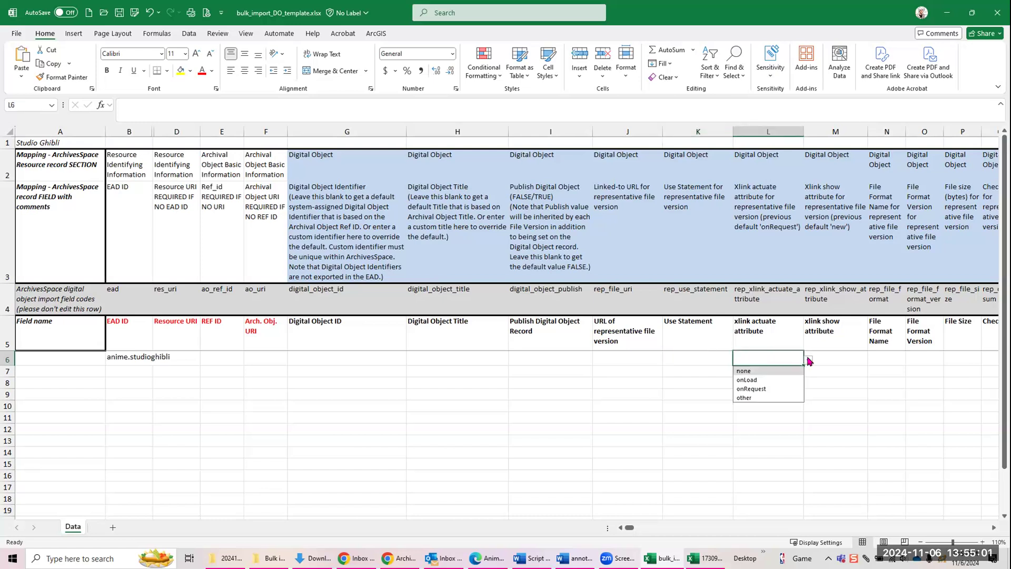
{"action": "left_click", "coordinate": [755, 390]}
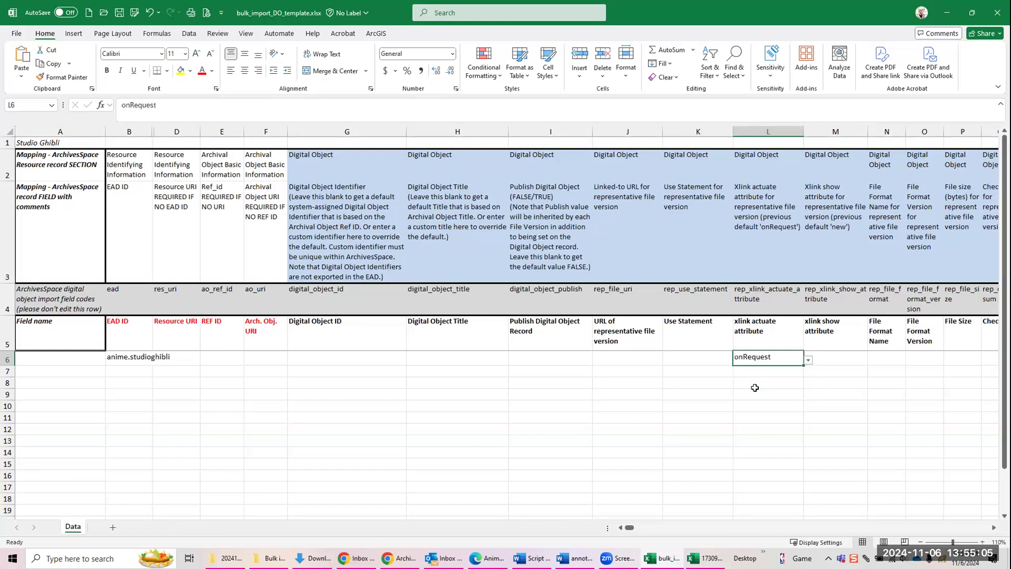
Step: Try to view the options for the xlink show attribute in M6, and move on to the File Format Name cell
{"action": "left_click", "coordinate": [823, 358]}
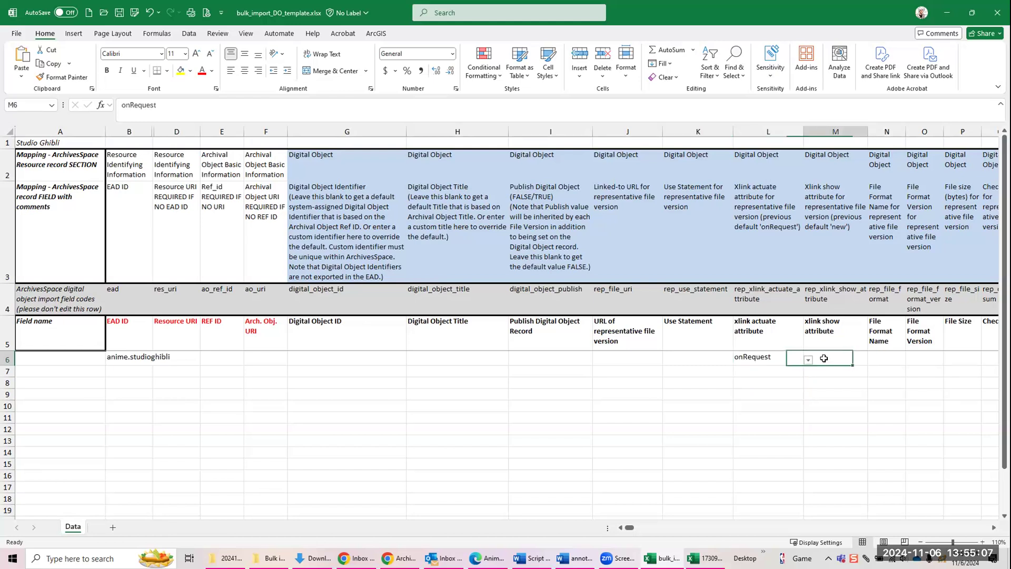
{"action": "left_click_drag", "start_coordinate": [867, 361], "coordinate": [859, 375]}
{"action": "left_click", "coordinate": [858, 360]}
{"action": "left_click", "coordinate": [851, 373]}
{"action": "left_click", "coordinate": [859, 359]}
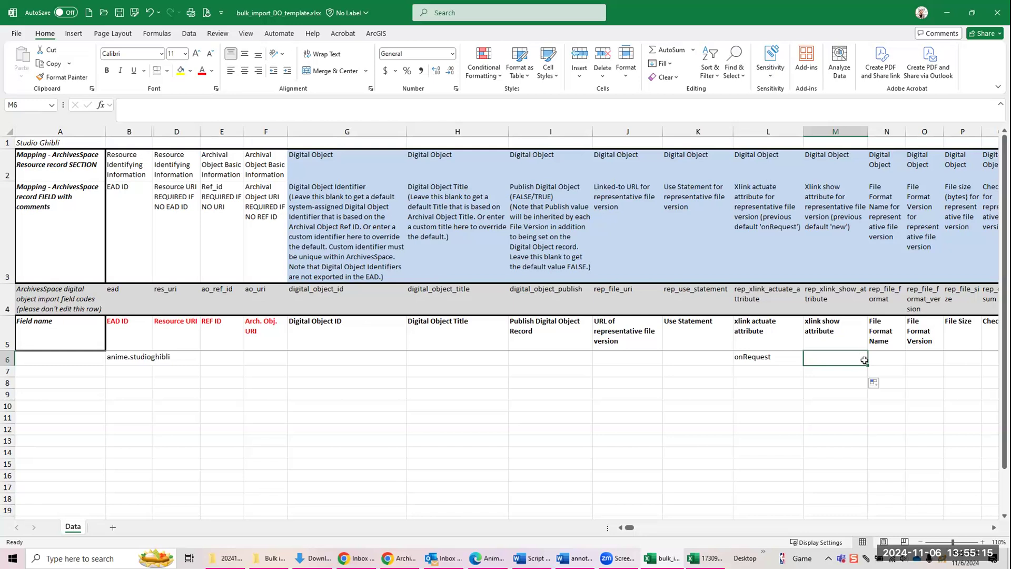
{"action": "left_click", "coordinate": [872, 358]}
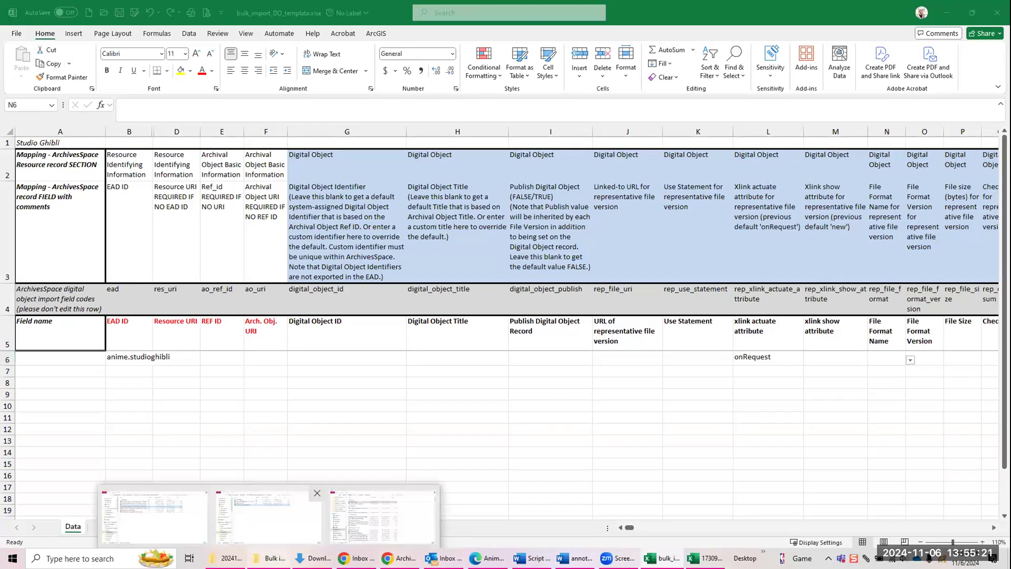
Step: Open Studio Ghibli_use for training.xlsx and review its completed rows, from the EAD ID and representative URL to the non-representative file columns
{"action": "left_click", "coordinate": [272, 558]}
{"action": "double_click", "coordinate": [486, 201]}
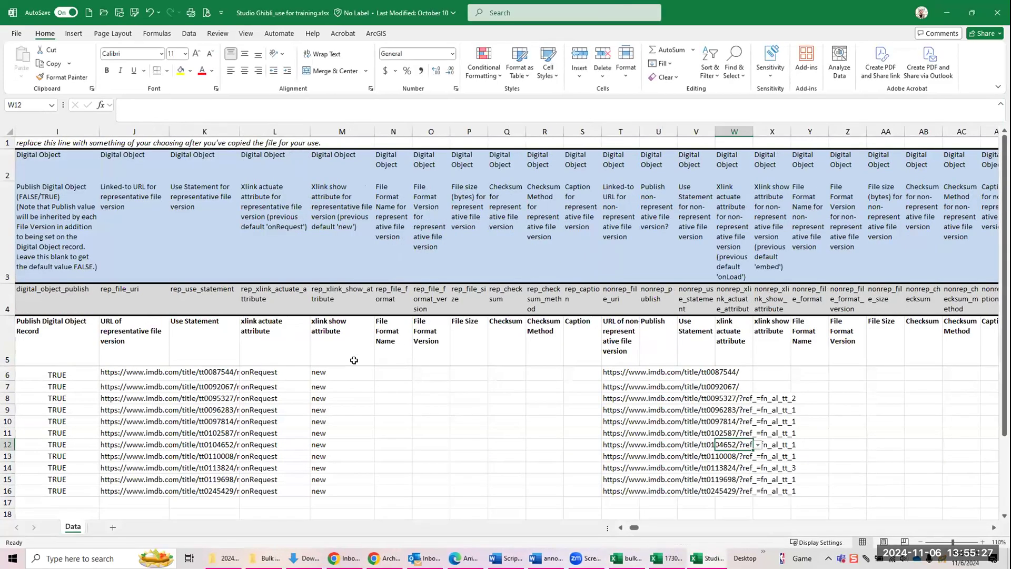
{"action": "left_click_drag", "start_coordinate": [633, 527], "coordinate": [601, 523]}
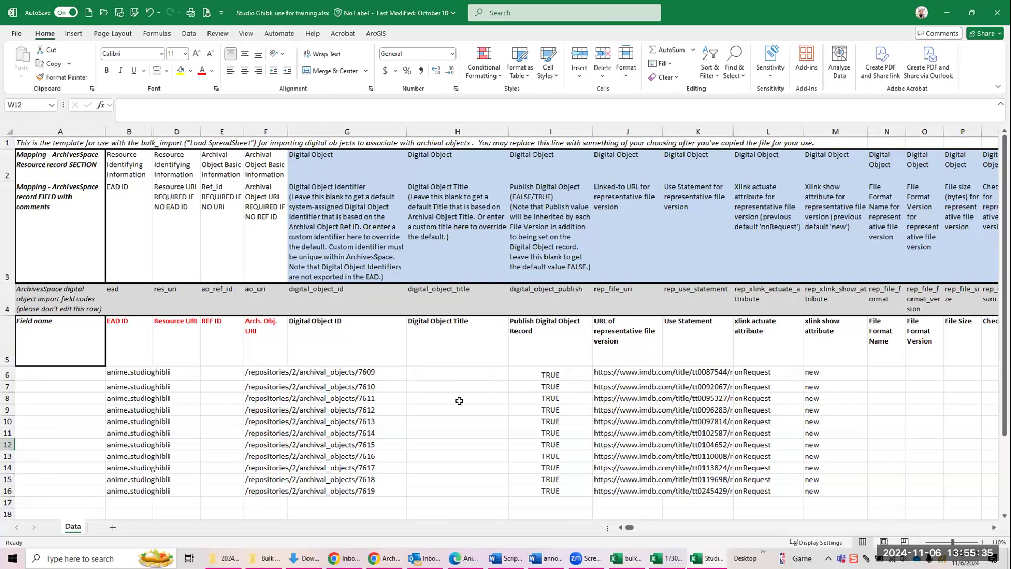
{"action": "left_click", "coordinate": [637, 370]}
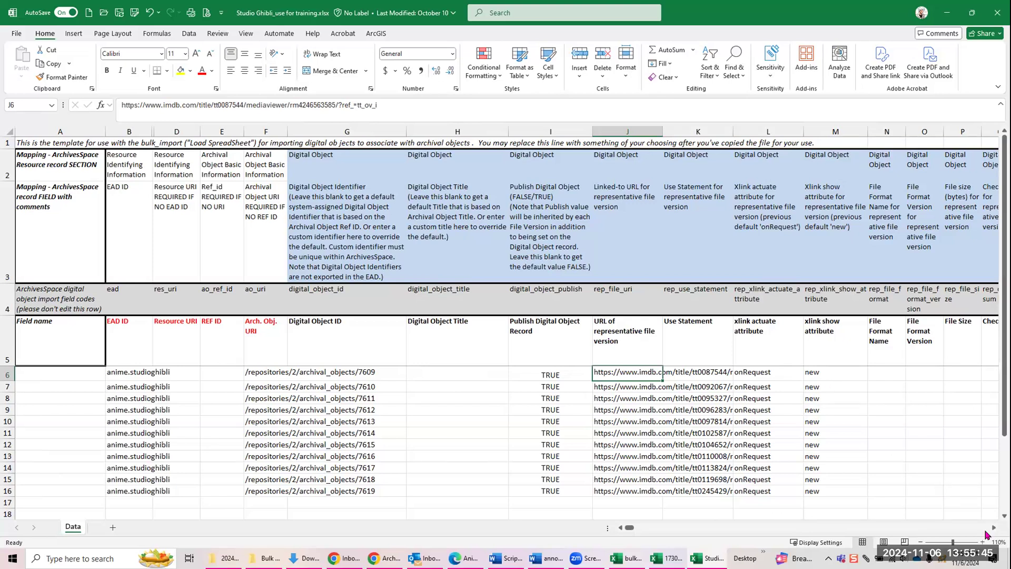
{"action": "left_click", "coordinate": [994, 528]}
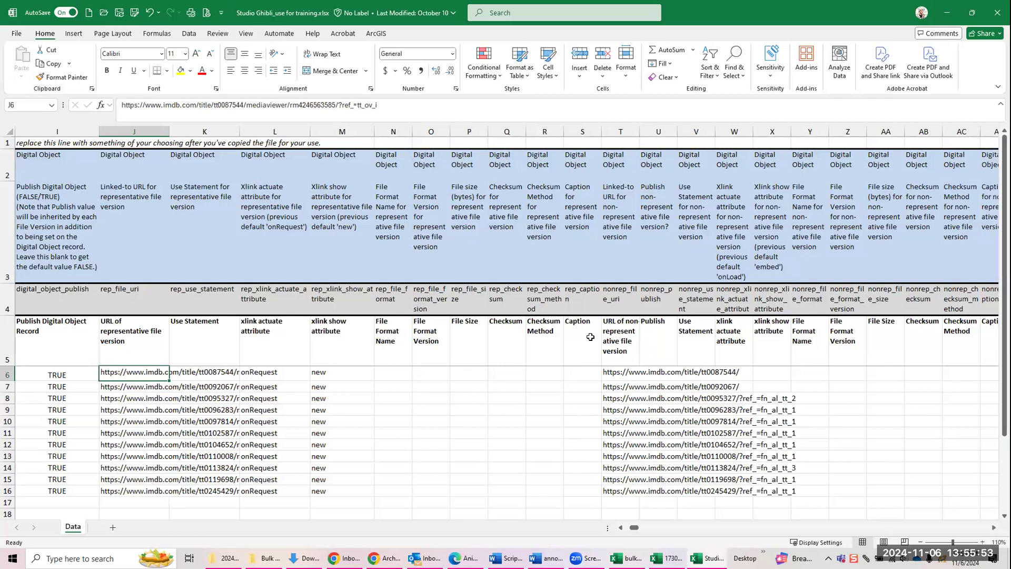
Step: Set the non-representative file version's Publish value in row 6 to FALSE and close the training workbook
{"action": "left_click", "coordinate": [580, 376]}
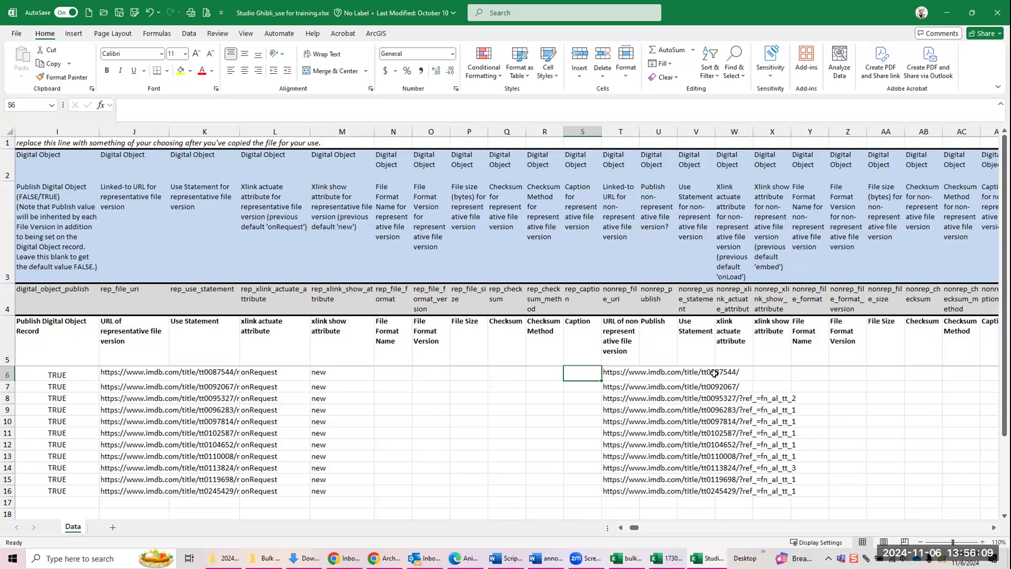
{"action": "left_click", "coordinate": [660, 374]}
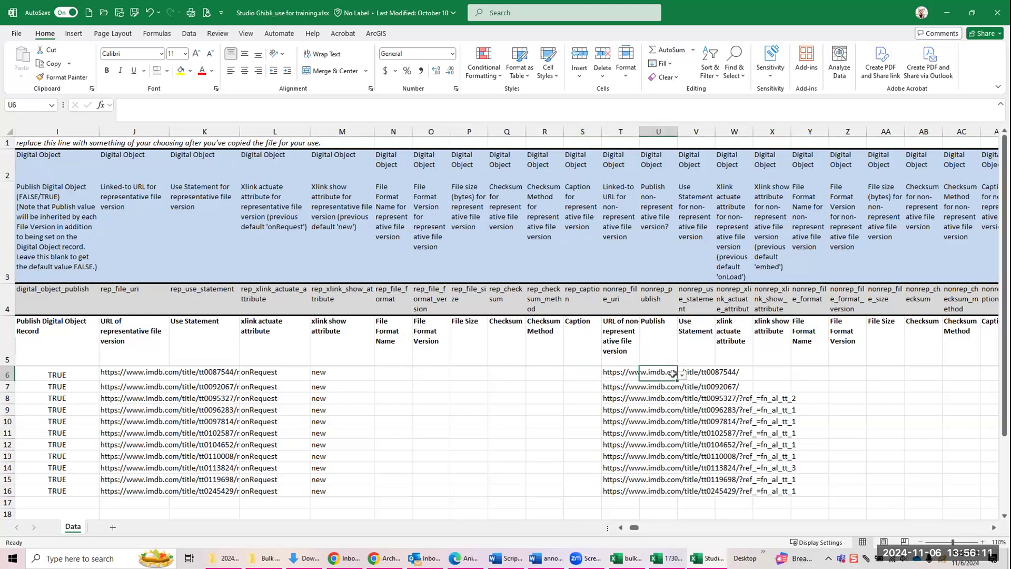
{"action": "left_click", "coordinate": [682, 374]}
{"action": "left_click", "coordinate": [651, 387]}
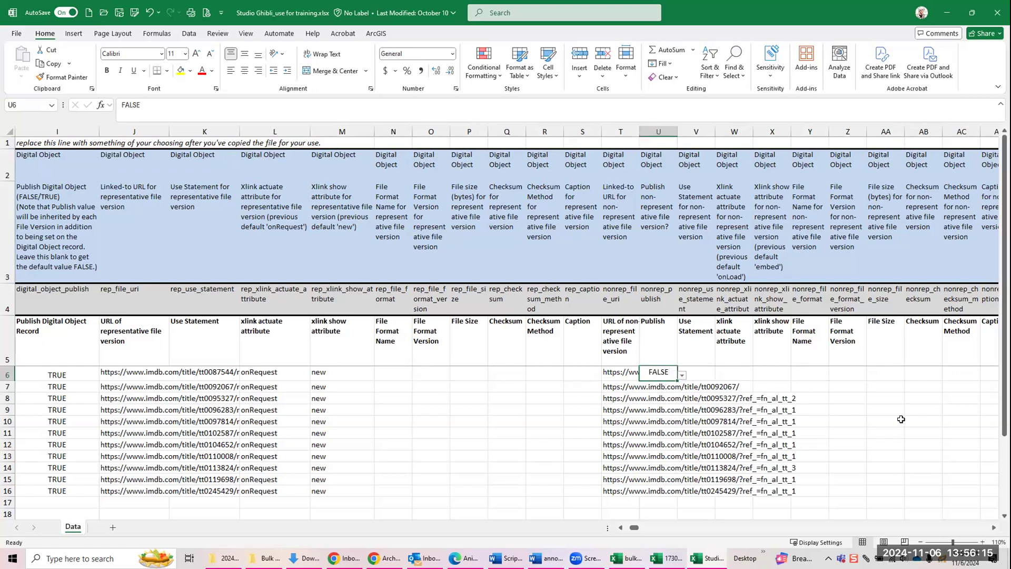
{"action": "left_click", "coordinate": [812, 501]}
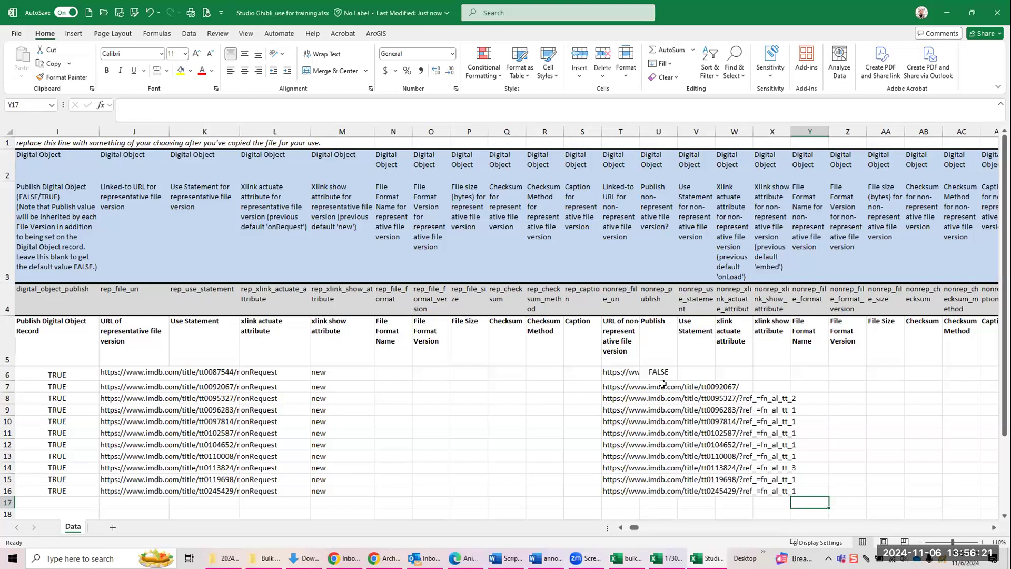
{"action": "left_click", "coordinate": [477, 408]}
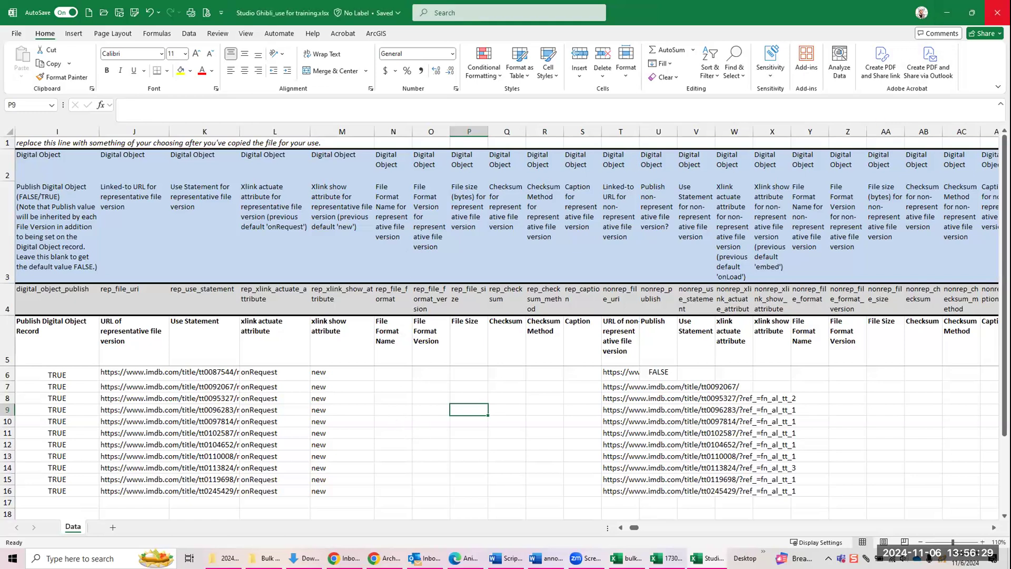
{"action": "left_click", "coordinate": [997, 13]}
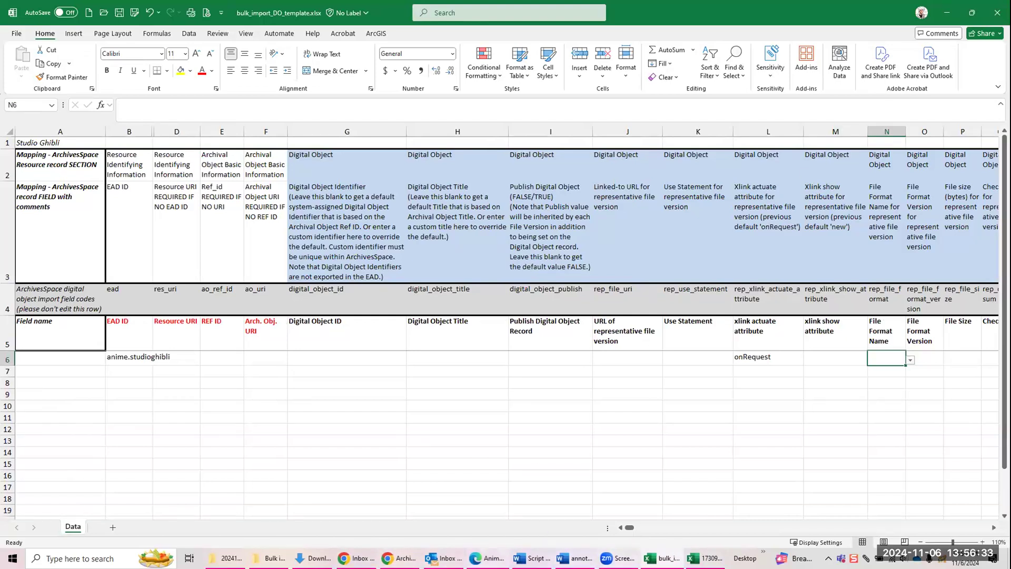
Step: Switch to ArchivesSpace, start loading a spreadsheet into the Studio Ghibli Collection, and browse to the Bulk import folder under 20241106_Data cleanup and maintenance
{"action": "left_click", "coordinate": [406, 552]}
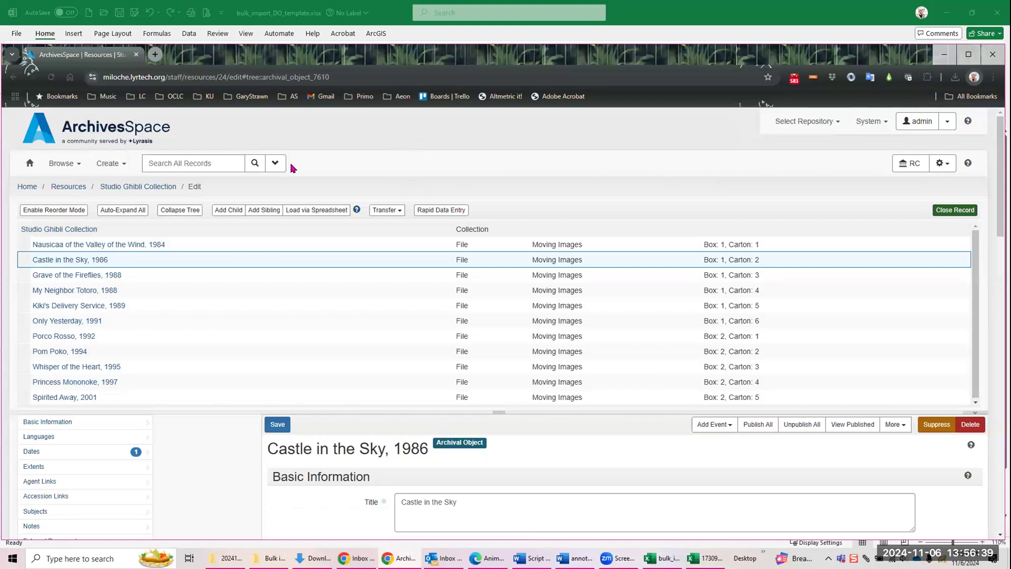
{"action": "left_click", "coordinate": [318, 209]}
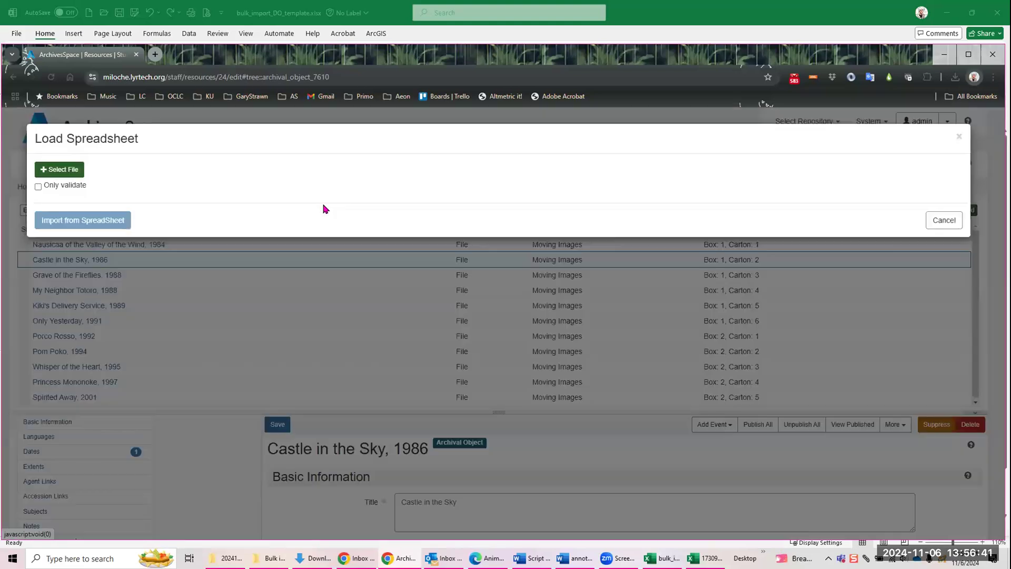
{"action": "left_click", "coordinate": [43, 172]}
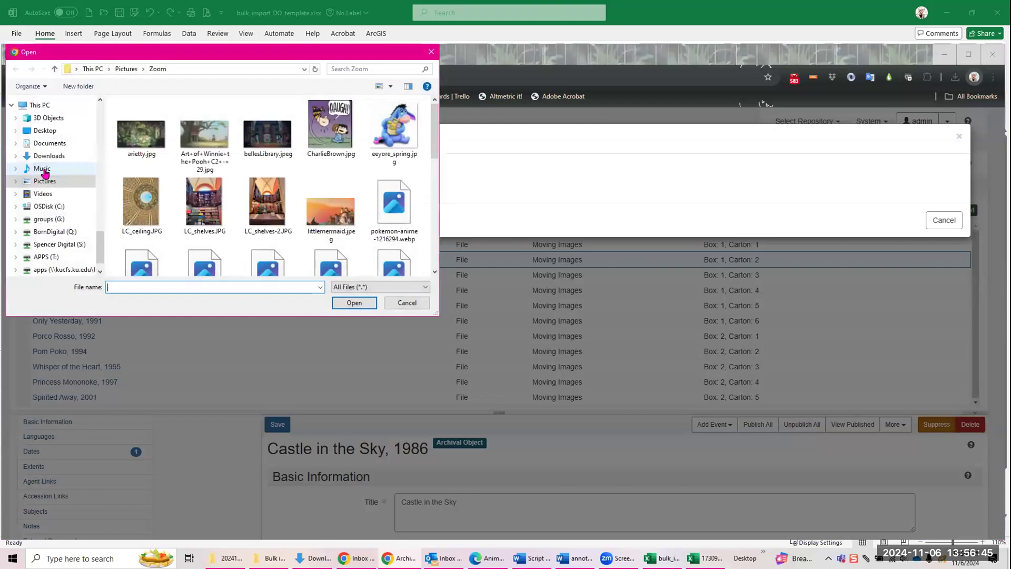
{"action": "left_click_drag", "start_coordinate": [101, 241], "coordinate": [120, 146]}
{"action": "left_click", "coordinate": [59, 139]}
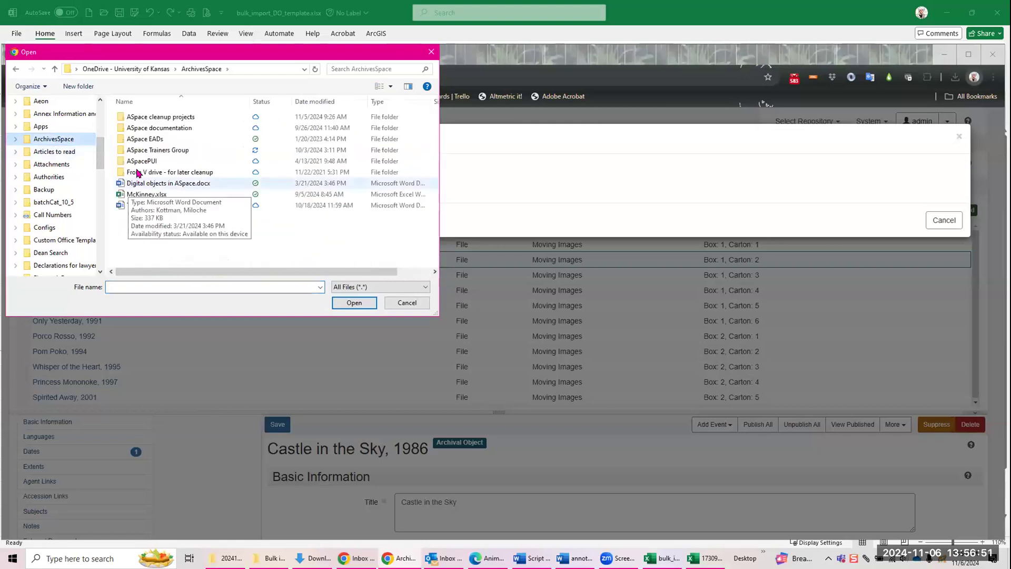
{"action": "double_click", "coordinate": [140, 150]}
{"action": "double_click", "coordinate": [150, 172]}
{"action": "scroll", "coordinate": [174, 216], "scroll_direction": "down", "scroll_amount": 2}
{"action": "double_click", "coordinate": [175, 220]}
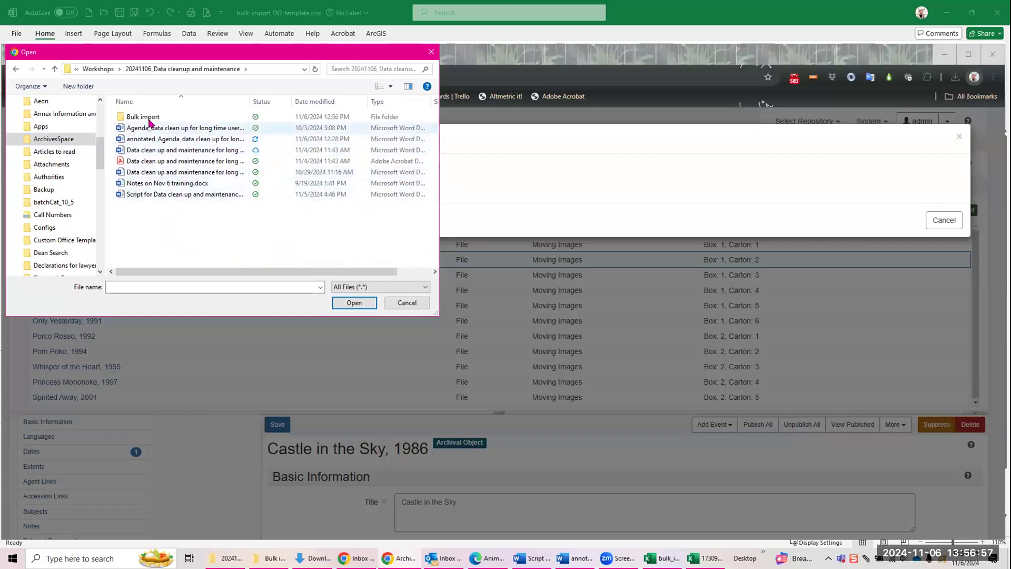
{"action": "double_click", "coordinate": [150, 117]}
Step: Select Studio Ghibli_use for training.xlsx for the import, cancel the load, and restart it with the same file selected
{"action": "left_click", "coordinate": [172, 150]}
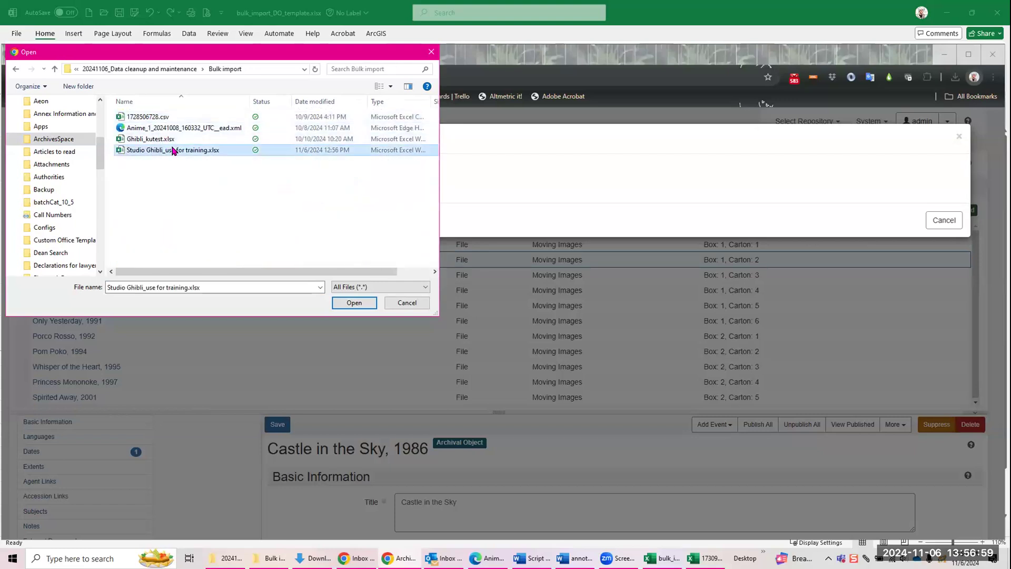
{"action": "double_click", "coordinate": [173, 150]}
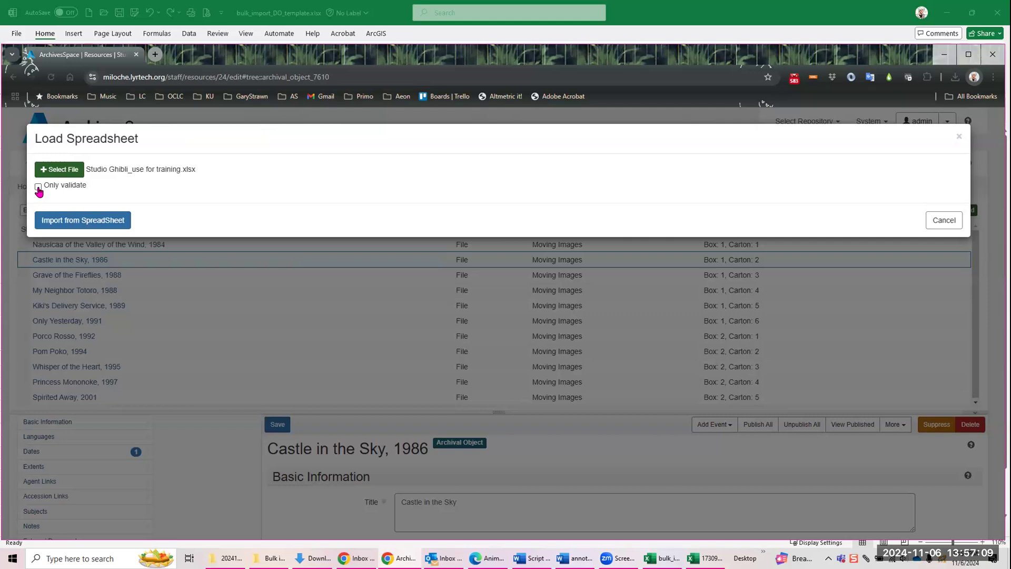
{"action": "left_click", "coordinate": [943, 220]}
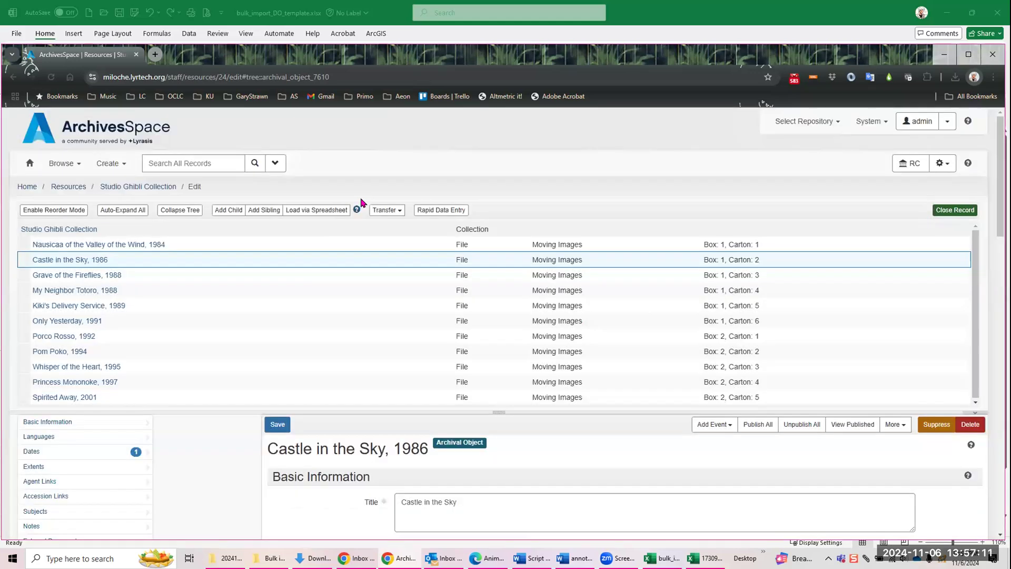
{"action": "left_click", "coordinate": [337, 209]}
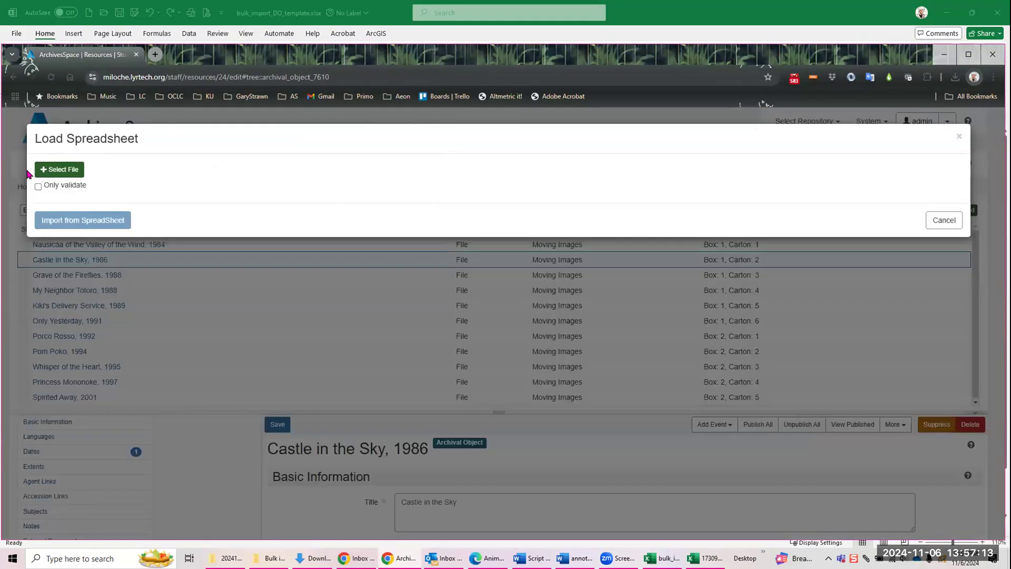
{"action": "left_click", "coordinate": [43, 169]}
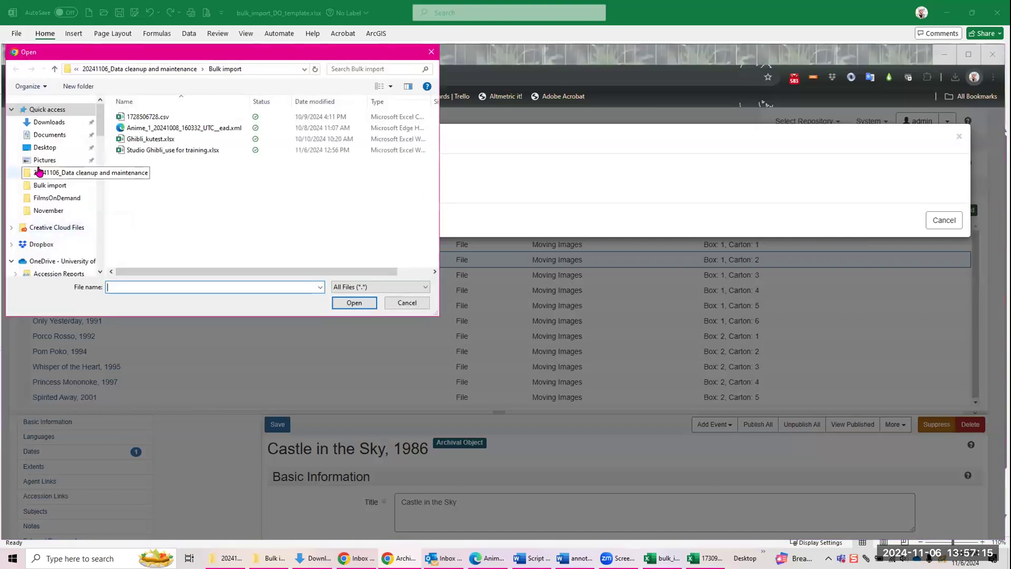
{"action": "double_click", "coordinate": [189, 149]}
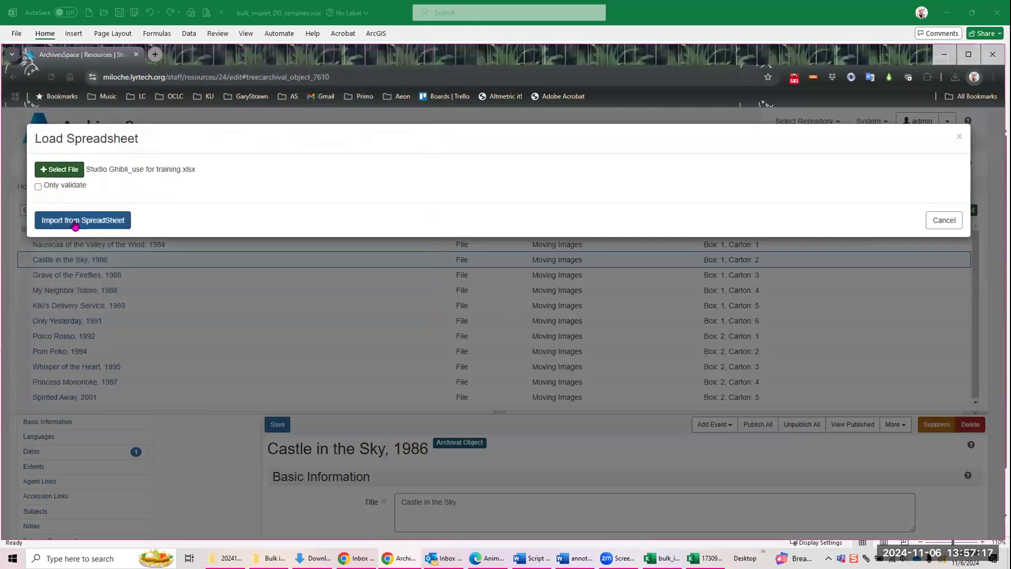
Step: Try a validation-only load of Studio Ghibli_use for training.xlsx, then refresh the background job page and review its log
{"action": "left_click", "coordinate": [38, 186]}
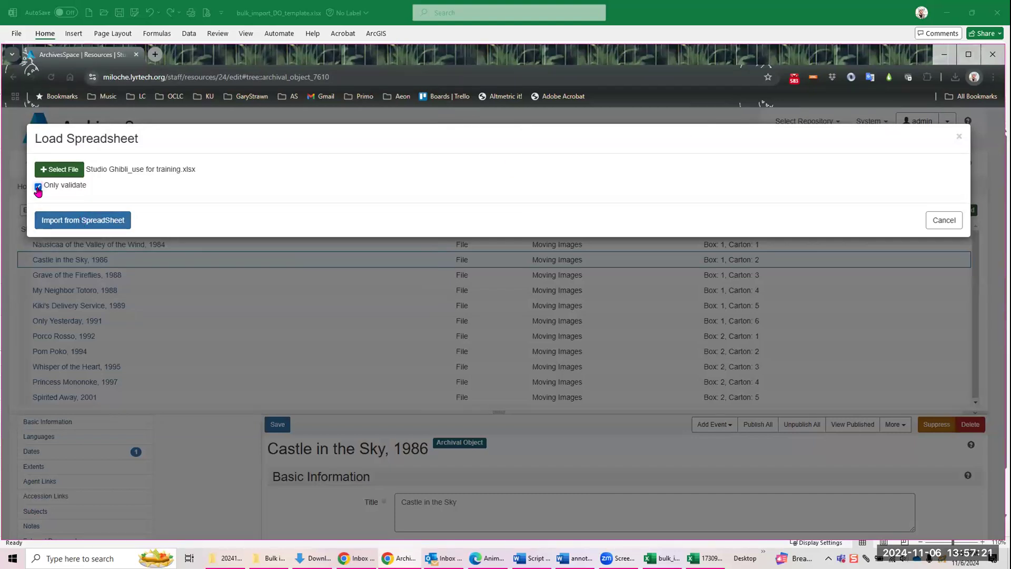
{"action": "left_click", "coordinate": [69, 222]}
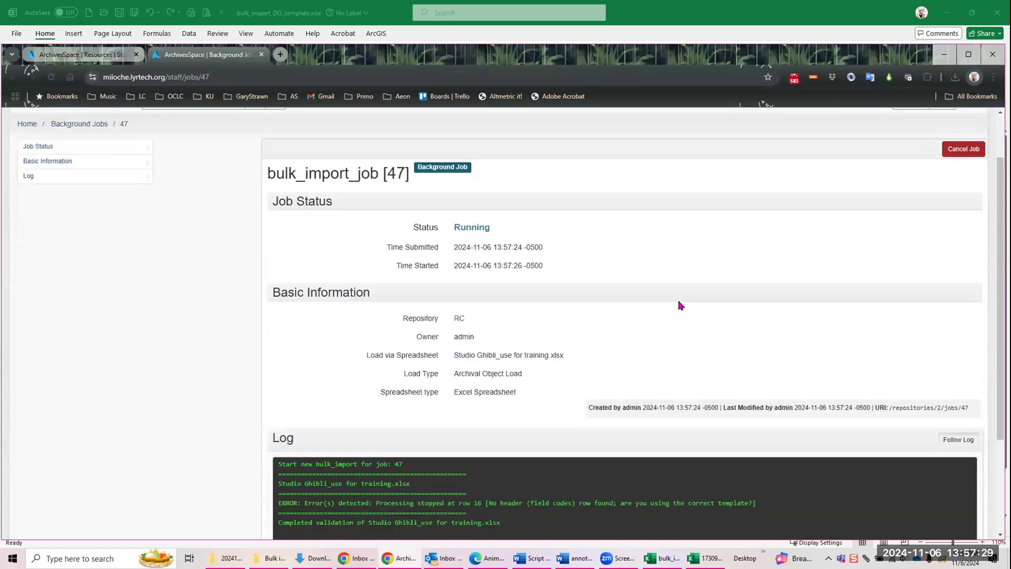
{"action": "scroll", "coordinate": [679, 303], "scroll_direction": "down", "scroll_amount": 4}
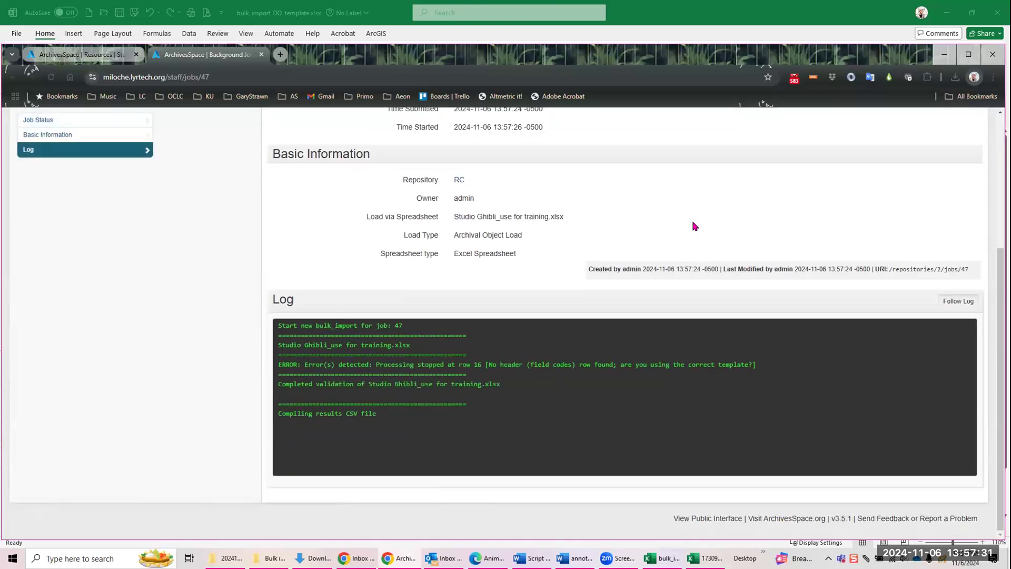
{"action": "left_click", "coordinate": [116, 182]}
{"action": "scroll", "coordinate": [400, 338], "scroll_direction": "down", "scroll_amount": 3}
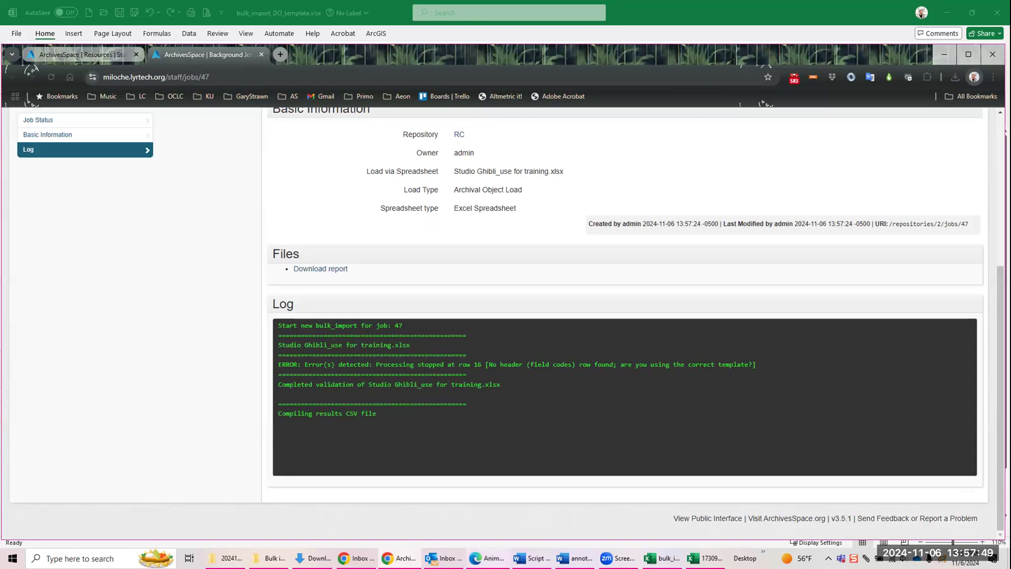
Step: Return to the Studio Ghibli Collection record and close the submitted spreadsheet load dialog
{"action": "mouse_move", "coordinate": [487, 558]}
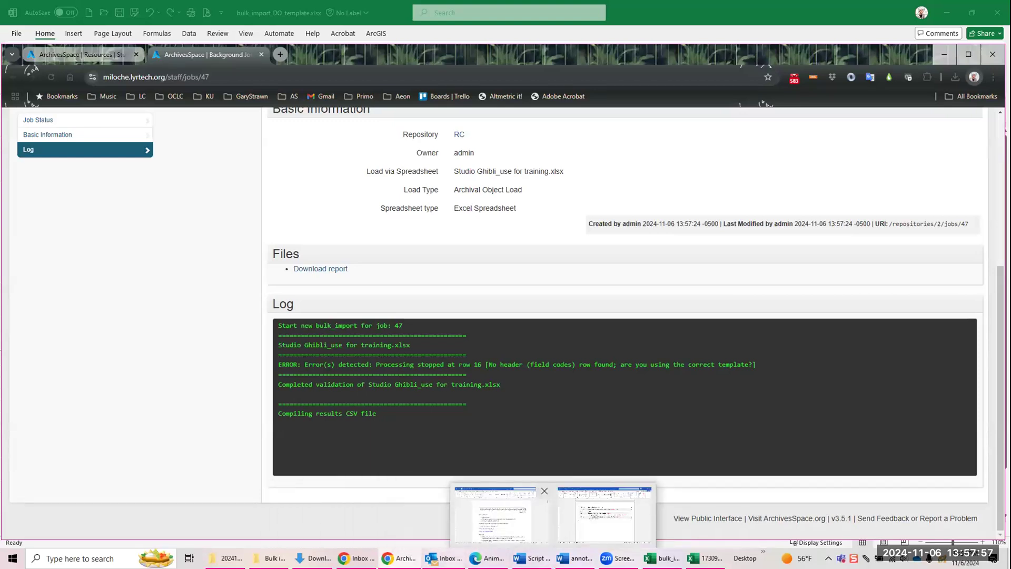
{"action": "left_click", "coordinate": [409, 554]}
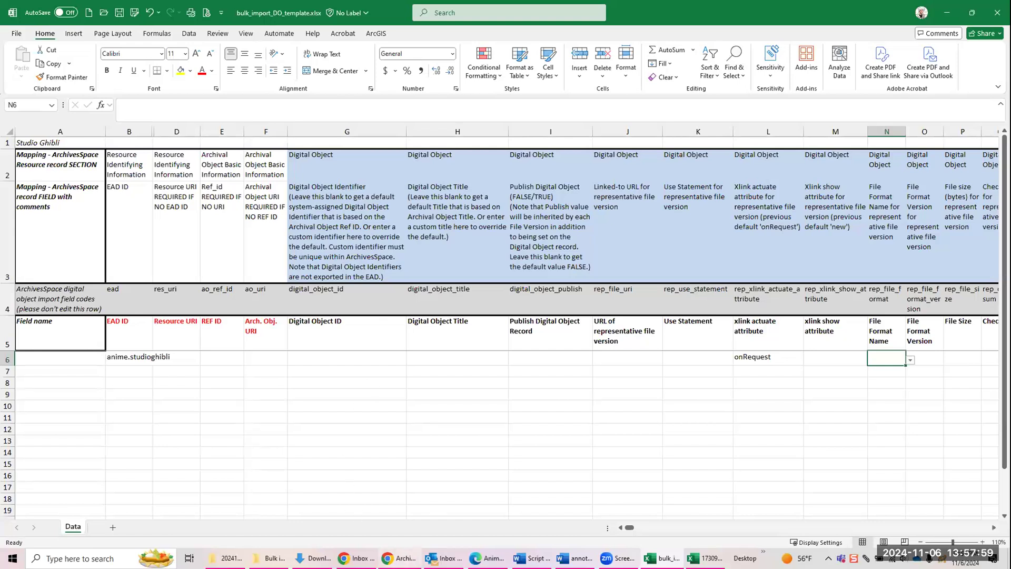
{"action": "left_click", "coordinate": [403, 557]}
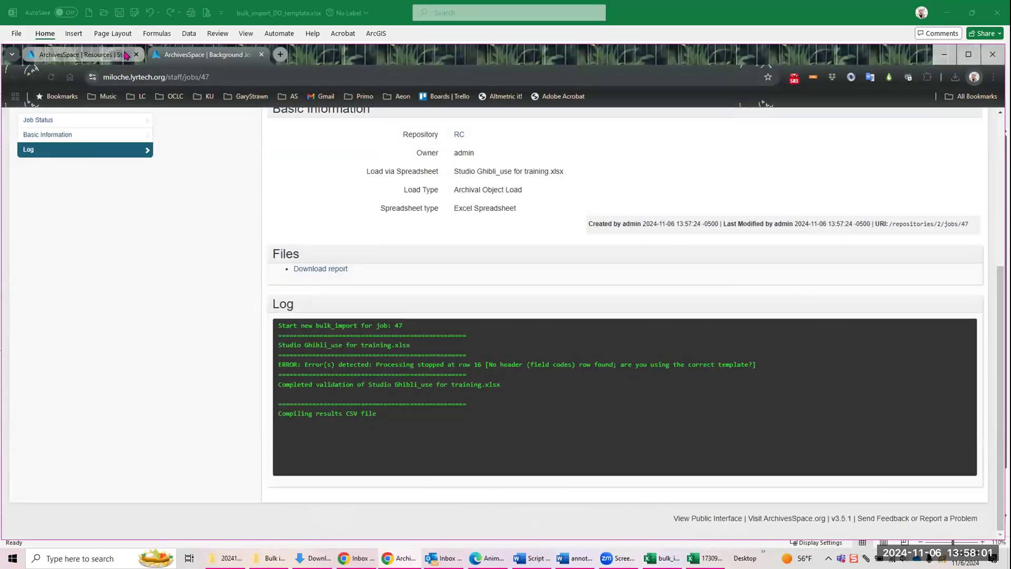
{"action": "left_click", "coordinate": [83, 55]}
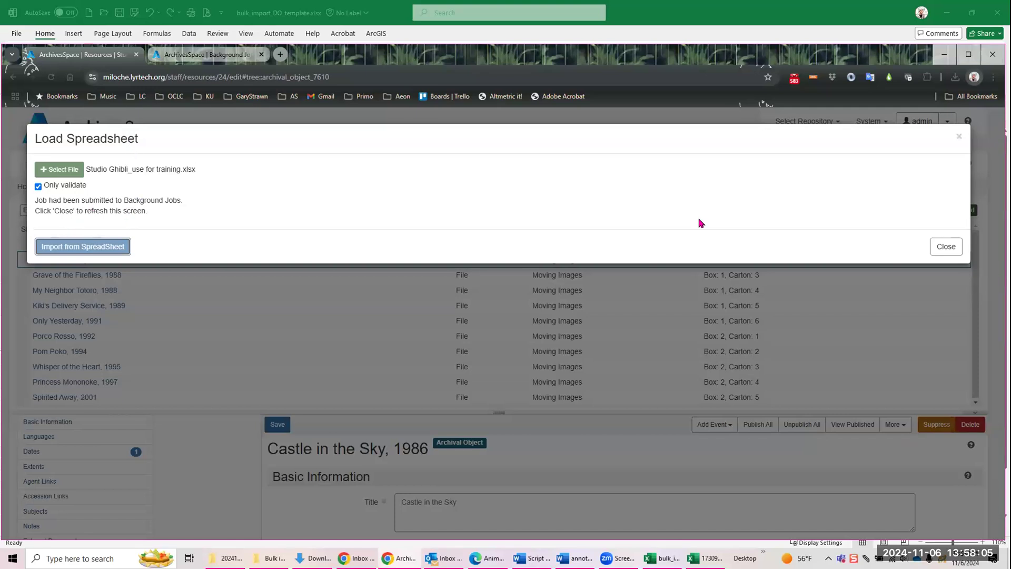
{"action": "left_click", "coordinate": [946, 247]}
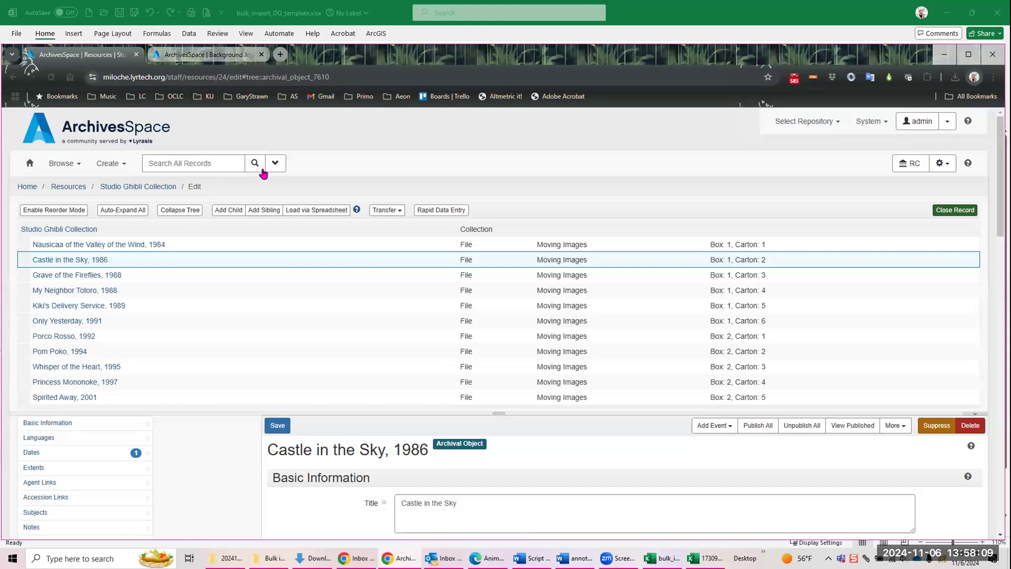
{"action": "left_click", "coordinate": [357, 209]}
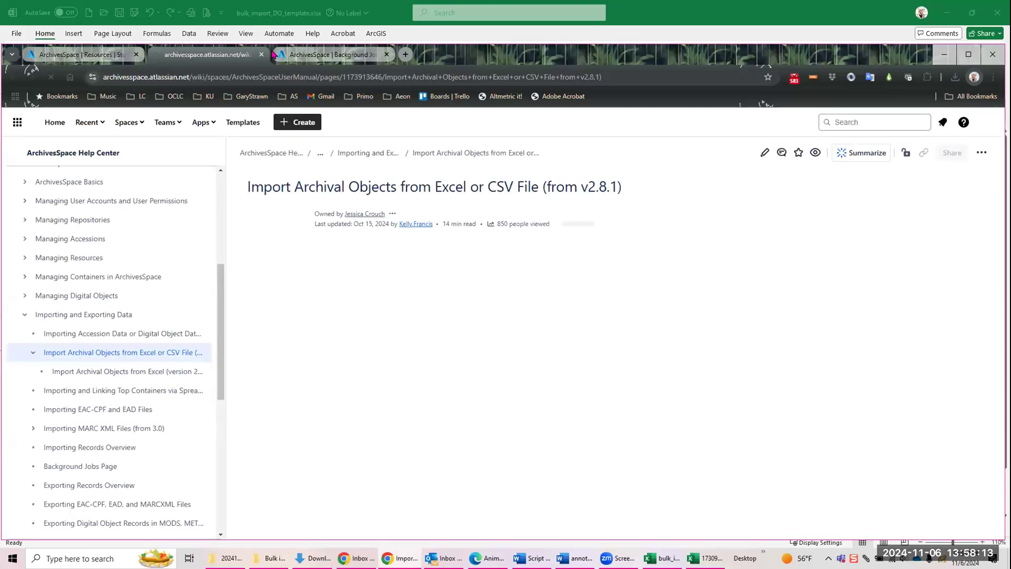
{"action": "left_click", "coordinate": [261, 54]}
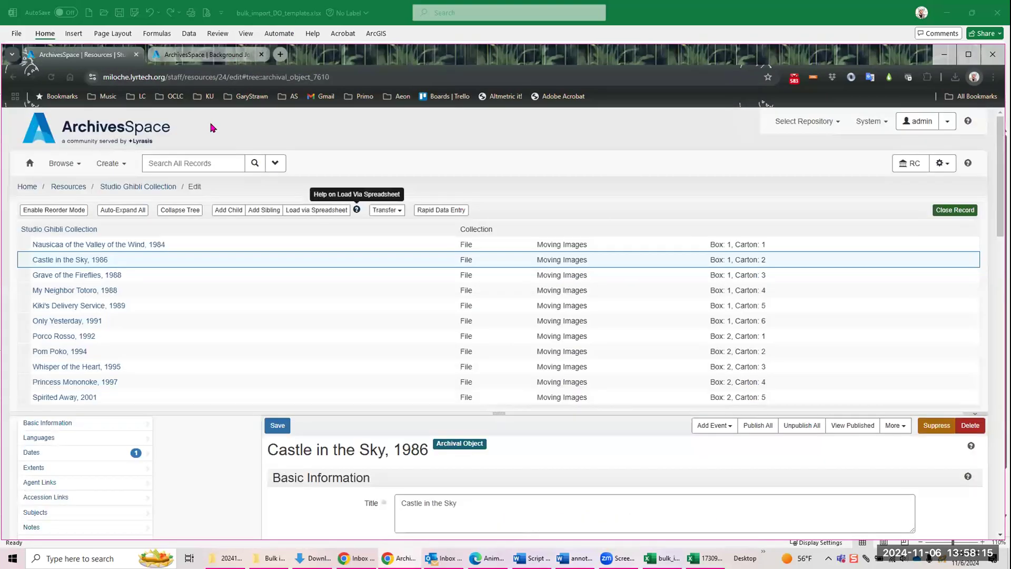
{"action": "left_click", "coordinate": [294, 213]}
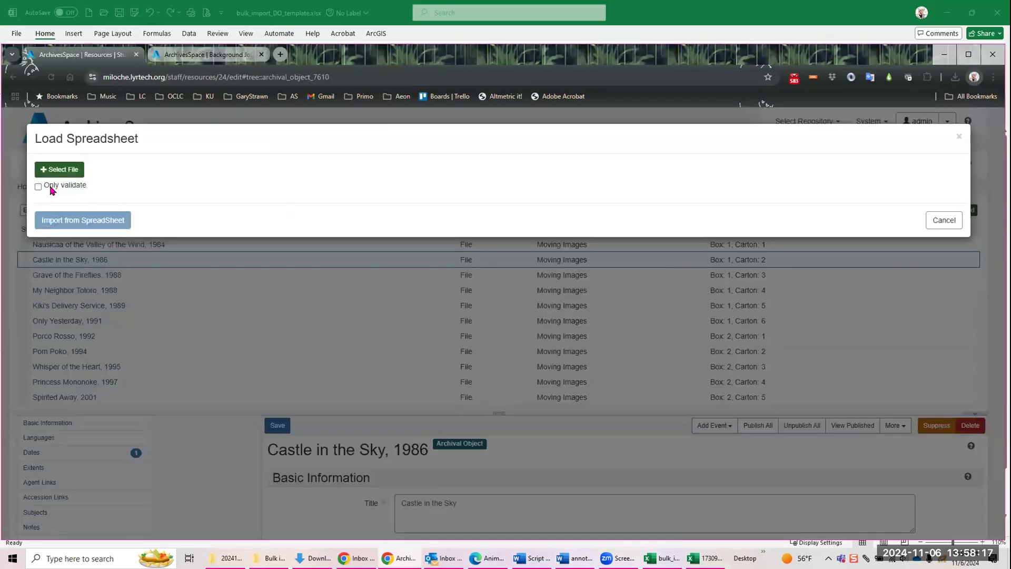
{"action": "left_click", "coordinate": [40, 170]}
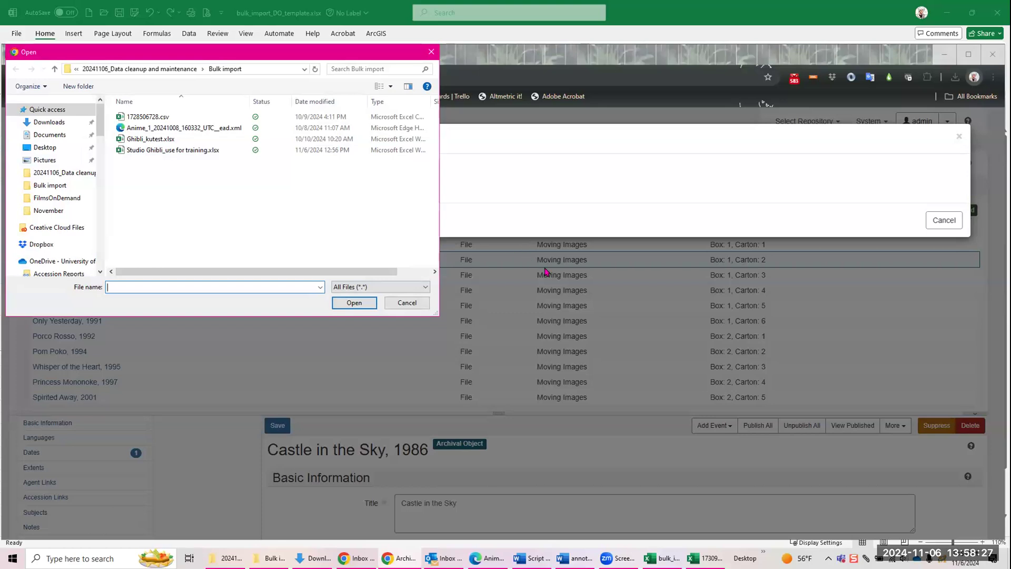
{"action": "left_click", "coordinate": [413, 301]}
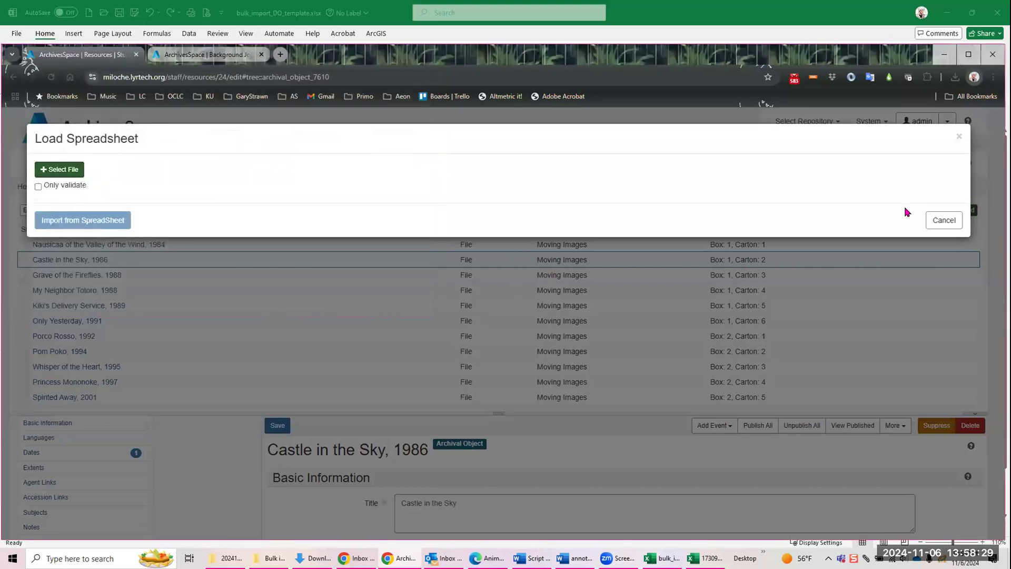
{"action": "left_click", "coordinate": [939, 220]}
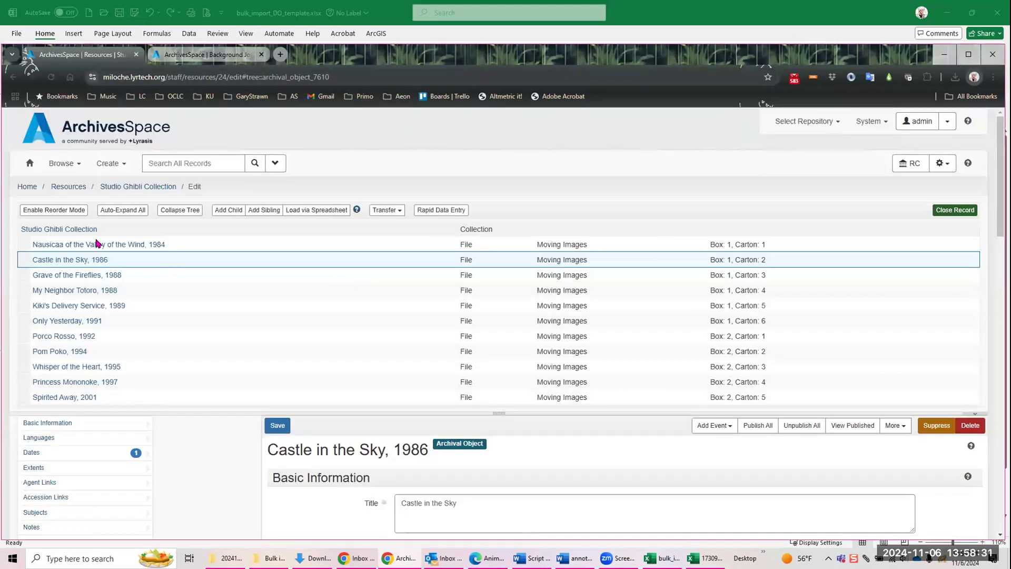
Step: From the top-level Studio Ghibli Collection record, submit Studio Ghibli_use for training.xlsx as a validation-only load adding digital objects to archival objects
{"action": "left_click", "coordinate": [80, 229]}
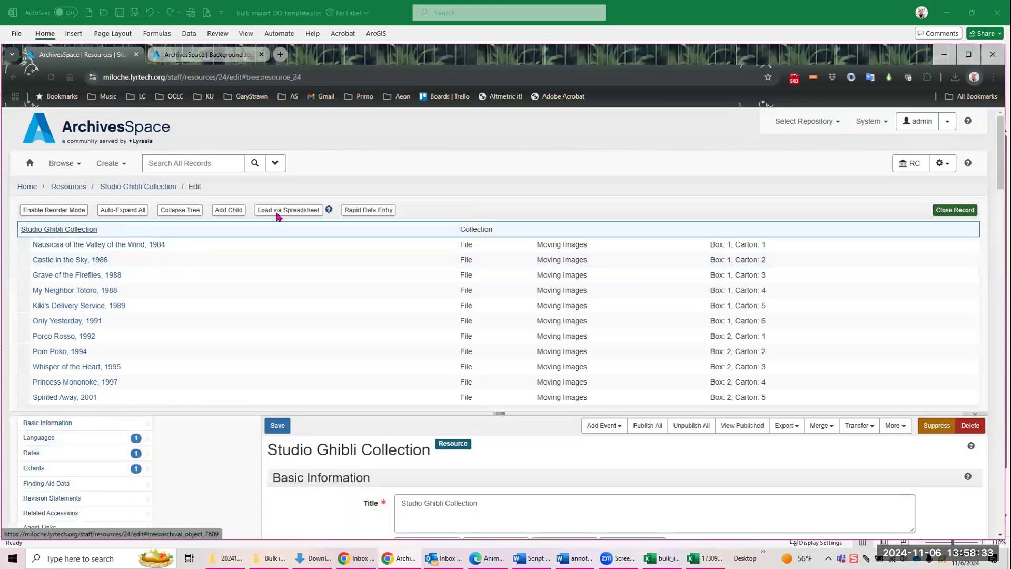
{"action": "left_click", "coordinate": [289, 210]}
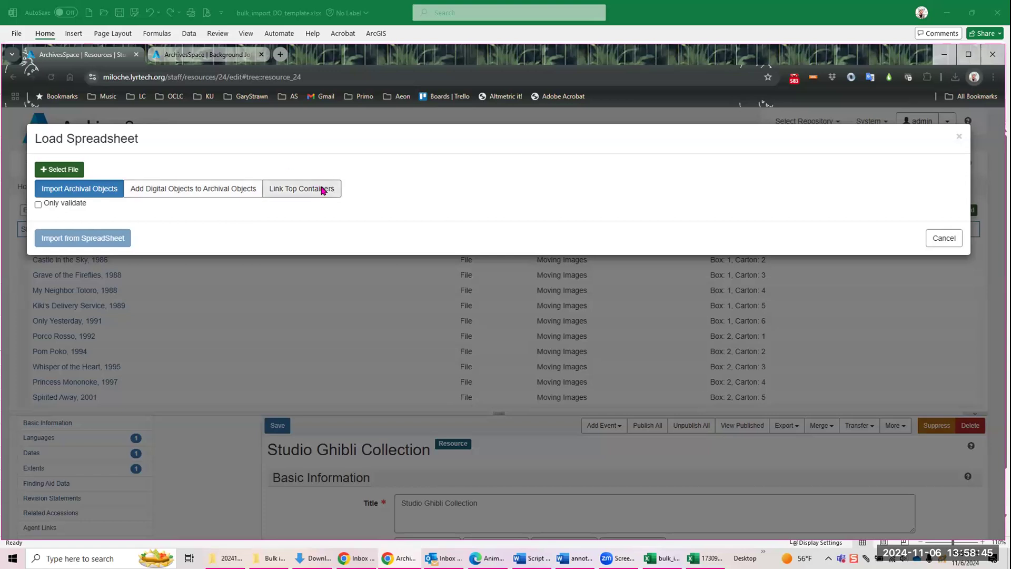
{"action": "left_click", "coordinate": [164, 192]}
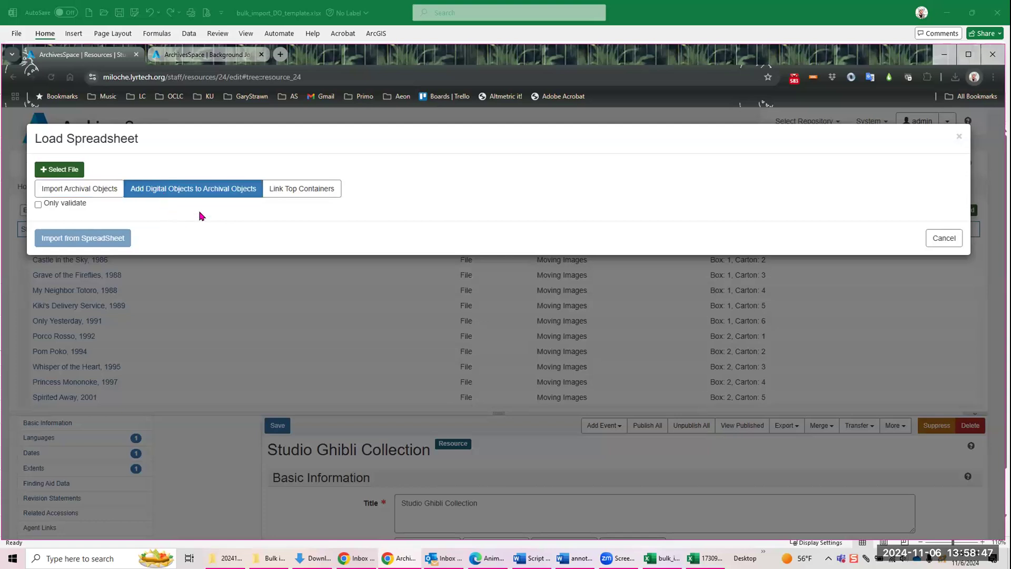
{"action": "left_click", "coordinate": [38, 206]}
{"action": "left_click", "coordinate": [50, 172]}
{"action": "double_click", "coordinate": [161, 151]}
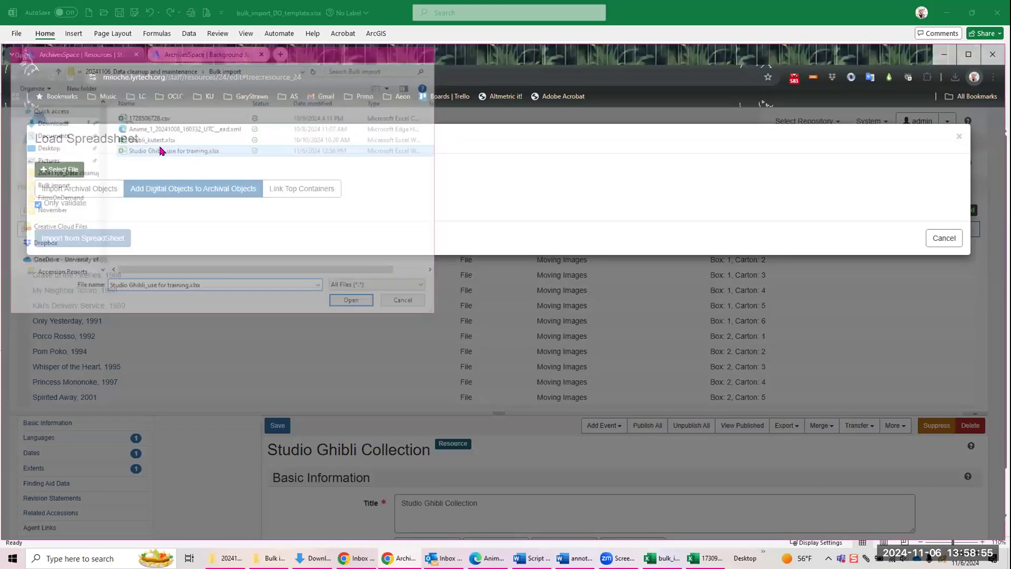
{"action": "left_click", "coordinate": [82, 240]}
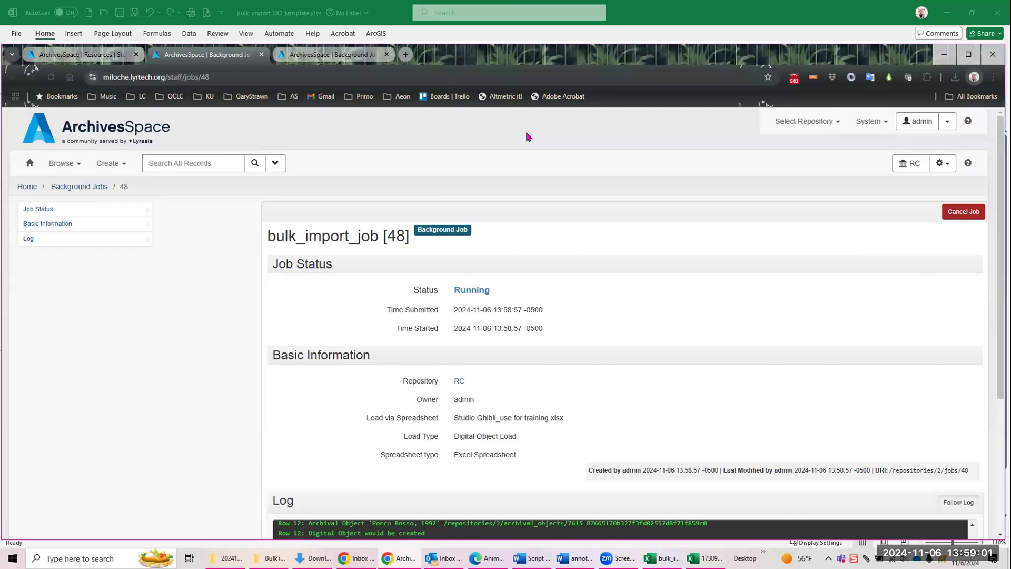
Step: Review the digital object validation log and refresh the completed job page
{"action": "scroll", "coordinate": [361, 353], "scroll_direction": "down", "scroll_amount": 4}
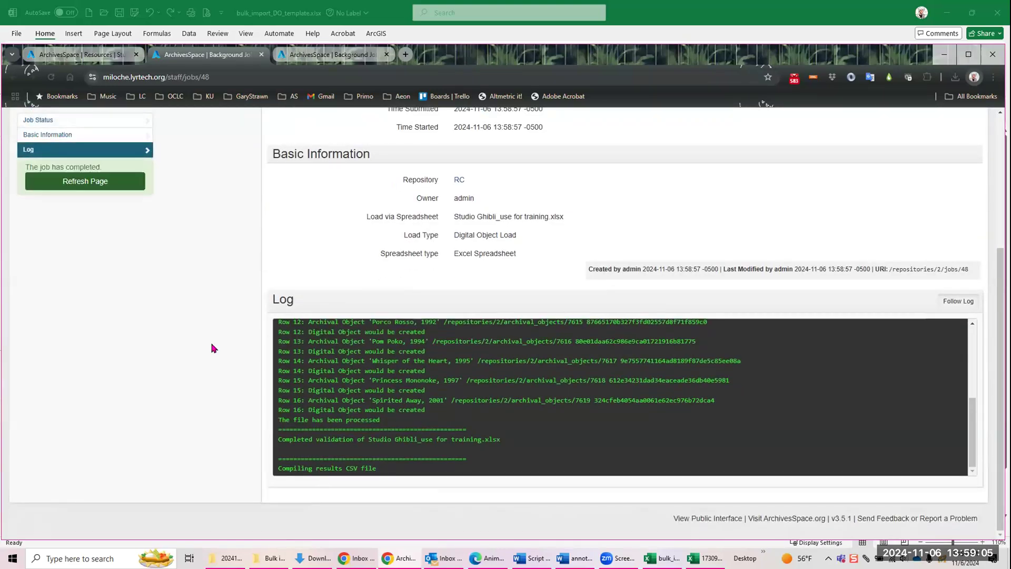
{"action": "left_click", "coordinate": [93, 183]}
{"action": "scroll", "coordinate": [498, 361], "scroll_direction": "down", "scroll_amount": 3}
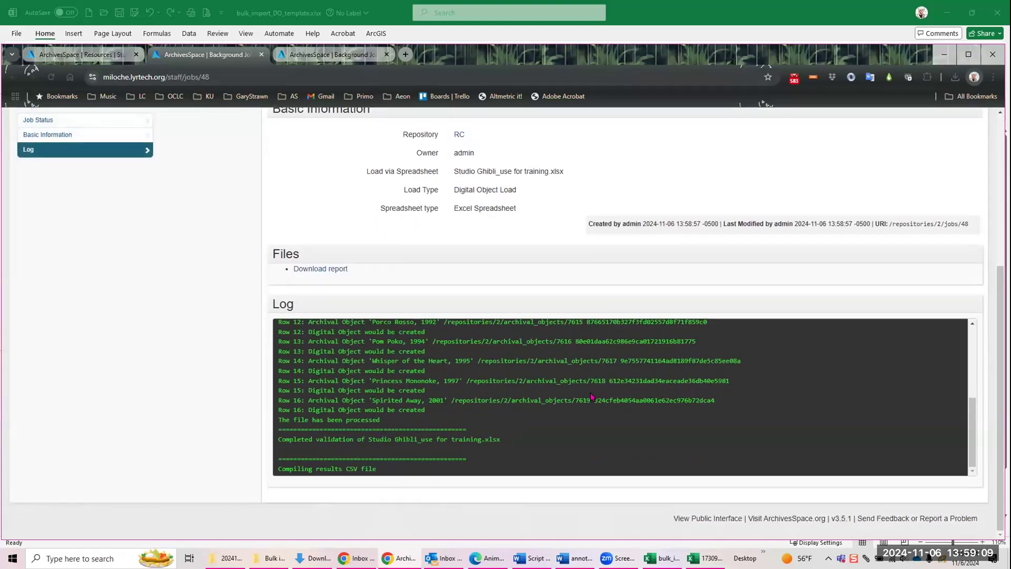
Step: Close both background job pages and dismiss the submitted validation load to refresh the collection record
{"action": "left_click", "coordinate": [387, 54]}
{"action": "left_click", "coordinate": [261, 54]}
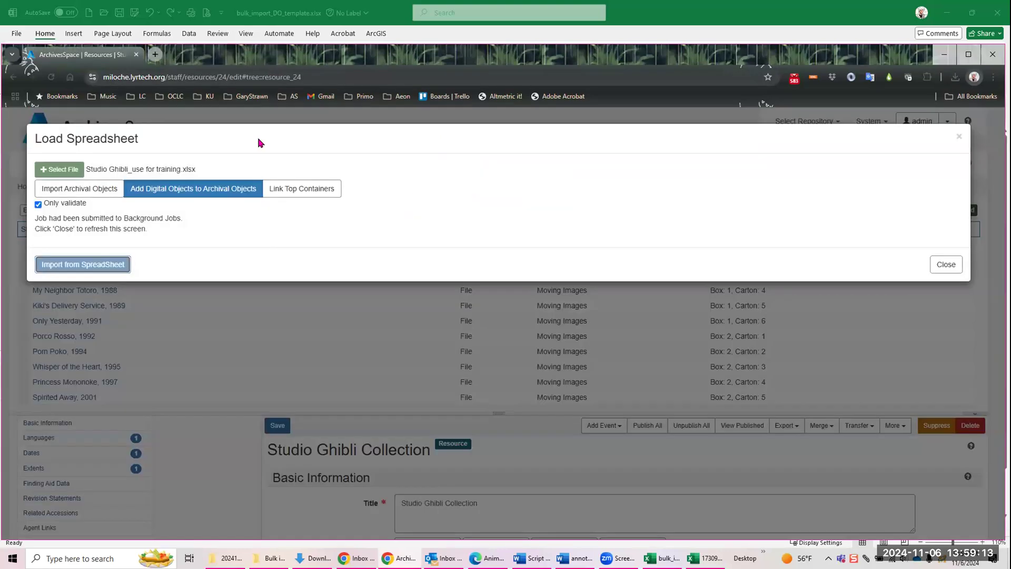
{"action": "left_click", "coordinate": [39, 205]}
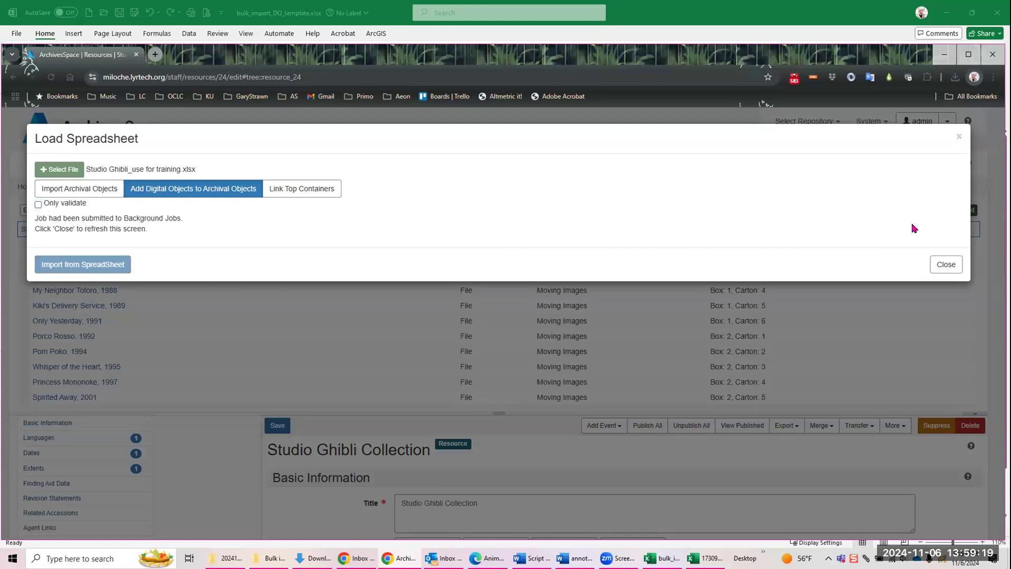
{"action": "left_click", "coordinate": [946, 266]}
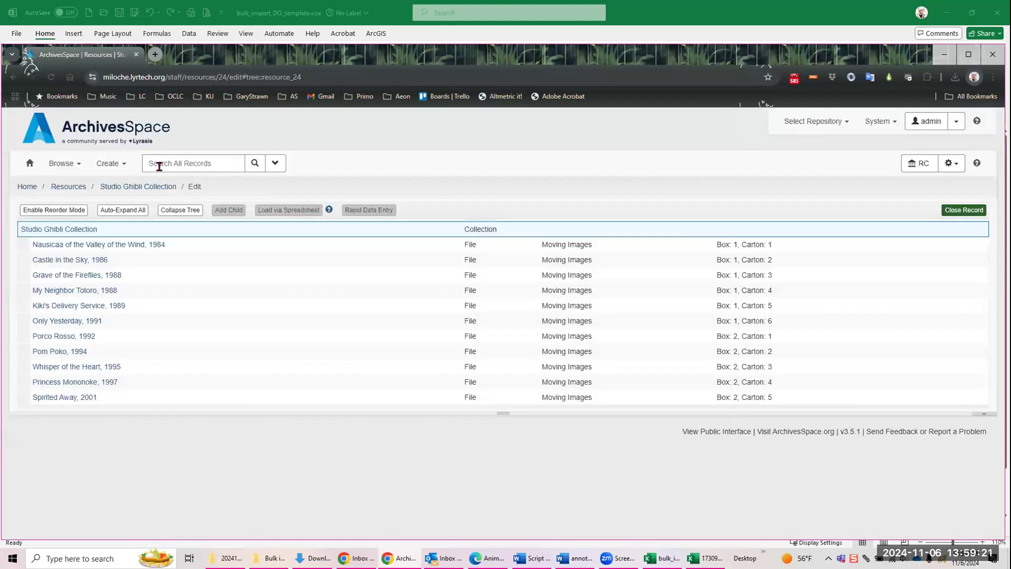
Step: Import Studio Ghibli_use for training.xlsx into the collection with Add Digital Objects to Archival Objects, leaving Only validate off
{"action": "left_click", "coordinate": [299, 210]}
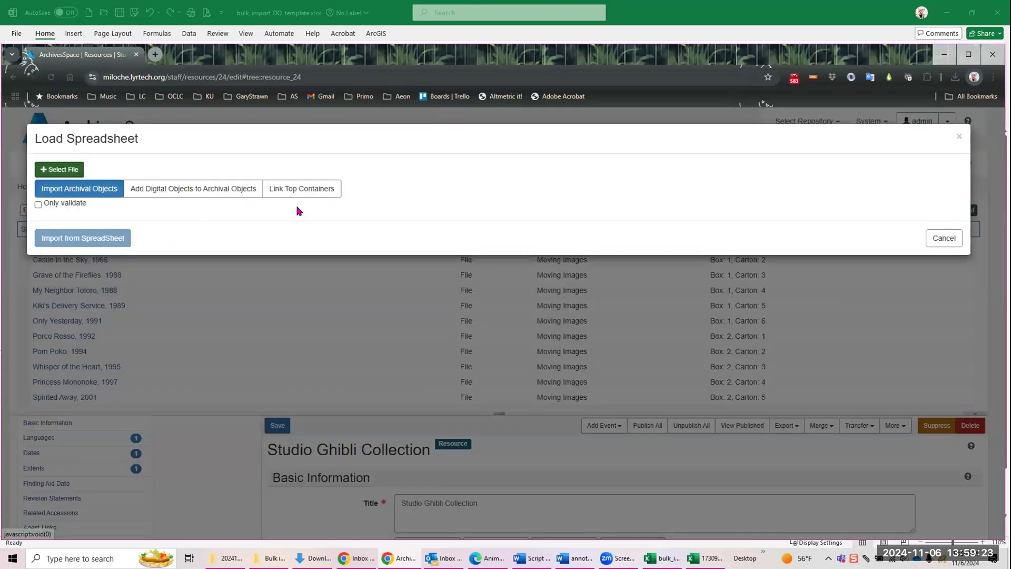
{"action": "left_click", "coordinate": [219, 191]}
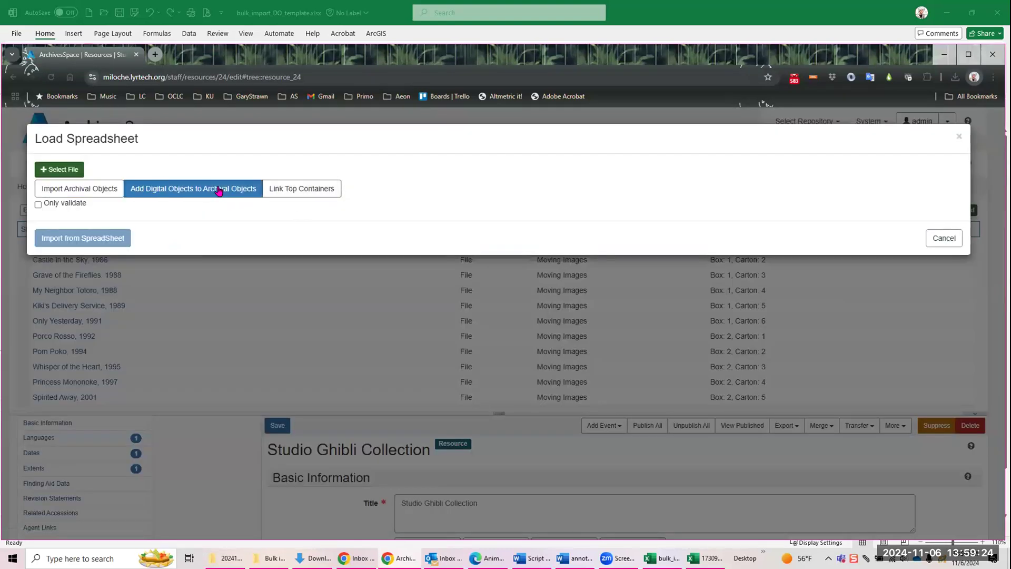
{"action": "left_click", "coordinate": [70, 169]}
{"action": "double_click", "coordinate": [203, 149]}
{"action": "left_click", "coordinate": [81, 232]}
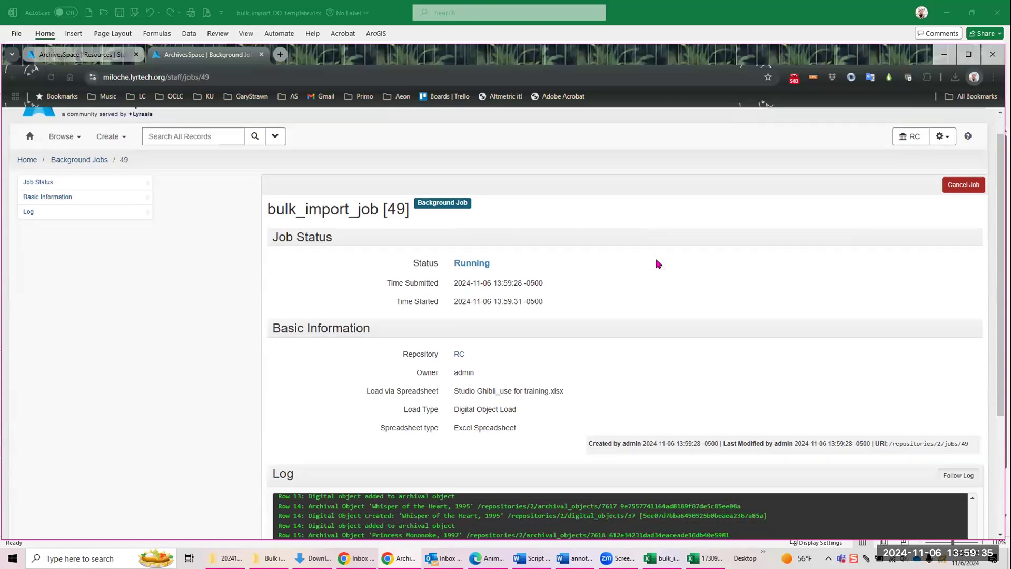
Step: Refresh the finished import job, review its log and new and modified records, and open the Whisper of the Heart record
{"action": "scroll", "coordinate": [655, 262], "scroll_direction": "down", "scroll_amount": 4}
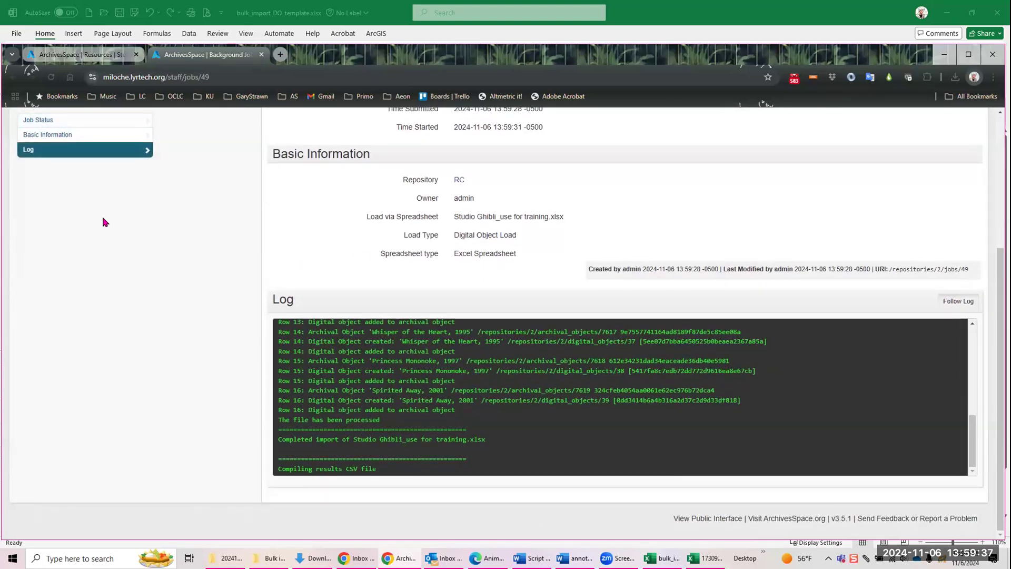
{"action": "left_click", "coordinate": [102, 184]}
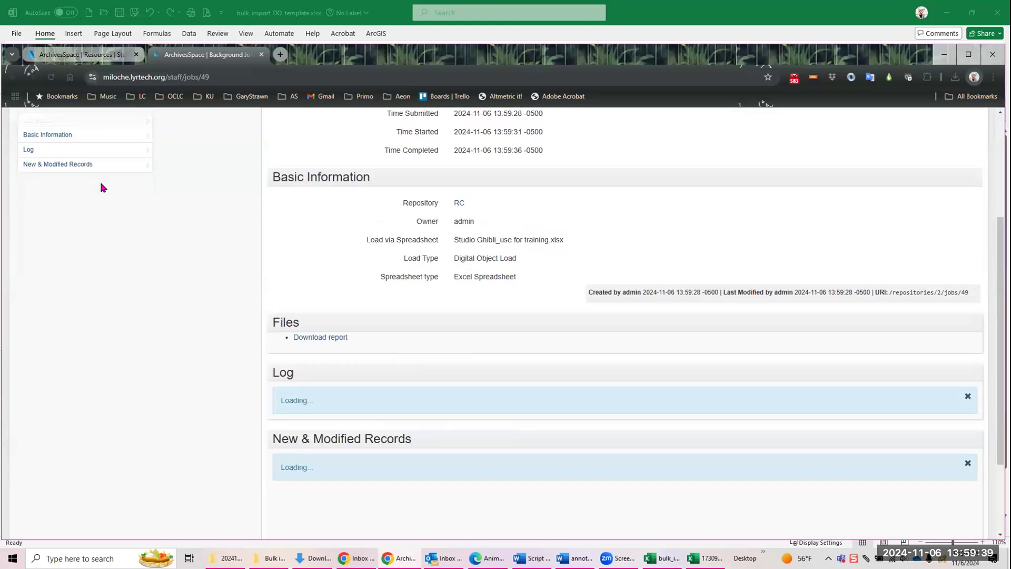
{"action": "scroll", "coordinate": [176, 265], "scroll_direction": "down", "scroll_amount": 5}
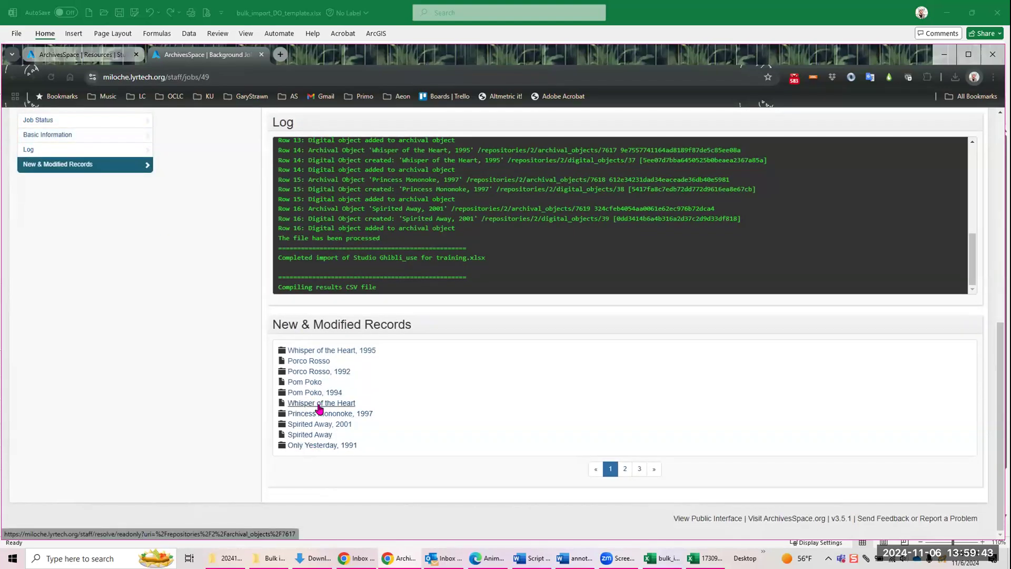
{"action": "left_click", "coordinate": [320, 404]}
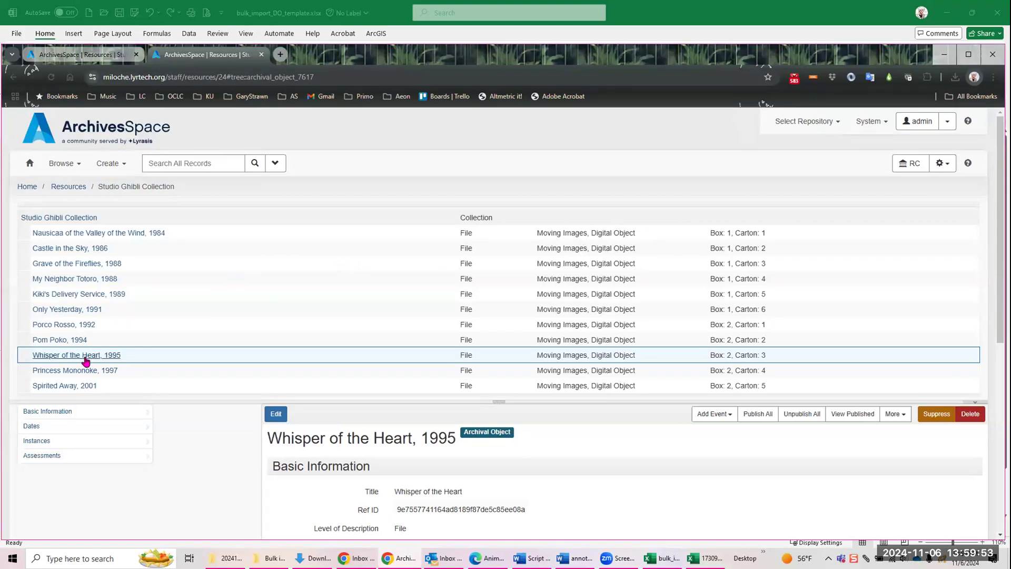
Step: Open Nausicaa of the Valley of the Wind, 1984 in the collection tree and expand its Digital Object instance
{"action": "left_click", "coordinate": [124, 233]}
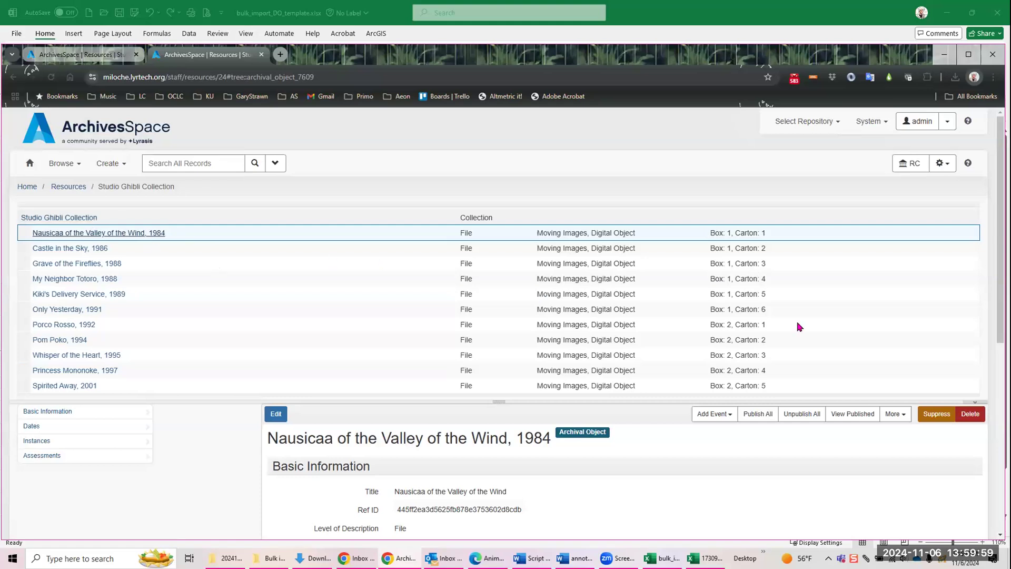
{"action": "scroll", "coordinate": [395, 399], "scroll_direction": "down", "scroll_amount": 1}
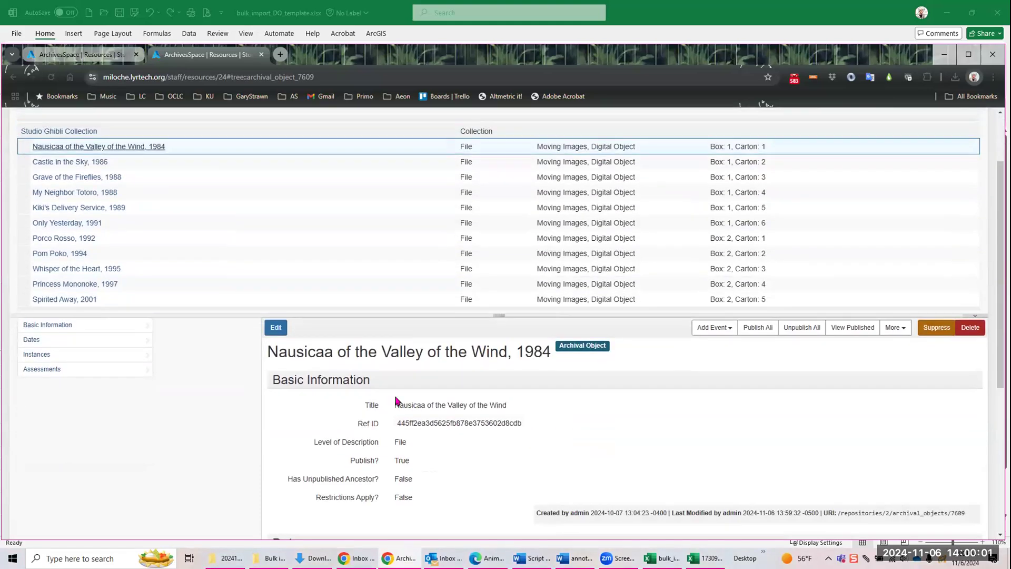
{"action": "left_click", "coordinate": [32, 388]}
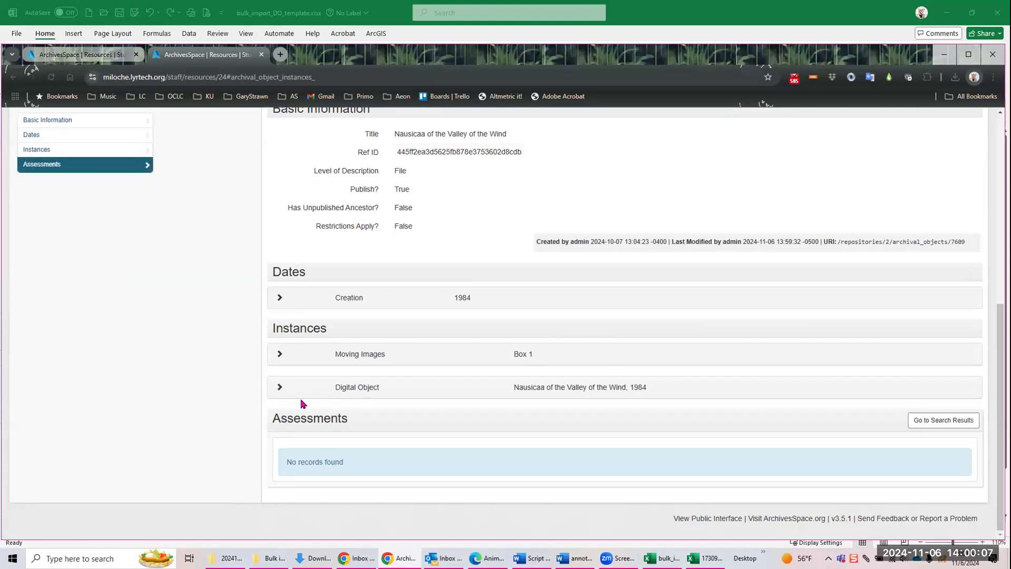
{"action": "left_click", "coordinate": [280, 388]}
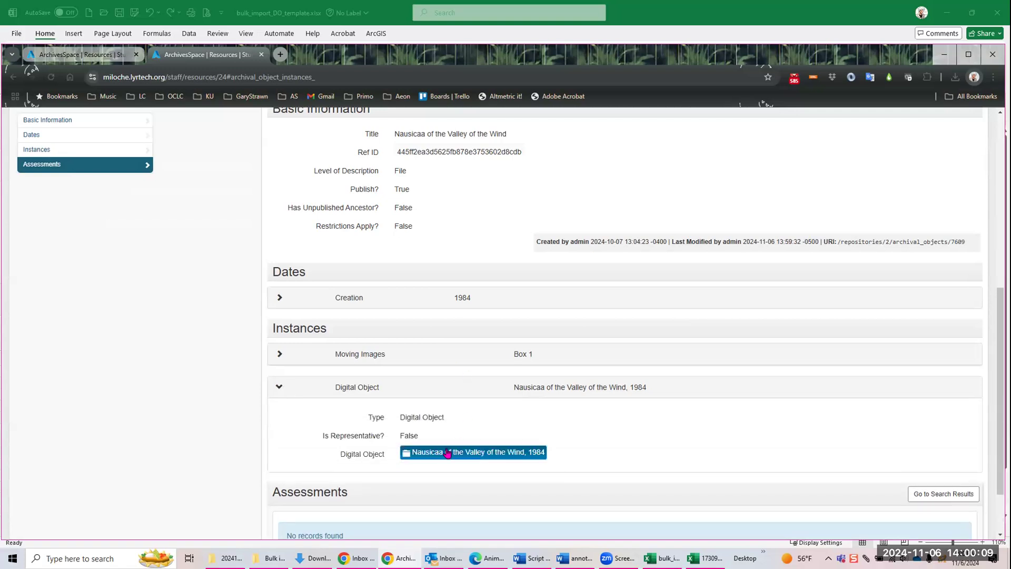
Step: Open the linked Nausicaa of the Valley of the Wind, 1984 digital object record and examine the details of both file versions
{"action": "left_click", "coordinate": [473, 429]}
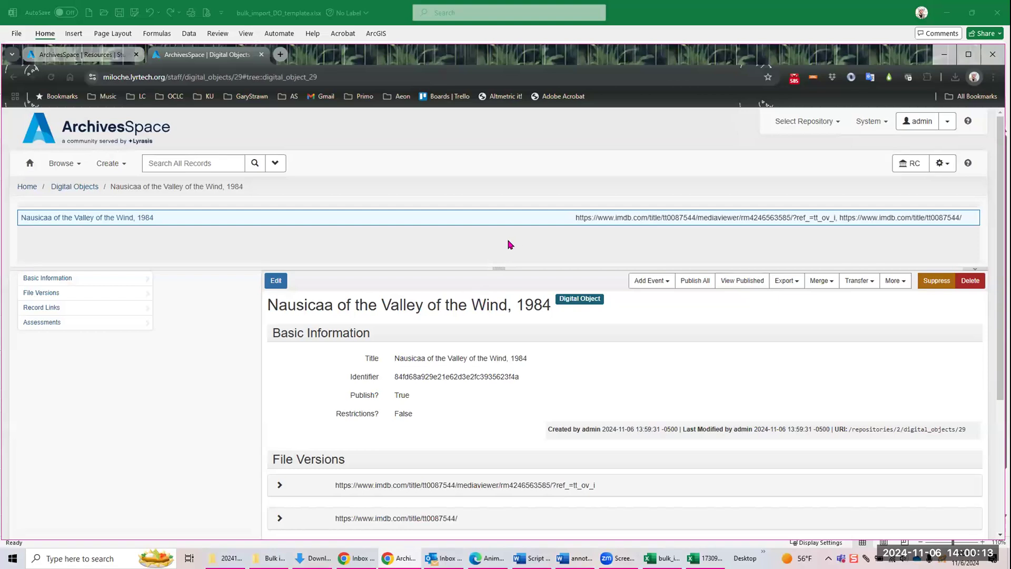
{"action": "scroll", "coordinate": [463, 225], "scroll_direction": "down", "scroll_amount": 5}
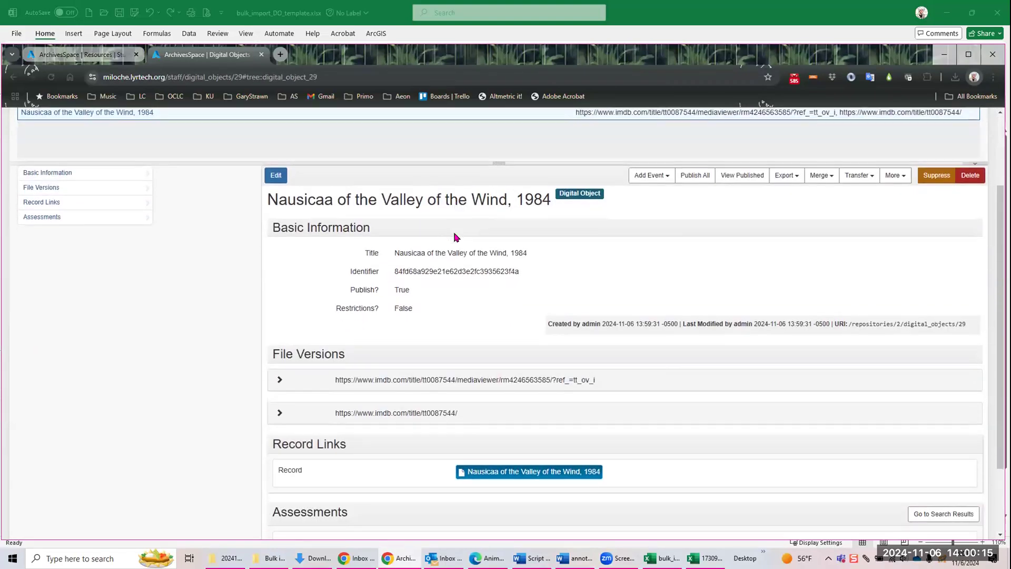
{"action": "left_click", "coordinate": [281, 286]}
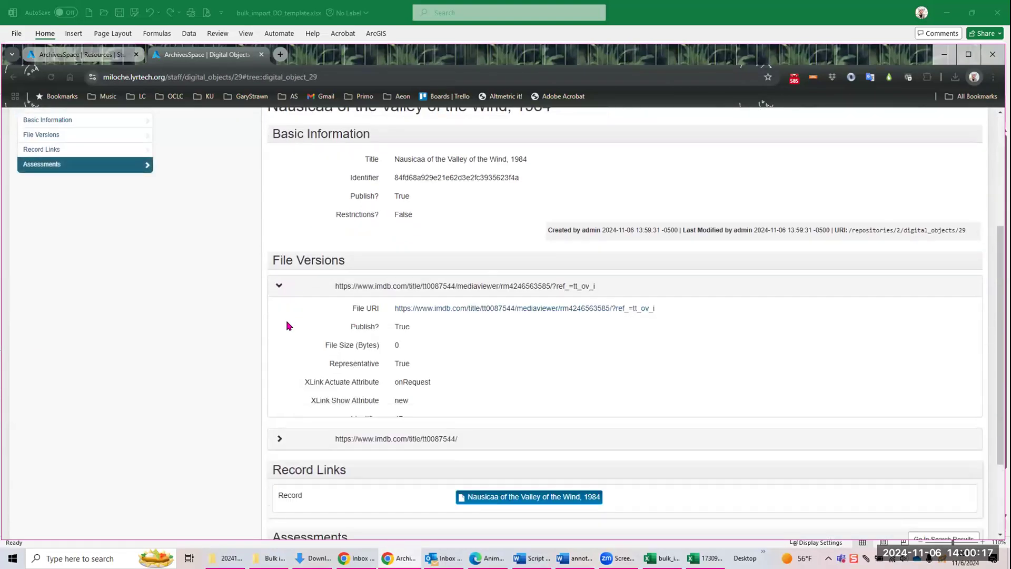
{"action": "left_click", "coordinate": [279, 449]}
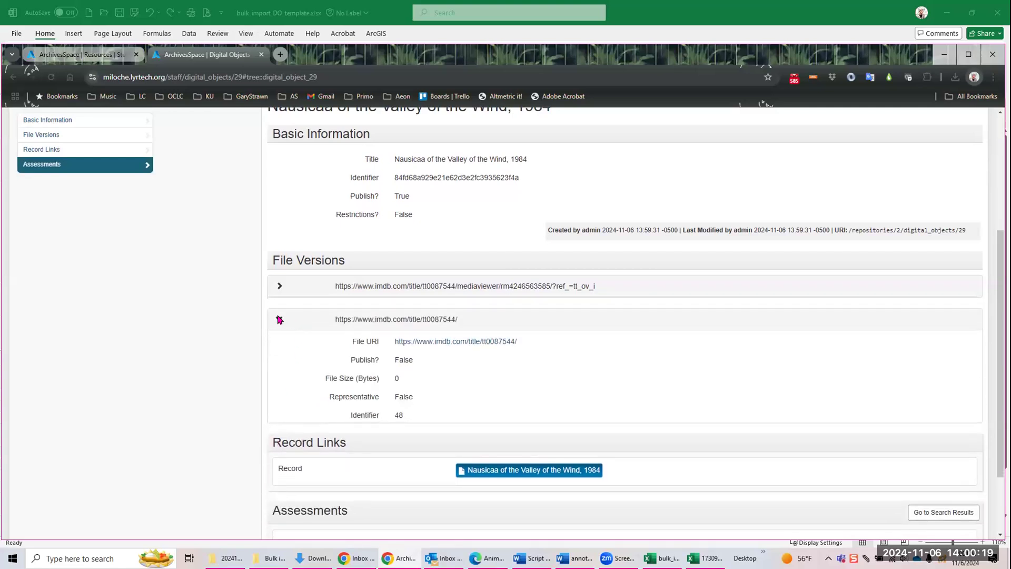
{"action": "left_click", "coordinate": [279, 319]}
Step: View the published page of the Nausicaa digital object in the public interface, and close it to return to the staff record
{"action": "scroll", "coordinate": [653, 332], "scroll_direction": "up", "scroll_amount": 3}
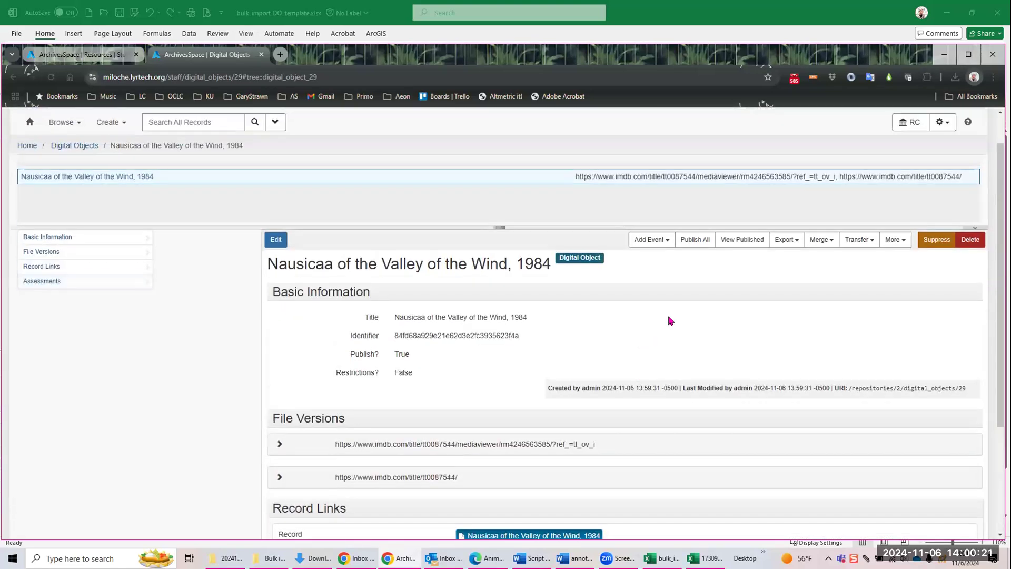
{"action": "left_click", "coordinate": [740, 240]}
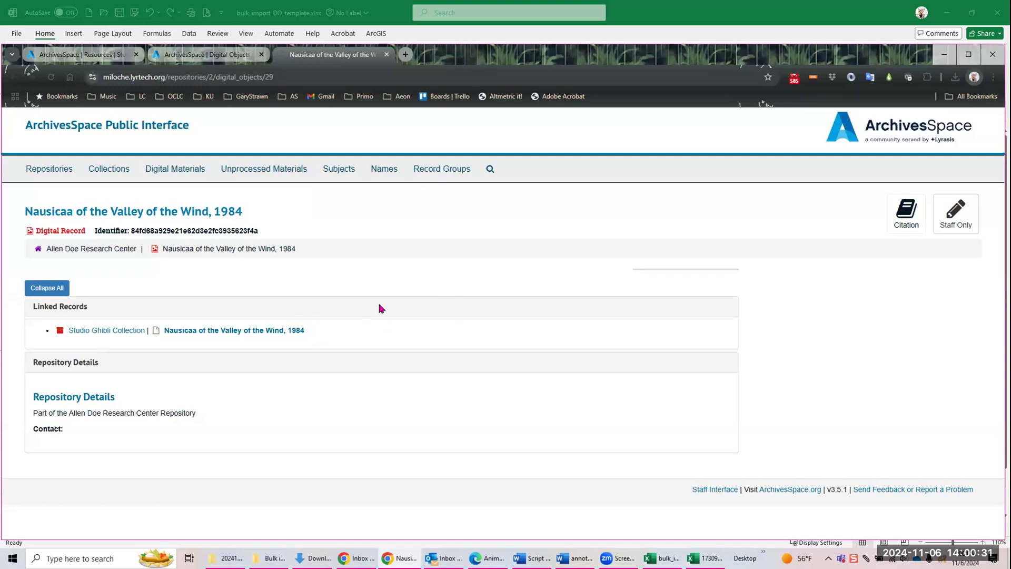
{"action": "left_click", "coordinate": [387, 55]}
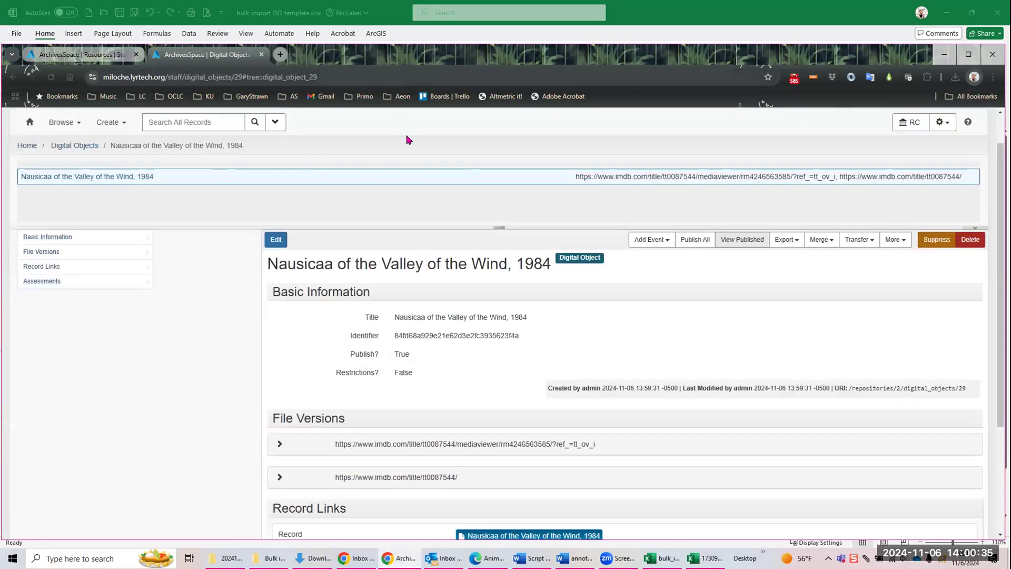
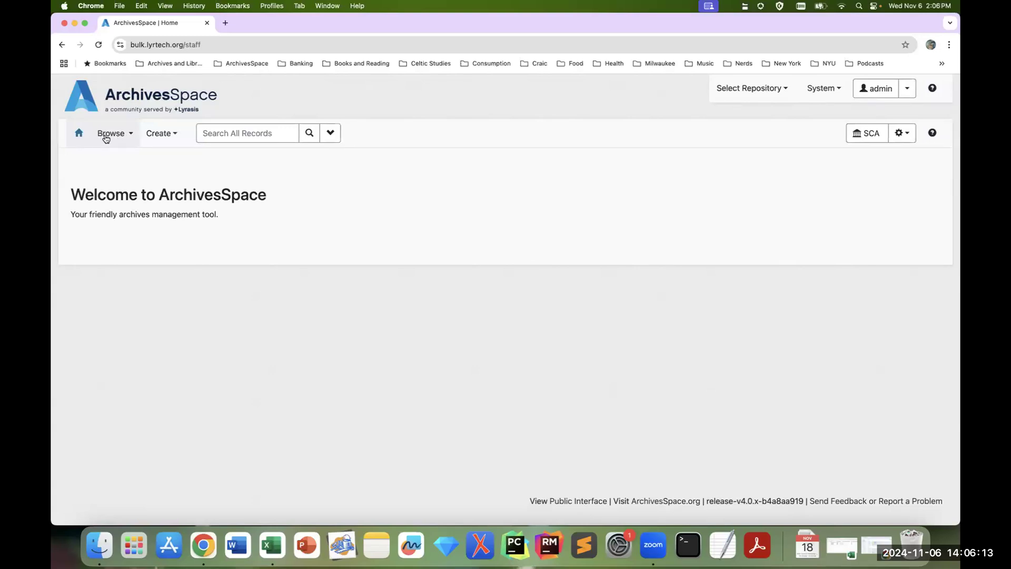
Step: Browse the repository's resources and open the Rocky Chin Papers for editing, with the page zoomed to 110%
{"action": "left_click", "coordinate": [105, 135]}
{"action": "left_click", "coordinate": [141, 185]}
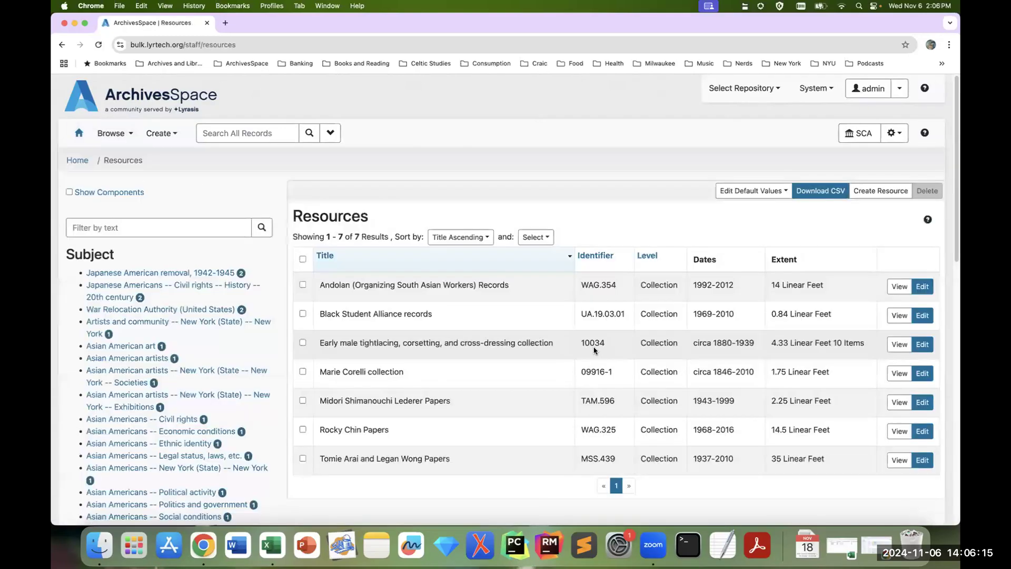
{"action": "left_click", "coordinate": [922, 431]}
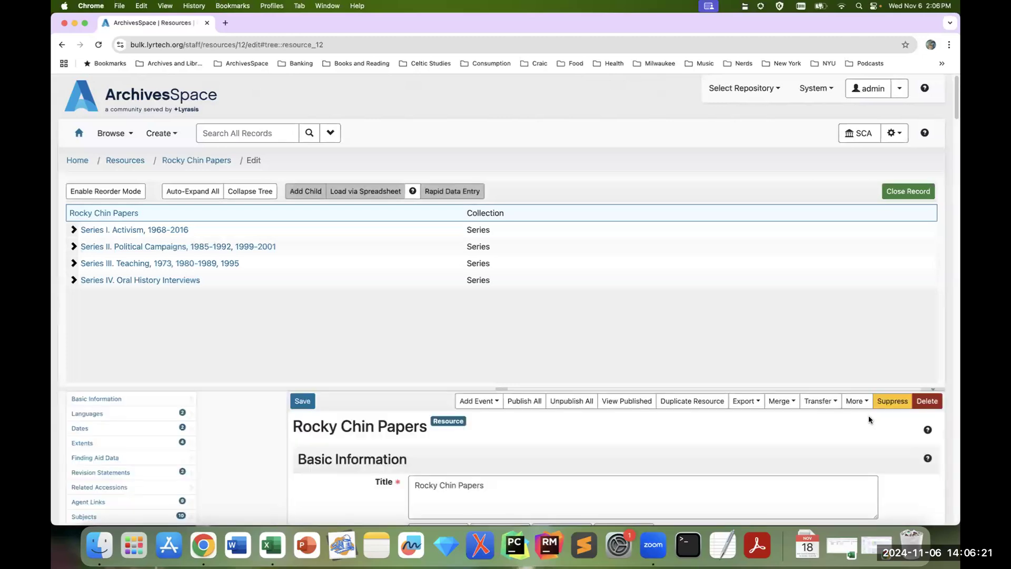
{"action": "key", "text": "super+equal"}
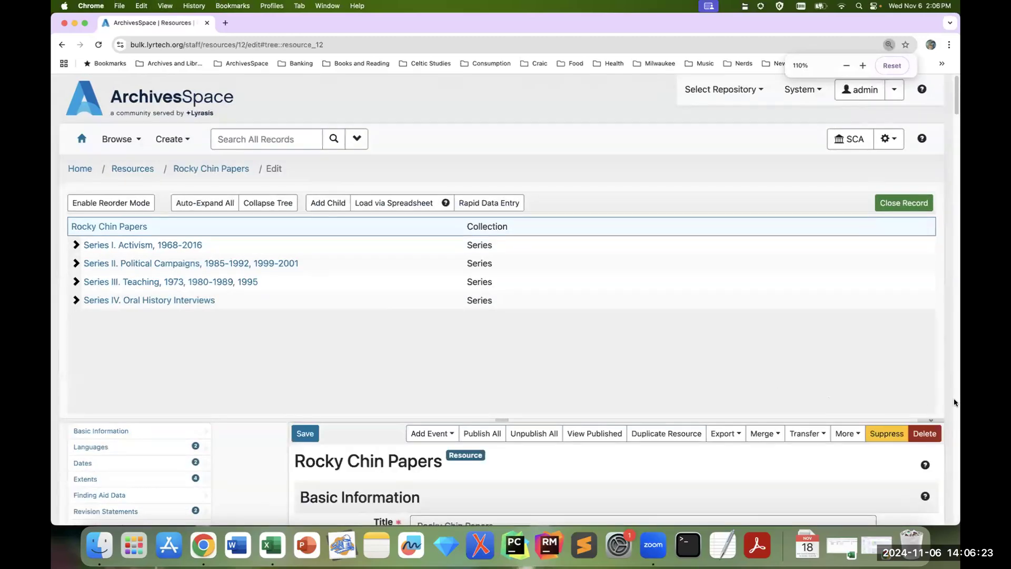
{"action": "scroll", "coordinate": [953, 402], "scroll_direction": "down", "scroll_amount": 1}
{"action": "scroll", "coordinate": [954, 402], "scroll_direction": "down", "scroll_amount": 3}
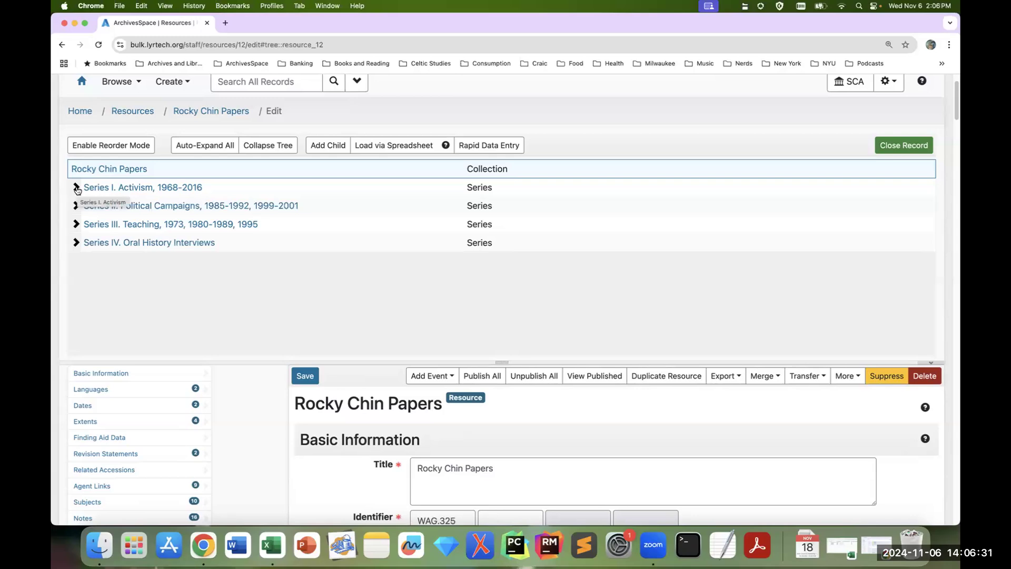
Step: Expand Series I. Activism in the collection tree and examine the titles, dates and containers of its files
{"action": "left_click", "coordinate": [76, 188]}
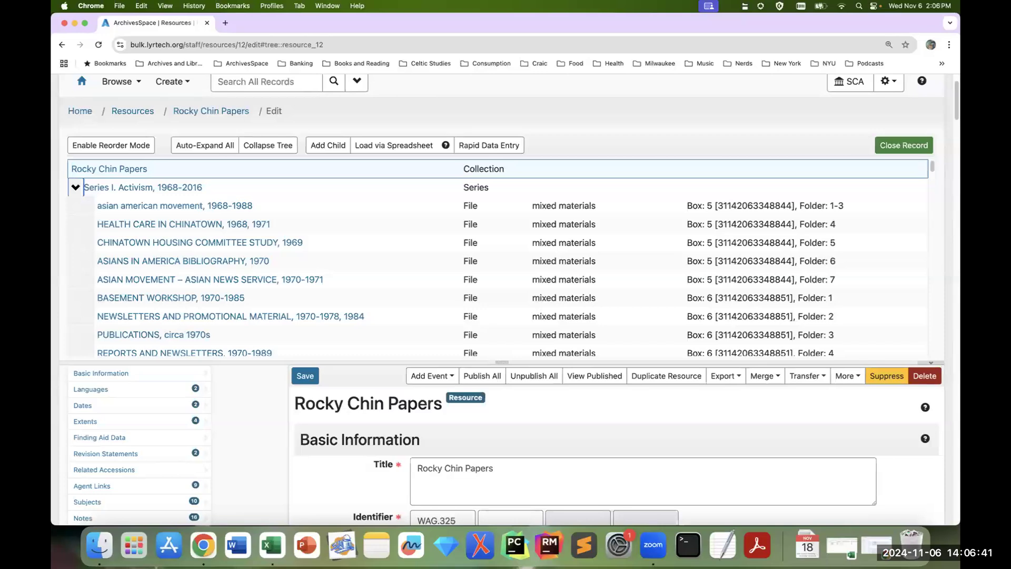
{"action": "left_click", "coordinate": [589, 127]}
{"action": "scroll", "coordinate": [405, 266], "scroll_direction": "down", "scroll_amount": 1}
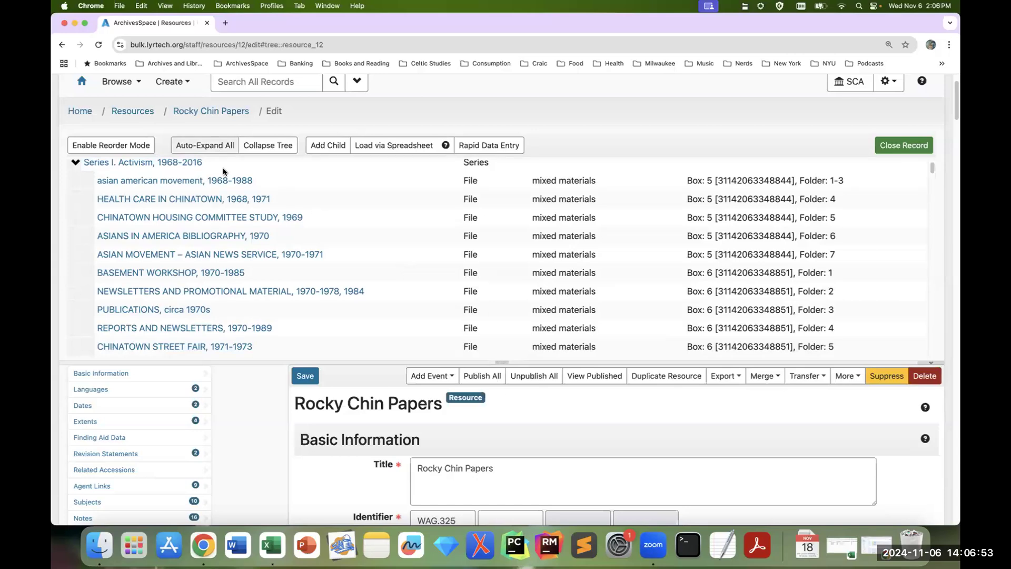
{"action": "scroll", "coordinate": [258, 266], "scroll_direction": "down", "scroll_amount": 8}
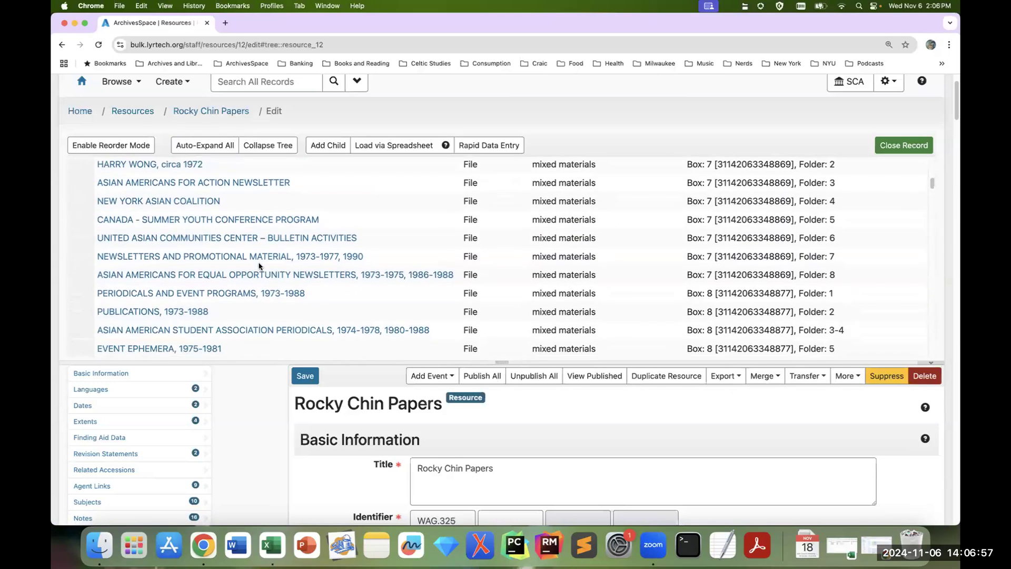
{"action": "scroll", "coordinate": [259, 266], "scroll_direction": "up", "scroll_amount": 5}
{"action": "scroll", "coordinate": [258, 266], "scroll_direction": "down", "scroll_amount": 1}
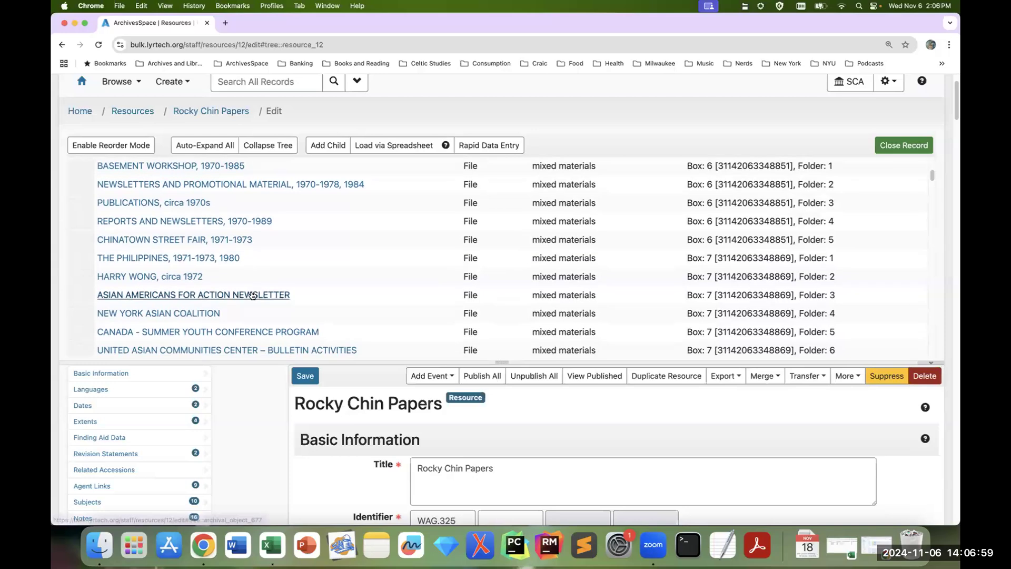
{"action": "scroll", "coordinate": [282, 299], "scroll_direction": "down", "scroll_amount": 1}
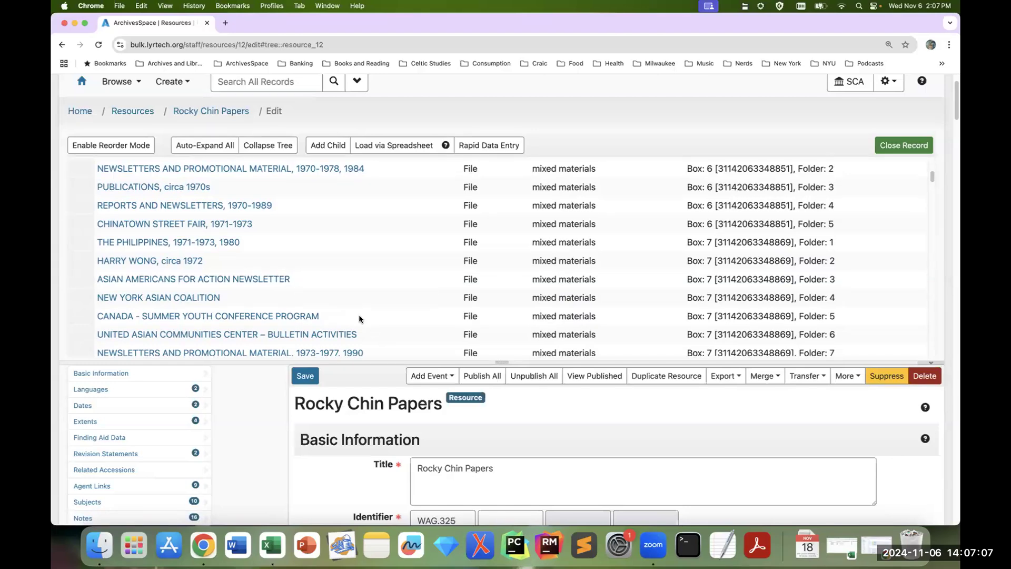
{"action": "scroll", "coordinate": [359, 316], "scroll_direction": "up", "scroll_amount": 3}
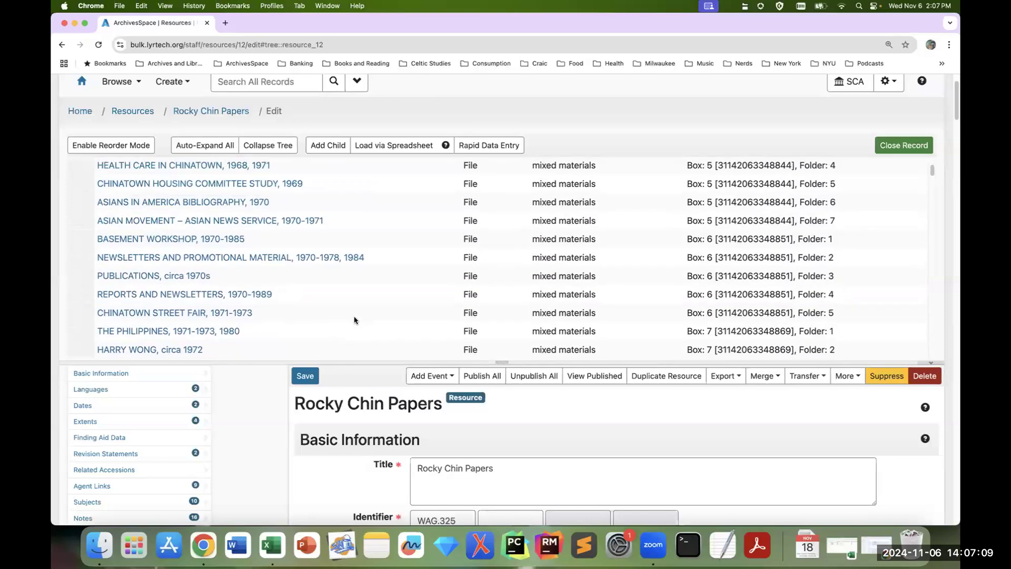
{"action": "scroll", "coordinate": [354, 319], "scroll_direction": "up", "scroll_amount": 2}
Step: Open the HEALTH CARE IN CHINATOWN file in Series I and examine how its date is recorded
{"action": "left_click", "coordinate": [192, 226]}
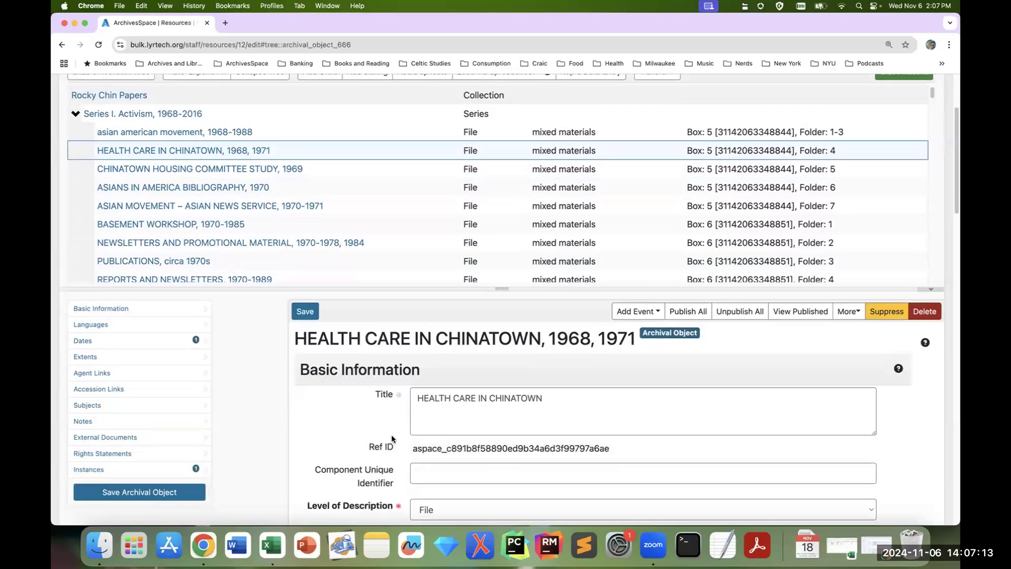
{"action": "scroll", "coordinate": [390, 435], "scroll_direction": "down", "scroll_amount": 7}
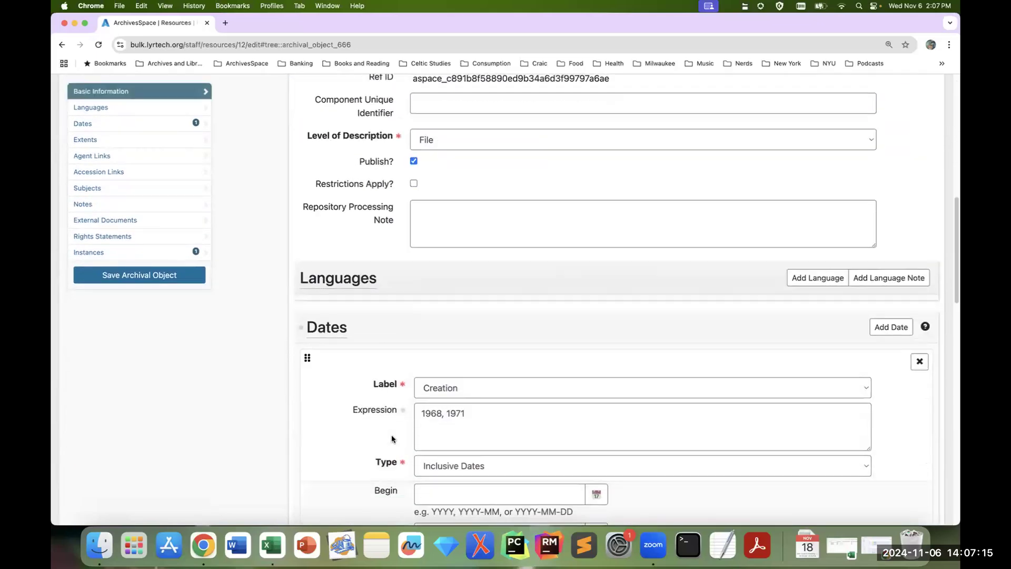
{"action": "scroll", "coordinate": [390, 435], "scroll_direction": "down", "scroll_amount": 2}
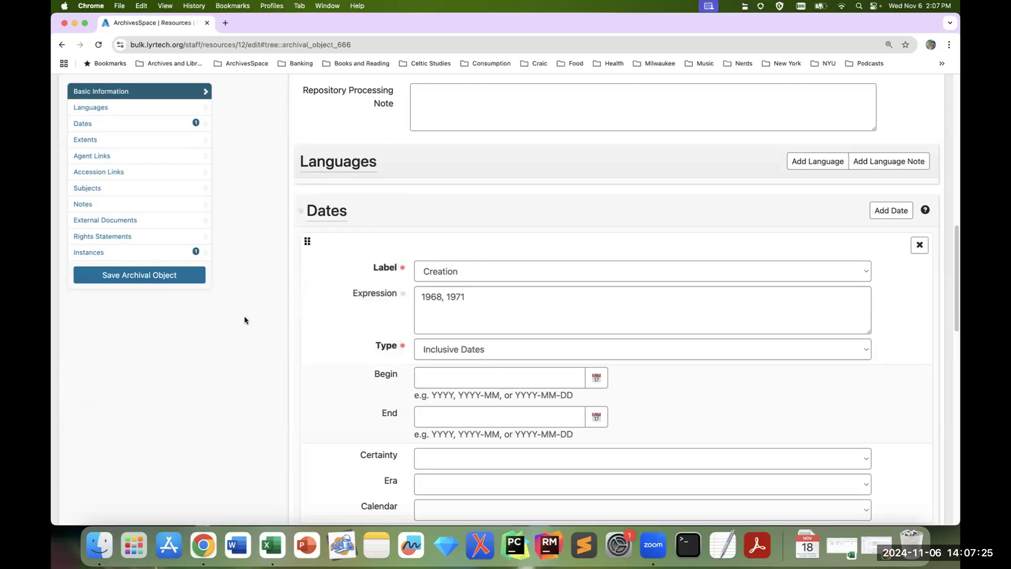
Step: Open the CHINATOWN STREET FAIR file in Series I and examine its Dates section
{"action": "scroll", "coordinate": [244, 320], "scroll_direction": "up", "scroll_amount": 15}
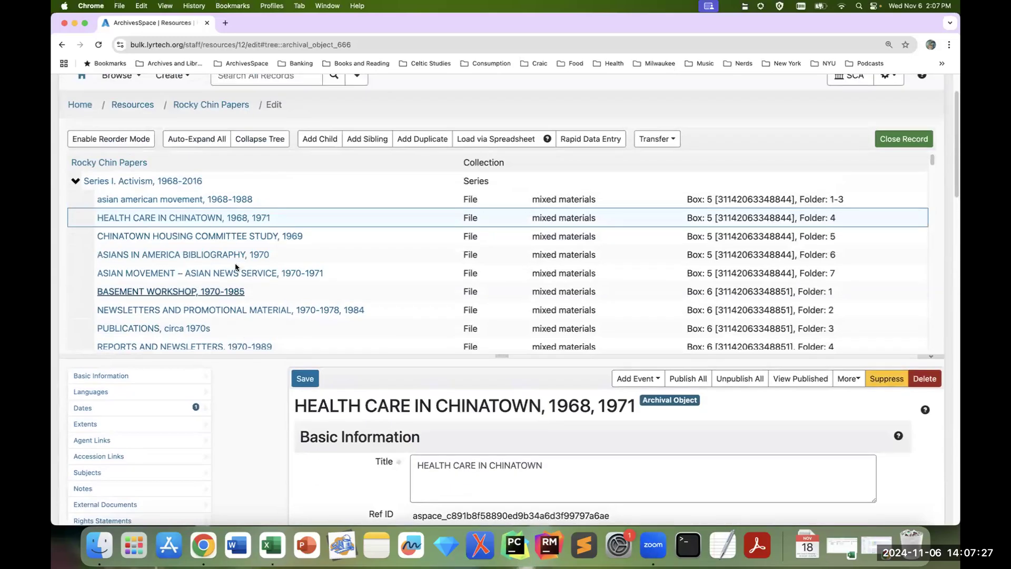
{"action": "scroll", "coordinate": [309, 301], "scroll_direction": "down", "scroll_amount": 3}
{"action": "scroll", "coordinate": [309, 301], "scroll_direction": "down", "scroll_amount": 4}
{"action": "left_click", "coordinate": [229, 269]}
{"action": "left_click", "coordinate": [180, 408]}
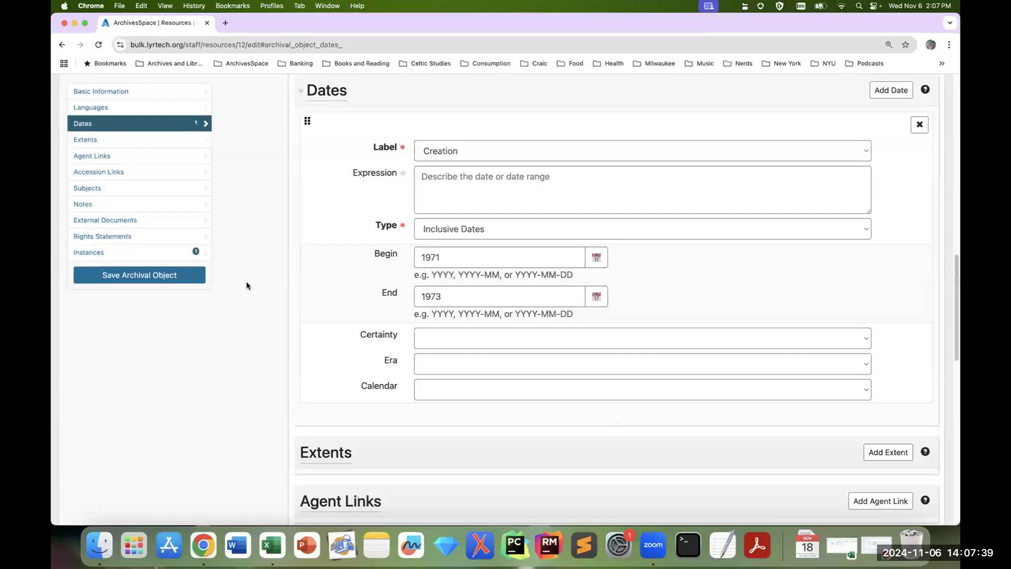
Step: Collapse Series I. Activism and expand Series III. Teaching in the collection tree to view its files
{"action": "scroll", "coordinate": [279, 276], "scroll_direction": "up", "scroll_amount": 7}
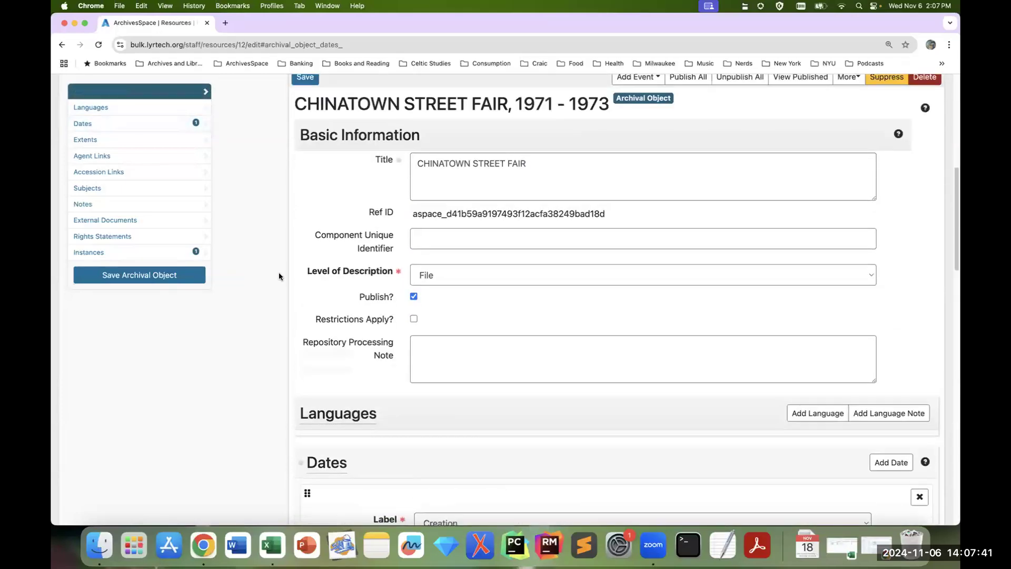
{"action": "scroll", "coordinate": [279, 276], "scroll_direction": "up", "scroll_amount": 10}
{"action": "scroll", "coordinate": [214, 221], "scroll_direction": "up", "scroll_amount": 5}
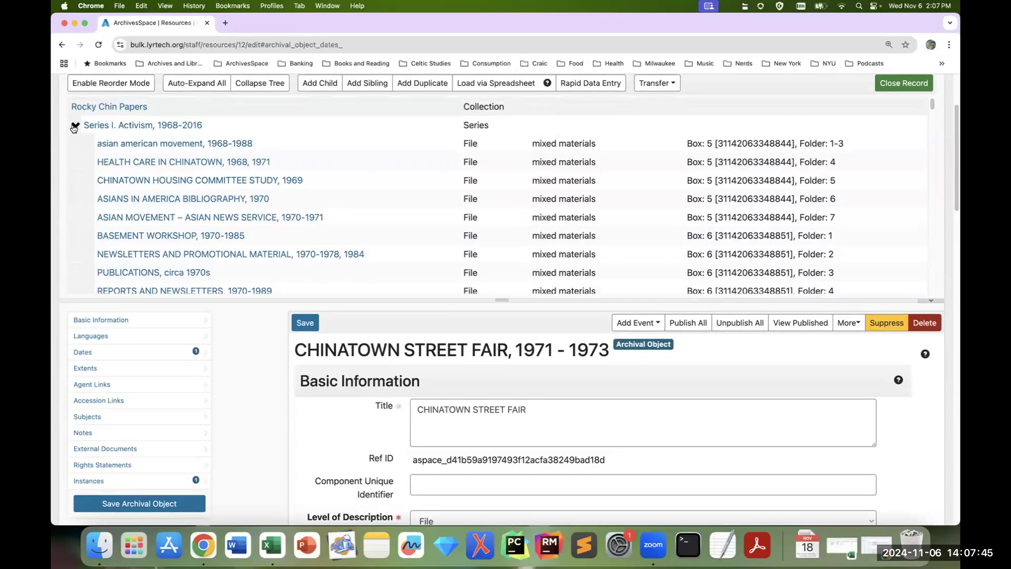
{"action": "left_click", "coordinate": [75, 126]}
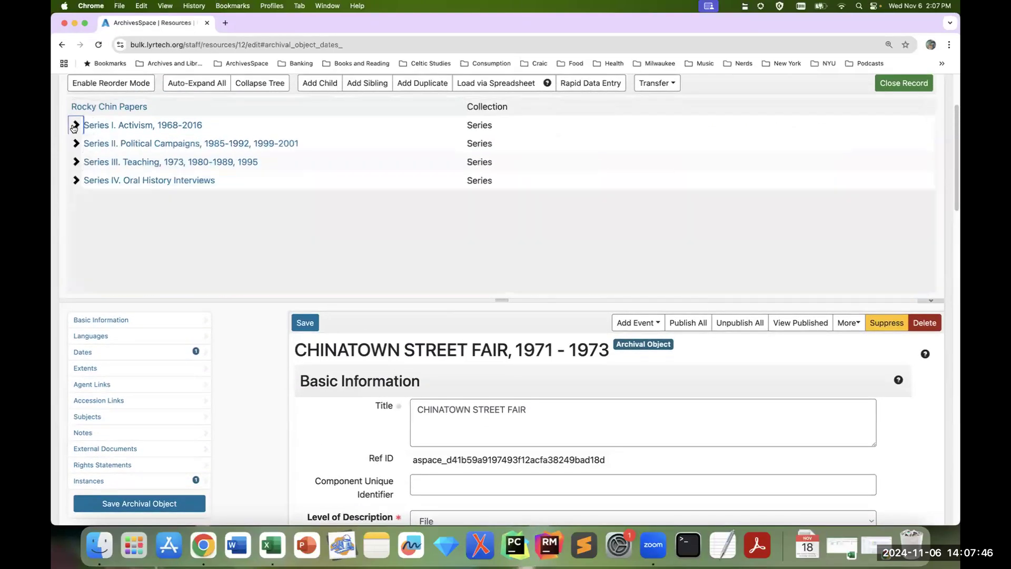
{"action": "left_click", "coordinate": [76, 163]}
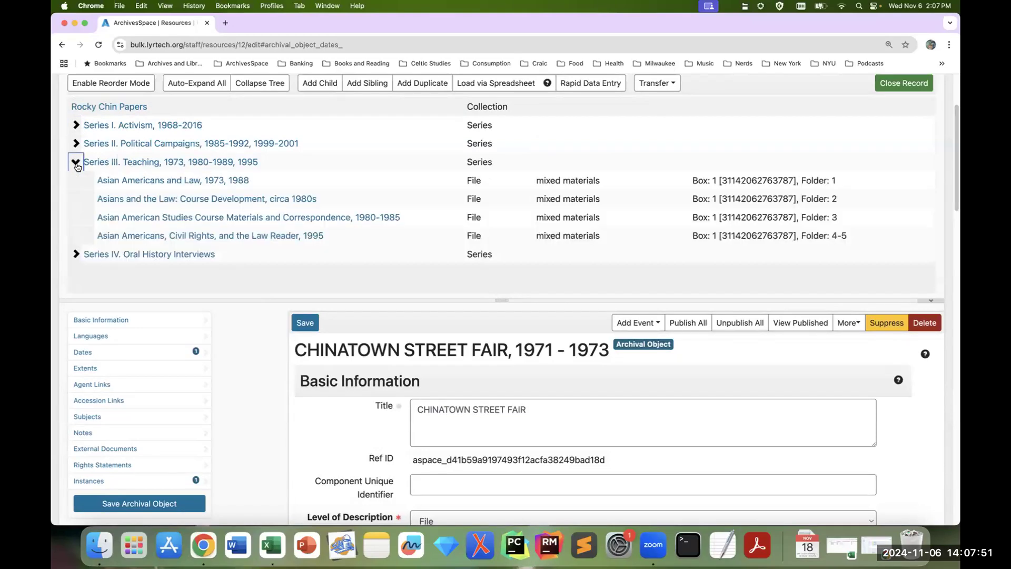
Step: Expand Series II. Political Campaigns, open Asian Americans for David Dinkins, and examine its notes and dates
{"action": "left_click", "coordinate": [76, 144]}
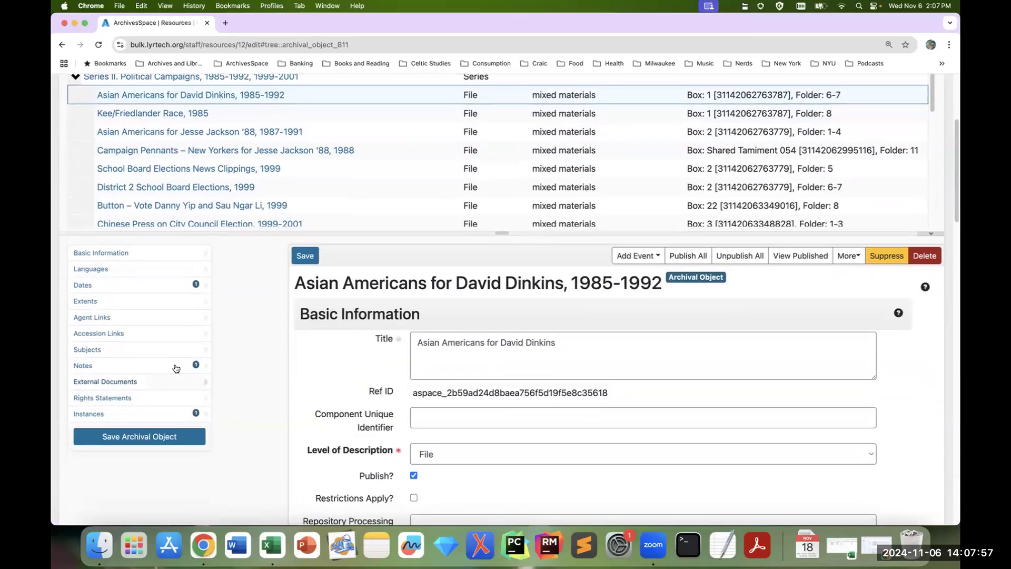
{"action": "left_click", "coordinate": [177, 368]}
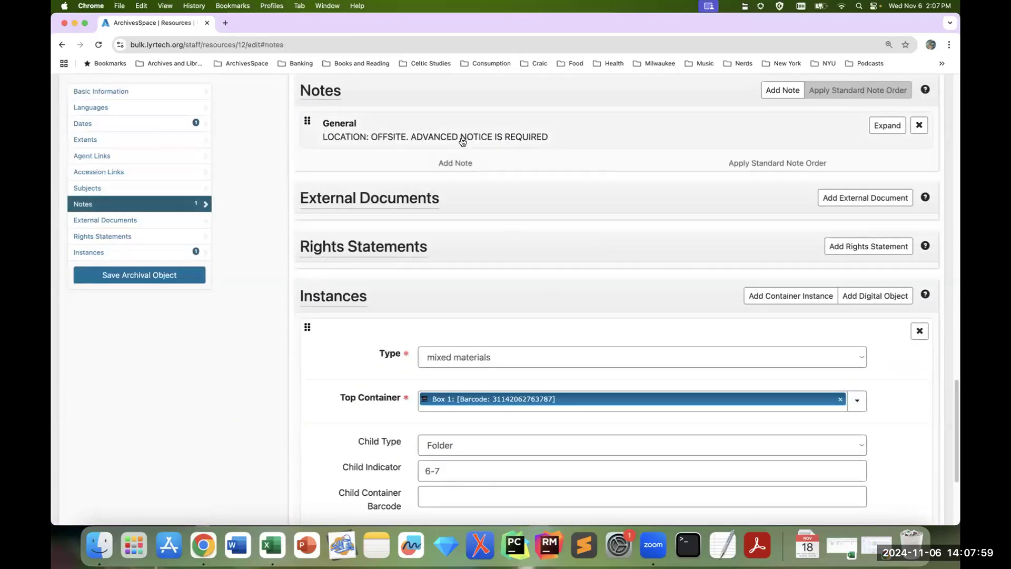
{"action": "scroll", "coordinate": [342, 332], "scroll_direction": "up", "scroll_amount": 3}
{"action": "scroll", "coordinate": [343, 332], "scroll_direction": "up", "scroll_amount": 5}
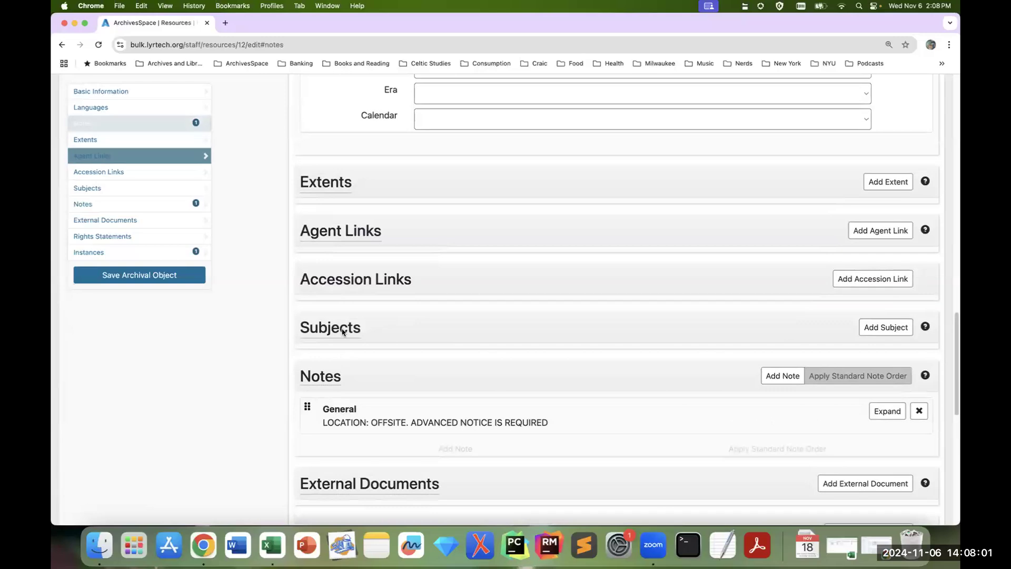
{"action": "scroll", "coordinate": [343, 332], "scroll_direction": "up", "scroll_amount": 10}
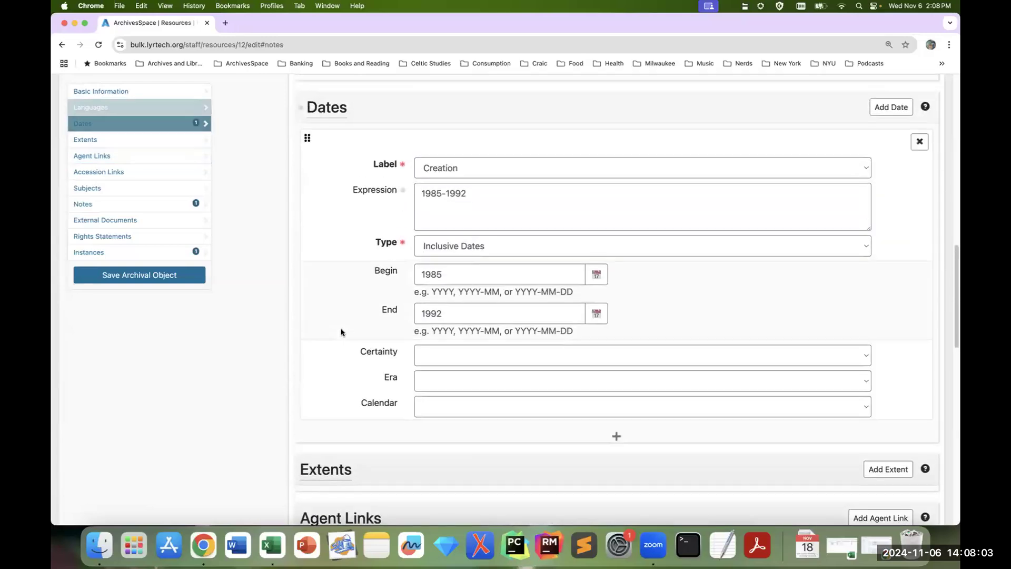
Step: Open Asian Americans for Jesse Jackson '88 in Series II, examine its notes, and return to its basic information
{"action": "scroll", "coordinate": [340, 332], "scroll_direction": "up", "scroll_amount": 2}
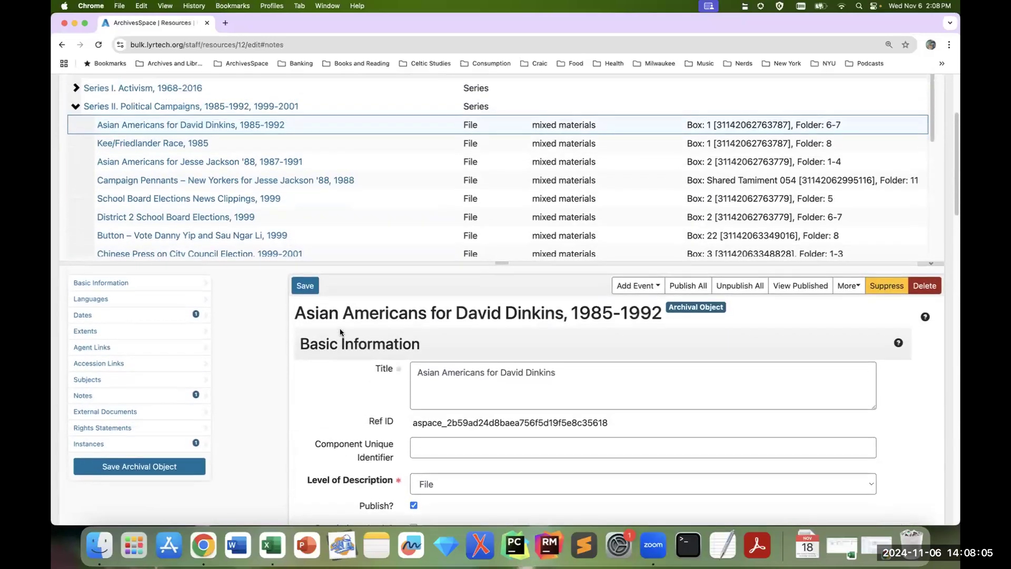
{"action": "left_click", "coordinate": [211, 165]}
{"action": "left_click", "coordinate": [177, 397]}
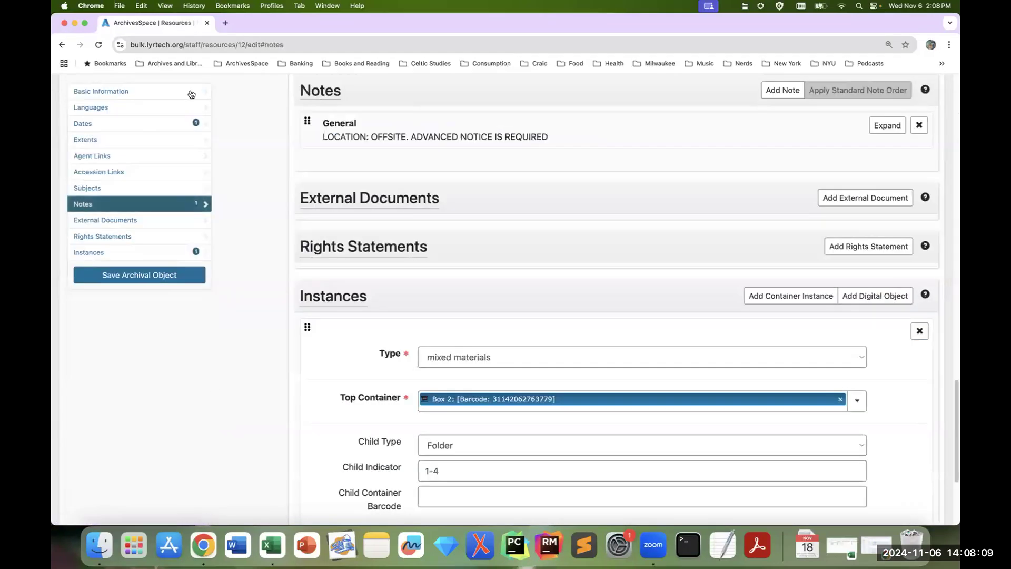
{"action": "left_click", "coordinate": [185, 94]}
{"action": "scroll", "coordinate": [234, 152], "scroll_direction": "up", "scroll_amount": 5}
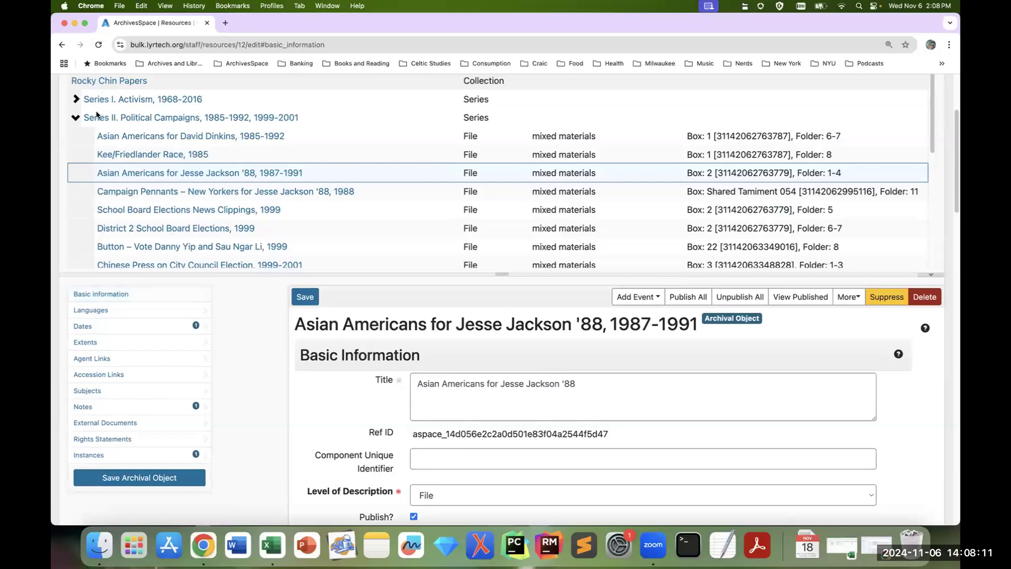
Step: Collapse Series II, open Series IV. Oral History Interviews, and enlarge the tree area to show its interview files
{"action": "left_click", "coordinate": [76, 117]}
{"action": "left_click", "coordinate": [148, 229]}
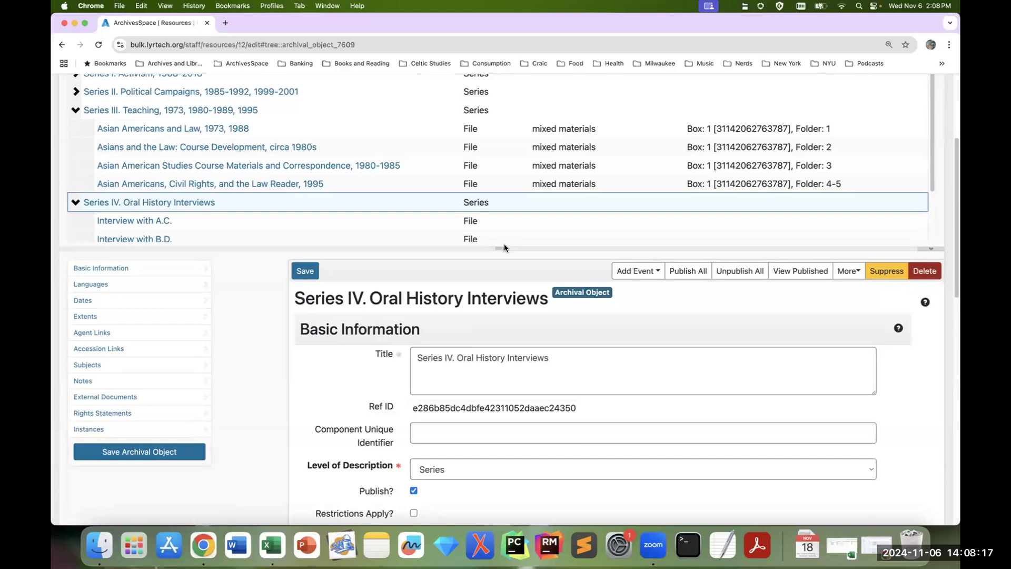
{"action": "left_click_drag", "start_coordinate": [504, 247], "coordinate": [498, 299]}
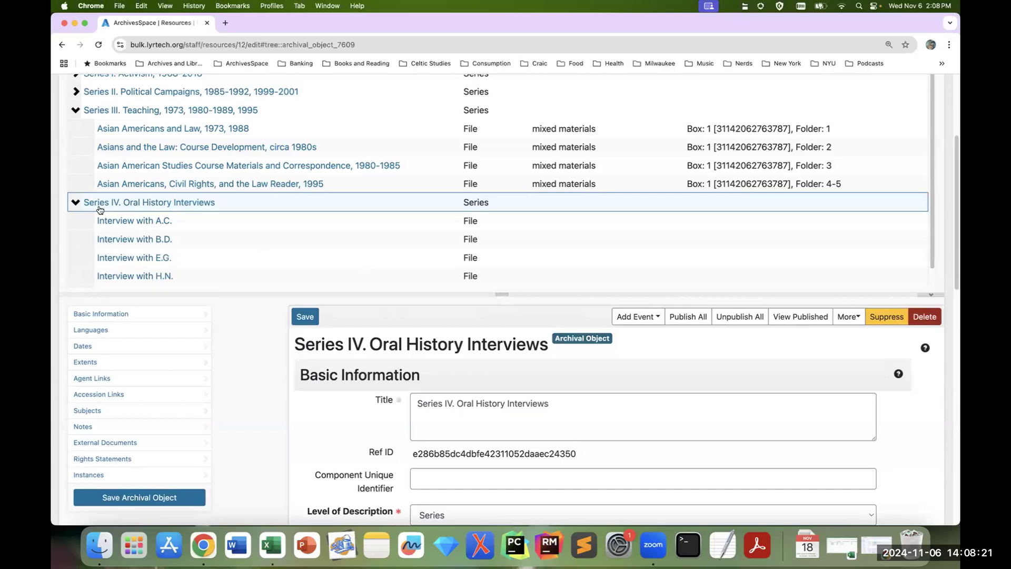
Step: Collapse Series IV and Series III in the collection tree and adjust the height of the tree area
{"action": "left_click", "coordinate": [75, 203]}
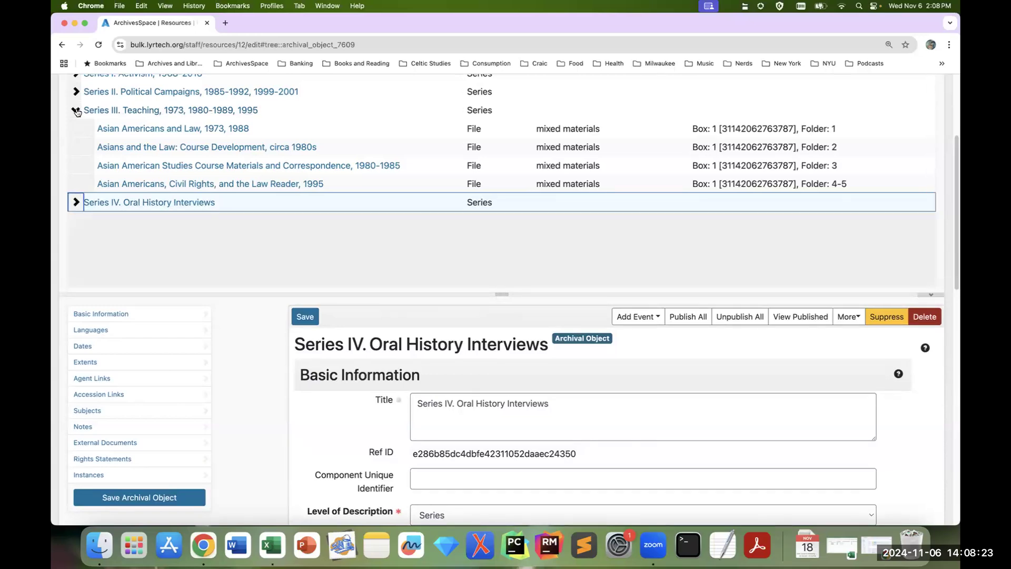
{"action": "left_click", "coordinate": [76, 110]}
{"action": "scroll", "coordinate": [847, 351], "scroll_direction": "up", "scroll_amount": 2}
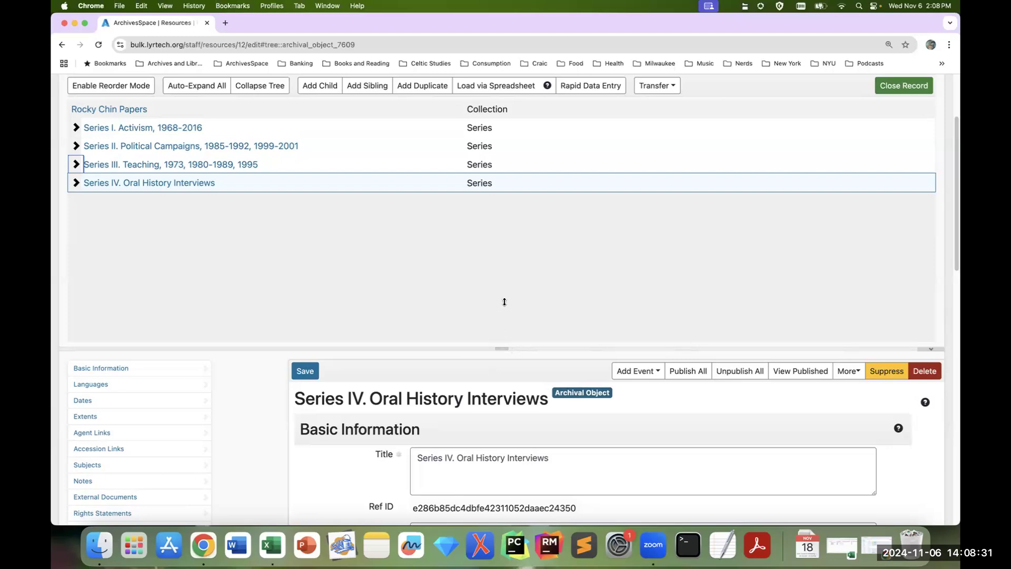
{"action": "left_click_drag", "start_coordinate": [504, 301], "coordinate": [504, 288]}
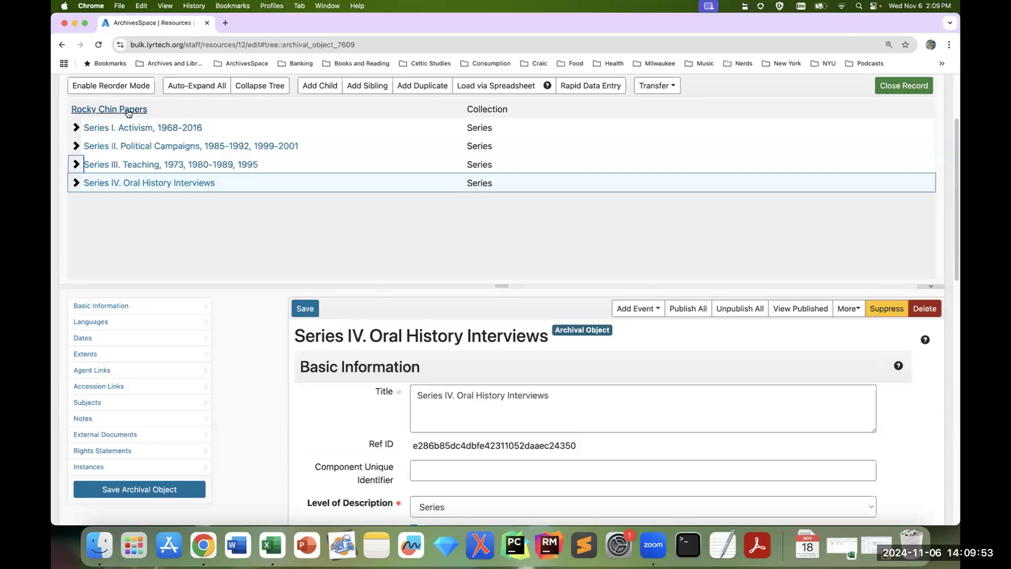
Step: Select the top-level Rocky Chin Papers record and open Generate Bulk Archival Object Spreadsheet for it
{"action": "scroll", "coordinate": [258, 336], "scroll_direction": "up", "scroll_amount": 5}
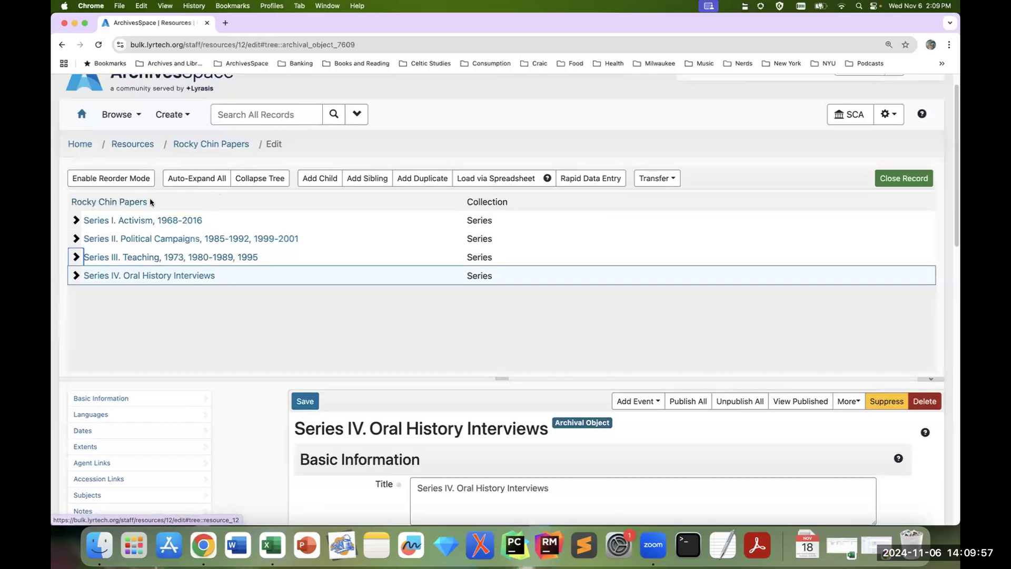
{"action": "left_click", "coordinate": [137, 204]}
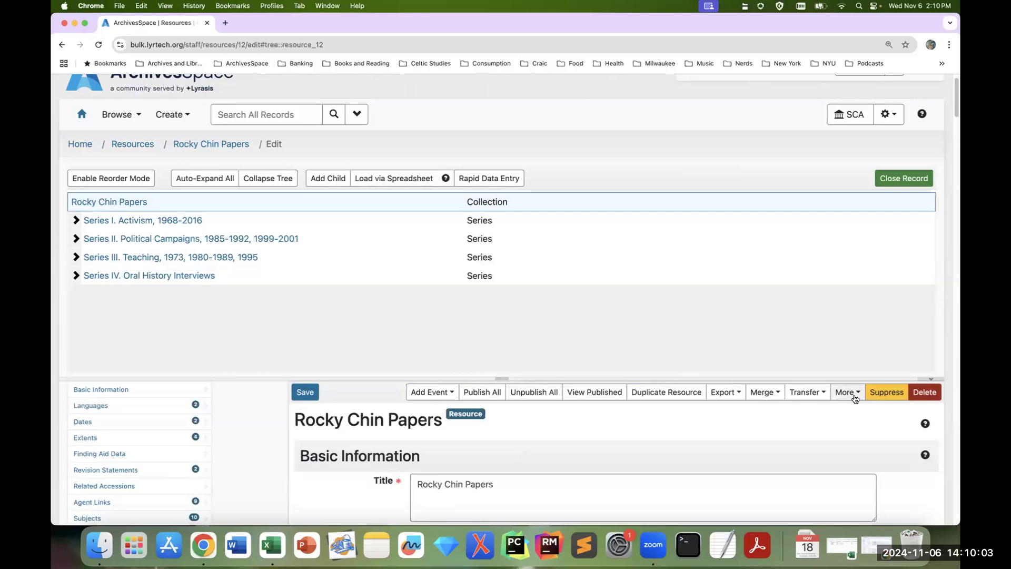
{"action": "left_click", "coordinate": [848, 392]}
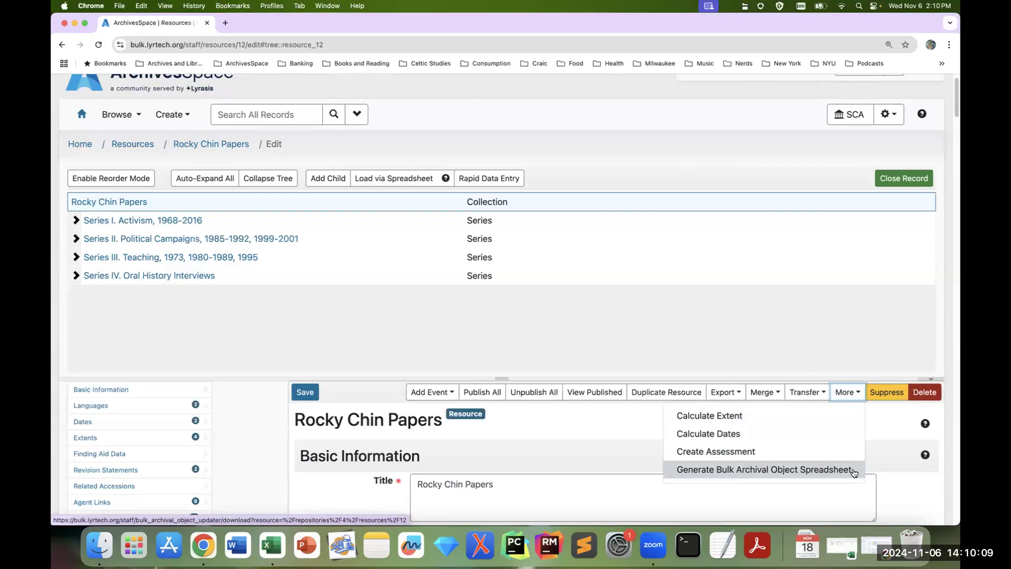
{"action": "left_click", "coordinate": [764, 470]}
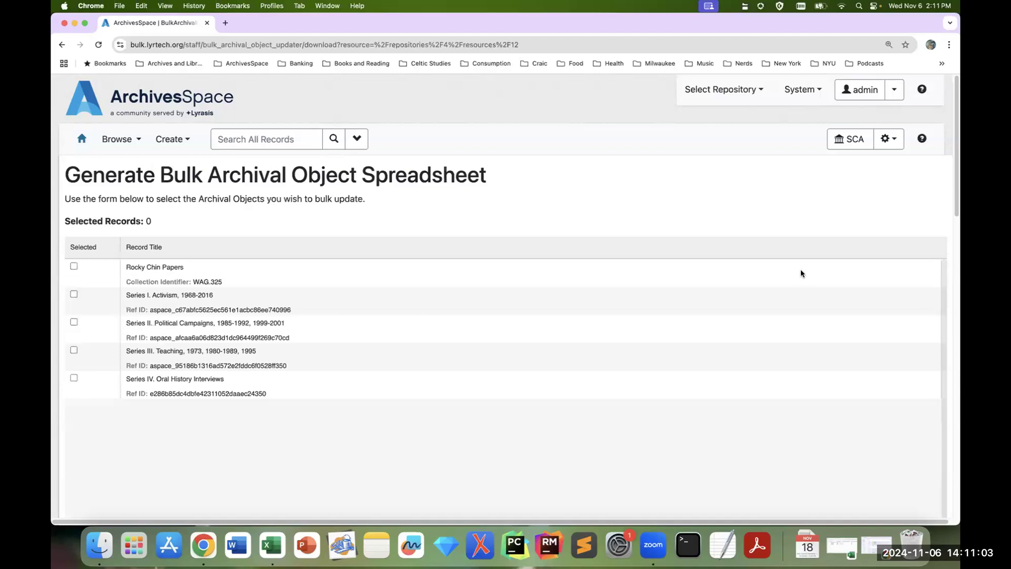
Step: Select the top-level collection and Series I. Activism, 1968-2016 with all of its files for the bulk update
{"action": "scroll", "coordinate": [610, 211], "scroll_direction": "down", "scroll_amount": 1}
{"action": "scroll", "coordinate": [610, 210], "scroll_direction": "down", "scroll_amount": 3}
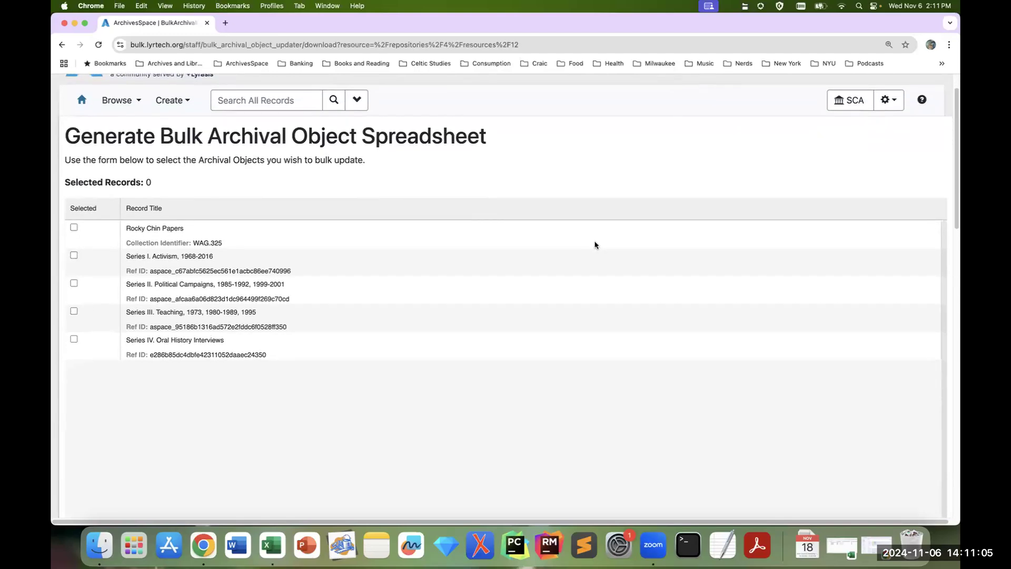
{"action": "left_click", "coordinate": [74, 227]}
{"action": "left_click", "coordinate": [73, 256]}
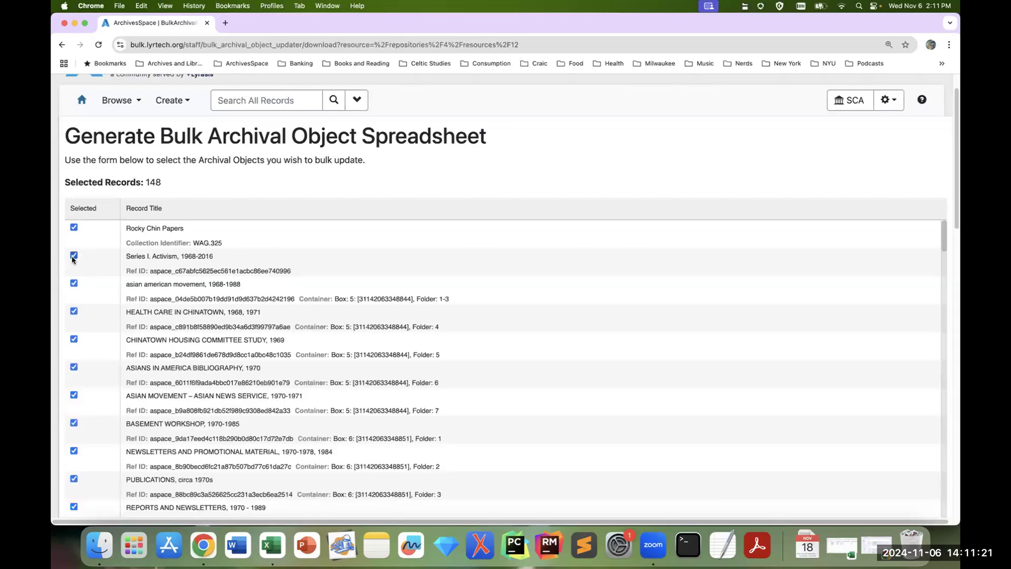
{"action": "left_click", "coordinate": [75, 255]}
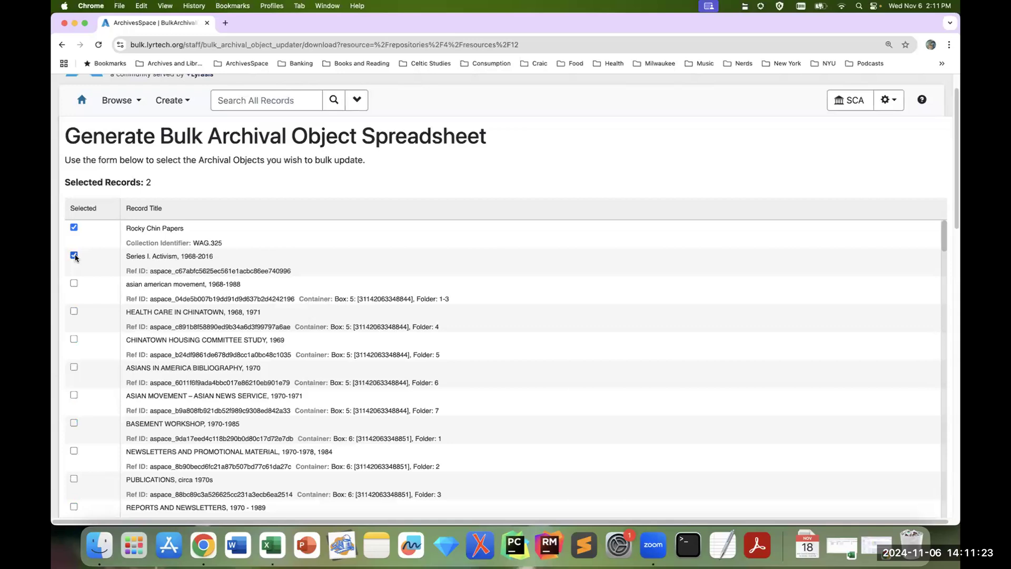
{"action": "left_click", "coordinate": [74, 255]}
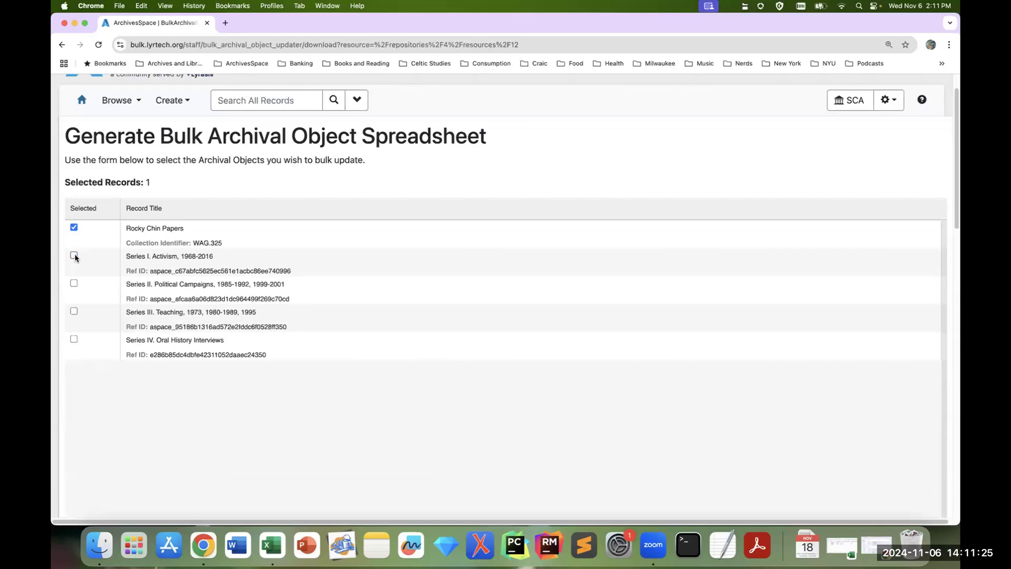
{"action": "left_click", "coordinate": [74, 256]}
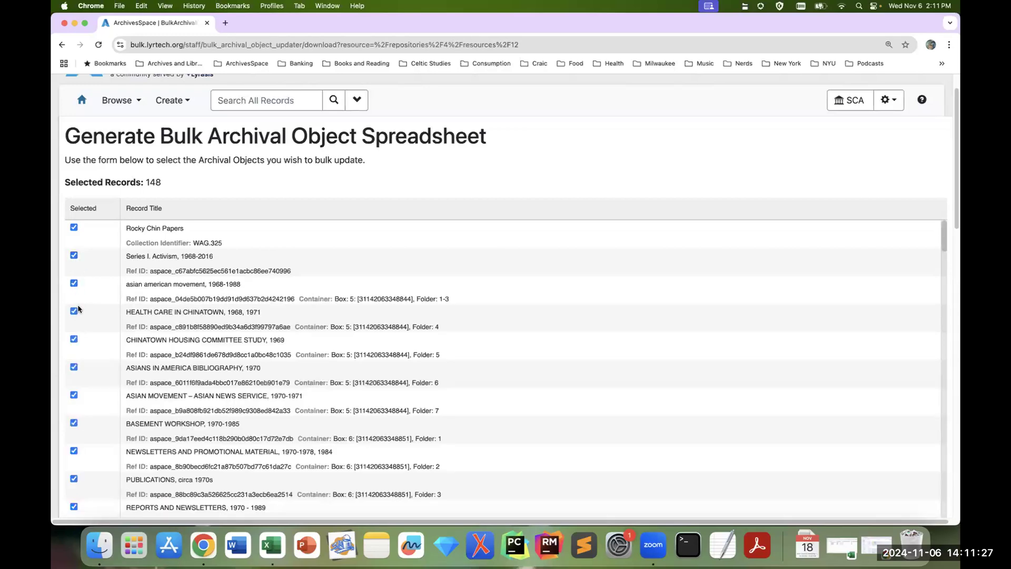
Step: Deselect and reselect ASIANS IN AMERICA BIBLIOGRAPHY, 1970, and check the count of selected records
{"action": "left_click", "coordinate": [74, 367]}
{"action": "left_click", "coordinate": [74, 367]}
{"action": "left_click_drag", "start_coordinate": [161, 183], "coordinate": [64, 181]}
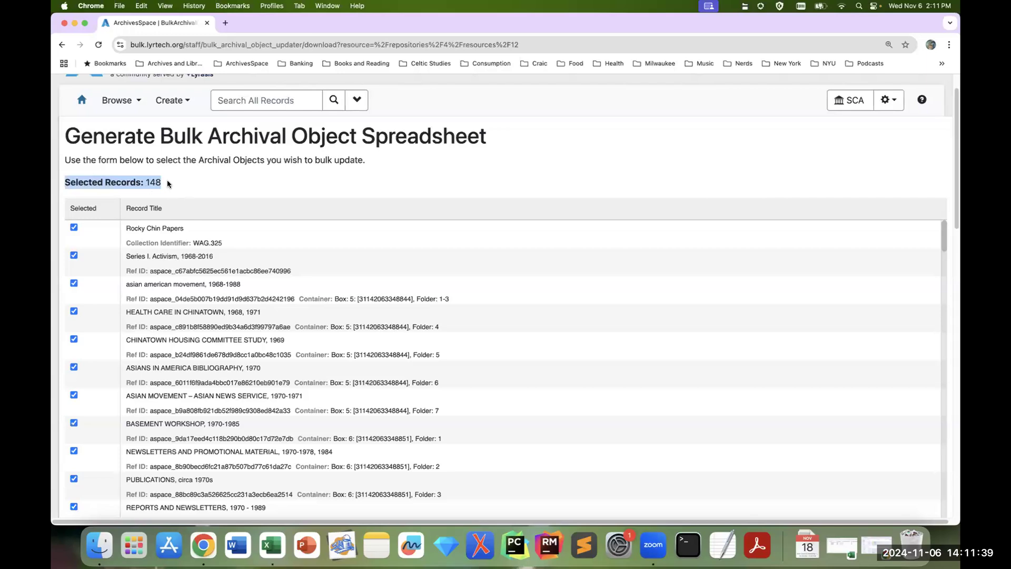
{"action": "scroll", "coordinate": [198, 179], "scroll_direction": "down", "scroll_amount": 1}
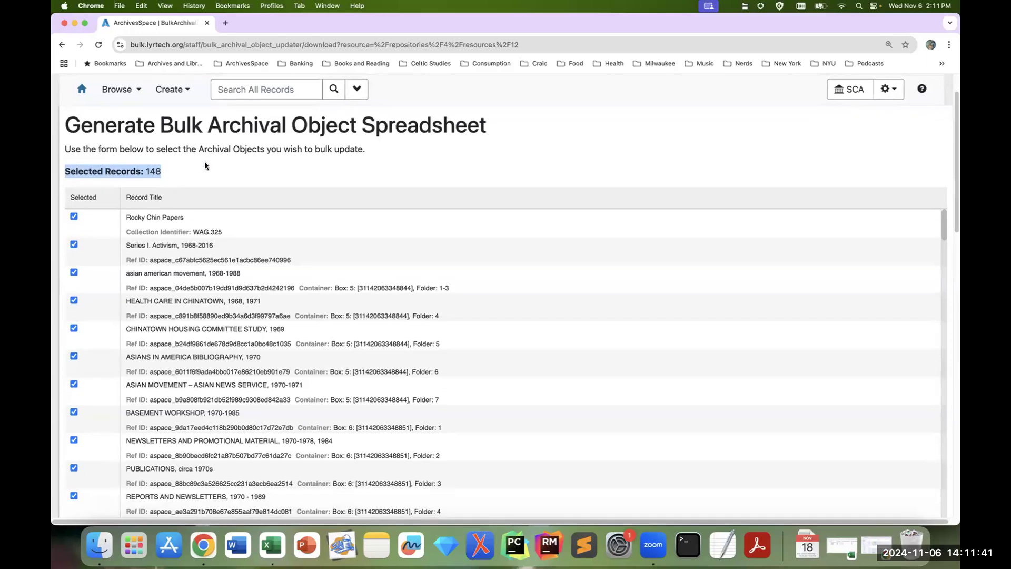
{"action": "left_click", "coordinate": [180, 179]}
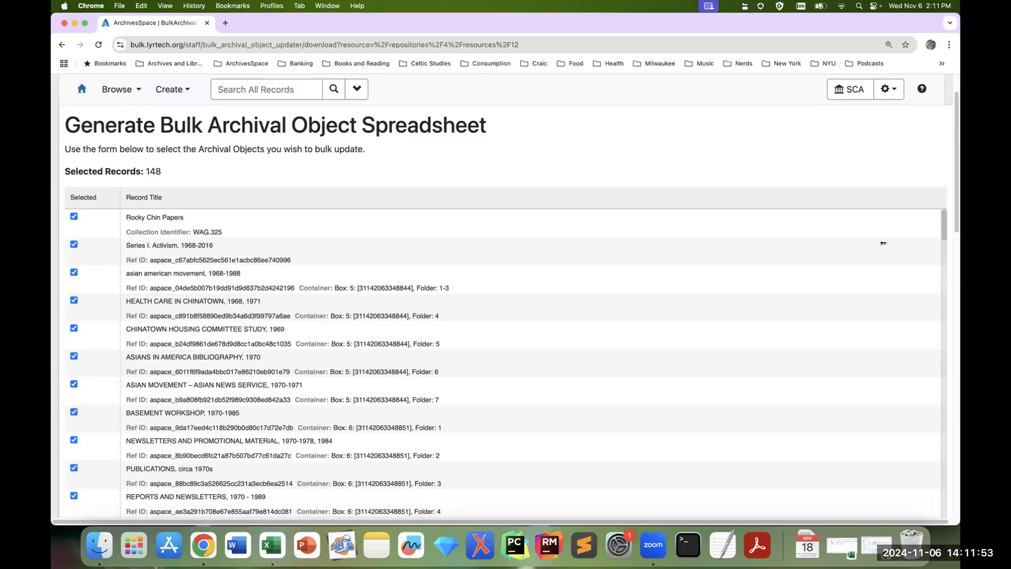
Step: Look through the selected Series I files down to the start of Series II in the record list
{"action": "scroll", "coordinate": [388, 174], "scroll_direction": "down", "scroll_amount": 2}
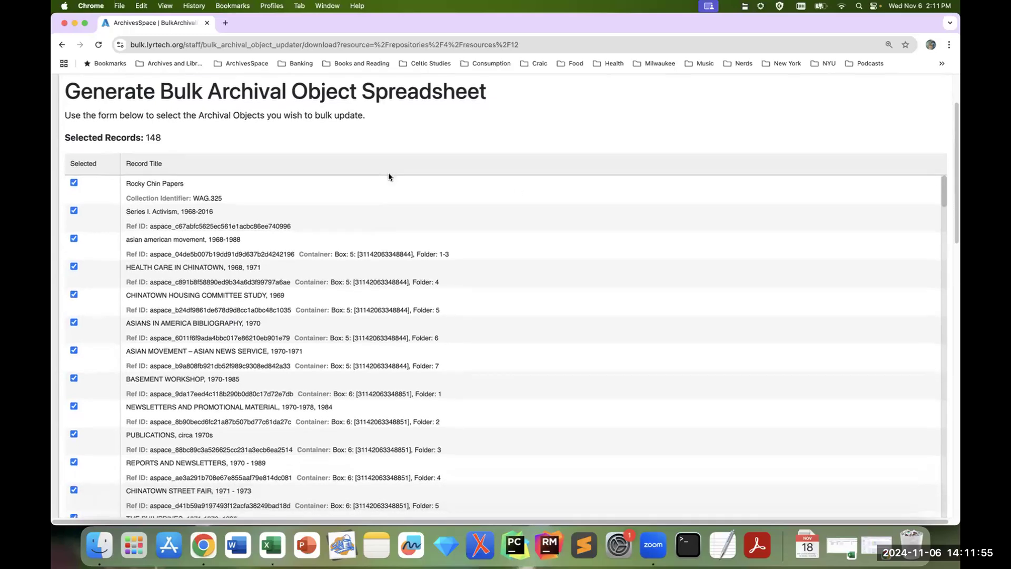
{"action": "scroll", "coordinate": [389, 176], "scroll_direction": "down", "scroll_amount": 1}
{"action": "scroll", "coordinate": [708, 274], "scroll_direction": "down", "scroll_amount": 10}
{"action": "scroll", "coordinate": [708, 275], "scroll_direction": "down", "scroll_amount": 11}
{"action": "scroll", "coordinate": [707, 275], "scroll_direction": "down", "scroll_amount": 19}
{"action": "scroll", "coordinate": [707, 274], "scroll_direction": "down", "scroll_amount": 20}
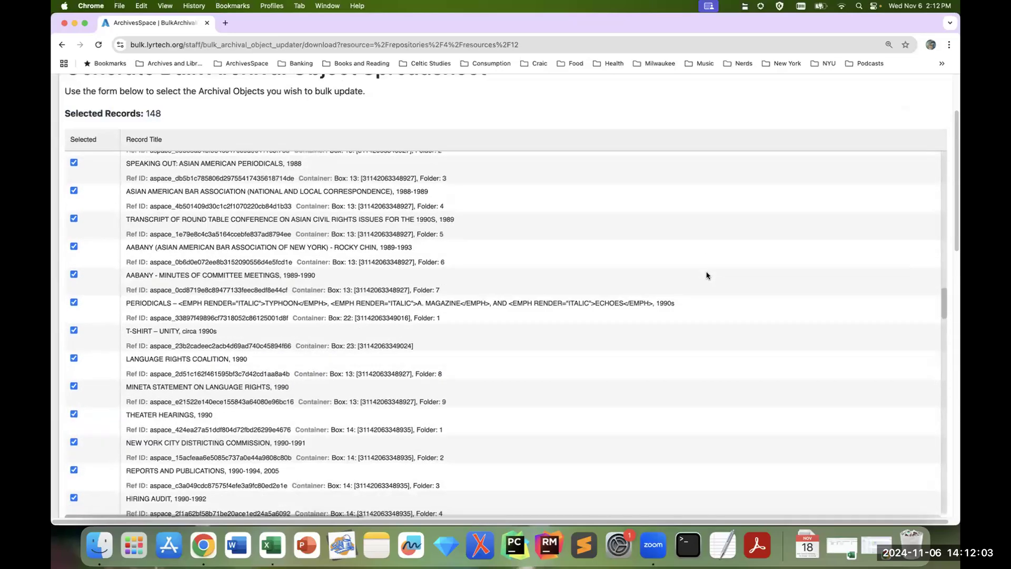
{"action": "scroll", "coordinate": [707, 275], "scroll_direction": "down", "scroll_amount": 15}
{"action": "scroll", "coordinate": [708, 275], "scroll_direction": "down", "scroll_amount": 14}
{"action": "scroll", "coordinate": [707, 275], "scroll_direction": "down", "scroll_amount": 14}
{"action": "scroll", "coordinate": [707, 275], "scroll_direction": "down", "scroll_amount": 20}
{"action": "scroll", "coordinate": [707, 275], "scroll_direction": "down", "scroll_amount": 17}
{"action": "scroll", "coordinate": [705, 275], "scroll_direction": "down", "scroll_amount": 3}
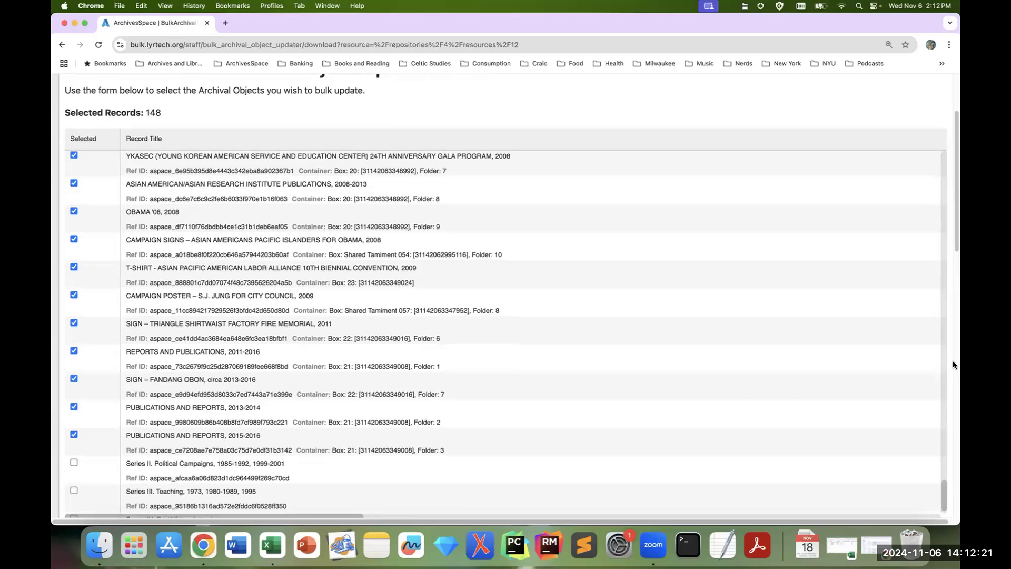
Step: Exclude the Component Unique Identifier and Ref ID columns from the spreadsheet
{"action": "scroll", "coordinate": [953, 364], "scroll_direction": "down", "scroll_amount": 3}
{"action": "scroll", "coordinate": [953, 364], "scroll_direction": "down", "scroll_amount": 2}
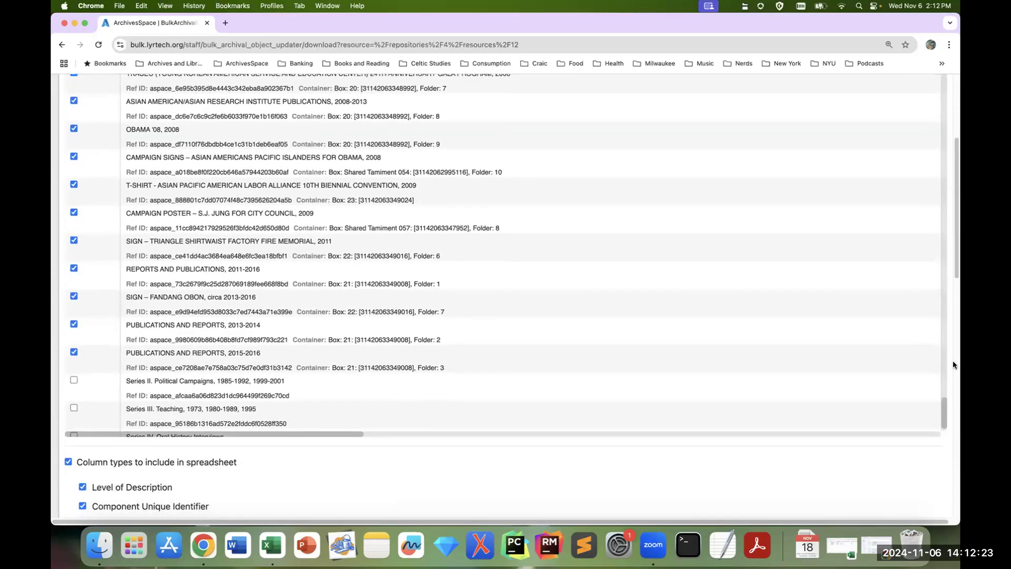
{"action": "scroll", "coordinate": [953, 364], "scroll_direction": "down", "scroll_amount": 5}
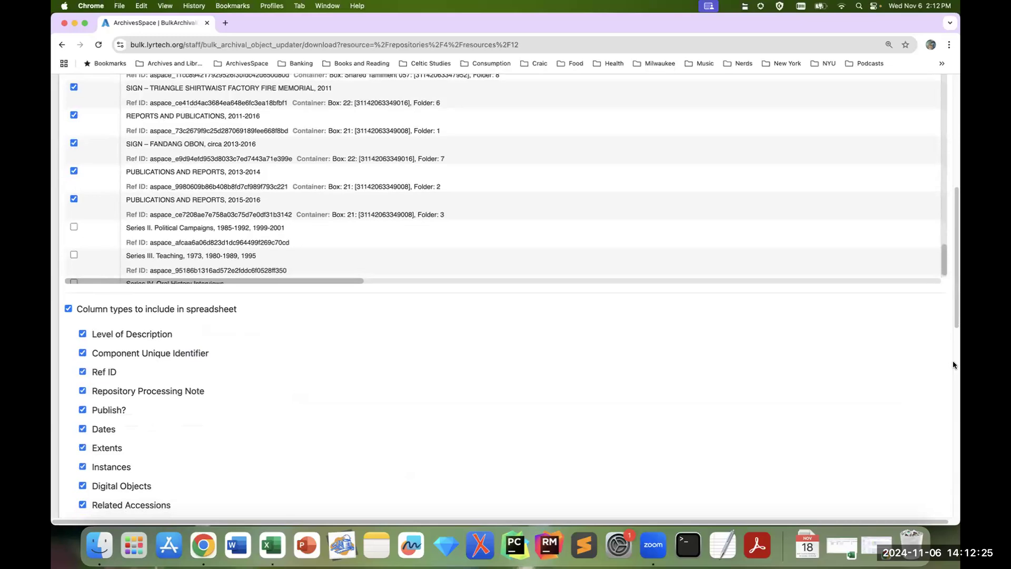
{"action": "scroll", "coordinate": [953, 364], "scroll_direction": "down", "scroll_amount": 1}
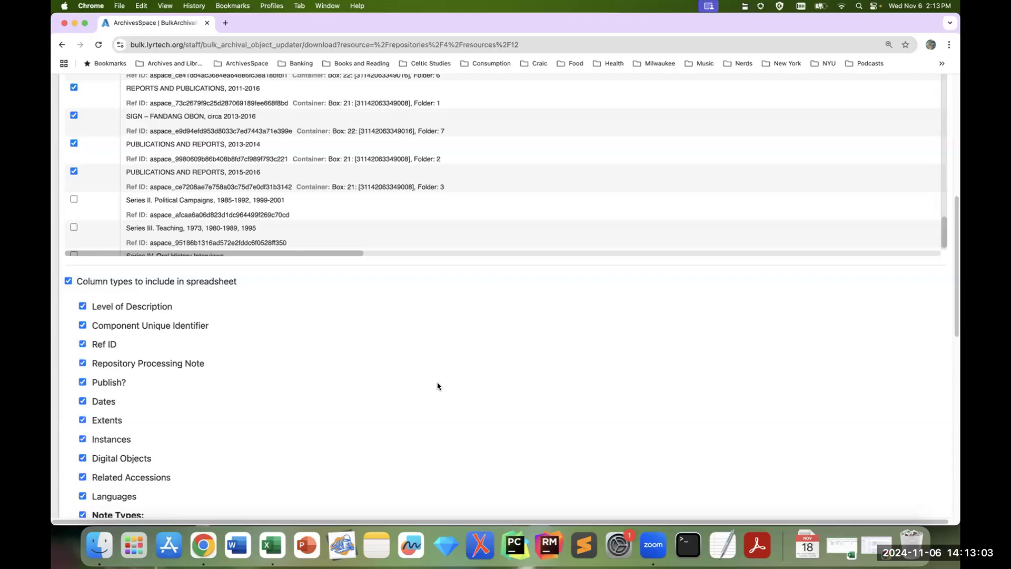
{"action": "left_click", "coordinate": [82, 325]}
{"action": "left_click", "coordinate": [83, 344]}
{"action": "scroll", "coordinate": [946, 367], "scroll_direction": "down", "scroll_amount": 2}
{"action": "scroll", "coordinate": [945, 368], "scroll_direction": "down", "scroll_amount": 4}
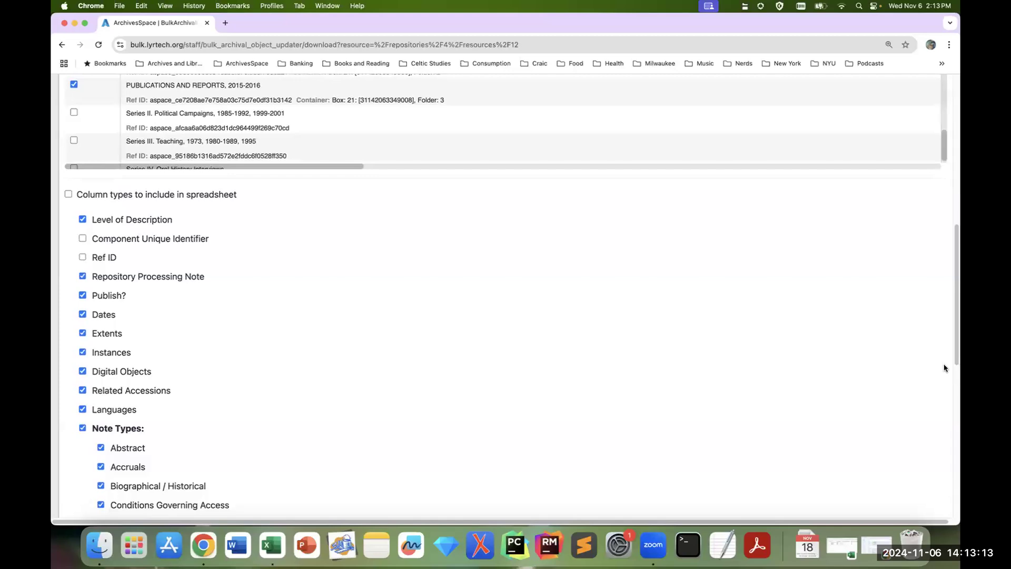
Step: Review the included column and note types and the Minimum Subrecords, Extra subrecords and Minimum Notes settings
{"action": "scroll", "coordinate": [946, 368], "scroll_direction": "down", "scroll_amount": 5}
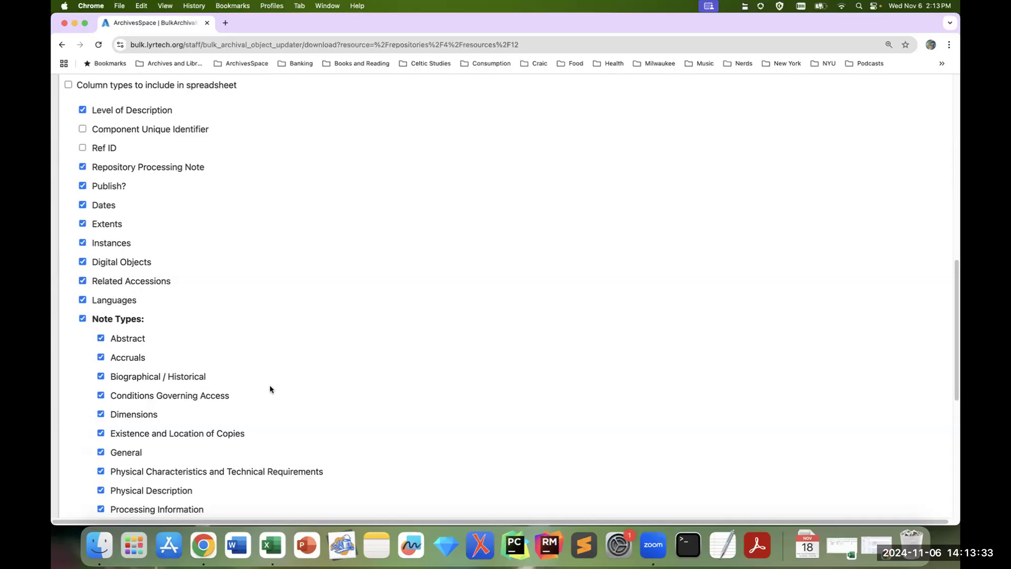
{"action": "scroll", "coordinate": [269, 388], "scroll_direction": "down", "scroll_amount": 1}
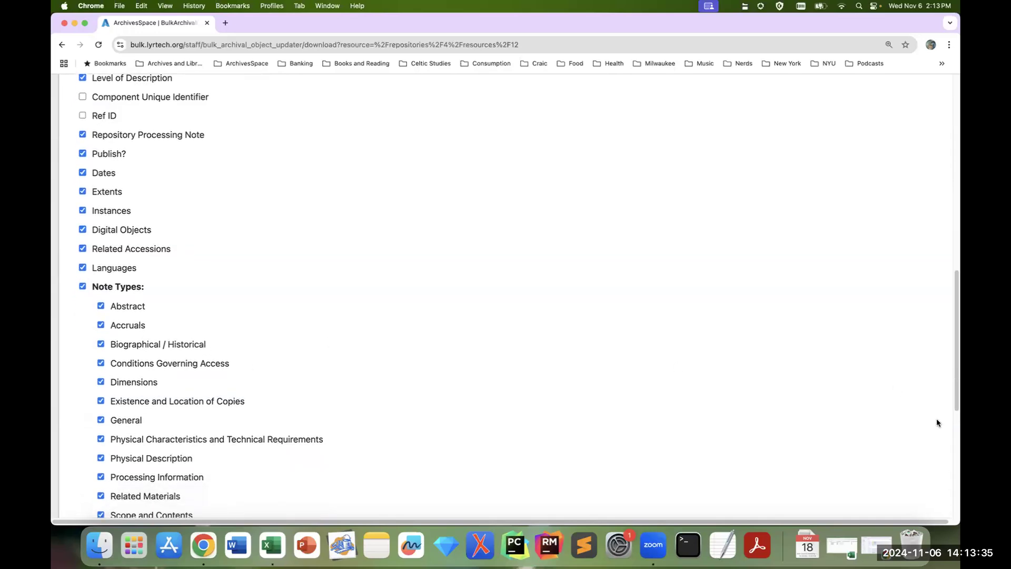
{"action": "scroll", "coordinate": [937, 423], "scroll_direction": "down", "scroll_amount": 1}
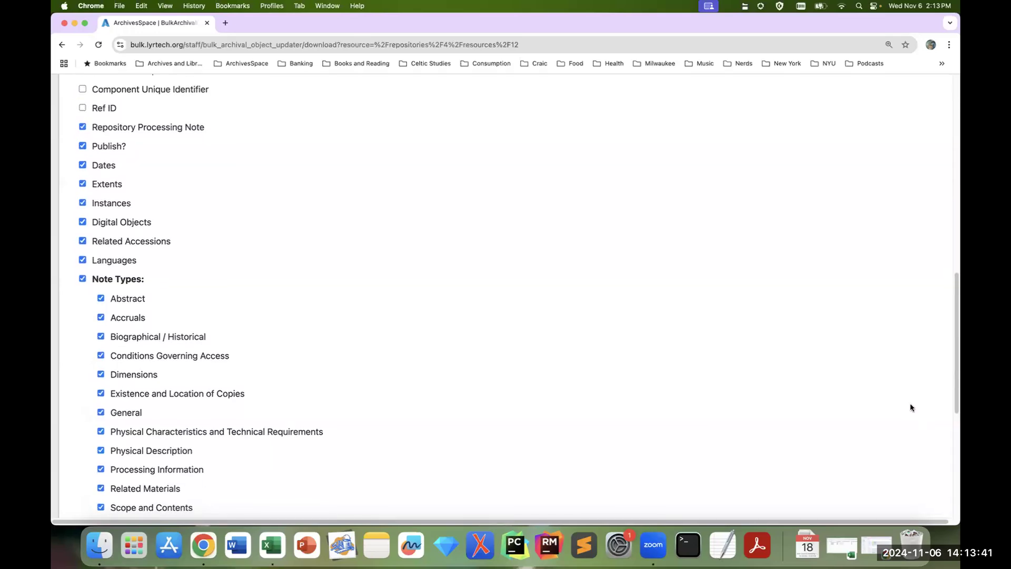
{"action": "scroll", "coordinate": [930, 422], "scroll_direction": "down", "scroll_amount": 3}
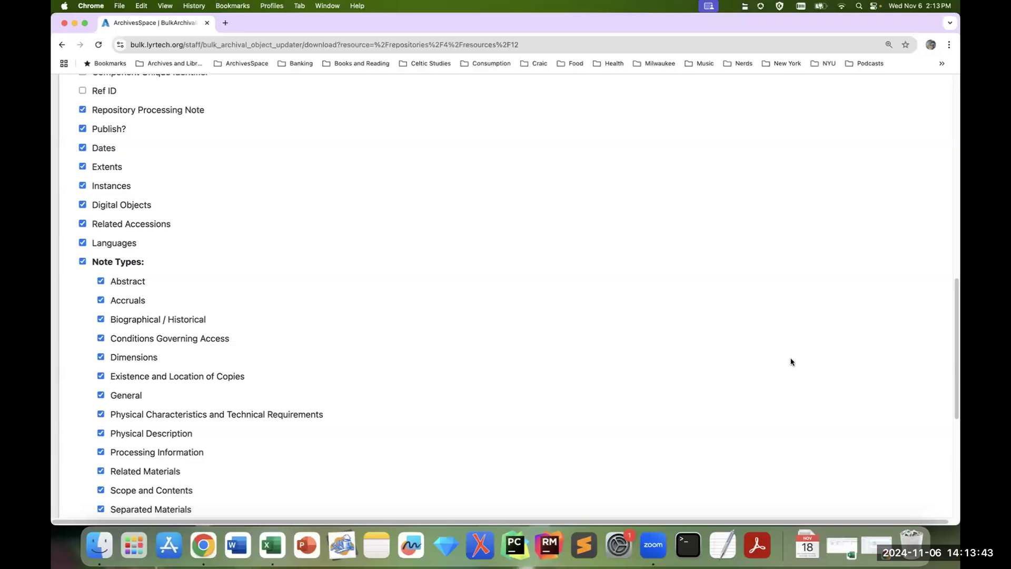
{"action": "scroll", "coordinate": [827, 373], "scroll_direction": "down", "scroll_amount": 5}
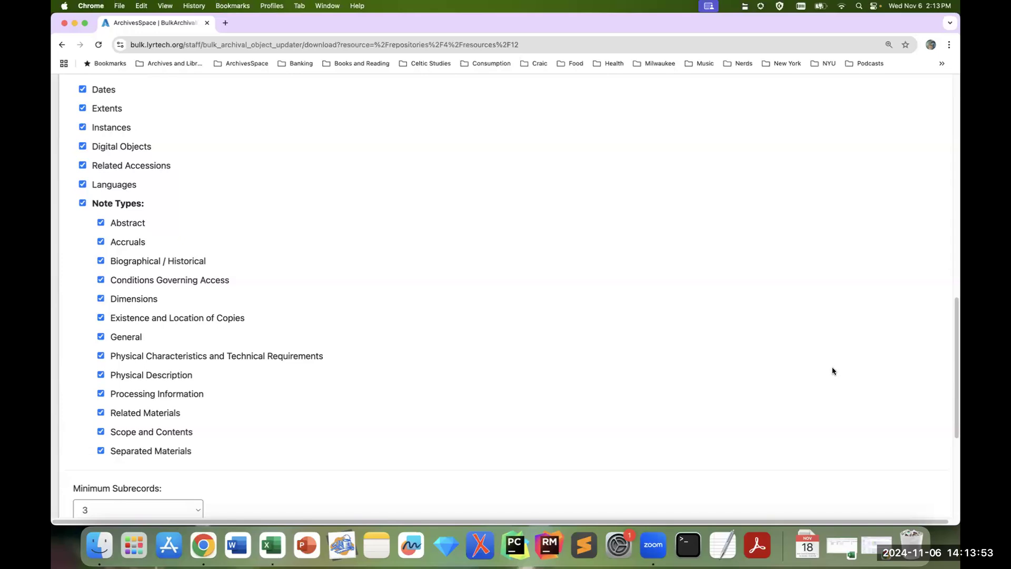
{"action": "scroll", "coordinate": [837, 377], "scroll_direction": "down", "scroll_amount": 5}
{"action": "scroll", "coordinate": [851, 398], "scroll_direction": "down", "scroll_amount": 2}
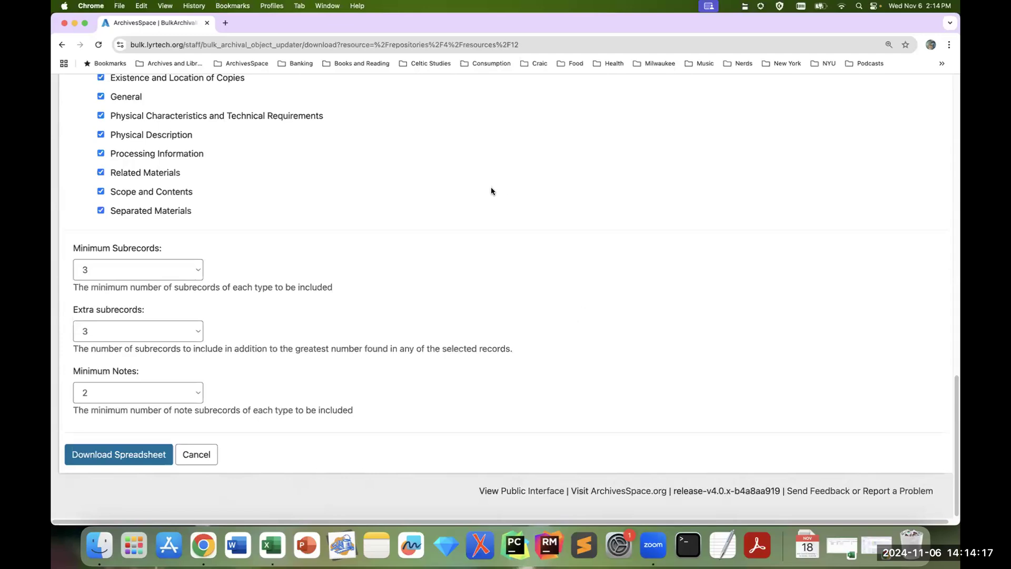
{"action": "scroll", "coordinate": [485, 217], "scroll_direction": "up", "scroll_amount": 5}
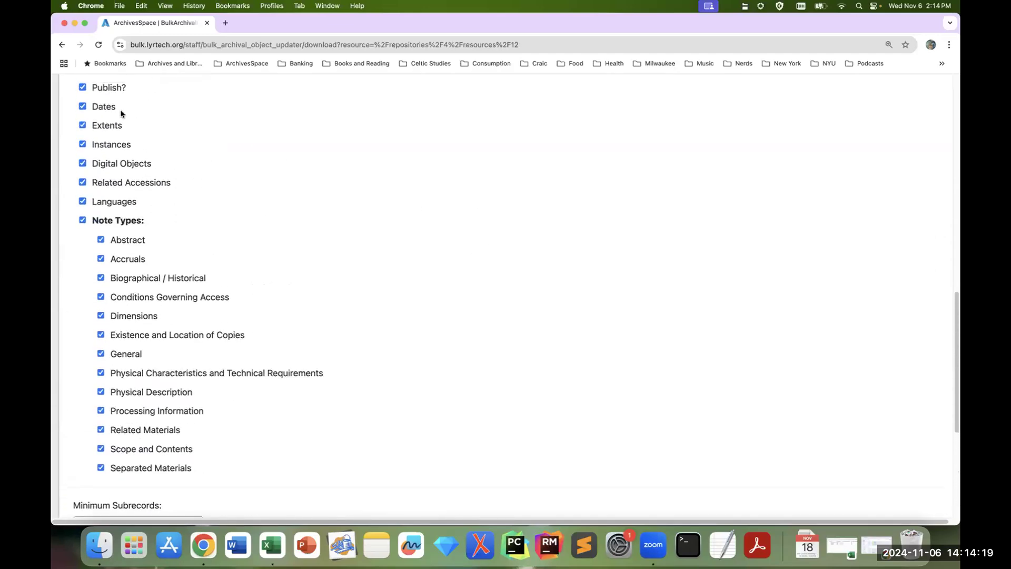
{"action": "scroll", "coordinate": [500, 248], "scroll_direction": "down", "scroll_amount": 3}
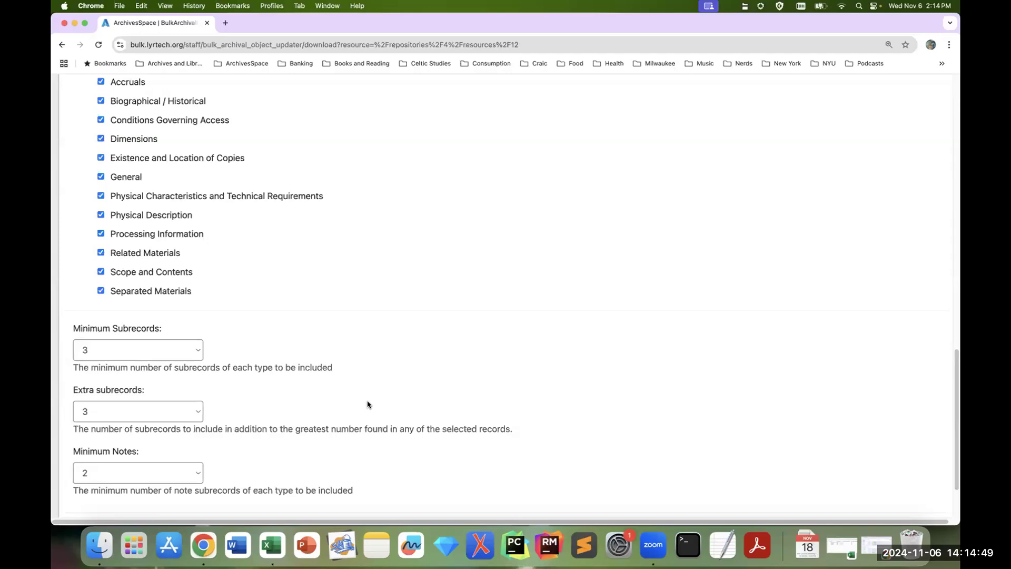
{"action": "scroll", "coordinate": [400, 405], "scroll_direction": "down", "scroll_amount": 2}
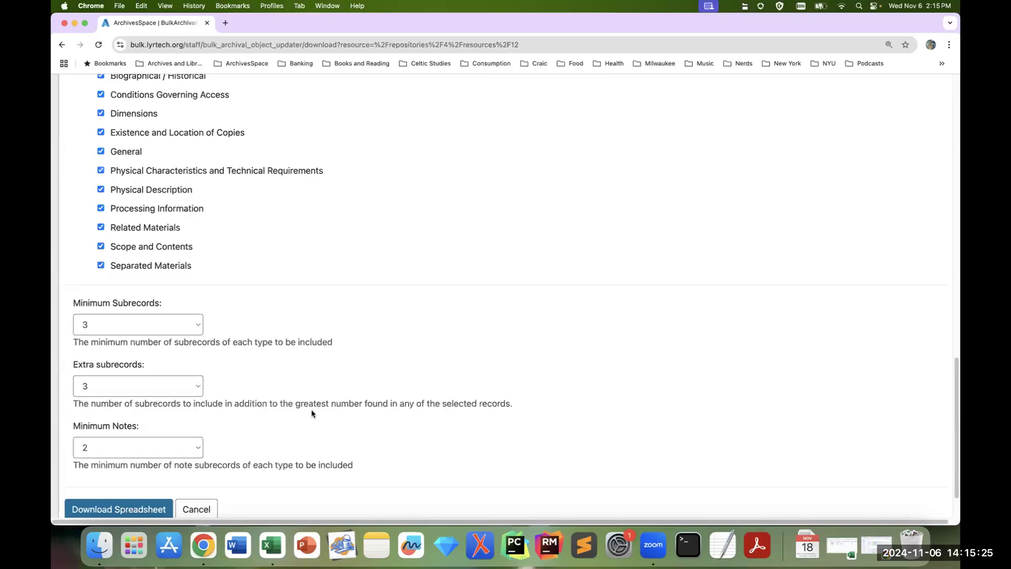
{"action": "scroll", "coordinate": [311, 414], "scroll_direction": "down", "scroll_amount": 2}
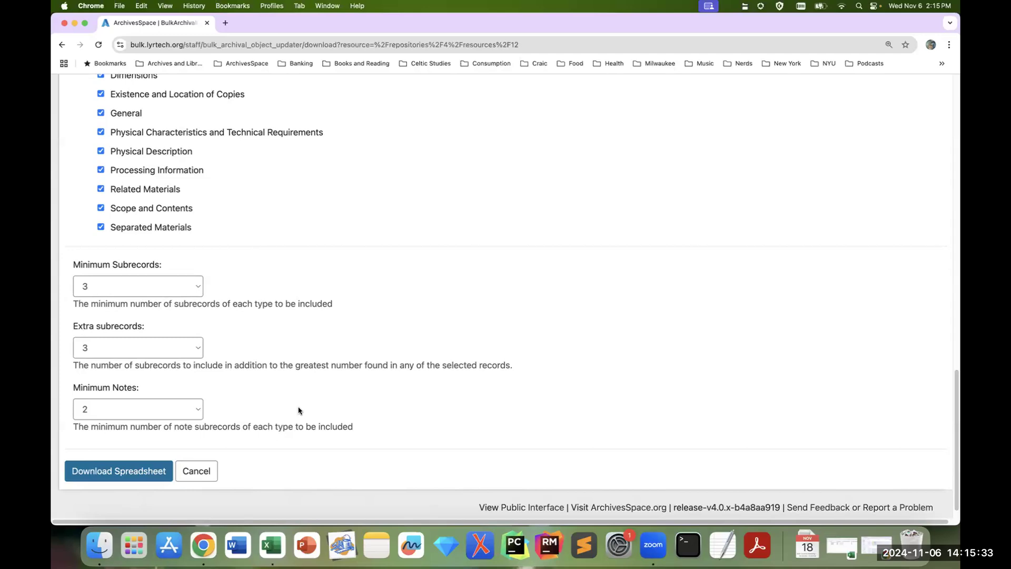
Step: Download the bulk update spreadsheet and open the downloaded bulk_update.resource_12.2024-11-06 file in Excel
{"action": "left_click", "coordinate": [119, 473]}
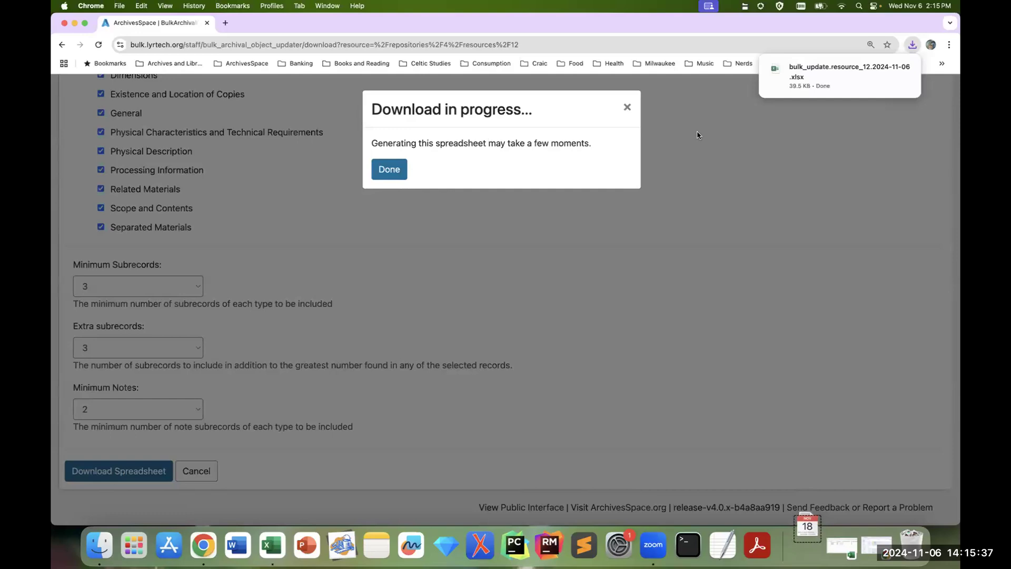
{"action": "mouse_move", "coordinate": [904, 72]}
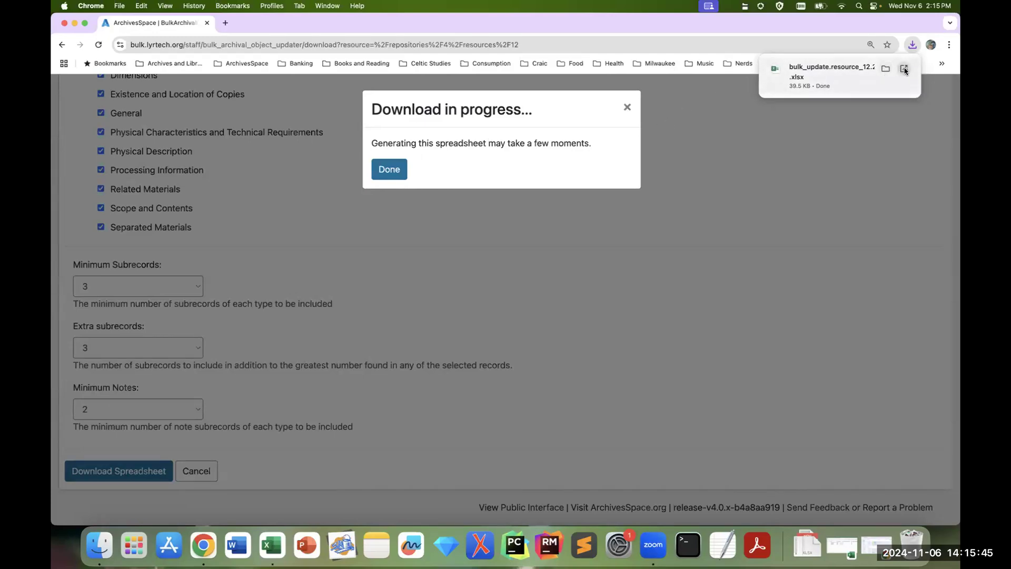
{"action": "left_click", "coordinate": [904, 69]}
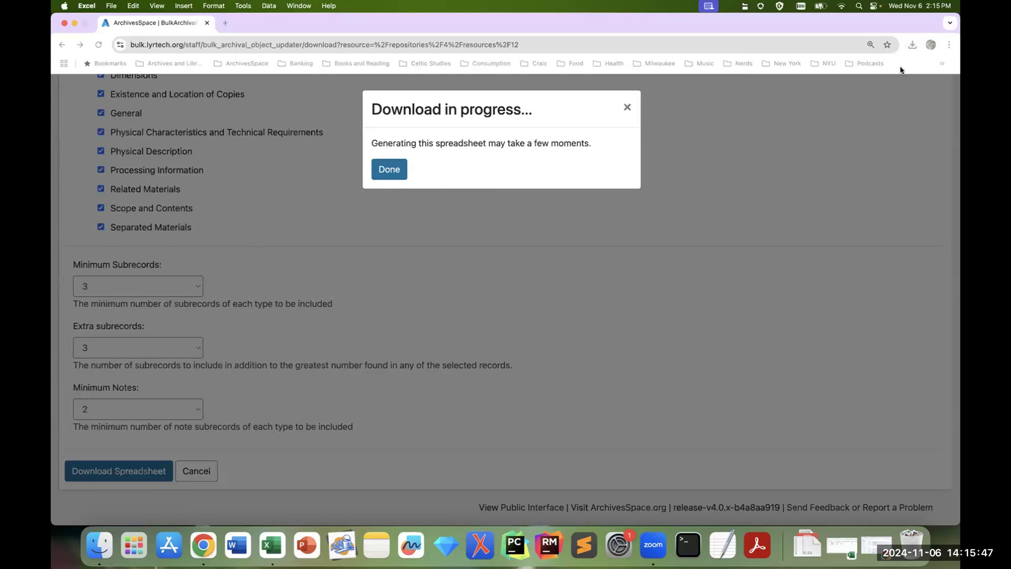
Step: Reposition and enlarge the workbook window, and zoom the Updates sheet to 140%
{"action": "left_click_drag", "start_coordinate": [463, 256], "coordinate": [595, 319]}
{"action": "left_click_drag", "start_coordinate": [682, 402], "coordinate": [837, 467]}
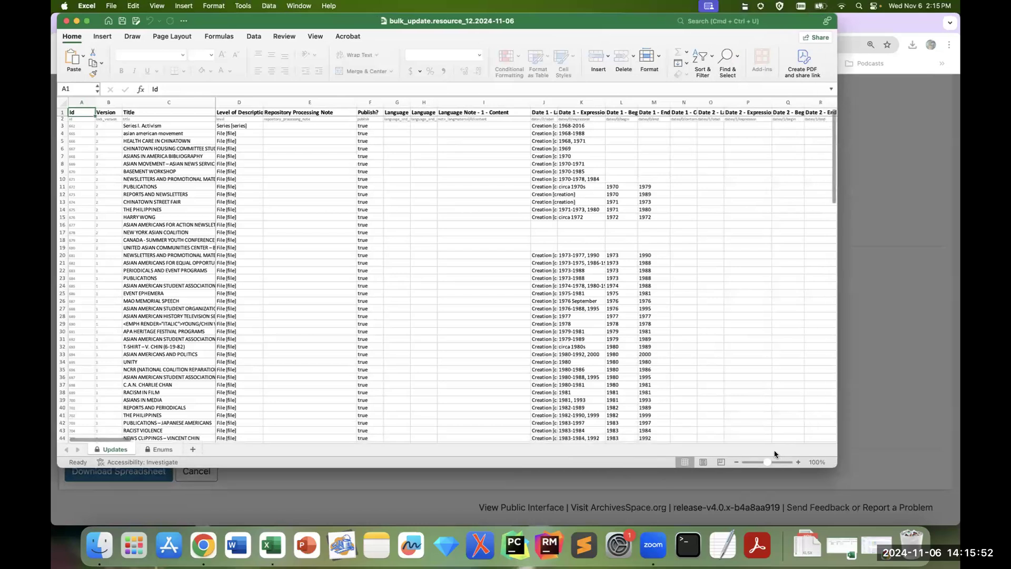
{"action": "left_click", "coordinate": [799, 462]}
{"action": "left_click", "coordinate": [798, 463]}
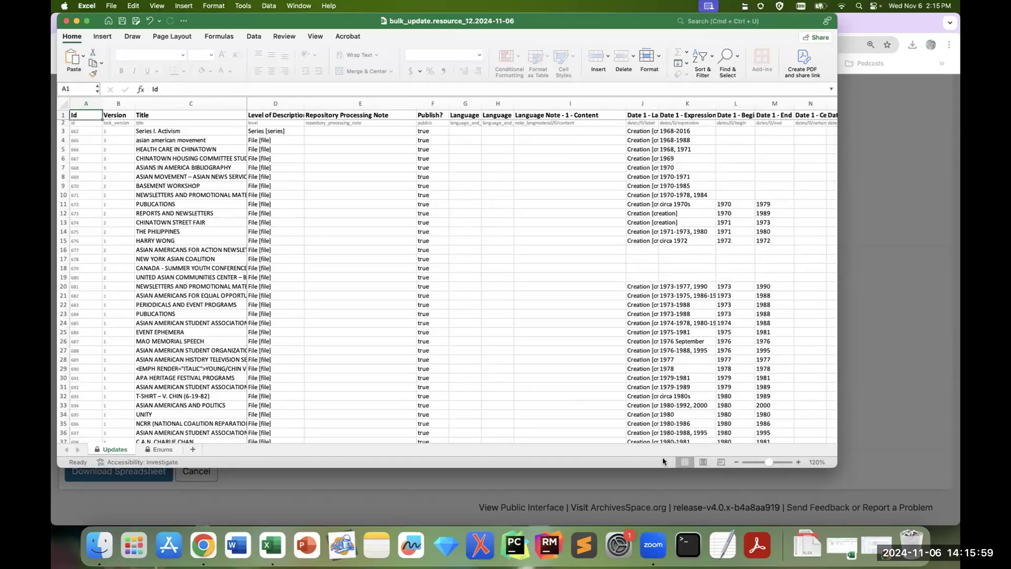
{"action": "left_click", "coordinate": [798, 464]}
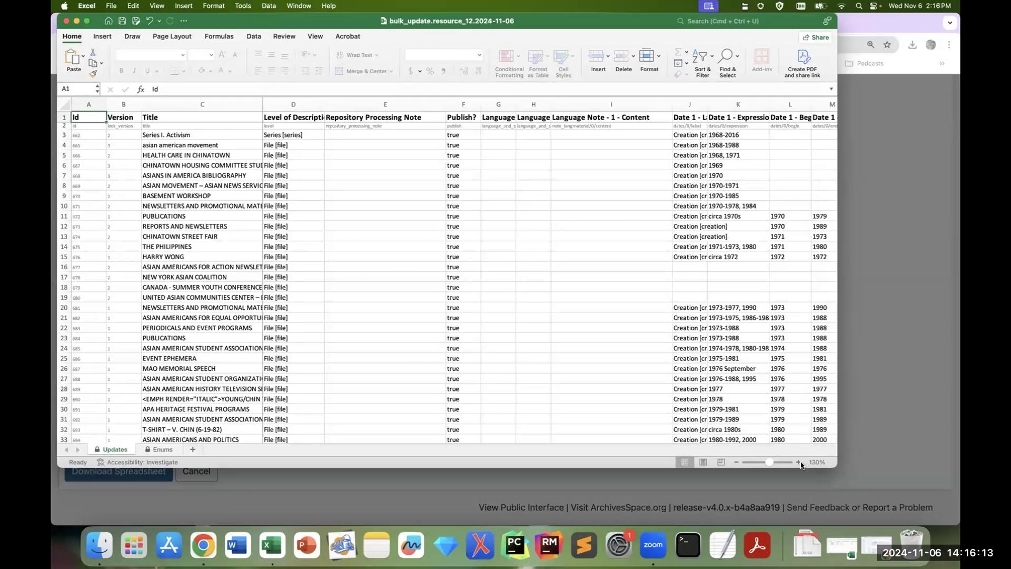
{"action": "left_click", "coordinate": [799, 461]}
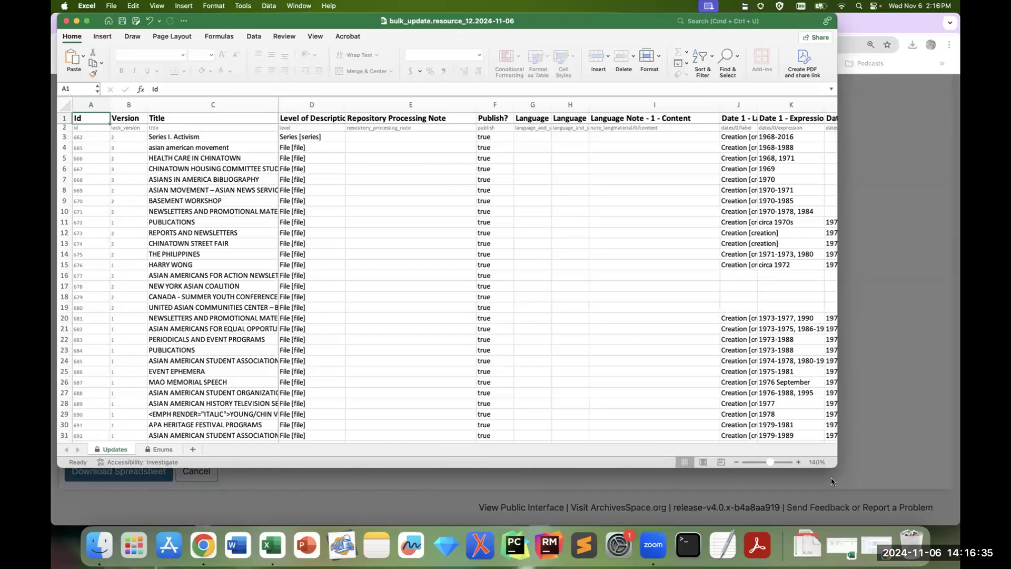
{"action": "left_click_drag", "start_coordinate": [838, 467], "coordinate": [932, 510]}
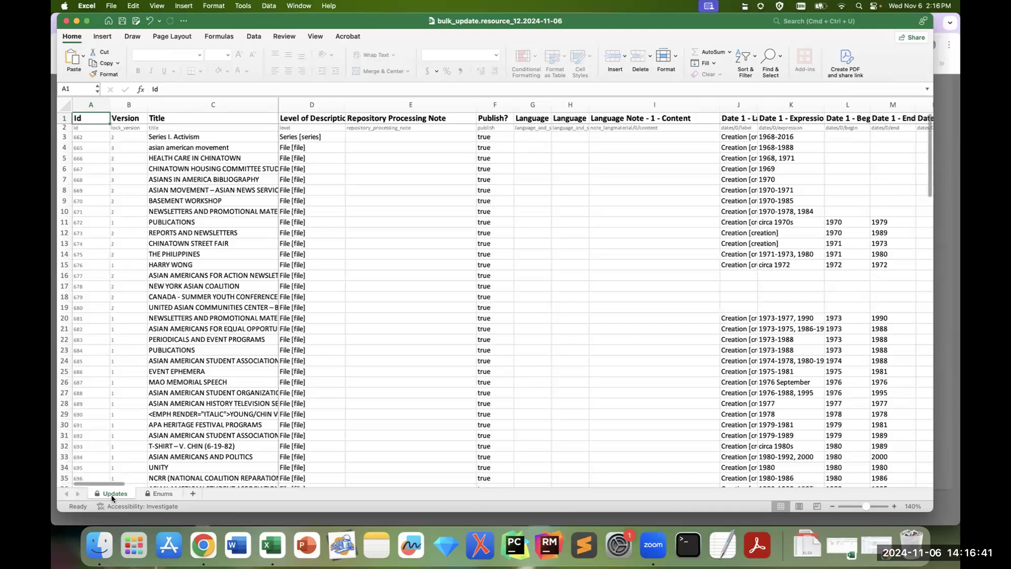
Step: Examine the controlled value lists on the Enums sheet and return to the Updates sheet
{"action": "left_click", "coordinate": [161, 495]}
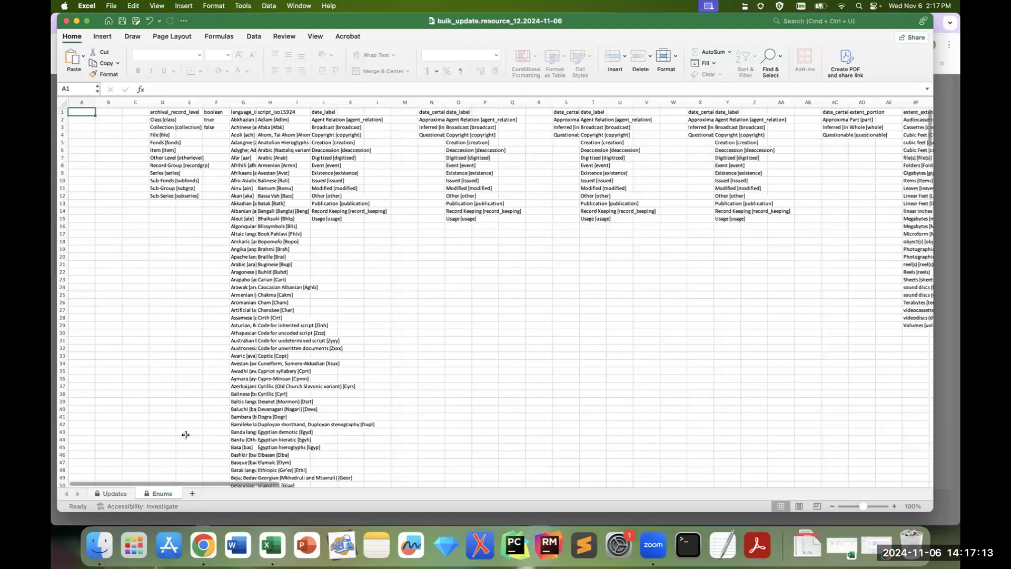
{"action": "left_click", "coordinate": [115, 493]}
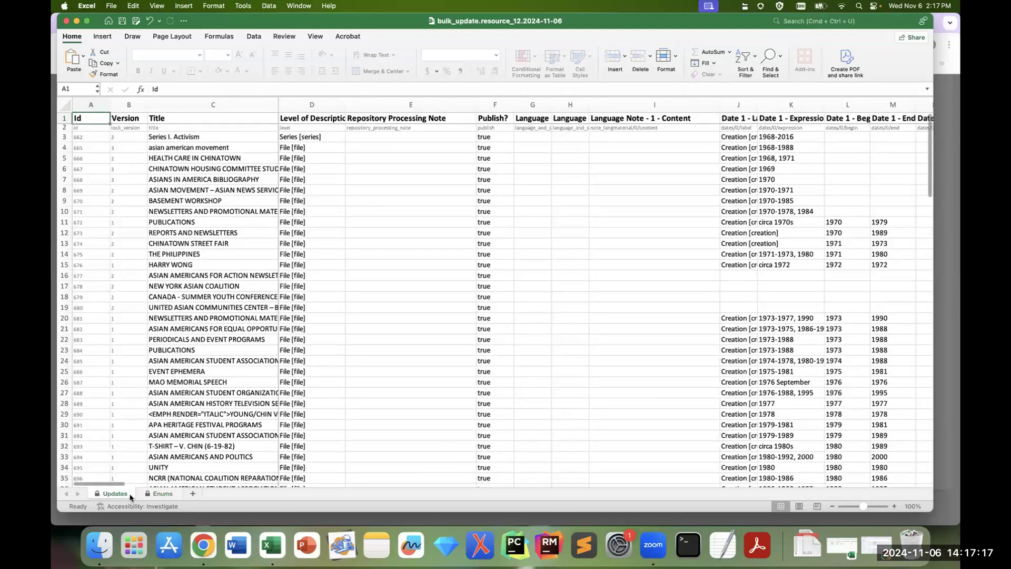
Step: Unprotect the Updates sheet
{"action": "scroll", "coordinate": [107, 492], "scroll_direction": "up", "scroll_amount": 4}
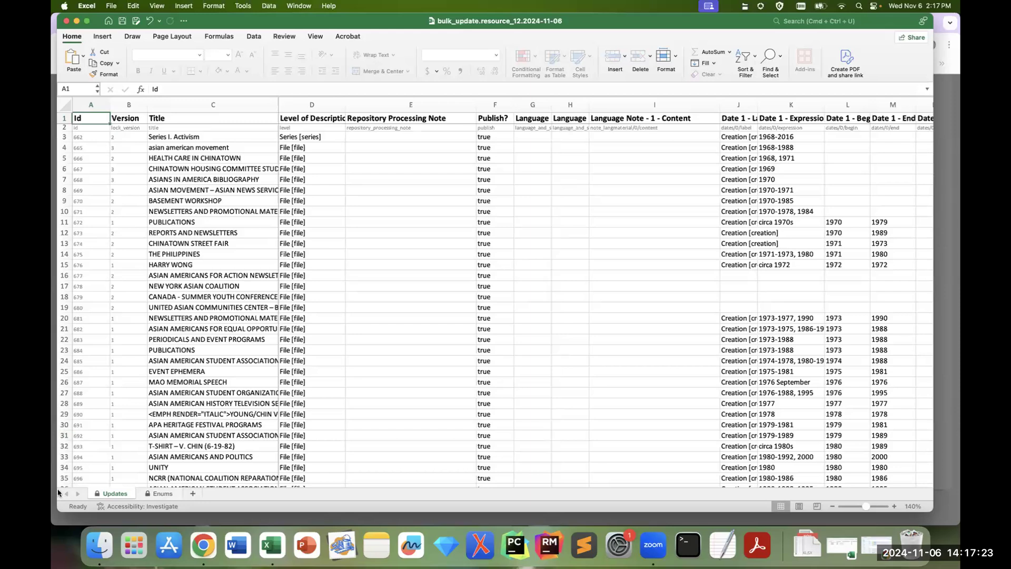
{"action": "right_click", "coordinate": [99, 495]}
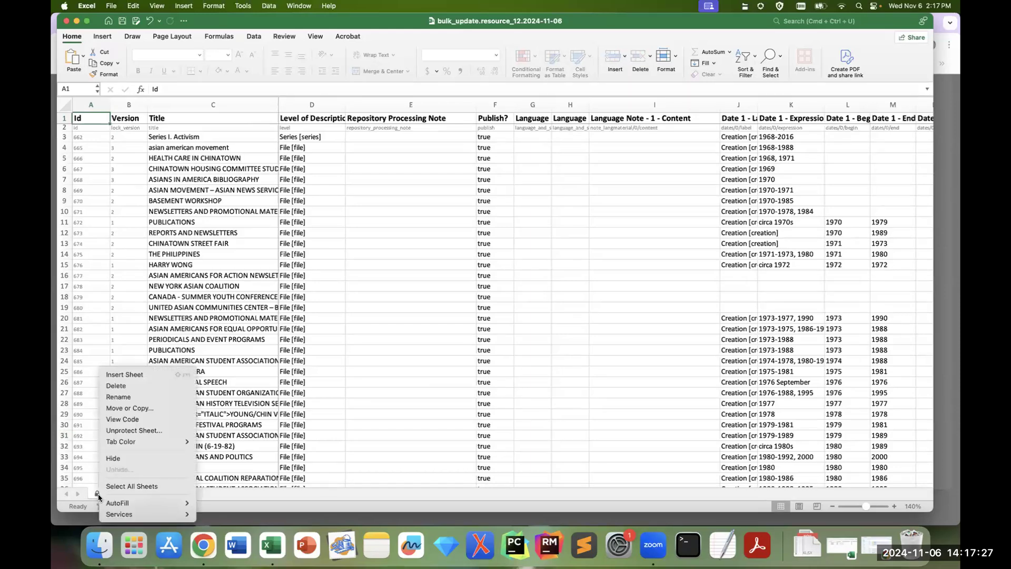
{"action": "left_click", "coordinate": [124, 430]}
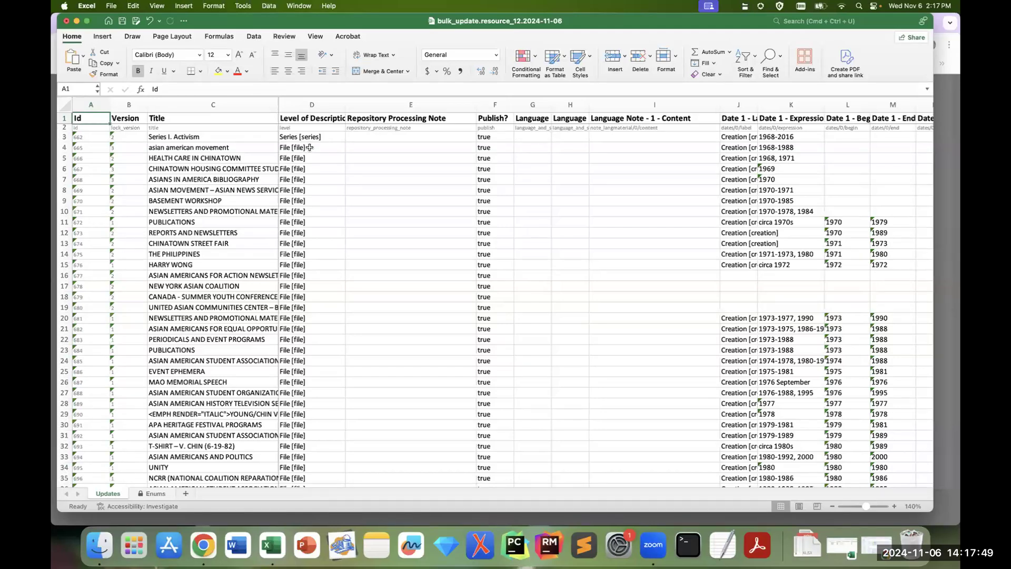
Step: Set the Level of Description to Item [item] for the asian american movement and HEALTH CARE IN CHINATOWN records
{"action": "left_click", "coordinate": [319, 105]}
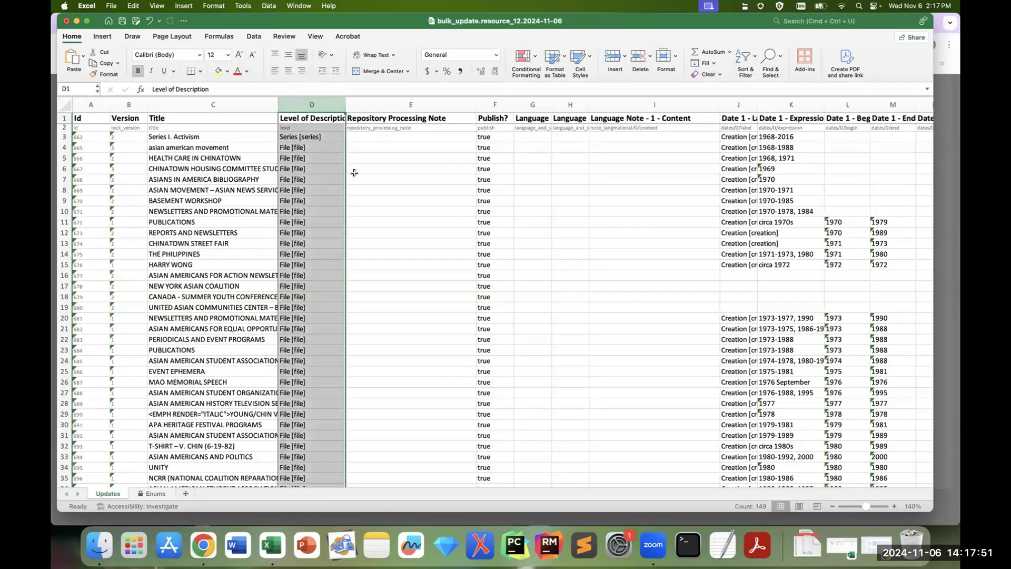
{"action": "left_click", "coordinate": [313, 136]}
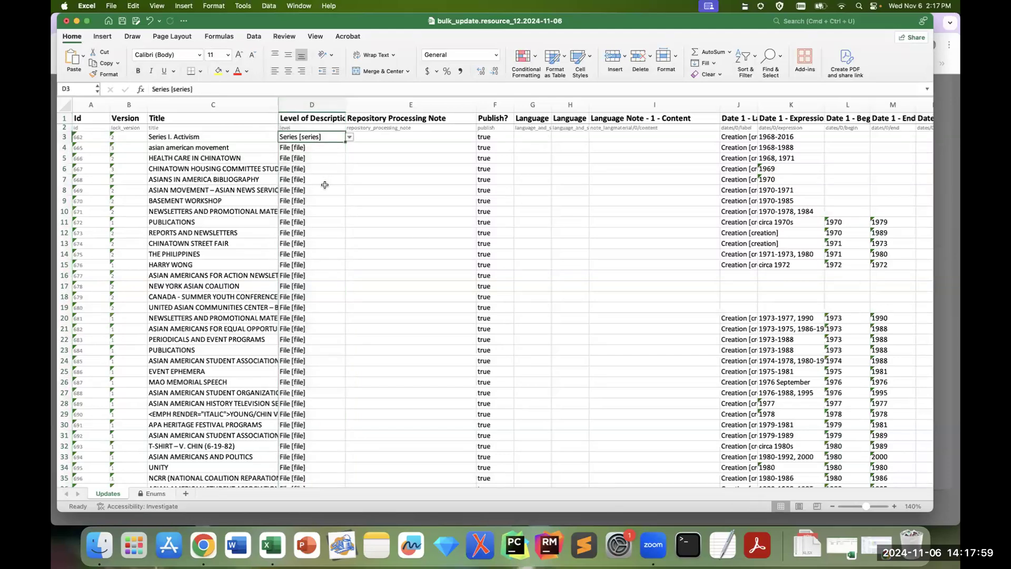
{"action": "scroll", "coordinate": [329, 186], "scroll_direction": "down", "scroll_amount": 4}
{"action": "scroll", "coordinate": [330, 186], "scroll_direction": "down", "scroll_amount": 10}
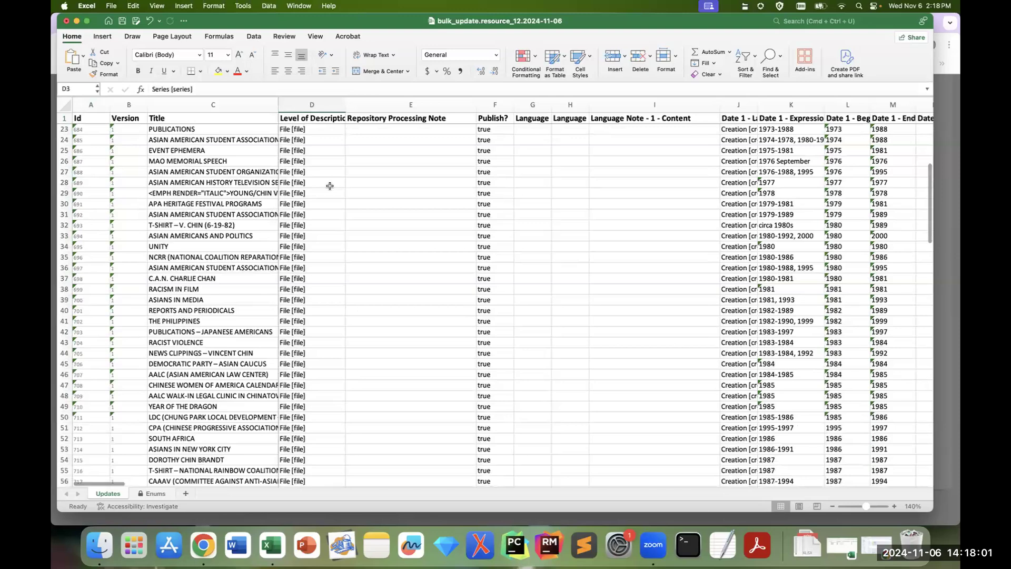
{"action": "scroll", "coordinate": [330, 186], "scroll_direction": "up", "scroll_amount": 12}
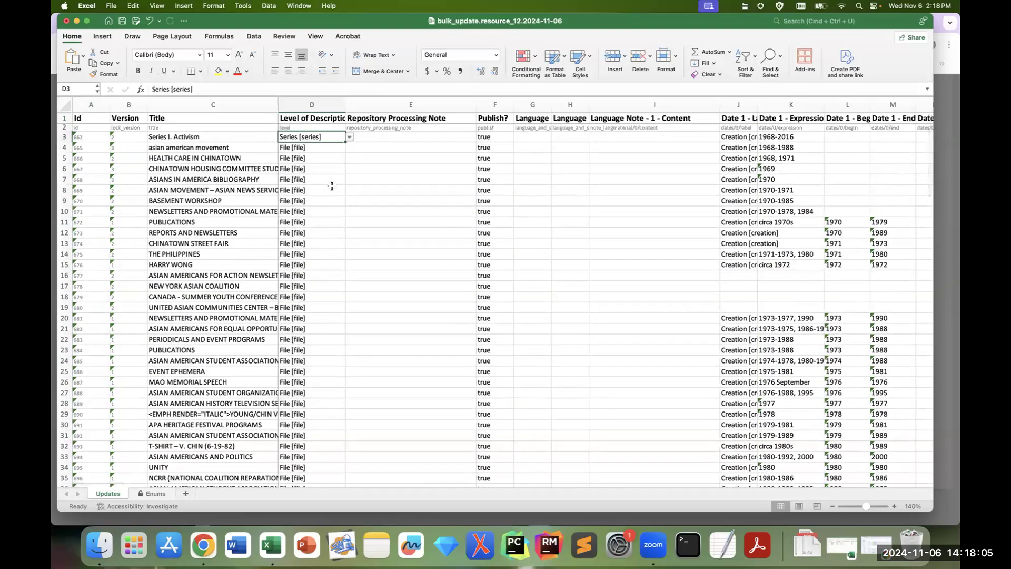
{"action": "left_click", "coordinate": [323, 148]}
{"action": "left_click", "coordinate": [349, 149]}
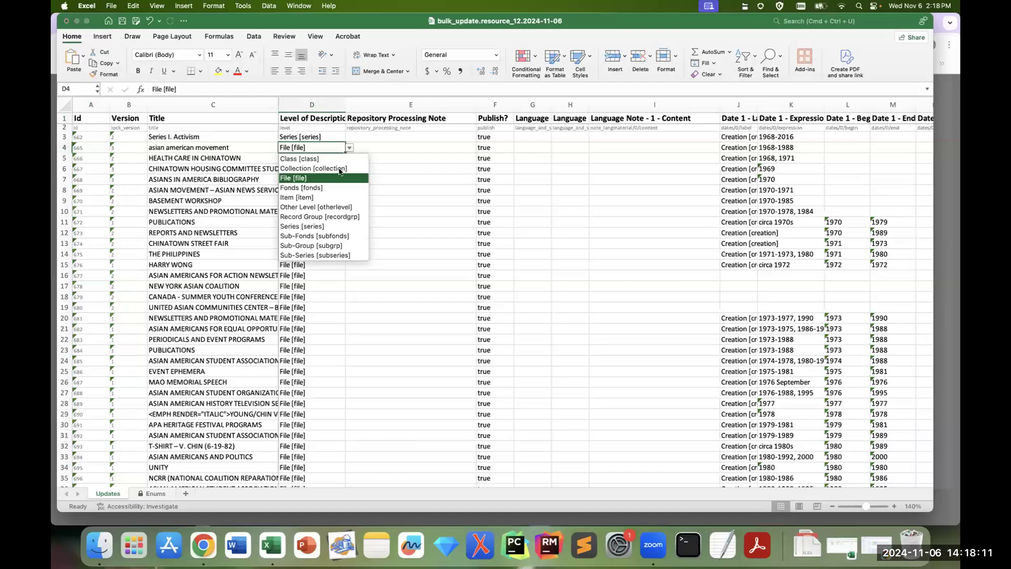
{"action": "left_click", "coordinate": [330, 198]}
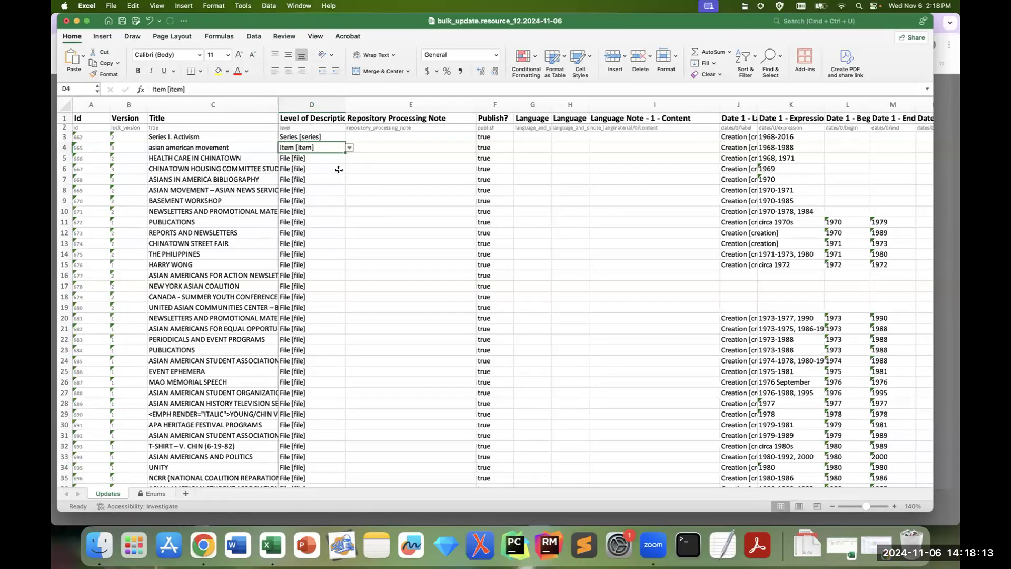
{"action": "left_click", "coordinate": [342, 157]}
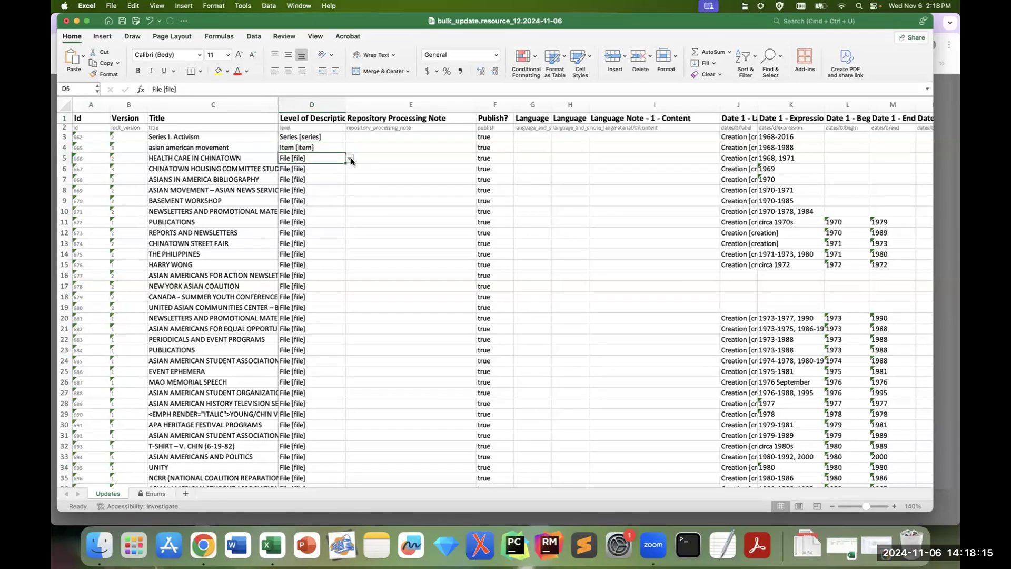
{"action": "left_click", "coordinate": [349, 158]}
{"action": "left_click", "coordinate": [327, 209]}
Step: Enter 1968 as the Date 1 begin and 2016 as the Date 1 end for Series I. Activism in row 3
{"action": "scroll", "coordinate": [110, 485], "scroll_direction": "right", "scroll_amount": 10}
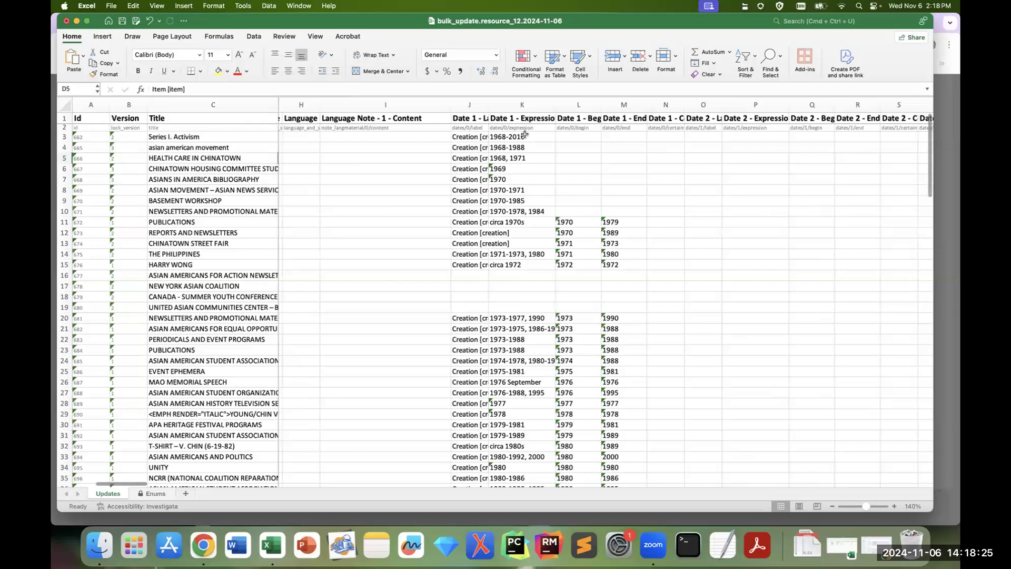
{"action": "left_click_drag", "start_coordinate": [524, 135], "coordinate": [525, 212]}
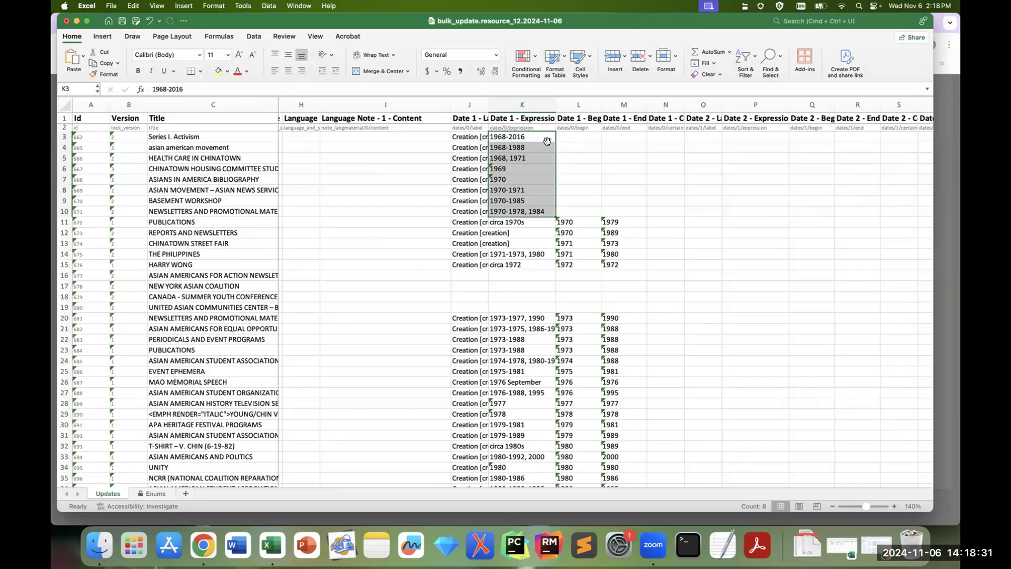
{"action": "left_click", "coordinate": [582, 137]}
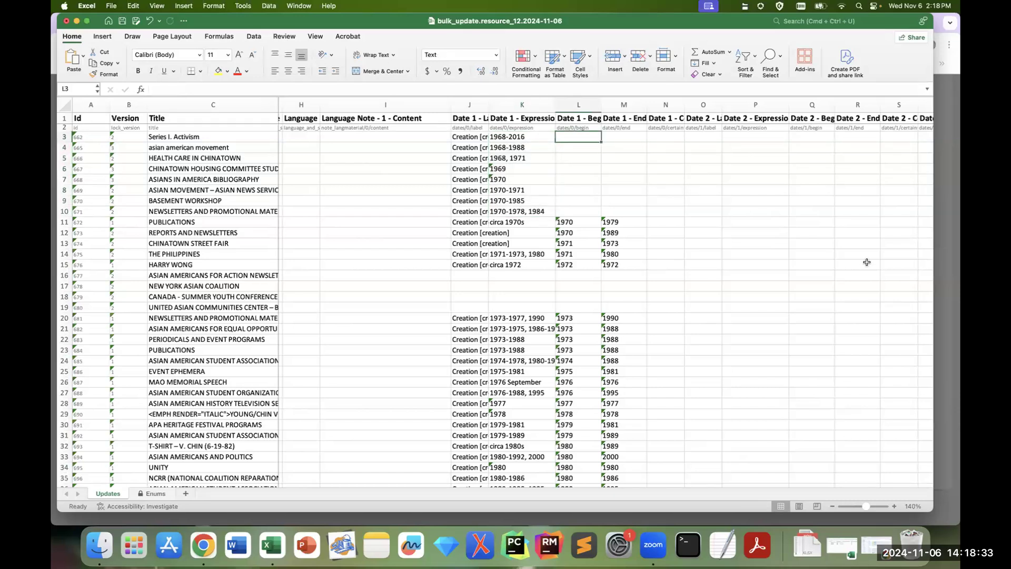
{"action": "type", "text": "1968"}
{"action": "key", "text": "Tab"}
{"action": "type", "text": "2016"}
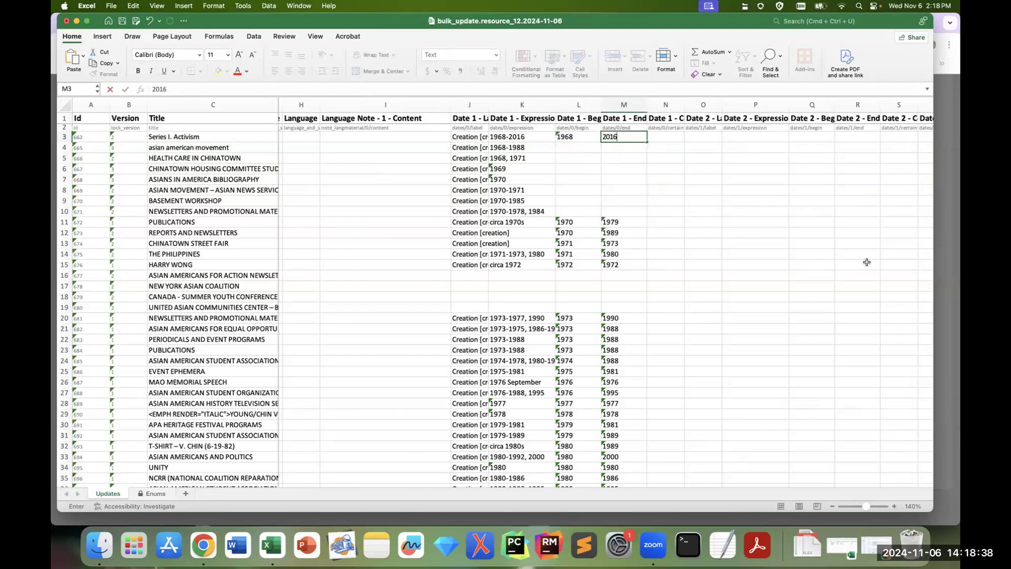
{"action": "key", "text": "Return"}
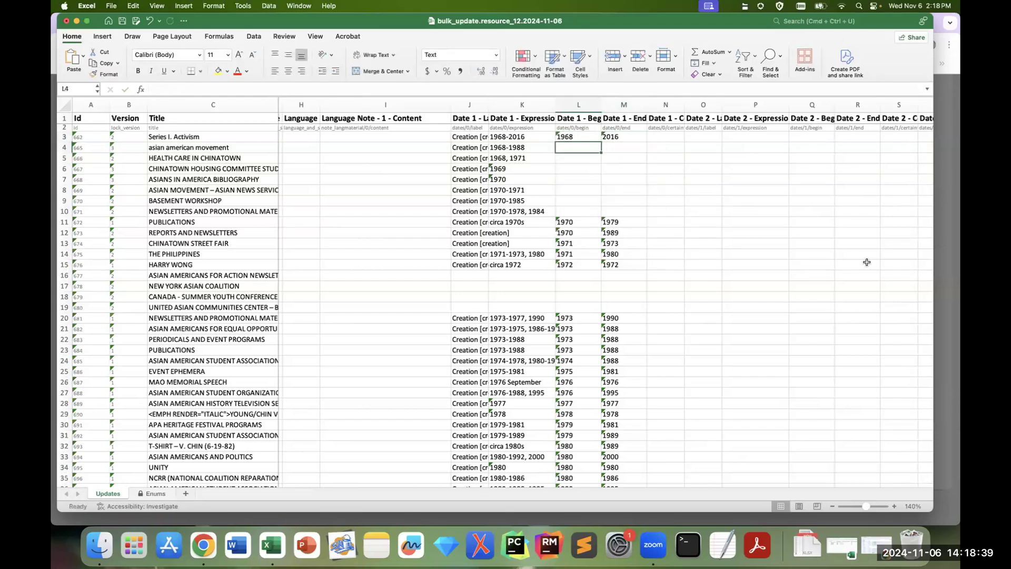
Step: Enter 1968 as the Date 1 begin and 1988 as the Date 1 end for the asian american movement record
{"action": "type", "text": "1968"}
{"action": "key", "text": "Tab"}
{"action": "type", "text": "1988"}
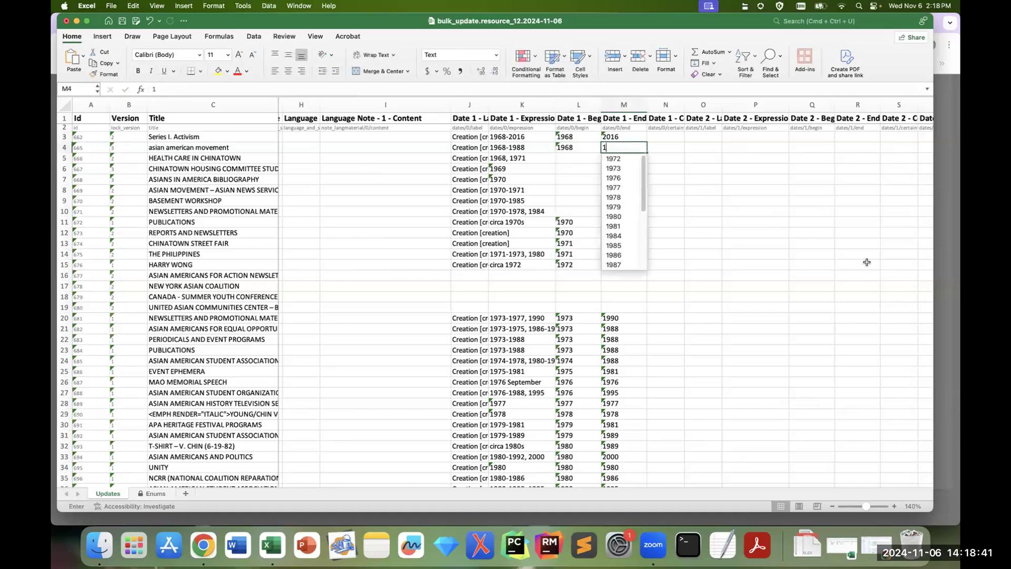
{"action": "key", "text": "Return"}
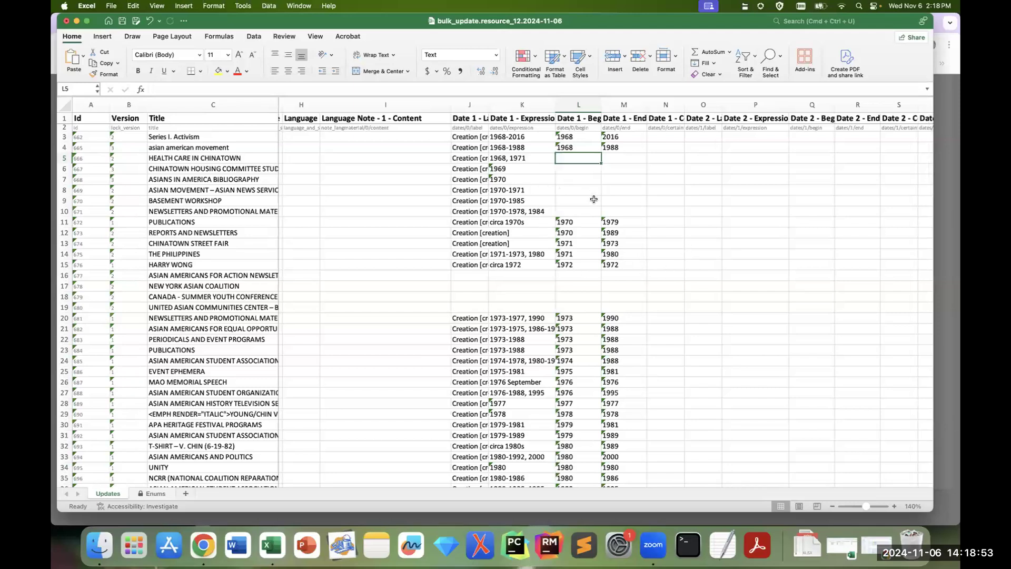
Step: Copy the Creation [creation] Date 1 label from row 15 into the undated records in rows 16 to 19
{"action": "scroll", "coordinate": [594, 199], "scroll_direction": "down", "scroll_amount": 1}
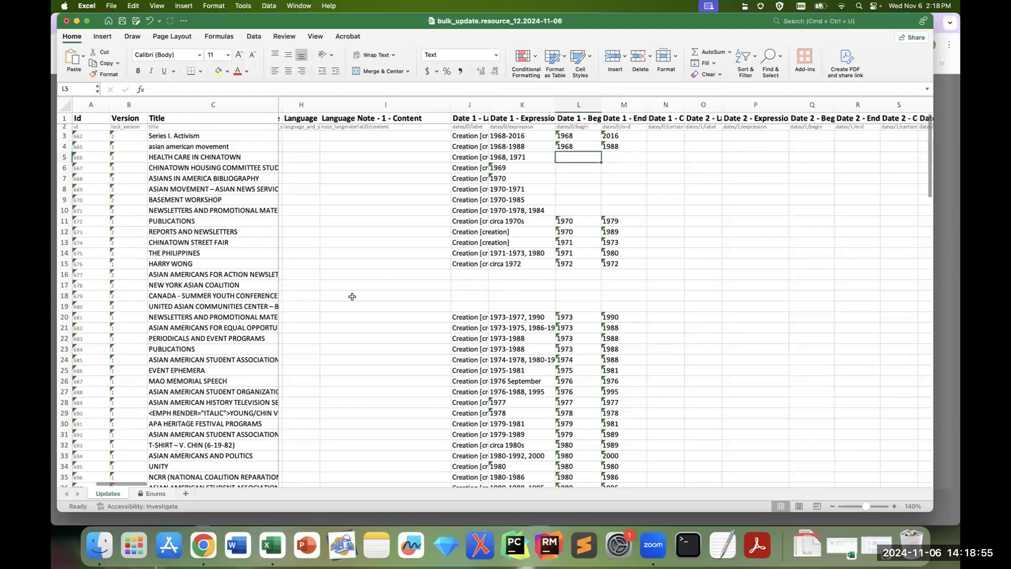
{"action": "left_click_drag", "start_coordinate": [235, 278], "coordinate": [362, 301]}
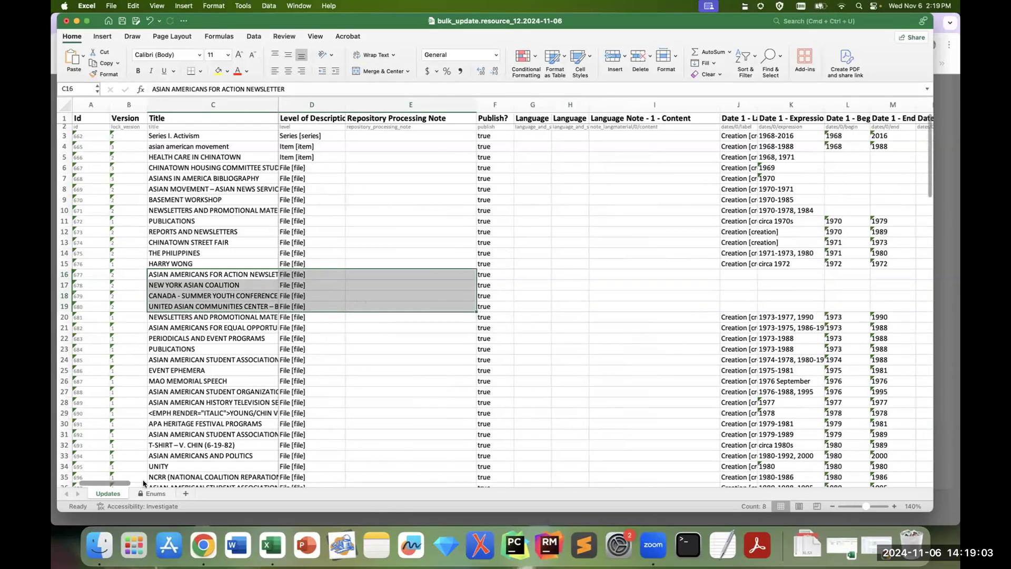
{"action": "scroll", "coordinate": [144, 483], "scroll_direction": "right", "scroll_amount": 5}
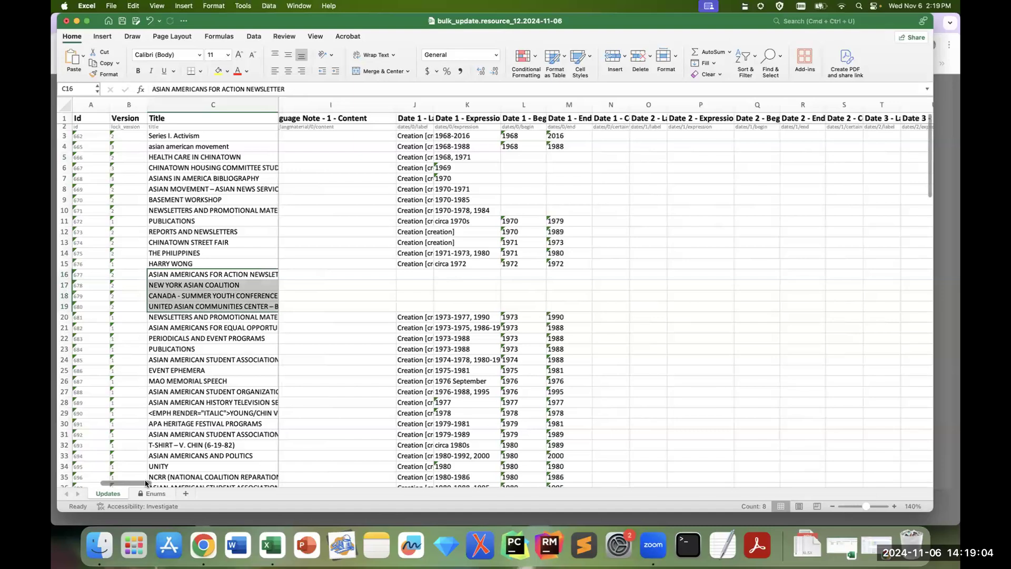
{"action": "left_click", "coordinate": [421, 265]}
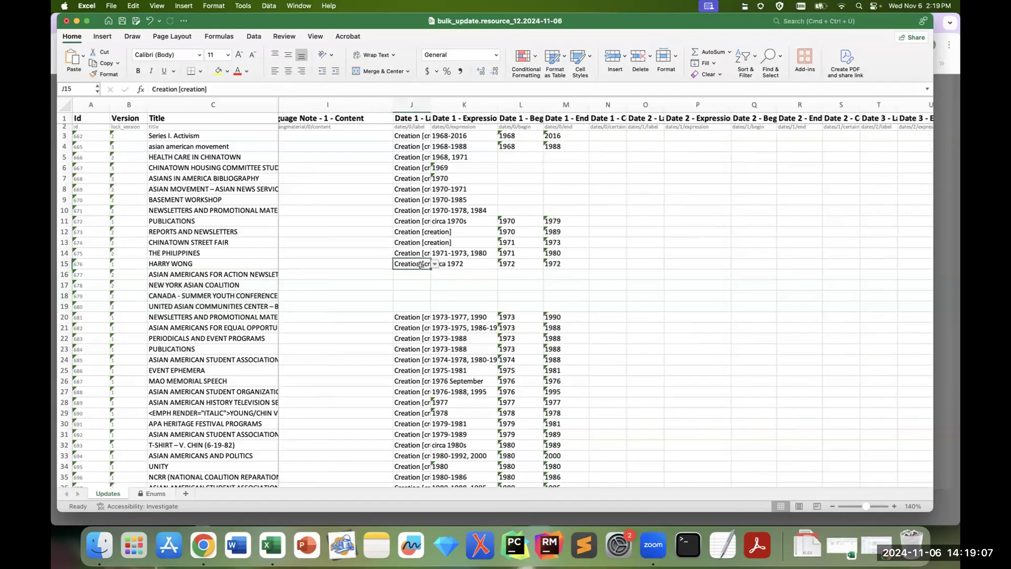
{"action": "key", "text": "super+c"}
{"action": "left_click_drag", "start_coordinate": [412, 274], "coordinate": [409, 305]}
{"action": "key", "text": "super+v"}
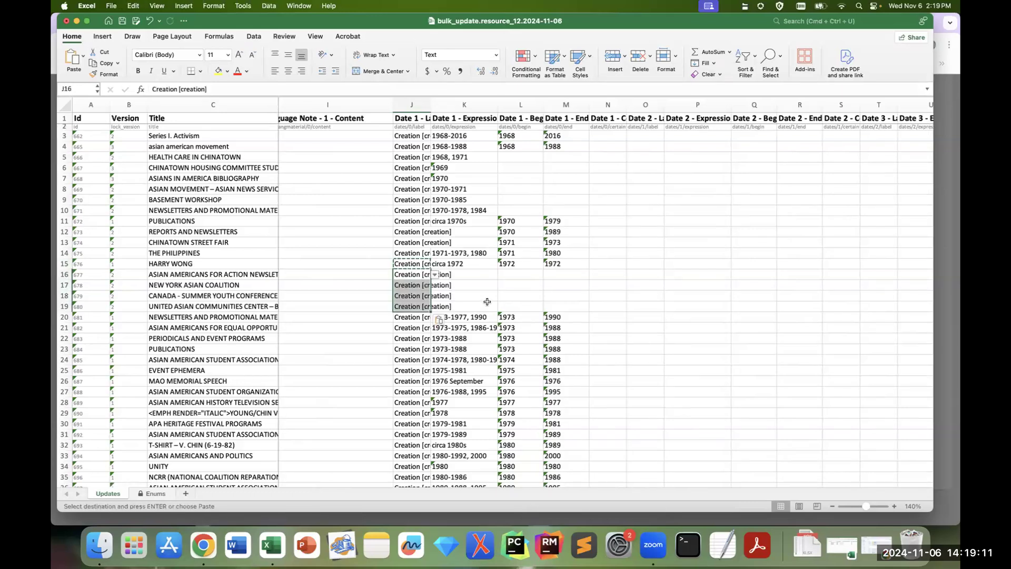
Step: Copy the Date 1 begin and end values 1973 and 1990 from row 20 into rows 16 to 19
{"action": "left_click", "coordinate": [526, 316]}
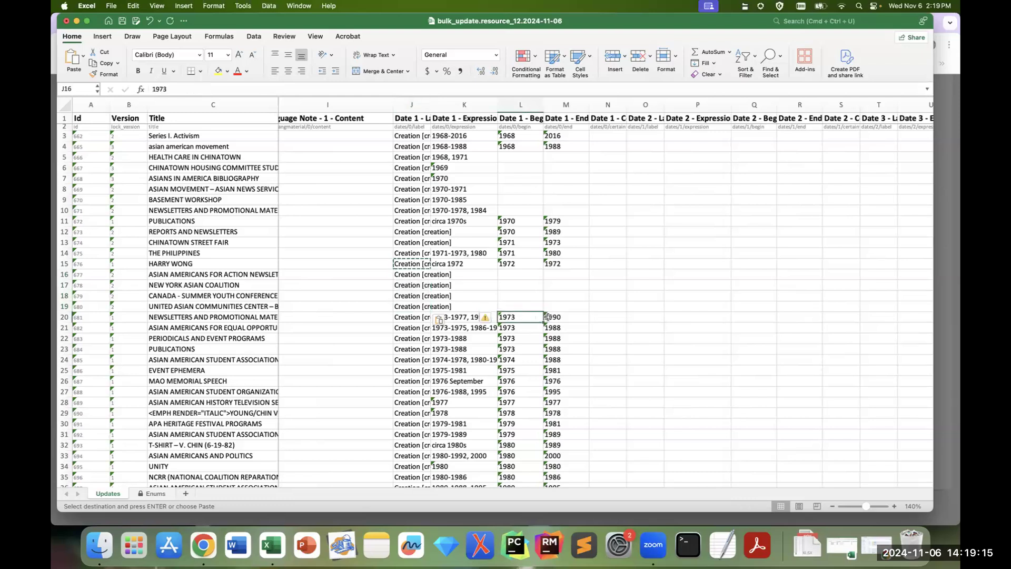
{"action": "left_click", "coordinate": [550, 316], "text": "shift"}
{"action": "key", "text": "super+c"}
{"action": "left_click_drag", "start_coordinate": [520, 275], "coordinate": [566, 297]}
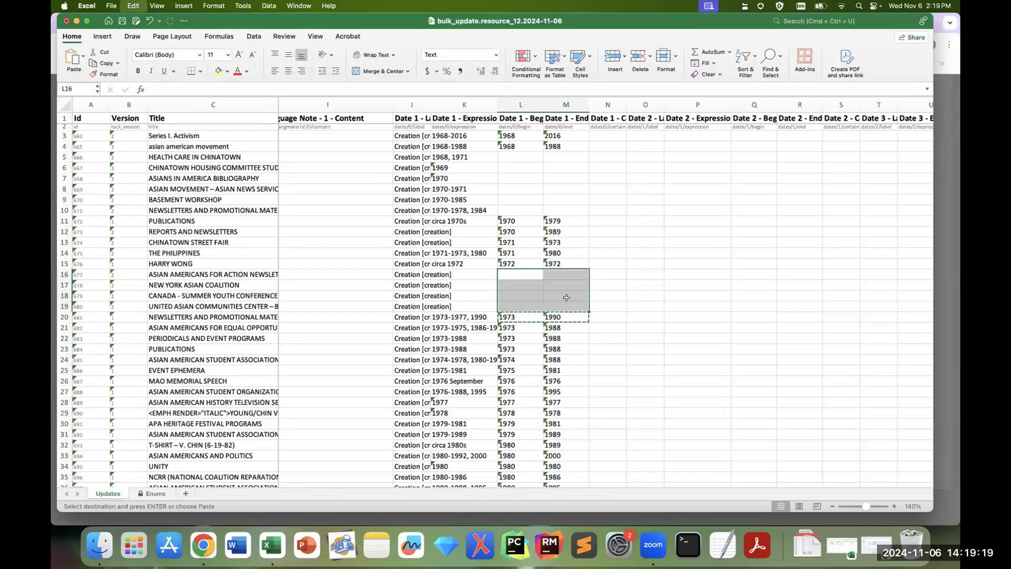
{"action": "key", "text": "super+v"}
{"action": "left_click", "coordinate": [641, 295]}
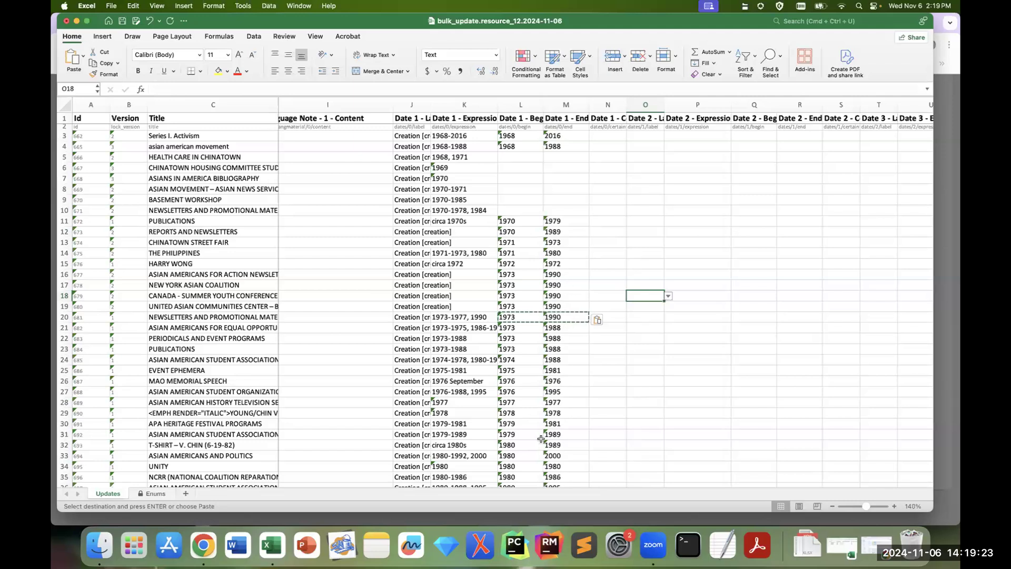
Step: Enter 1973-1990 as the Date 1 expression for the ASIAN AMERICANS FOR ACTION NEWSLETTER record in row 16
{"action": "scroll", "coordinate": [506, 372], "scroll_direction": "down", "scroll_amount": 5}
{"action": "scroll", "coordinate": [506, 372], "scroll_direction": "up", "scroll_amount": 5}
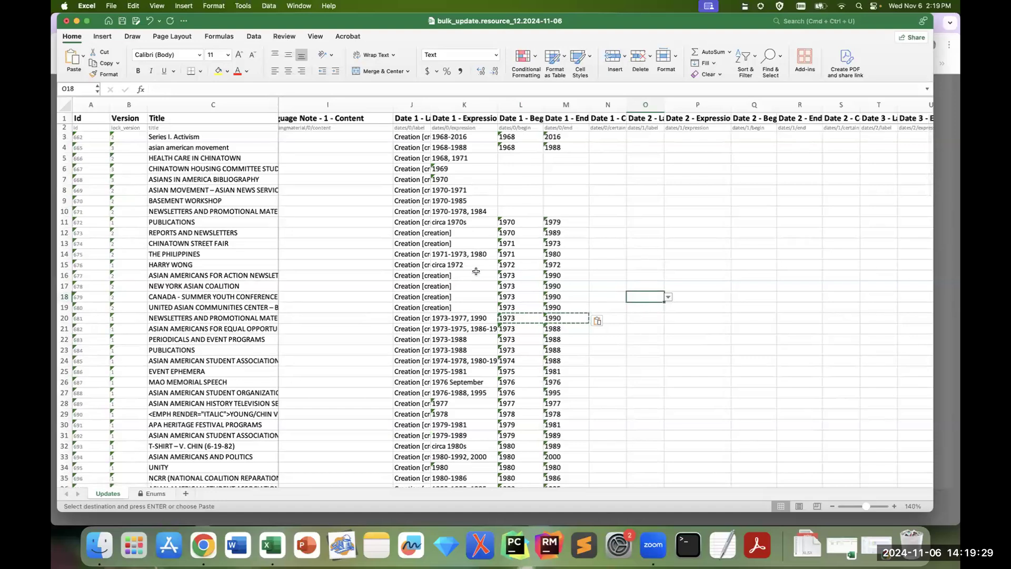
{"action": "left_click", "coordinate": [508, 275]}
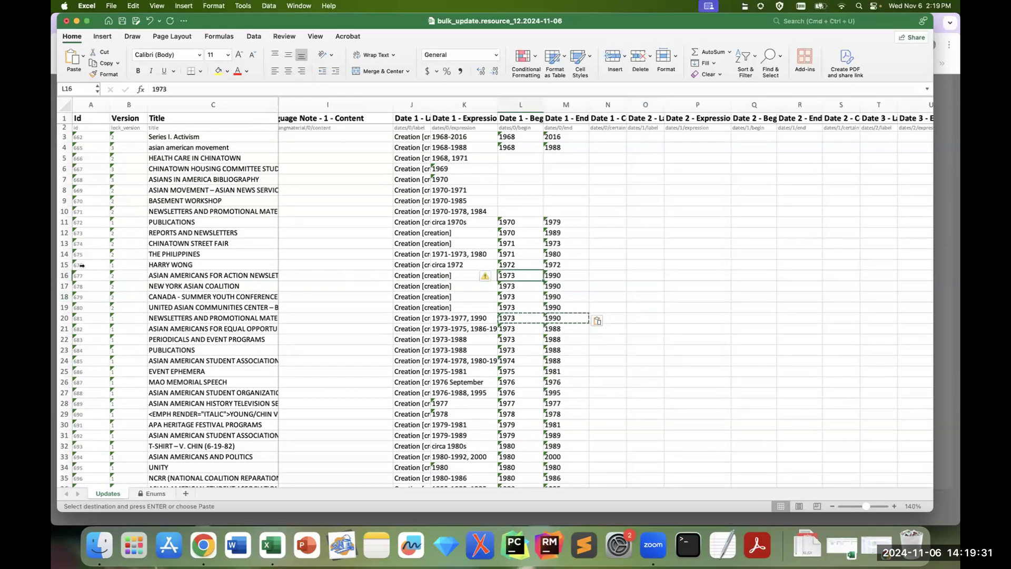
{"action": "left_click_drag", "start_coordinate": [99, 275], "coordinate": [183, 304]}
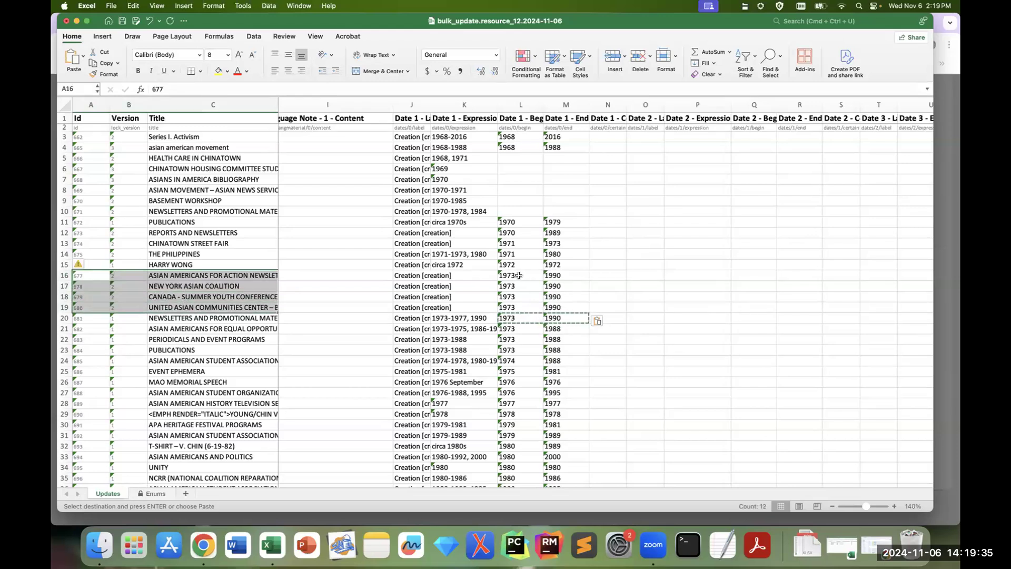
{"action": "left_click", "coordinate": [479, 276]}
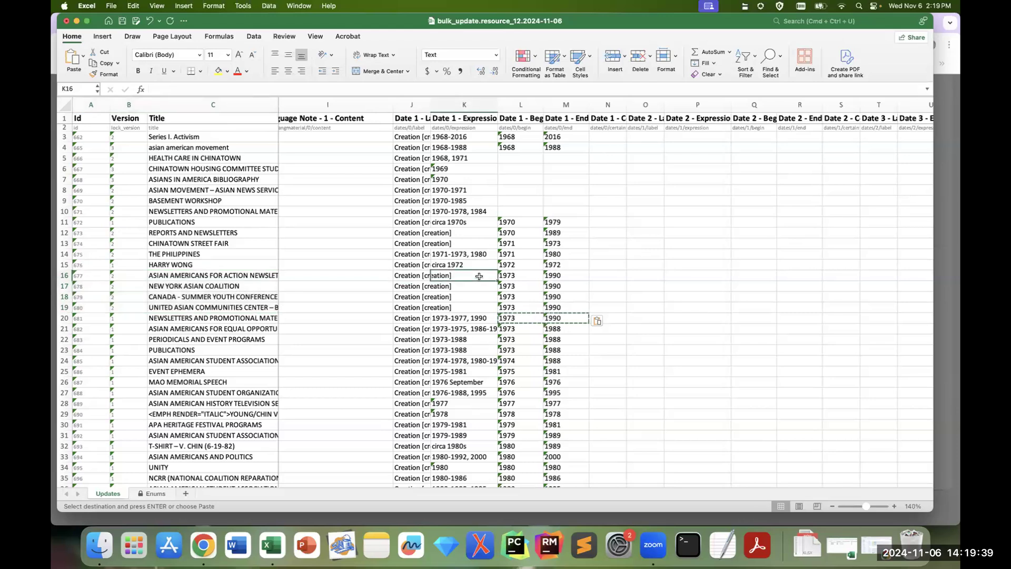
{"action": "type", "text": "1973"}
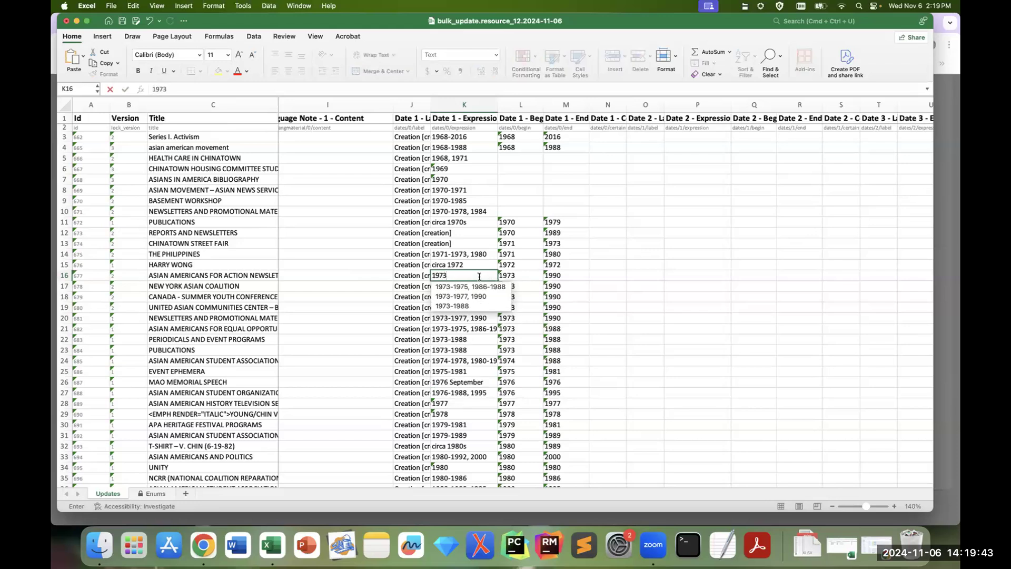
{"action": "type", "text": "-1990"}
{"action": "key", "text": "Return"}
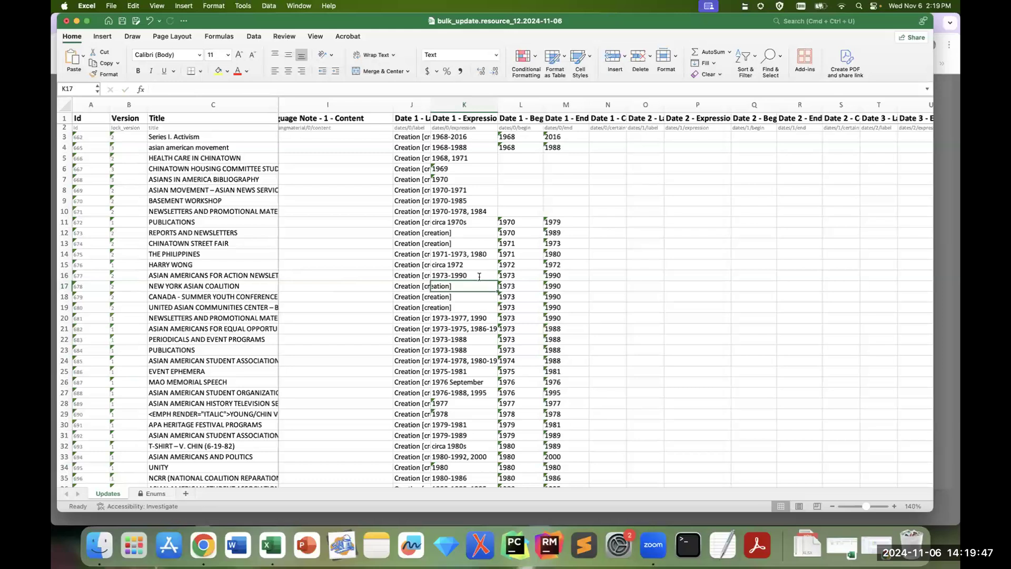
Step: Copy the 1973-1990 date expression from row 16 into rows 17 to 19
{"action": "left_click", "coordinate": [479, 276]}
{"action": "key", "text": "super+c"}
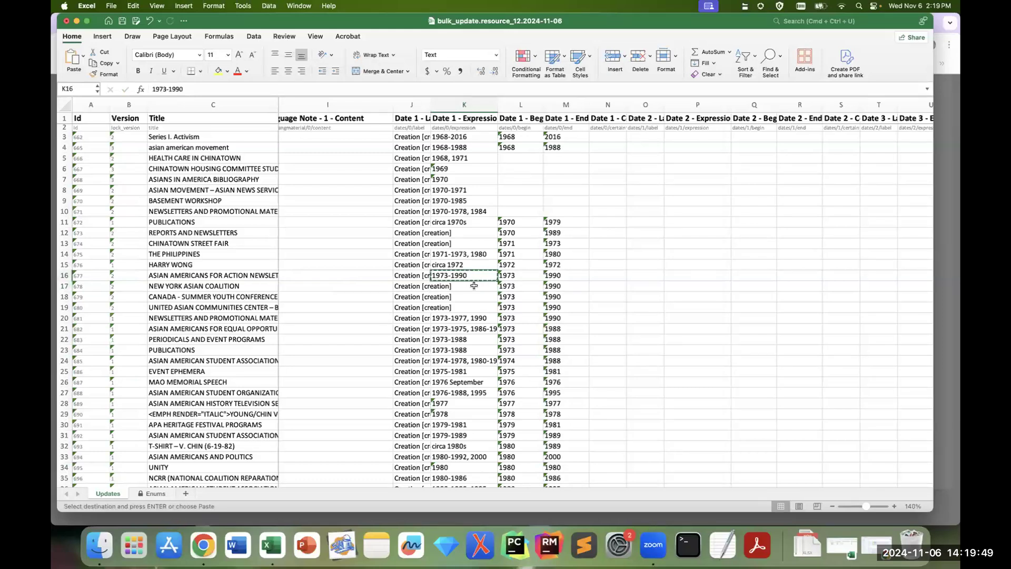
{"action": "left_click_drag", "start_coordinate": [472, 286], "coordinate": [474, 305]}
{"action": "key", "text": "super+v"}
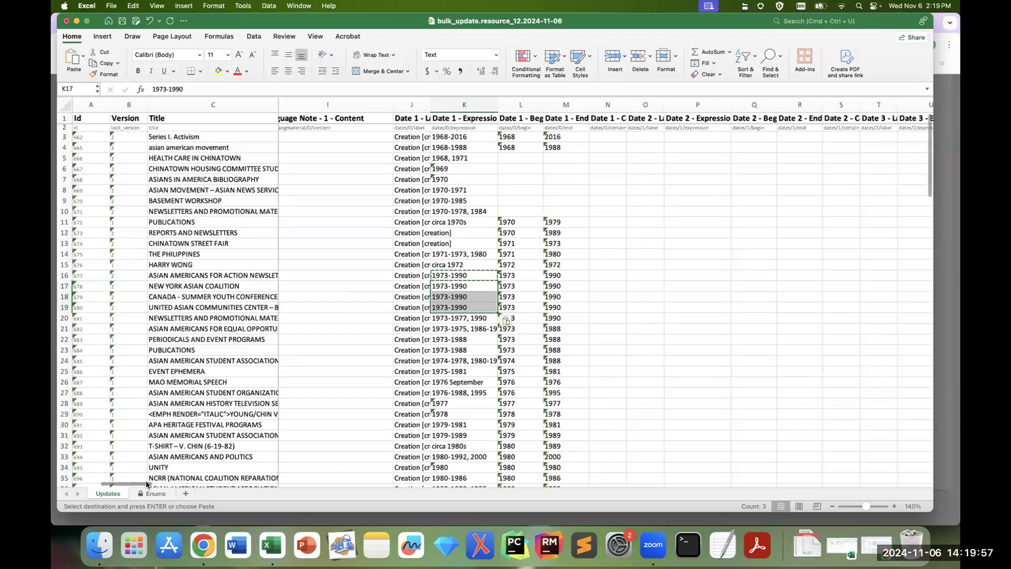
Step: Insert an empty helper column directly before the Title column and widen it
{"action": "left_click_drag", "start_coordinate": [145, 484], "coordinate": [112, 483]}
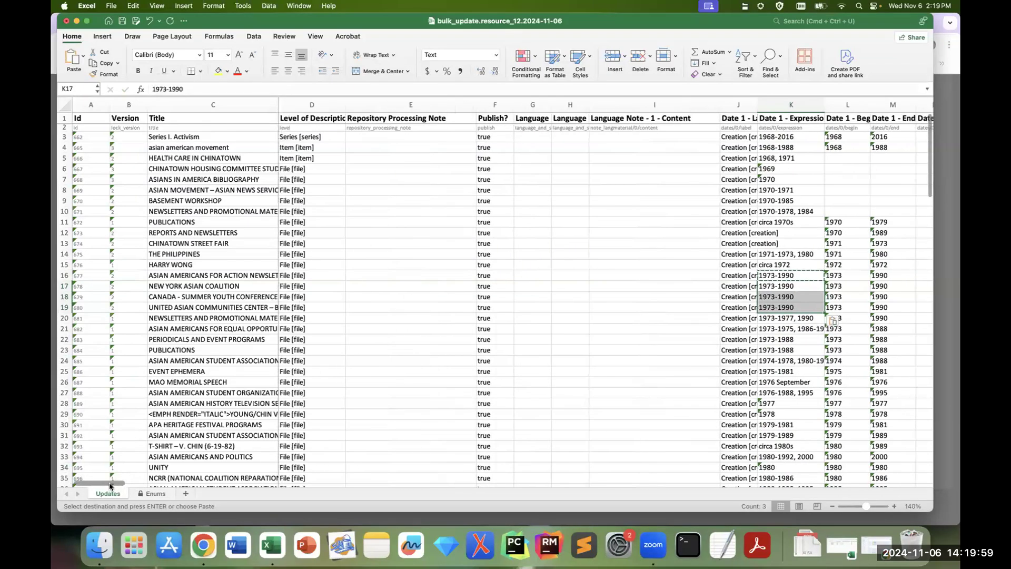
{"action": "left_click", "coordinate": [222, 147]}
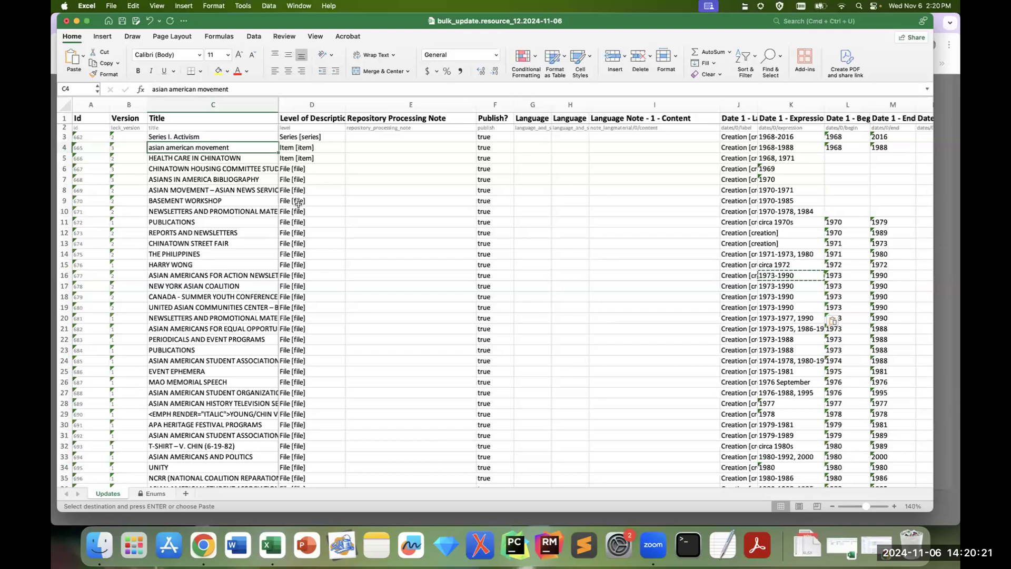
{"action": "left_click", "coordinate": [224, 106]}
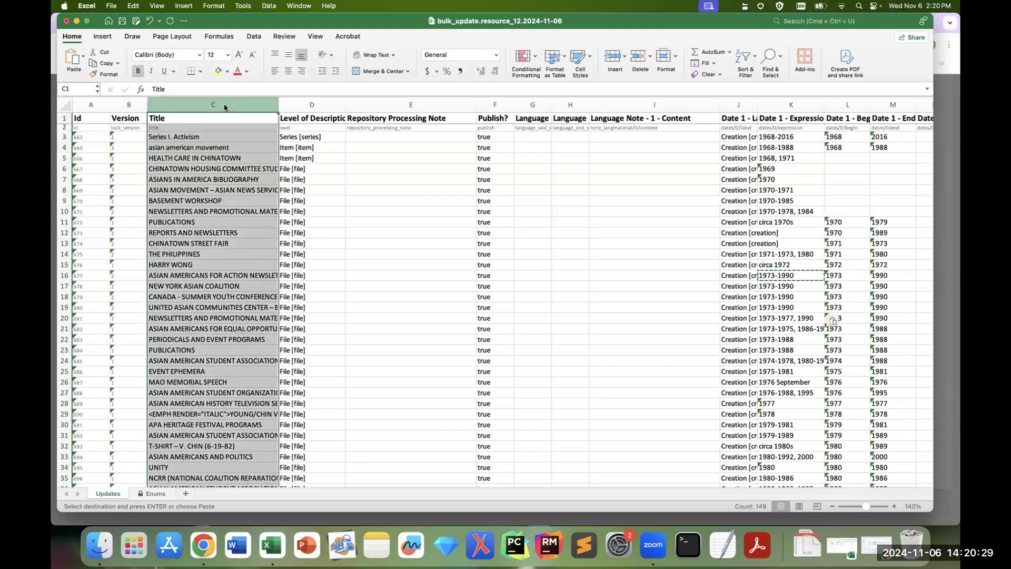
{"action": "right_click", "coordinate": [223, 105]}
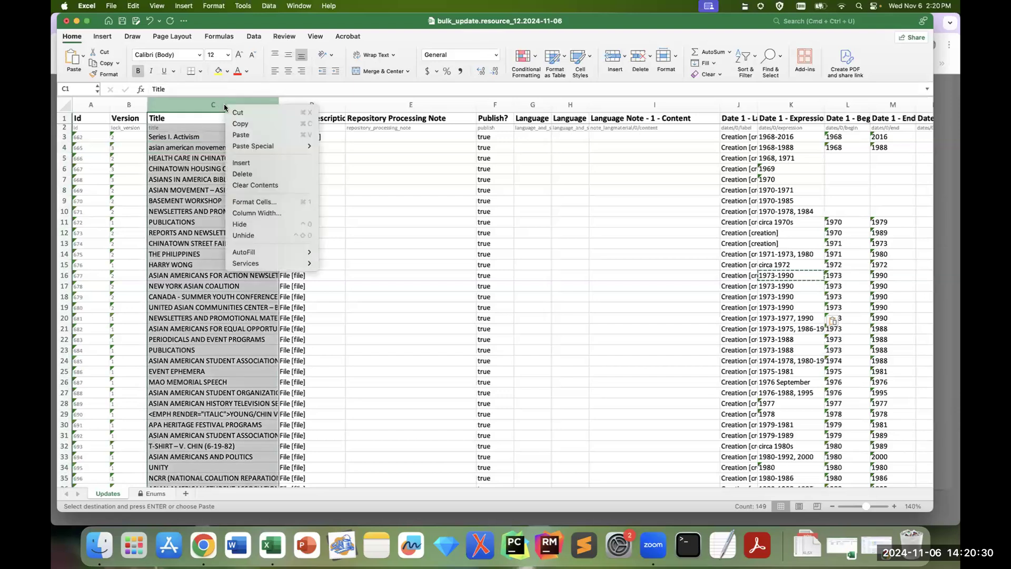
{"action": "left_click", "coordinate": [273, 164]}
{"action": "left_click_drag", "start_coordinate": [187, 104], "coordinate": [245, 105]}
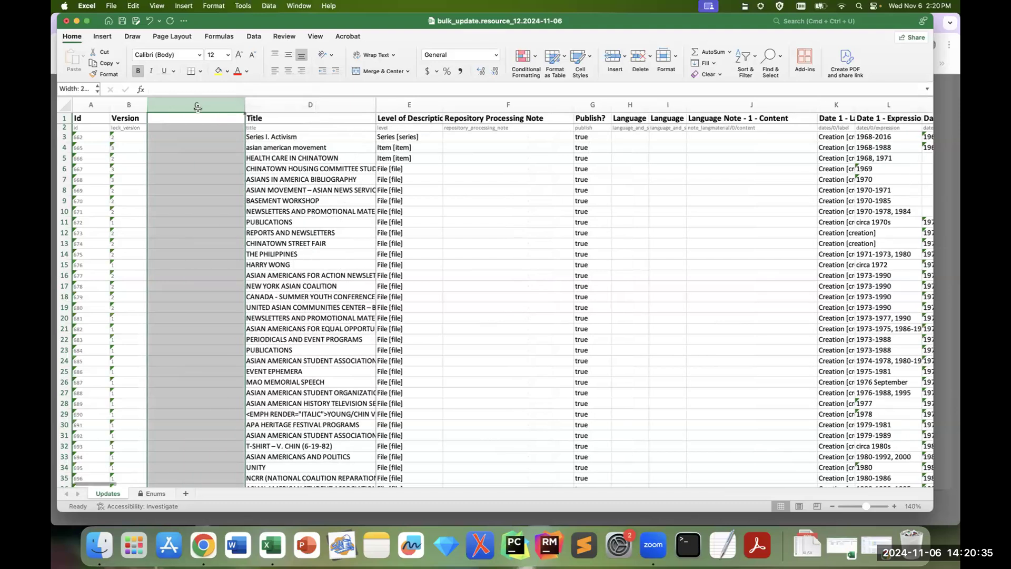
Step: Enter the formula =PROPER(D4) in cell C4 to convert the row 4 title to proper case
{"action": "left_click", "coordinate": [209, 149]}
{"action": "type", "text": "="}
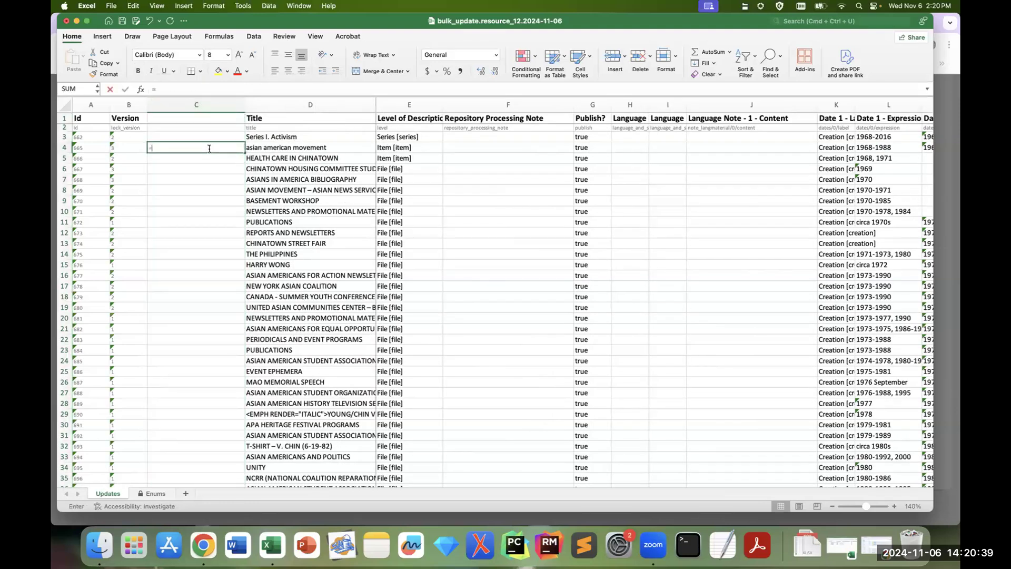
{"action": "type", "text": "proper"}
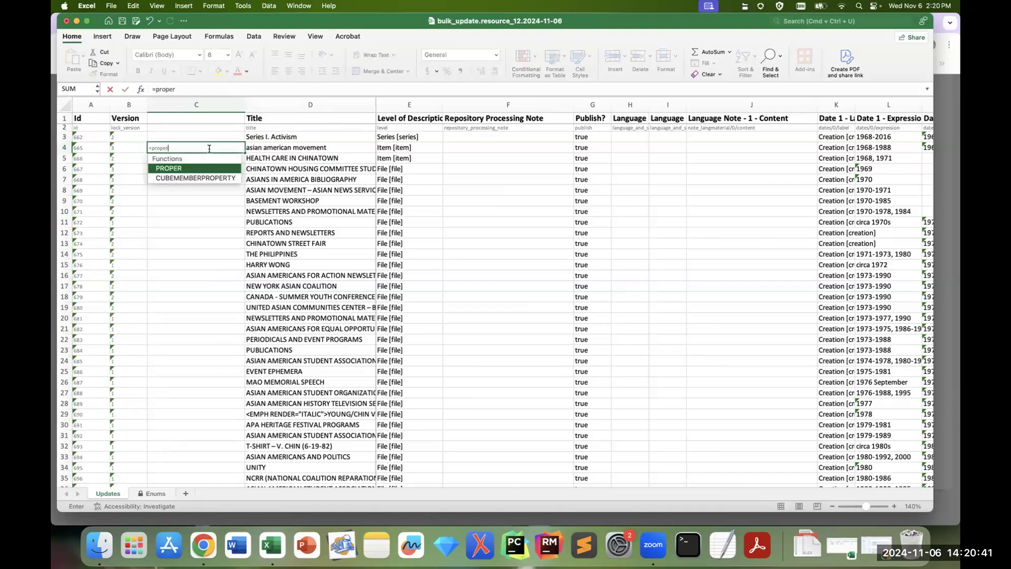
{"action": "double_click", "coordinate": [191, 169]}
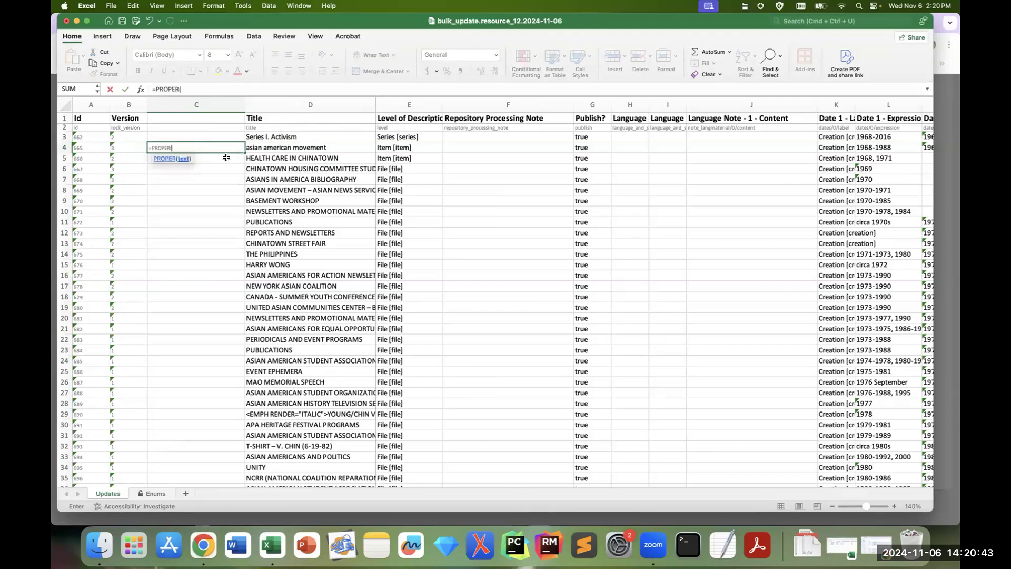
{"action": "left_click", "coordinate": [267, 149]}
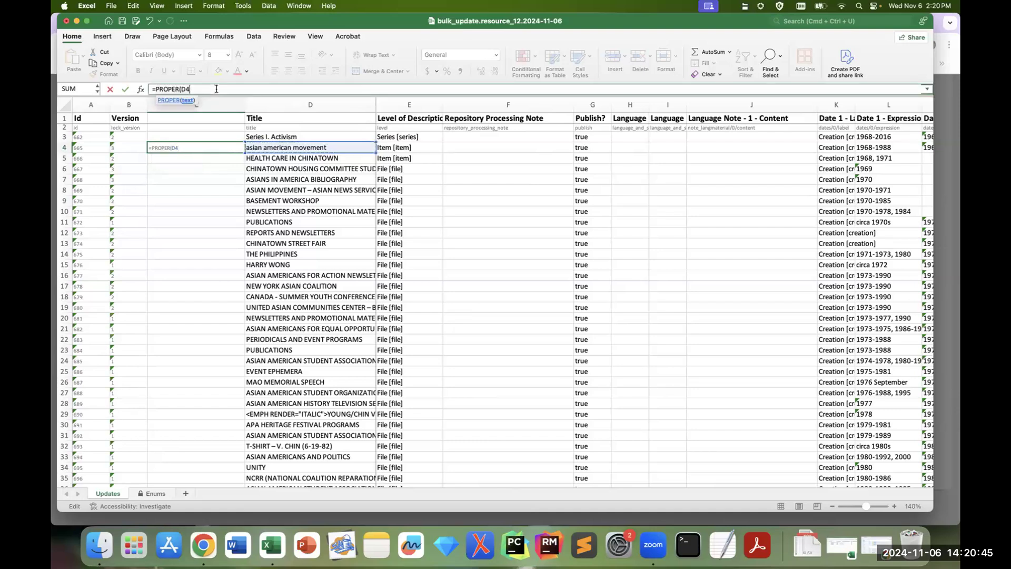
{"action": "type", "text": ")"}
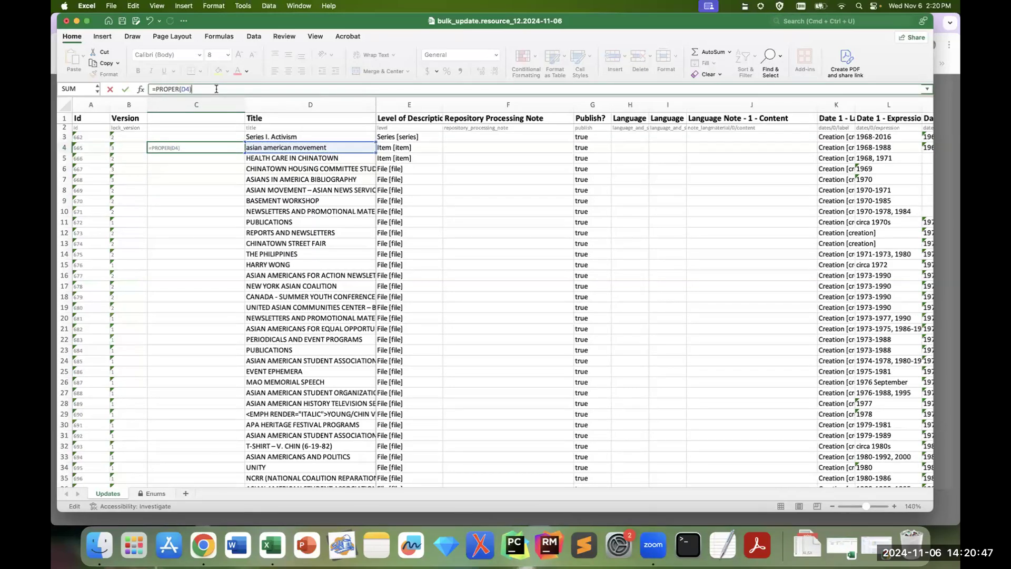
{"action": "key", "text": "Return"}
Step: Fill the PROPER formula from C4 down the helper column through row 149
{"action": "left_click", "coordinate": [237, 147]}
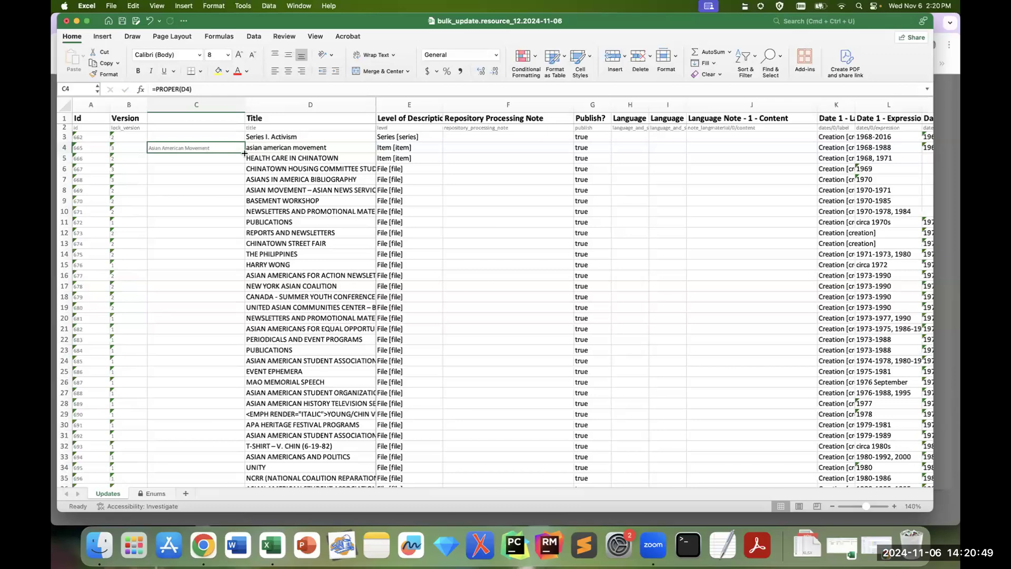
{"action": "left_click_drag", "start_coordinate": [244, 153], "coordinate": [234, 461]}
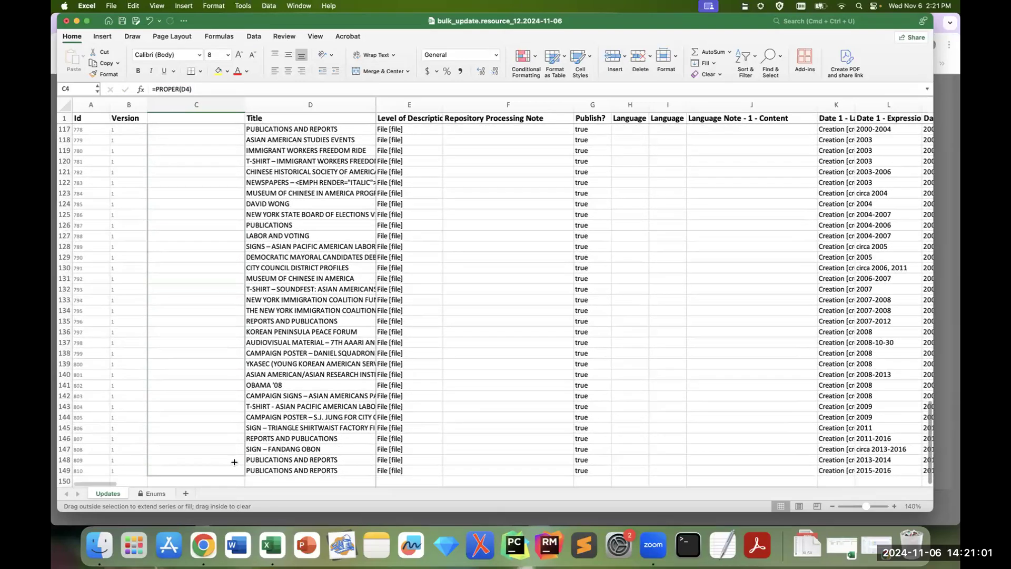
{"action": "scroll", "coordinate": [236, 291], "scroll_direction": "up", "scroll_amount": 5}
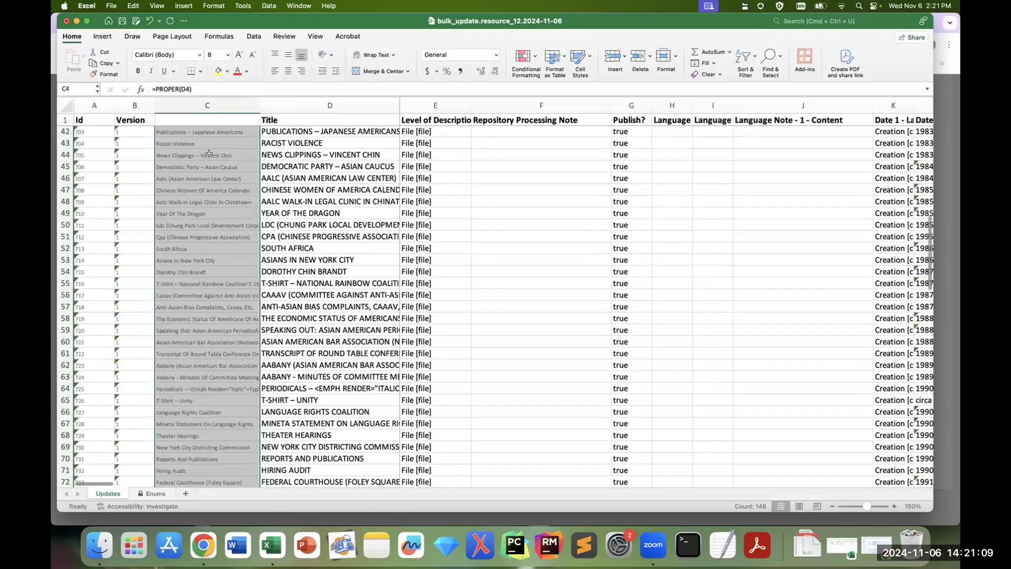
{"action": "scroll", "coordinate": [213, 165], "scroll_direction": "up", "scroll_amount": 7}
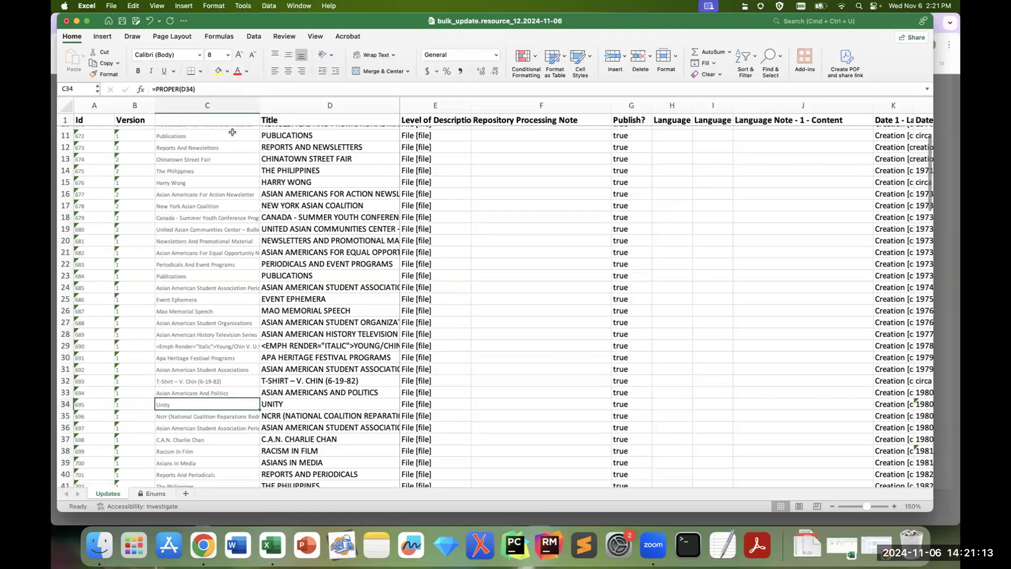
{"action": "scroll", "coordinate": [290, 151], "scroll_direction": "up", "scroll_amount": 2}
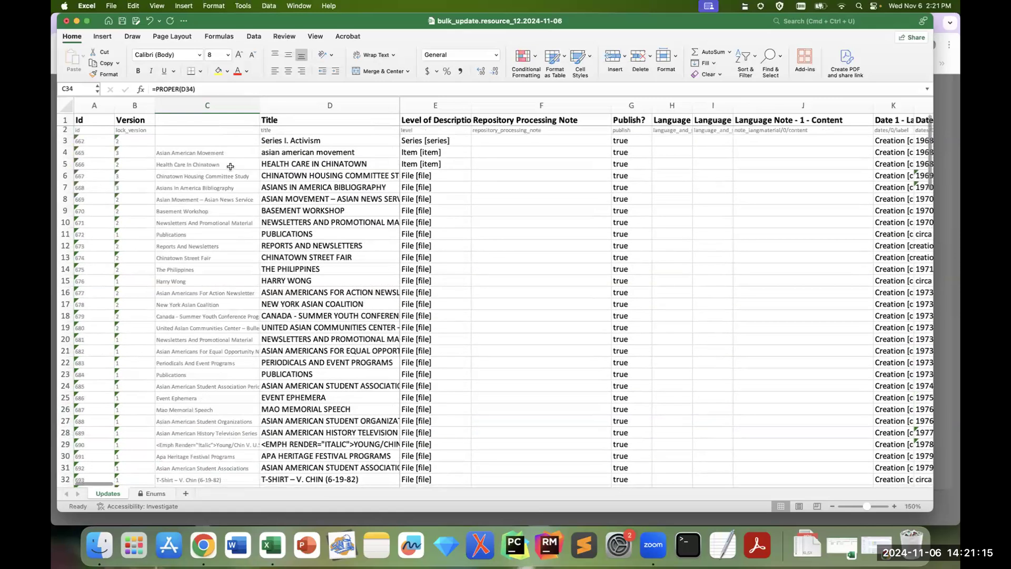
Step: Copy the proper-case results in C4:C149 and paste them as values over the Title column starting at D4
{"action": "left_click_drag", "start_coordinate": [213, 152], "coordinate": [217, 459]}
{"action": "right_click", "coordinate": [219, 457]}
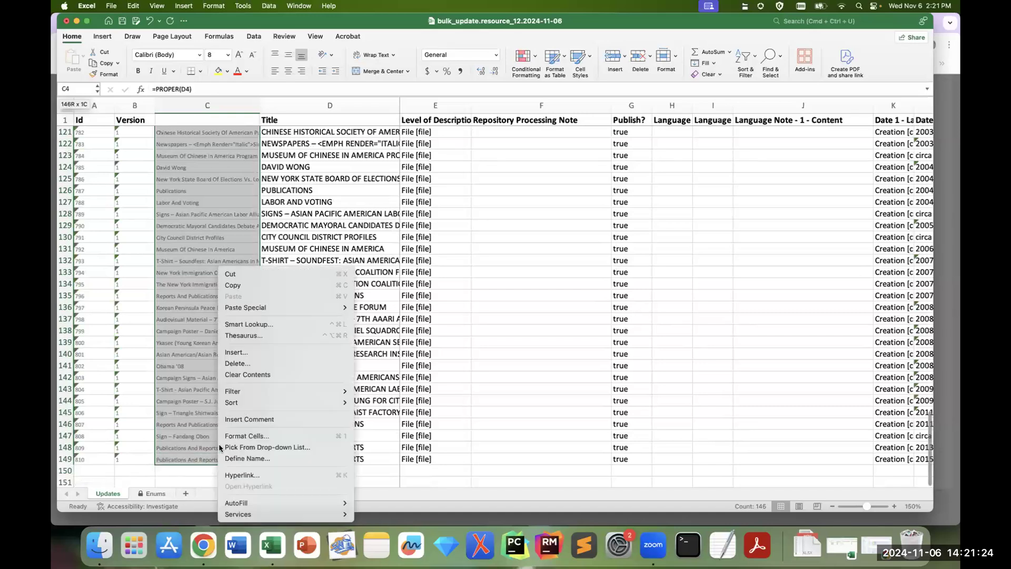
{"action": "left_click", "coordinate": [235, 289]}
{"action": "scroll", "coordinate": [828, 356], "scroll_direction": "up", "scroll_amount": 15}
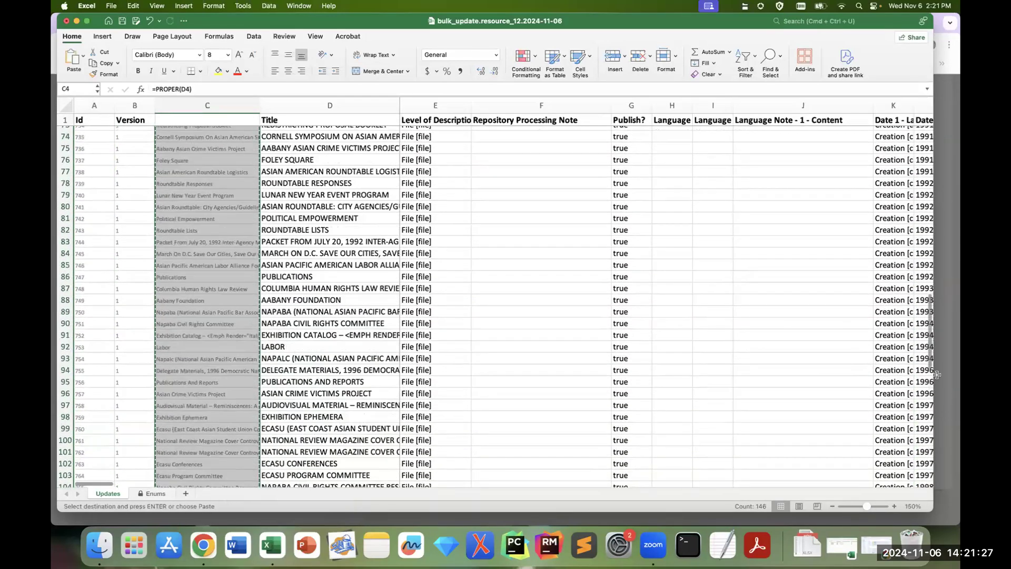
{"action": "left_click_drag", "start_coordinate": [930, 350], "coordinate": [932, 131]}
{"action": "left_click", "coordinate": [316, 155]}
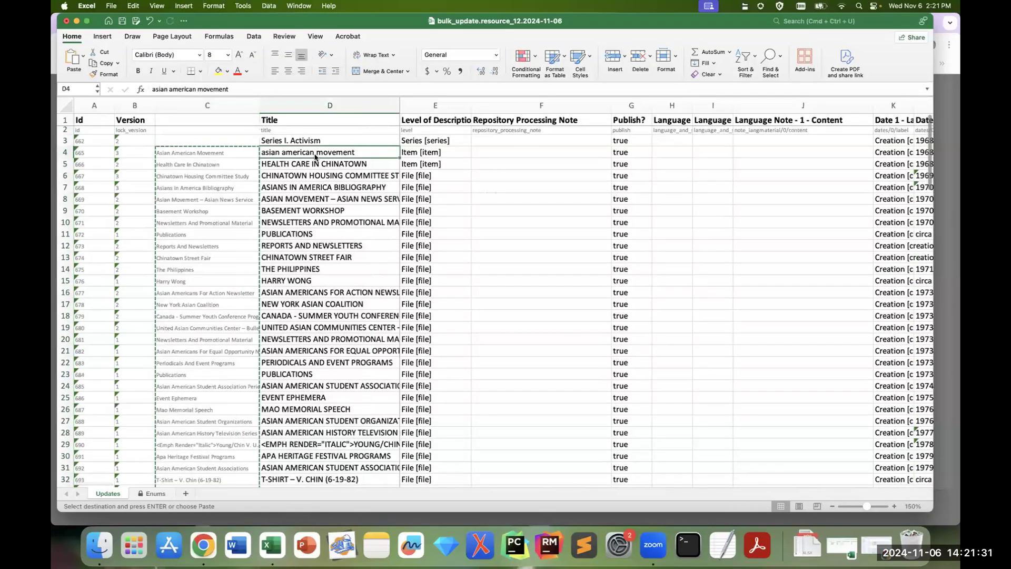
{"action": "right_click", "coordinate": [316, 156]}
{"action": "mouse_move", "coordinate": [369, 196]}
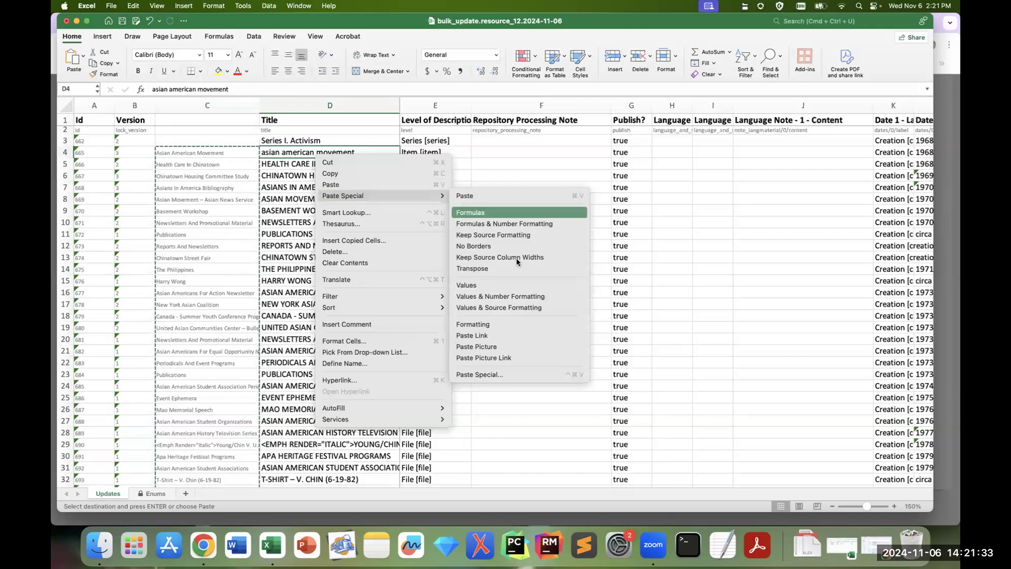
{"action": "left_click", "coordinate": [517, 286]}
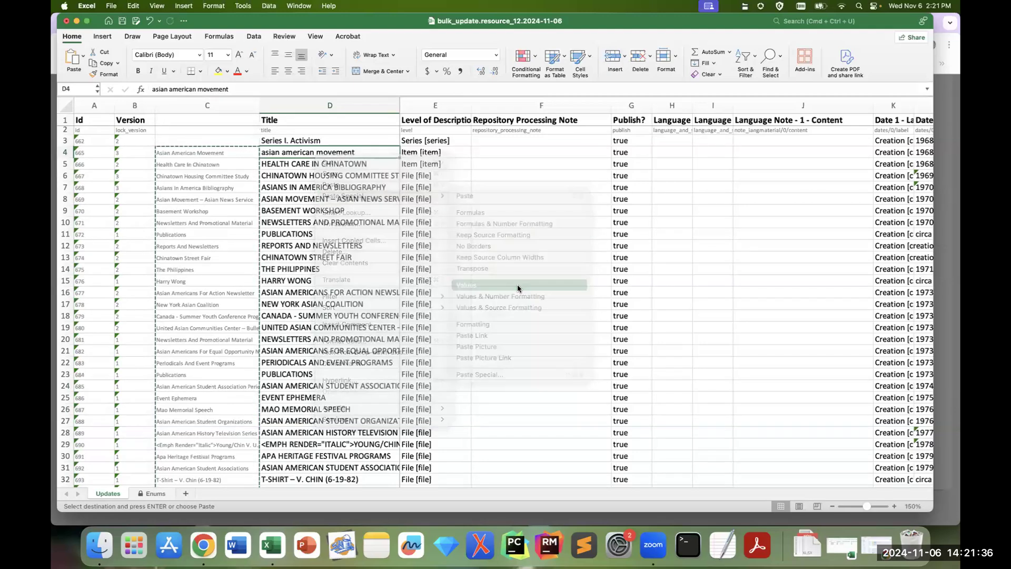
Step: Delete helper column C containing the PROPER formulas
{"action": "left_click", "coordinate": [215, 106]}
{"action": "right_click", "coordinate": [216, 107]}
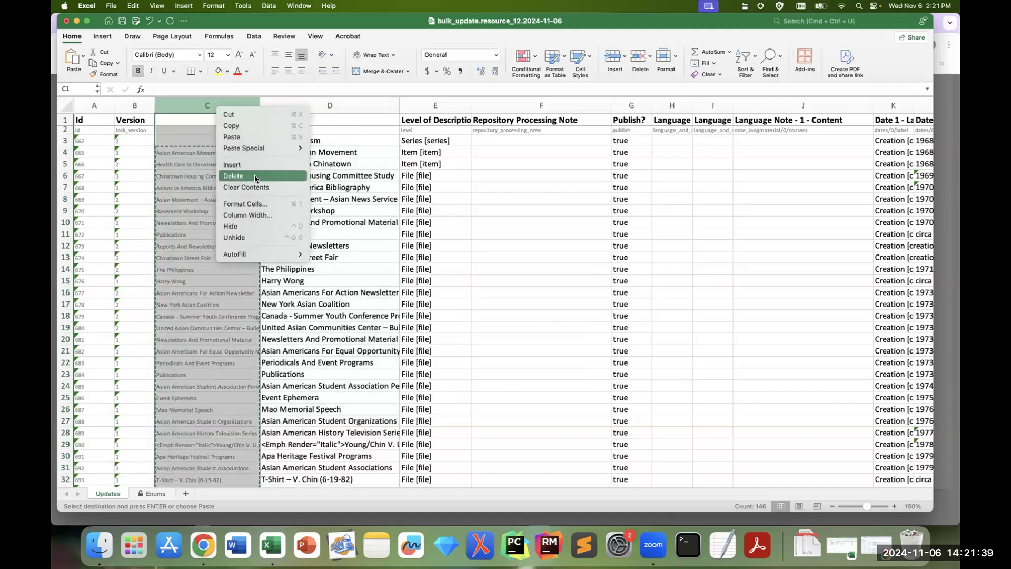
{"action": "left_click", "coordinate": [256, 179]}
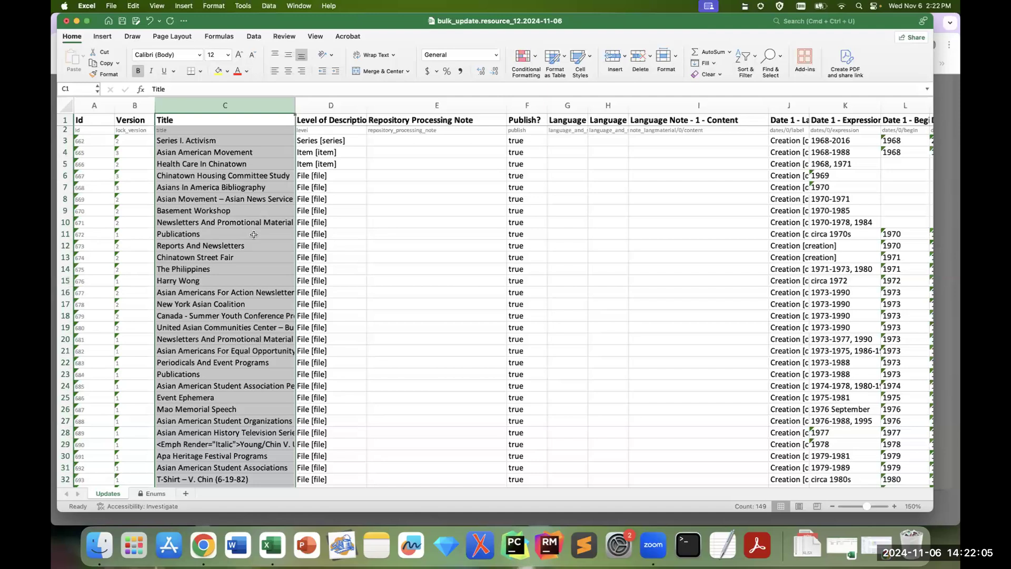
Step: Examine the converted titles down the Title column for repeated organization names, as far as the Asian Pacific American Labor Alliance record
{"action": "left_click", "coordinate": [243, 326]}
{"action": "scroll", "coordinate": [247, 323], "scroll_direction": "down", "scroll_amount": 10}
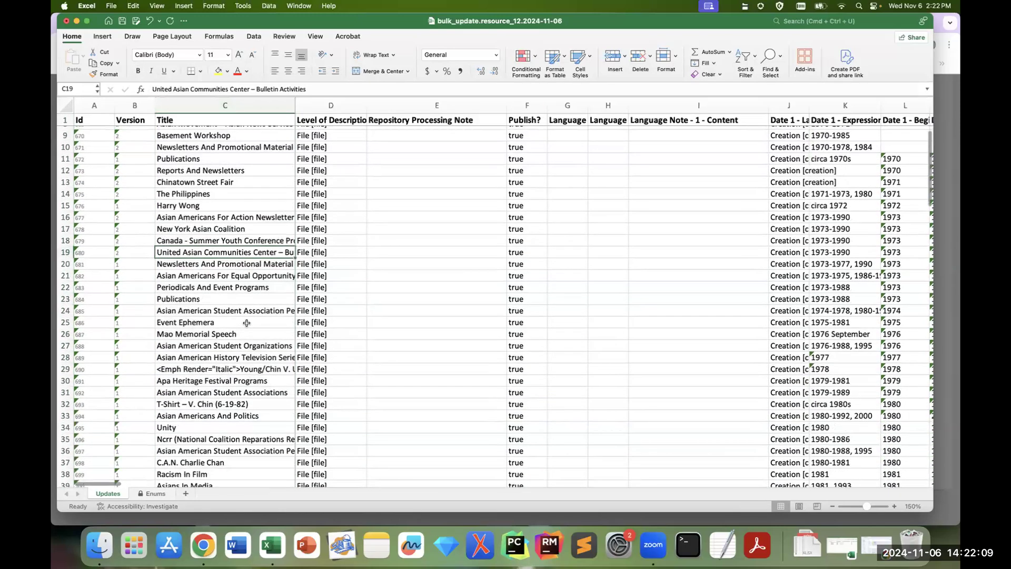
{"action": "scroll", "coordinate": [246, 325], "scroll_direction": "down", "scroll_amount": 6}
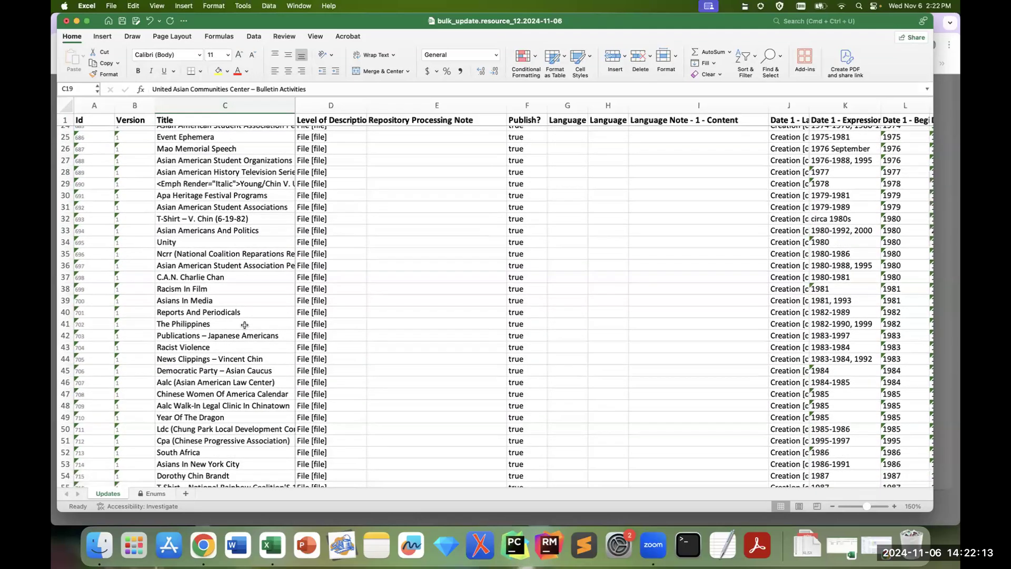
{"action": "scroll", "coordinate": [245, 325], "scroll_direction": "down", "scroll_amount": 12}
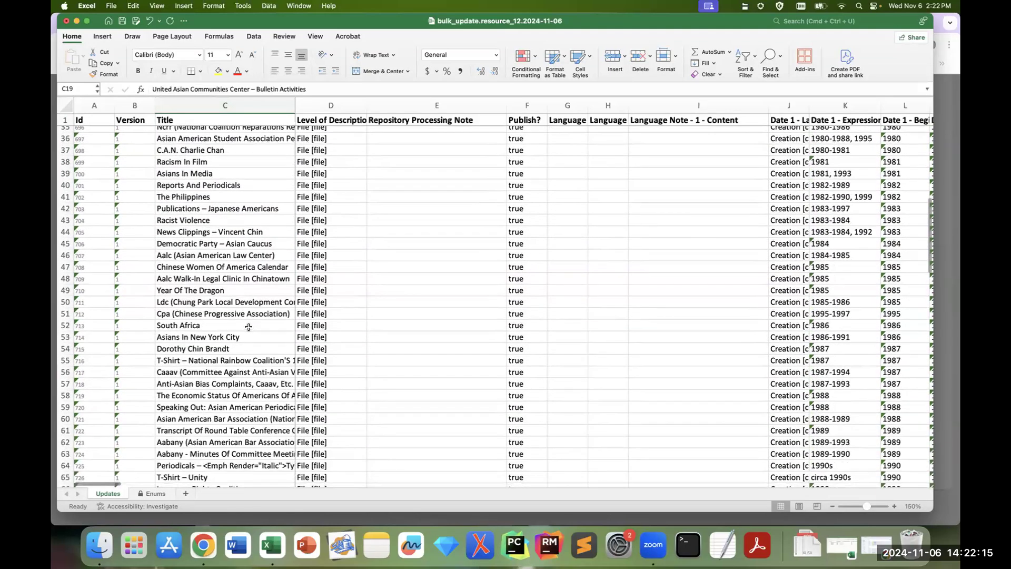
{"action": "scroll", "coordinate": [247, 327], "scroll_direction": "down", "scroll_amount": 7}
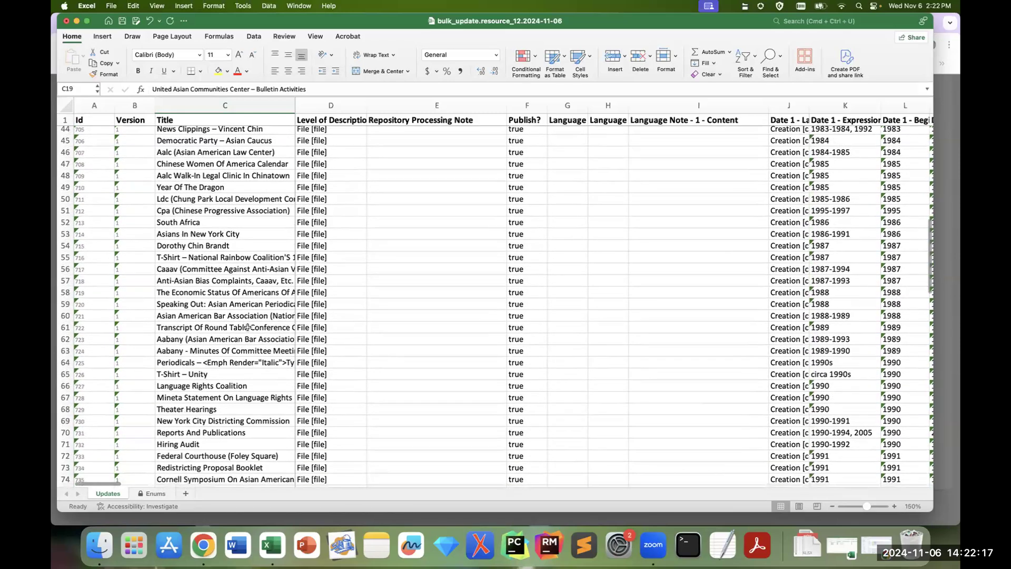
{"action": "scroll", "coordinate": [247, 328], "scroll_direction": "down", "scroll_amount": 5}
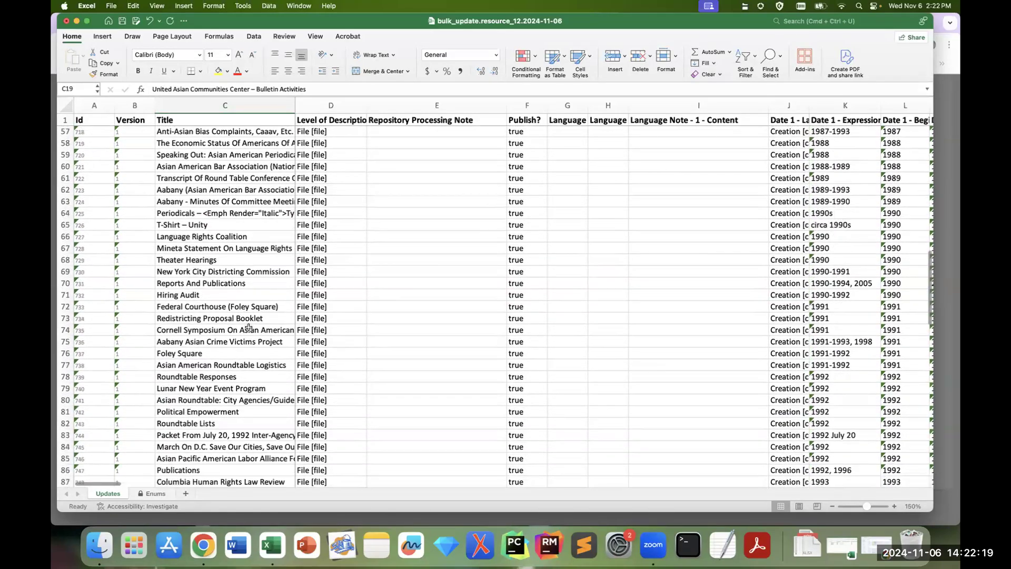
{"action": "left_click", "coordinate": [255, 449]}
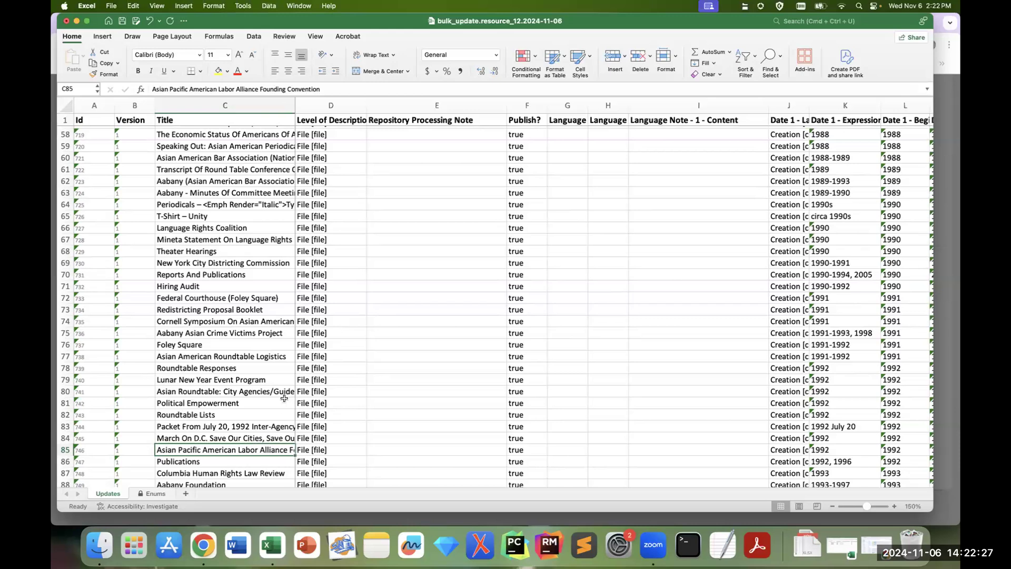
{"action": "scroll", "coordinate": [251, 425], "scroll_direction": "down", "scroll_amount": 3}
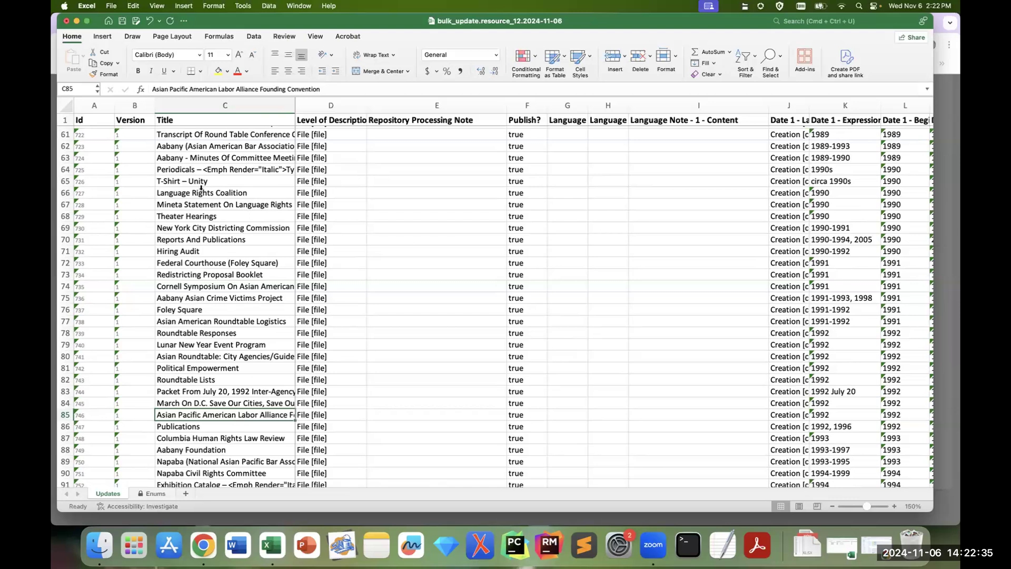
Step: Replace every occurrence of "Asian Pacific American Labor Alliance" in the sheet with "APALA"
{"action": "left_click", "coordinate": [136, 5]}
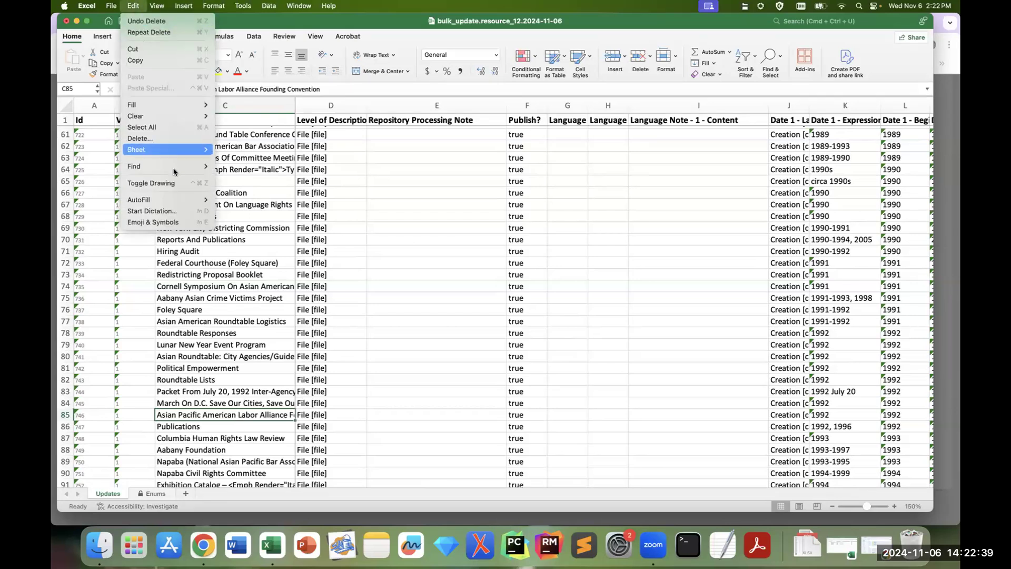
{"action": "mouse_move", "coordinate": [174, 166]}
{"action": "left_click", "coordinate": [254, 204]}
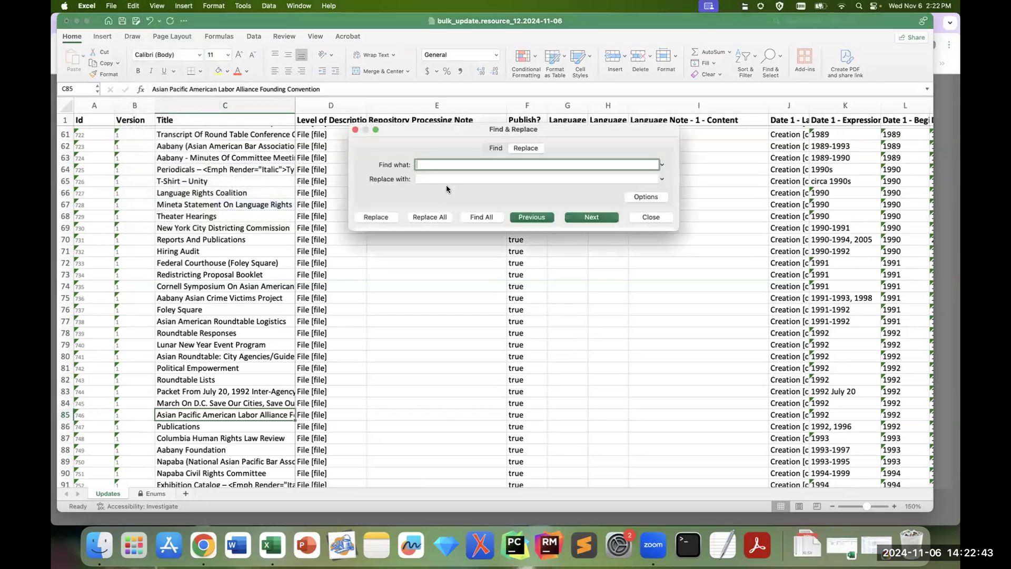
{"action": "type", "text": "Asian Pacific American Labor Alliance"}
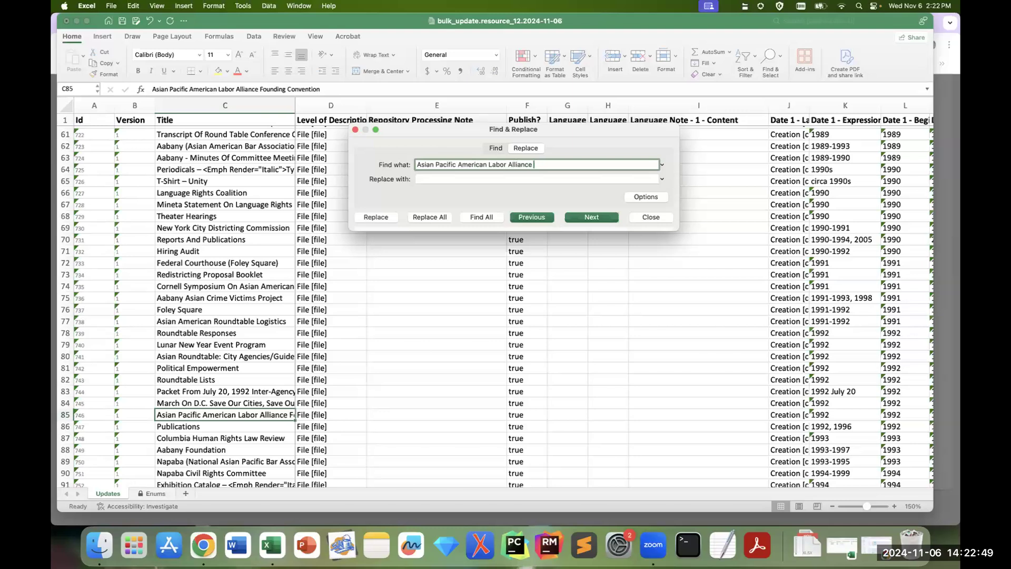
{"action": "key", "text": "Tab"}
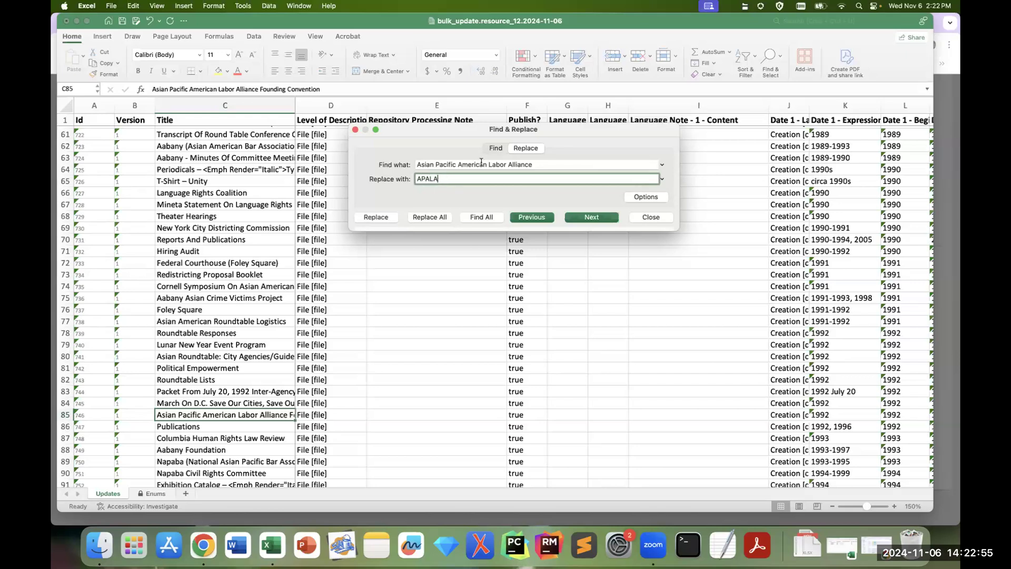
{"action": "key", "text": "shift+Tab"}
{"action": "key", "text": "super+c"}
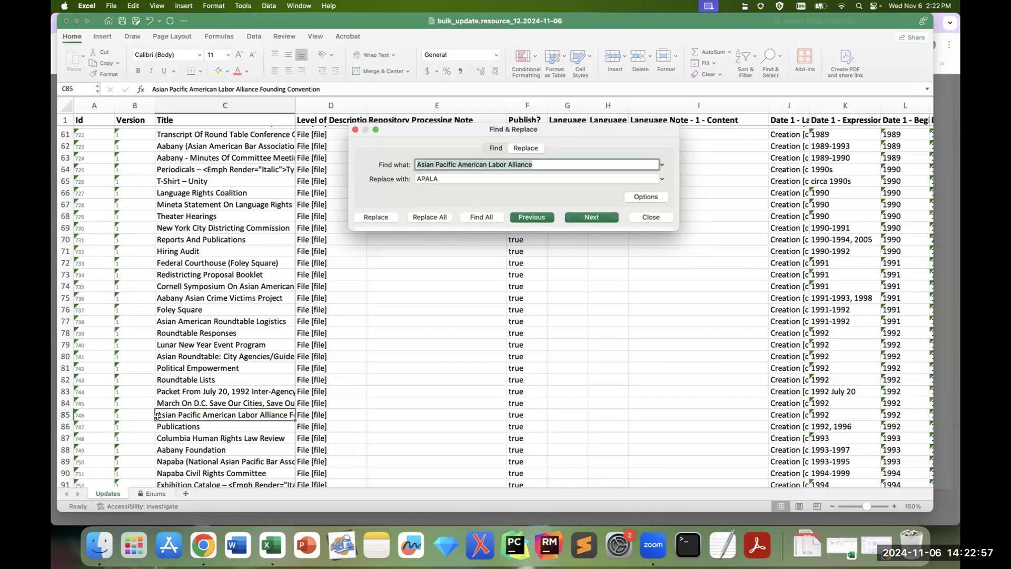
{"action": "left_click", "coordinate": [438, 220]}
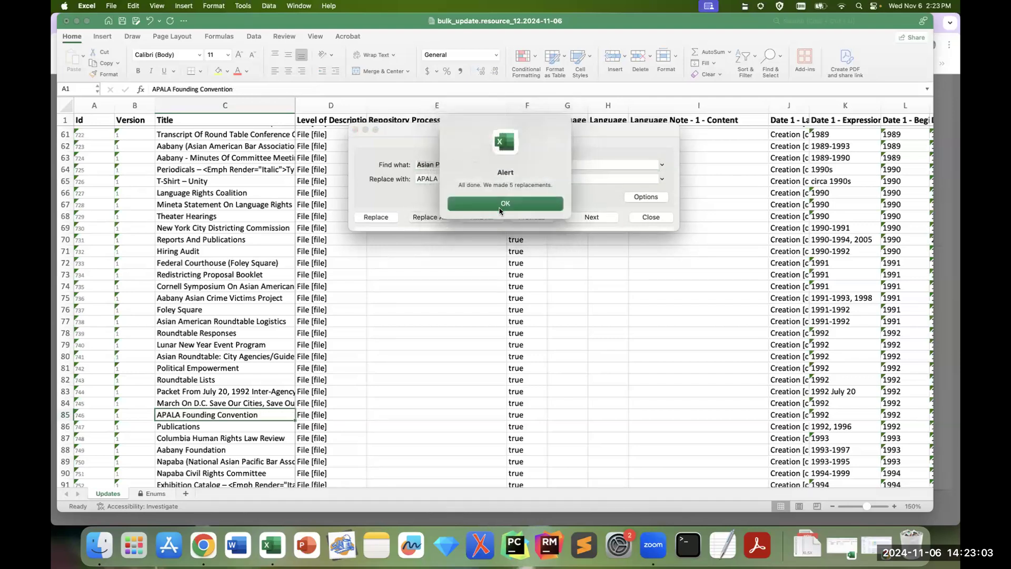
Step: Restore the title in C85 to "Asian Pacific American Labor Alliance Founding Convention" after closing the find and replace dialog
{"action": "left_click", "coordinate": [499, 210]}
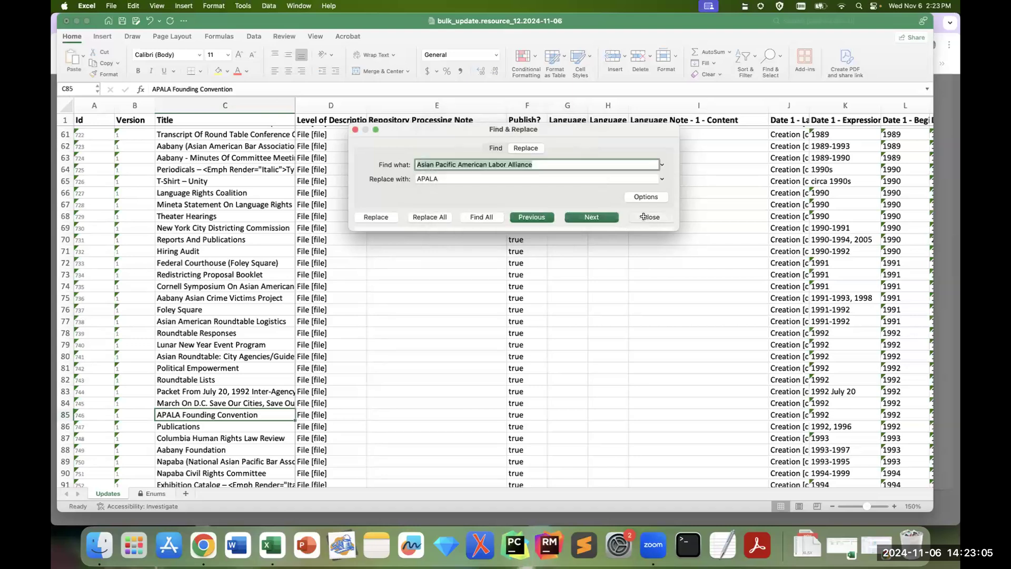
{"action": "left_click", "coordinate": [644, 216]}
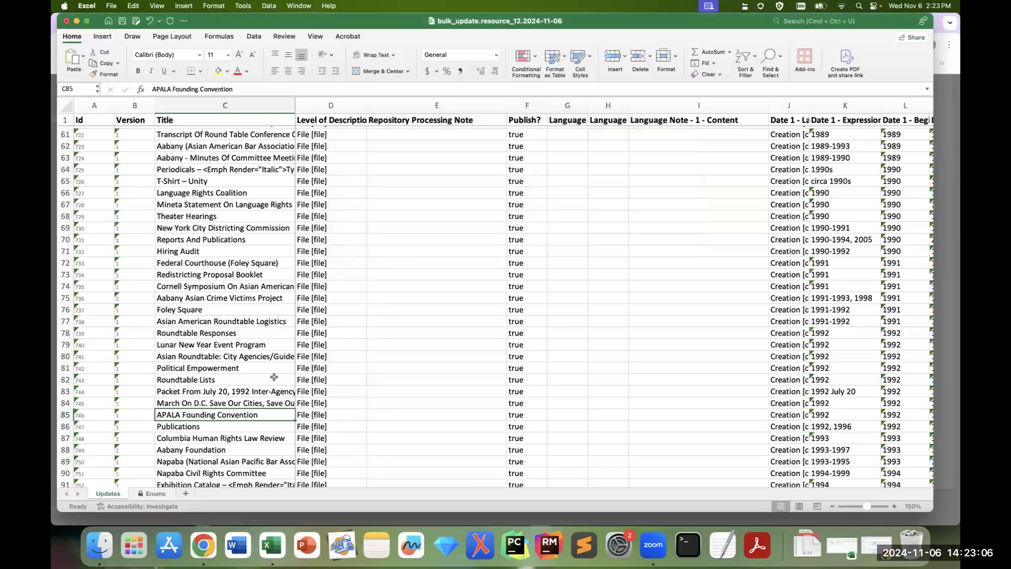
{"action": "double_click", "coordinate": [167, 90]}
{"action": "key", "text": "super+v"}
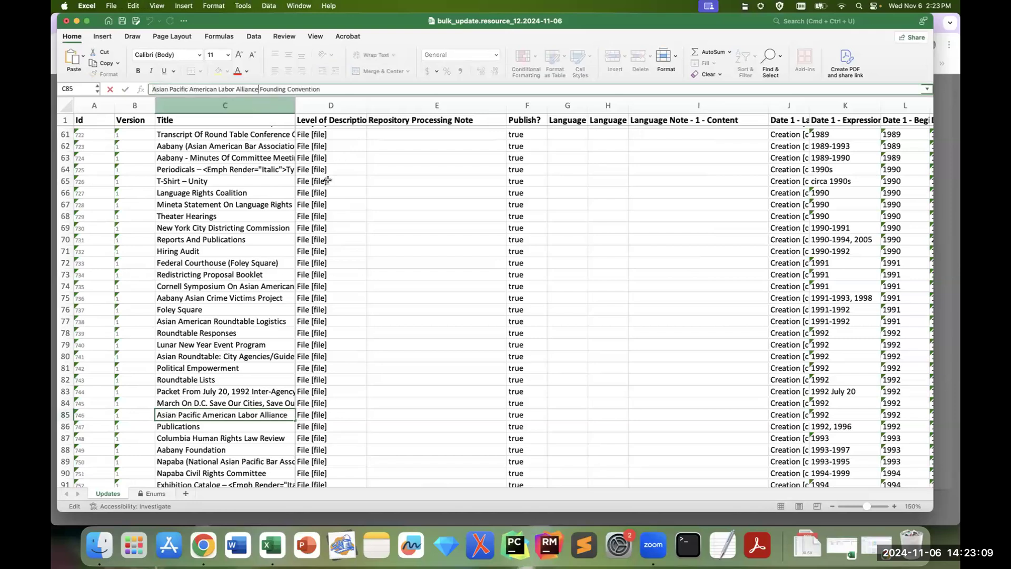
{"action": "left_click", "coordinate": [391, 406]}
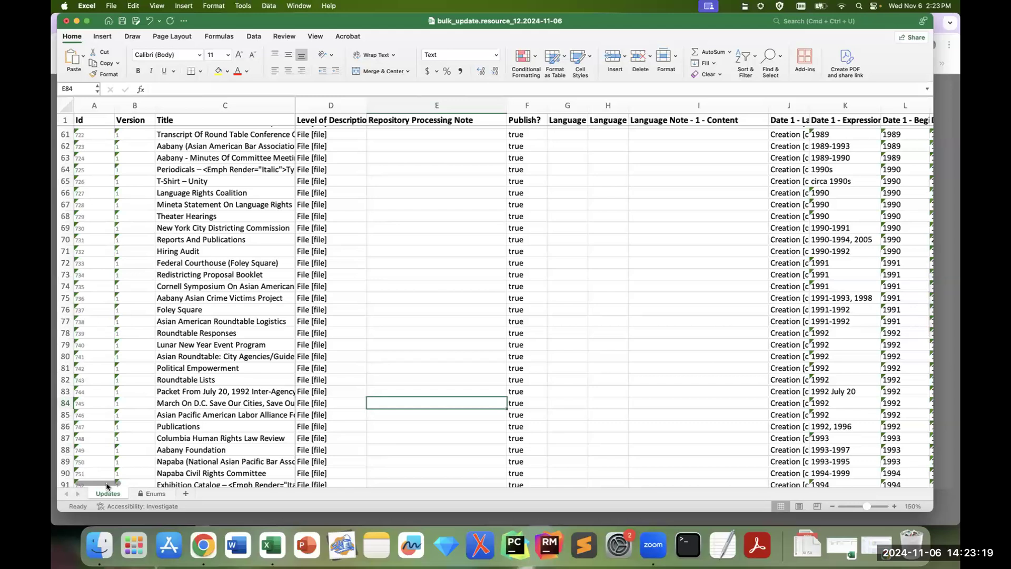
Step: In the first instance columns, set the Asians In America Bibliography record in row 7 to box 6, folder 1
{"action": "scroll", "coordinate": [296, 331], "scroll_direction": "up", "scroll_amount": 8}
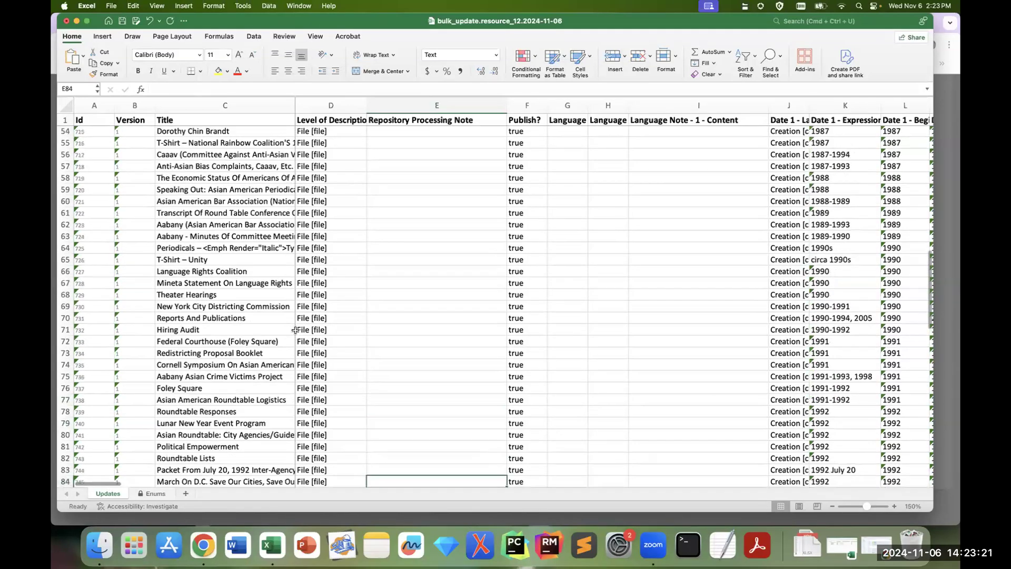
{"action": "scroll", "coordinate": [295, 331], "scroll_direction": "up", "scroll_amount": 12}
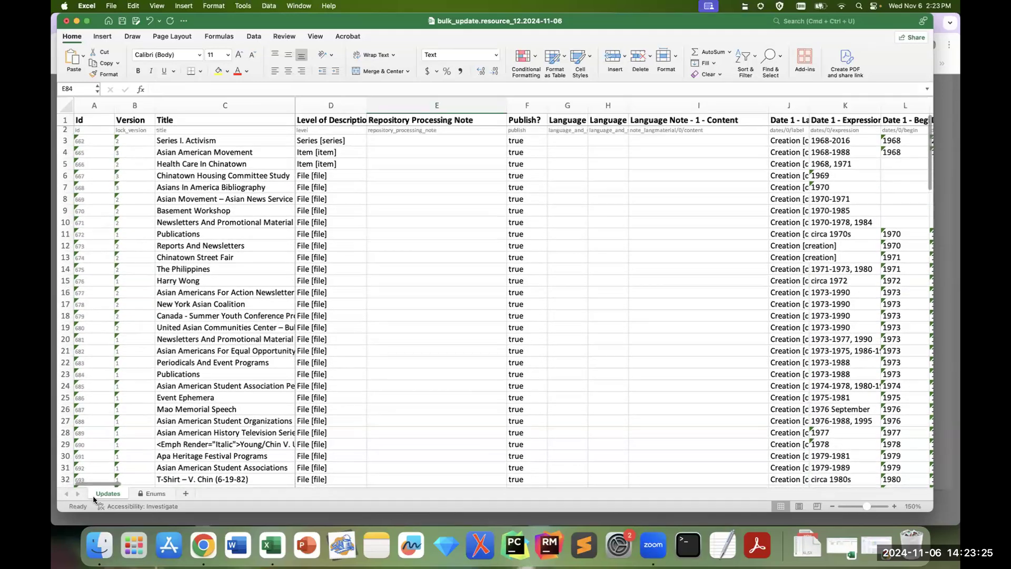
{"action": "left_click_drag", "start_coordinate": [100, 480], "coordinate": [156, 488]}
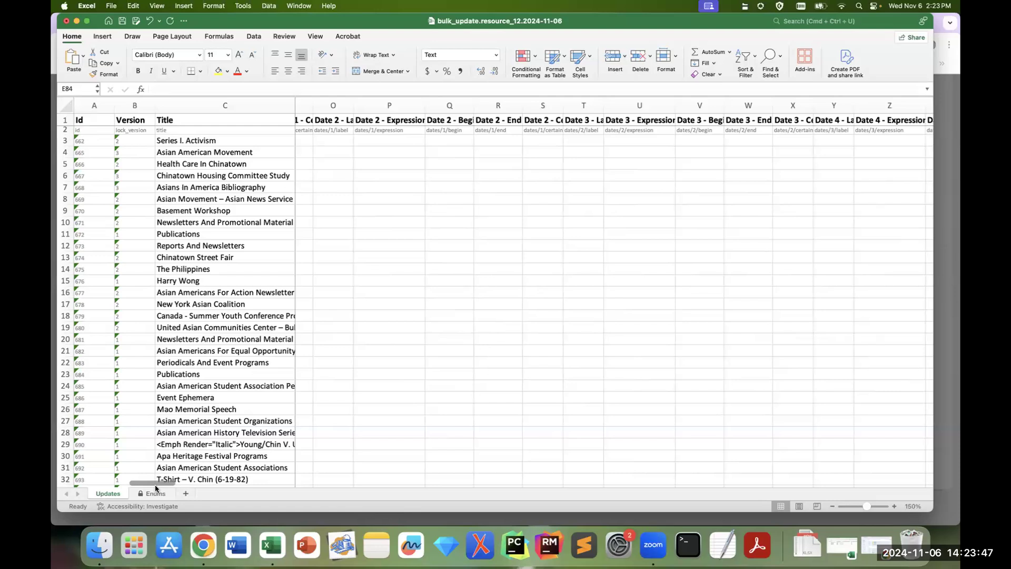
{"action": "left_click_drag", "start_coordinate": [152, 483], "coordinate": [349, 498]}
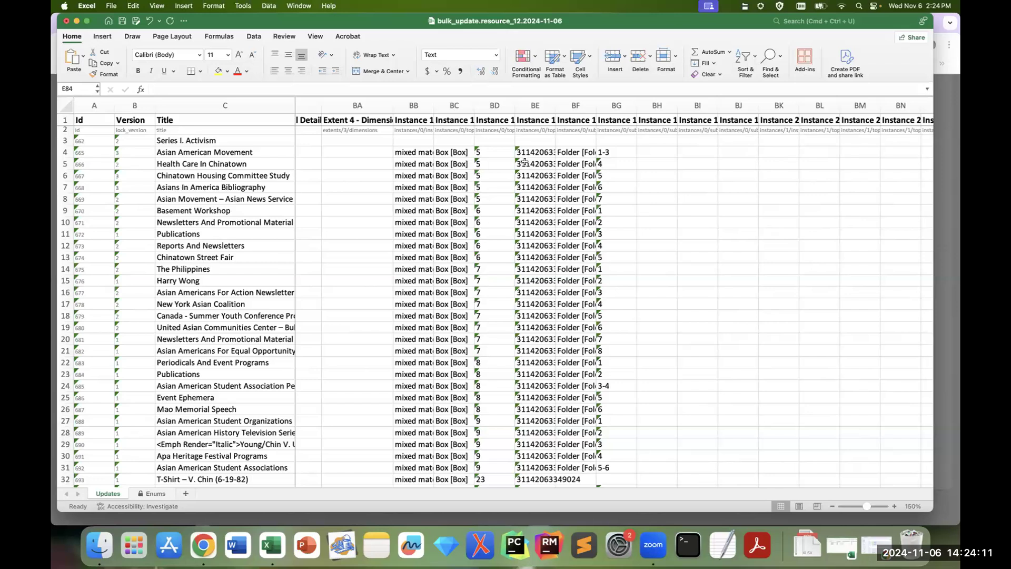
{"action": "left_click", "coordinate": [495, 188]}
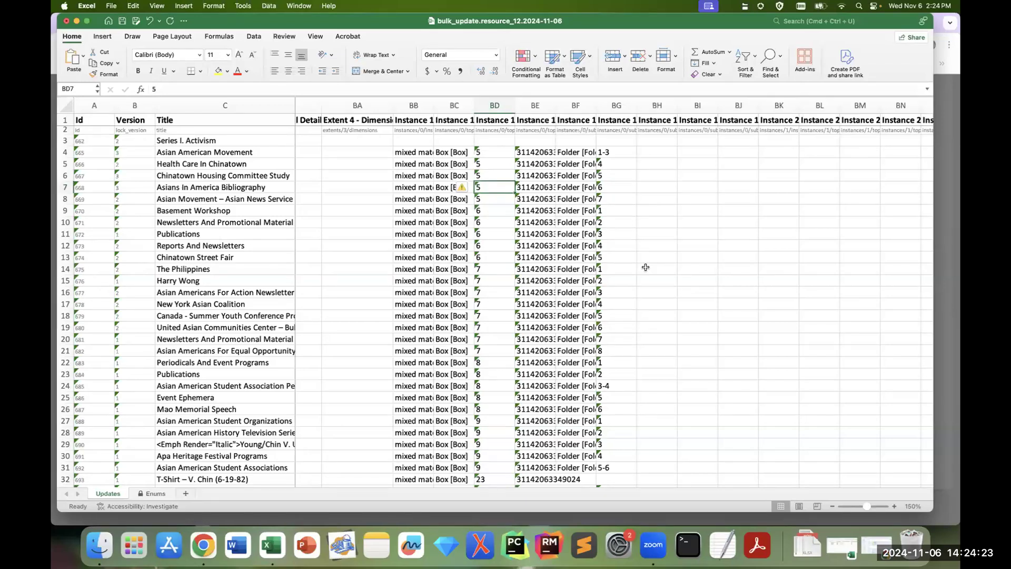
{"action": "type", "text": "6"}
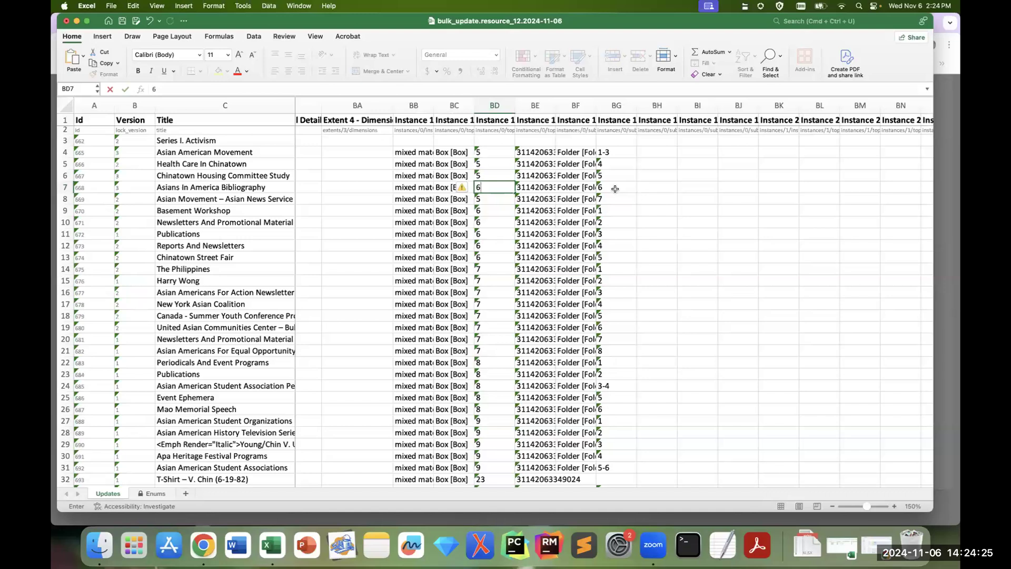
{"action": "left_click", "coordinate": [616, 188]}
{"action": "type", "text": "1"}
Step: Set the Asian Movement – Asian News Service record in row 8 to box 6, folder 2, and save the workbook
{"action": "left_click", "coordinate": [492, 199]}
{"action": "type", "text": "6"}
{"action": "left_click", "coordinate": [624, 203]}
{"action": "type", "text": "2"}
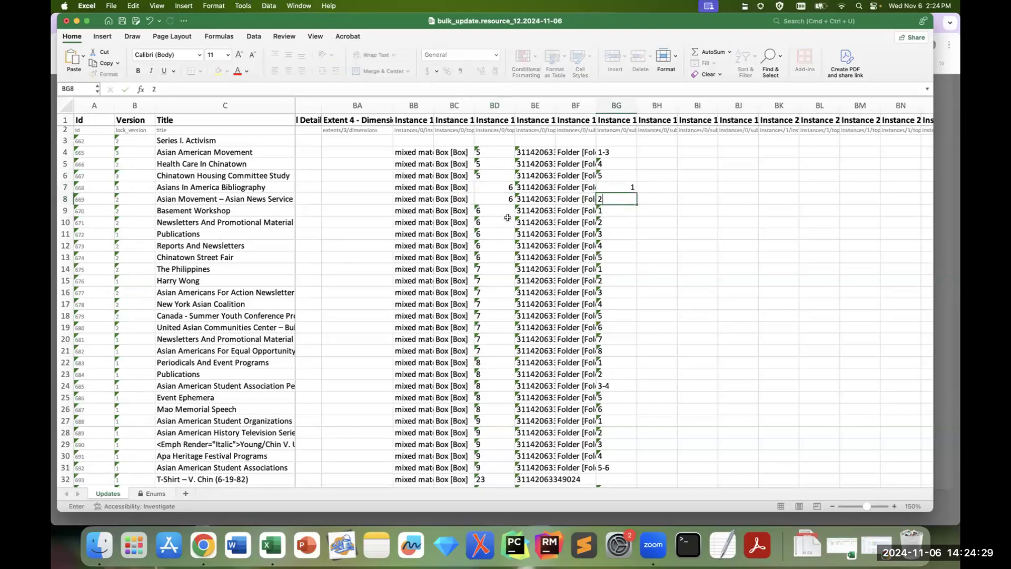
{"action": "left_click", "coordinate": [504, 211]}
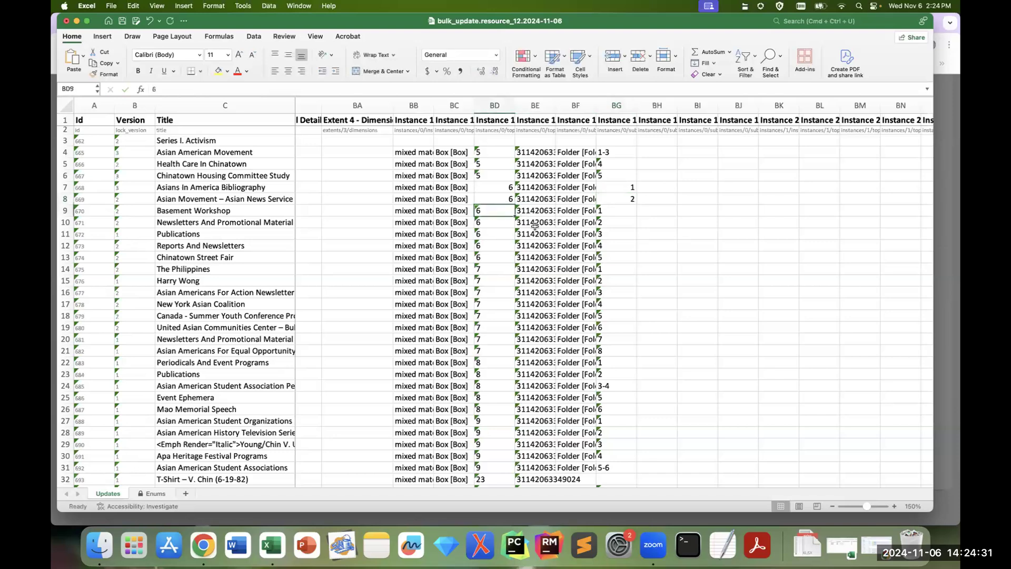
{"action": "left_click", "coordinate": [615, 213]}
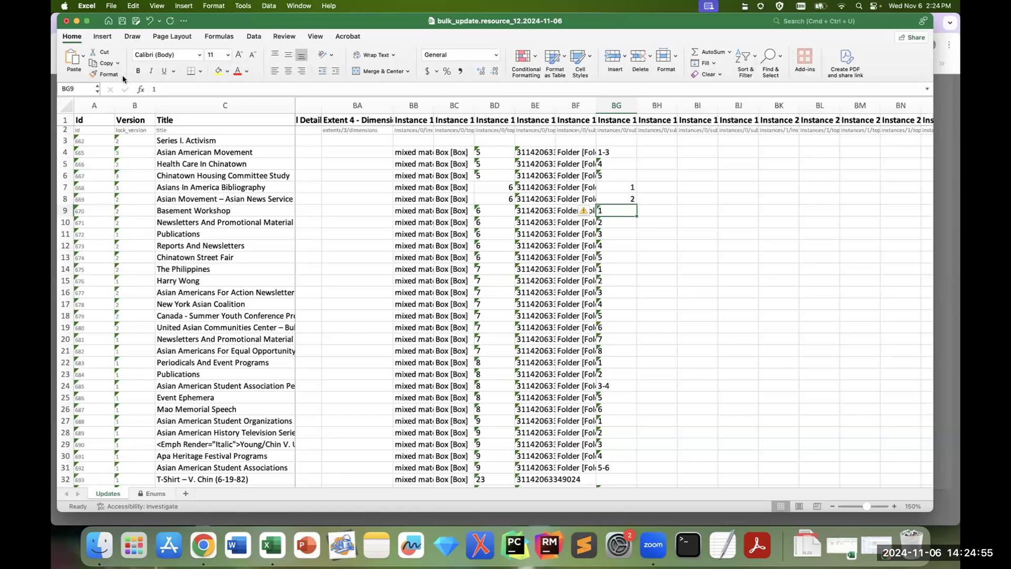
{"action": "left_click", "coordinate": [122, 22]}
Step: Search the sheet for "emph" and lowercase "emph" and "render" in the opening tag of the C29 title
{"action": "left_click", "coordinate": [198, 388]}
{"action": "key", "text": "super+f"}
{"action": "type", "text": "emph"}
{"action": "key", "text": "Return"}
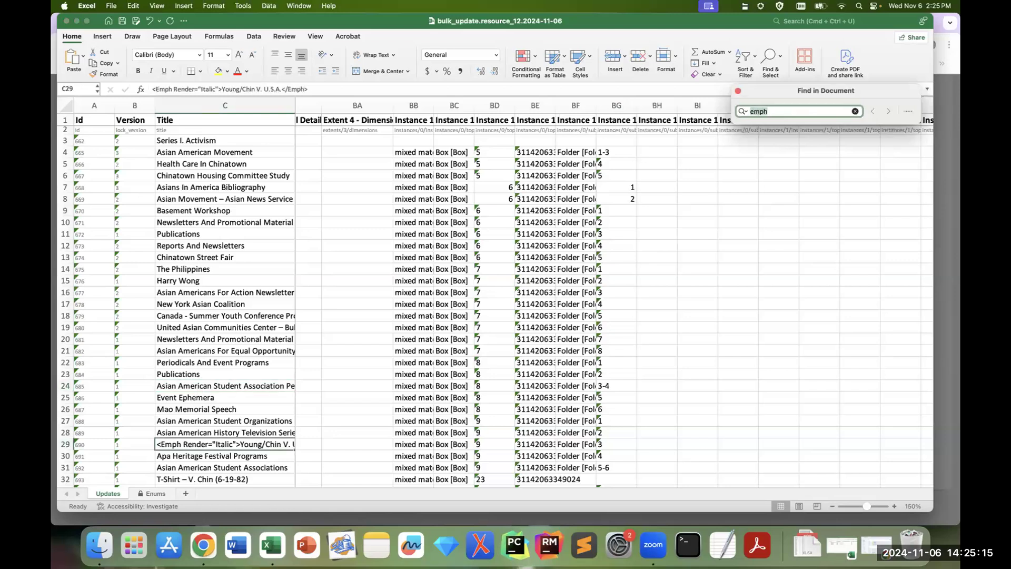
{"action": "left_click", "coordinate": [157, 89]}
{"action": "triple_click", "coordinate": [157, 89]}
{"action": "left_click", "coordinate": [159, 89]}
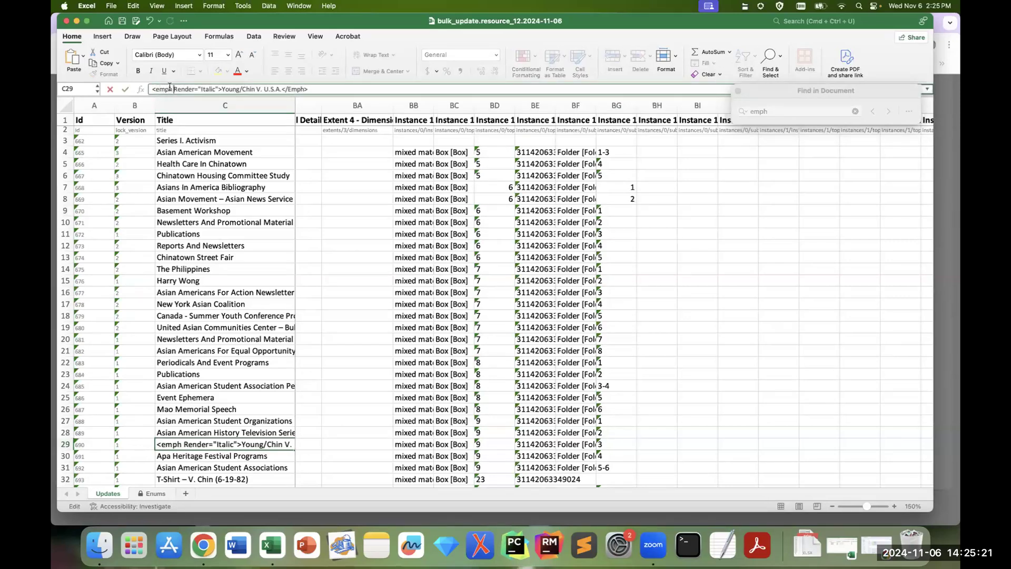
{"action": "key", "text": "Delete"}
{"action": "type", "text": "r"}
{"action": "left_click_drag", "start_coordinate": [765, 86], "coordinate": [667, 71]}
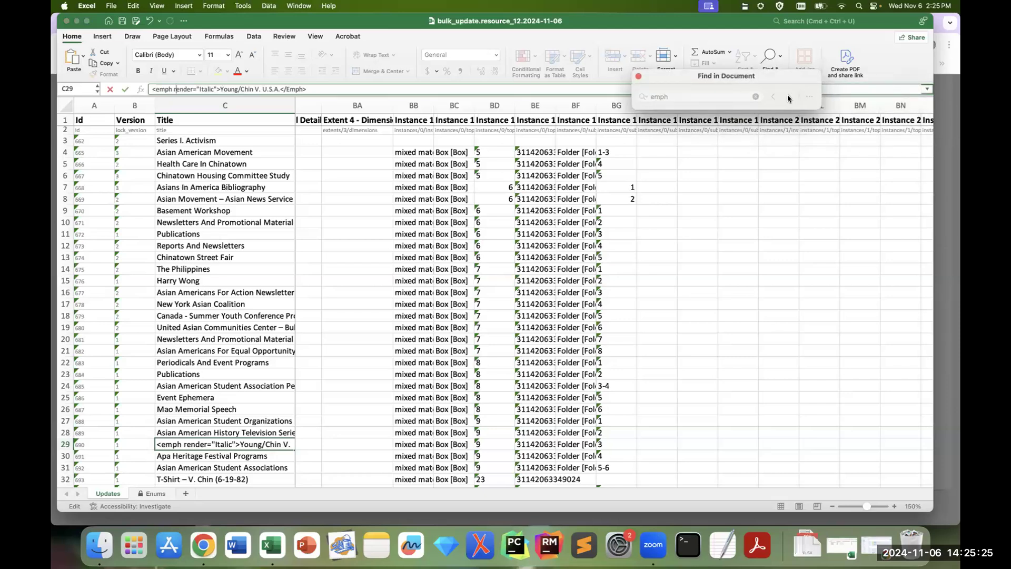
{"action": "left_click", "coordinate": [638, 78]}
{"action": "left_click", "coordinate": [245, 248]}
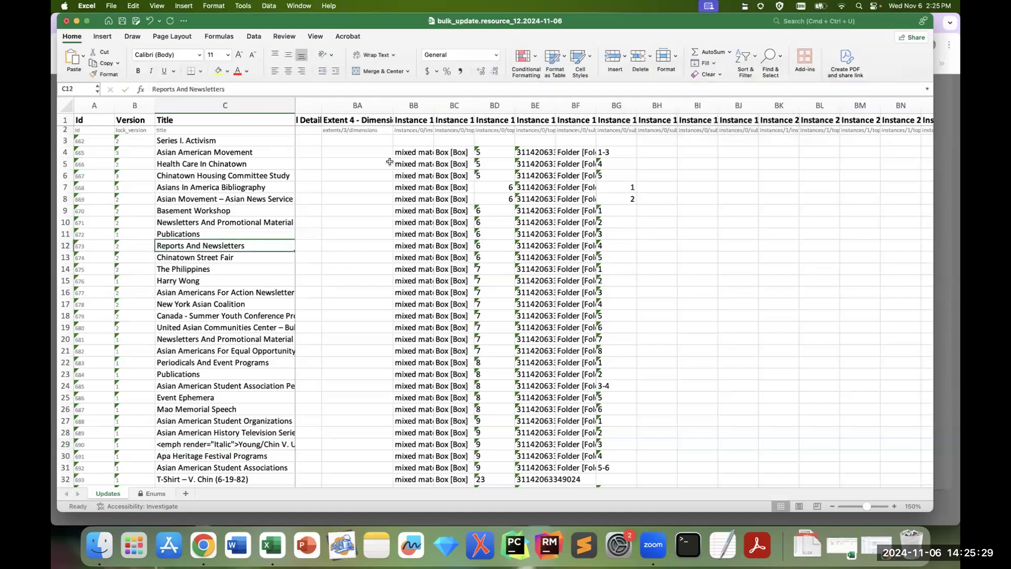
Step: Find the "emph" match in C64 and lowercase "emph" and "render" in the opening tag before Typhoon
{"action": "key", "text": "super+f"}
{"action": "type", "text": "emph"}
{"action": "key", "text": "Return"}
{"action": "key", "text": "Return"}
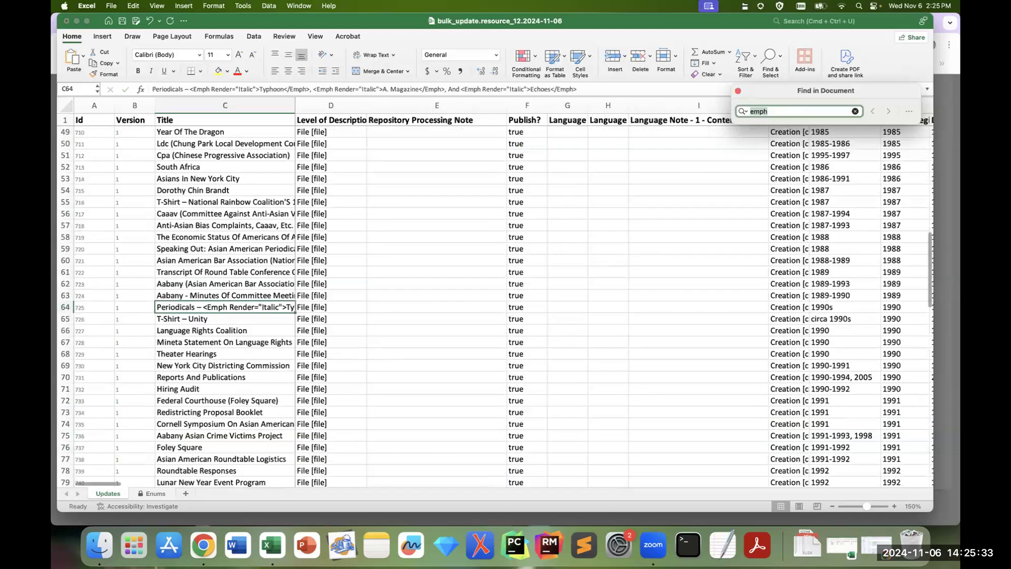
{"action": "left_click", "coordinate": [196, 88]}
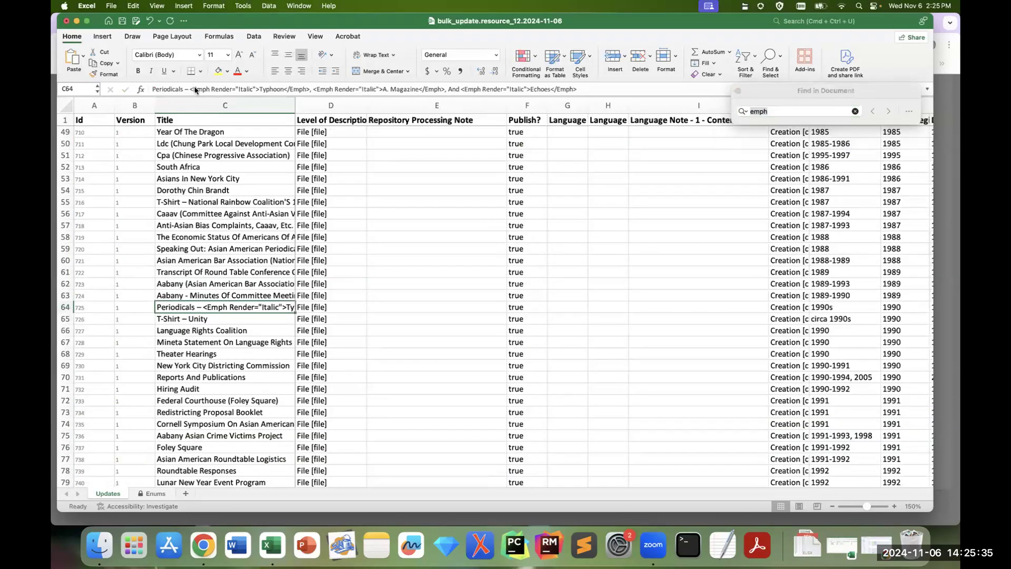
{"action": "key", "text": "BackSpace"}
{"action": "type", "text": "e"}
{"action": "key", "text": "BackSpace"}
{"action": "type", "text": "r"}
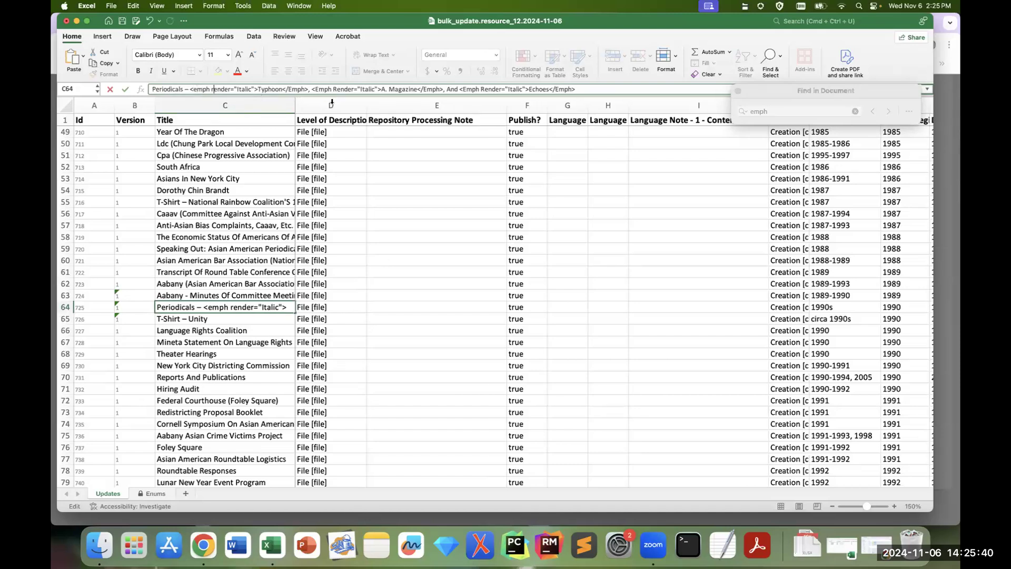
Step: In C64, lowercase the closing emph tag after Typhoon and the opening "emph render" tag before A. Magazine
{"action": "left_click", "coordinate": [291, 88]}
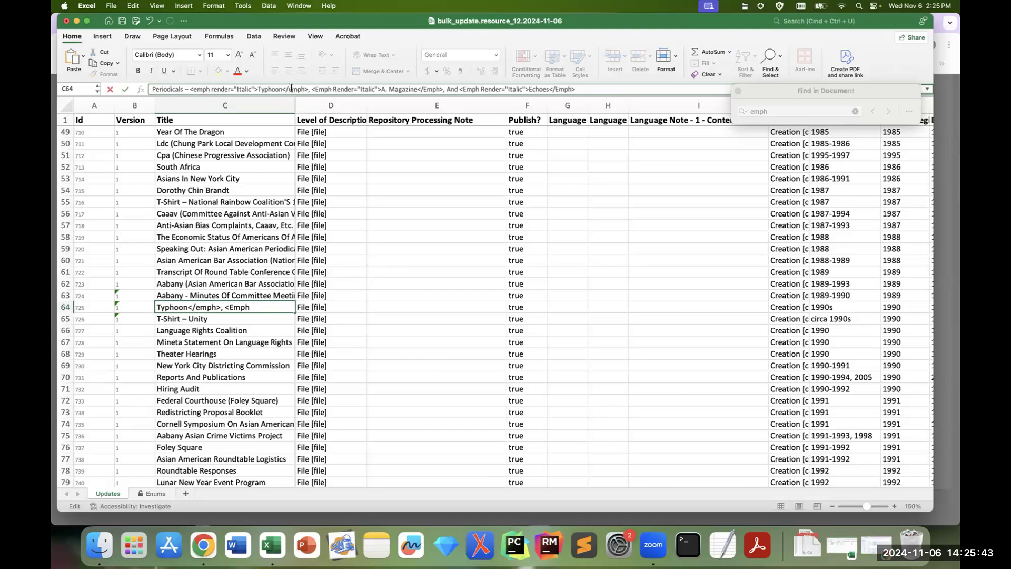
{"action": "key", "text": "Right"}
{"action": "key", "text": "Right"}
{"action": "key", "text": "Right"}
Step: In C64, lowercase the closing emph tag after A. Magazine and the opening "emph render" tag before Echoes
{"action": "key", "text": "Right"}
{"action": "key", "text": "Right"}
{"action": "key", "text": "Right"}
{"action": "key", "text": "Delete"}
{"action": "type", "text": "r"}
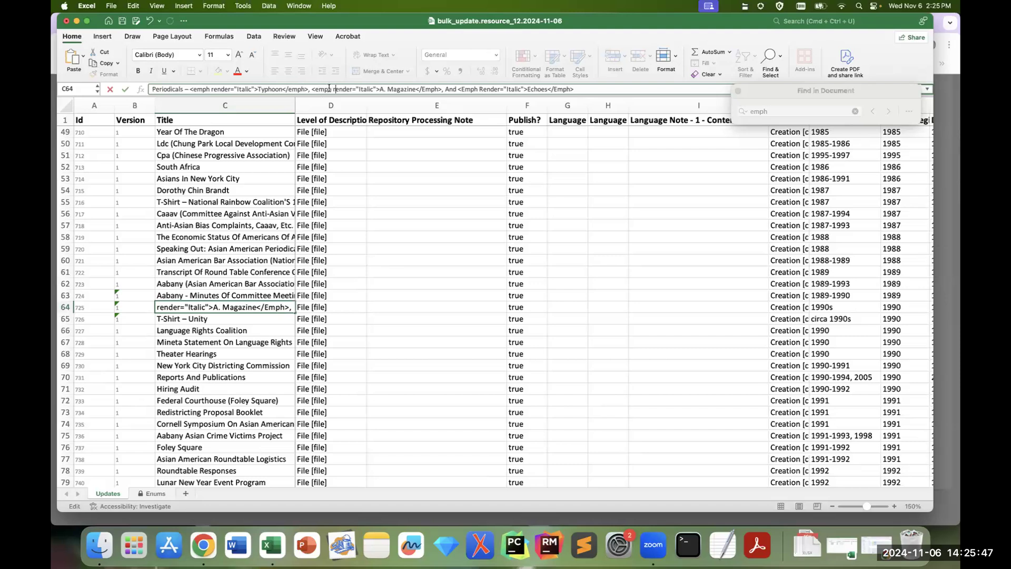
{"action": "left_click", "coordinate": [426, 88]}
{"action": "key", "text": "BackSpace"}
{"action": "type", "text": "e"}
{"action": "key", "text": "Right"}
{"action": "key", "text": "Right"}
{"action": "key", "text": "Right"}
{"action": "key", "text": "Right"}
{"action": "key", "text": "Right"}
{"action": "key", "text": "Right"}
{"action": "key", "text": "Right"}
{"action": "key", "text": "Right"}
{"action": "key", "text": "Right"}
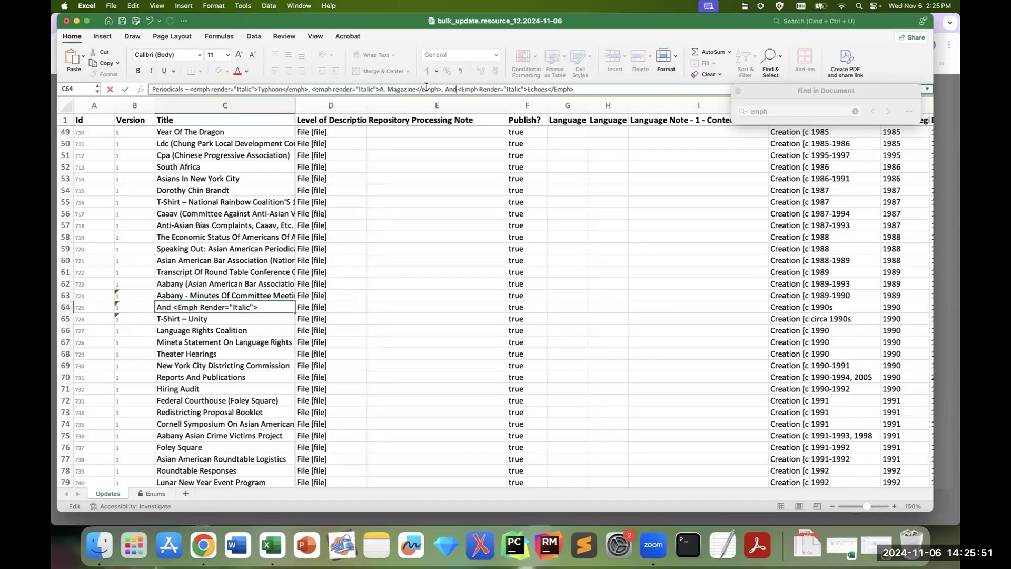
{"action": "key", "text": "BackSpace"}
{"action": "type", "text": "e"}
{"action": "key", "text": "Right"}
{"action": "key", "text": "BackSpace"}
{"action": "type", "text": "r"}
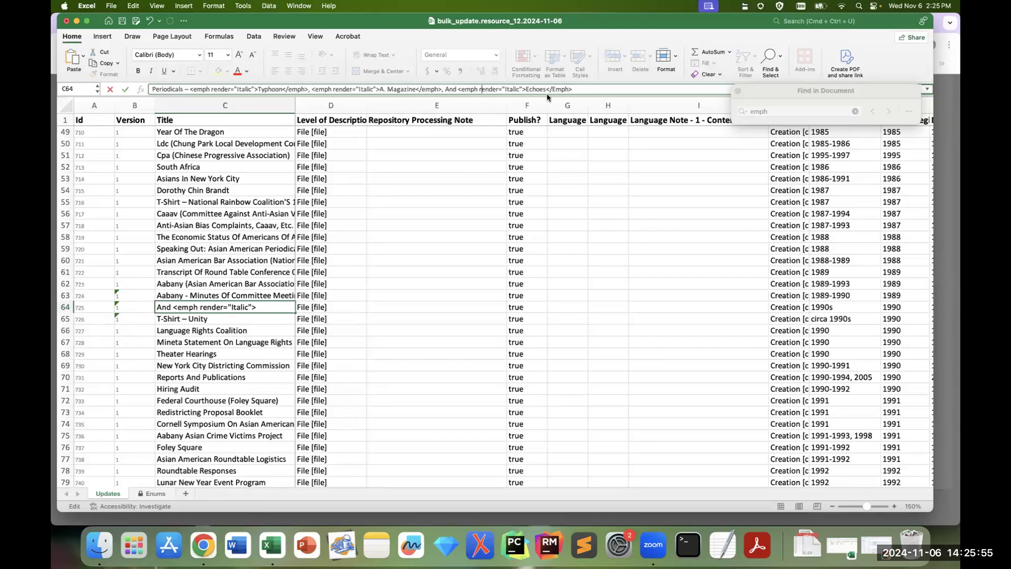
Step: Lowercase the closing emph tag after Echoes in C64 and commit the corrected title
{"action": "left_click", "coordinate": [562, 90]}
{"action": "key", "text": "BackSpace"}
{"action": "type", "text": "e"}
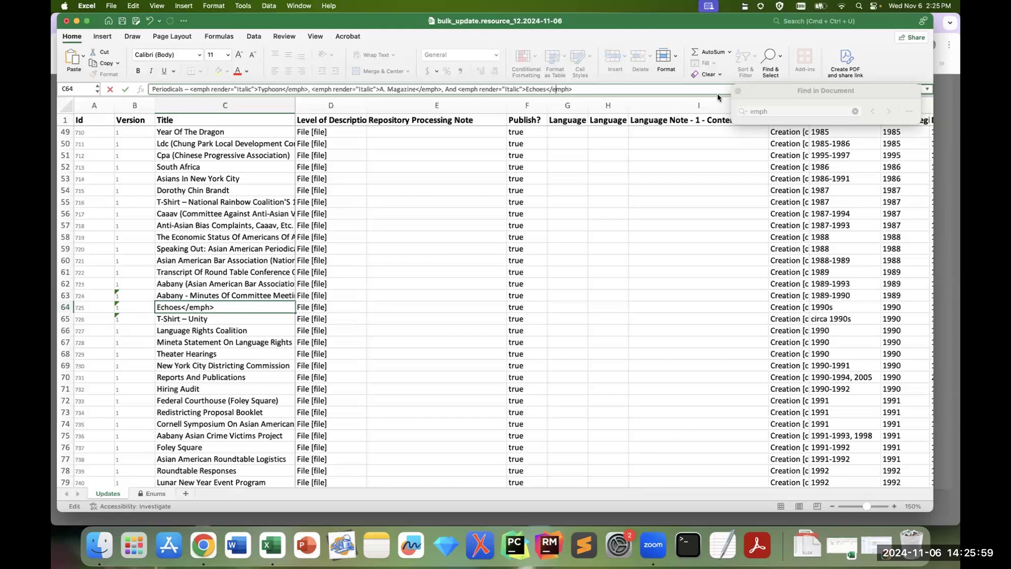
{"action": "left_click_drag", "start_coordinate": [760, 90], "coordinate": [643, 81]}
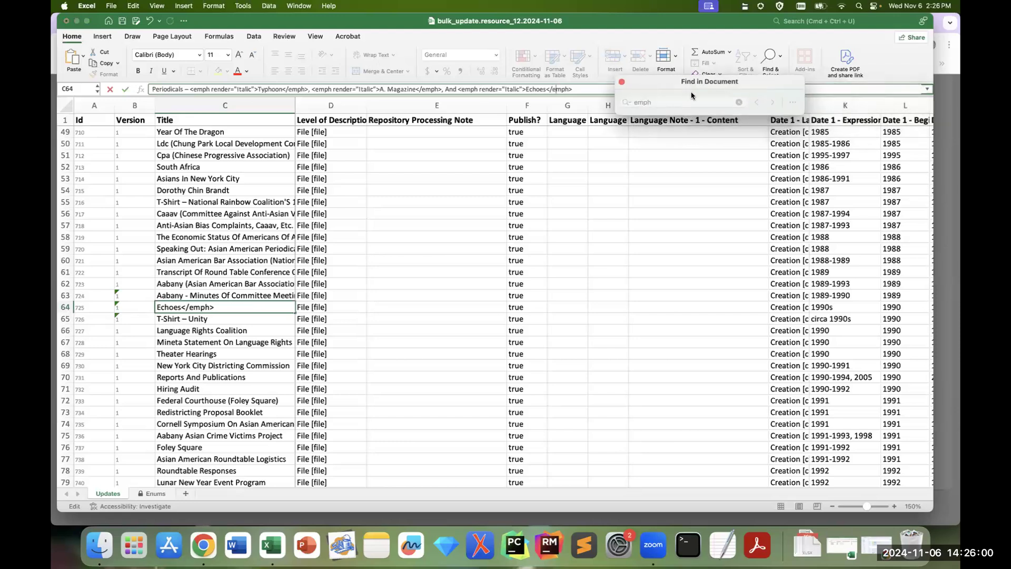
{"action": "left_click", "coordinate": [622, 81]}
{"action": "left_click", "coordinate": [542, 220]}
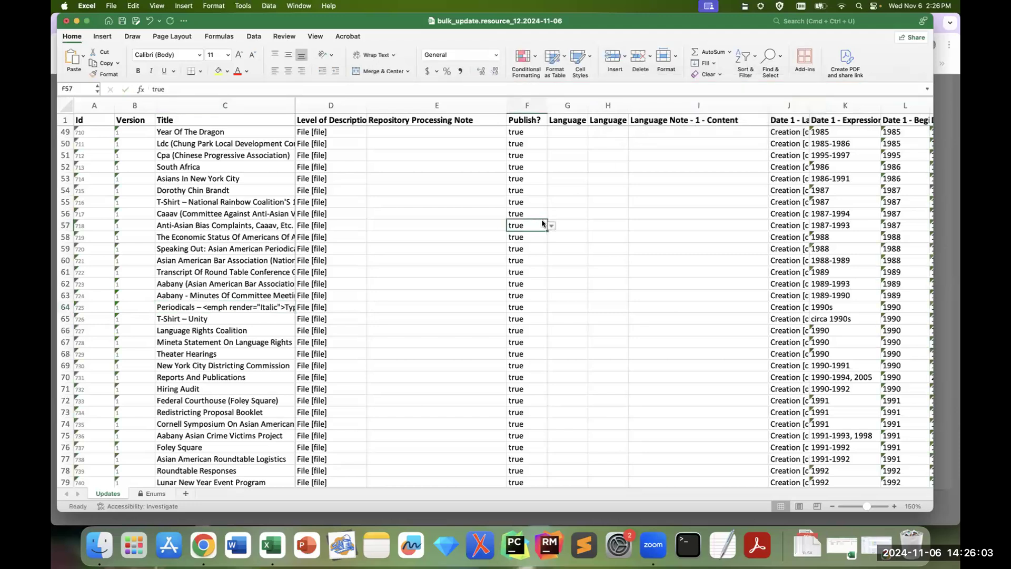
Step: Find the "emph" match in the C91 Exhibition Catalog title and lowercase "emph" and "render" in its opening tag
{"action": "key", "text": "super+f"}
{"action": "type", "text": "emph"}
{"action": "key", "text": "Return"}
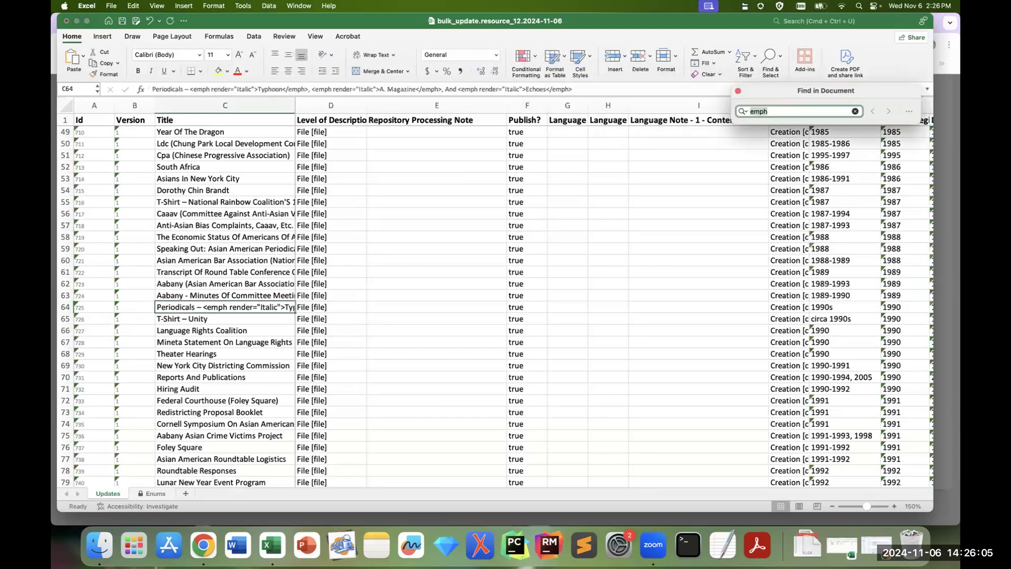
{"action": "key", "text": "Return"}
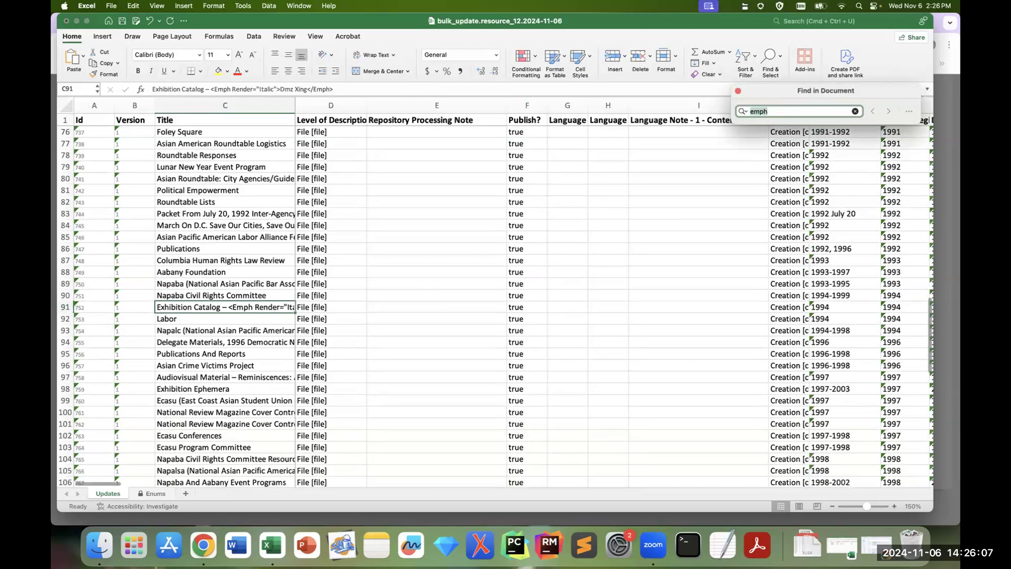
{"action": "left_click", "coordinate": [217, 89]}
{"action": "left_click", "coordinate": [217, 88]}
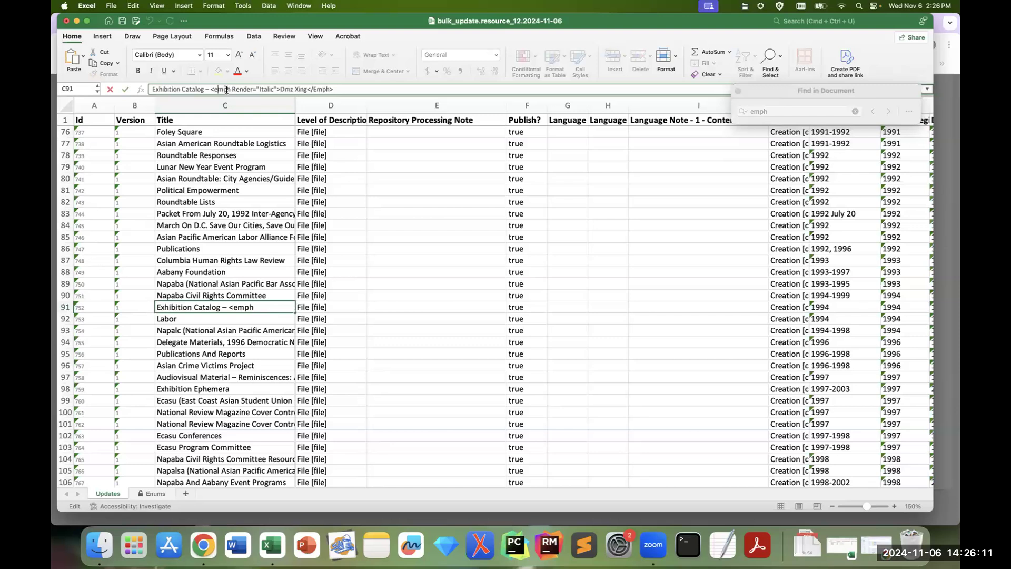
{"action": "left_click", "coordinate": [235, 88]}
{"action": "key", "text": "BackSpace"}
{"action": "type", "text": "r"}
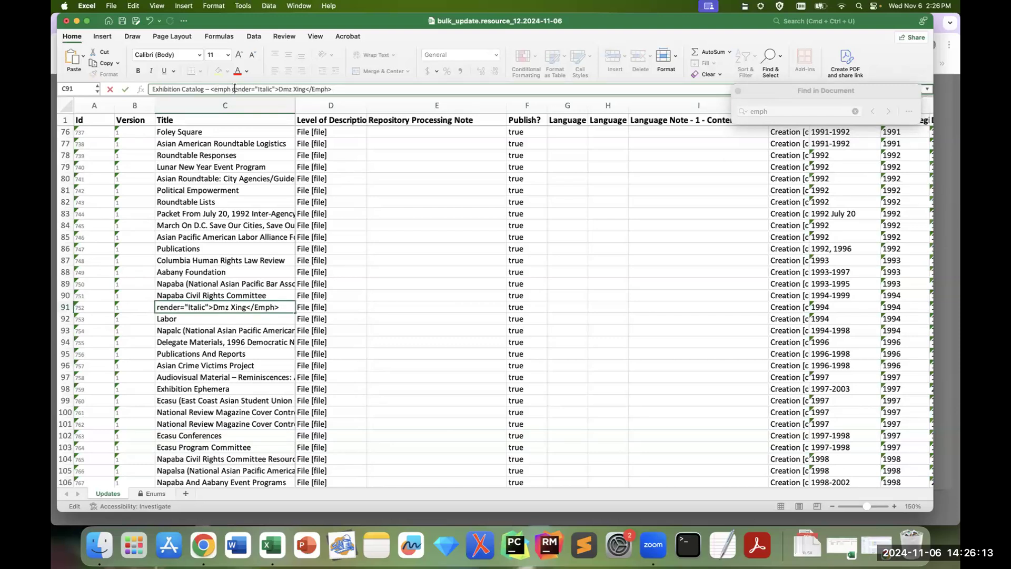
Step: Lowercase the closing emph tag after Dmz Xing in C91 and save the workbook
{"action": "left_click", "coordinate": [324, 90]}
{"action": "key", "text": "BackSpace"}
{"action": "type", "text": "e"}
{"action": "left_click", "coordinate": [738, 91]}
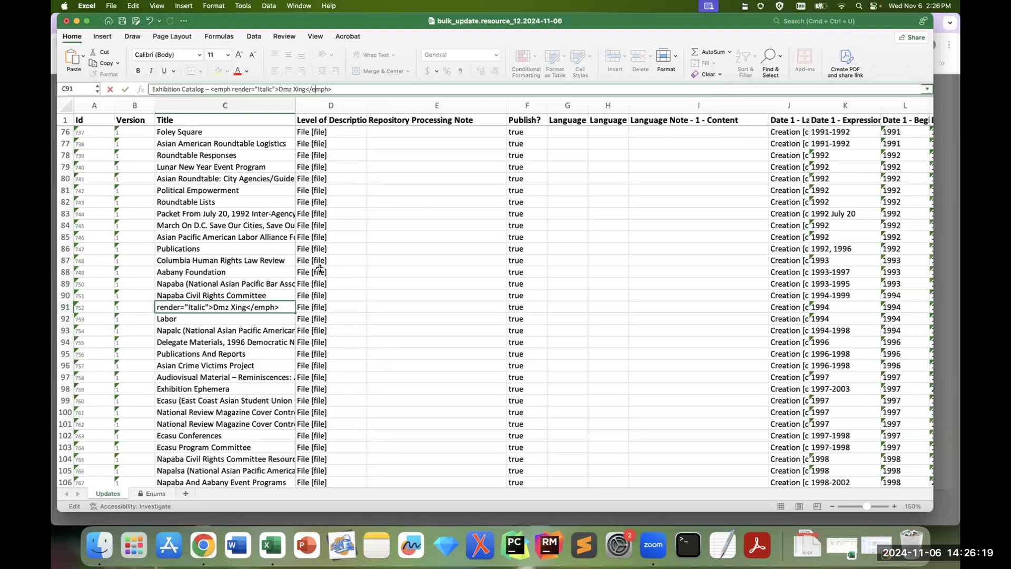
{"action": "left_click", "coordinate": [124, 24]}
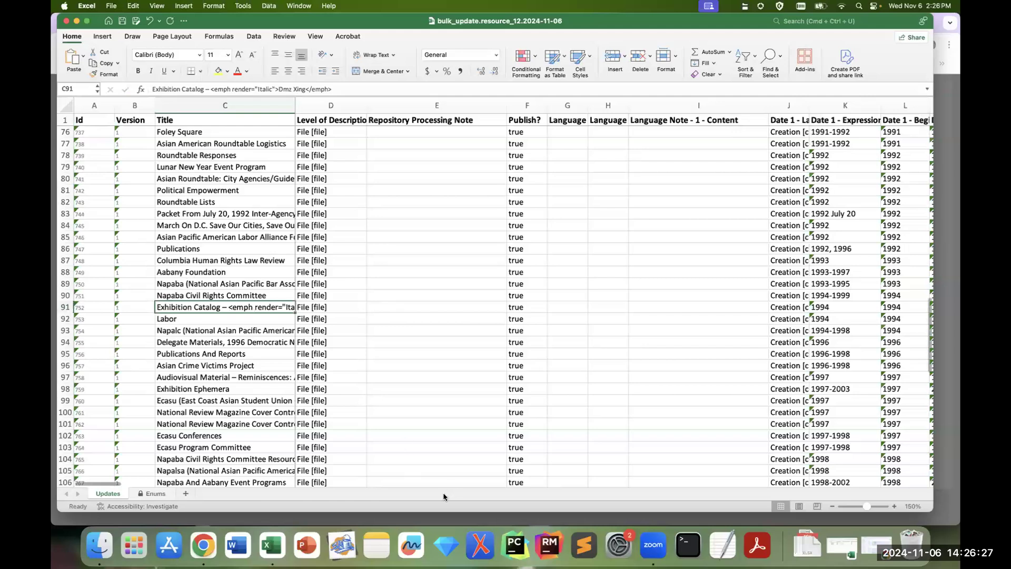
Step: Switch to ArchivesSpace in Chrome and dismiss the download progress message
{"action": "left_click", "coordinate": [209, 549]}
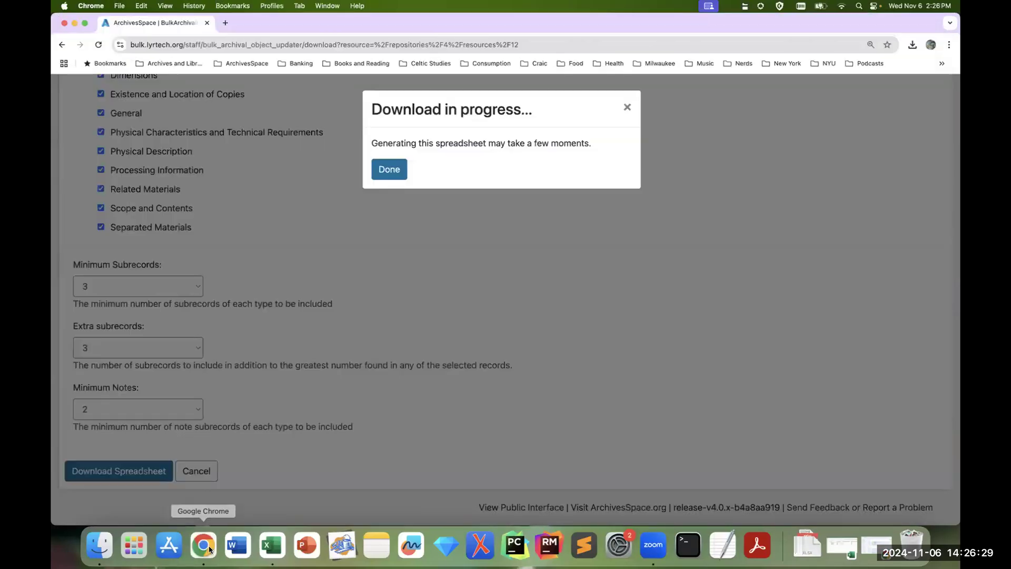
{"action": "left_click", "coordinate": [388, 175]}
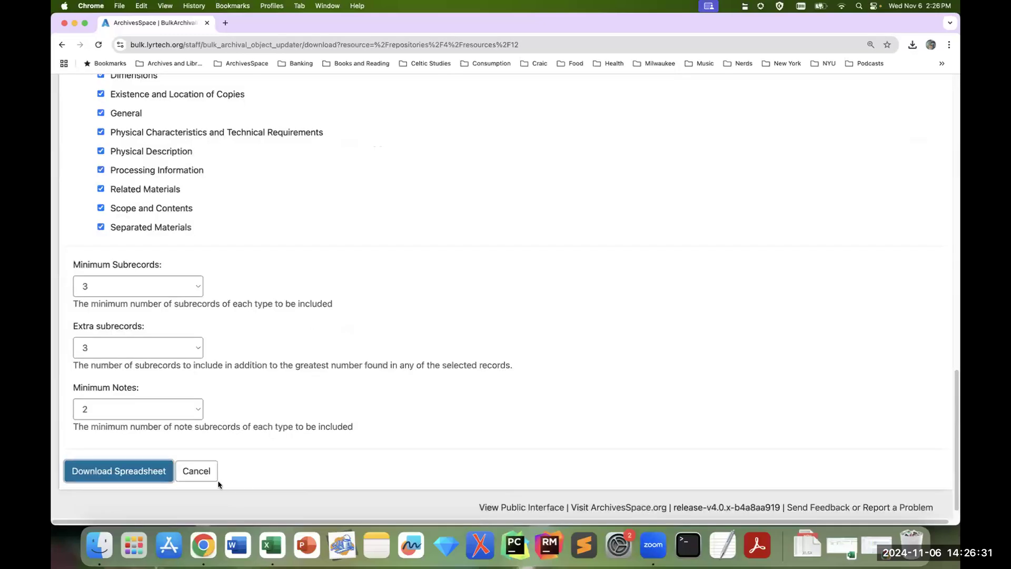
Step: Cancel the spreadsheet download form and close the Rocky Chin Papers record from editing
{"action": "left_click", "coordinate": [204, 473]}
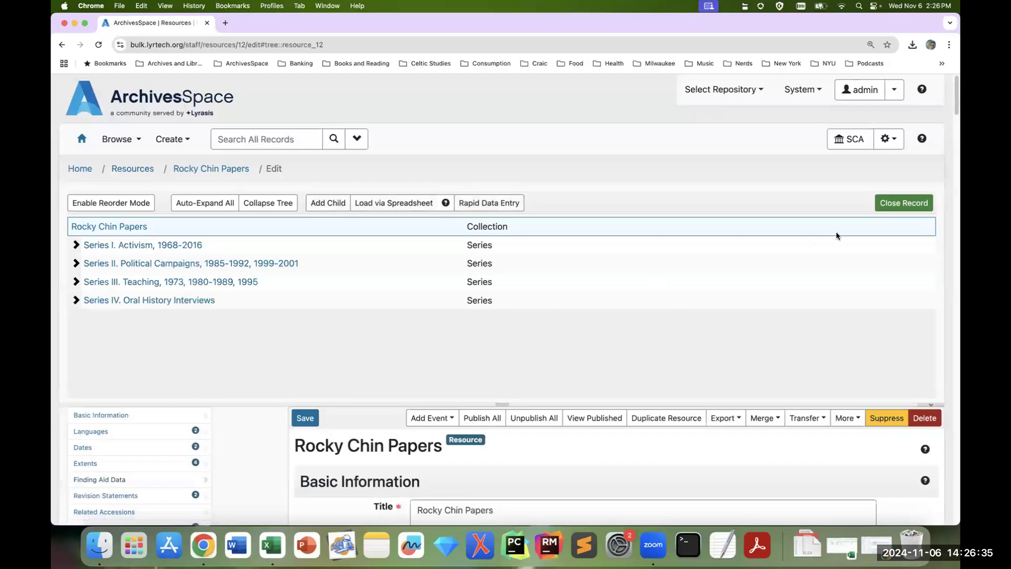
{"action": "left_click", "coordinate": [889, 204]}
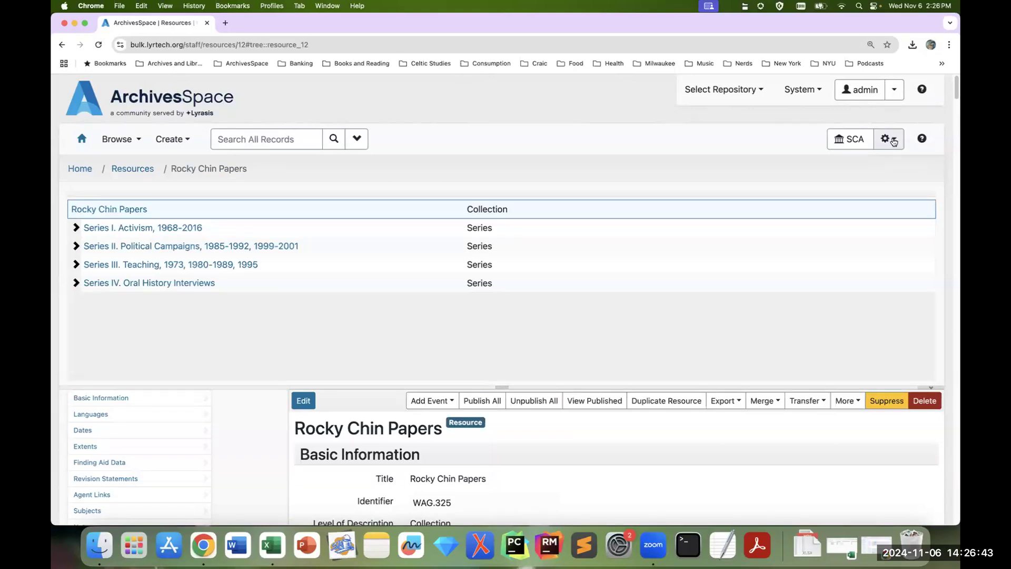
Step: Go to the repository's background jobs and create a new Bulk Archival Object Updater job
{"action": "left_click", "coordinate": [889, 139]}
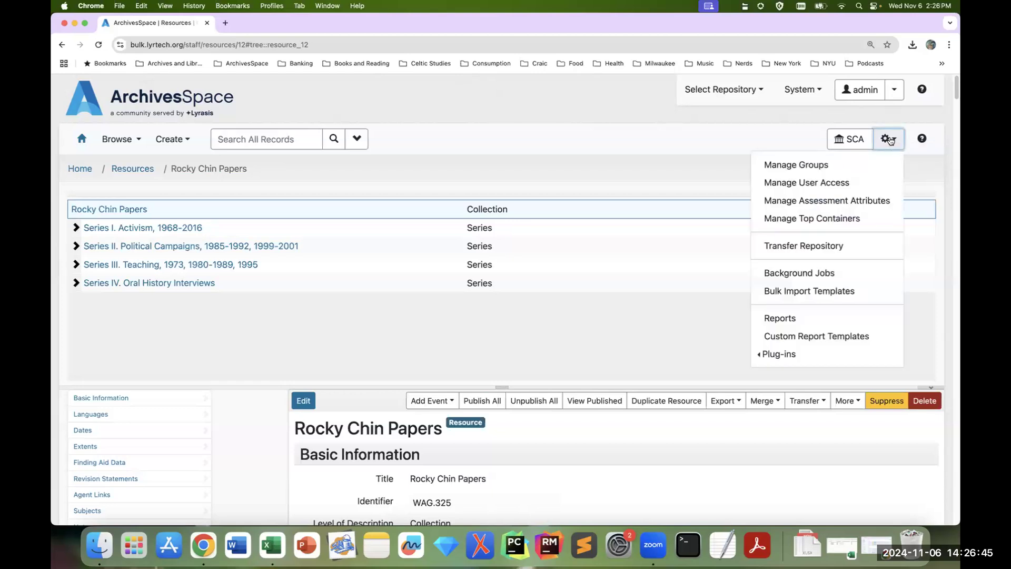
{"action": "left_click", "coordinate": [854, 272]}
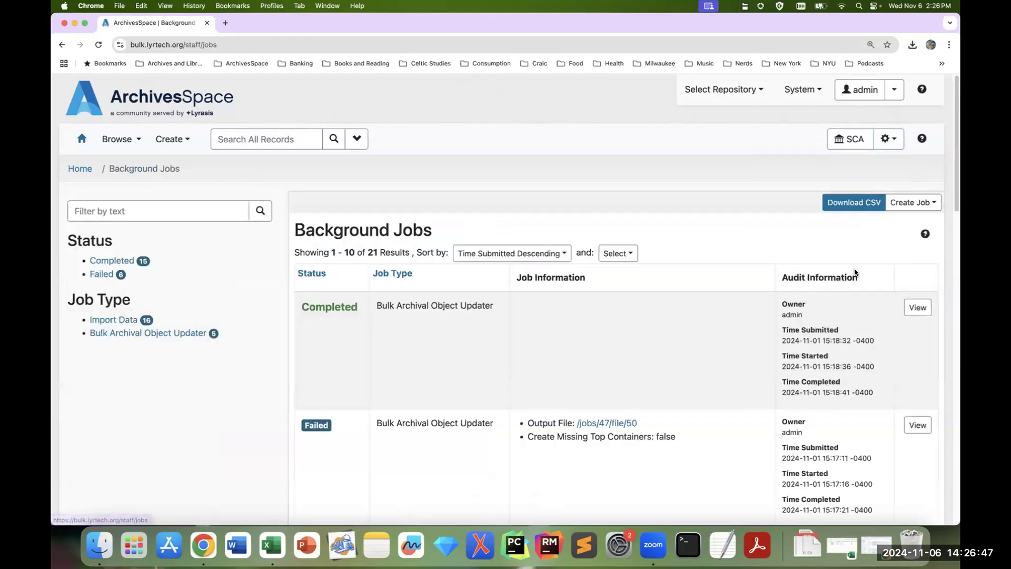
{"action": "left_click", "coordinate": [915, 205]}
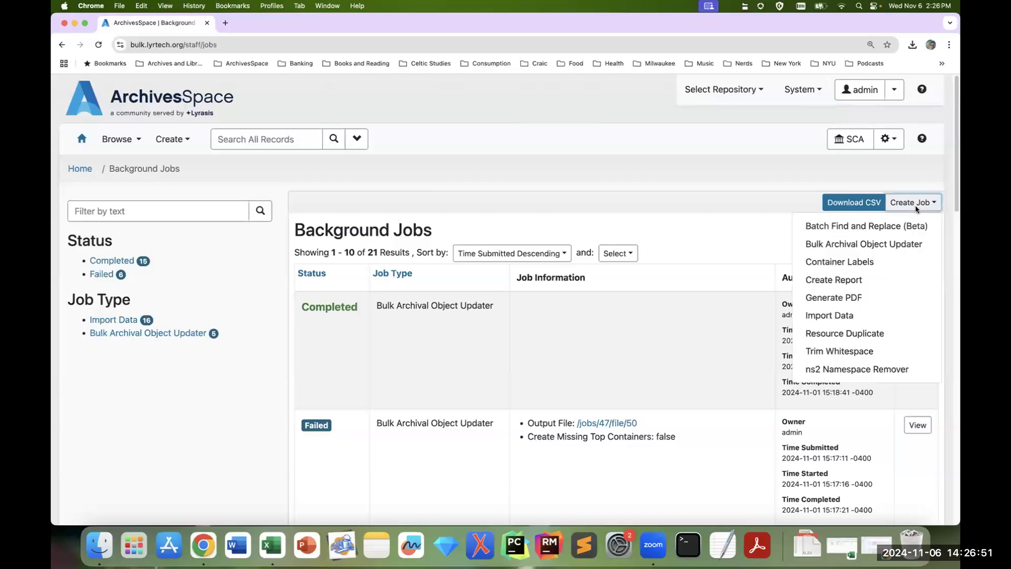
{"action": "left_click", "coordinate": [931, 248]}
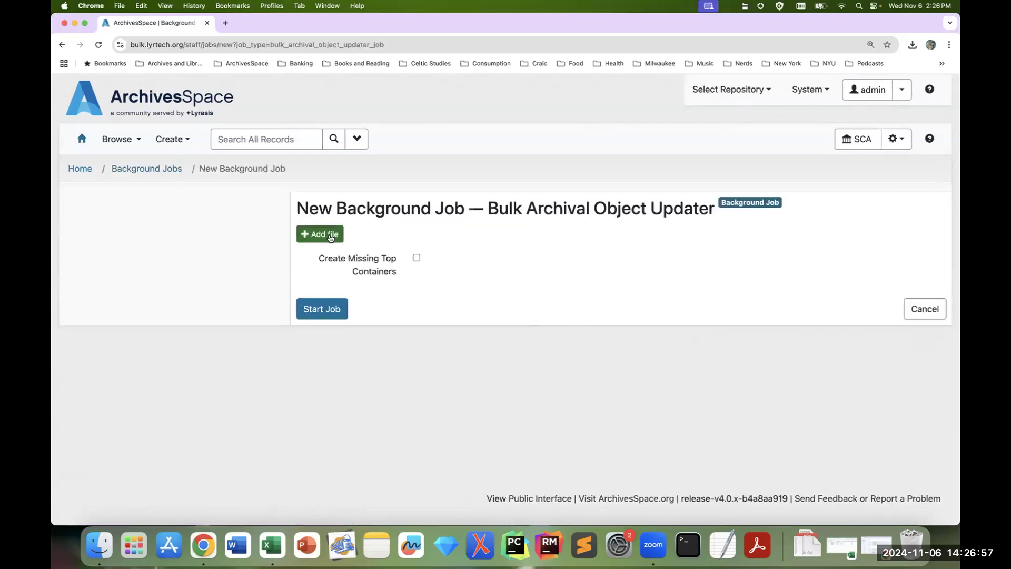
Step: Attach bulk_update.resource_12.2024-11-06.xlsx from Downloads and start the job without creating missing top containers
{"action": "left_click", "coordinate": [330, 238]}
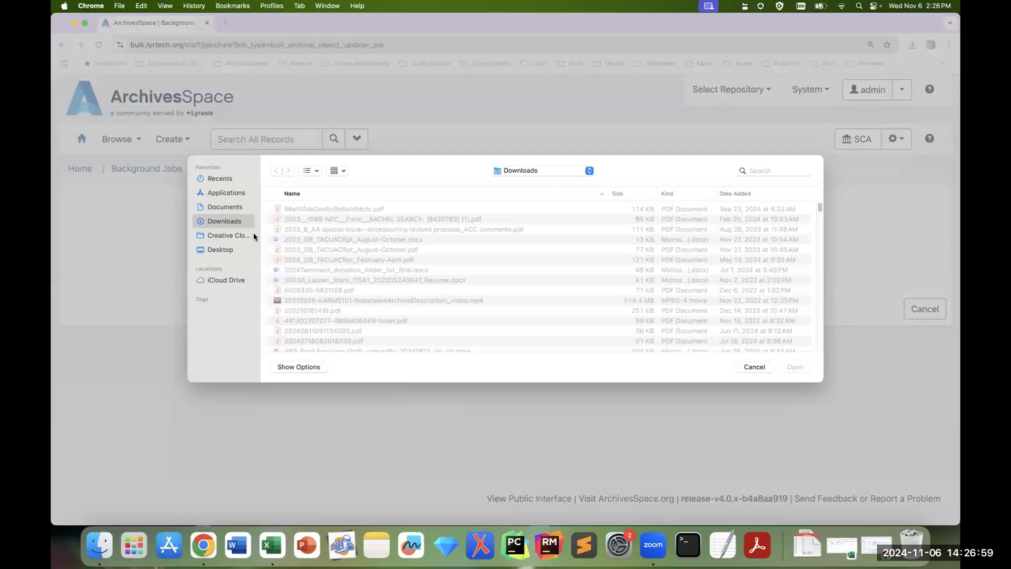
{"action": "left_click", "coordinate": [739, 193]}
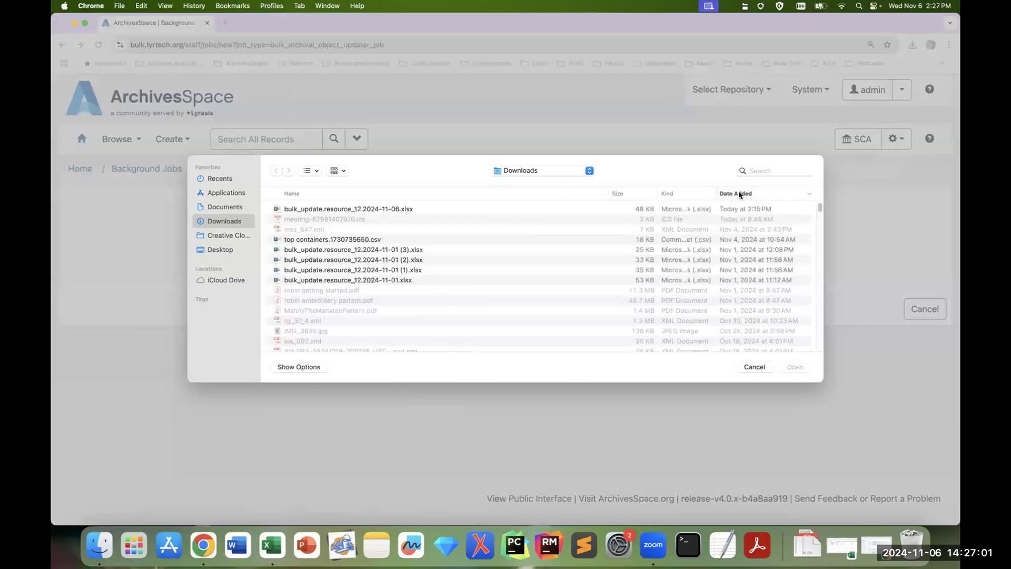
{"action": "left_click", "coordinate": [387, 211]}
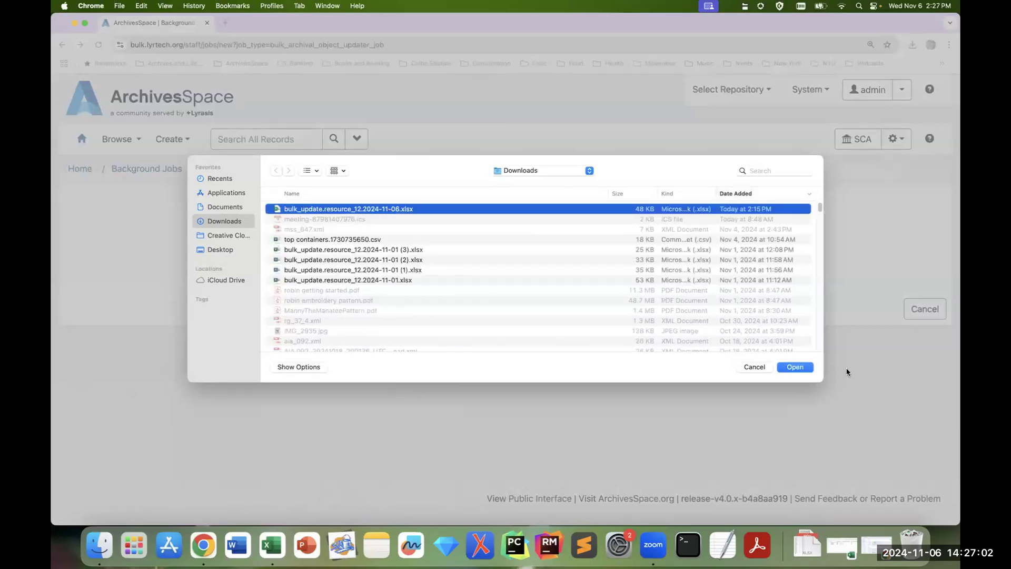
{"action": "left_click", "coordinate": [795, 368]}
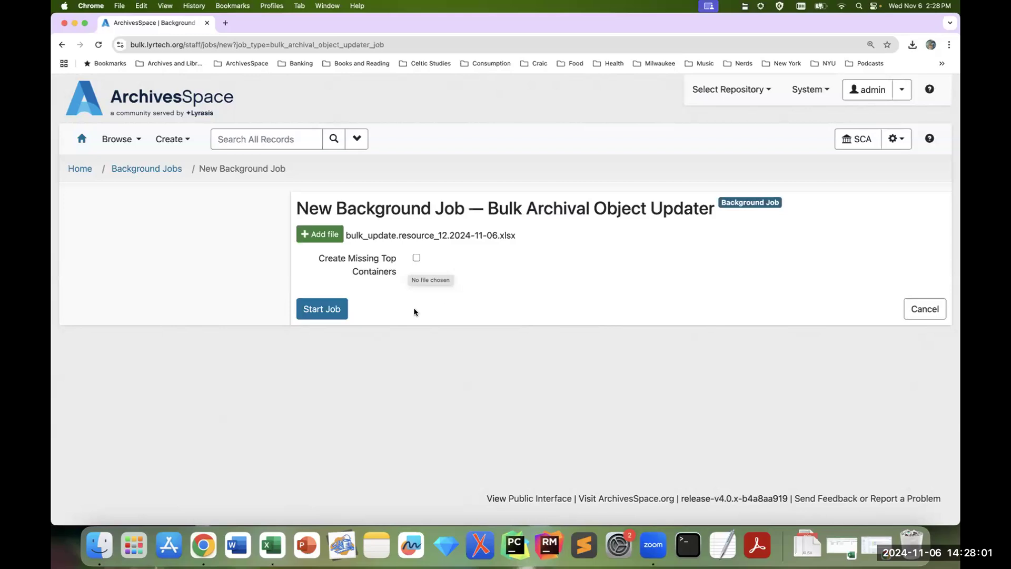
{"action": "left_click", "coordinate": [333, 311]}
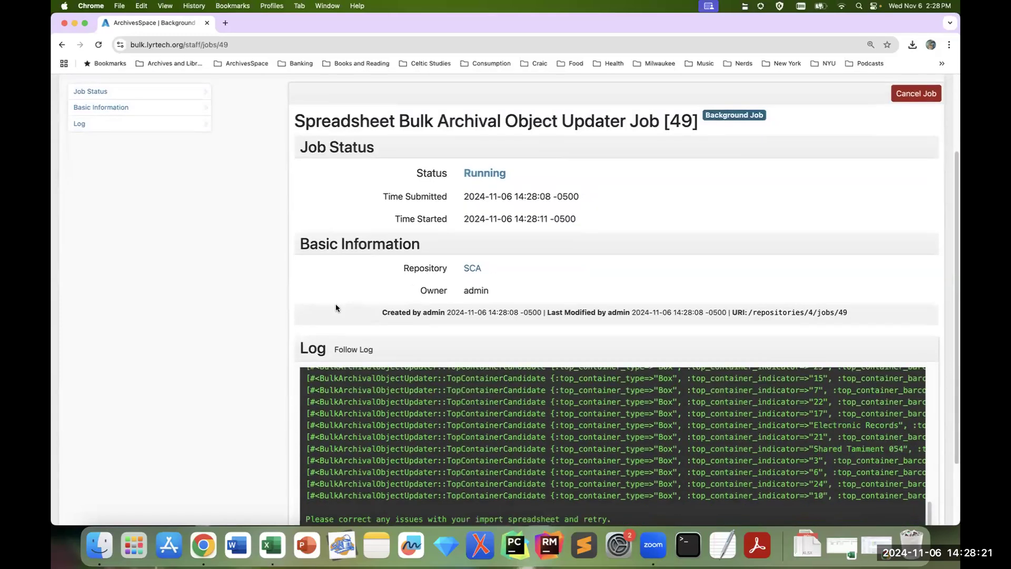
Step: Examine the bulk update job's log for row and top container errors, and refresh the job's status
{"action": "scroll", "coordinate": [249, 242], "scroll_direction": "down", "scroll_amount": 1}
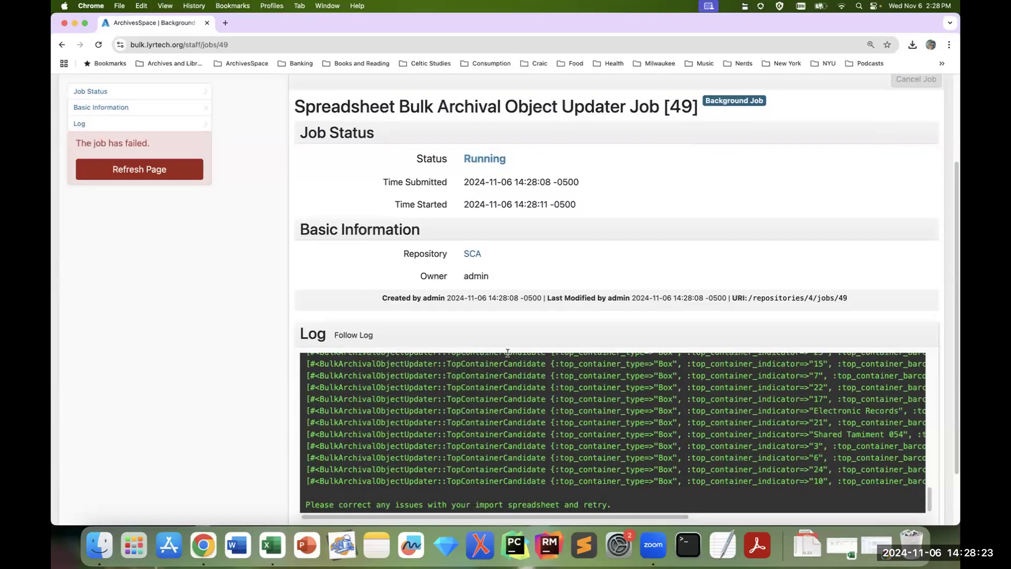
{"action": "scroll", "coordinate": [580, 400], "scroll_direction": "up", "scroll_amount": 5}
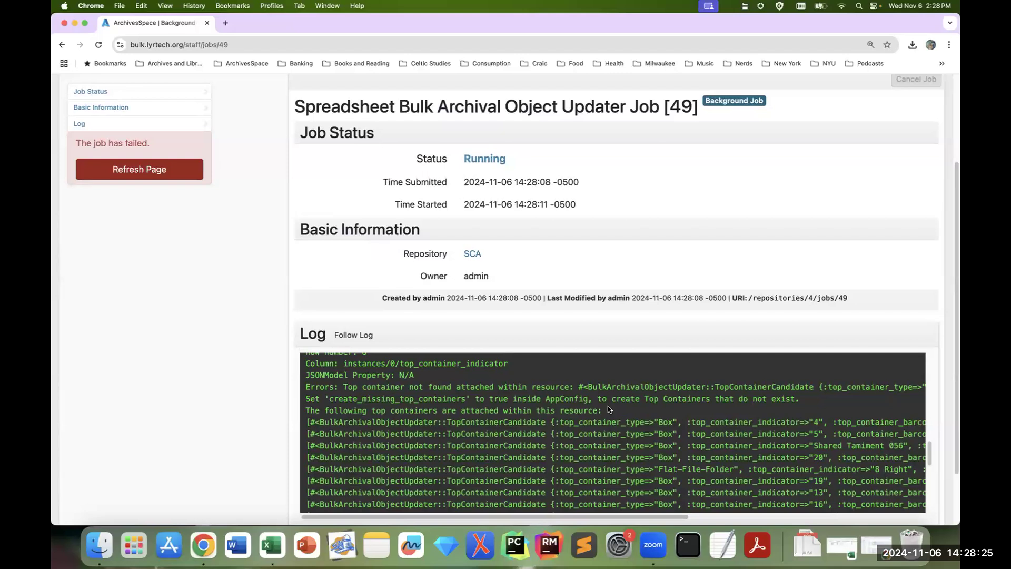
{"action": "scroll", "coordinate": [613, 409], "scroll_direction": "up", "scroll_amount": 1}
{"action": "scroll", "coordinate": [616, 410], "scroll_direction": "up", "scroll_amount": 5}
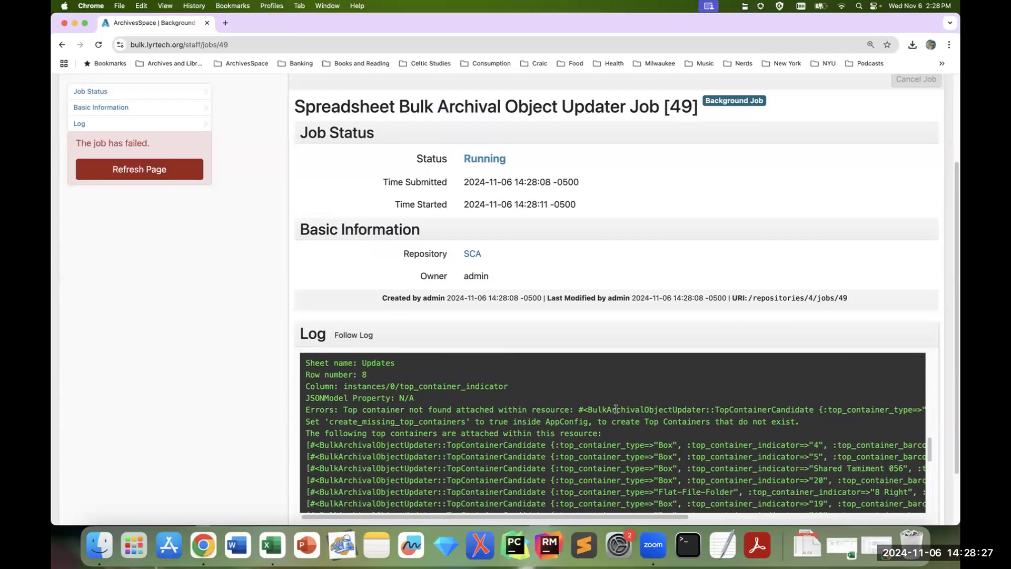
{"action": "scroll", "coordinate": [615, 409], "scroll_direction": "up", "scroll_amount": 10}
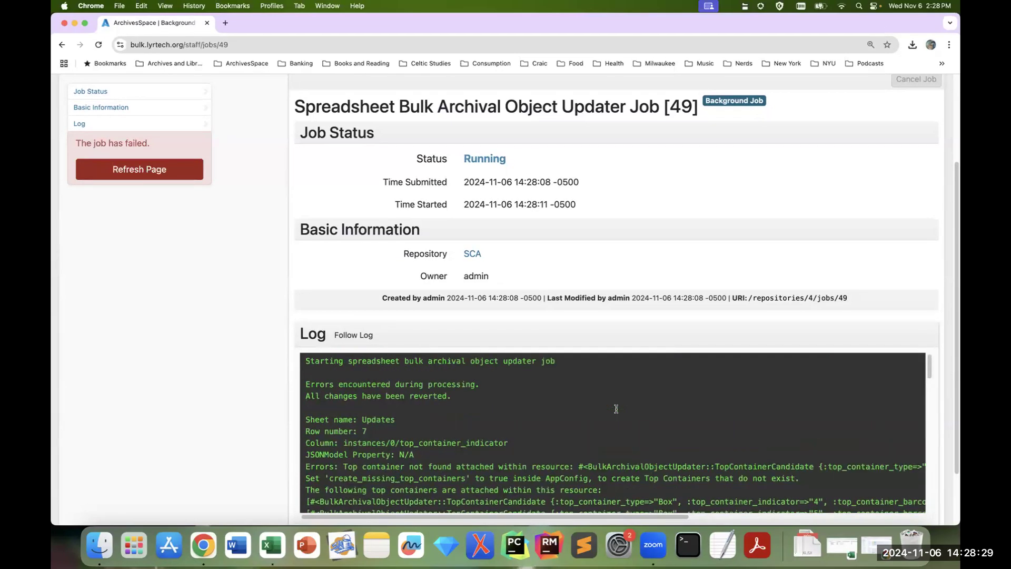
{"action": "scroll", "coordinate": [617, 412], "scroll_direction": "down", "scroll_amount": 8}
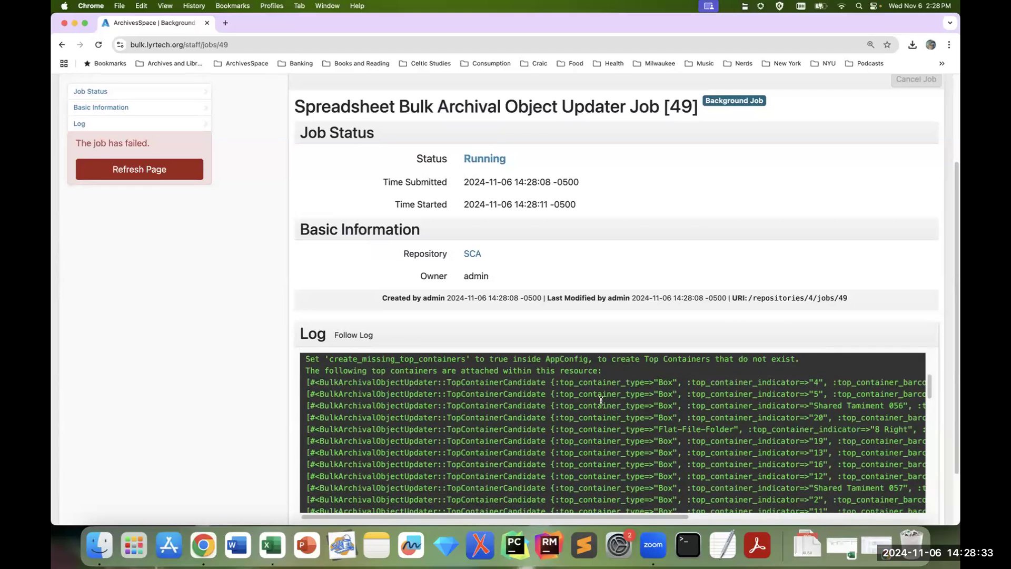
{"action": "left_click", "coordinate": [139, 169]}
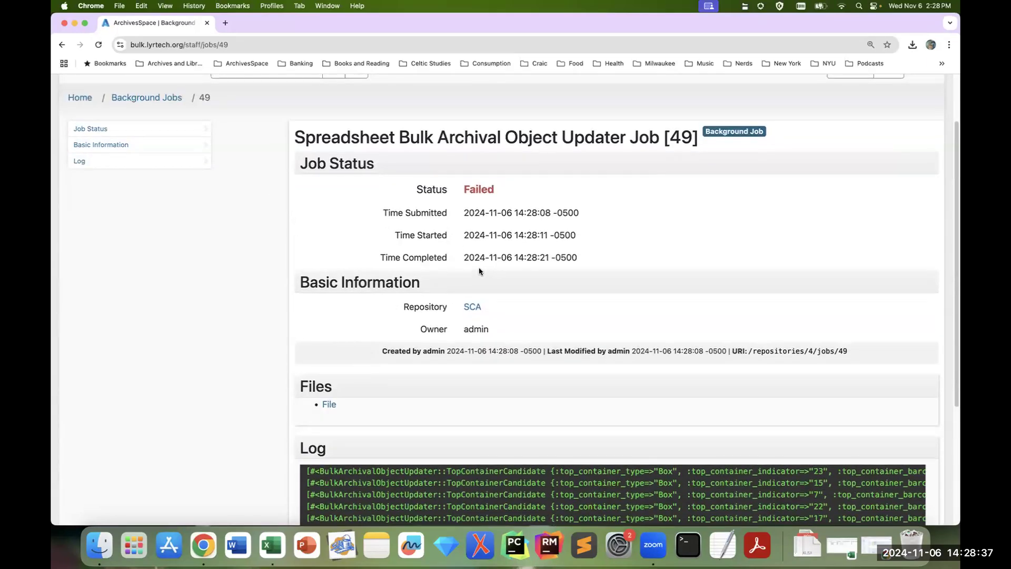
Step: Return to the background jobs list and create another Bulk Archival Object Updater job
{"action": "scroll", "coordinate": [479, 269], "scroll_direction": "up", "scroll_amount": 2}
{"action": "left_click", "coordinate": [889, 139]}
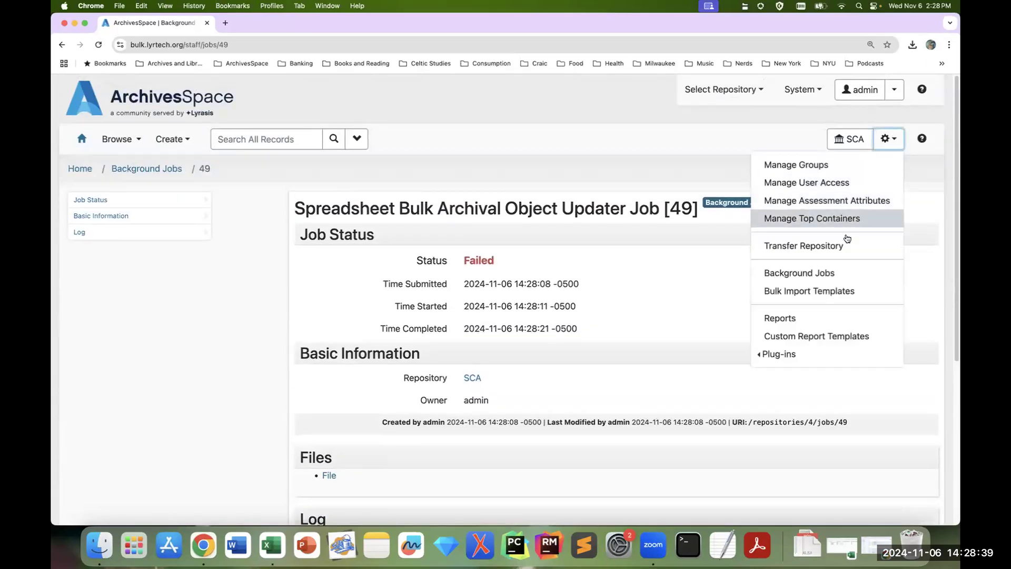
{"action": "left_click", "coordinate": [824, 272]}
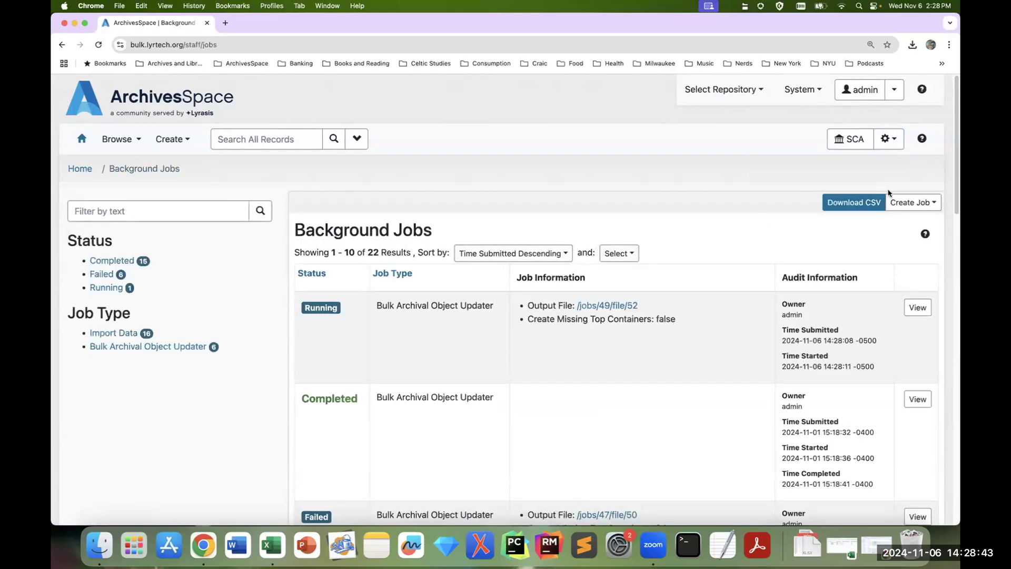
{"action": "left_click", "coordinate": [912, 205]}
{"action": "left_click", "coordinate": [907, 242]}
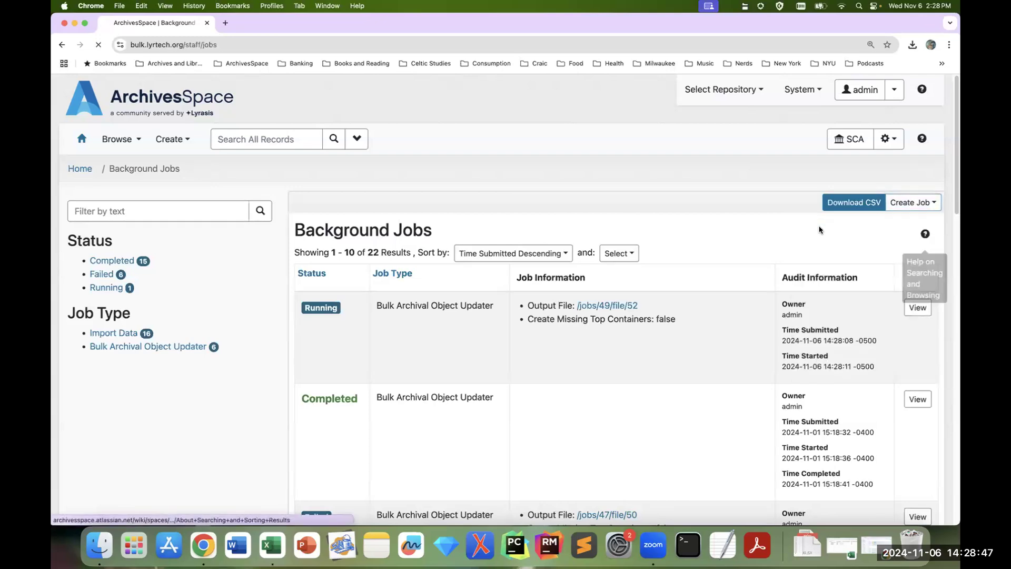
Step: Run the job on bulk_update.resource_12.2024-11-06.xlsx with Create Missing Top Containers enabled, and check its log
{"action": "left_click", "coordinate": [417, 258]}
{"action": "left_click", "coordinate": [326, 234]}
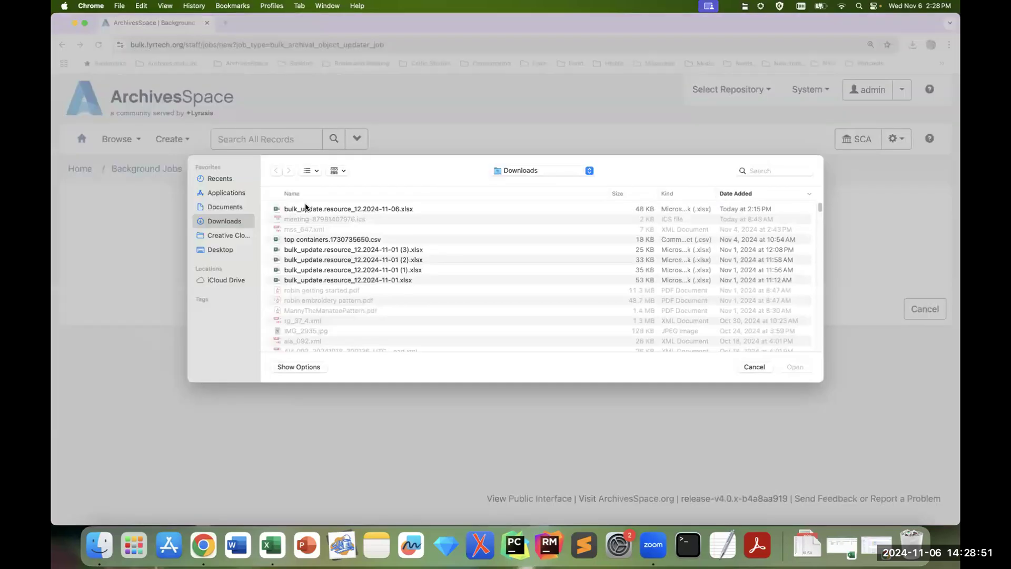
{"action": "left_click", "coordinate": [305, 209]}
{"action": "left_click", "coordinate": [794, 366]}
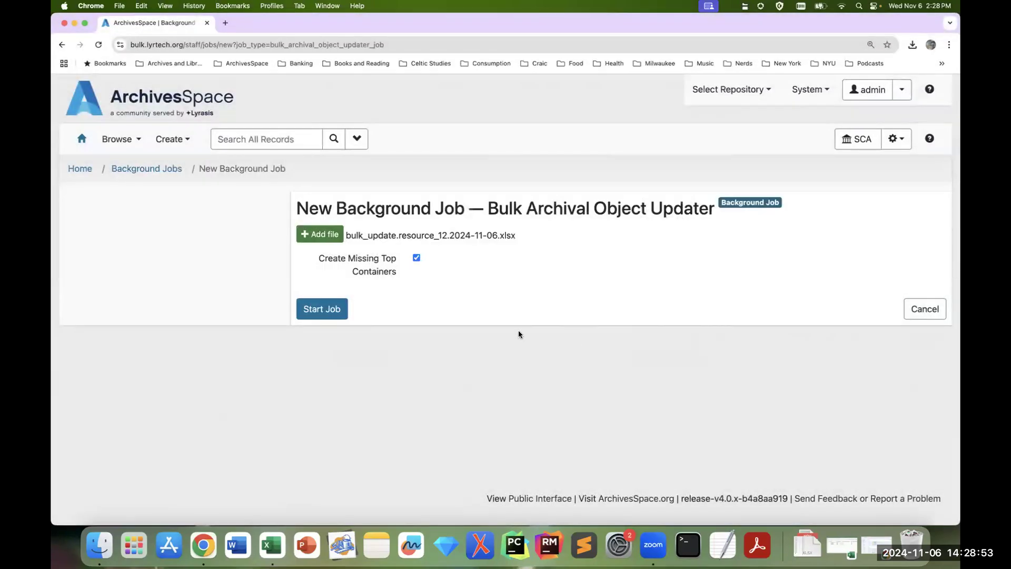
{"action": "left_click", "coordinate": [329, 309]}
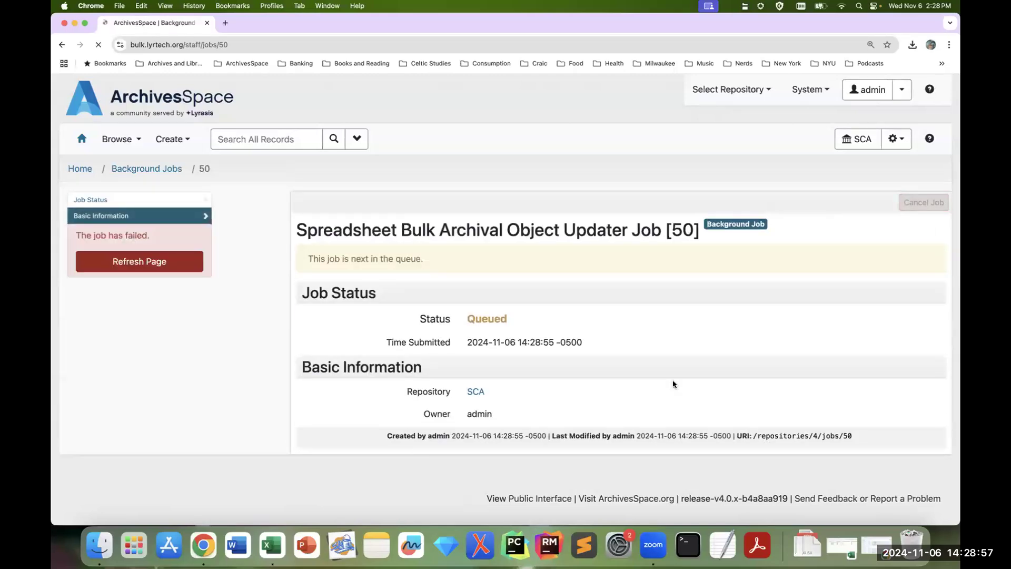
{"action": "scroll", "coordinate": [672, 380], "scroll_direction": "down", "scroll_amount": 5}
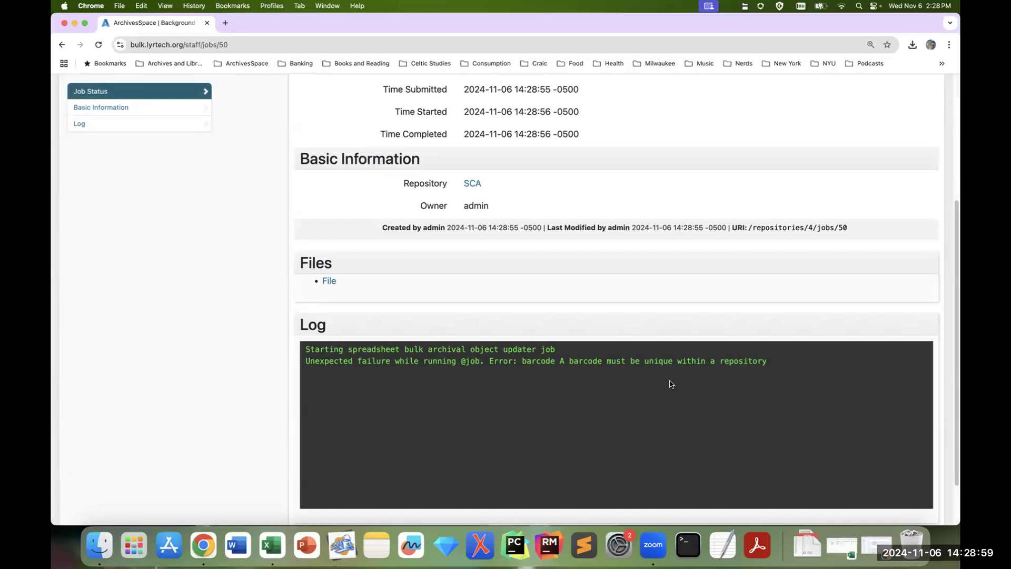
{"action": "scroll", "coordinate": [669, 384], "scroll_direction": "up", "scroll_amount": 5}
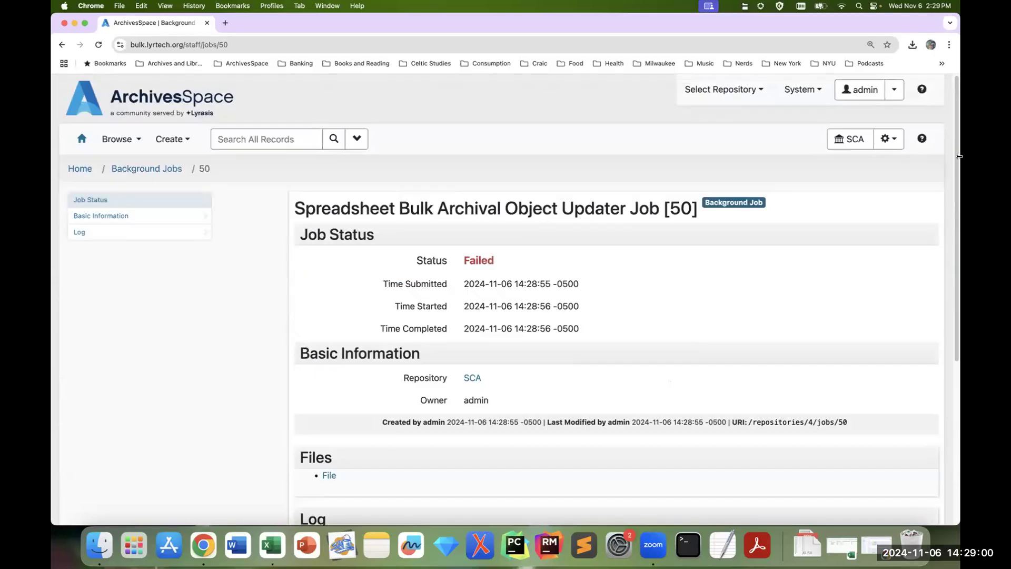
Step: Go back to the background jobs list and create a further Bulk Archival Object Updater job
{"action": "left_click", "coordinate": [893, 146]}
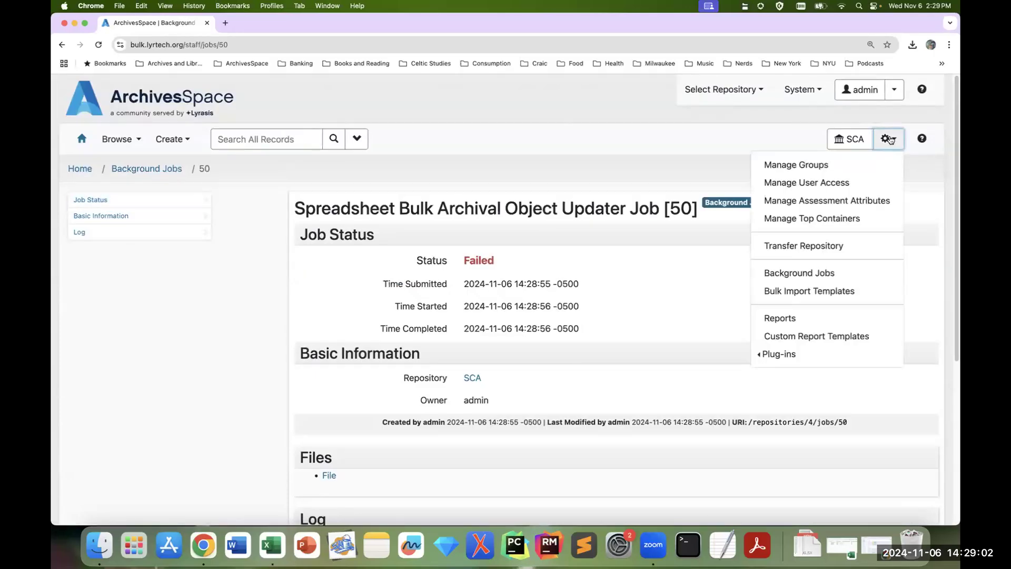
{"action": "left_click", "coordinate": [841, 276]}
{"action": "left_click", "coordinate": [906, 205]}
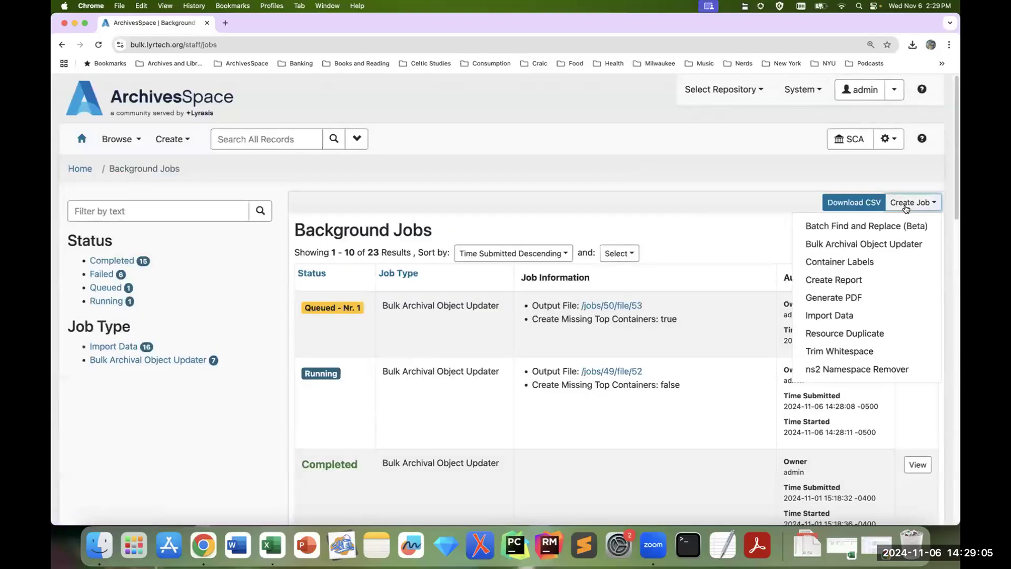
{"action": "left_click", "coordinate": [907, 206]}
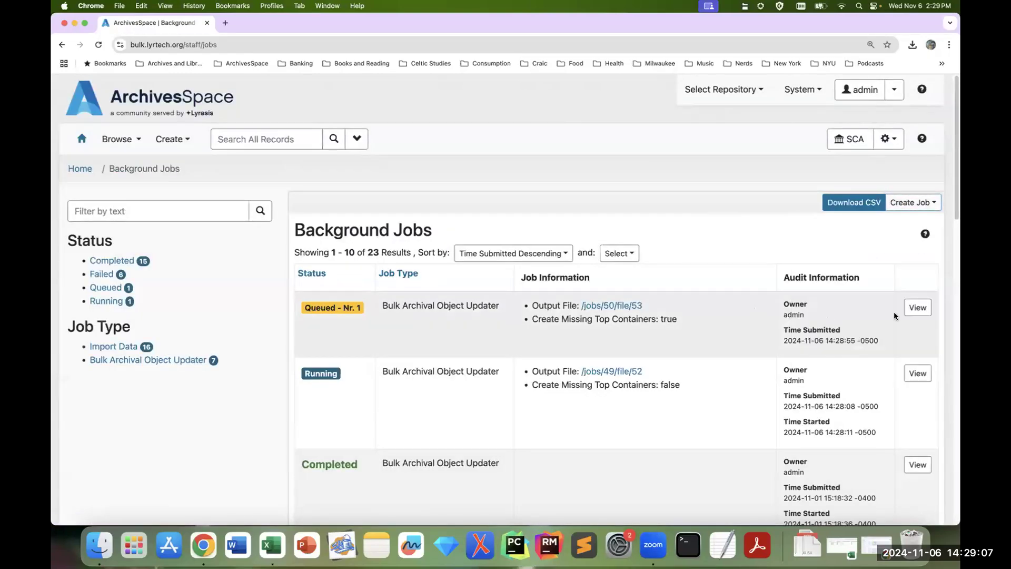
{"action": "left_click", "coordinate": [910, 205]}
{"action": "left_click", "coordinate": [906, 243]}
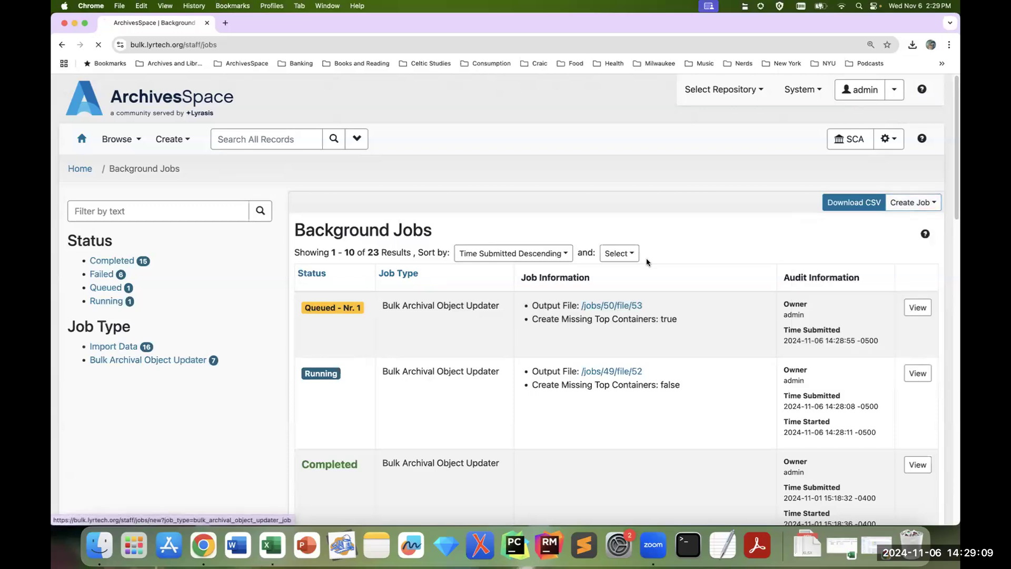
Step: Run the job on chin_backup_1.xlsx from the Desktop without creating missing top containers, and check its log
{"action": "left_click", "coordinate": [306, 233]}
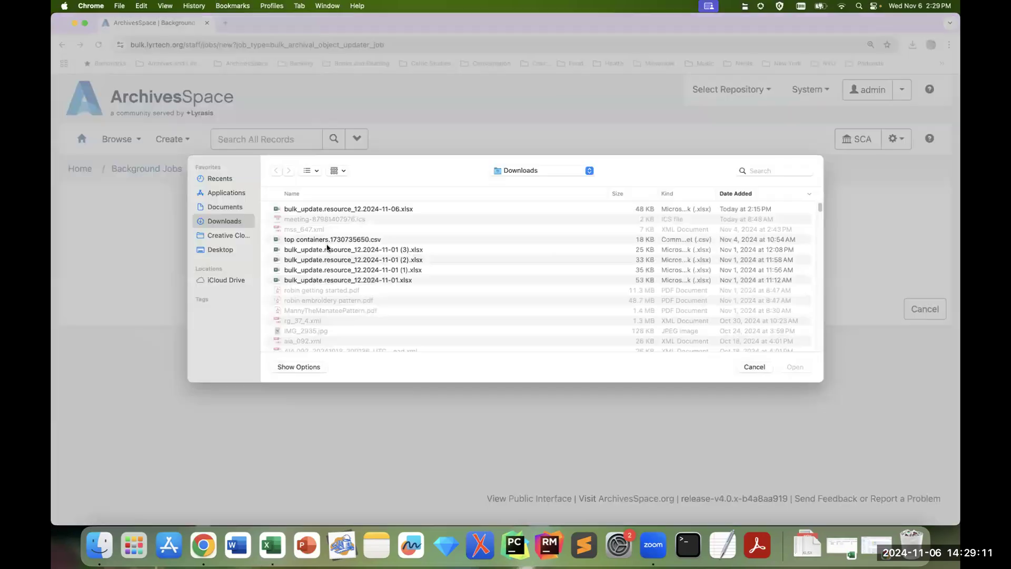
{"action": "left_click", "coordinate": [226, 248]}
{"action": "left_click", "coordinate": [362, 241]}
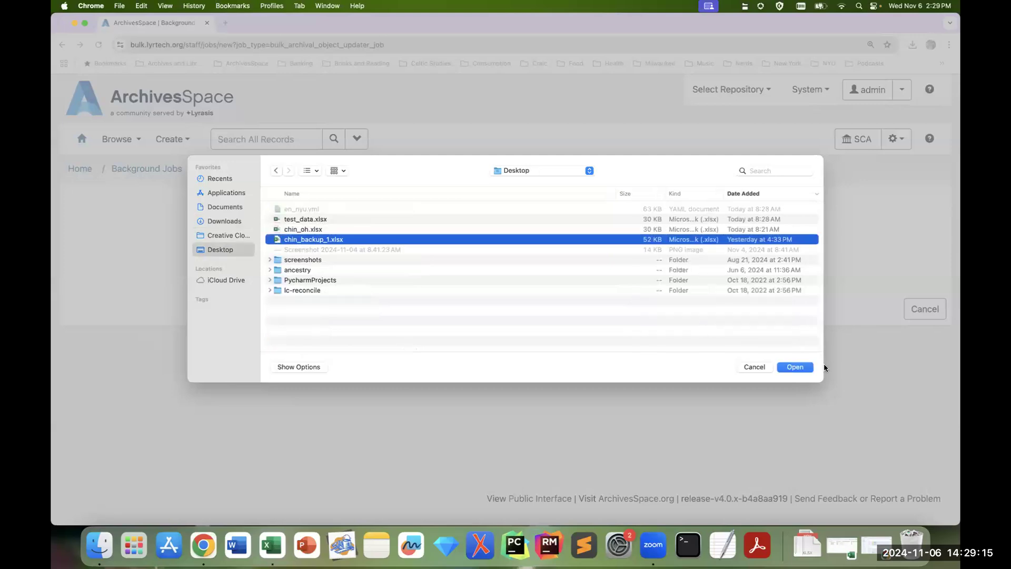
{"action": "left_click", "coordinate": [795, 367]}
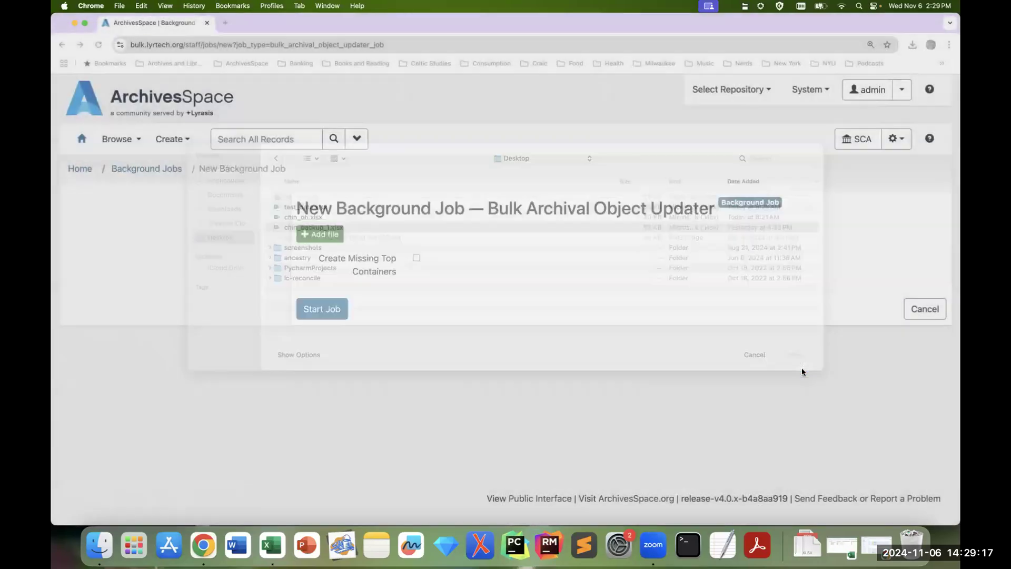
{"action": "left_click", "coordinate": [341, 314]}
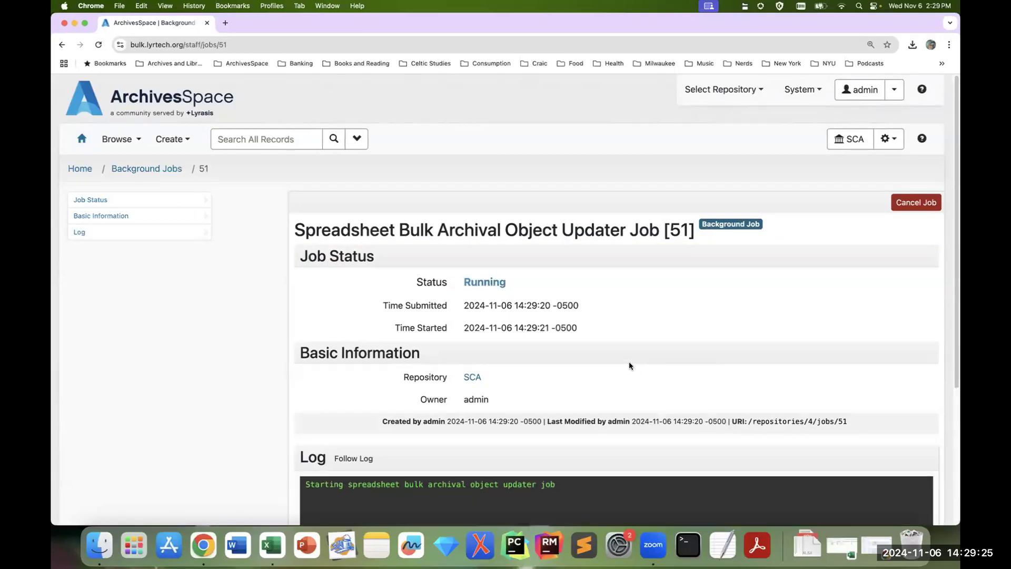
{"action": "scroll", "coordinate": [833, 448], "scroll_direction": "down", "scroll_amount": 3}
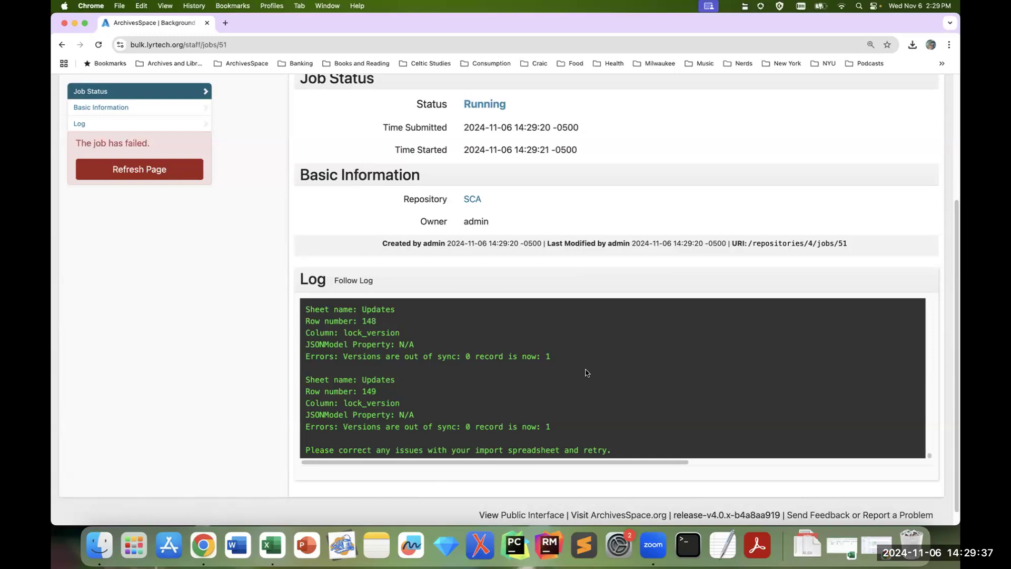
{"action": "scroll", "coordinate": [586, 372], "scroll_direction": "up", "scroll_amount": 5}
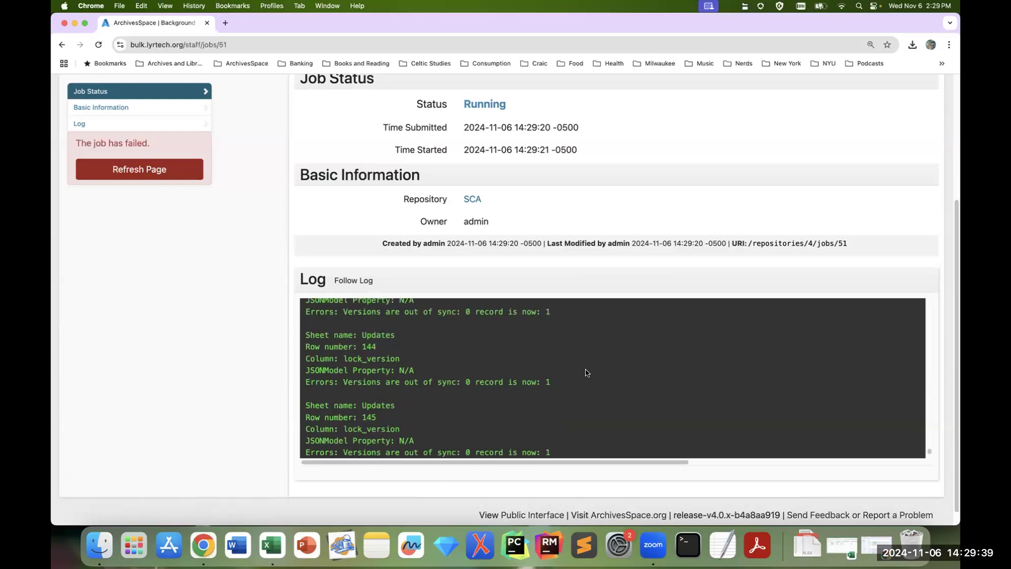
Step: Switch to the bulk_update.resource_12.2024-11-06 workbook in Excel and set Instance 1 of Asians In America Bibliography to box 5, folder 6
{"action": "scroll", "coordinate": [586, 372], "scroll_direction": "up", "scroll_amount": 20}
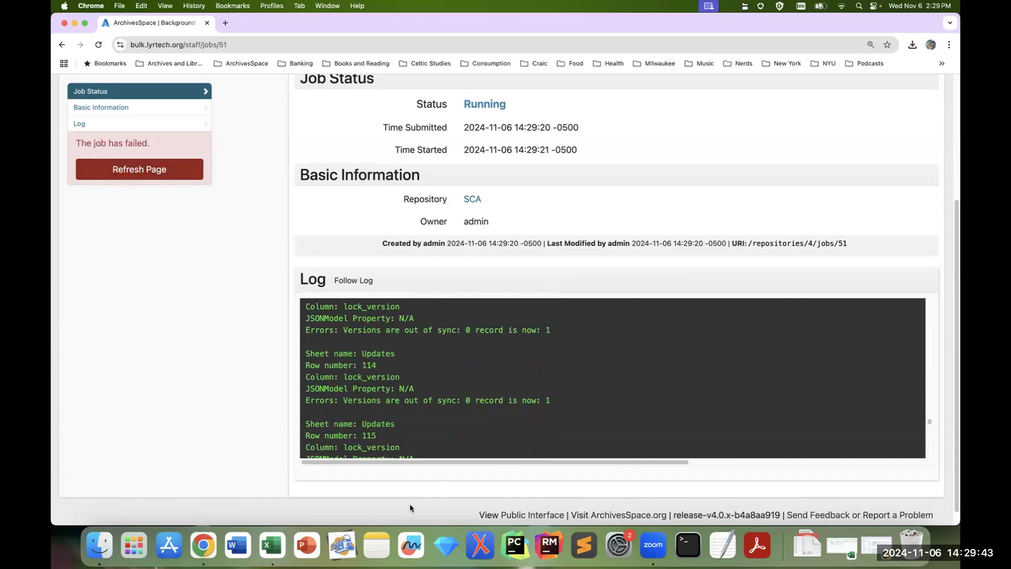
{"action": "left_click", "coordinate": [272, 545]}
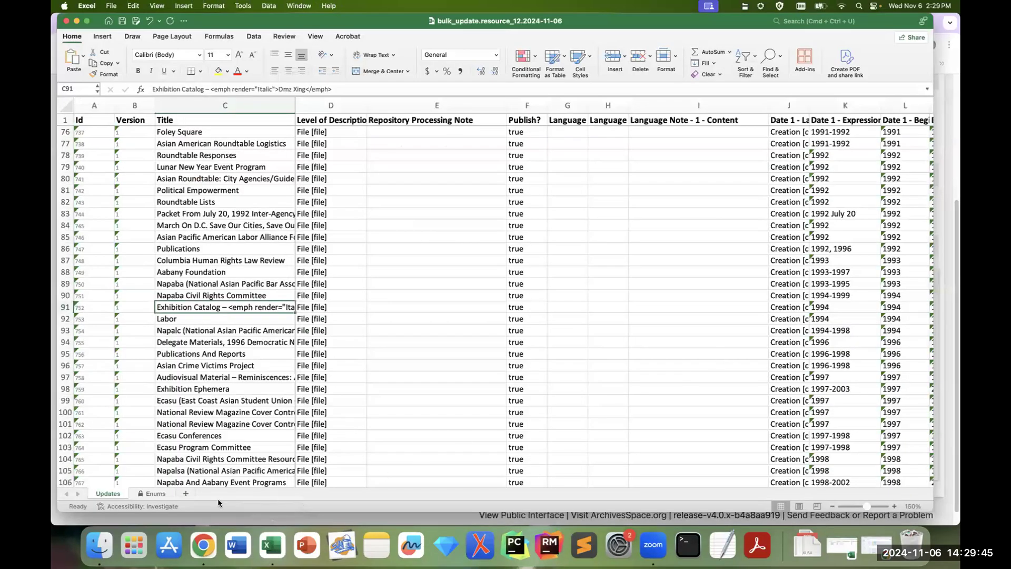
{"action": "scroll", "coordinate": [121, 485], "scroll_direction": "right", "scroll_amount": 5}
{"action": "left_click_drag", "start_coordinate": [130, 486], "coordinate": [357, 499]}
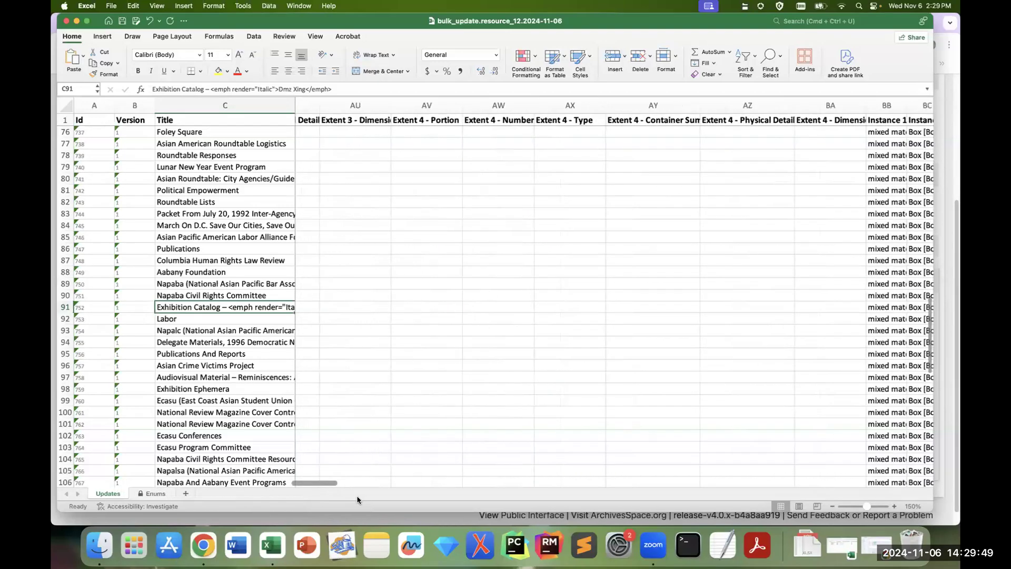
{"action": "scroll", "coordinate": [435, 326], "scroll_direction": "up", "scroll_amount": 10}
{"action": "scroll", "coordinate": [435, 326], "scroll_direction": "up", "scroll_amount": 10}
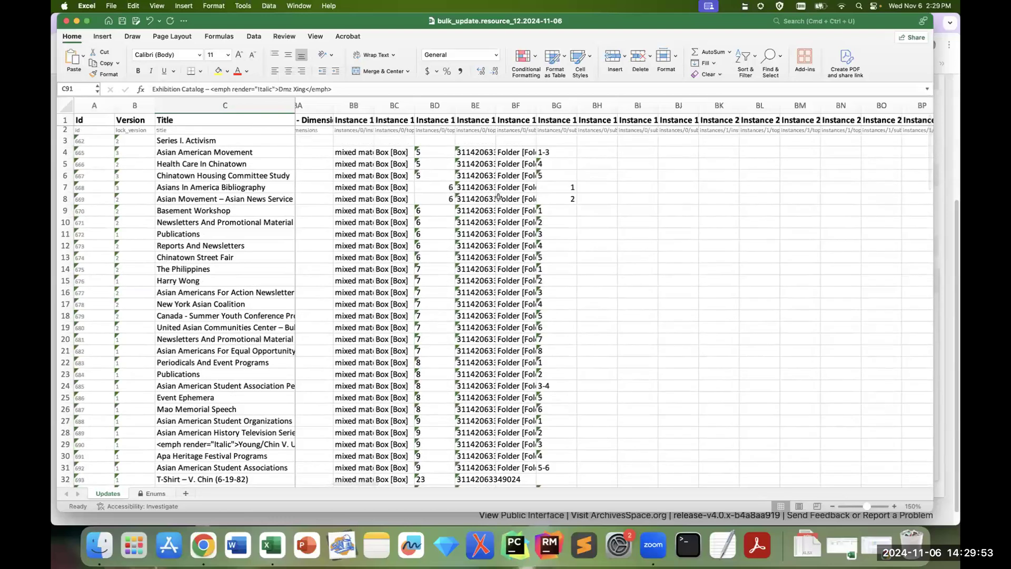
{"action": "left_click", "coordinate": [450, 187]}
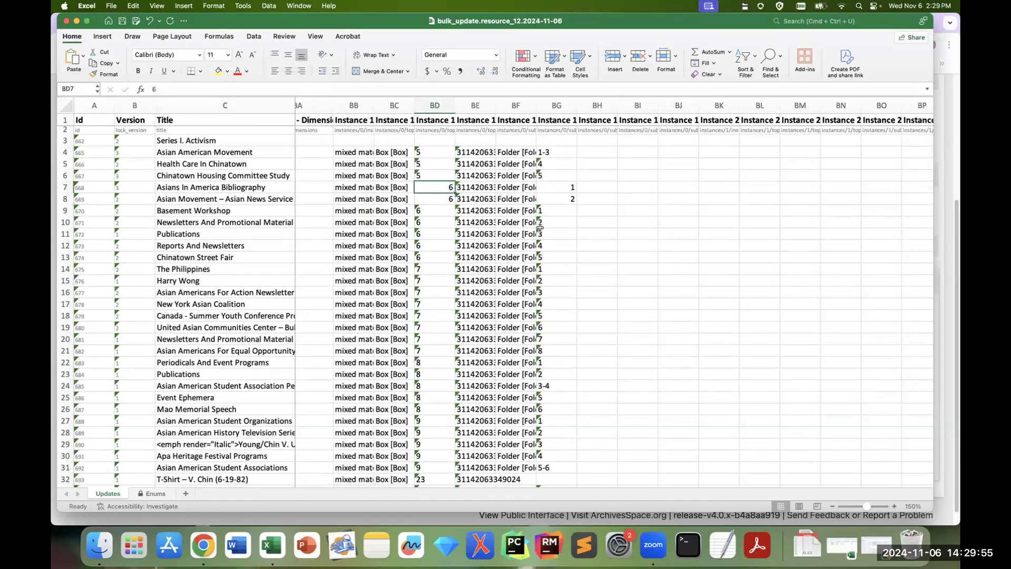
{"action": "type", "text": "5"}
{"action": "key", "text": "Tab"}
{"action": "key", "text": "Tab"}
{"action": "key", "text": "Tab"}
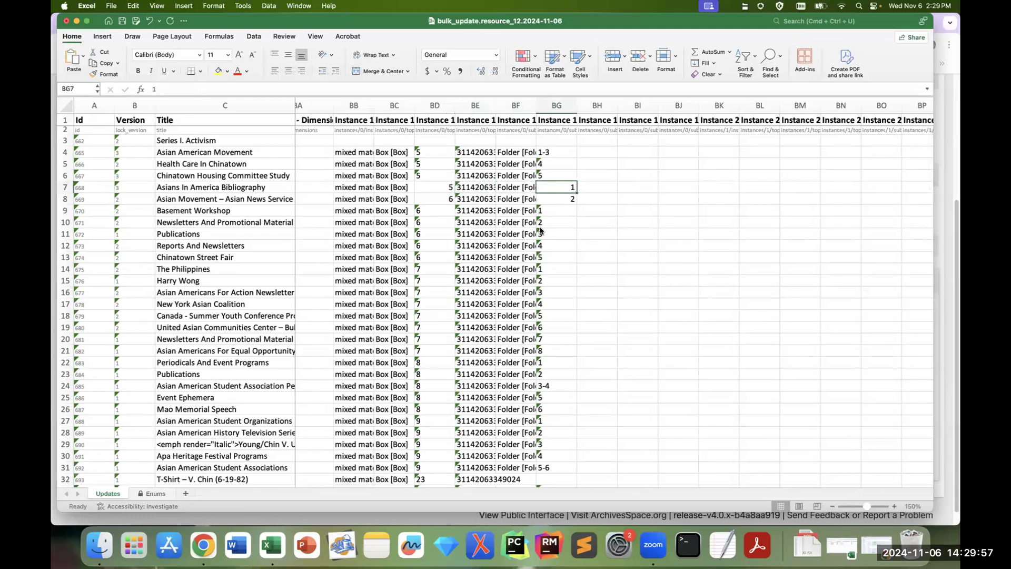
{"action": "type", "text": "6"}
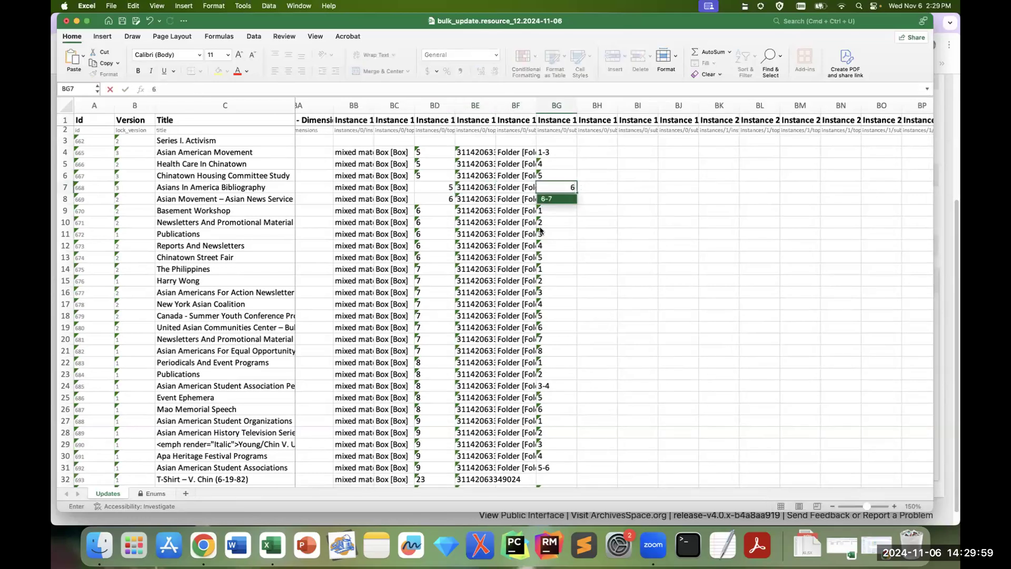
{"action": "key", "text": "Tab"}
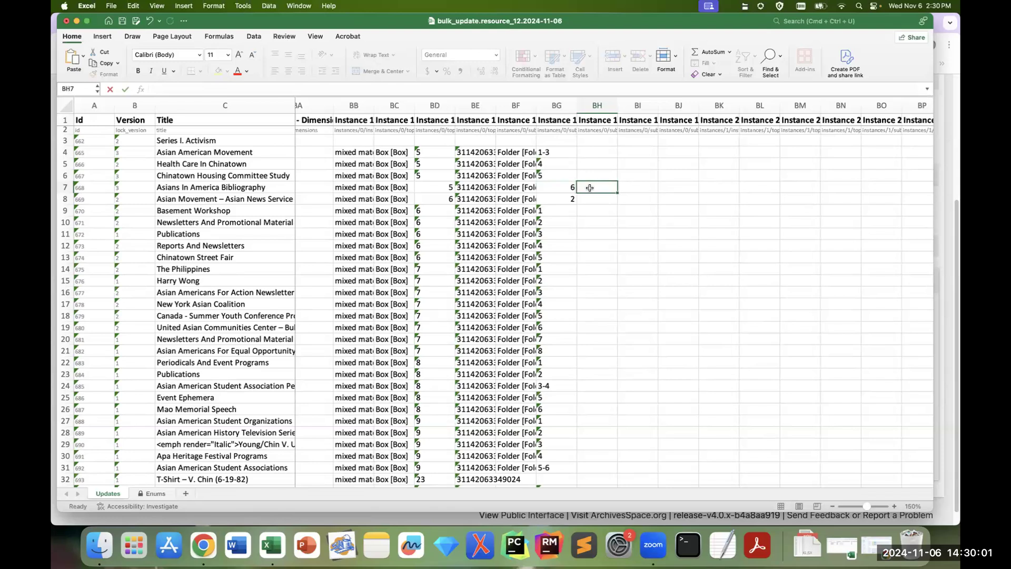
Step: Set Instance 1 of Asian Movement – Asian News Service to box 5, folder 7, and save the workbook
{"action": "left_click", "coordinate": [448, 198]}
{"action": "type", "text": "5"}
{"action": "key", "text": "Tab"}
{"action": "key", "text": "Tab"}
{"action": "key", "text": "Tab"}
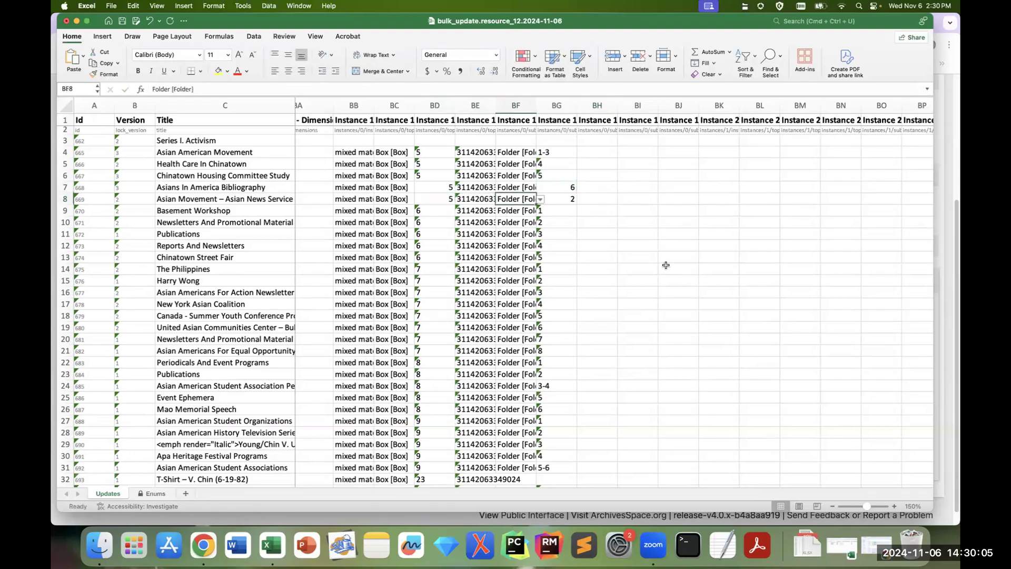
{"action": "type", "text": "7"}
{"action": "key", "text": "Return"}
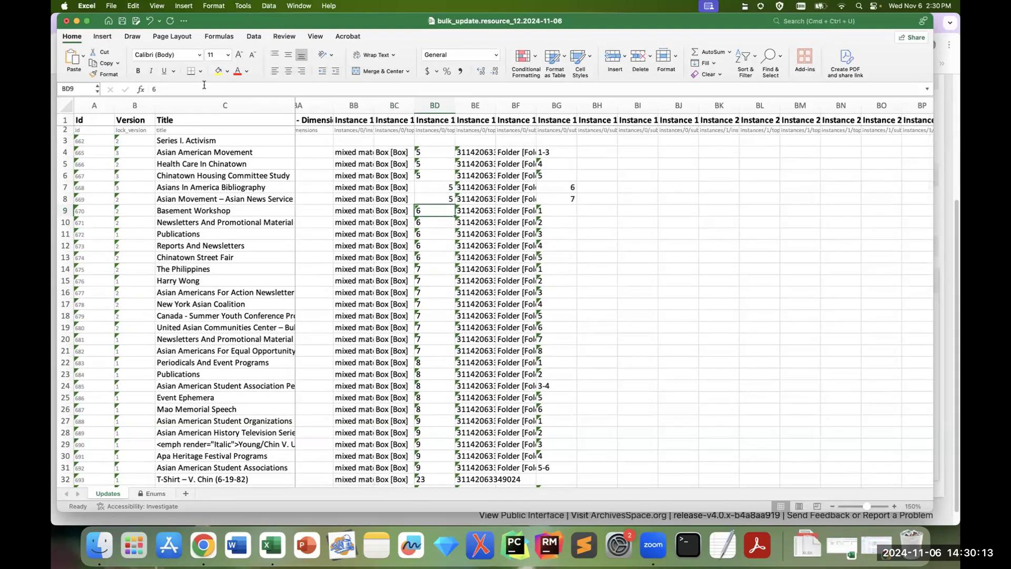
{"action": "left_click", "coordinate": [121, 22]}
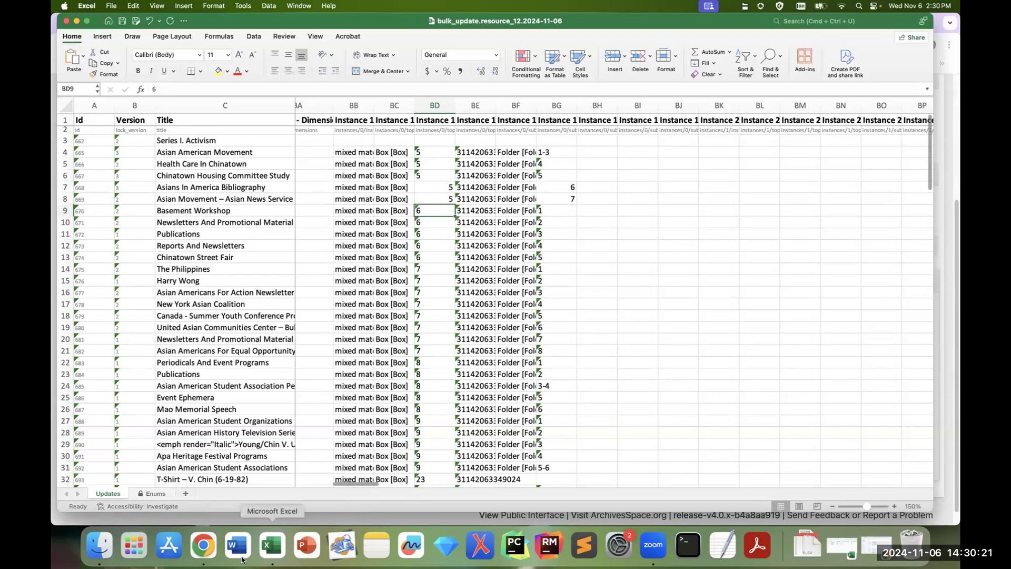
Step: Switch back to ArchivesSpace in Chrome, refresh the job page, and create a new Bulk Archival Object Updater job from the background jobs list
{"action": "left_click", "coordinate": [203, 546]}
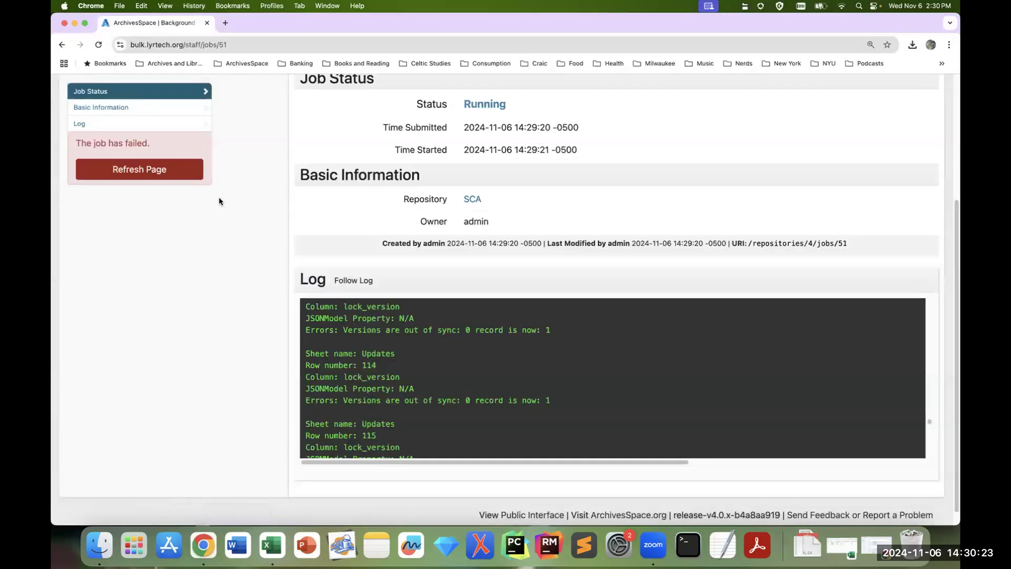
{"action": "left_click", "coordinate": [182, 170]}
{"action": "scroll", "coordinate": [671, 313], "scroll_direction": "up", "scroll_amount": 4}
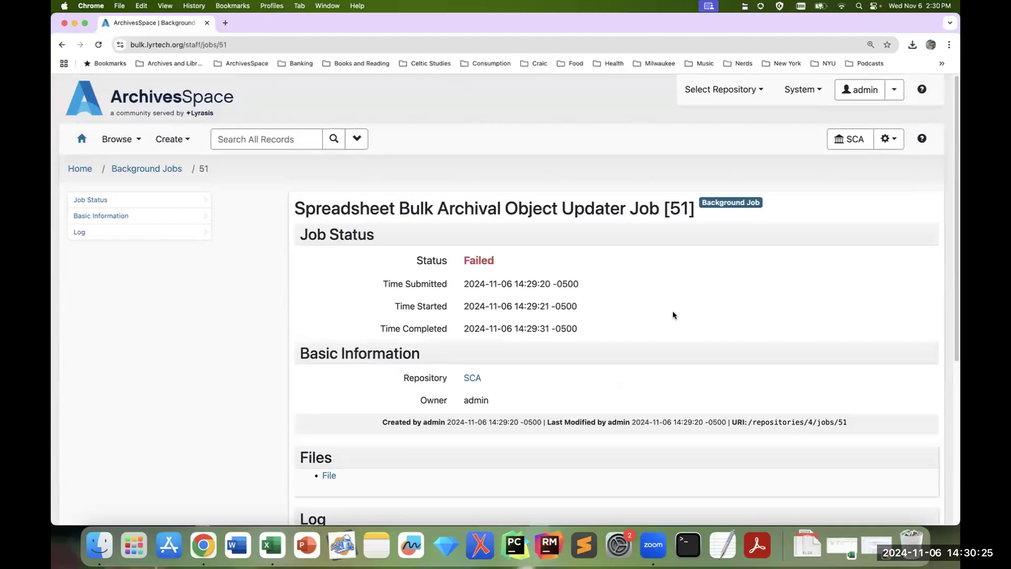
{"action": "left_click", "coordinate": [895, 139]}
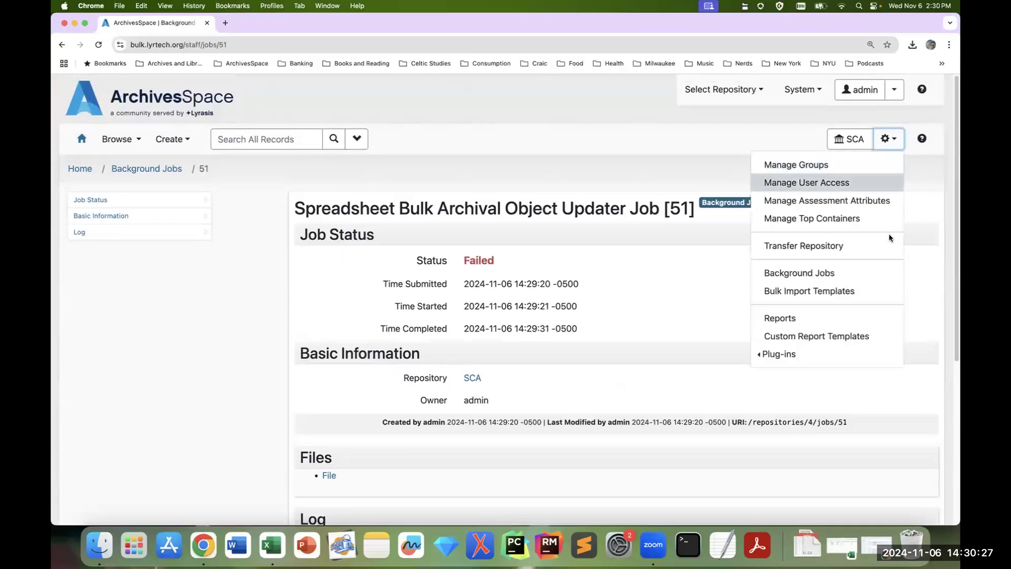
{"action": "left_click", "coordinate": [875, 275]}
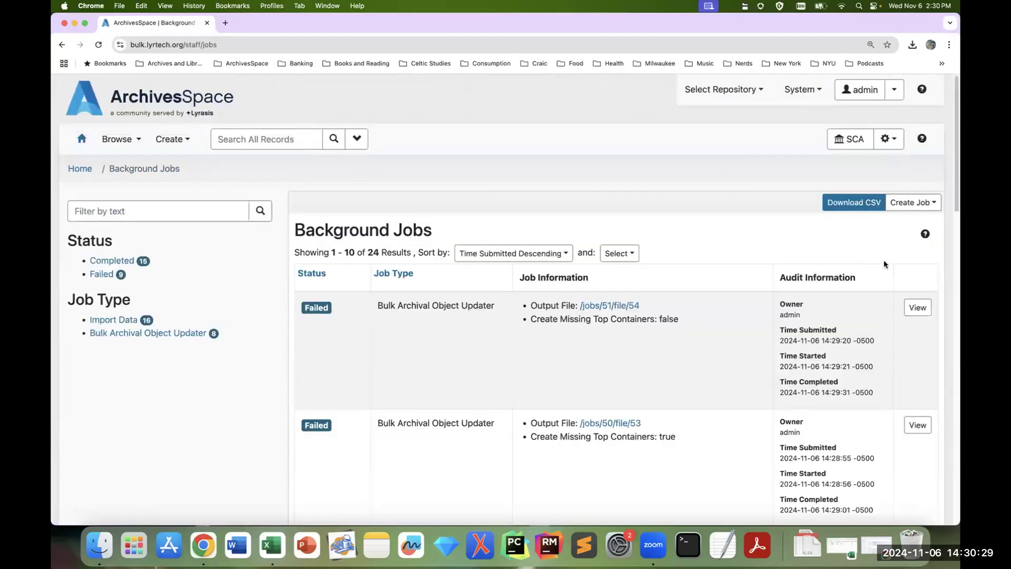
{"action": "left_click", "coordinate": [907, 205]}
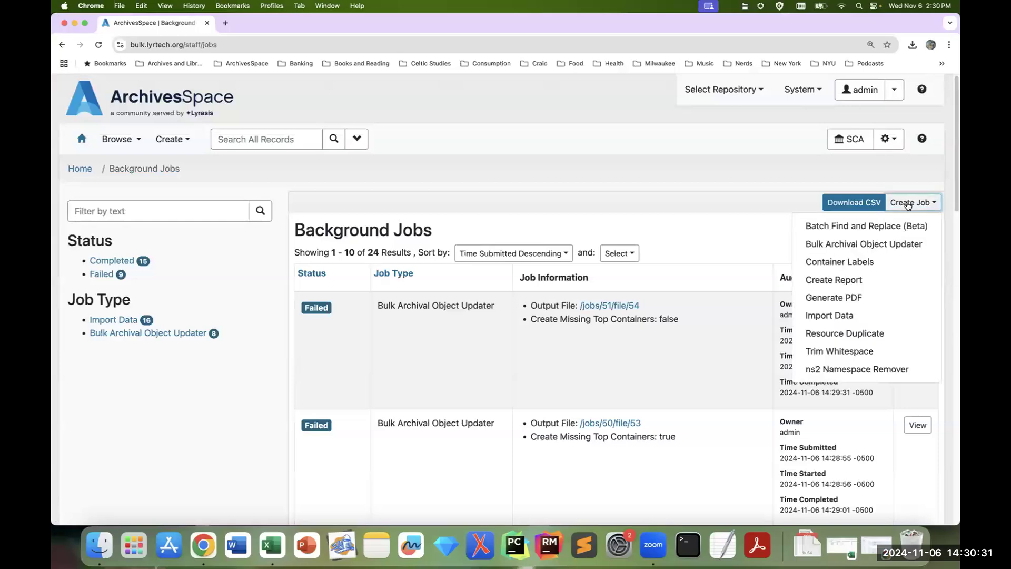
{"action": "left_click", "coordinate": [906, 241]}
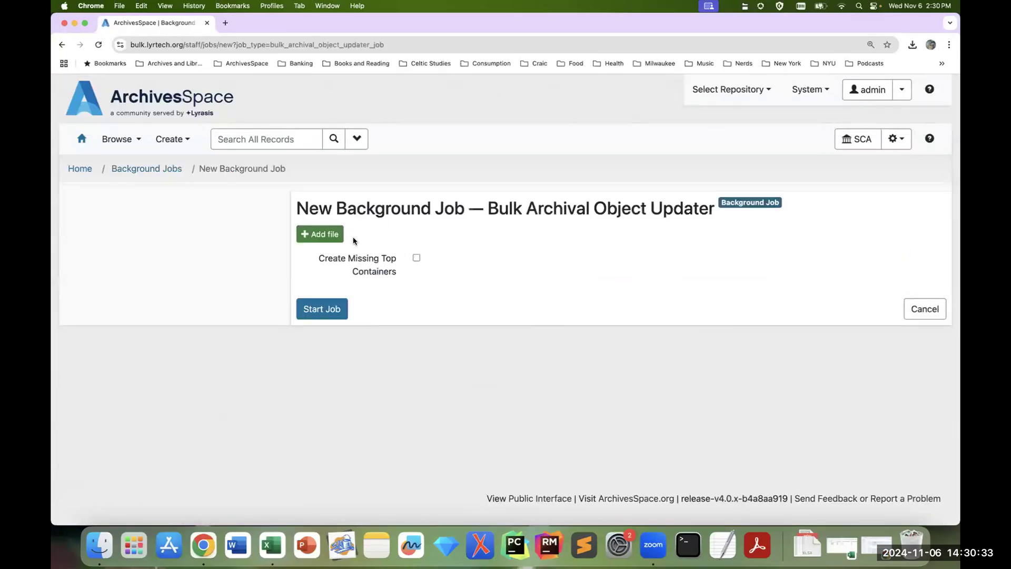
{"action": "left_click", "coordinate": [333, 237]}
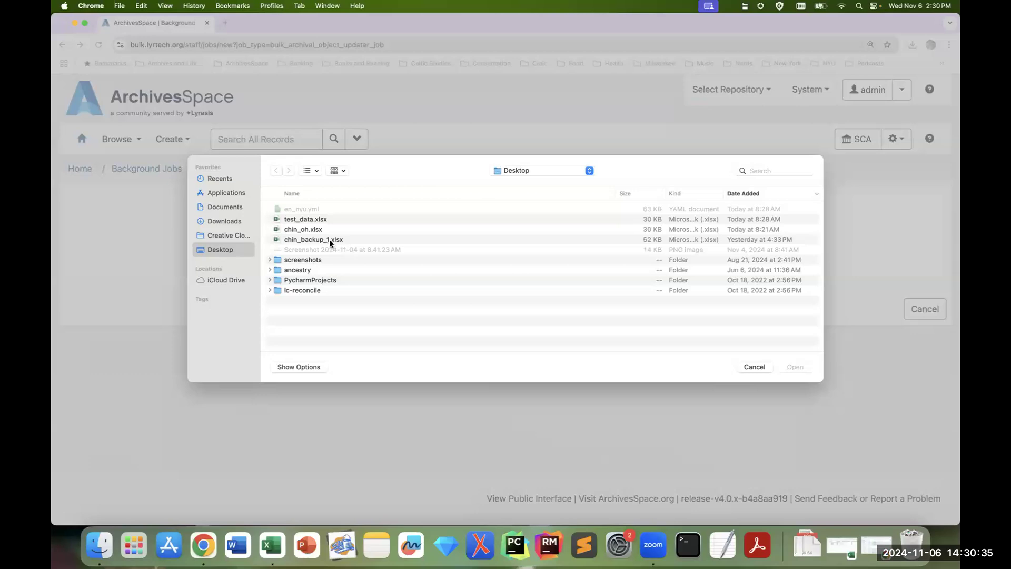
{"action": "left_click", "coordinate": [230, 224]}
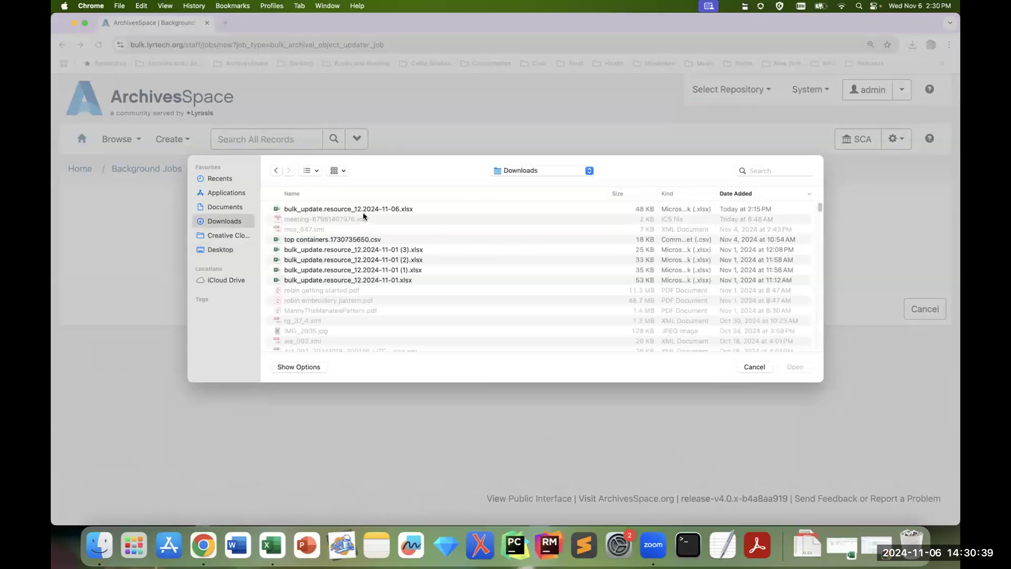
{"action": "left_click", "coordinate": [363, 210]}
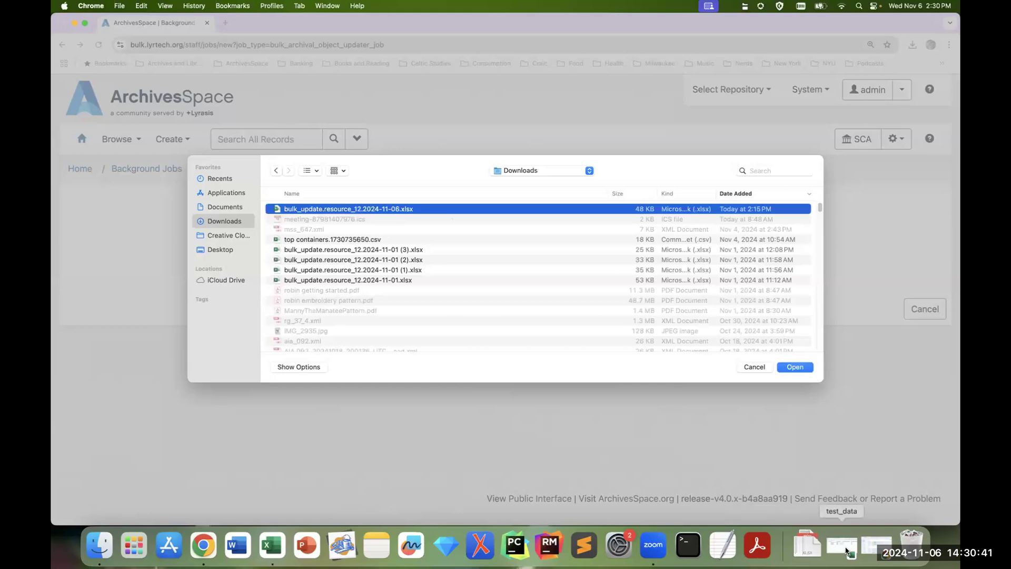
{"action": "left_click", "coordinate": [755, 367]}
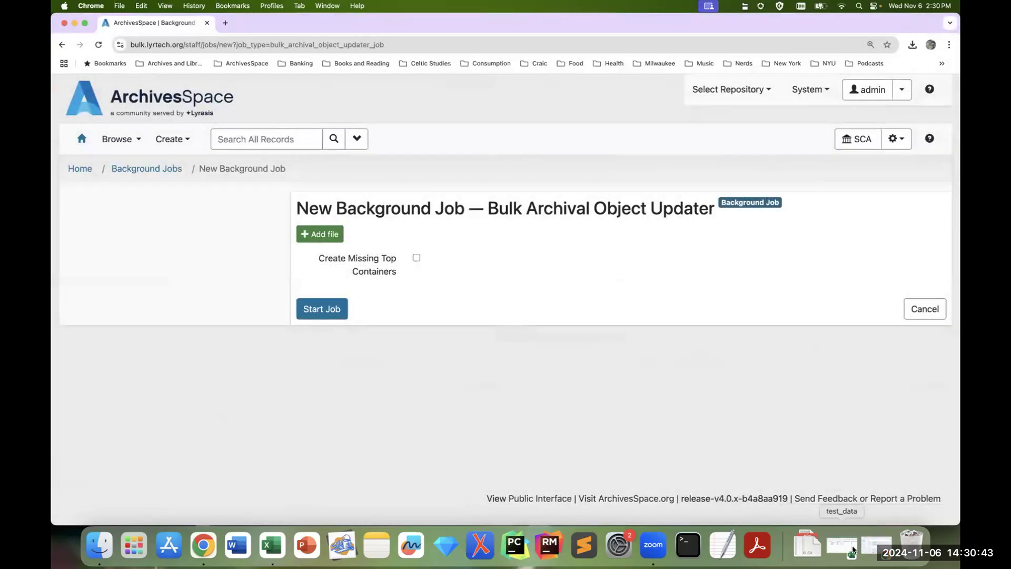
{"action": "left_click", "coordinate": [842, 545]}
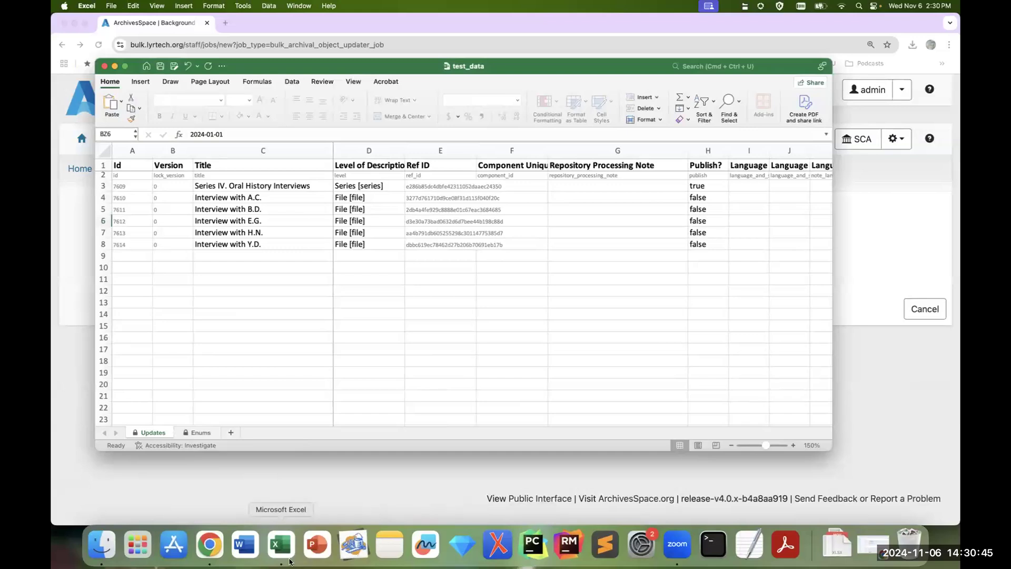
{"action": "left_click", "coordinate": [281, 545]}
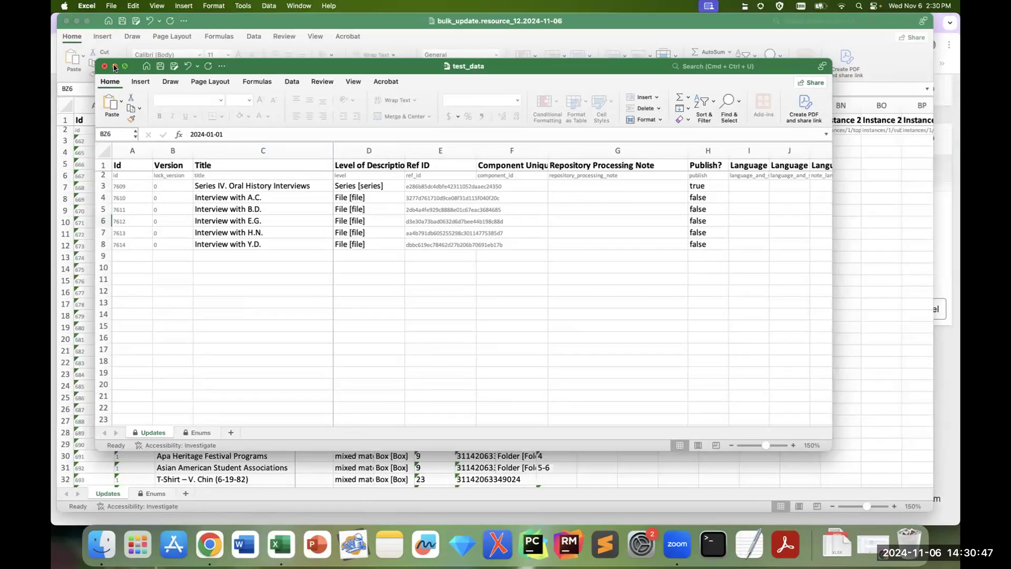
{"action": "left_click", "coordinate": [114, 67]}
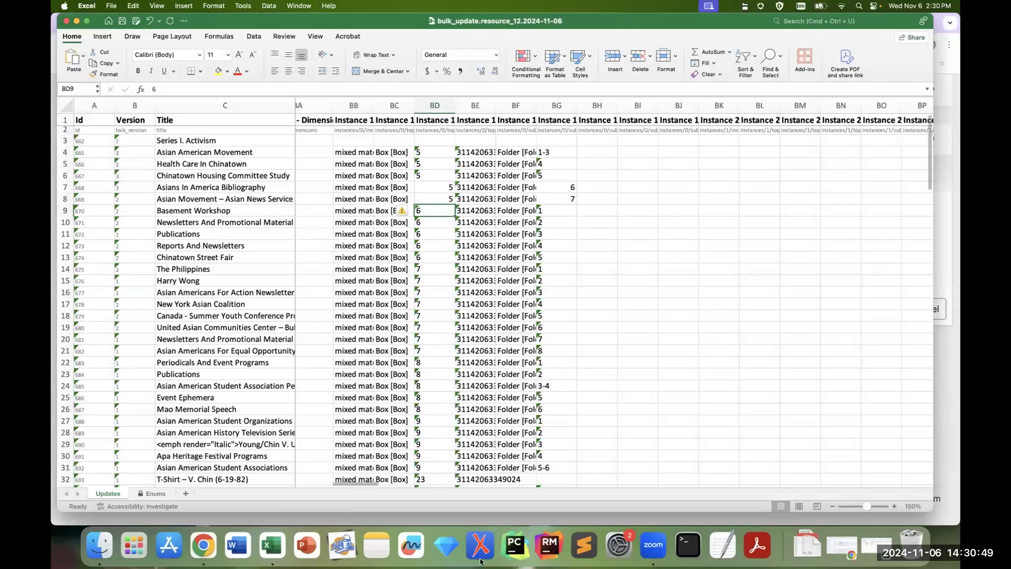
Step: In Chrome, add bulk_update.resource_12.2024-11-06.xlsx from Downloads and start the job without creating missing top containers
{"action": "left_click", "coordinate": [203, 545]}
{"action": "left_click", "coordinate": [321, 233]}
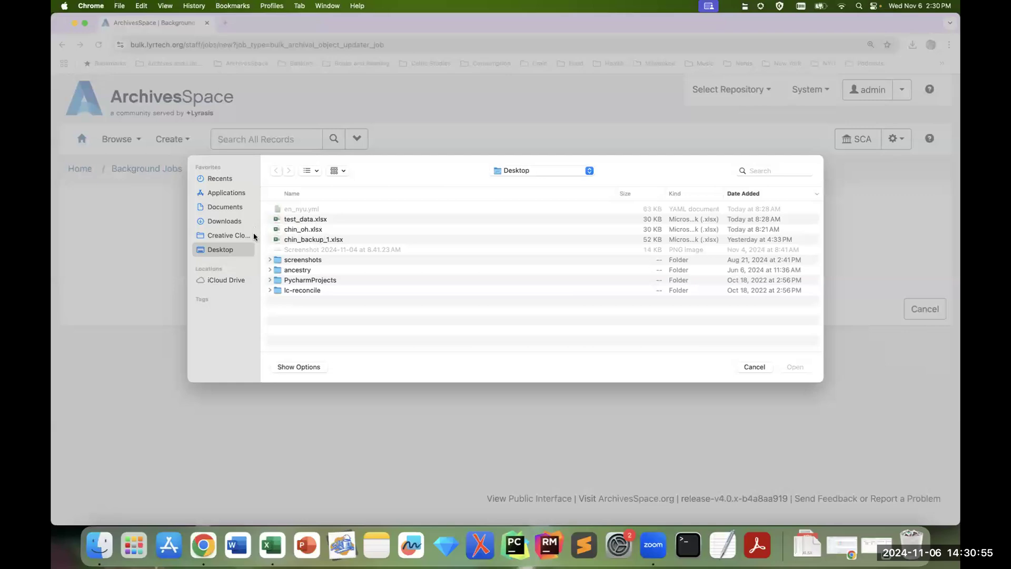
{"action": "left_click", "coordinate": [236, 219]}
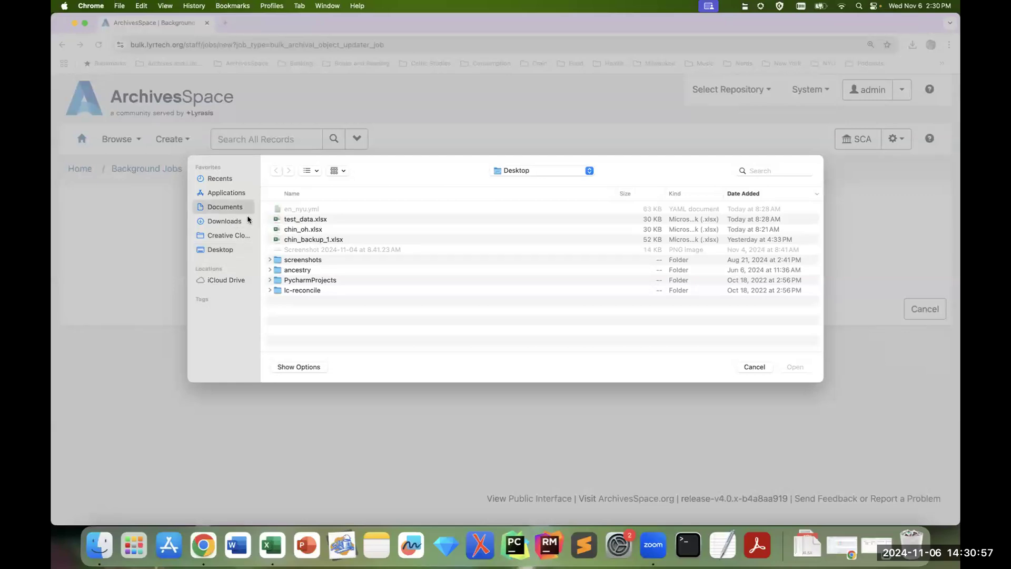
{"action": "left_click", "coordinate": [429, 210]}
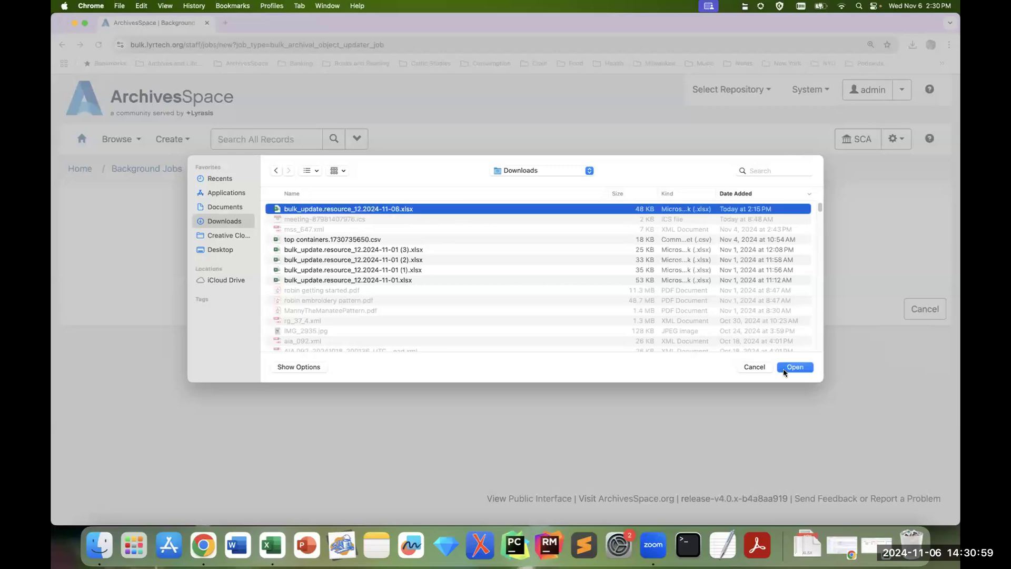
{"action": "left_click", "coordinate": [787, 367]}
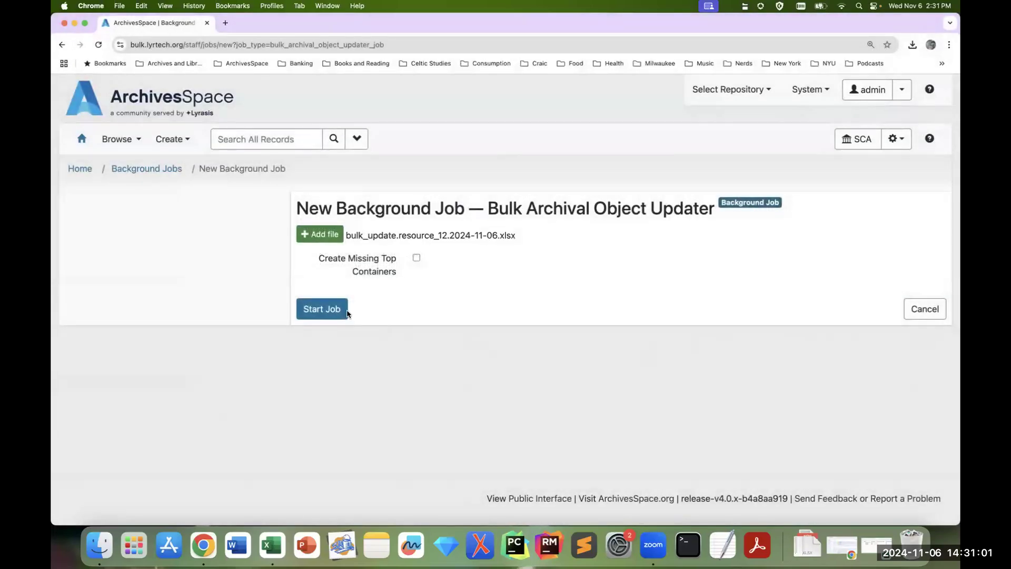
{"action": "left_click", "coordinate": [345, 311]}
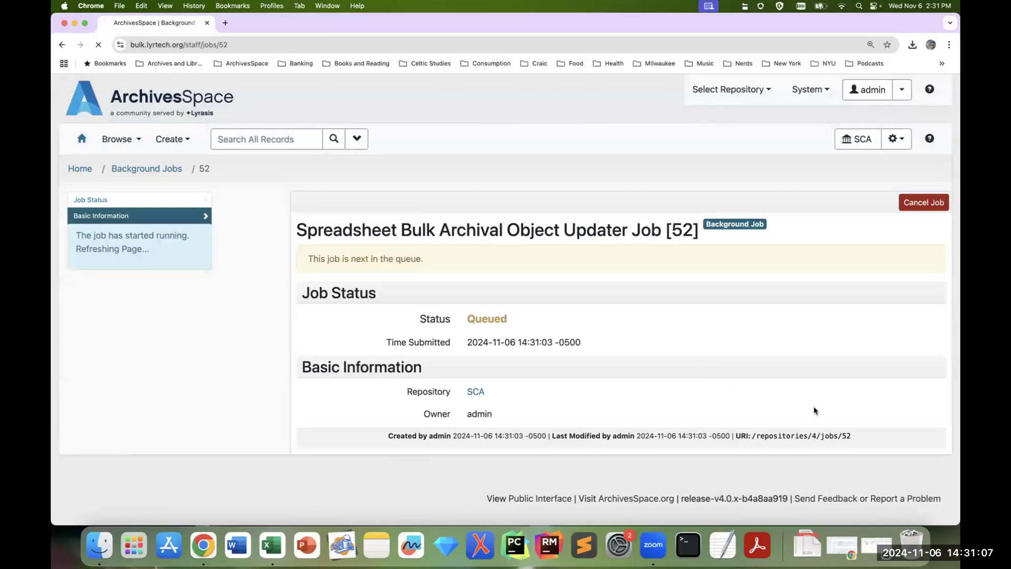
Step: Examine the job's log from the first updated archival object through to the closing summary
{"action": "left_click_drag", "start_coordinate": [957, 386], "coordinate": [959, 459]}
{"action": "scroll", "coordinate": [959, 459], "scroll_direction": "down", "scroll_amount": 3}
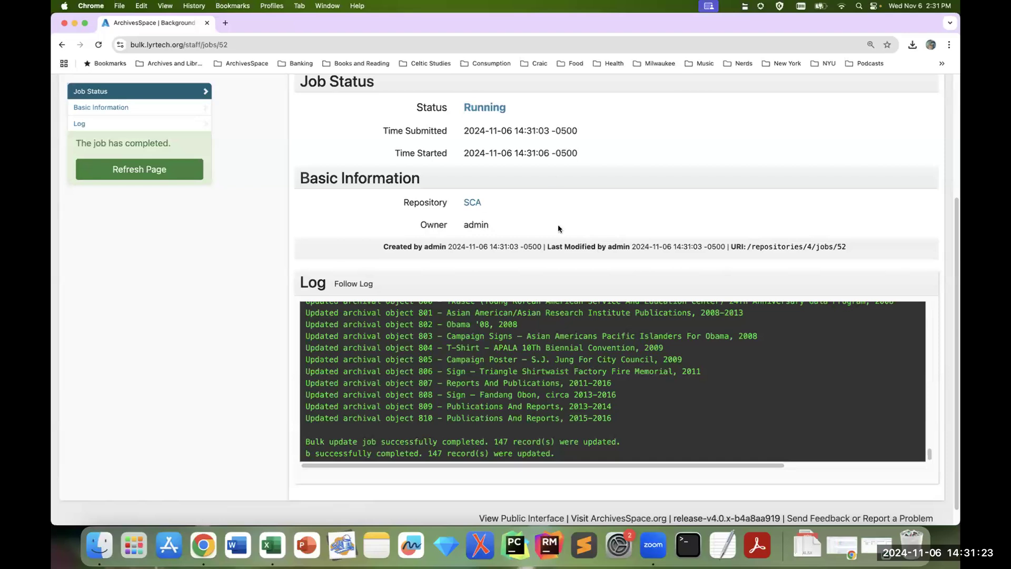
{"action": "scroll", "coordinate": [672, 339], "scroll_direction": "up", "scroll_amount": 20}
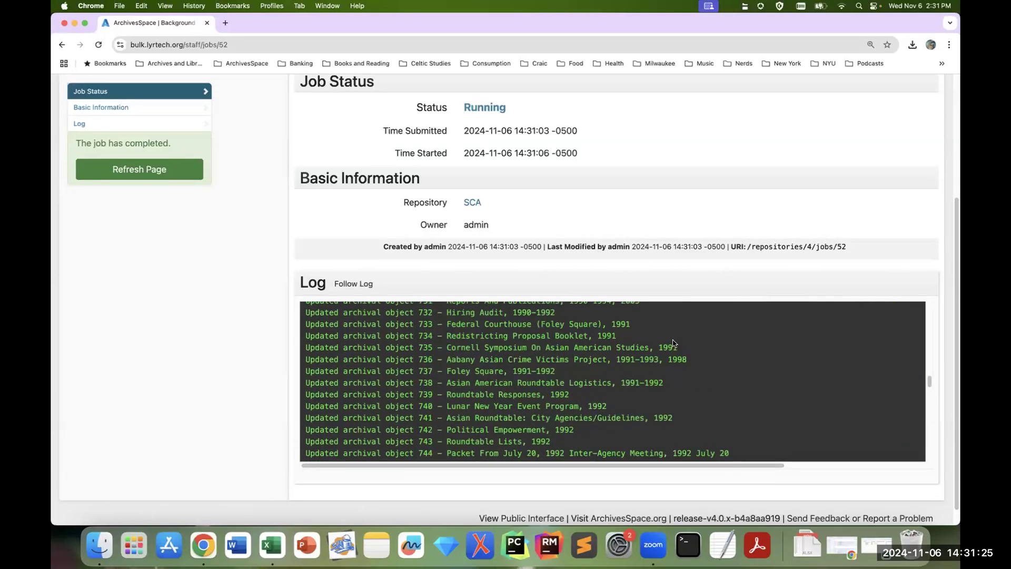
{"action": "scroll", "coordinate": [672, 344], "scroll_direction": "up", "scroll_amount": 10}
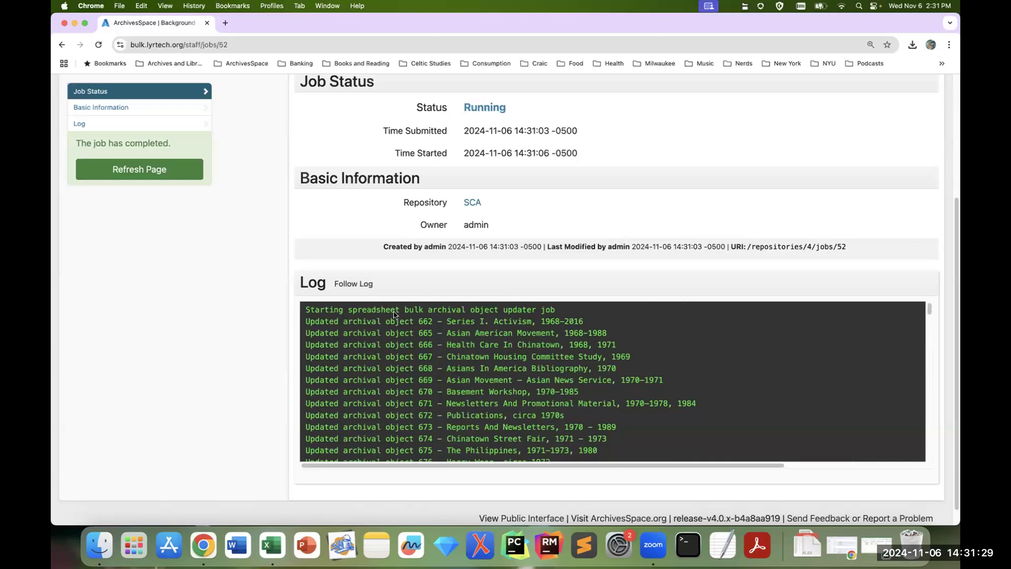
{"action": "left_click_drag", "start_coordinate": [347, 324], "coordinate": [465, 436]}
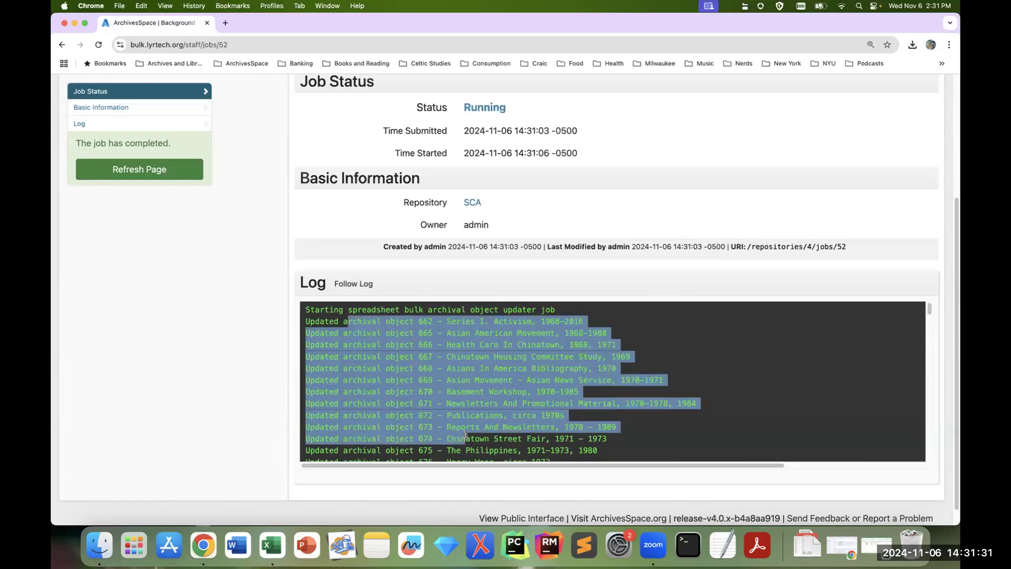
{"action": "left_click", "coordinate": [476, 391]}
{"action": "scroll", "coordinate": [484, 390], "scroll_direction": "down", "scroll_amount": 15}
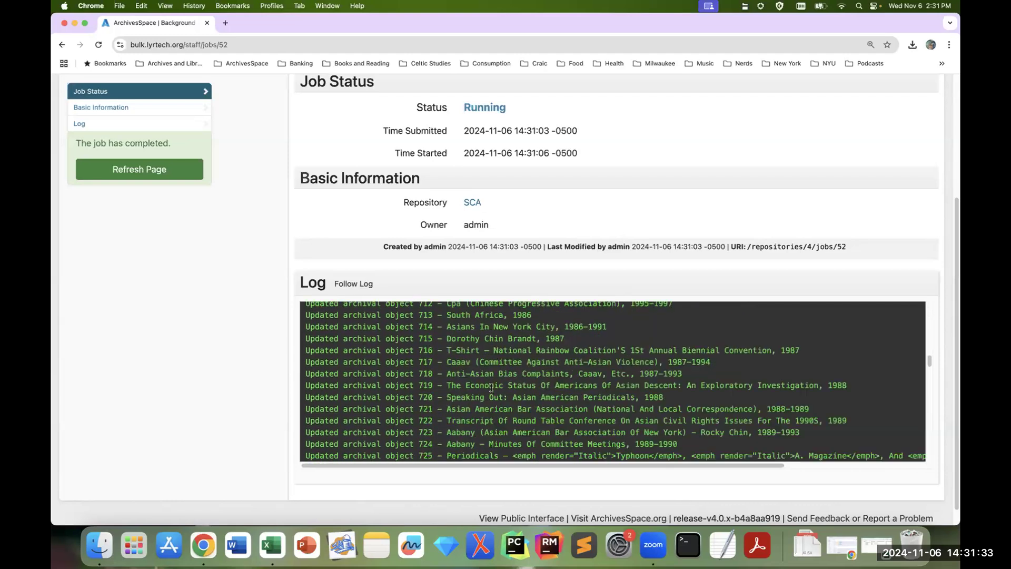
{"action": "scroll", "coordinate": [490, 391], "scroll_direction": "down", "scroll_amount": 15}
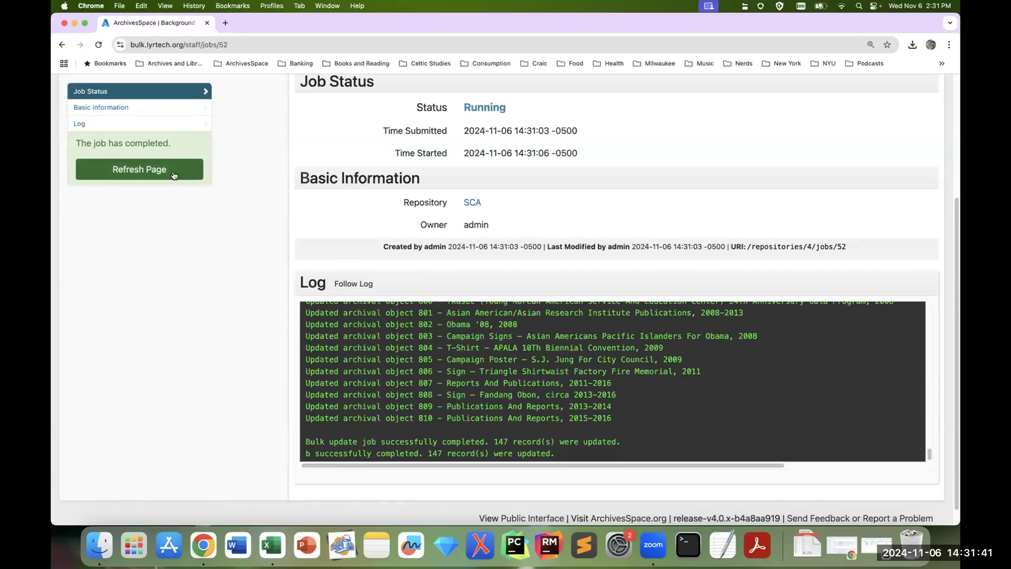
Step: Refresh the completed job's page and open the first record under New & Modified Records in the Rocky Chin Papers tree
{"action": "left_click", "coordinate": [139, 169]}
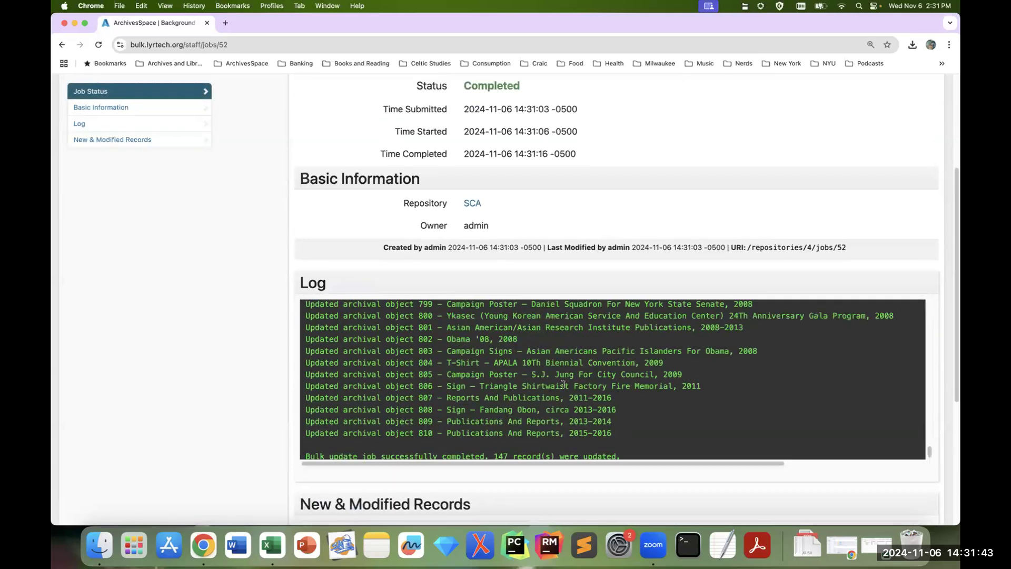
{"action": "scroll", "coordinate": [411, 389], "scroll_direction": "down", "scroll_amount": 5}
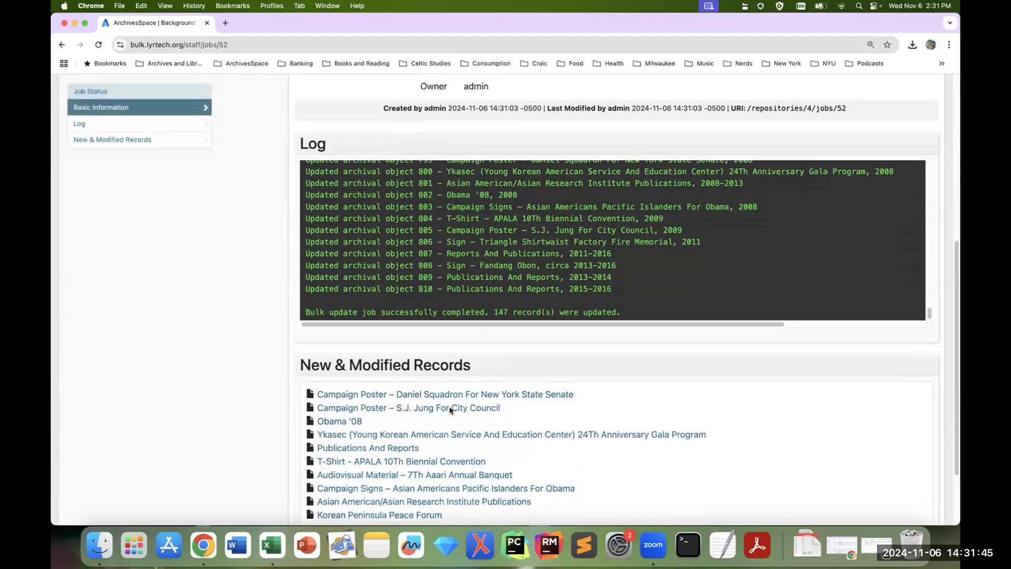
{"action": "left_click", "coordinate": [425, 395]}
{"action": "scroll", "coordinate": [217, 293], "scroll_direction": "up", "scroll_amount": 15}
{"action": "left_click_drag", "start_coordinate": [930, 260], "coordinate": [946, 194]}
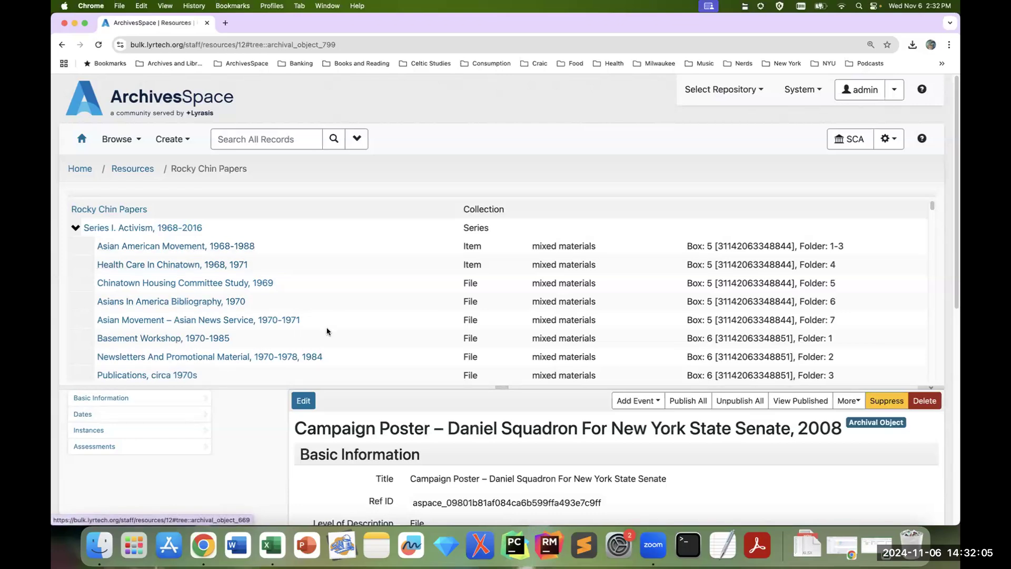
Step: Open Asian American Movement, 1968-1988 in edit mode and review its basic information and dates
{"action": "scroll", "coordinate": [181, 268], "scroll_direction": "down", "scroll_amount": 5}
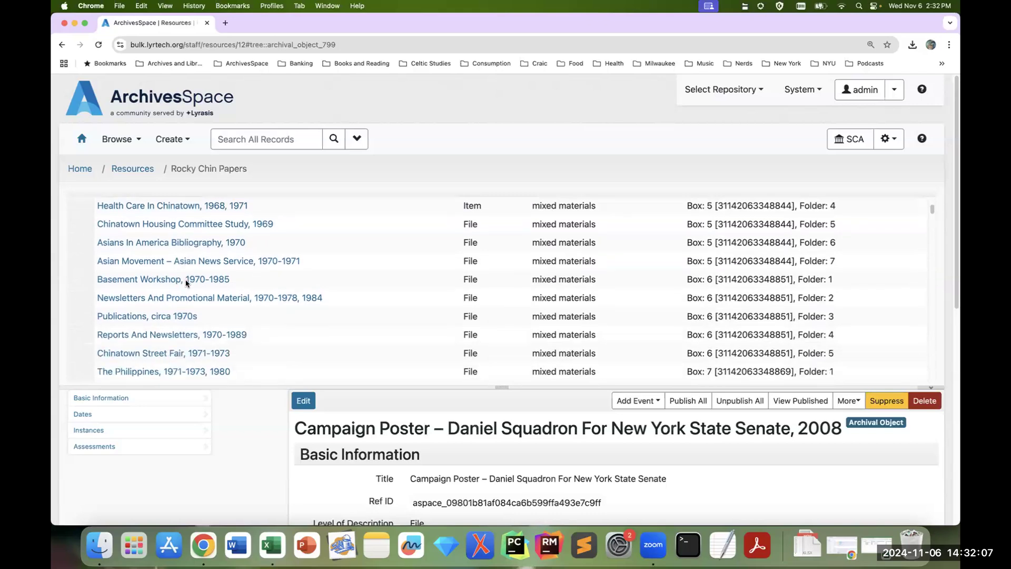
{"action": "scroll", "coordinate": [187, 295], "scroll_direction": "up", "scroll_amount": 5}
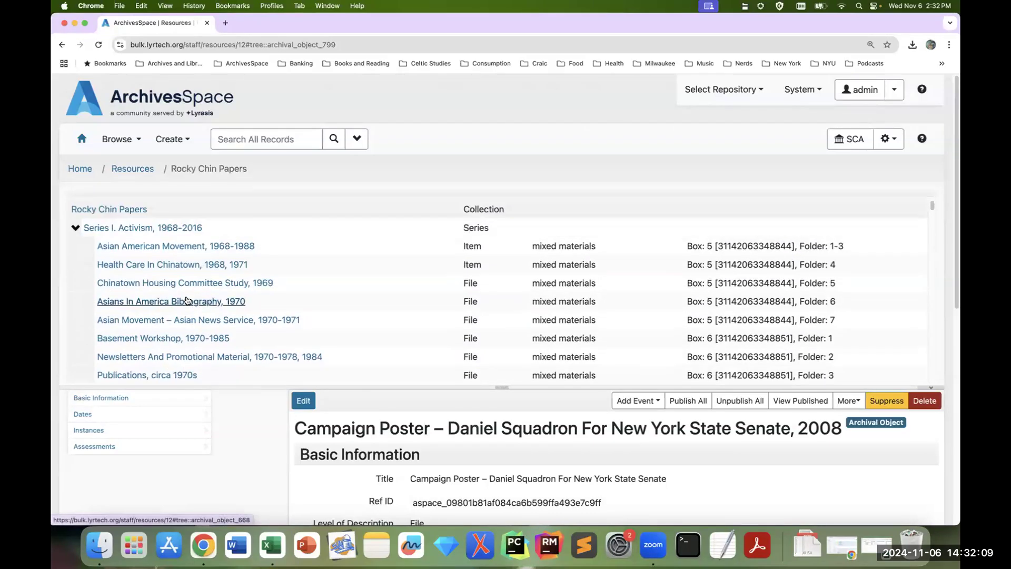
{"action": "left_click", "coordinate": [198, 249]}
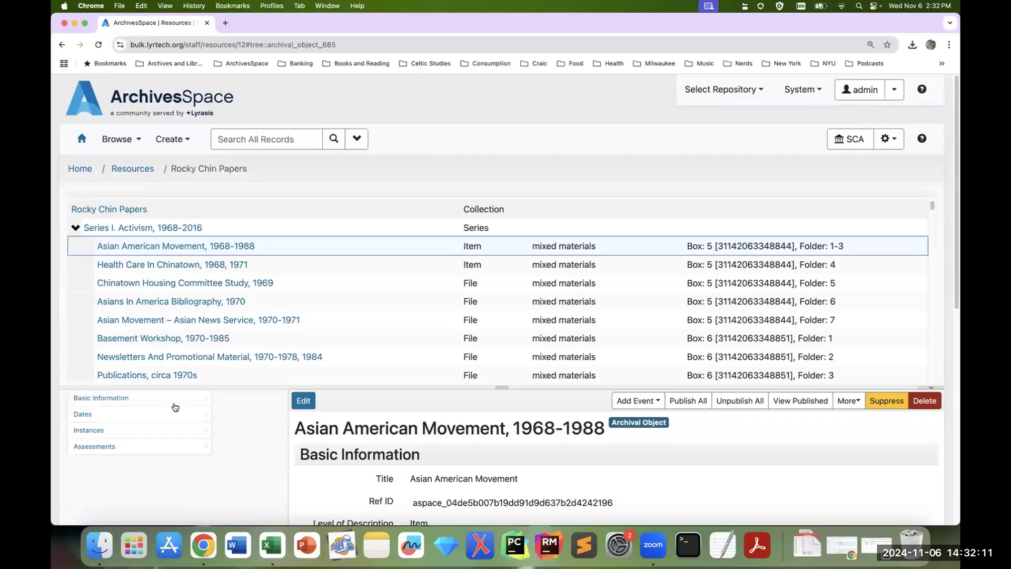
{"action": "left_click", "coordinate": [304, 402]}
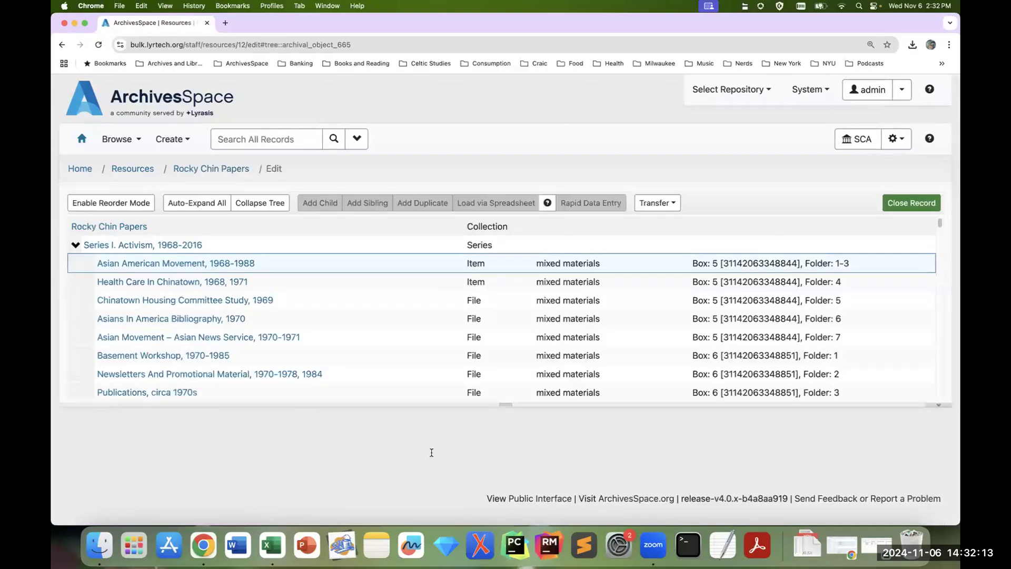
{"action": "scroll", "coordinate": [446, 458], "scroll_direction": "down", "scroll_amount": 5}
{"action": "scroll", "coordinate": [445, 459], "scroll_direction": "down", "scroll_amount": 6}
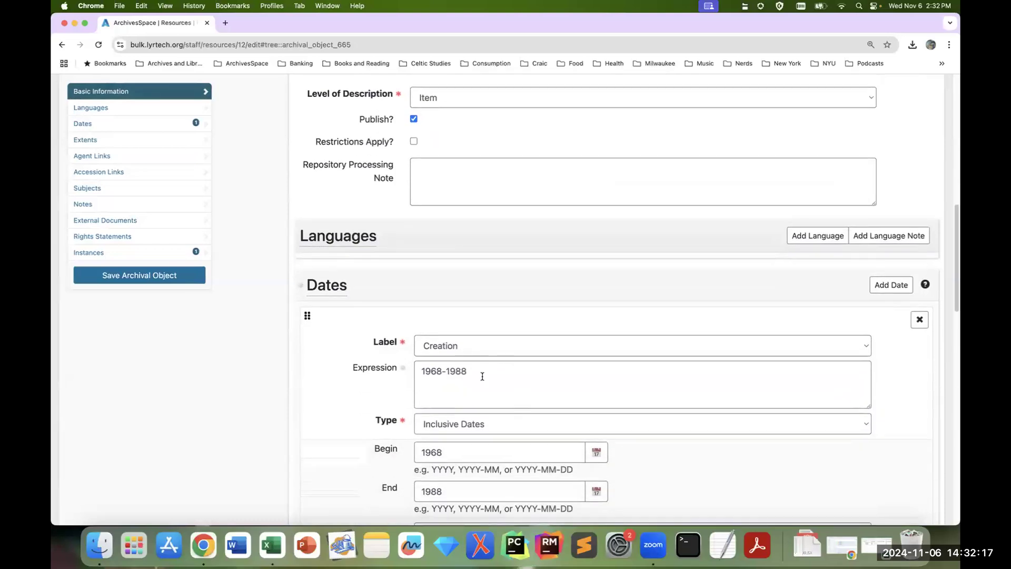
{"action": "scroll", "coordinate": [422, 392], "scroll_direction": "up", "scroll_amount": 10}
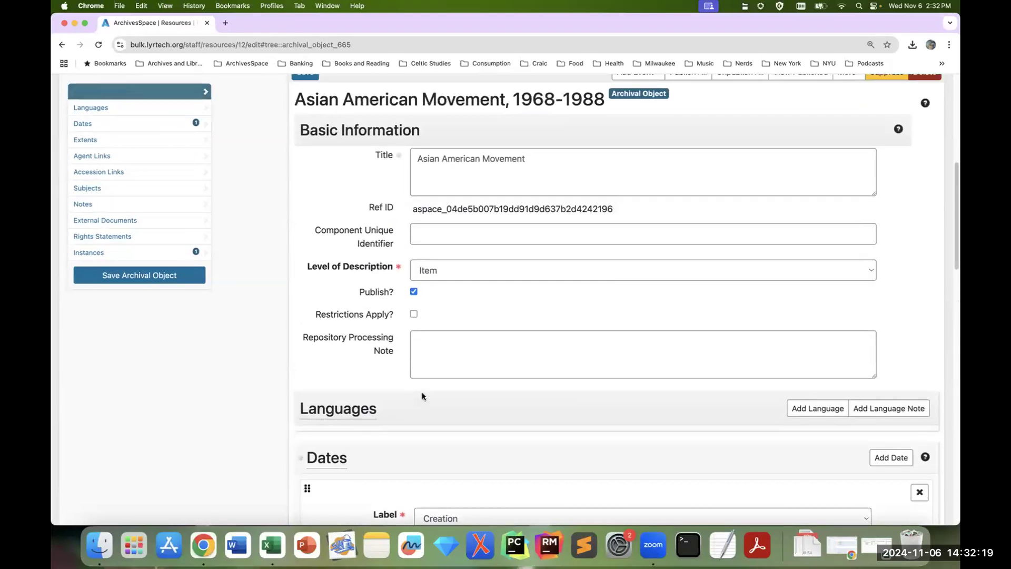
Step: Examine the box and folder assignments of the Series I. Activism files throughout the Rocky Chin Papers tree
{"action": "scroll", "coordinate": [344, 306], "scroll_direction": "down", "scroll_amount": 2}
{"action": "scroll", "coordinate": [344, 306], "scroll_direction": "down", "scroll_amount": 3}
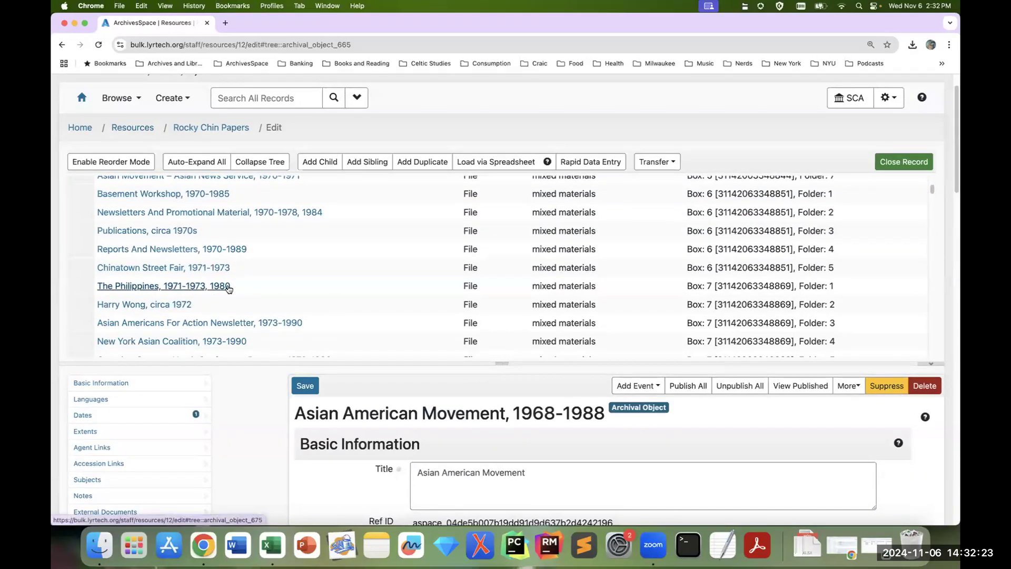
{"action": "scroll", "coordinate": [228, 288], "scroll_direction": "down", "scroll_amount": 2}
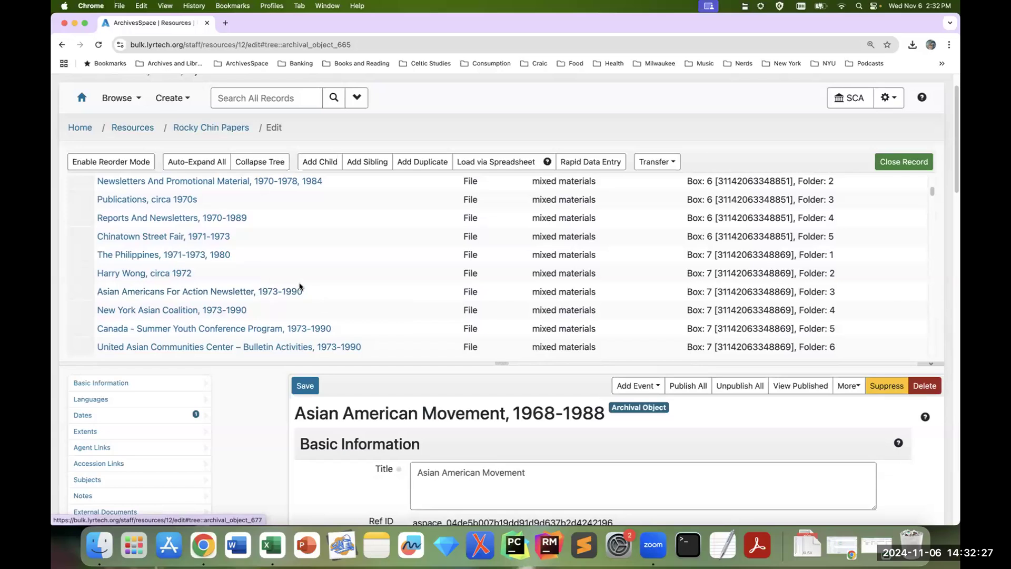
{"action": "scroll", "coordinate": [349, 307], "scroll_direction": "down", "scroll_amount": 9}
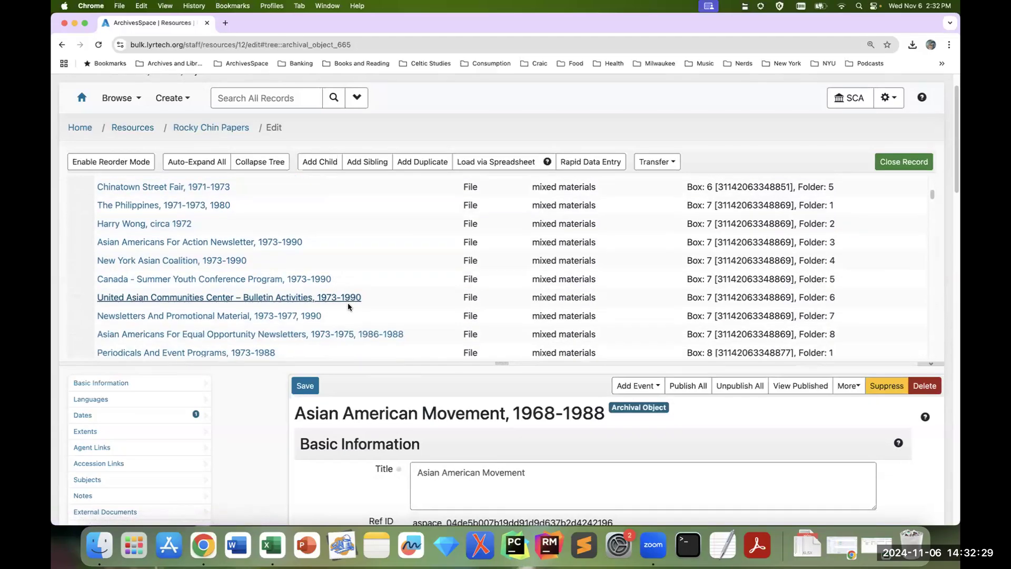
{"action": "scroll", "coordinate": [346, 308], "scroll_direction": "down", "scroll_amount": 20}
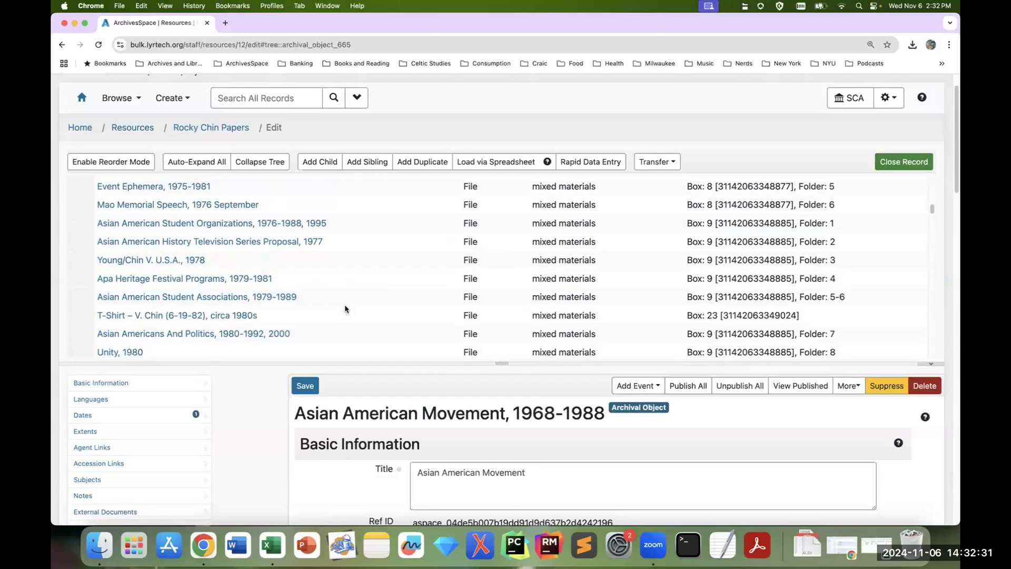
{"action": "scroll", "coordinate": [345, 309], "scroll_direction": "down", "scroll_amount": 13}
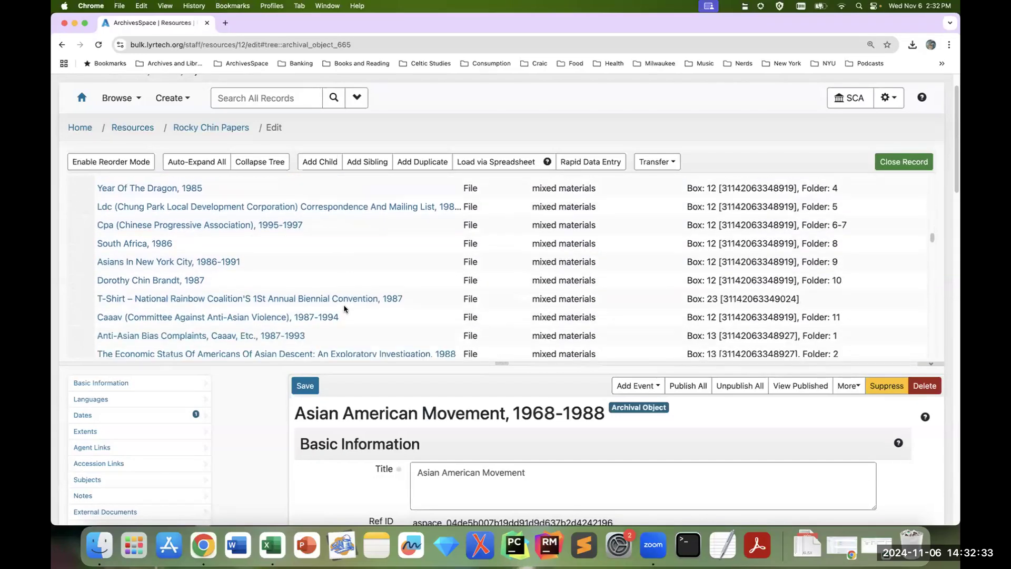
{"action": "scroll", "coordinate": [344, 308], "scroll_direction": "down", "scroll_amount": 14}
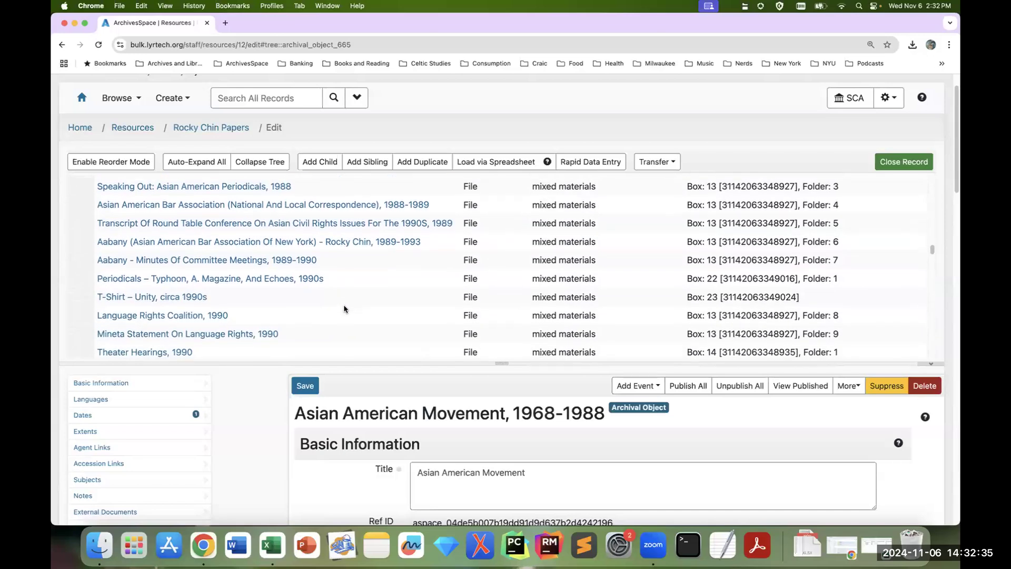
{"action": "scroll", "coordinate": [345, 308], "scroll_direction": "down", "scroll_amount": 12}
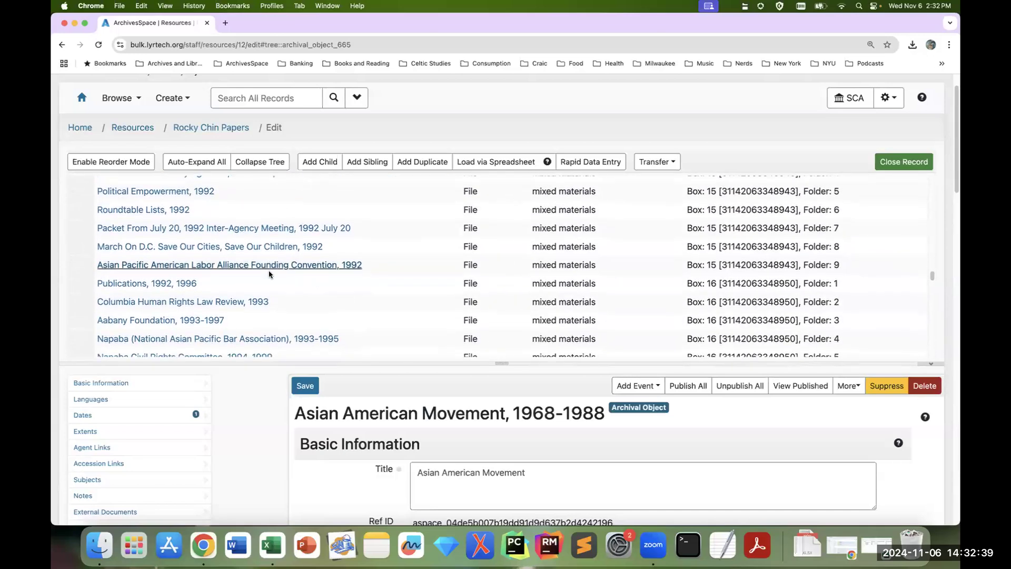
{"action": "scroll", "coordinate": [319, 278], "scroll_direction": "down", "scroll_amount": 3}
{"action": "scroll", "coordinate": [318, 282], "scroll_direction": "down", "scroll_amount": 8}
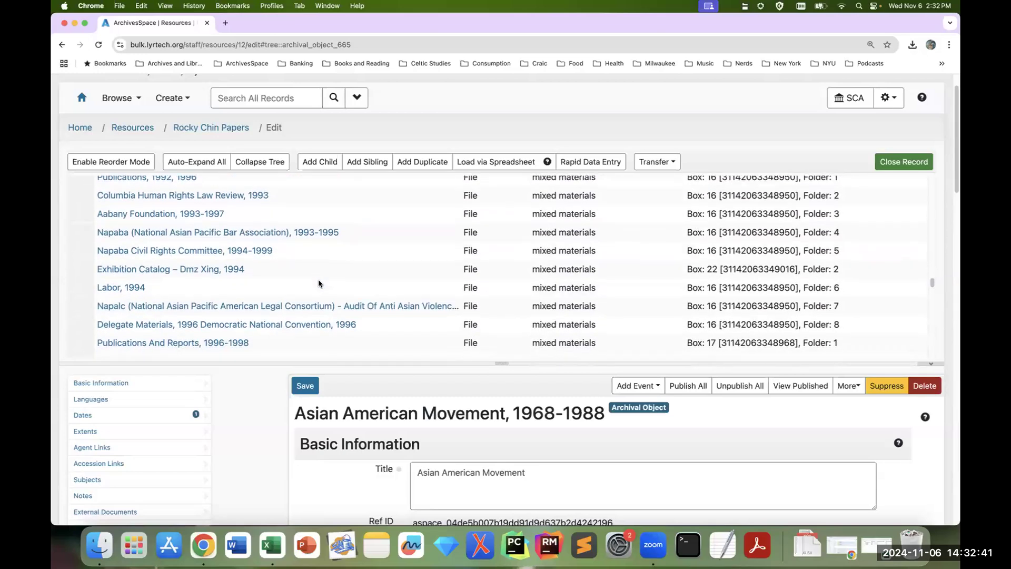
{"action": "scroll", "coordinate": [318, 283], "scroll_direction": "down", "scroll_amount": 9}
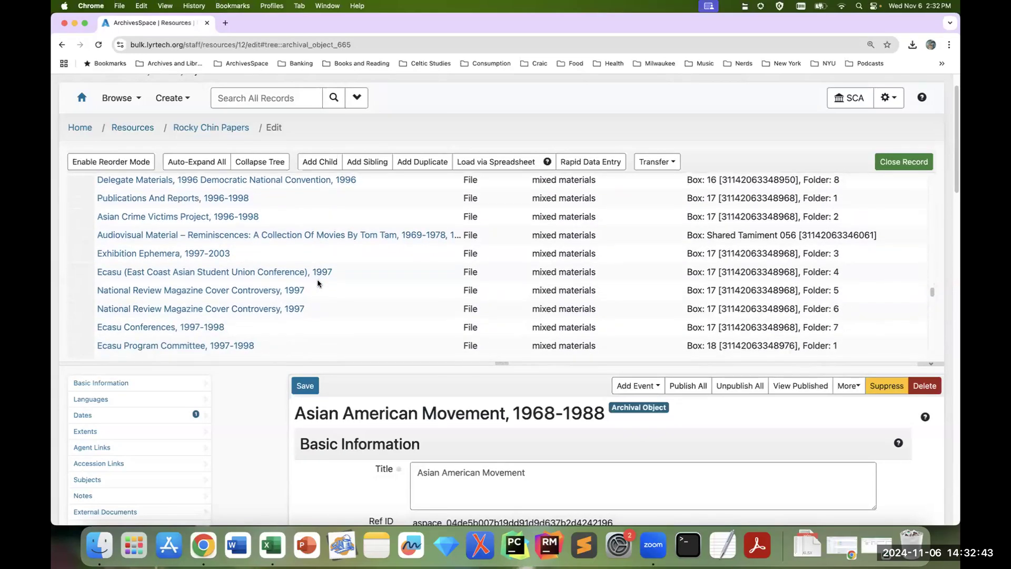
{"action": "scroll", "coordinate": [320, 282], "scroll_direction": "down", "scroll_amount": 4}
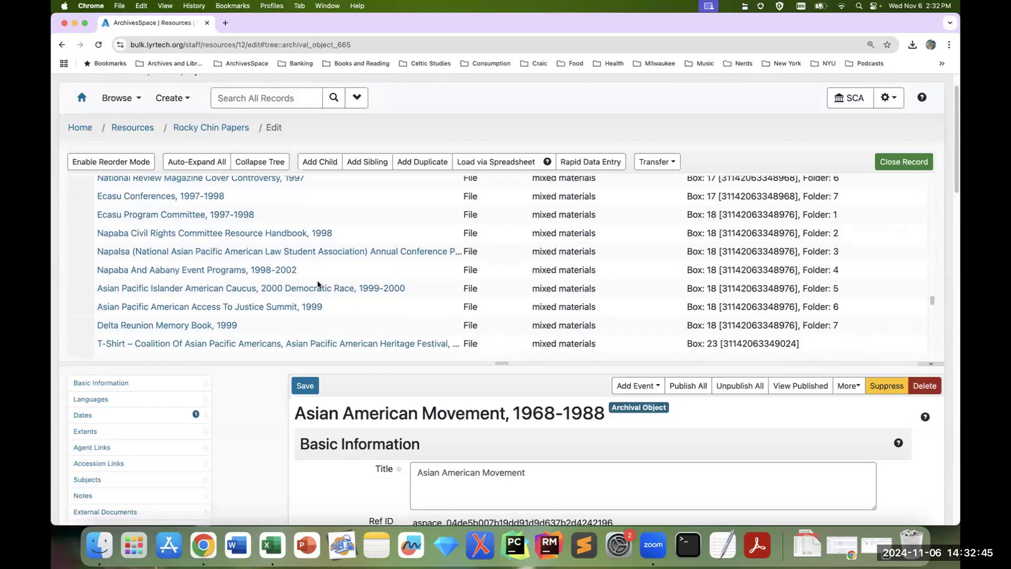
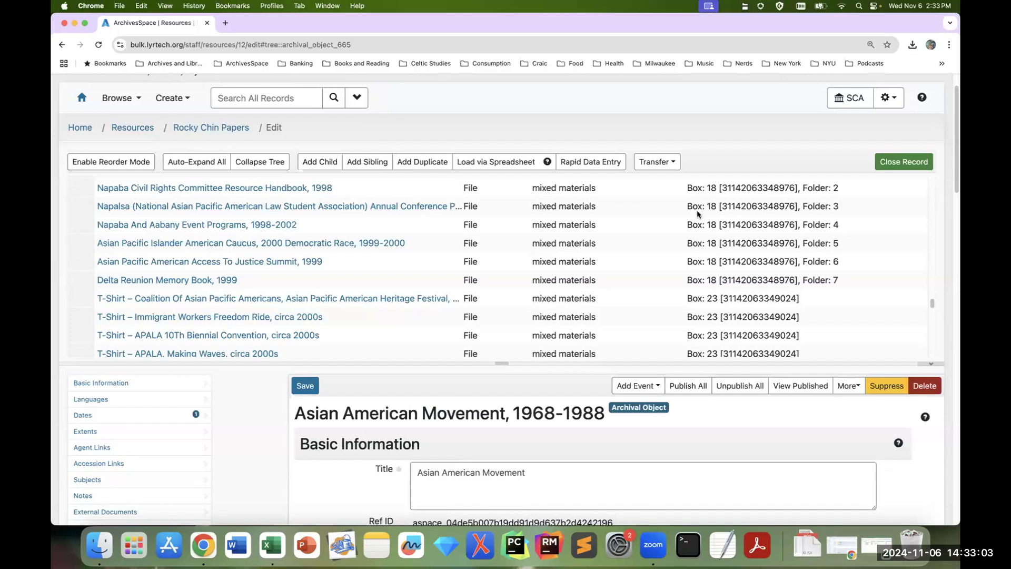
Step: Close the record from editing, collapse Series I in the collection tree, and open Series IV. Oral History Interviews
{"action": "left_click", "coordinate": [901, 161]}
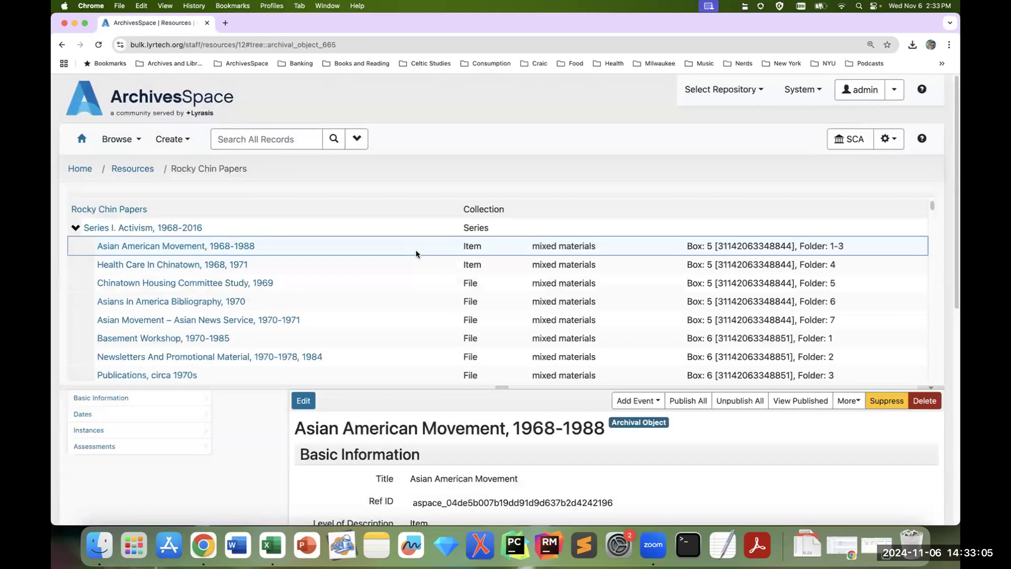
{"action": "left_click", "coordinate": [76, 229]}
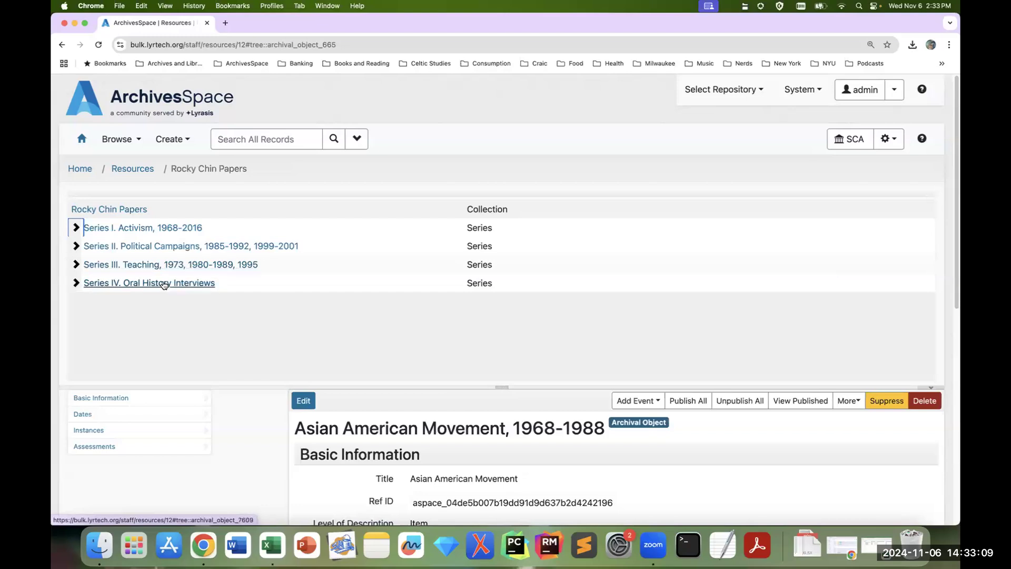
{"action": "left_click", "coordinate": [165, 284]}
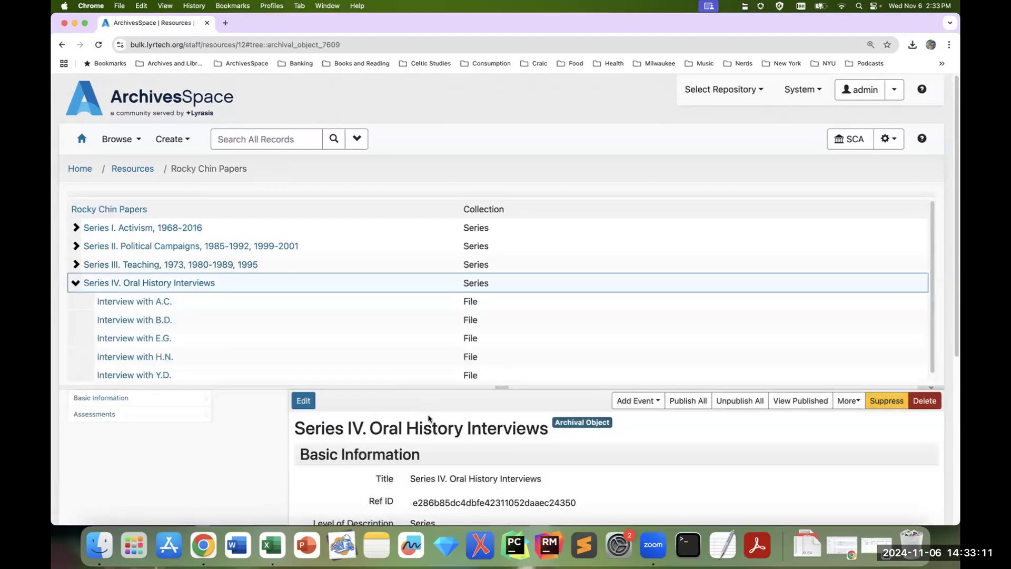
{"action": "scroll", "coordinate": [427, 419], "scroll_direction": "down", "scroll_amount": 2}
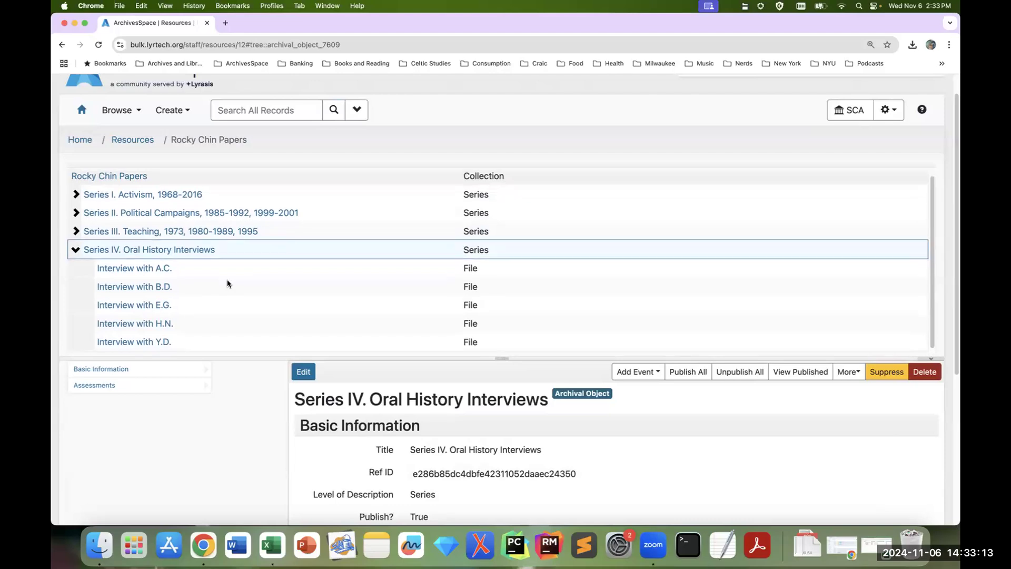
{"action": "scroll", "coordinate": [228, 283], "scroll_direction": "down", "scroll_amount": 1}
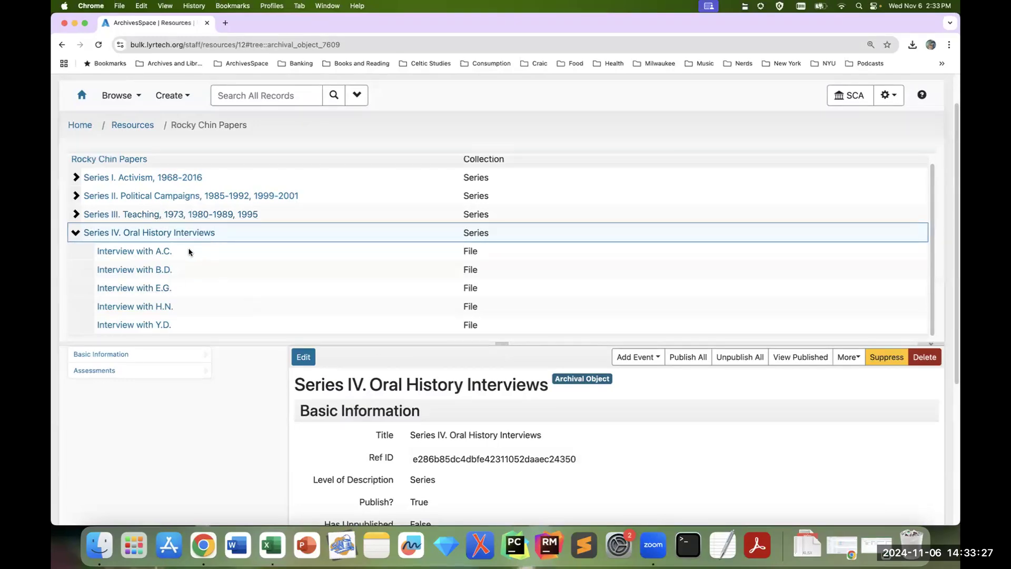
{"action": "scroll", "coordinate": [158, 189], "scroll_direction": "up", "scroll_amount": 1}
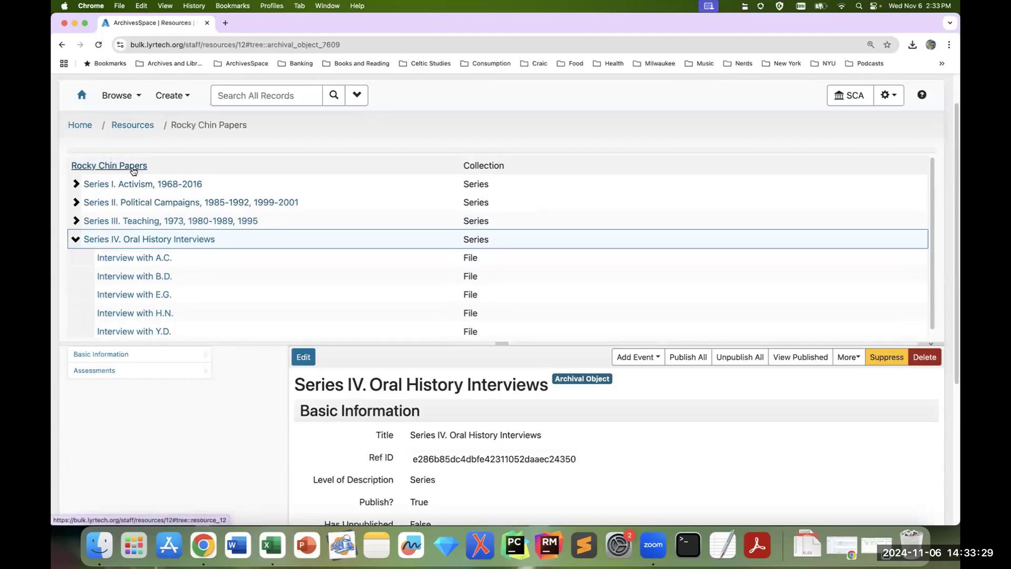
Step: Open the bulk archival object spreadsheet generator for the top-level collection record
{"action": "left_click", "coordinate": [133, 167]}
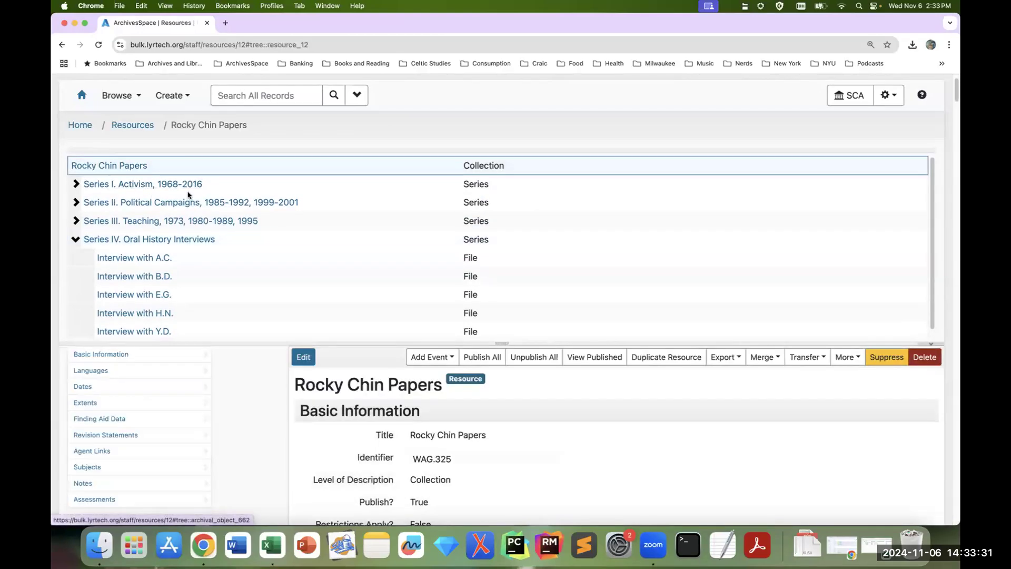
{"action": "left_click", "coordinate": [854, 358]}
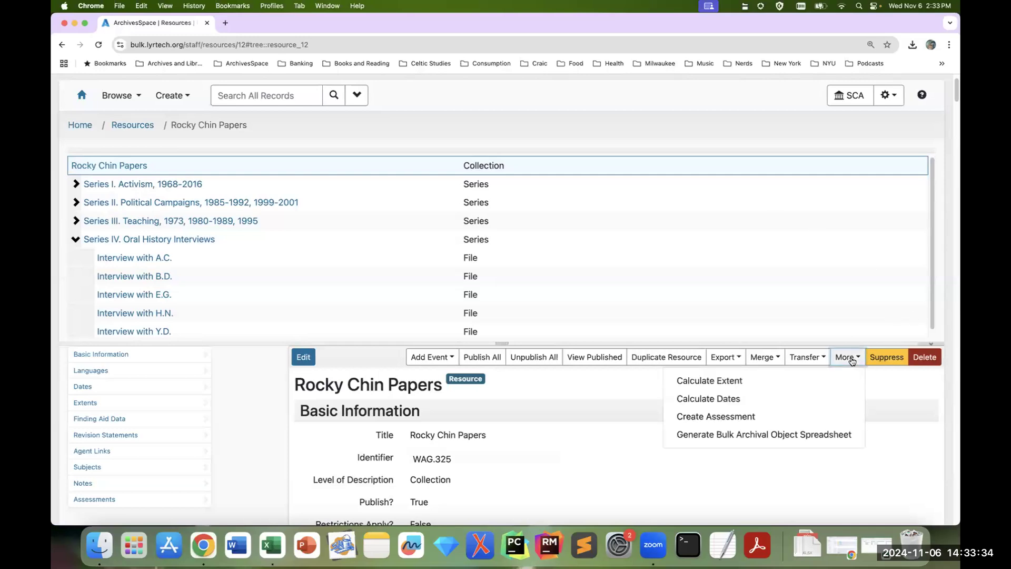
{"action": "left_click", "coordinate": [832, 433]}
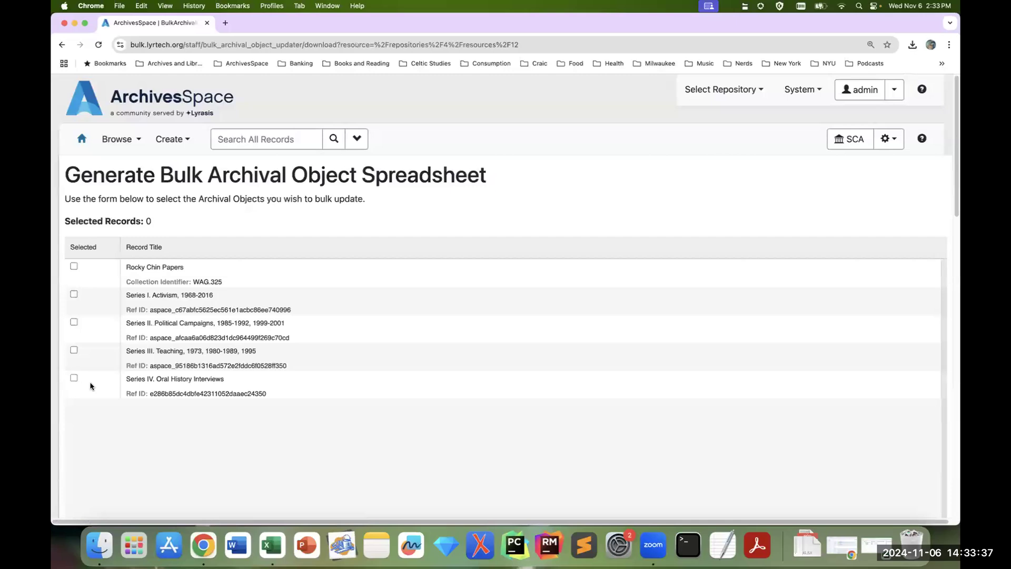
Step: Select Series IV. Oral History Interviews with its interviews and download the bulk update spreadsheet with all column types
{"action": "left_click", "coordinate": [74, 379]}
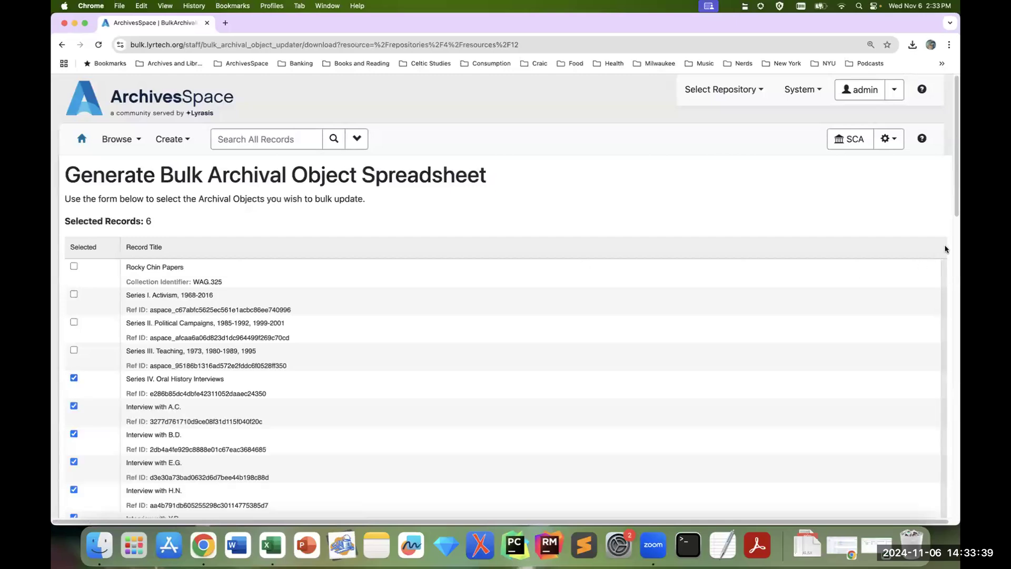
{"action": "scroll", "coordinate": [945, 249], "scroll_direction": "down", "scroll_amount": 5}
{"action": "scroll", "coordinate": [959, 271], "scroll_direction": "down", "scroll_amount": 4}
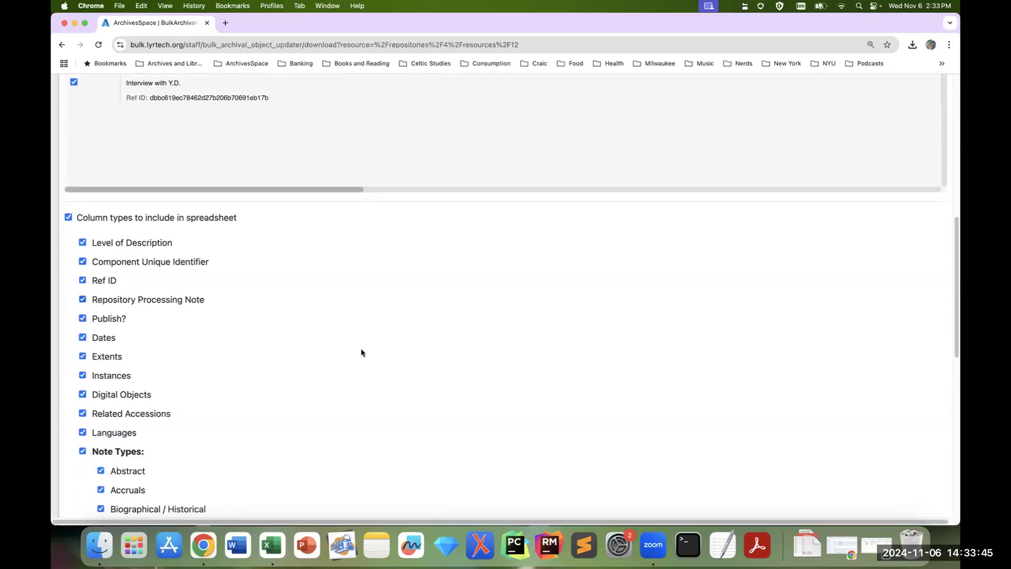
{"action": "scroll", "coordinate": [569, 278], "scroll_direction": "down", "scroll_amount": 4}
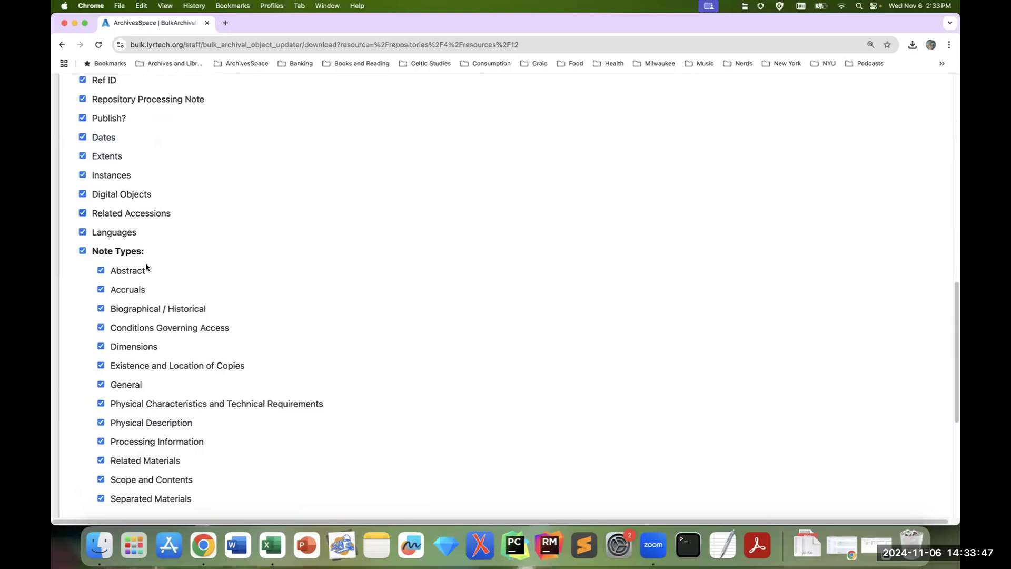
{"action": "scroll", "coordinate": [541, 366], "scroll_direction": "down", "scroll_amount": 5}
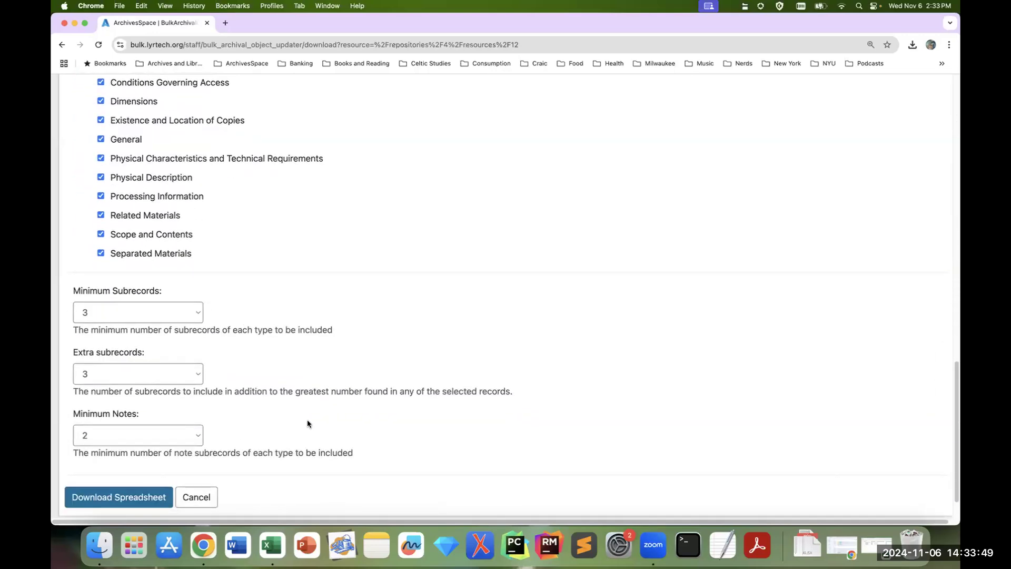
{"action": "left_click", "coordinate": [129, 506]}
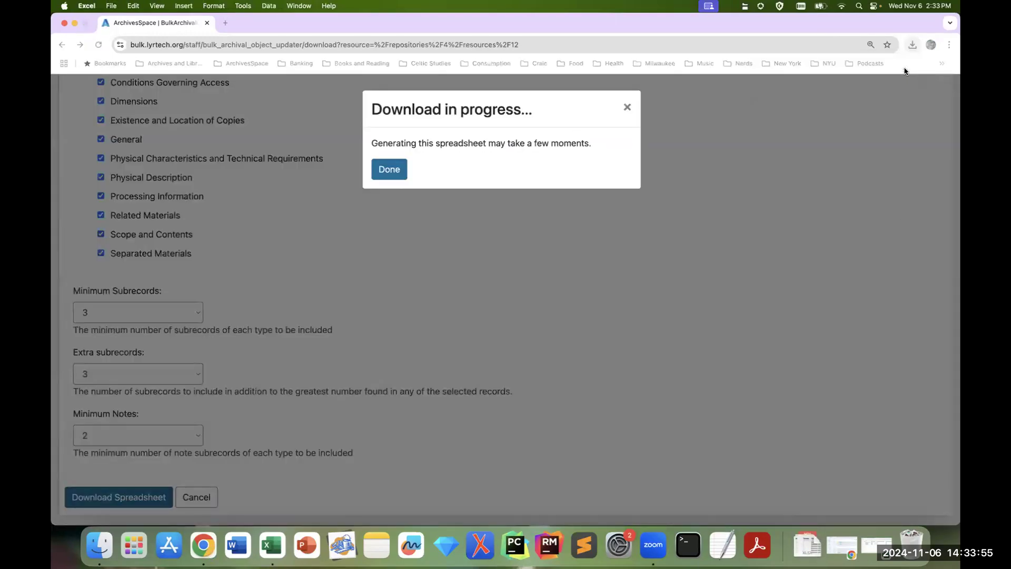
Step: Bring up the downloaded bulk update spreadsheet in Excel, zoom it to 130% and enlarge its window
{"action": "left_click", "coordinate": [904, 70]}
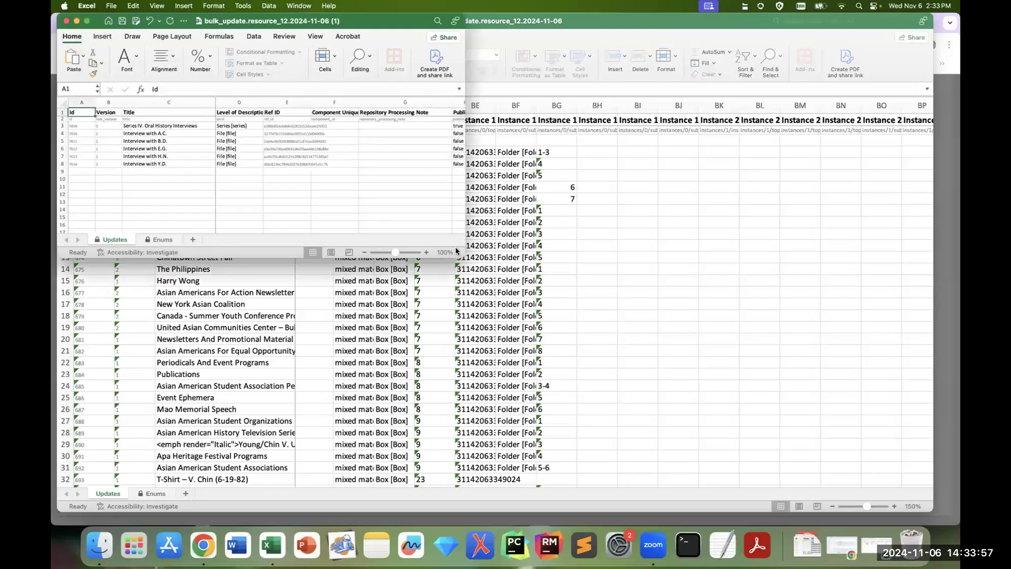
{"action": "left_click", "coordinate": [425, 253]}
{"action": "left_click", "coordinate": [425, 253]}
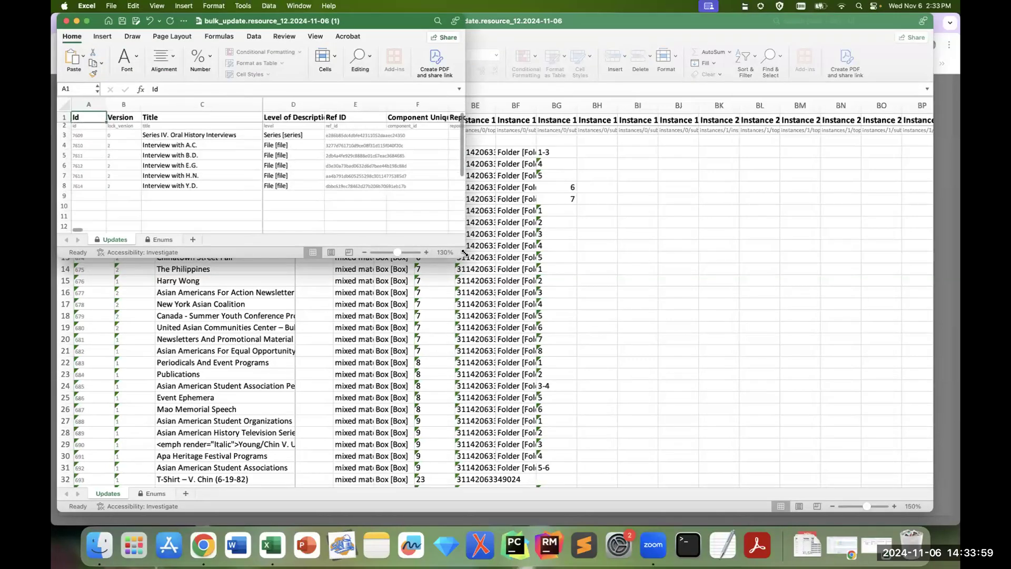
{"action": "left_click_drag", "start_coordinate": [589, 293], "coordinate": [694, 311]}
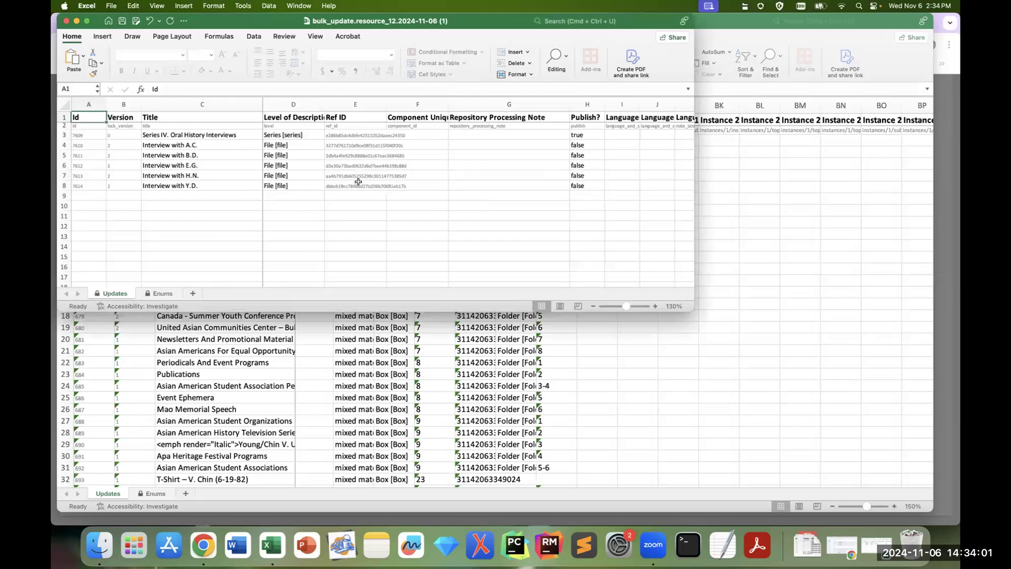
Step: In the first Conditions Governing Access content column, enter "Open" in CP4 and "Restricted until 2075." in CP5
{"action": "left_click", "coordinate": [301, 143]}
{"action": "left_click_drag", "start_coordinate": [94, 283], "coordinate": [385, 350]}
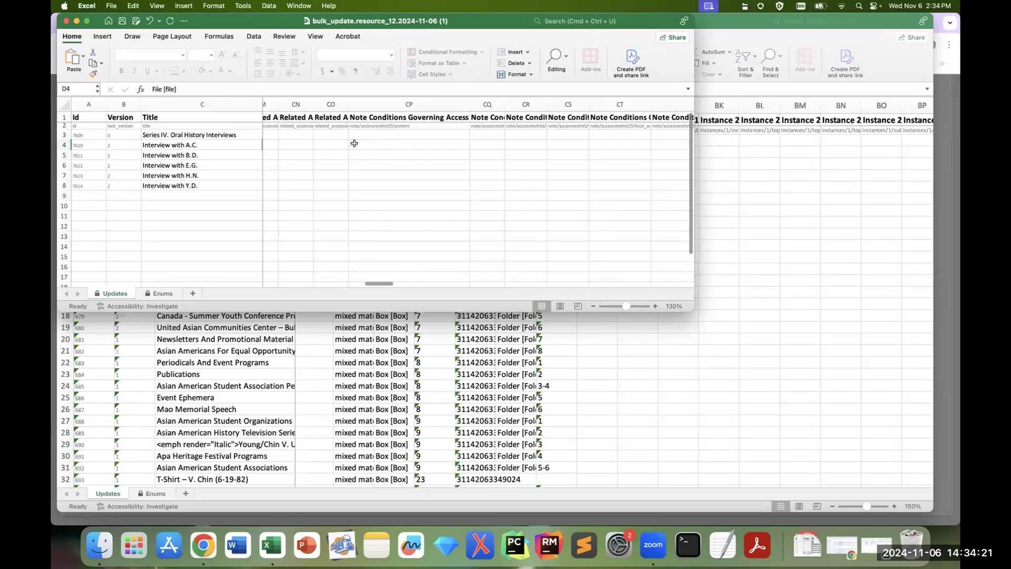
{"action": "left_click", "coordinate": [413, 117]}
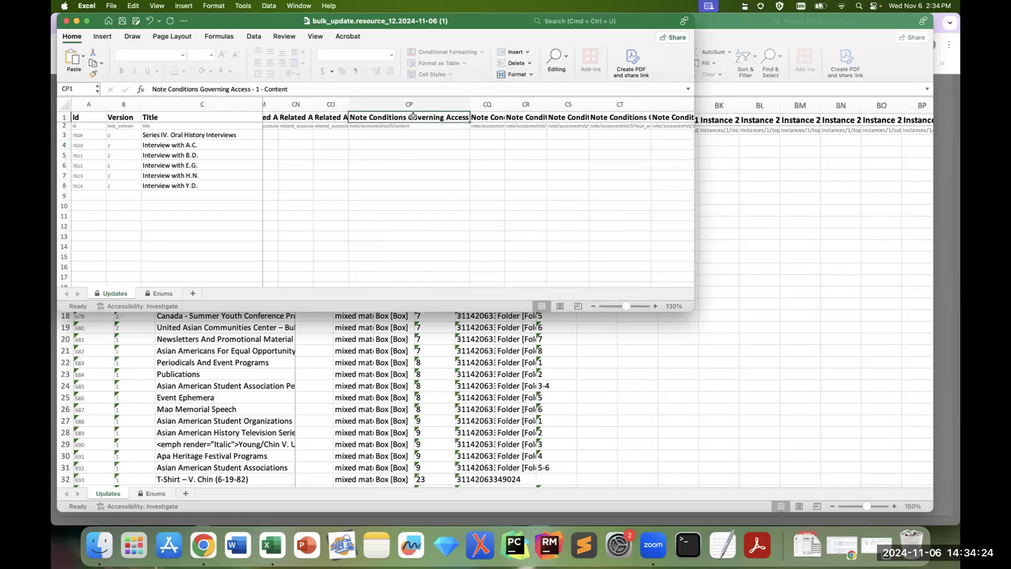
{"action": "left_click", "coordinate": [373, 145]}
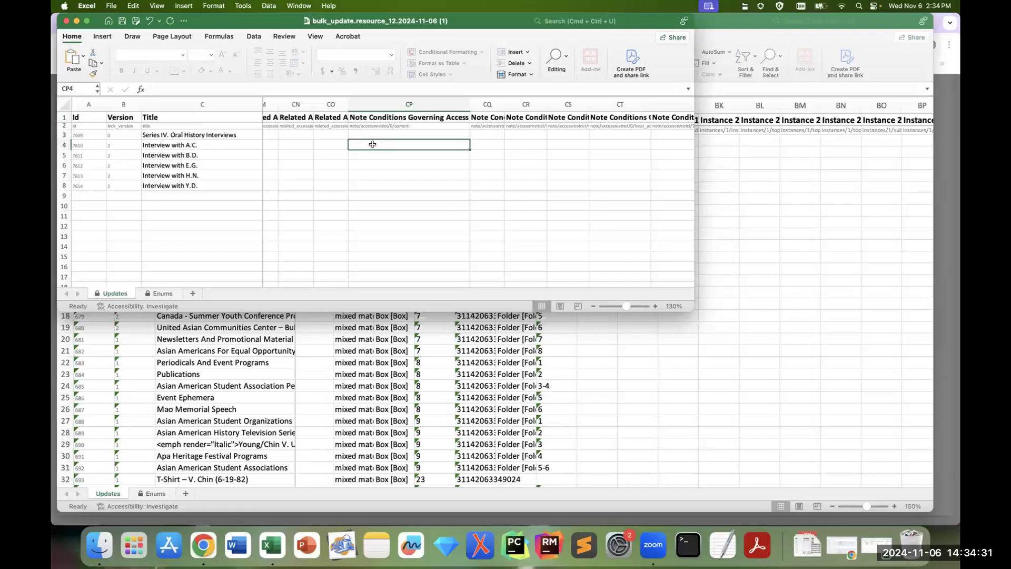
{"action": "type", "text": "O"}
{"action": "key", "text": "Return"}
{"action": "type", "text": "R"}
{"action": "key", "text": "BackSpace"}
{"action": "key", "text": "BackSpace"}
{"action": "key", "text": "BackSpace"}
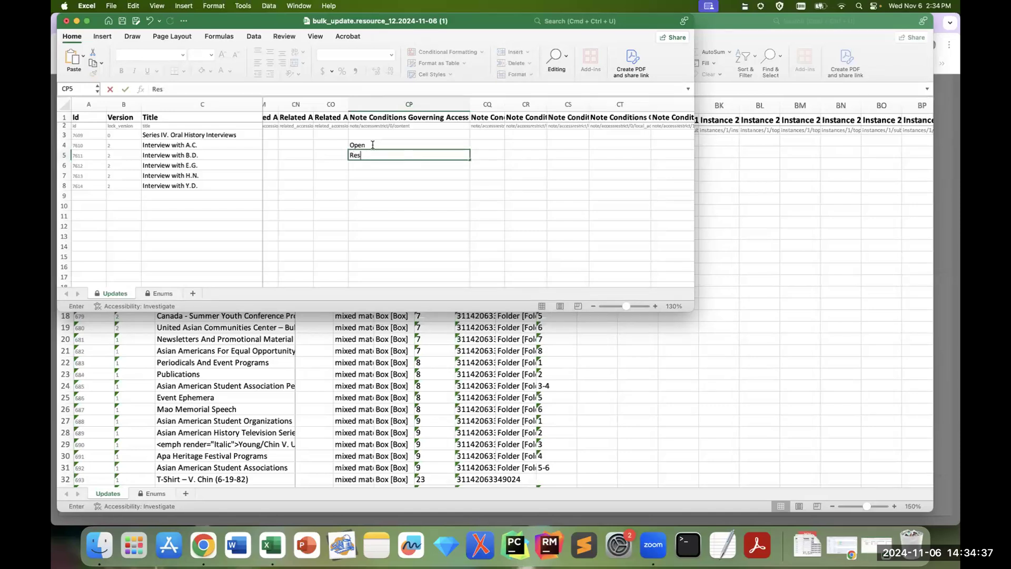
{"action": "type", "text": "estricted until 20"}
Step: Copy the two access notes from CP4:CP5 into CP6:CP7 and enter "Open" in CP8
{"action": "left_click_drag", "start_coordinate": [374, 144], "coordinate": [429, 188]}
{"action": "key", "text": "super+c"}
{"action": "key", "text": "super+v"}
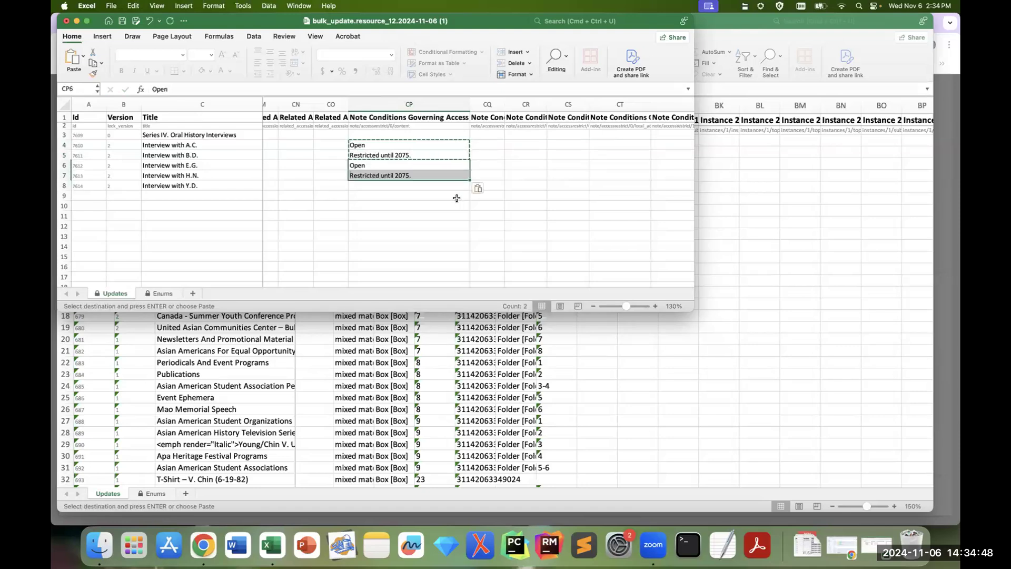
{"action": "left_click", "coordinate": [394, 187]}
{"action": "type", "text": "Open"}
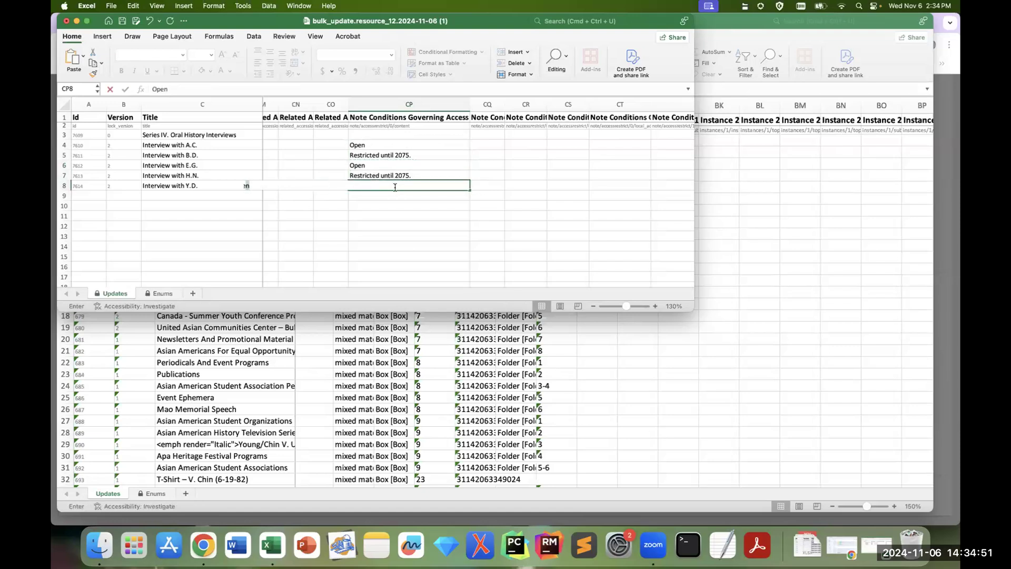
{"action": "left_click", "coordinate": [388, 216]}
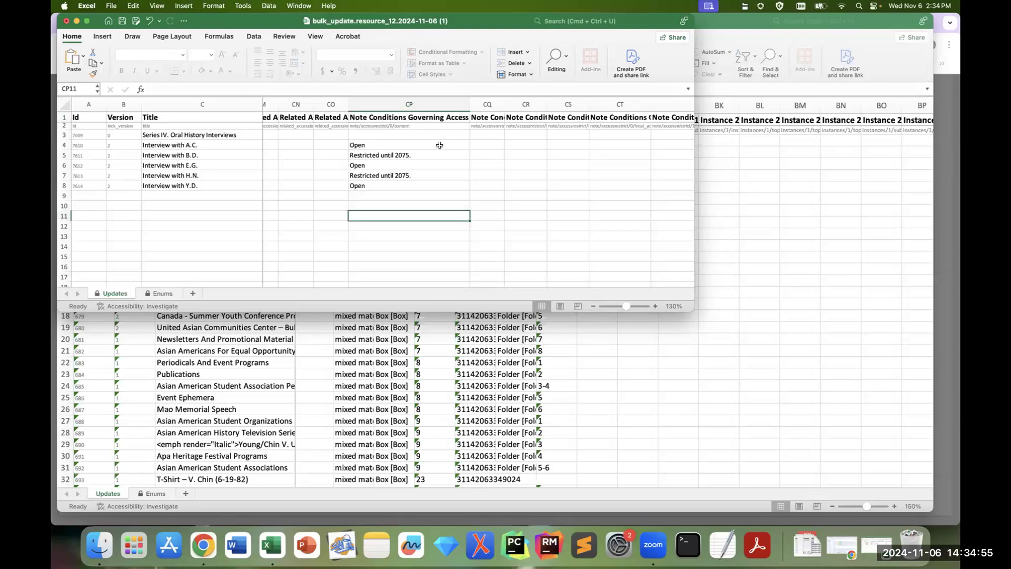
Step: Enter the restriction's begin date 2024-01-01 in CR5 and its end date 2075-01-01 in CS5
{"action": "left_click", "coordinate": [485, 146]}
{"action": "left_click", "coordinate": [491, 117]}
{"action": "left_click", "coordinate": [493, 145]}
{"action": "left_click", "coordinate": [511, 144]}
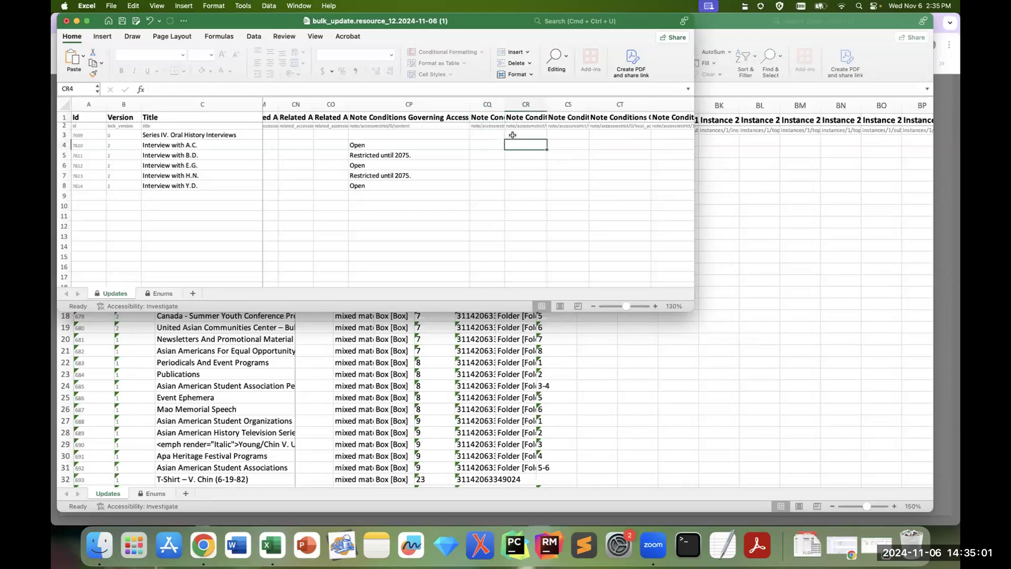
{"action": "left_click", "coordinate": [518, 118]}
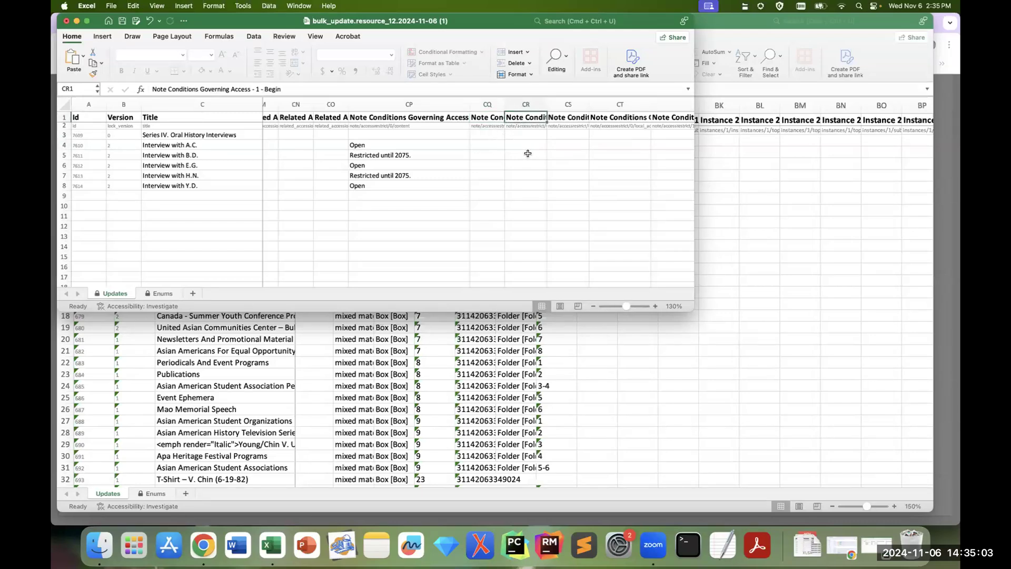
{"action": "left_click", "coordinate": [526, 157]}
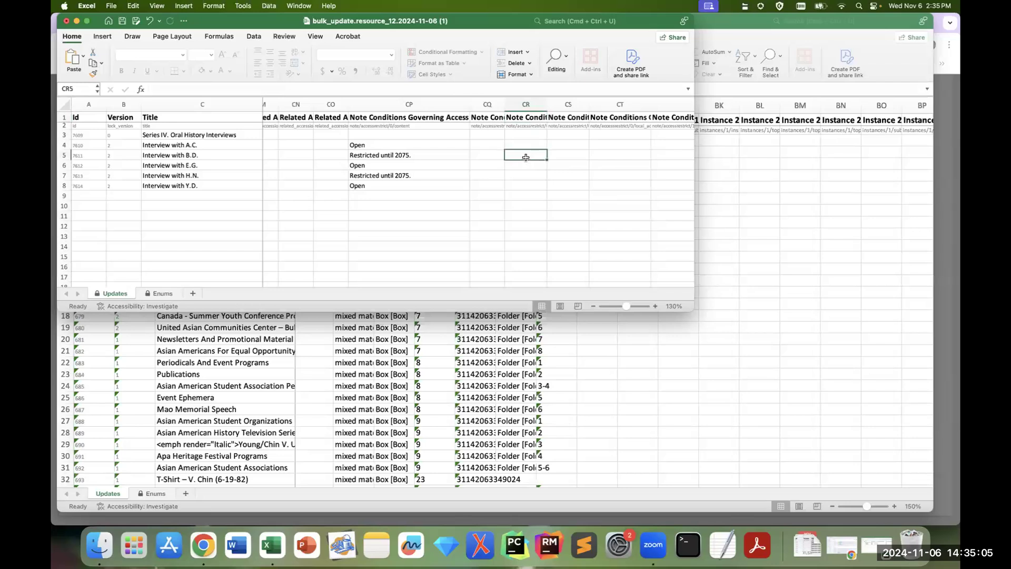
{"action": "type", "text": "2024-01-01"}
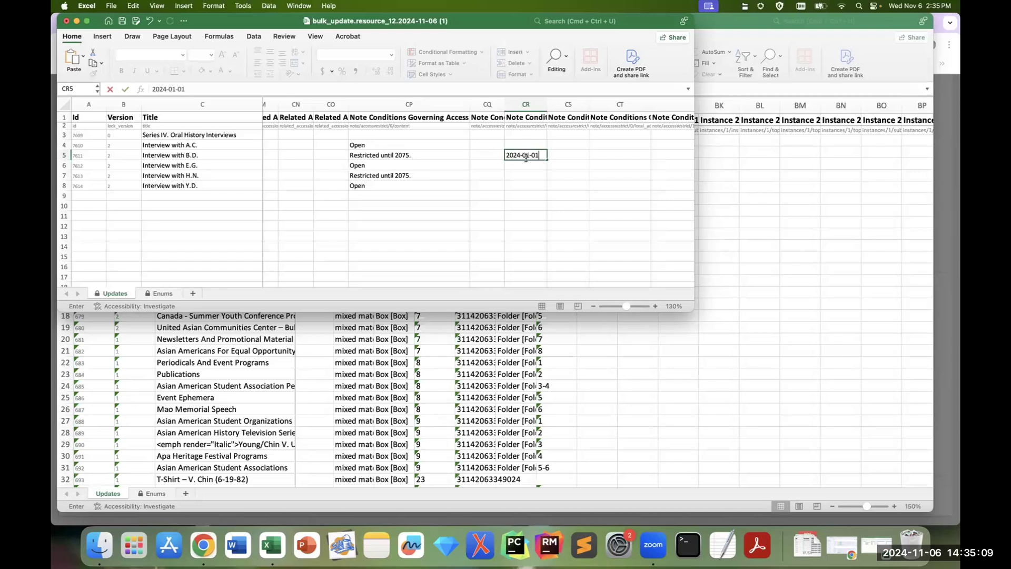
{"action": "key", "text": "Tab"}
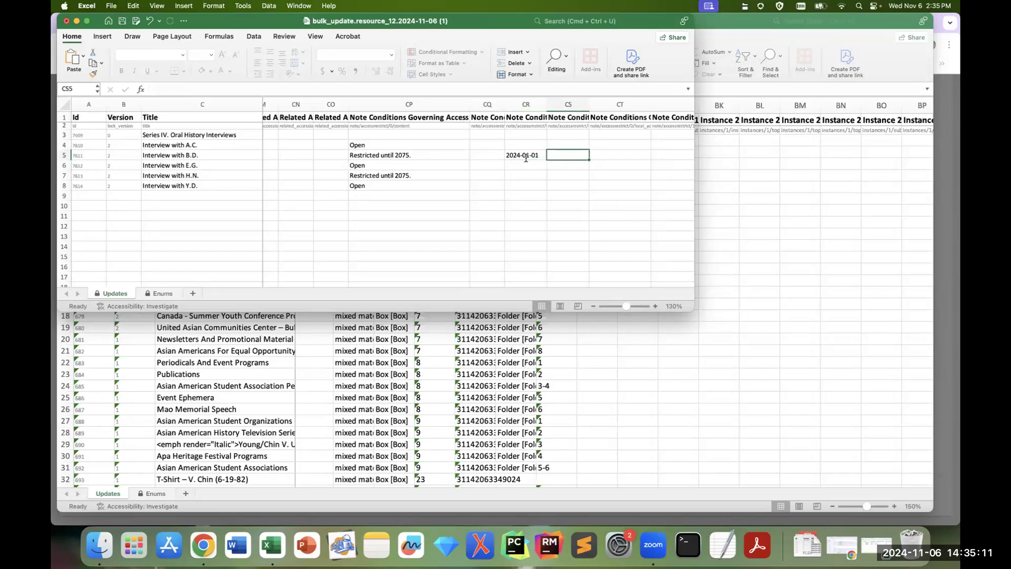
{"action": "type", "text": "20"}
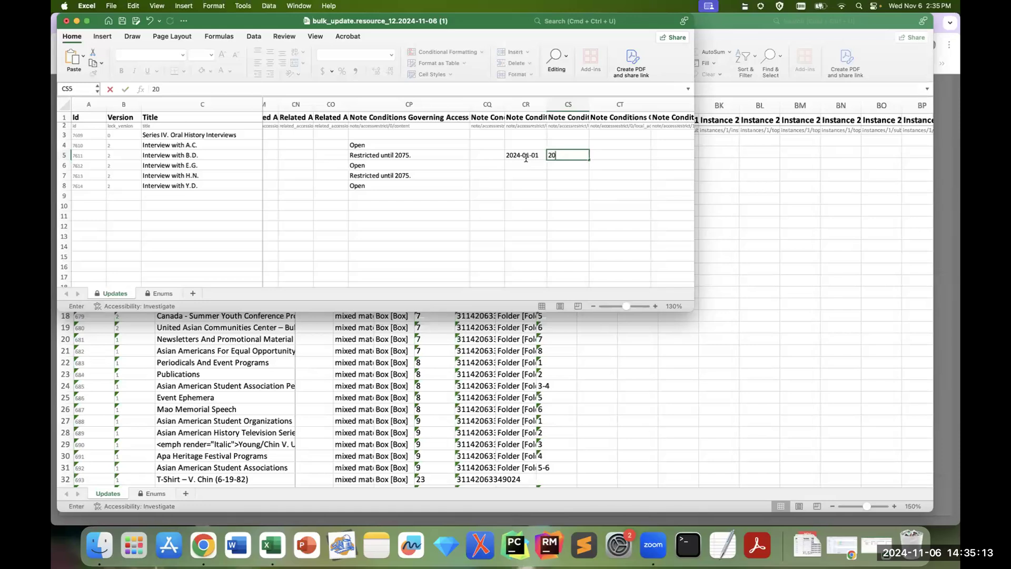
{"action": "type", "text": "75-01-01"}
{"action": "key", "text": "Return"}
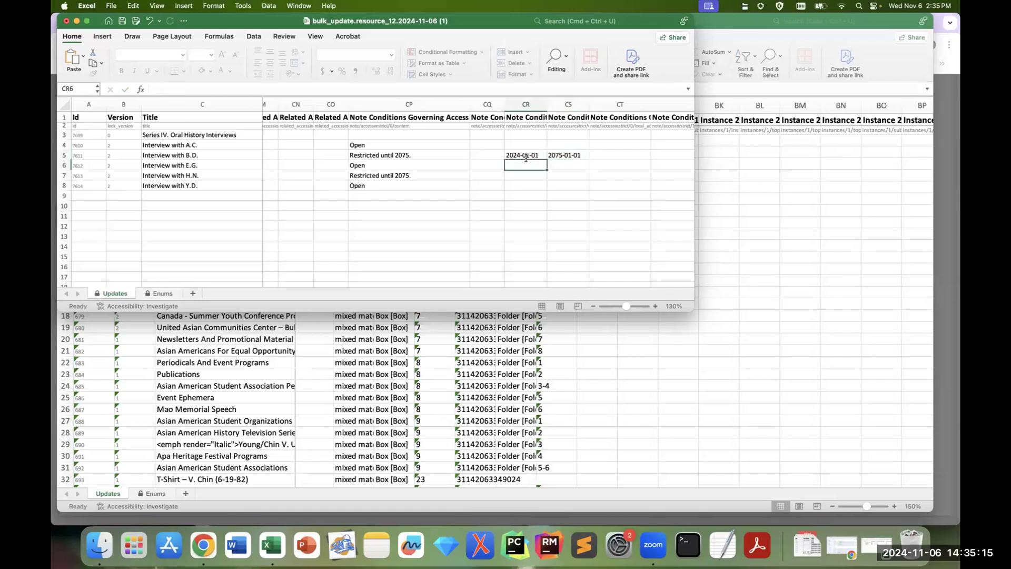
Step: Copy the begin and end dates from CR5:CS5 to the other restricted interview in row 7
{"action": "left_click_drag", "start_coordinate": [524, 157], "coordinate": [553, 176]}
{"action": "key", "text": "super+c"}
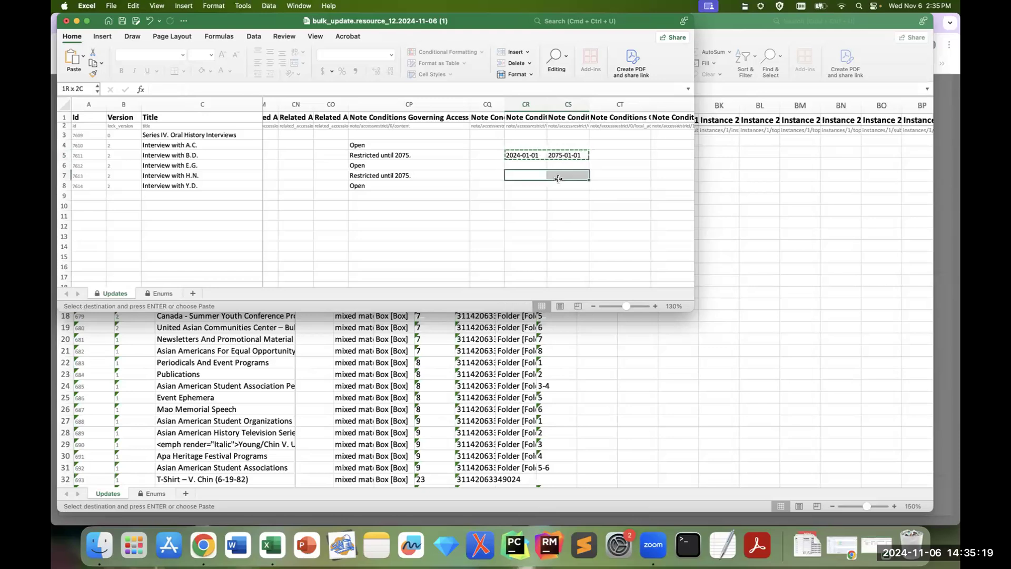
{"action": "key", "text": "super+v"}
Step: Set the access restriction type in CT5 and CT7 to "1 - Donor/university imposed access restriction [RestrictedSpecColl]"
{"action": "left_click", "coordinate": [627, 117]}
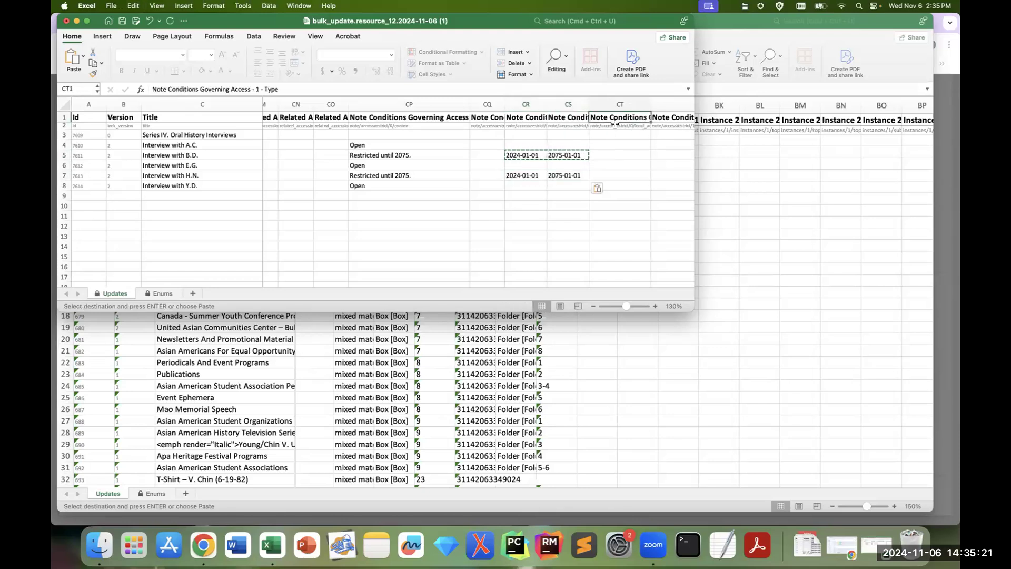
{"action": "left_click", "coordinate": [648, 157]}
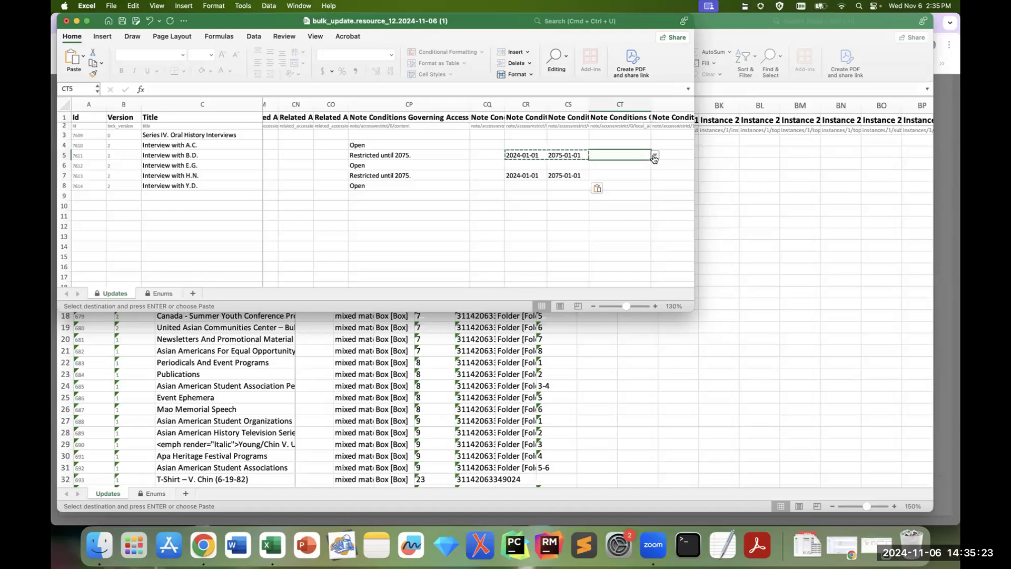
{"action": "left_click", "coordinate": [655, 156]}
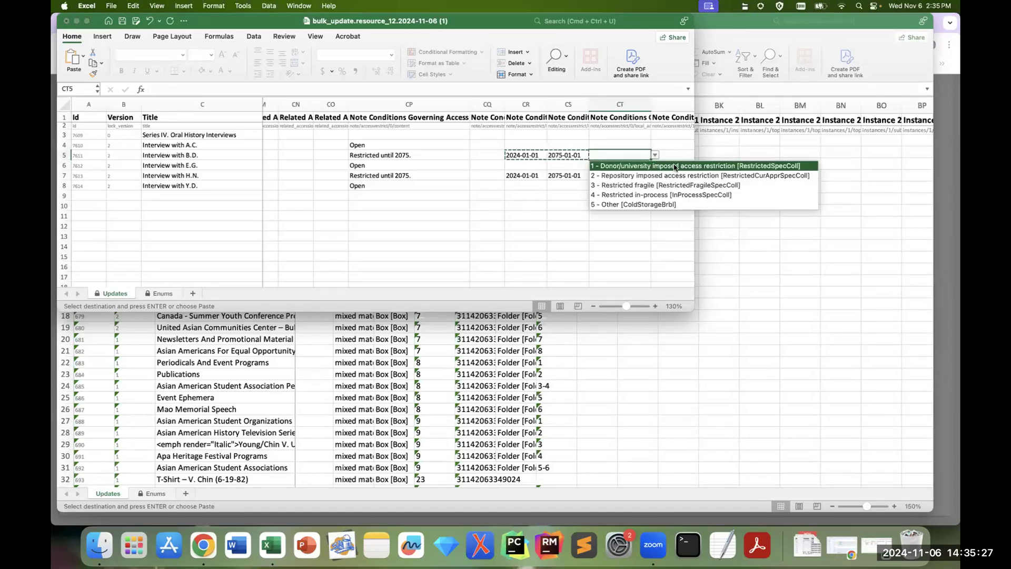
{"action": "left_click", "coordinate": [675, 166]}
{"action": "left_click", "coordinate": [645, 175]}
{"action": "left_click", "coordinate": [654, 175]}
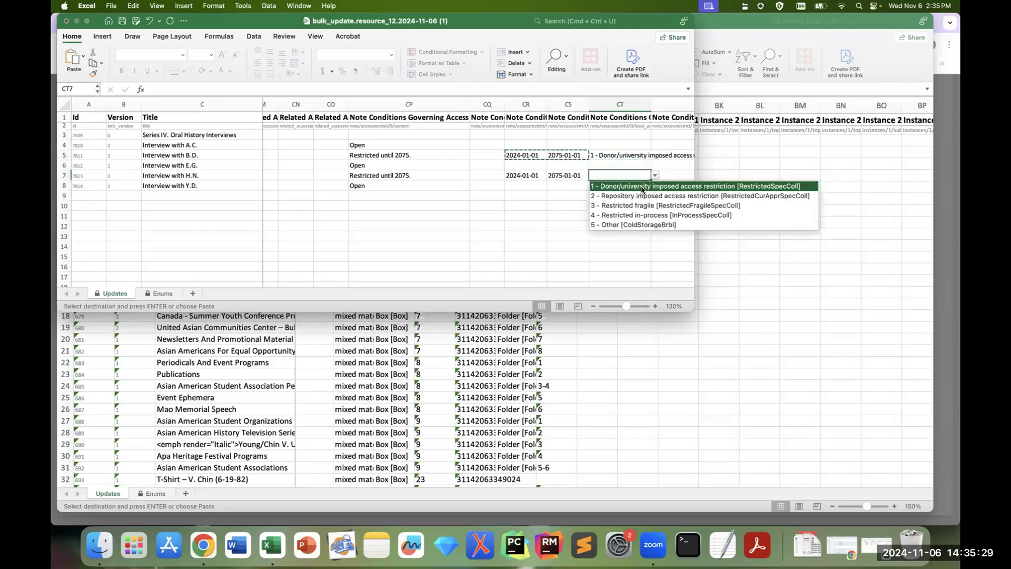
{"action": "left_click", "coordinate": [642, 187]}
Step: Enter "This interview covers A..." in CZ4, the first Scope and Contents content column
{"action": "key", "text": "Right"}
{"action": "key", "text": "Right"}
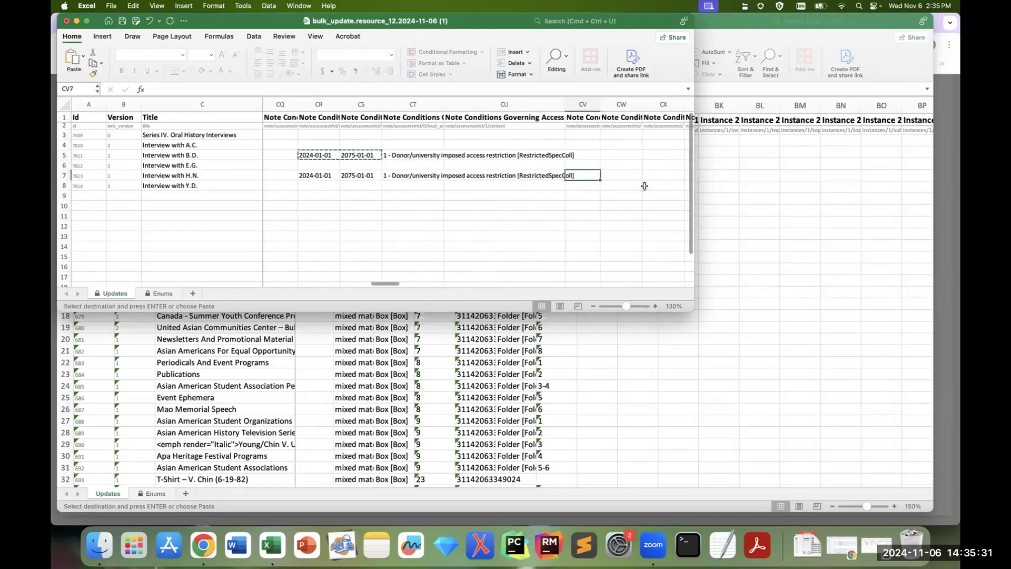
{"action": "key", "text": "Right"}
{"action": "key", "text": "Right"}
{"action": "key", "text": "Right"}
{"action": "key", "text": "Right"}
{"action": "key", "text": "Right"}
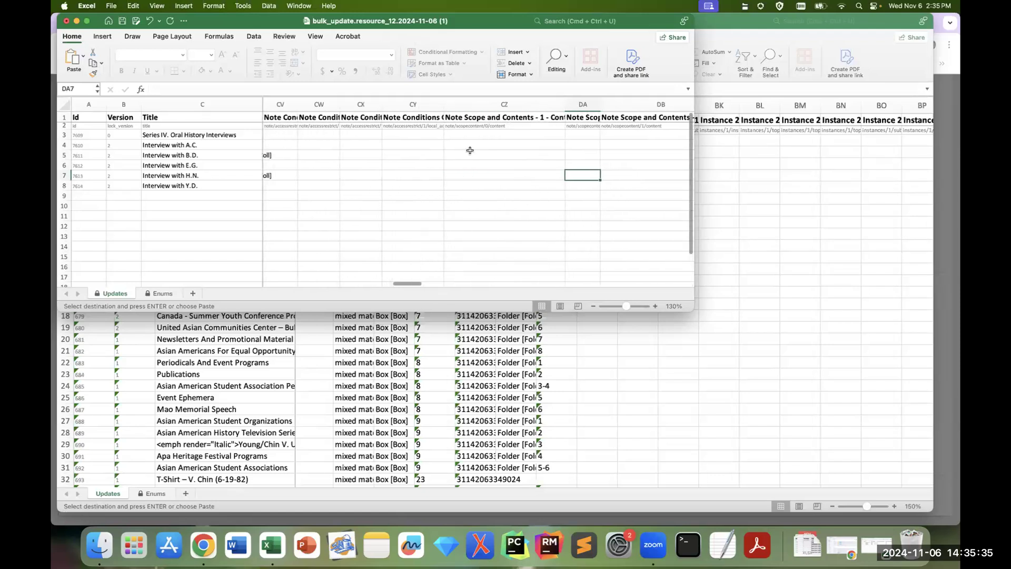
{"action": "left_click", "coordinate": [489, 146]}
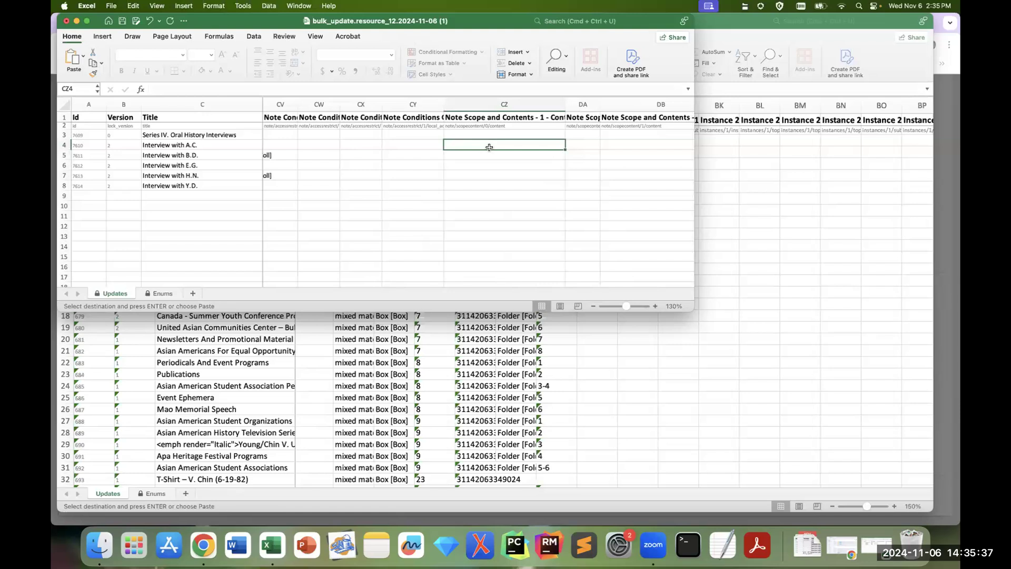
{"action": "type", "text": "This interview covers A."}
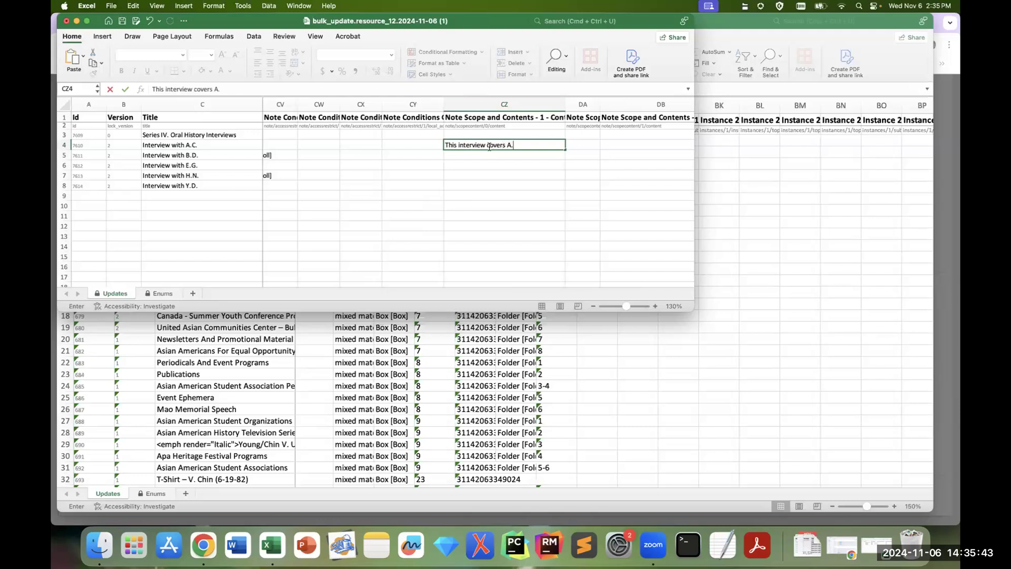
{"action": "key", "text": "Return"}
Step: Enter the scope note "Topics include A, B, and C..." in CZ5 for the interview with B.D
{"action": "type", "text": "Th"}
{"action": "key", "text": "BackSpace"}
{"action": "key", "text": "BackSpace"}
{"action": "key", "text": "BackSpace"}
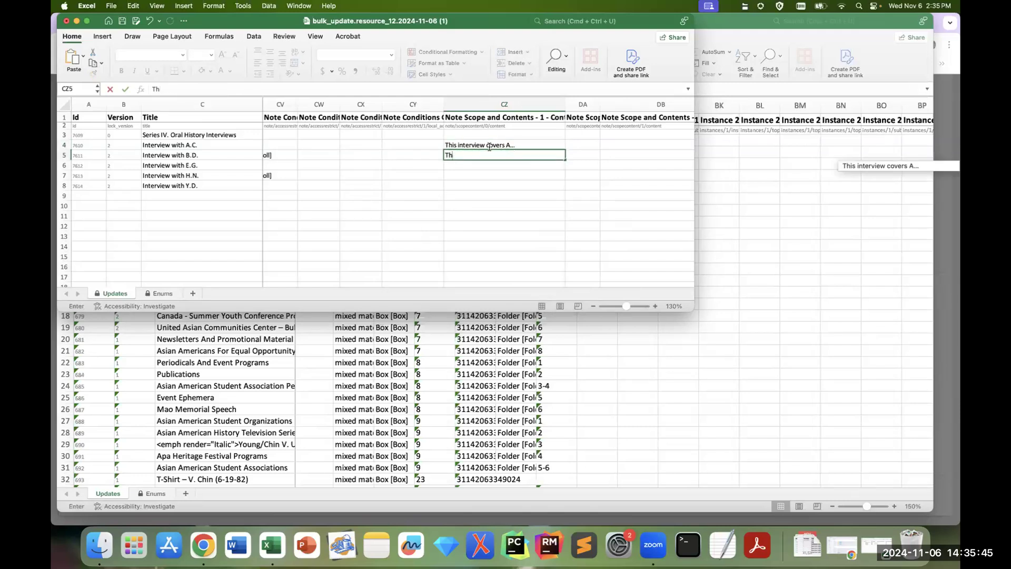
{"action": "type", "text": "Topics include"}
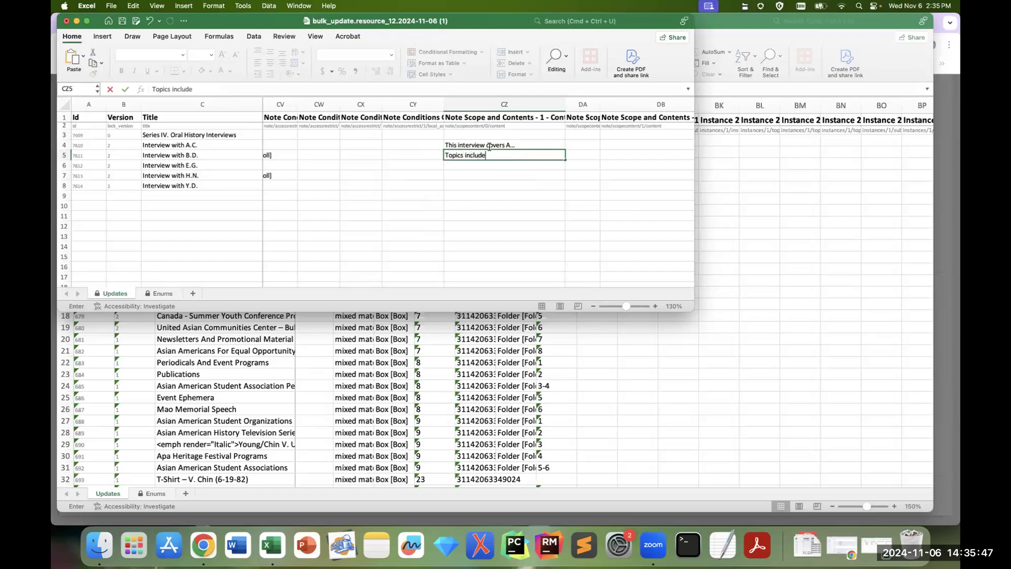
{"action": "type", "text": " A, B. n"}
{"action": "key", "text": "BackSpace"}
{"action": "type", "text": "and C..."}
{"action": "left_click", "coordinate": [480, 163]}
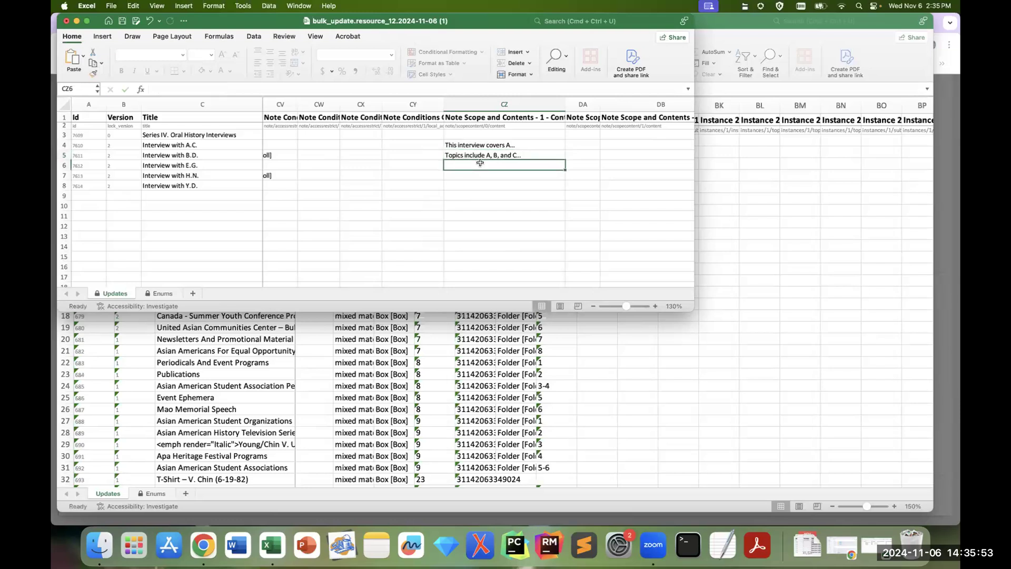
Step: Enter the scope note "Topics include X, Y, and Z..." in CZ6 for the interview with E.G
{"action": "type", "text": "Topics include X, Y, and"}
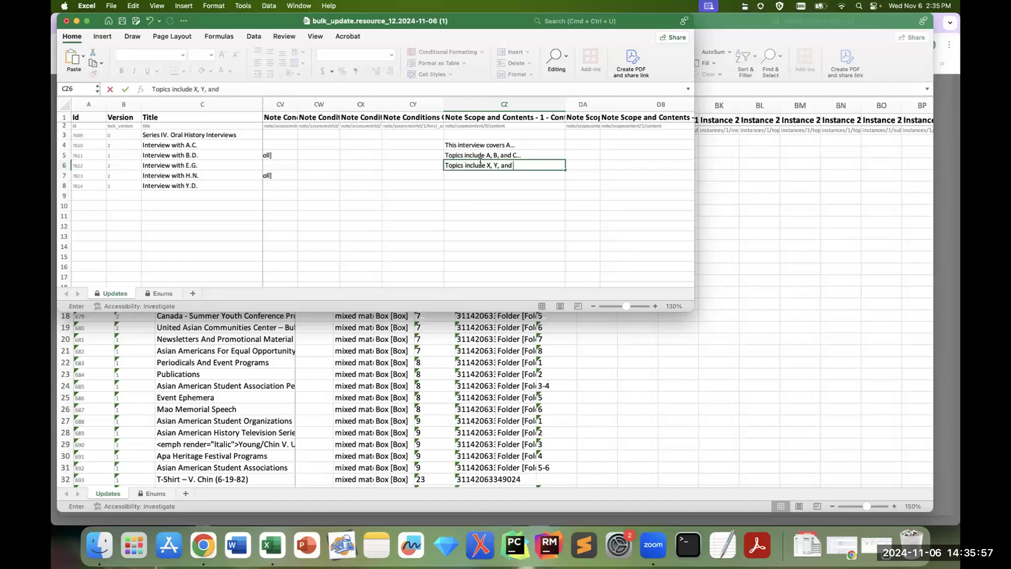
{"action": "type", "text": " Z..."}
{"action": "key", "text": "Tab"}
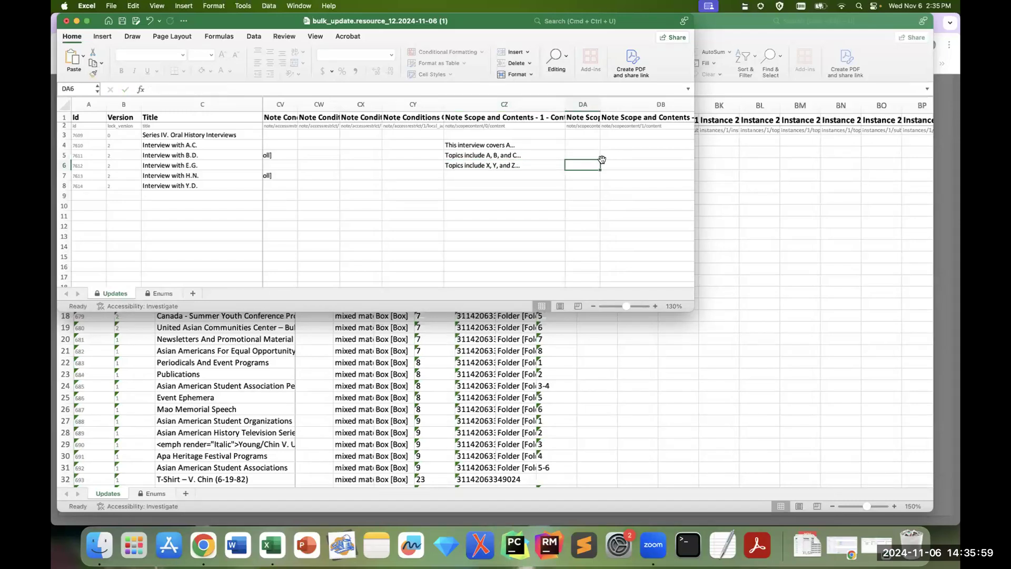
Step: Enter "A.C. was born in..." in DD4, the first Biographical / Historical content column
{"action": "key", "text": "Tab"}
{"action": "key", "text": "Tab"}
{"action": "key", "text": "Tab"}
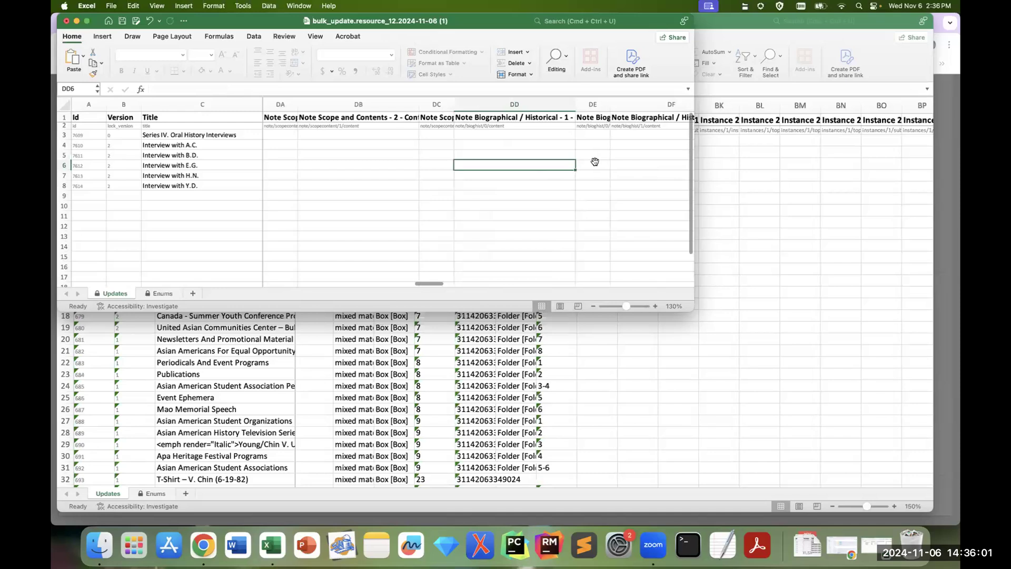
{"action": "left_click", "coordinate": [466, 145]}
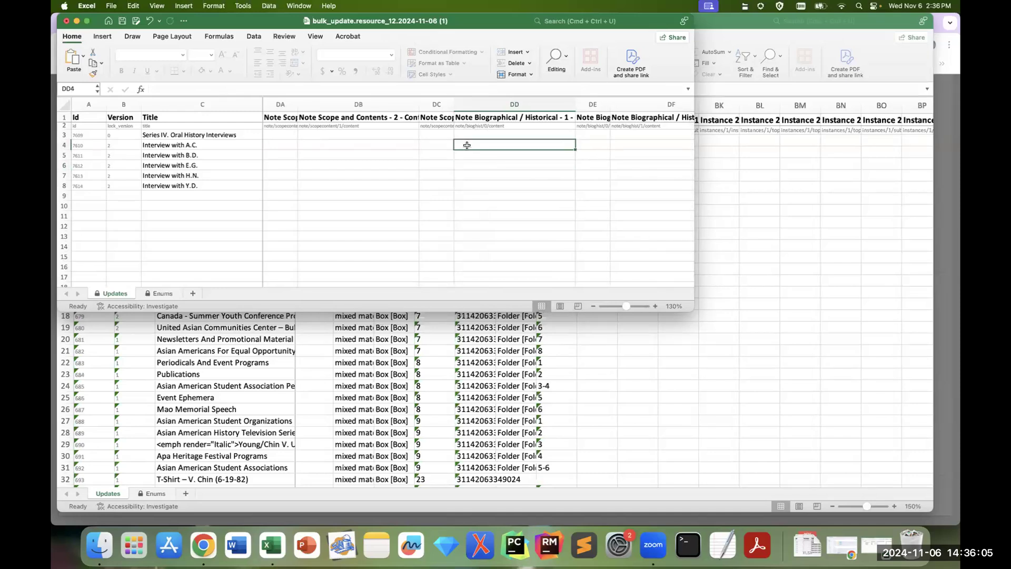
{"action": "type", "text": "A.C."}
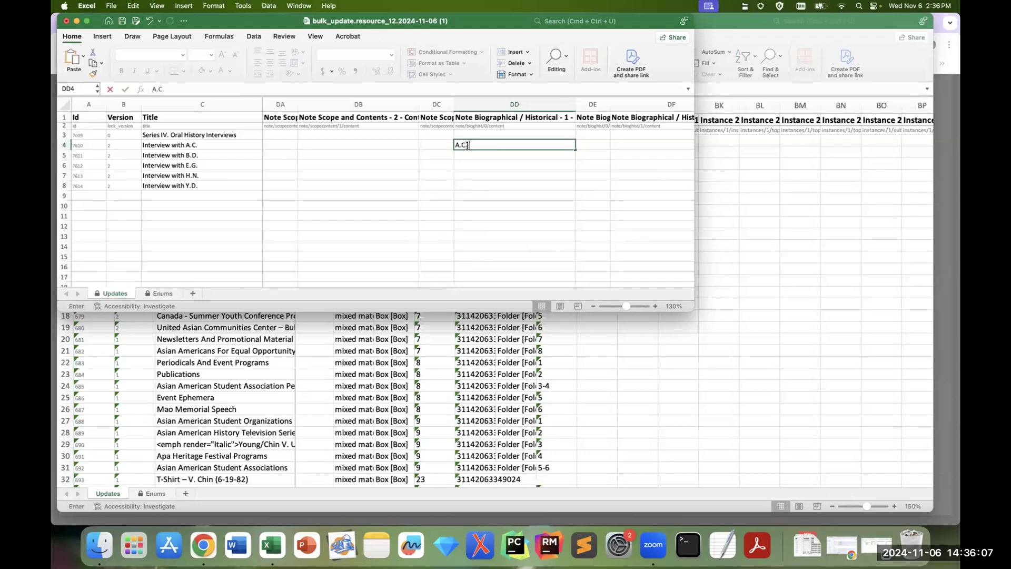
{"action": "type", "text": " was born "}
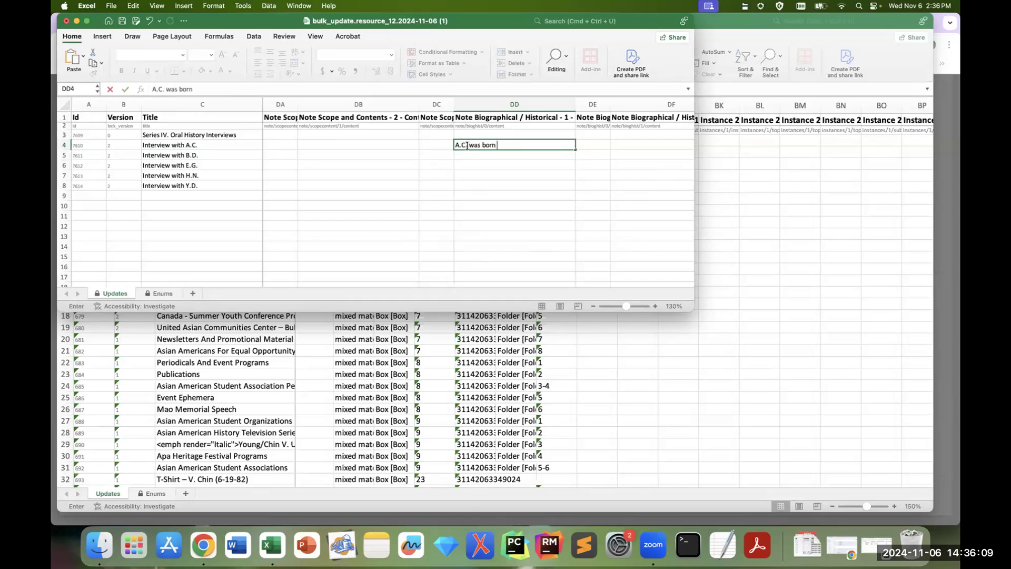
{"action": "type", "text": "in ..."}
{"action": "key", "text": "Return"}
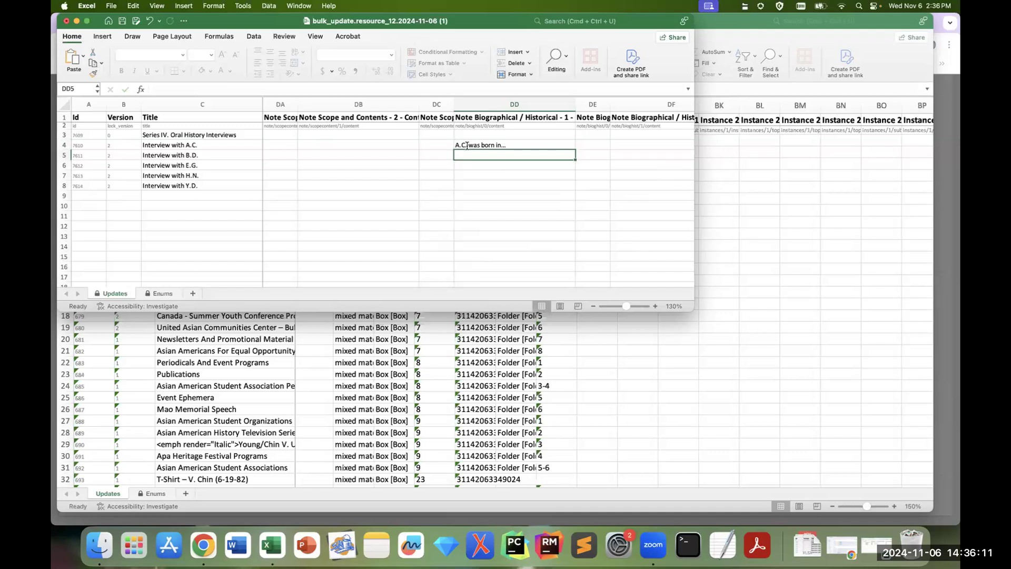
Step: Enter the biographical notes "B.D. grew up in..." in DD5 and "E.G. was a major figure..." in DD6
{"action": "type", "text": "B.D. grew up in..."}
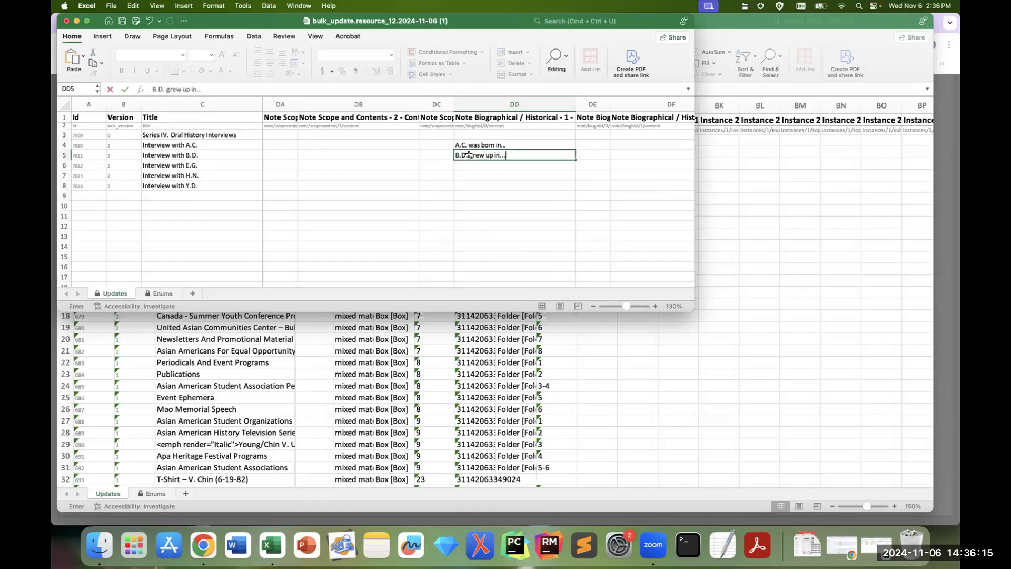
{"action": "key", "text": "Return"}
{"action": "type", "text": "E"}
{"action": "key", "text": "BackSpace"}
{"action": "type", "text": "G. was a major figure..."}
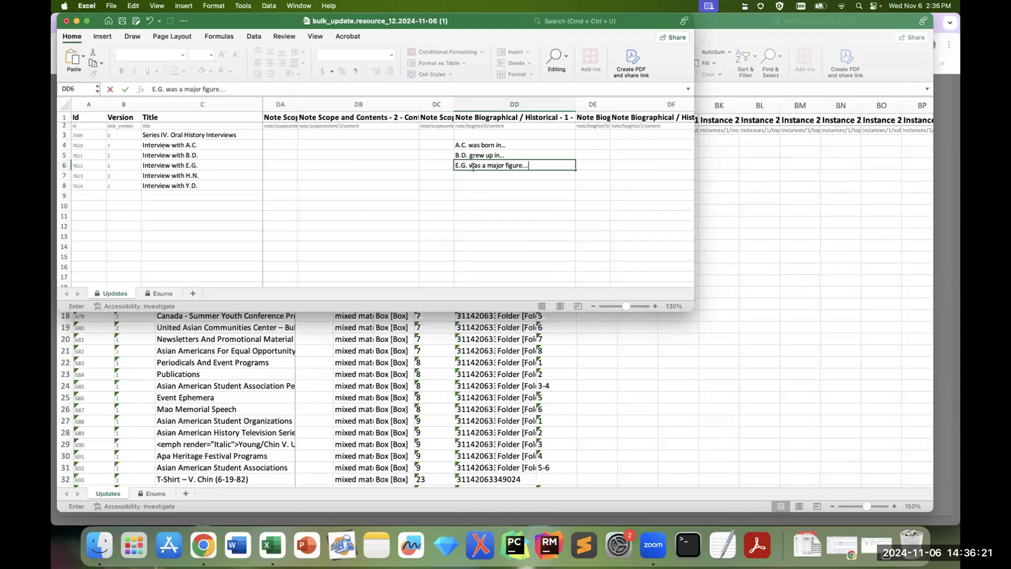
{"action": "key", "text": "Tab"}
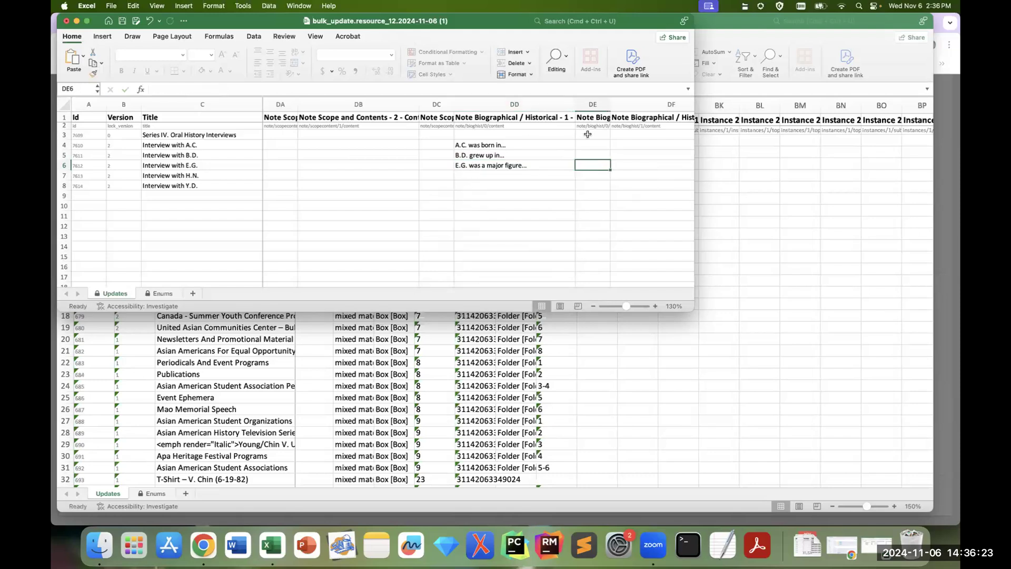
Step: Enter the label "Biographical Note" in DE4 beside the first biographical note and copy it to DE5:DE6
{"action": "left_click", "coordinate": [589, 141]}
{"action": "type", "text": "Bio"}
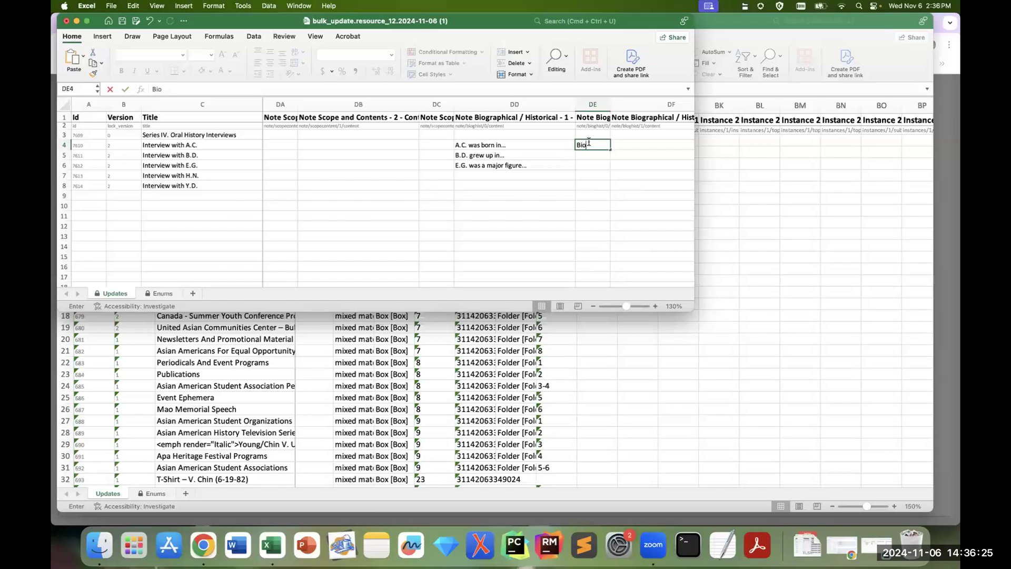
{"action": "type", "text": "graphical Note"}
{"action": "key", "text": "Return"}
{"action": "left_click", "coordinate": [589, 141]}
{"action": "key", "text": "super+c"}
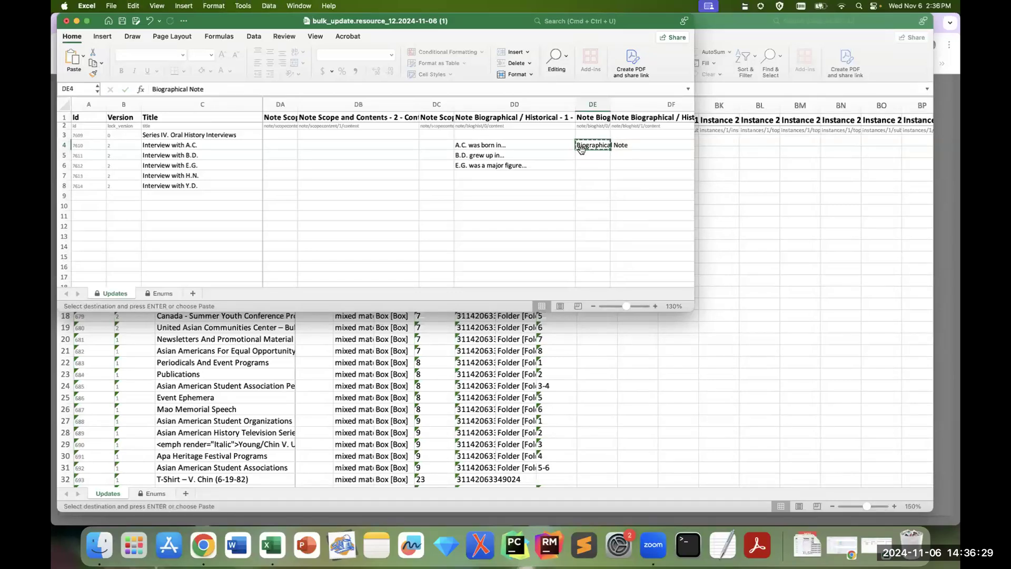
{"action": "left_click", "coordinate": [586, 159]}
{"action": "left_click_drag", "start_coordinate": [586, 159], "coordinate": [587, 167]}
{"action": "key", "text": "super+v"}
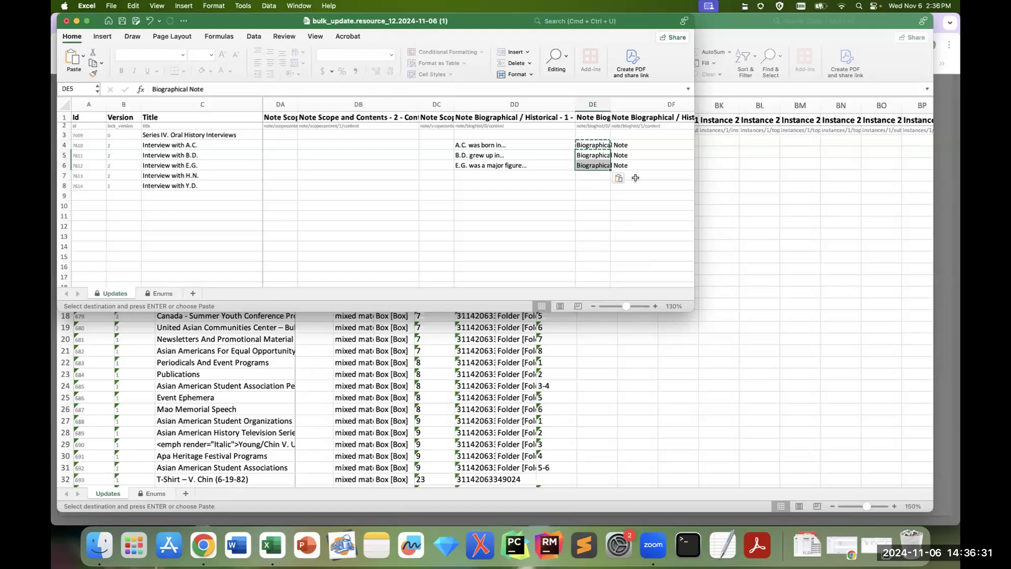
Step: Save the edited bulk update workbook
{"action": "key", "text": "Right"}
{"action": "key", "text": "Right"}
{"action": "key", "text": "Right"}
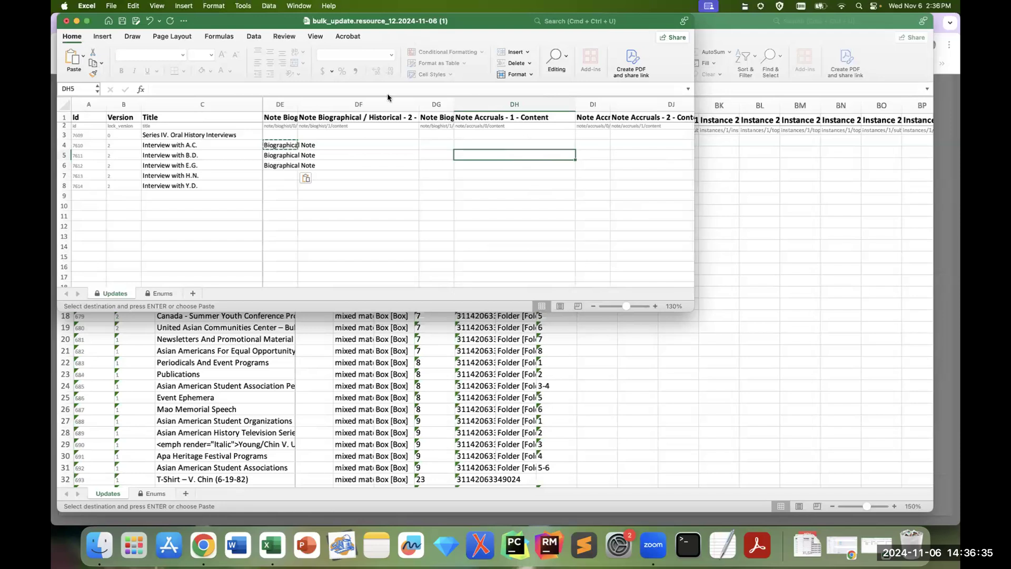
{"action": "left_click", "coordinate": [122, 22]}
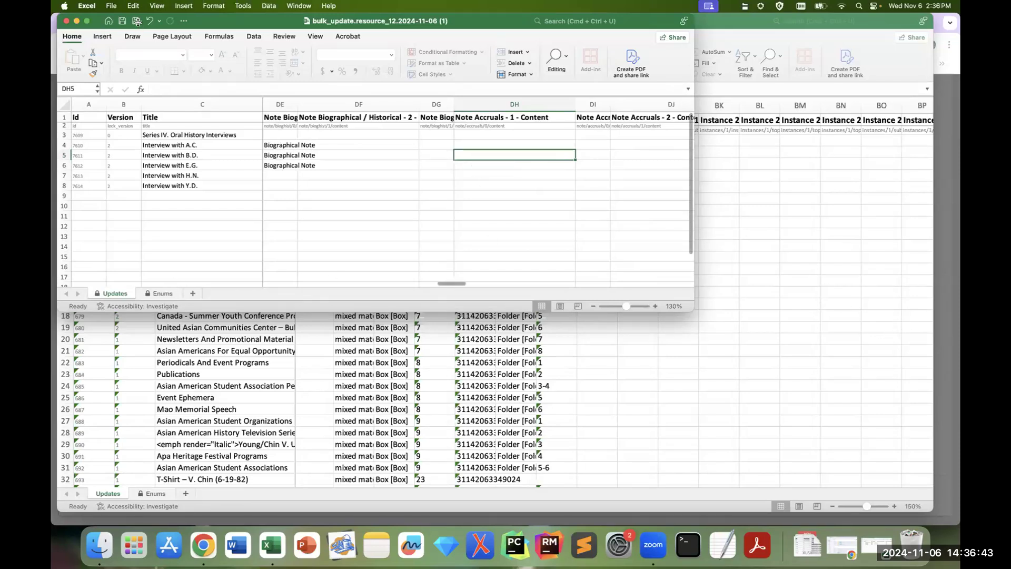
Step: Switch to ArchivesSpace in Chrome, dismiss the download dialog and create a new Bulk Archival Object Updater background job
{"action": "key", "text": "super+Tab"}
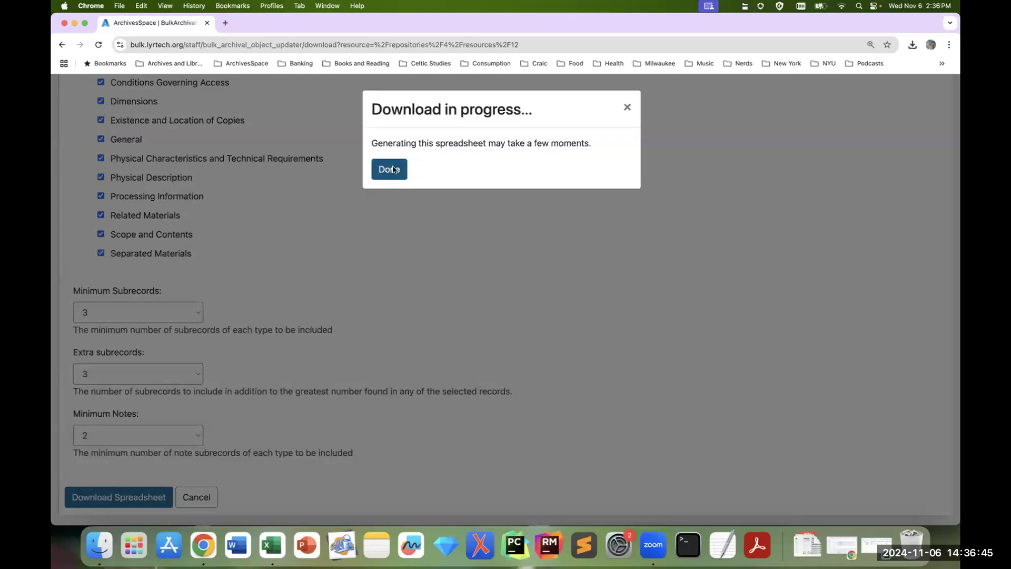
{"action": "left_click", "coordinate": [388, 169]}
{"action": "left_click", "coordinate": [888, 138]}
{"action": "left_click", "coordinate": [822, 273]}
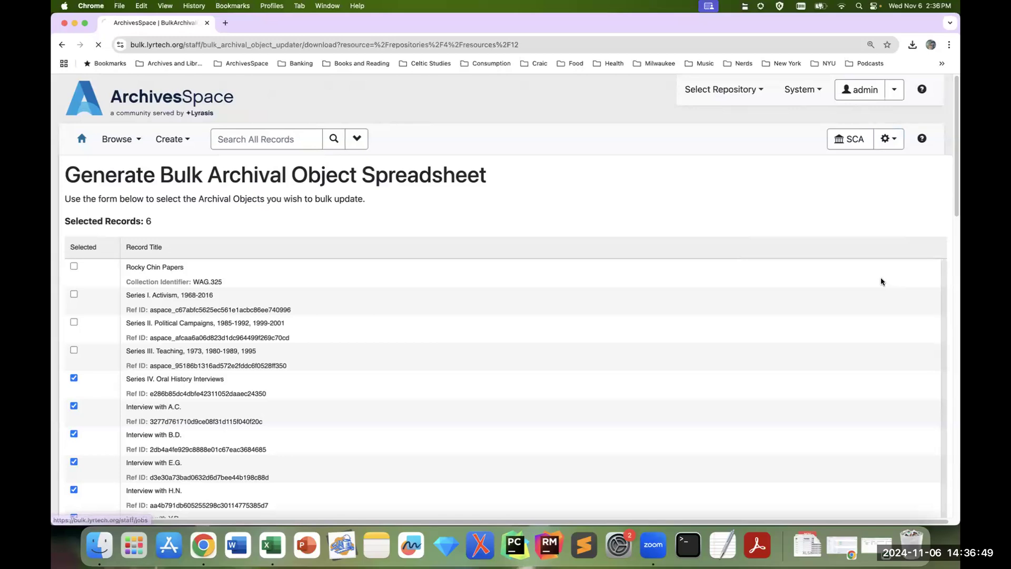
{"action": "left_click", "coordinate": [910, 200]}
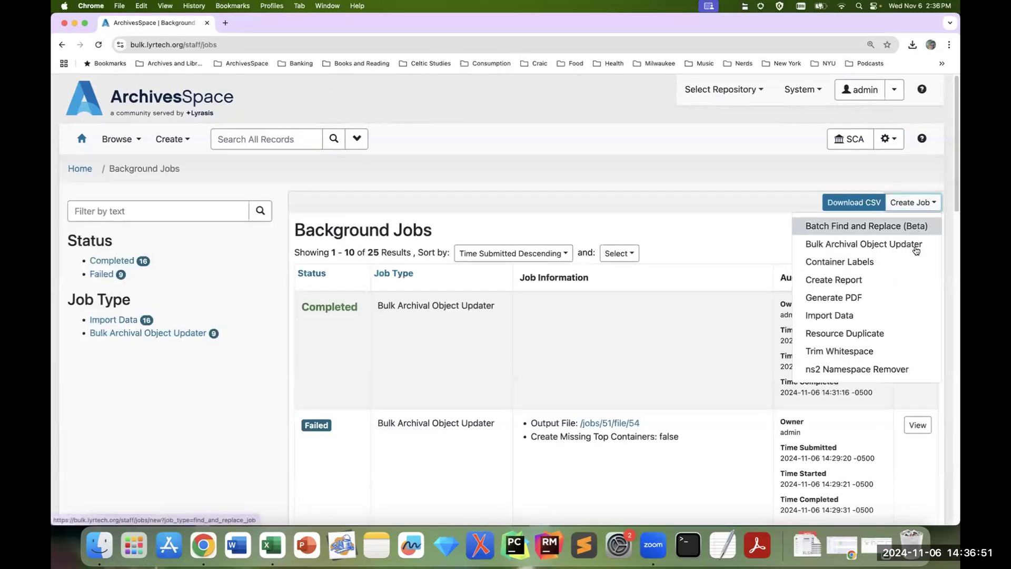
{"action": "left_click", "coordinate": [916, 247]}
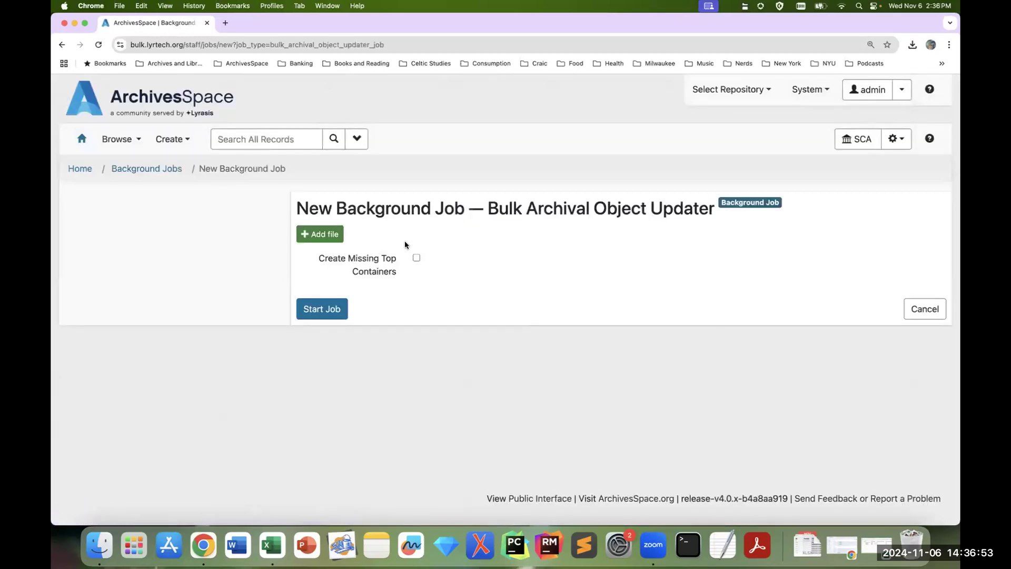
Step: Add bulk_update.resource_12.2024-11-06 (1).xlsx from Downloads to the background job and start it
{"action": "left_click", "coordinate": [323, 234]}
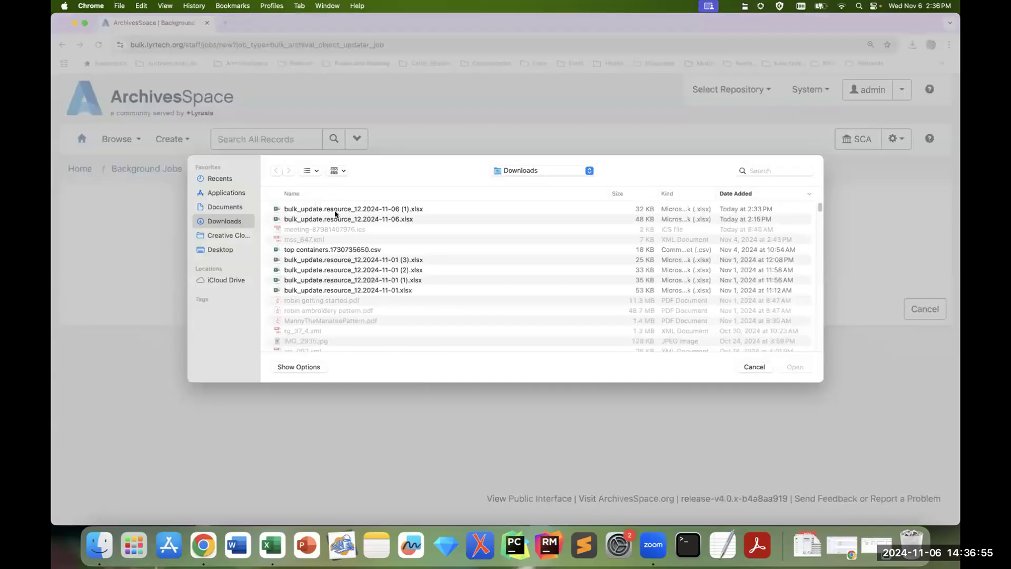
{"action": "left_click", "coordinate": [335, 211]}
{"action": "left_click", "coordinate": [802, 368]}
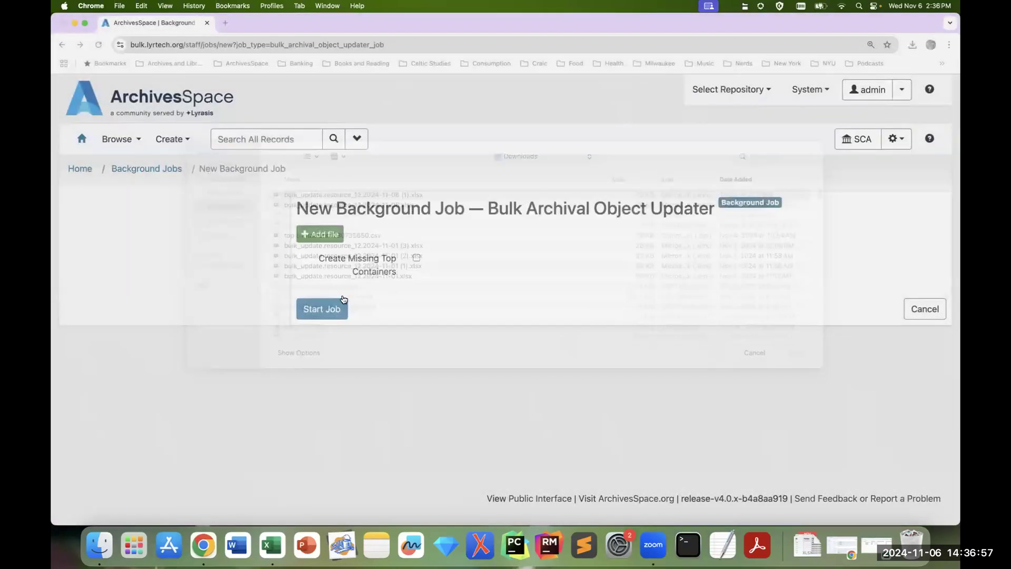
{"action": "left_click", "coordinate": [318, 312]}
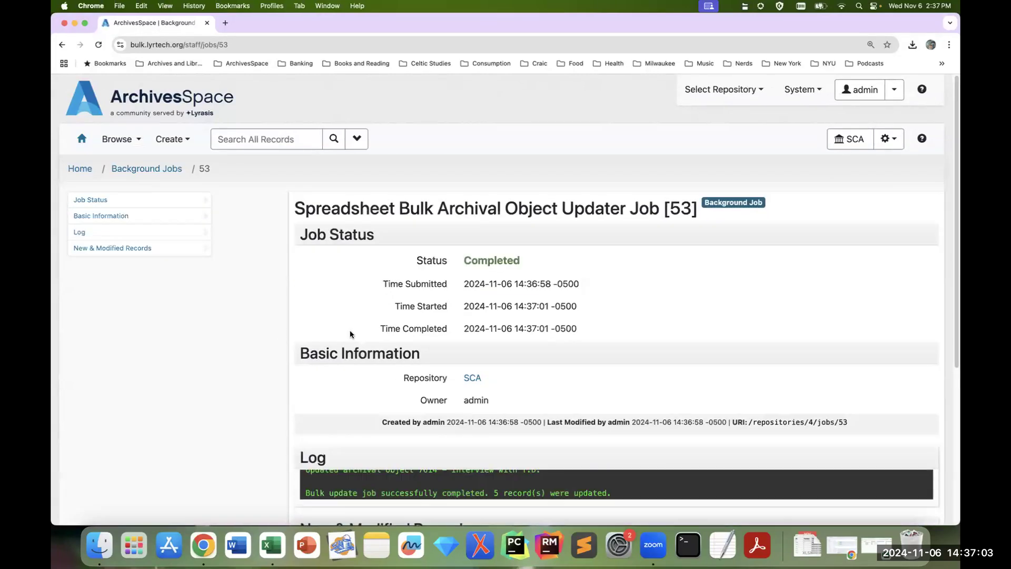
Step: Open the updated Interview with A.C. record from the finished job and examine its access, scope and biographical notes
{"action": "scroll", "coordinate": [350, 334], "scroll_direction": "down", "scroll_amount": 5}
{"action": "scroll", "coordinate": [332, 388], "scroll_direction": "down", "scroll_amount": 3}
{"action": "left_click", "coordinate": [369, 358]}
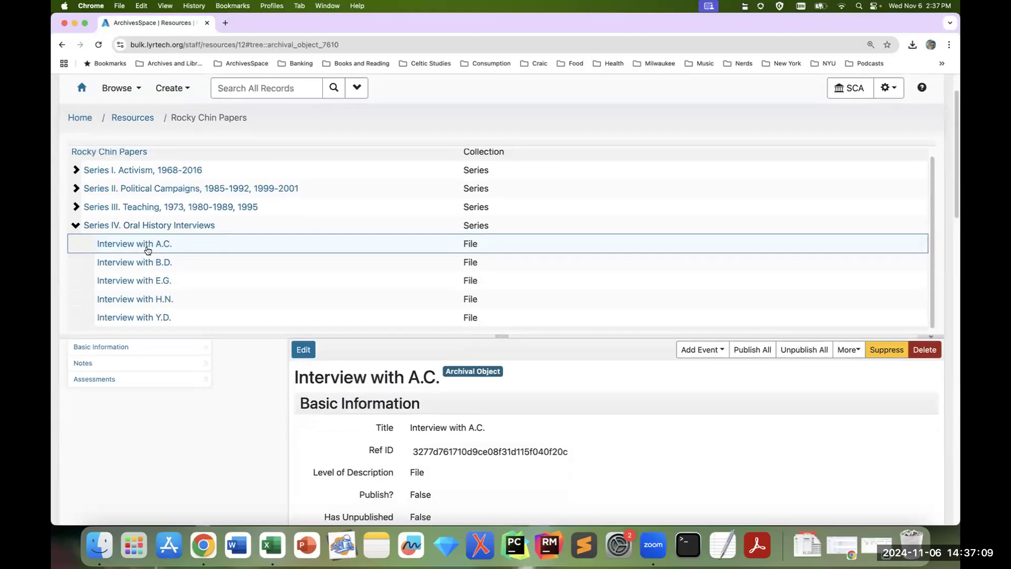
{"action": "scroll", "coordinate": [549, 414], "scroll_direction": "down", "scroll_amount": 3}
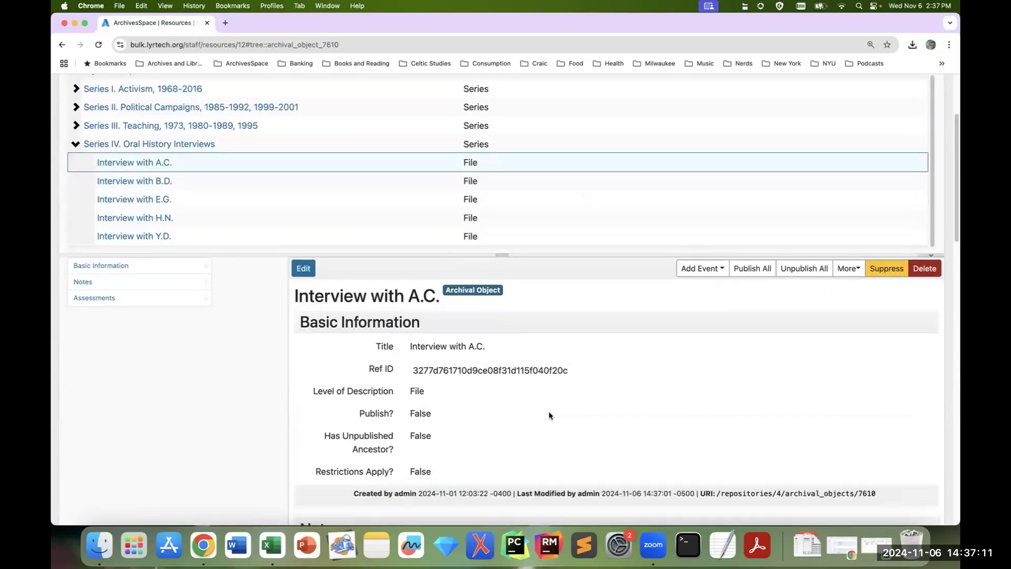
{"action": "scroll", "coordinate": [549, 412], "scroll_direction": "down", "scroll_amount": 10}
{"action": "scroll", "coordinate": [463, 263], "scroll_direction": "down", "scroll_amount": 6}
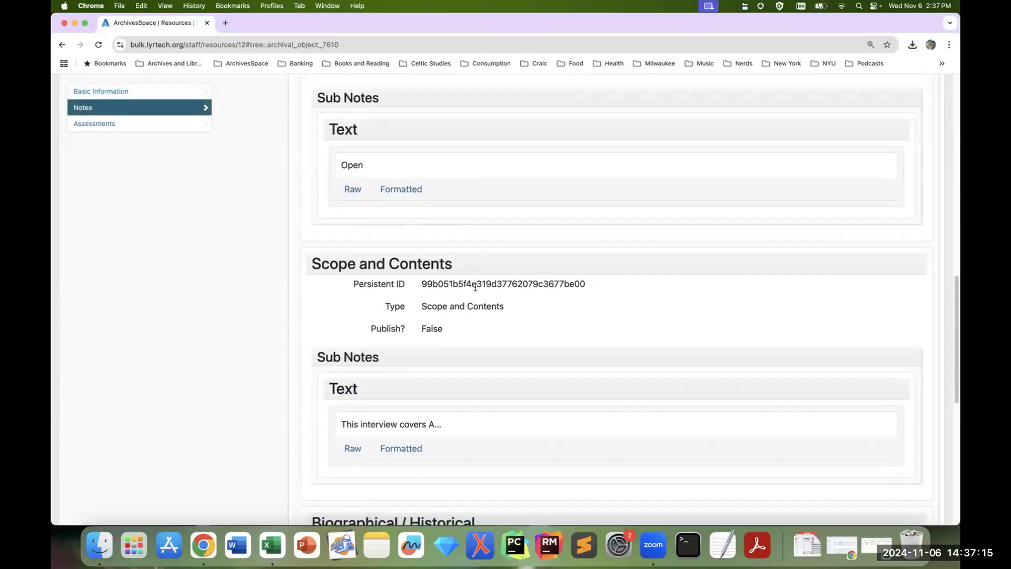
{"action": "scroll", "coordinate": [475, 287], "scroll_direction": "down", "scroll_amount": 5}
{"action": "scroll", "coordinate": [476, 290], "scroll_direction": "up", "scroll_amount": 15}
{"action": "scroll", "coordinate": [475, 289], "scroll_direction": "up", "scroll_amount": 5}
Step: Open the Interview with B.D. record and examine its access restriction and scope notes
{"action": "left_click", "coordinate": [134, 239]}
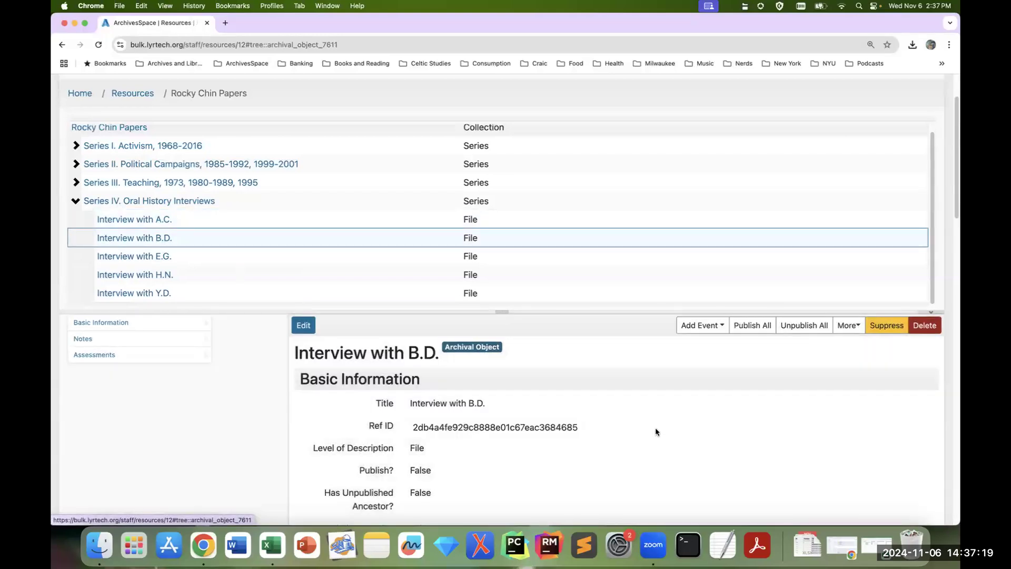
{"action": "scroll", "coordinate": [644, 423], "scroll_direction": "down", "scroll_amount": 12}
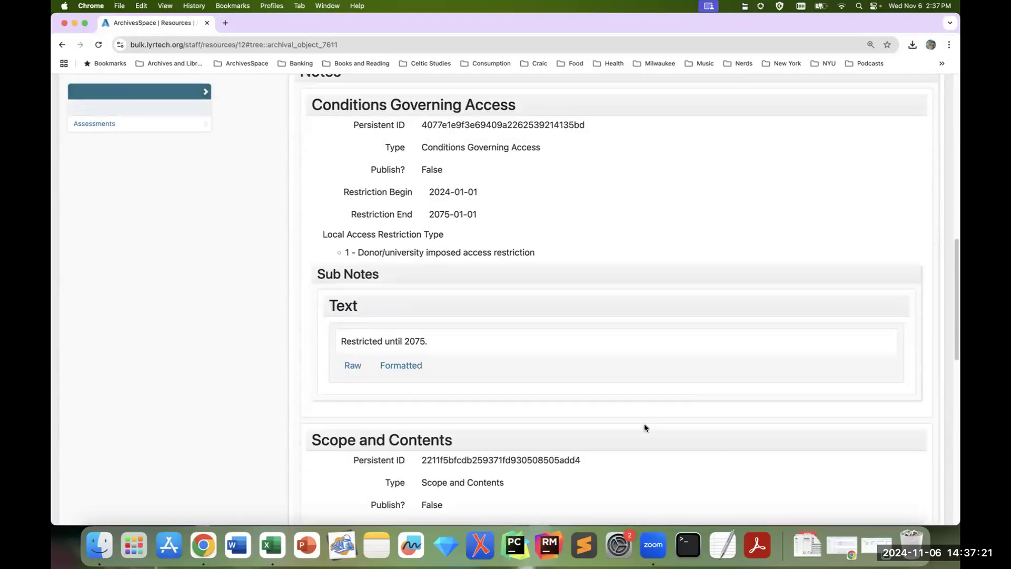
{"action": "scroll", "coordinate": [644, 424], "scroll_direction": "up", "scroll_amount": 12}
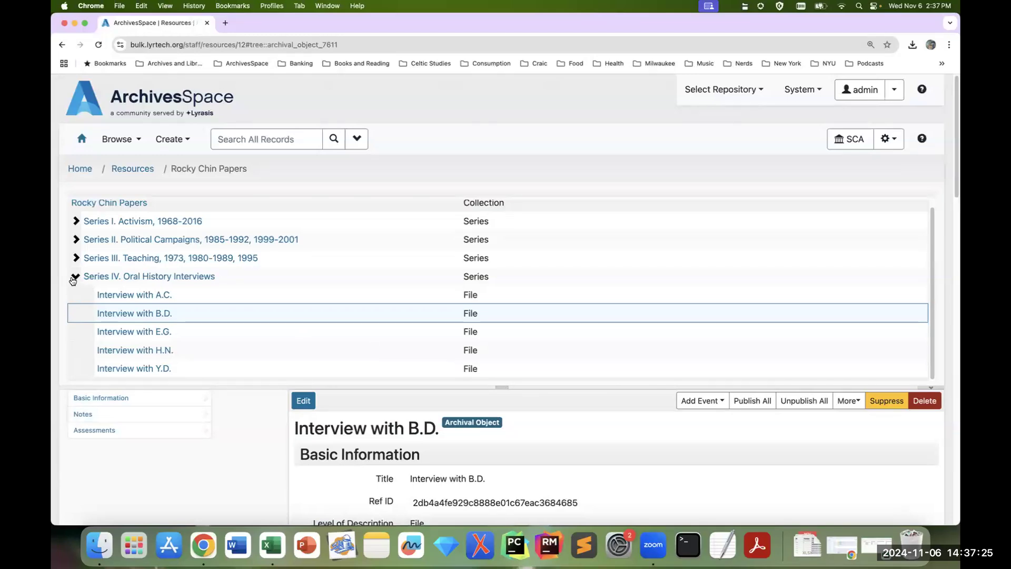
Step: Collapse Series IV, expand Series II. Political Campaigns and examine the General note of Asian Americans for David Dinkins
{"action": "left_click", "coordinate": [73, 281]}
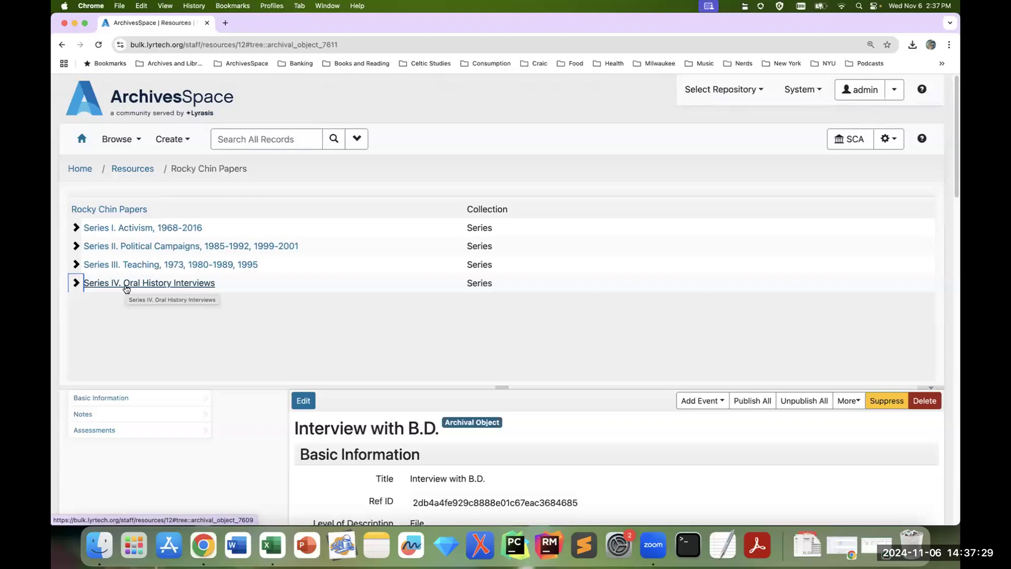
{"action": "left_click", "coordinate": [126, 245]}
{"action": "left_click", "coordinate": [206, 265]}
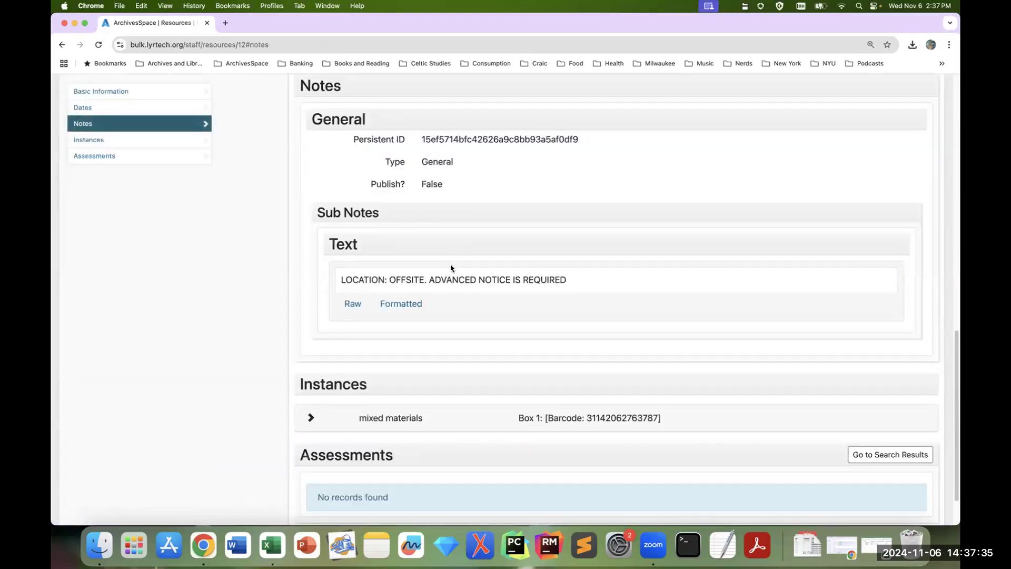
{"action": "scroll", "coordinate": [450, 264], "scroll_direction": "up", "scroll_amount": 10}
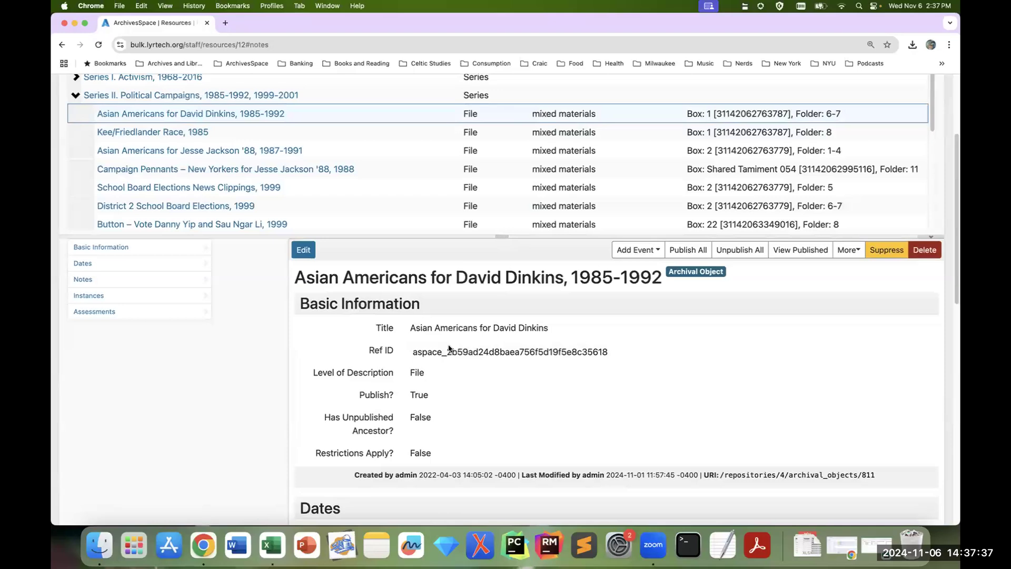
{"action": "scroll", "coordinate": [518, 308], "scroll_direction": "up", "scroll_amount": 3}
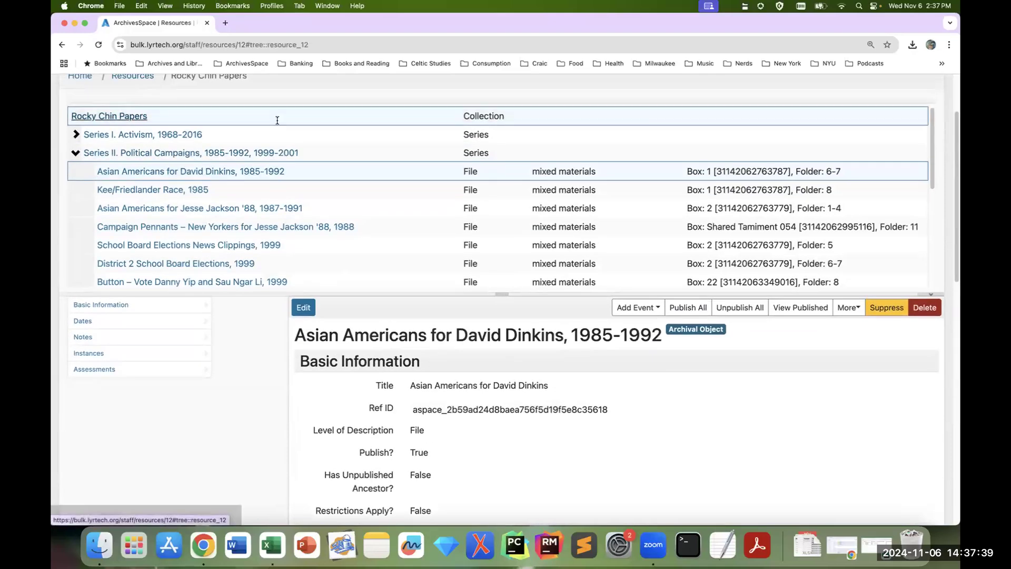
Step: Open the bulk archival object spreadsheet form for the Rocky Chin Papers resource
{"action": "left_click", "coordinate": [277, 122]}
{"action": "scroll", "coordinate": [900, 170], "scroll_direction": "up", "scroll_amount": 4}
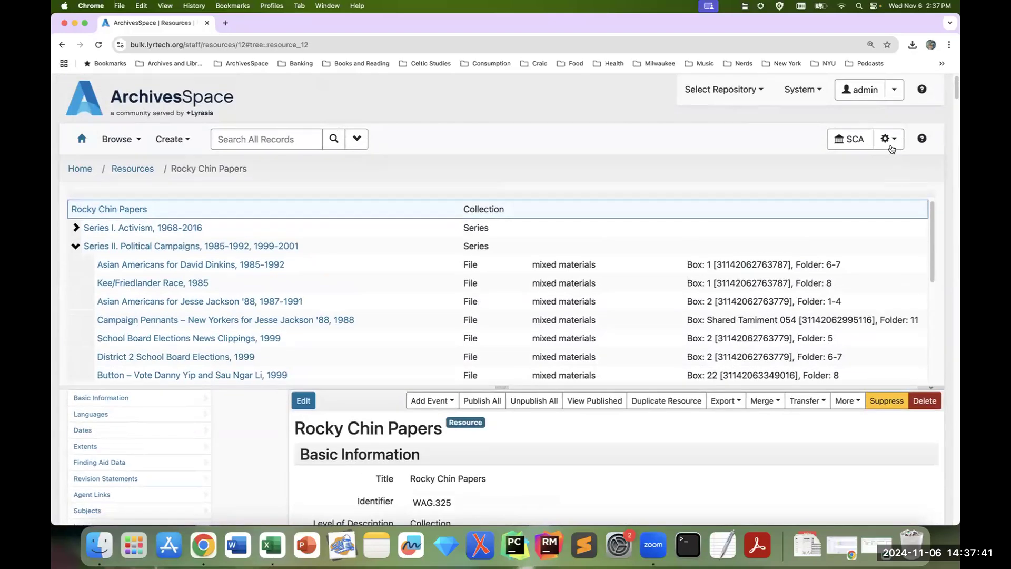
{"action": "left_click", "coordinate": [845, 402]}
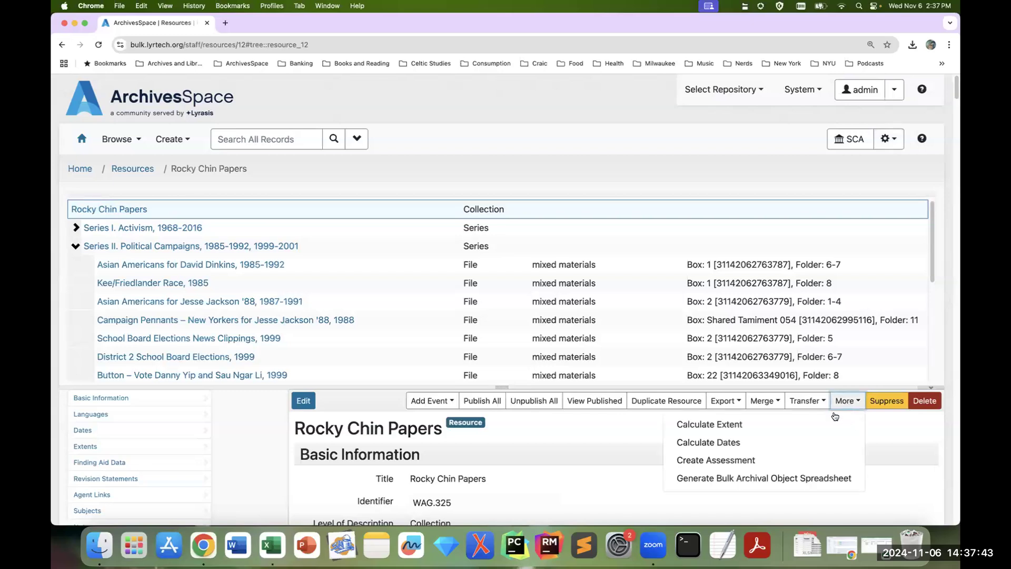
{"action": "left_click", "coordinate": [807, 477]}
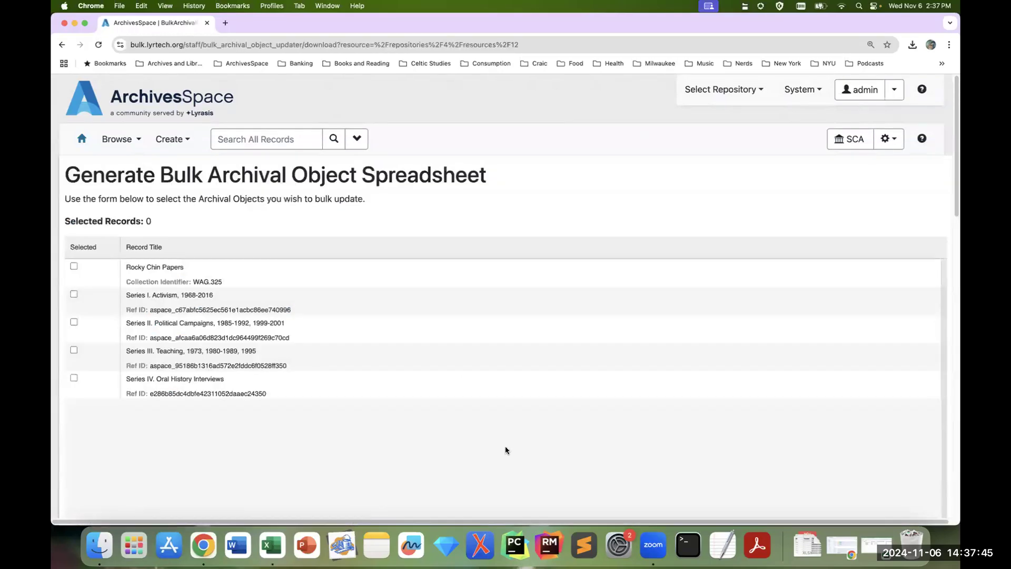
Step: Select Series II. Political Campaigns with all its files and download the bulk update spreadsheet with all column types
{"action": "left_click", "coordinate": [73, 322]}
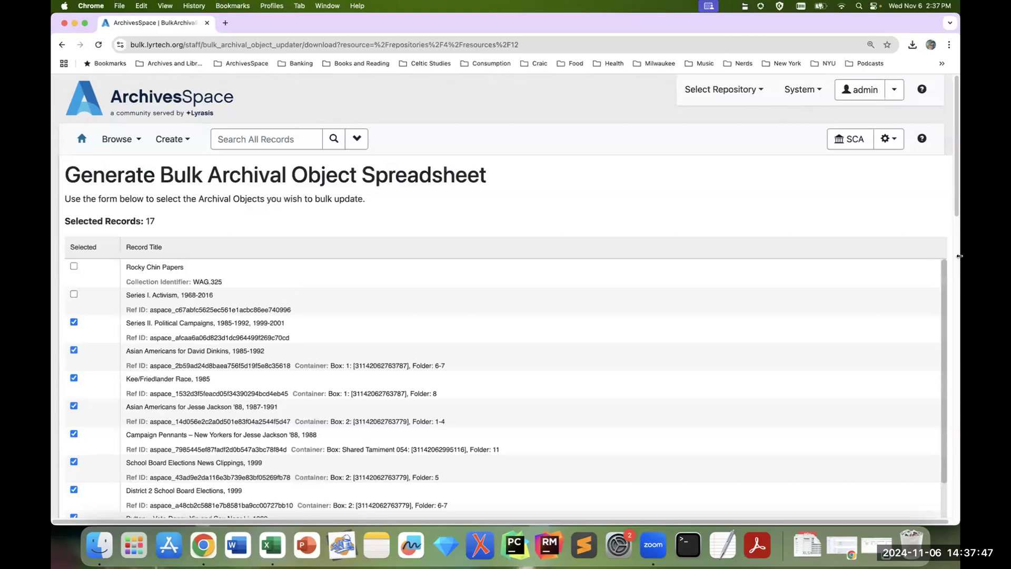
{"action": "scroll", "coordinate": [959, 256], "scroll_direction": "down", "scroll_amount": 10}
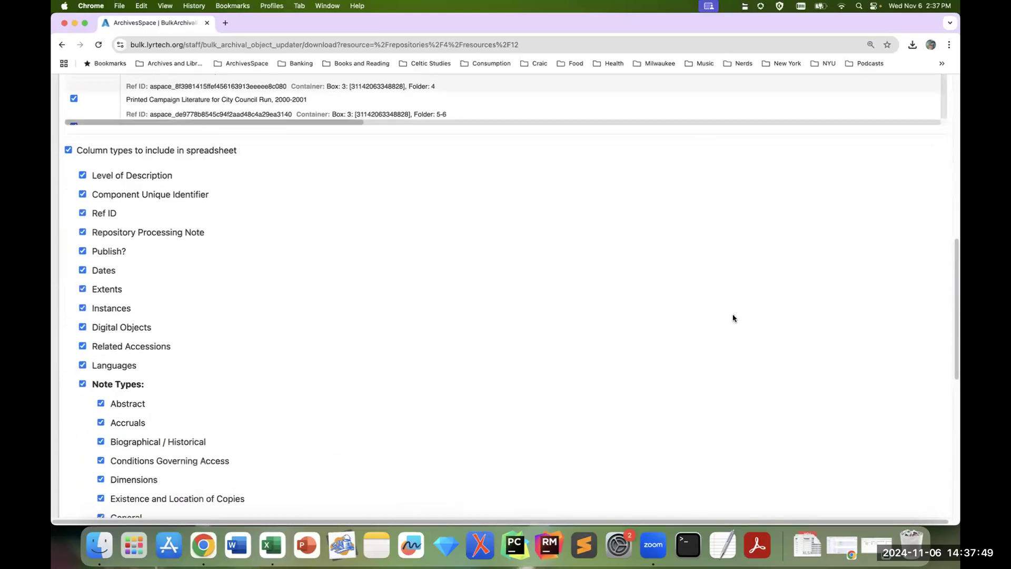
{"action": "scroll", "coordinate": [734, 318], "scroll_direction": "down", "scroll_amount": 15}
{"action": "left_click", "coordinate": [146, 461]}
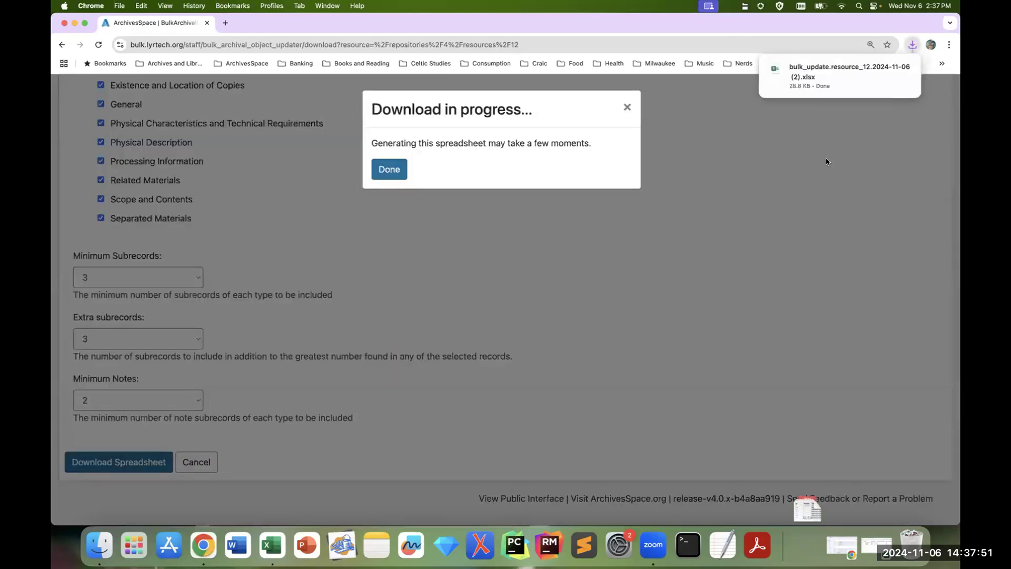
Step: Open the downloaded bulk_update.resource_12.2024-11-06 (2).xlsx in Excel, enlarge its window and set the sheet zoom to 130%
{"action": "left_click", "coordinate": [904, 68]}
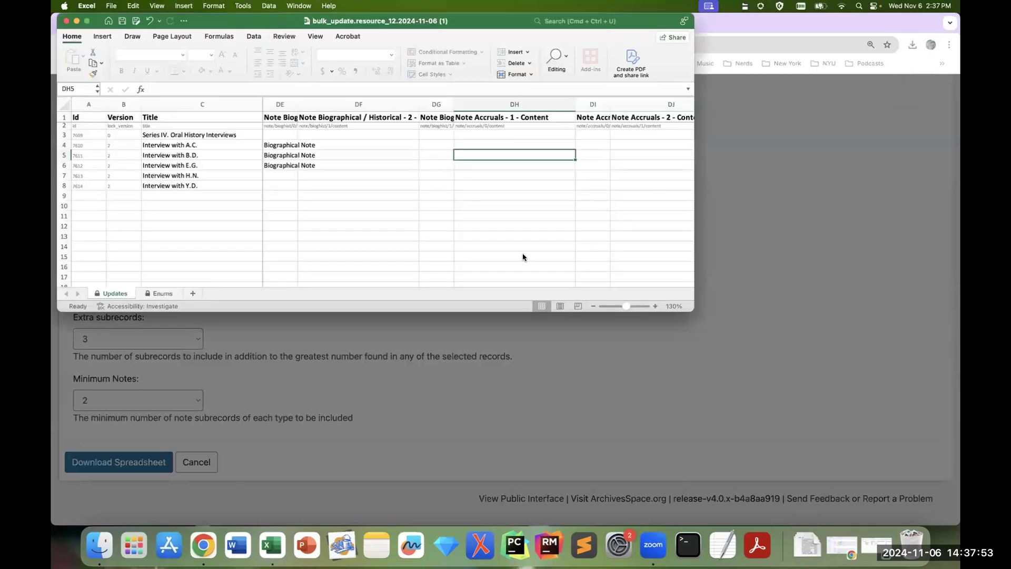
{"action": "left_click_drag", "start_coordinate": [463, 255], "coordinate": [704, 457]}
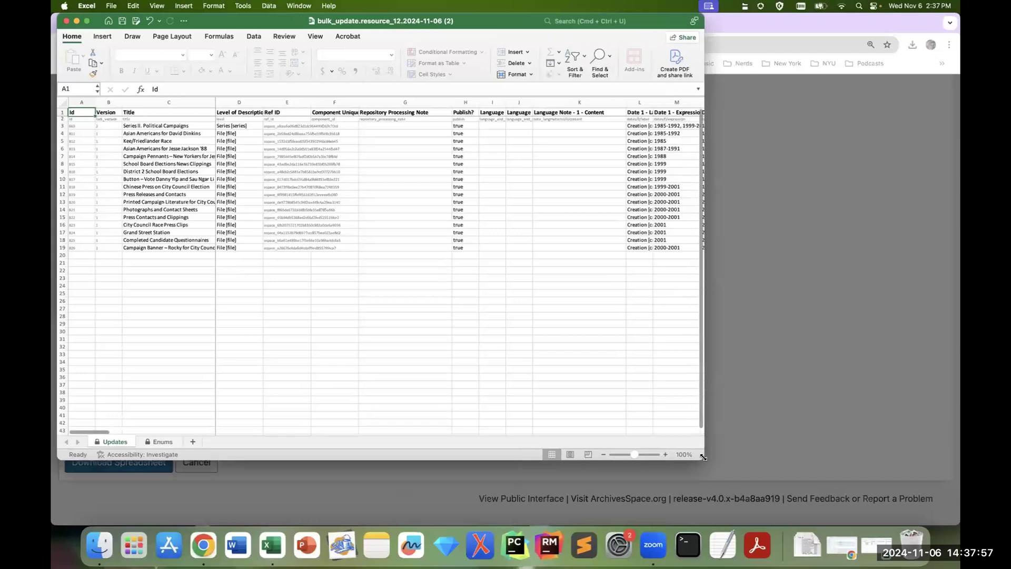
{"action": "left_click", "coordinate": [666, 455]}
{"action": "left_click", "coordinate": [666, 454]}
{"action": "left_click", "coordinate": [665, 454]}
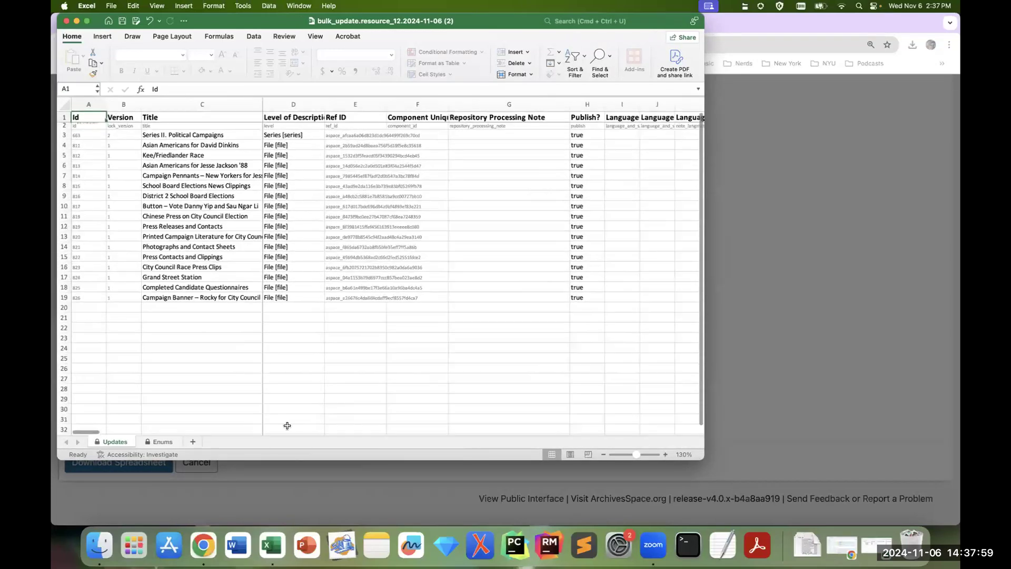
Step: Clear the offsite-location text from the first General note's content column in EN3:EN19 and save the workbook
{"action": "left_click_drag", "start_coordinate": [102, 432], "coordinate": [587, 489]}
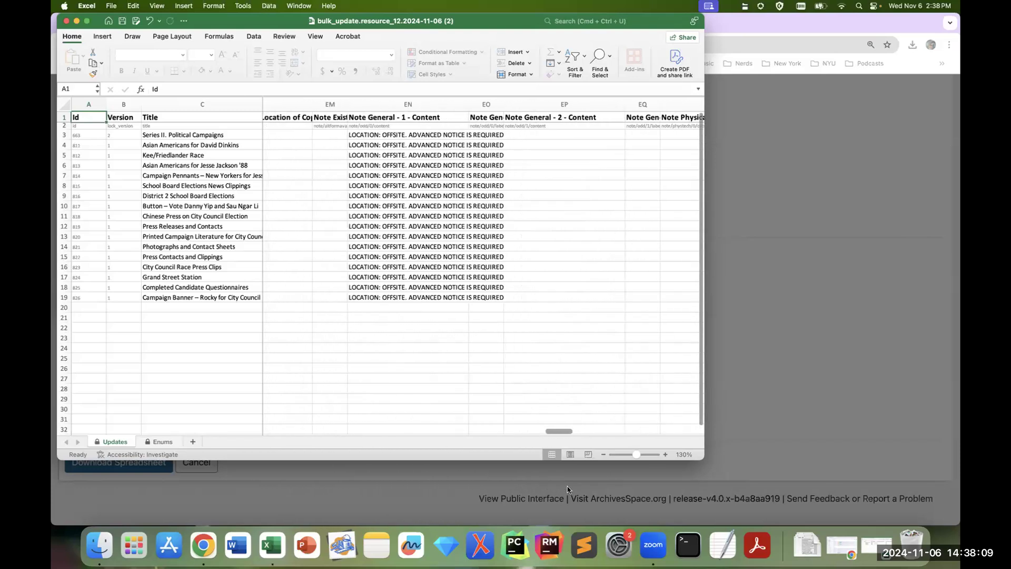
{"action": "left_click_drag", "start_coordinate": [394, 135], "coordinate": [398, 297]}
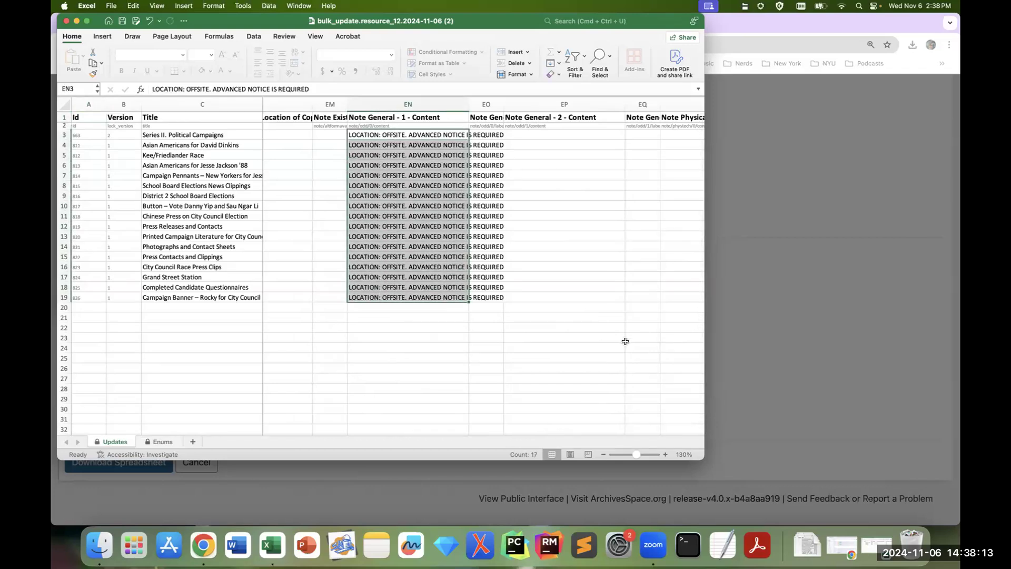
{"action": "key", "text": "Delete"}
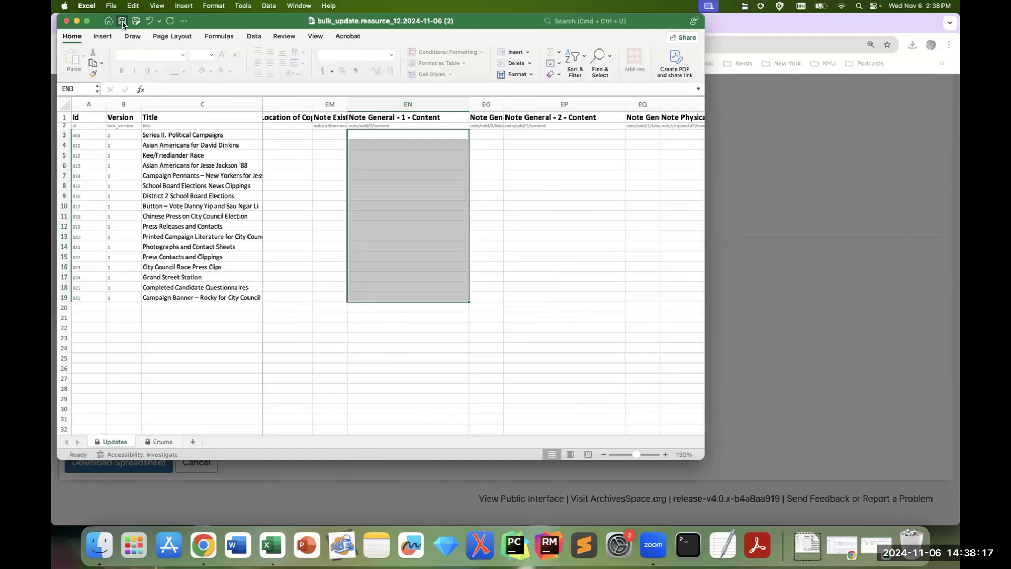
Step: Return to ArchivesSpace in Chrome, dismiss the download dialog and create another Bulk Archival Object Updater background job
{"action": "left_click", "coordinate": [874, 305]}
{"action": "left_click", "coordinate": [627, 107]}
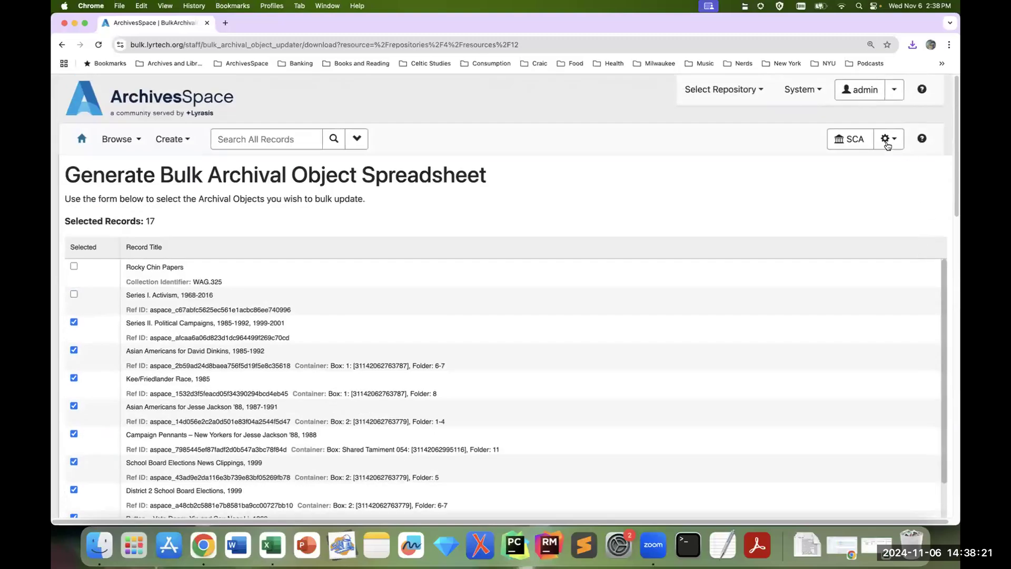
{"action": "left_click", "coordinate": [889, 138]}
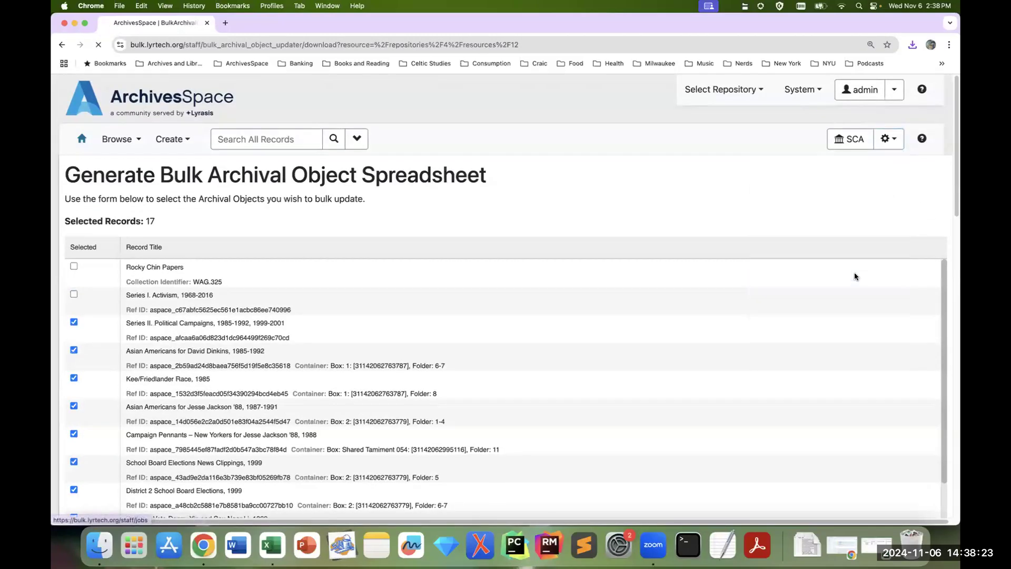
{"action": "left_click", "coordinate": [854, 275]}
{"action": "left_click", "coordinate": [914, 203]}
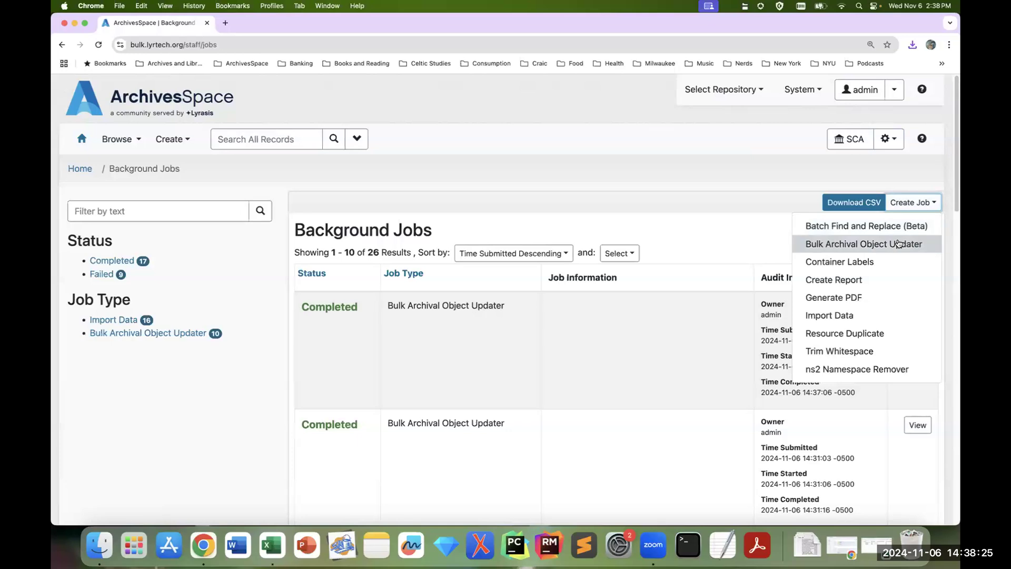
{"action": "left_click", "coordinate": [850, 242]}
Step: Add bulk_update.resource_12.2024-11-06 (2).xlsx from Downloads to the background job and start it
{"action": "left_click", "coordinate": [331, 231]}
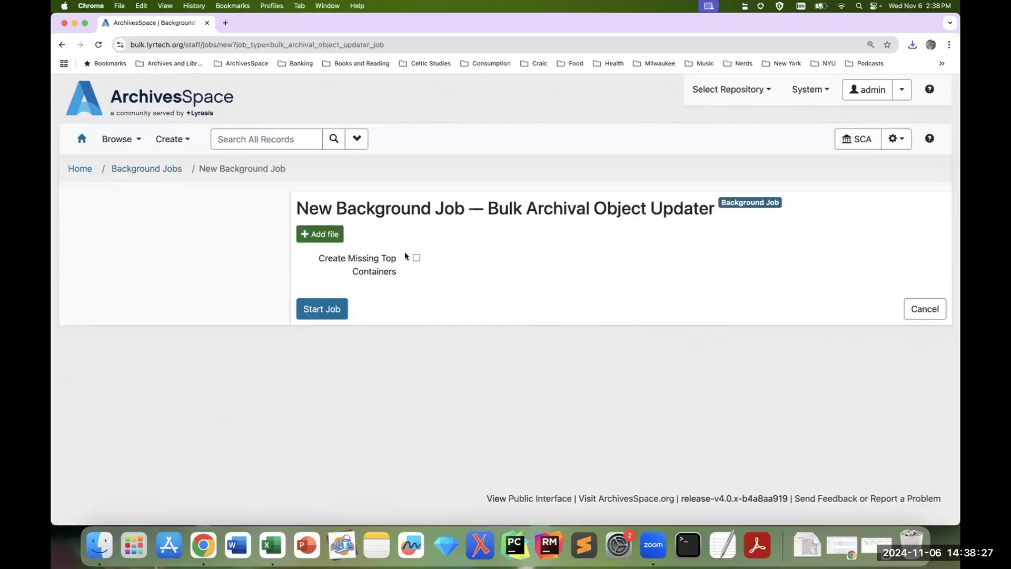
{"action": "left_click", "coordinate": [297, 209]}
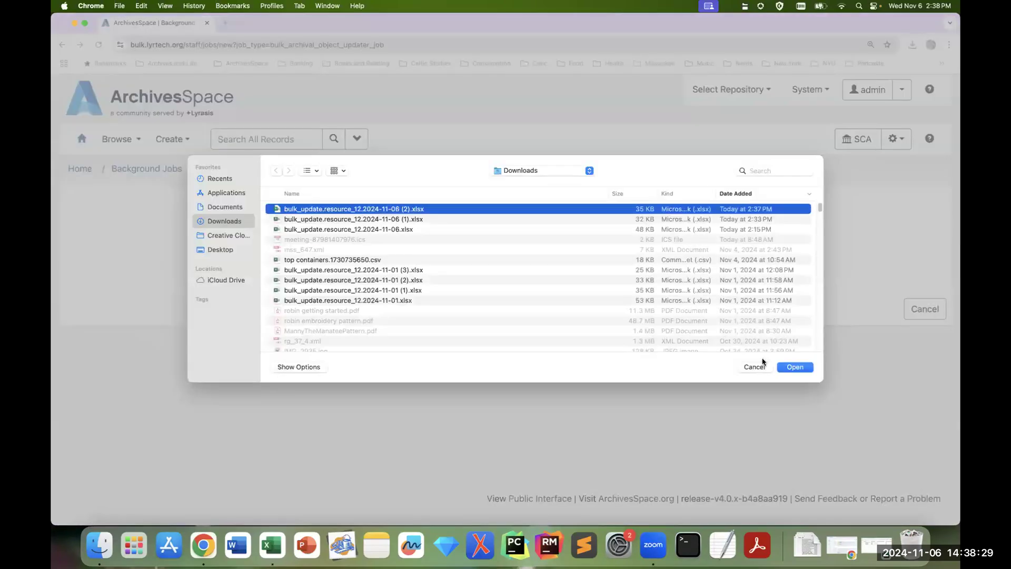
{"action": "left_click", "coordinate": [796, 368]}
{"action": "left_click", "coordinate": [334, 309]}
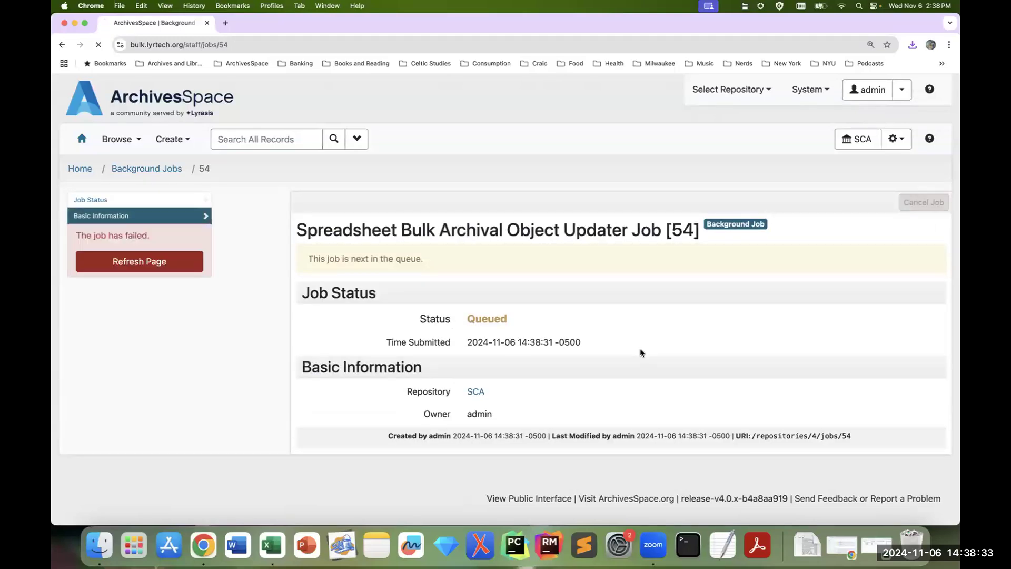
Step: Examine the background job's log and highlight the error line for row 18
{"action": "scroll", "coordinate": [734, 333], "scroll_direction": "down", "scroll_amount": 5}
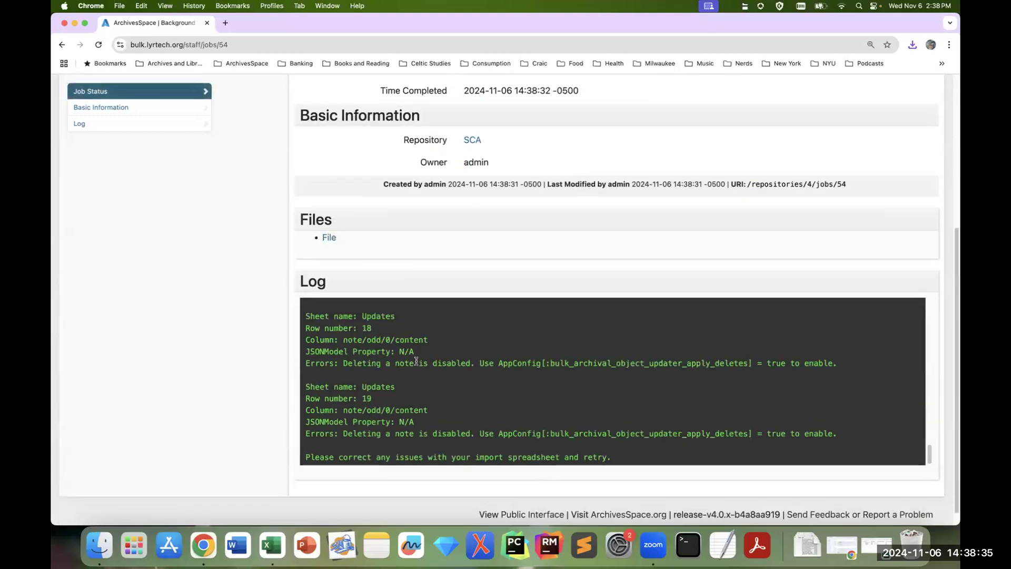
{"action": "triple_click", "coordinate": [422, 363]}
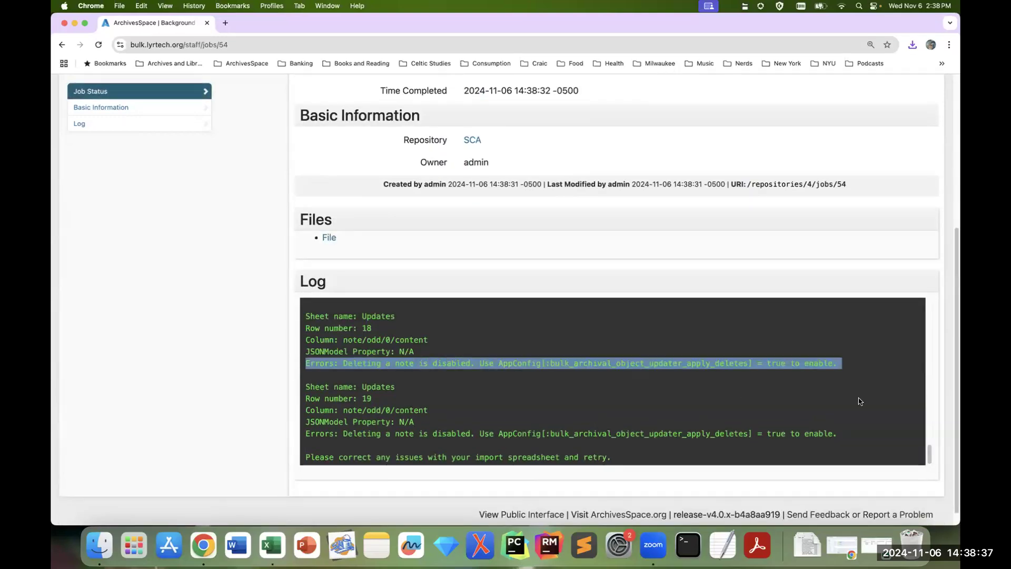